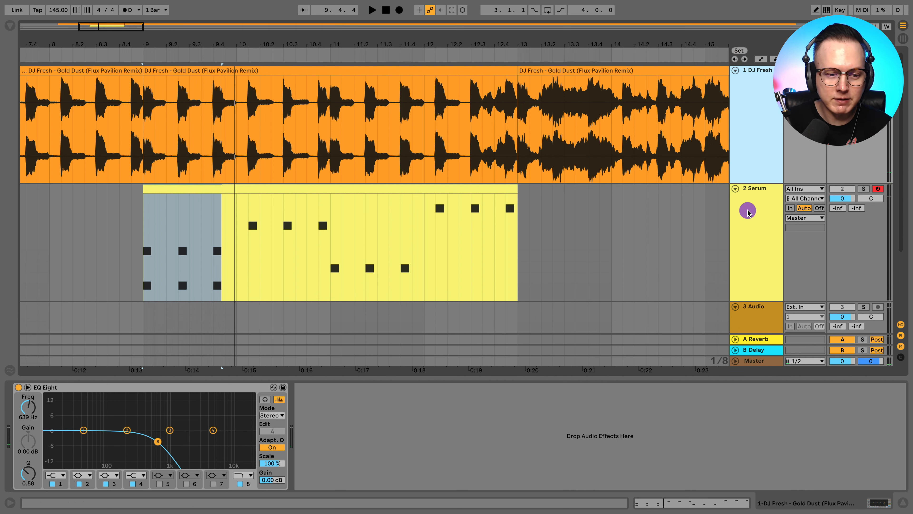
Solo the Serum track and compare its playback with the DJ Fresh reference track
{"action": "left_click", "coordinate": [863, 189]}
{"action": "key", "text": "space"}
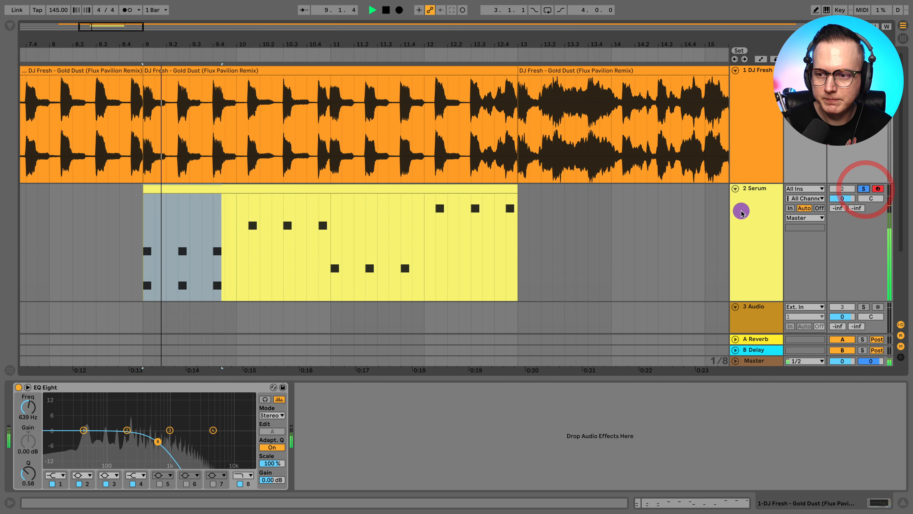
{"action": "left_click", "coordinate": [764, 157]}
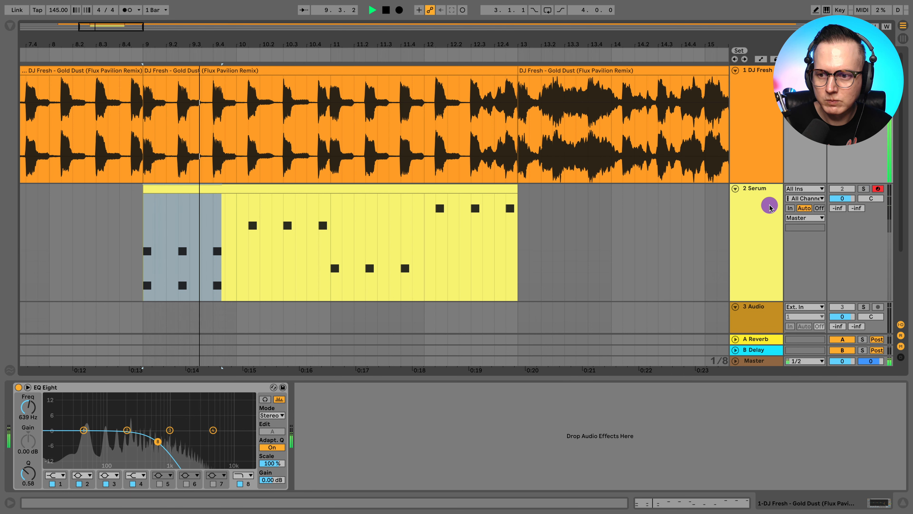
{"action": "left_click", "coordinate": [769, 205]}
{"action": "left_click", "coordinate": [767, 146]}
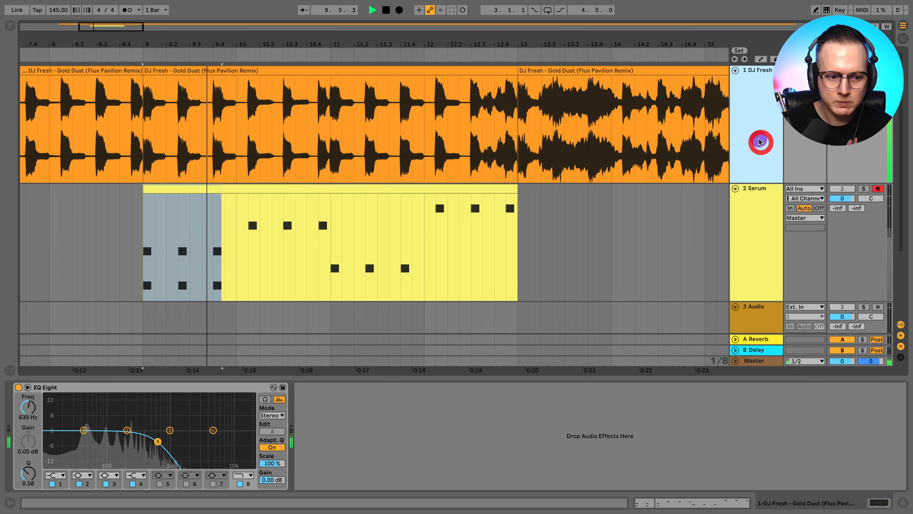
Lower the reference track's EQ Eight low-pass band to 225 Hz with a Q of 0.72 and a steeper slope
{"action": "left_click_drag", "start_coordinate": [153, 444], "coordinate": [150, 441]}
{"action": "key", "text": "space"}
{"action": "left_click", "coordinate": [249, 477]}
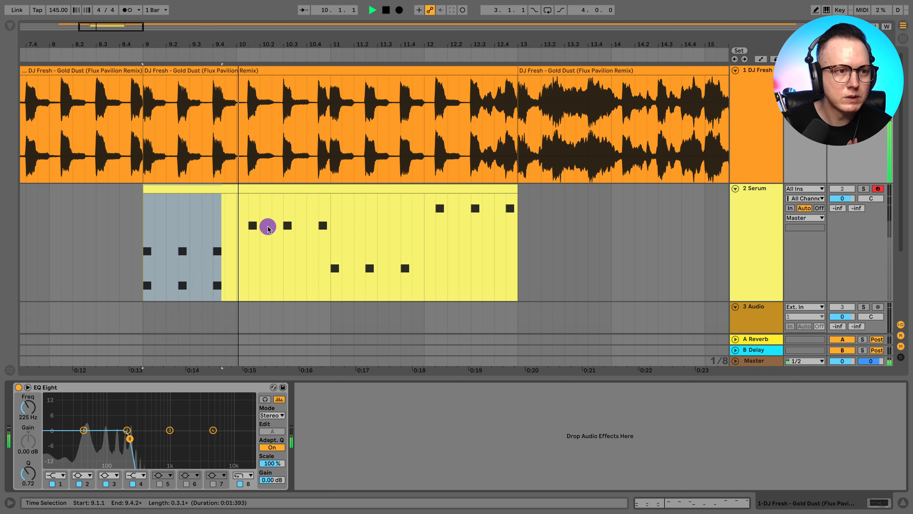
{"action": "key", "text": "space"}
Search the browser for "comp" and add a Compressor after EQ Eight on the reference track
{"action": "left_click", "coordinate": [9, 25]}
{"action": "left_click", "coordinate": [25, 27]}
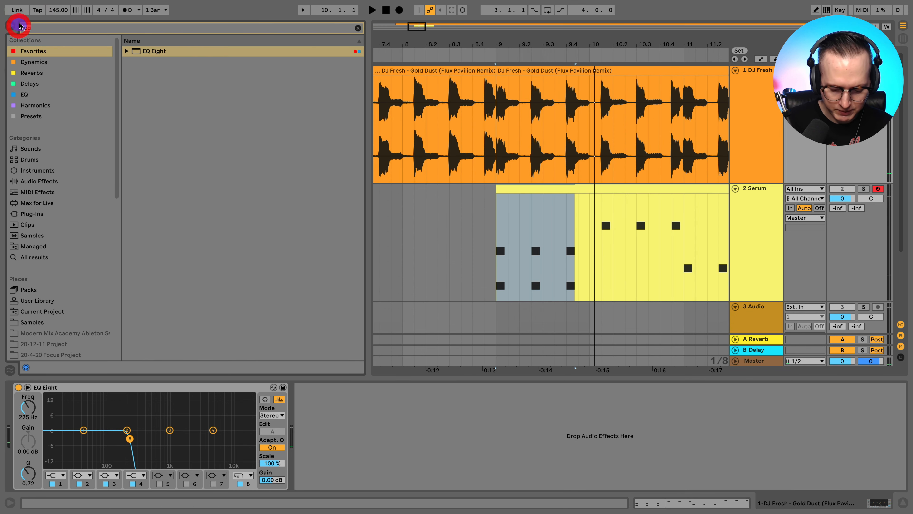
{"action": "type", "text": "comp"}
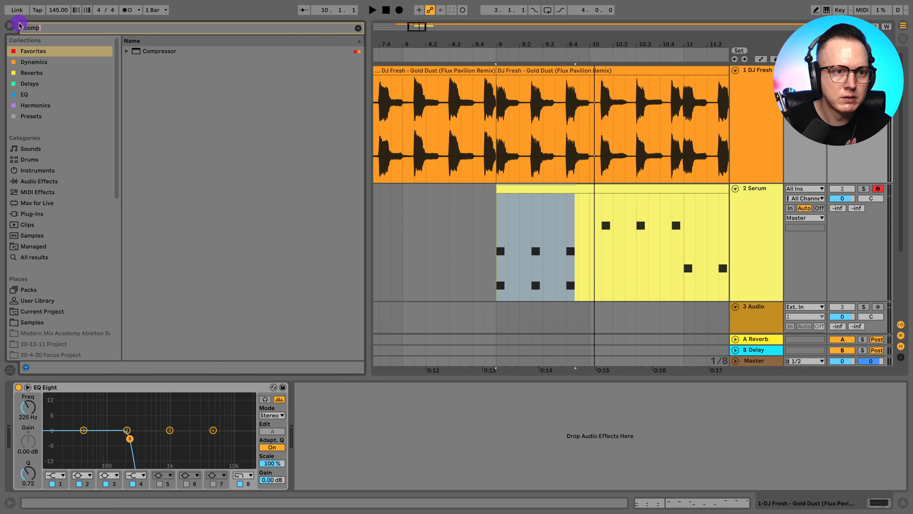
{"action": "left_click_drag", "start_coordinate": [145, 53], "coordinate": [227, 212]}
{"action": "left_click_drag", "start_coordinate": [308, 459], "coordinate": [309, 457]}
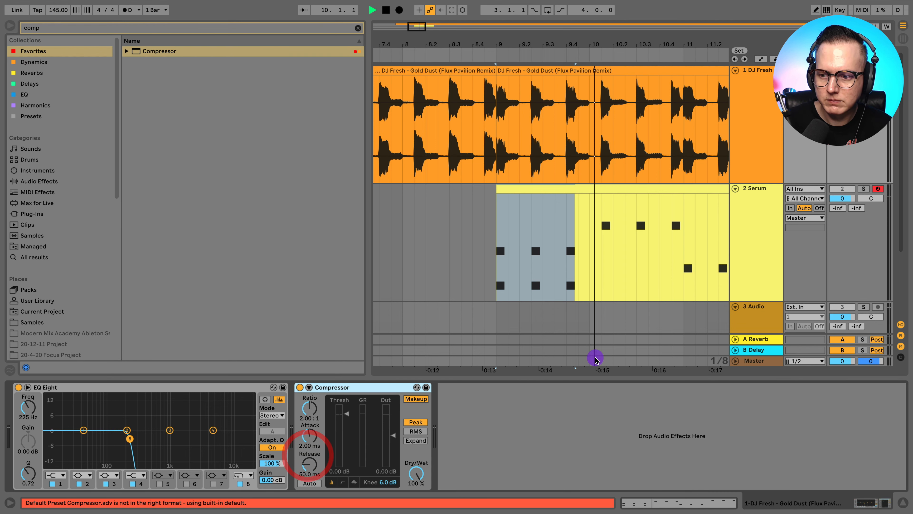
Set the Compressor's threshold to about -12.7 dB during playback and hide the browser
{"action": "key", "text": "space"}
{"action": "left_click", "coordinate": [736, 361]}
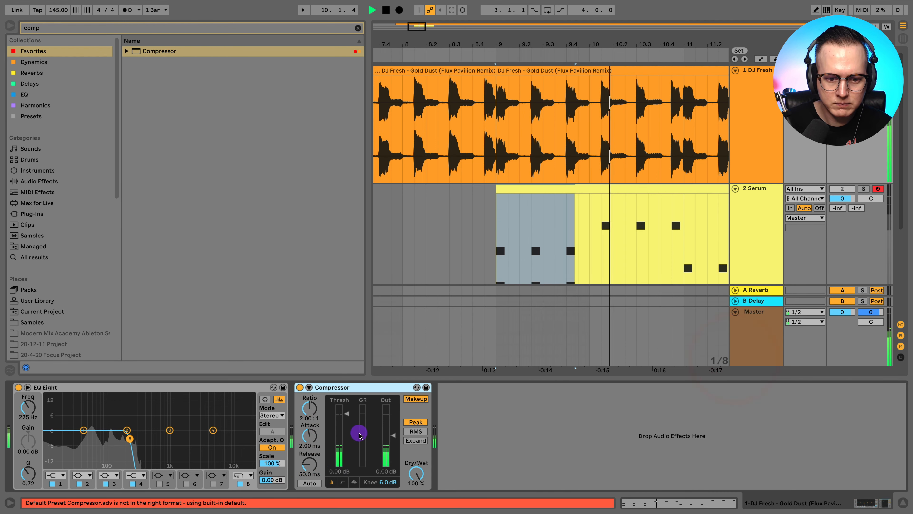
{"action": "mouse_move", "coordinate": [341, 423]}
{"action": "left_mouse_down"}
{"action": "mouse_move", "coordinate": [342, 434]}
{"action": "mouse_move", "coordinate": [347, 379]}
{"action": "left_mouse_up"}
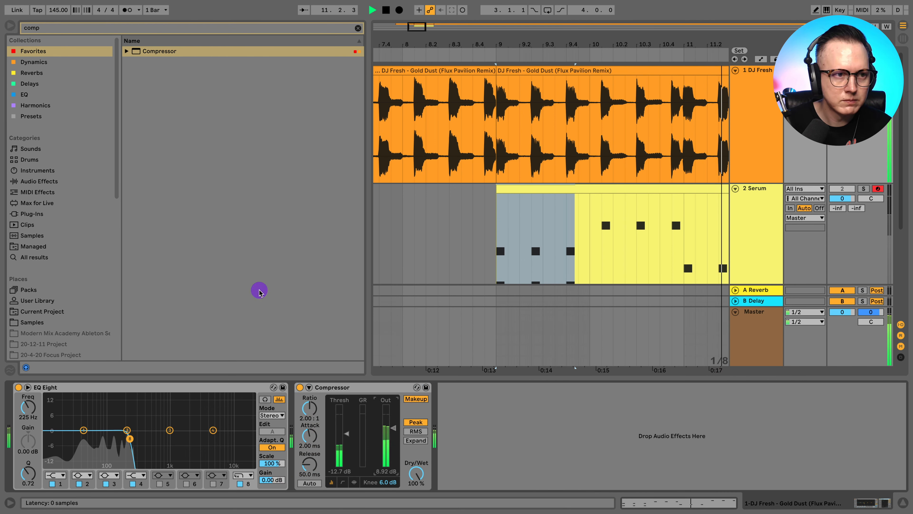
{"action": "left_click", "coordinate": [9, 26]}
Solo the Serum track, open its MIDI clip for note editing and audition it
{"action": "scroll", "coordinate": [314, 210], "scroll_direction": "down", "scroll_amount": 1}
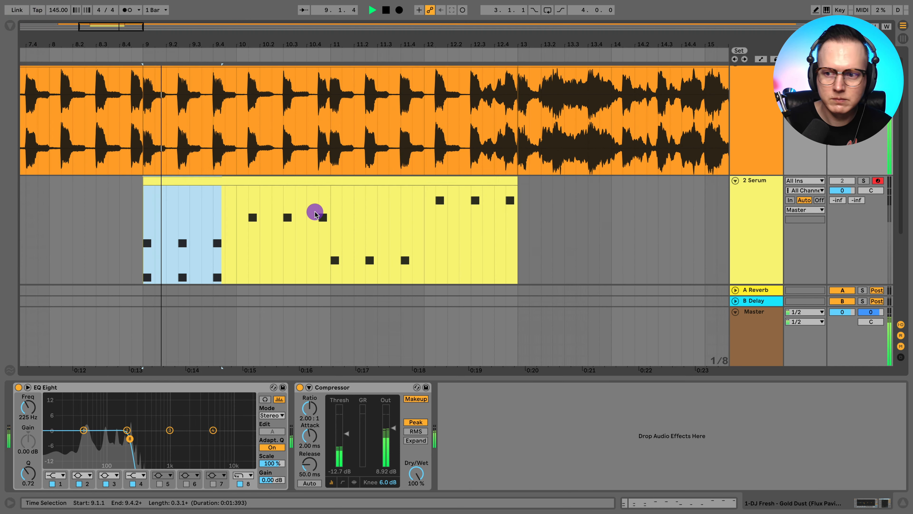
{"action": "key", "text": "space"}
{"action": "left_click", "coordinate": [862, 182]}
{"action": "scroll", "coordinate": [638, 200], "scroll_direction": "down", "scroll_amount": 3}
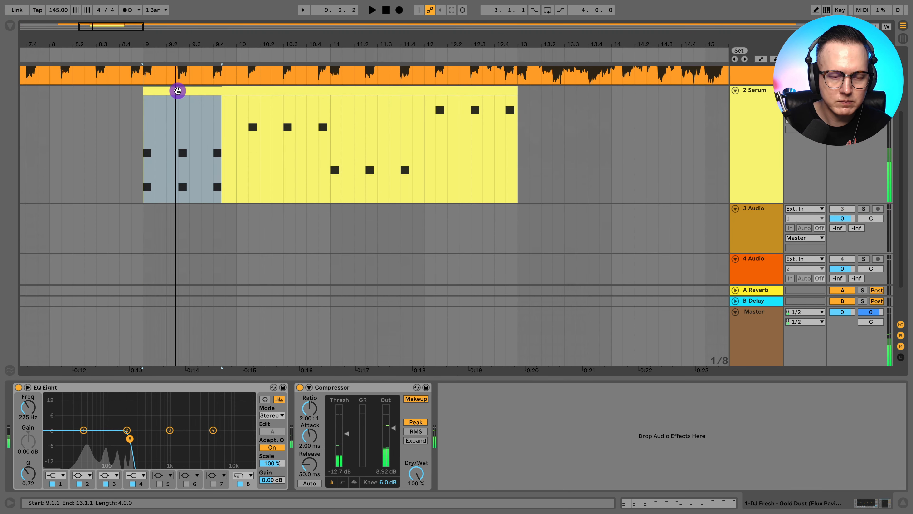
{"action": "left_click", "coordinate": [179, 89]}
{"action": "key", "text": "space"}
{"action": "key", "text": "space"}
Deactivate the B2, D3, A2 and E3 notes in the Serum clip, keeping only the three G2 notes active
{"action": "left_click_drag", "start_coordinate": [322, 359], "coordinate": [183, 342]}
{"action": "left_click_drag", "start_coordinate": [474, 354], "coordinate": [701, 432]}
{"action": "key", "text": "0"}
{"action": "scroll", "coordinate": [700, 428], "scroll_direction": "up", "scroll_amount": 3}
{"action": "left_click_drag", "start_coordinate": [701, 358], "coordinate": [891, 416]}
{"action": "scroll", "coordinate": [626, 355], "scroll_direction": "down", "scroll_amount": 3}
Audition the Serum clip's active G2 notes against the reference and collapse the Master track
{"action": "key", "text": "space"}
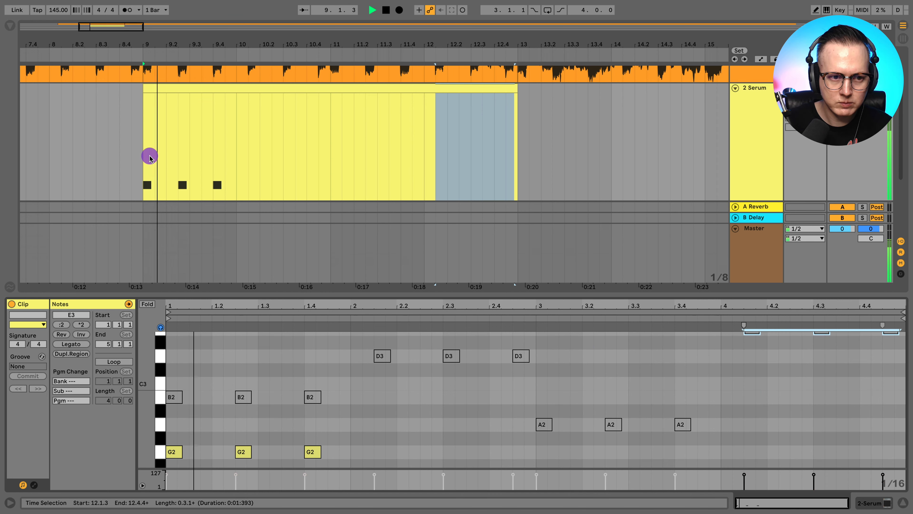
{"action": "scroll", "coordinate": [141, 149], "scroll_direction": "down", "scroll_amount": 3}
{"action": "scroll", "coordinate": [907, 154], "scroll_direction": "up", "scroll_amount": 2}
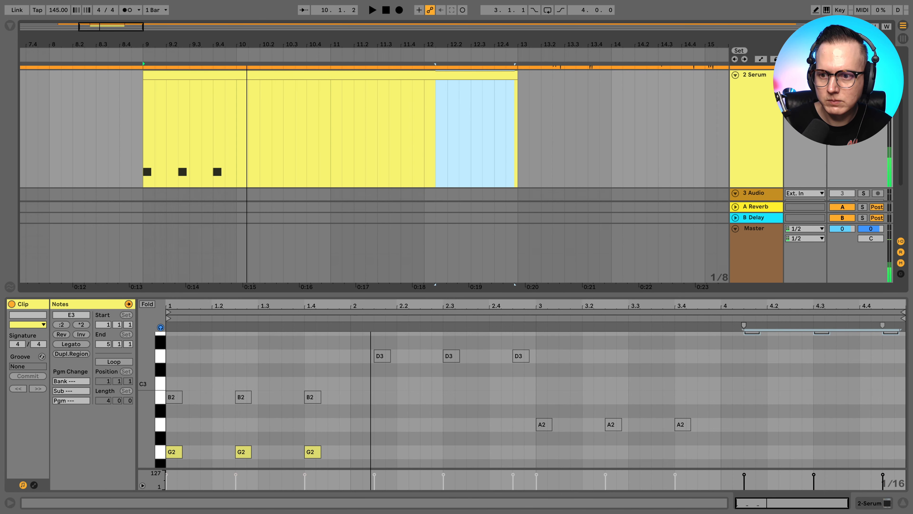
{"action": "left_click", "coordinate": [751, 234]}
{"action": "left_click", "coordinate": [736, 230]}
{"action": "scroll", "coordinate": [462, 373], "scroll_direction": "down", "scroll_amount": 1}
{"action": "key", "text": "space"}
{"action": "key", "text": "space"}
Lower the three active G2 notes in bar 1 to D2 and audition them, trying an octave shift
{"action": "left_click_drag", "start_coordinate": [340, 460], "coordinate": [175, 433]}
{"action": "key", "text": "space"}
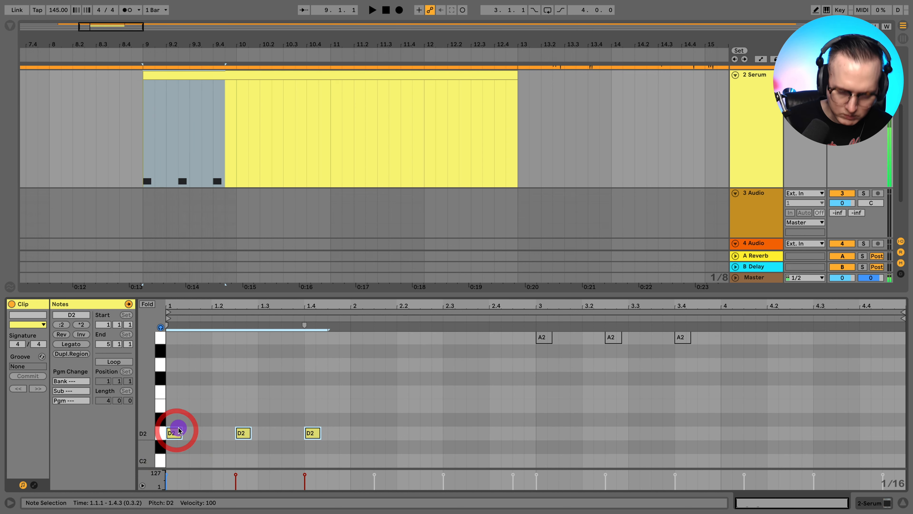
{"action": "key", "text": "shift+Up"}
{"action": "key", "text": "shift+Down"}
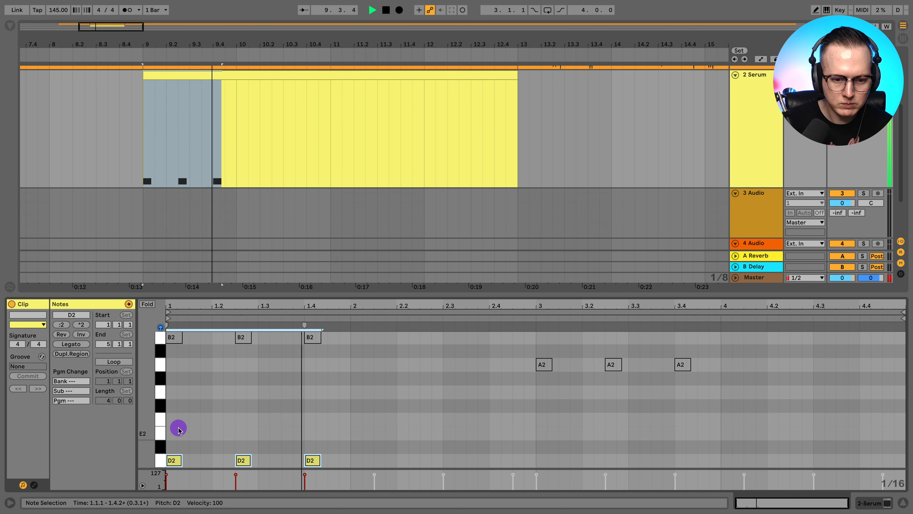
{"action": "left_click_drag", "start_coordinate": [172, 386], "coordinate": [159, 371]}
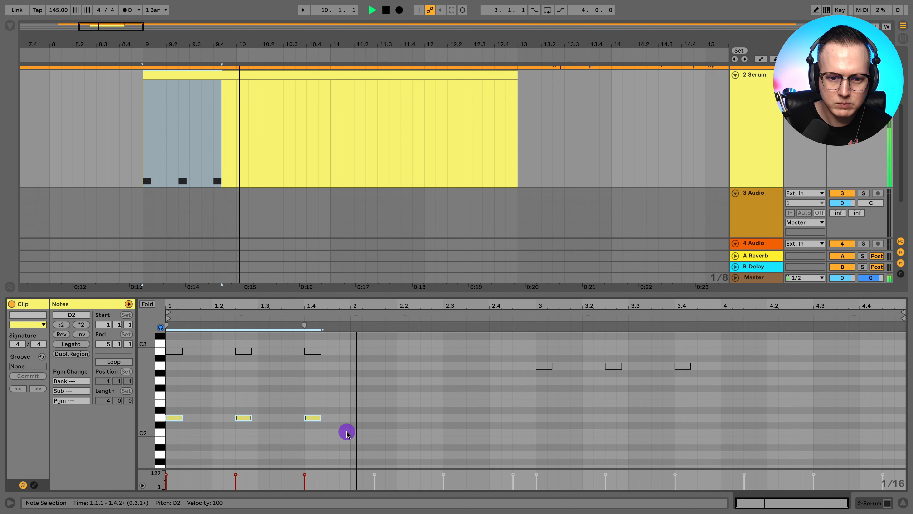
Duplicate the three D3 notes in bar 2 down to F#2 and activate the copies
{"action": "scroll", "coordinate": [350, 429], "scroll_direction": "up", "scroll_amount": 2}
{"action": "left_click_drag", "start_coordinate": [522, 364], "coordinate": [377, 411]}
{"action": "key", "text": "alt"}
{"action": "key", "text": "space"}
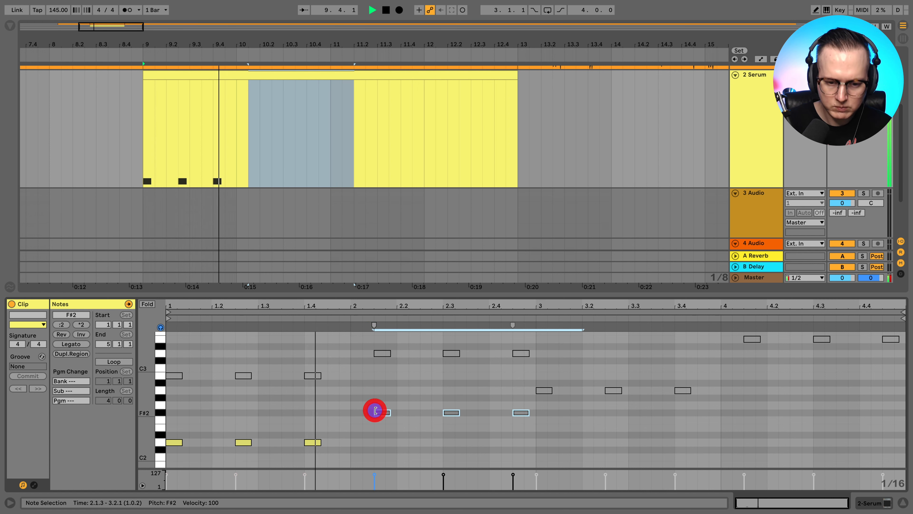
{"action": "left_click", "coordinate": [374, 412]}
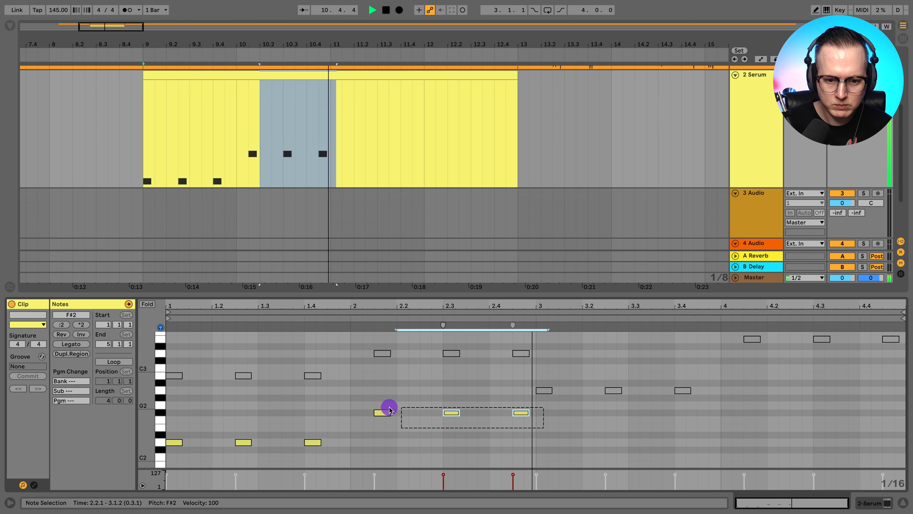
Raise the three copied notes in bar 2 to G2 and on to A#2, auditioning each pitch
{"action": "left_click_drag", "start_coordinate": [383, 412], "coordinate": [384, 405]}
{"action": "key", "text": "space"}
{"action": "left_click", "coordinate": [244, 151]}
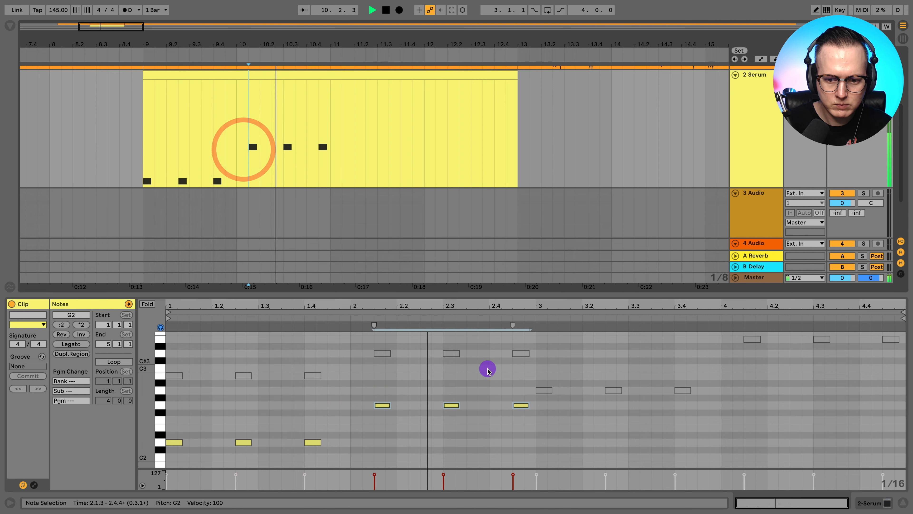
{"action": "left_click_drag", "start_coordinate": [540, 416], "coordinate": [367, 392]}
{"action": "left_click_drag", "start_coordinate": [376, 405], "coordinate": [381, 380]}
{"action": "key", "text": "space"}
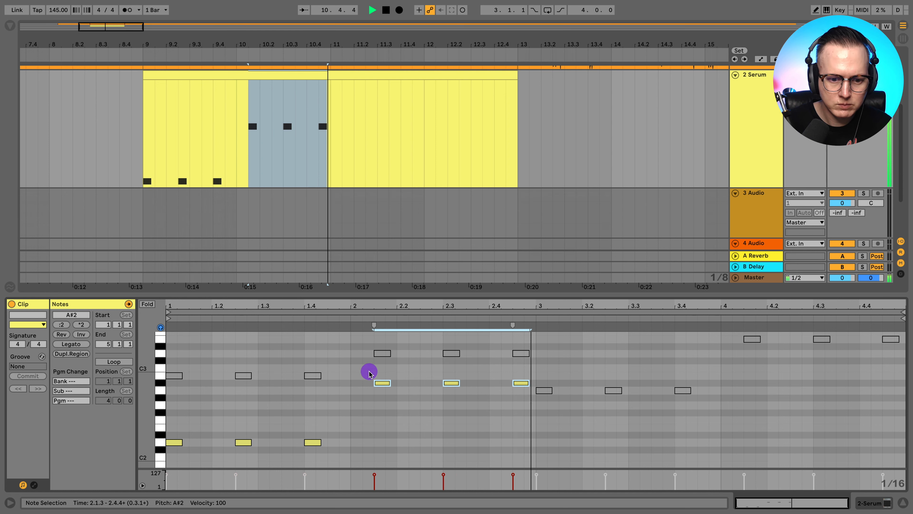
{"action": "key", "text": "space"}
Raise the three active notes in bar 1 to A2, audition them, and settle them on G2
{"action": "left_click_drag", "start_coordinate": [341, 455], "coordinate": [176, 391]}
{"action": "left_click", "coordinate": [146, 141]}
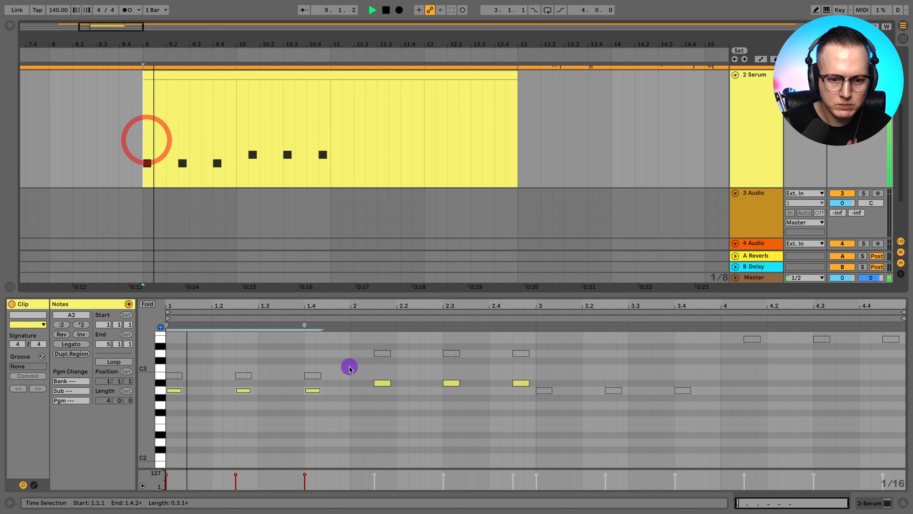
{"action": "left_click_drag", "start_coordinate": [359, 416], "coordinate": [176, 400]}
{"action": "left_click", "coordinate": [176, 392]}
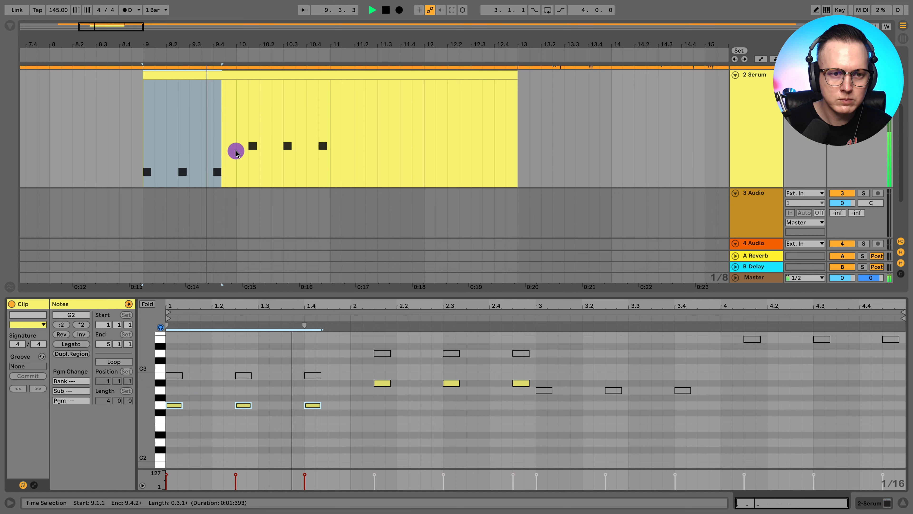
Enable Warp on the reference clip spanning bars 9 to 13, transpose it up 12 st and play it
{"action": "scroll", "coordinate": [253, 146], "scroll_direction": "up", "scroll_amount": 3}
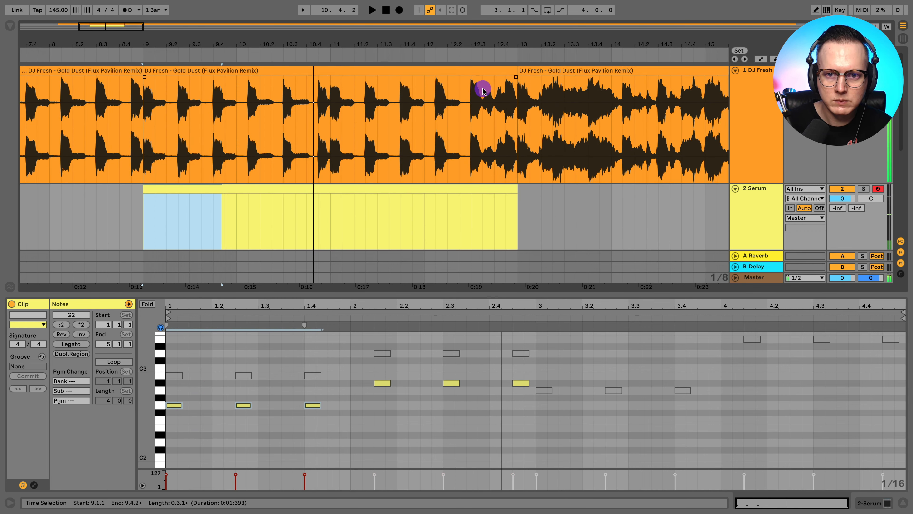
{"action": "left_click", "coordinate": [486, 73]}
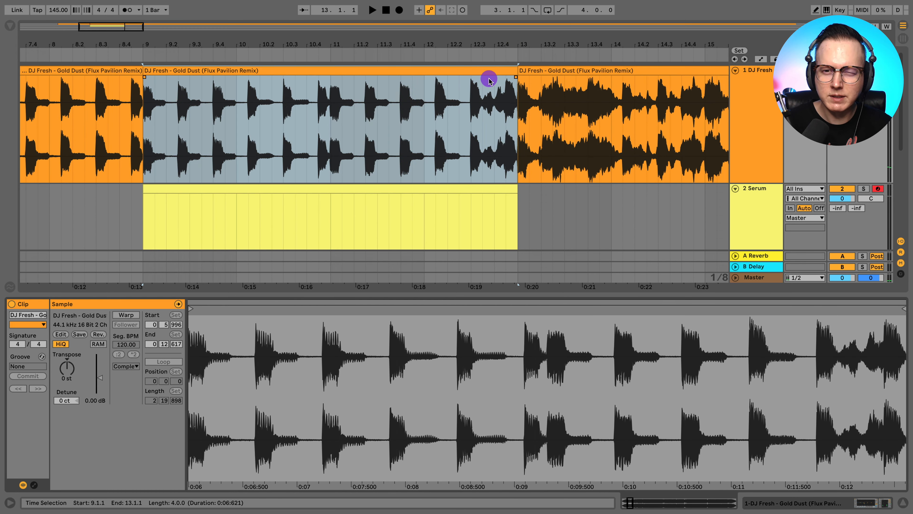
{"action": "left_click", "coordinate": [130, 318]}
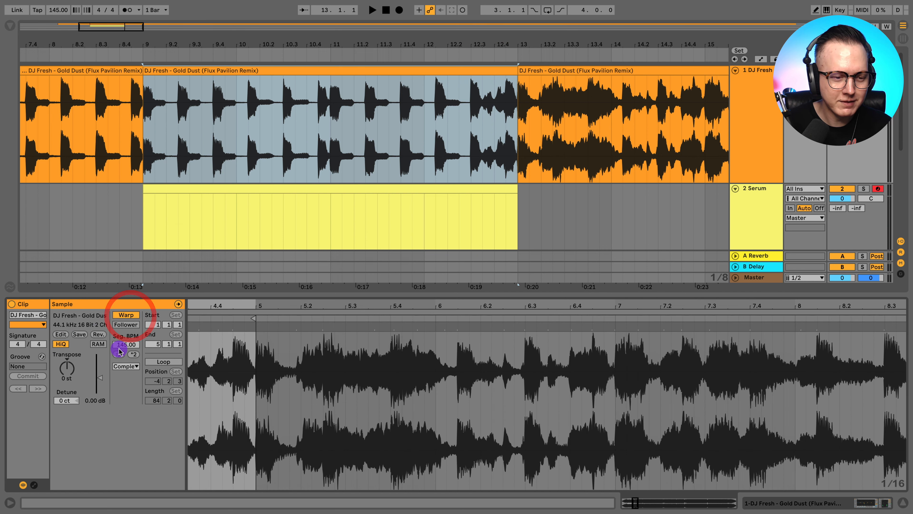
{"action": "left_click", "coordinate": [72, 372]}
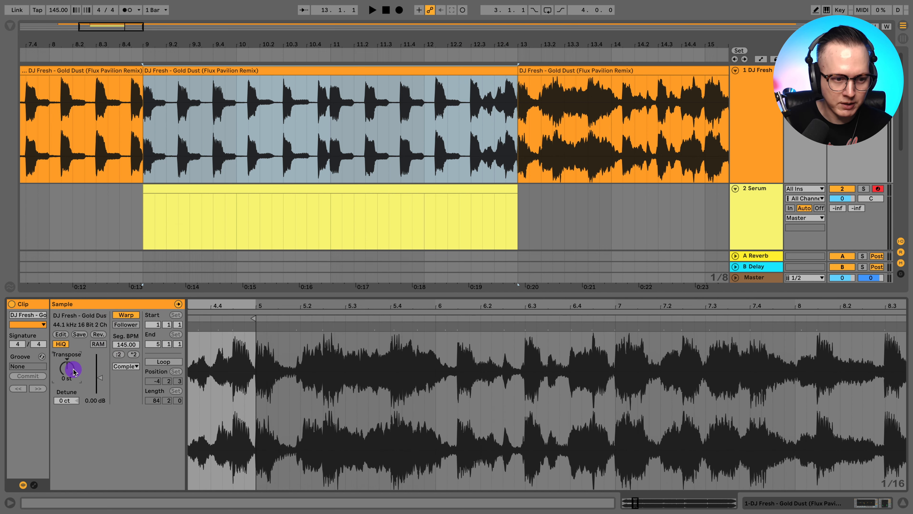
{"action": "left_click", "coordinate": [231, 230]}
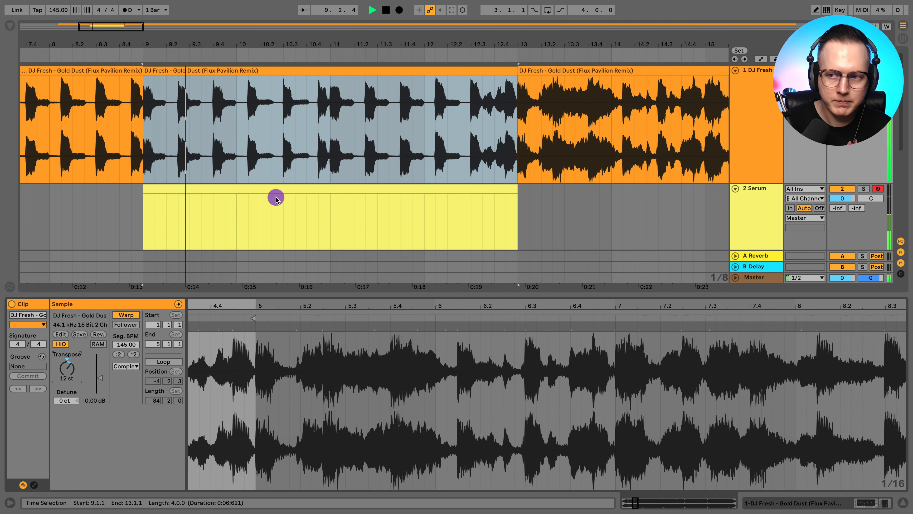
{"action": "left_click", "coordinate": [749, 97]}
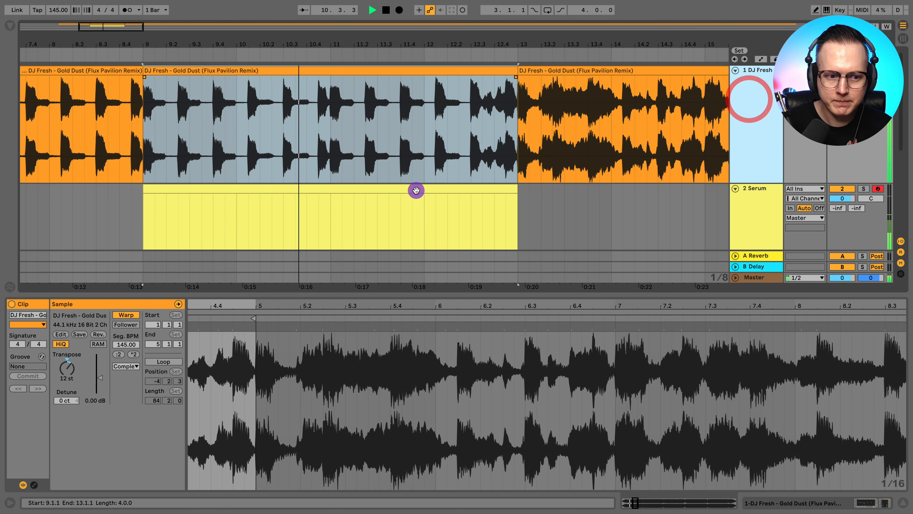
Reopen the Serum MIDI clip, select the A2 notes in bar 3 and play from 10.1.3
{"action": "left_click_drag", "start_coordinate": [413, 185], "coordinate": [365, 152]}
{"action": "left_click", "coordinate": [365, 152]}
{"action": "key", "text": "space"}
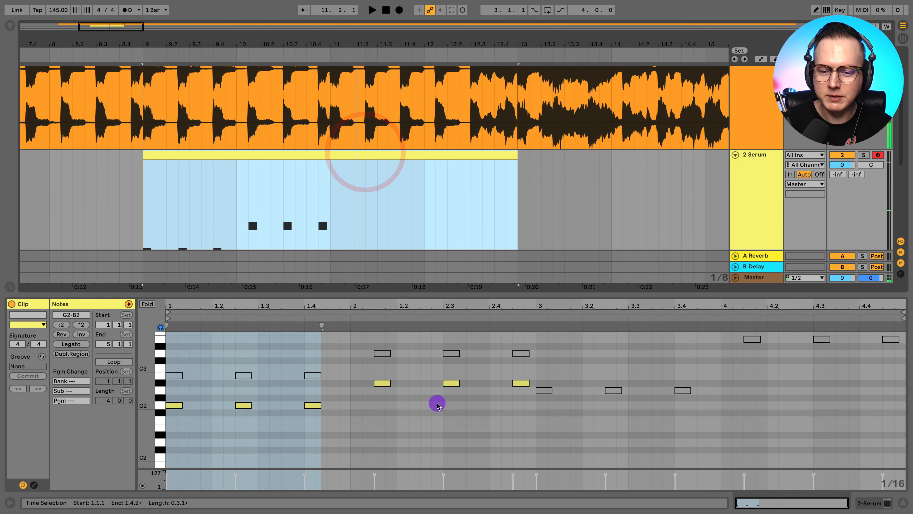
{"action": "left_click", "coordinate": [570, 404]}
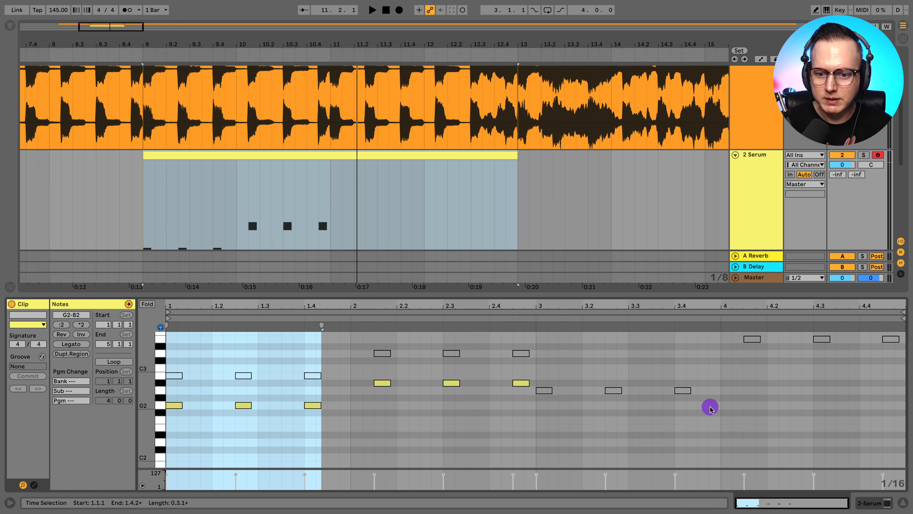
{"action": "left_click_drag", "start_coordinate": [710, 409], "coordinate": [543, 384]}
{"action": "left_click", "coordinate": [246, 183]}
{"action": "key", "text": "space"}
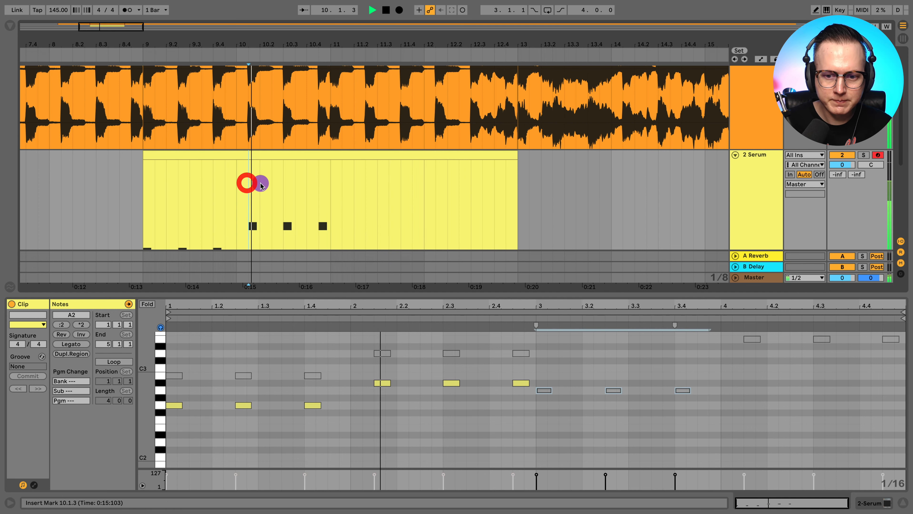
Activate the three A2 notes in bar 3 of the clip and audition them with the reference
{"action": "left_click_drag", "start_coordinate": [706, 421], "coordinate": [544, 395]}
{"action": "key", "text": "space"}
{"action": "key", "text": "0"}
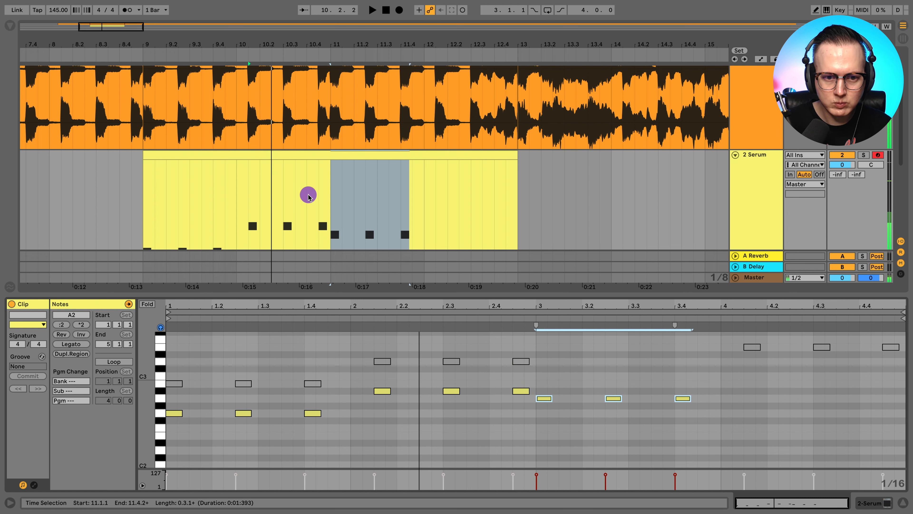
{"action": "left_click", "coordinate": [328, 198]}
{"action": "key", "text": "space"}
{"action": "key", "text": "space"}
Move the three active notes in bar 3 down to F2 and audition them
{"action": "left_click_drag", "start_coordinate": [703, 426], "coordinate": [547, 436]}
{"action": "key", "text": "space"}
{"action": "left_click", "coordinate": [545, 429]}
{"action": "scroll", "coordinate": [744, 399], "scroll_direction": "up", "scroll_amount": 3}
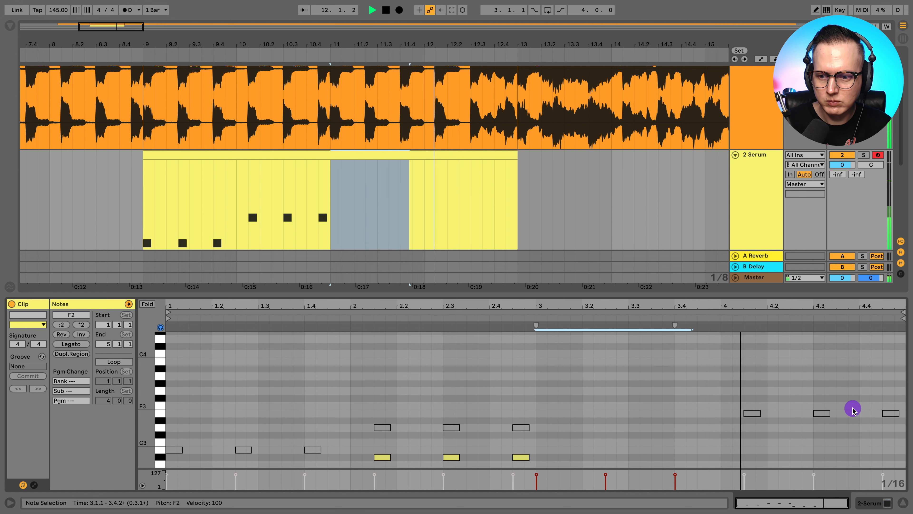
{"action": "scroll", "coordinate": [863, 408], "scroll_direction": "down", "scroll_amount": 2}
{"action": "key", "text": "space"}
Undo the move to F2 and the activation of the three notes in bar 3
{"action": "left_click_drag", "start_coordinate": [904, 407], "coordinate": [743, 371]}
{"action": "scroll", "coordinate": [756, 372], "scroll_direction": "down", "scroll_amount": 2}
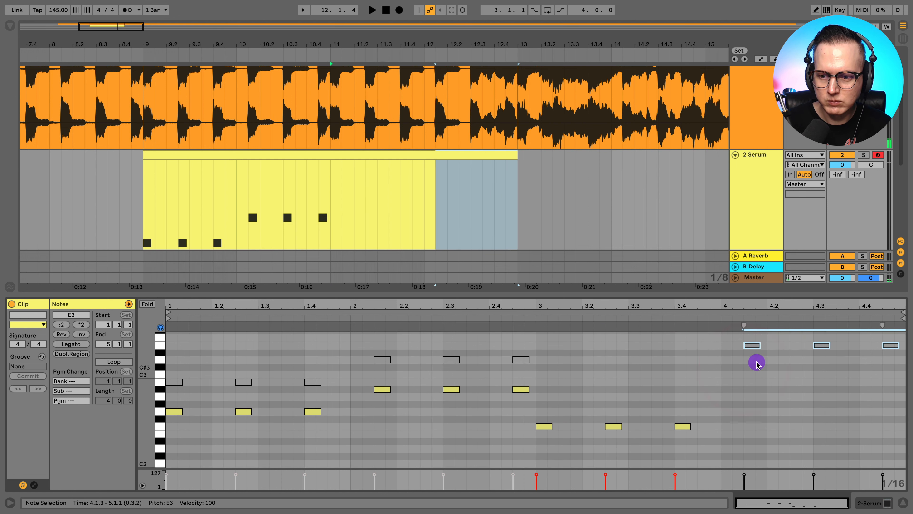
{"action": "key", "text": "ctrl+z"}
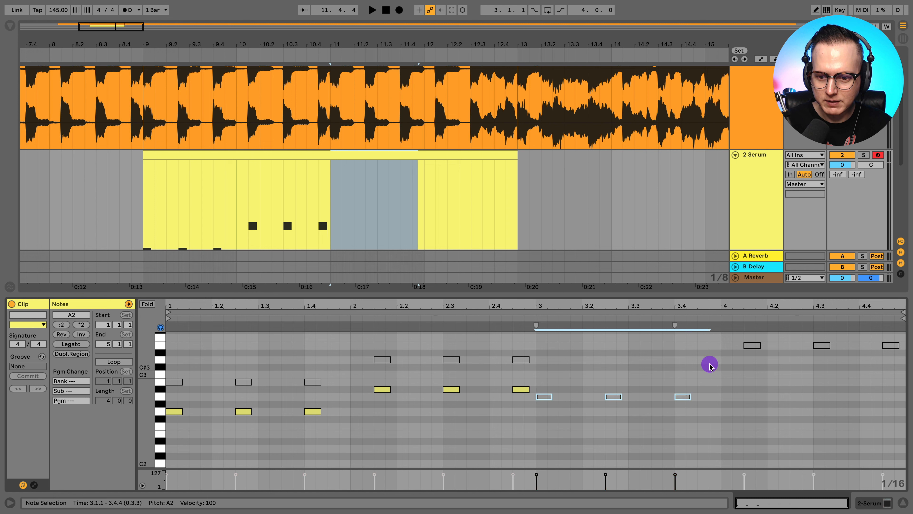
Copy the three A2 notes in bar 3 down to F2, activate the copies and audition them with the reference
{"action": "left_click_drag", "start_coordinate": [545, 395], "coordinate": [548, 432]}
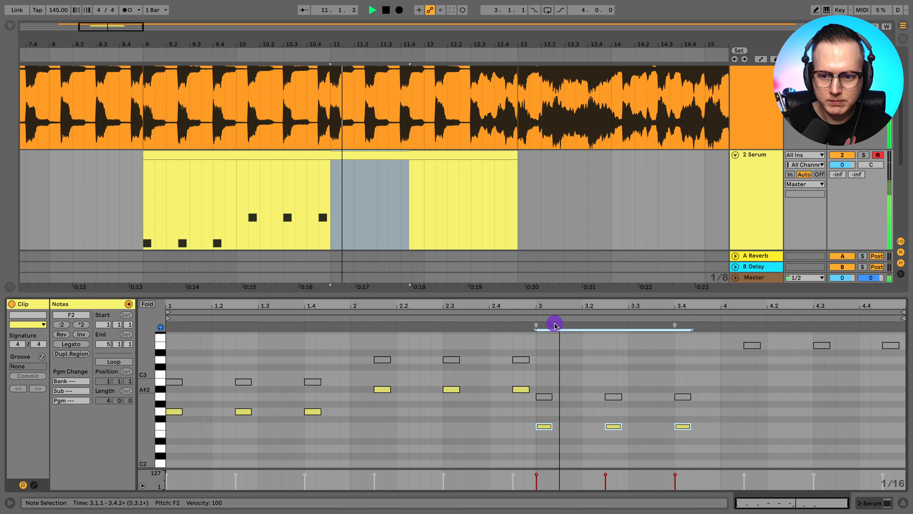
{"action": "left_click", "coordinate": [841, 365]}
{"action": "key", "text": "space"}
Copy the three E3 notes in bar 4 down to A#2, activate the copies and audition them with the reference
{"action": "left_click_drag", "start_coordinate": [735, 350], "coordinate": [752, 398]}
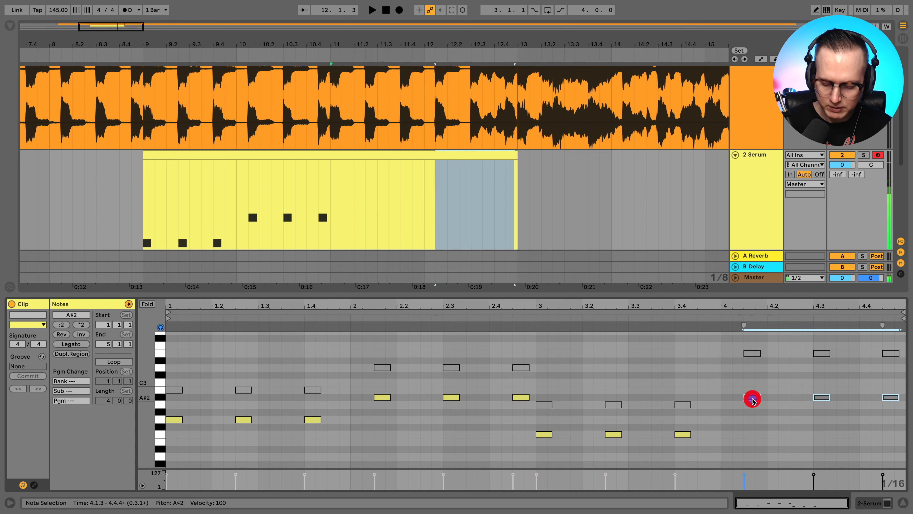
{"action": "key", "text": "space"}
{"action": "left_click", "coordinate": [419, 209]}
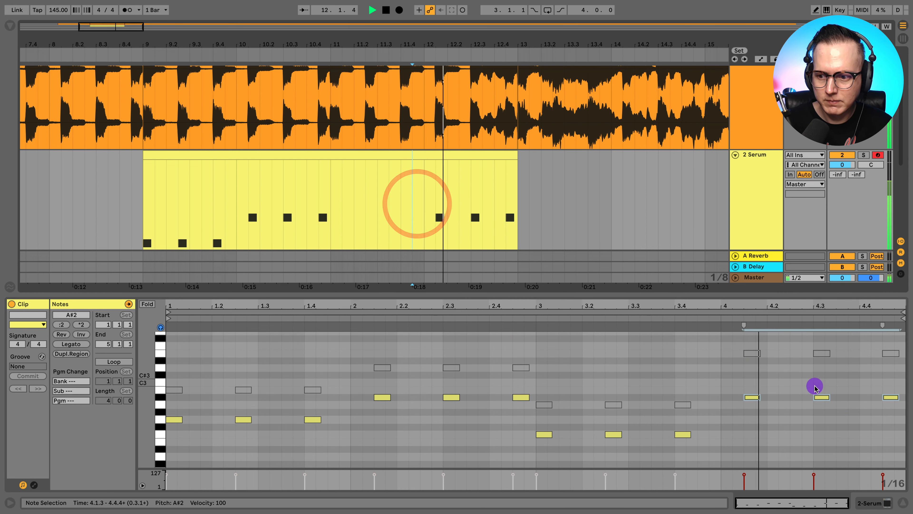
{"action": "key", "text": "space"}
Raise the three active notes in bar 4 to C3 and audition them from 12.1.3
{"action": "left_click", "coordinate": [746, 395]}
{"action": "left_click_drag", "start_coordinate": [750, 398], "coordinate": [747, 376]}
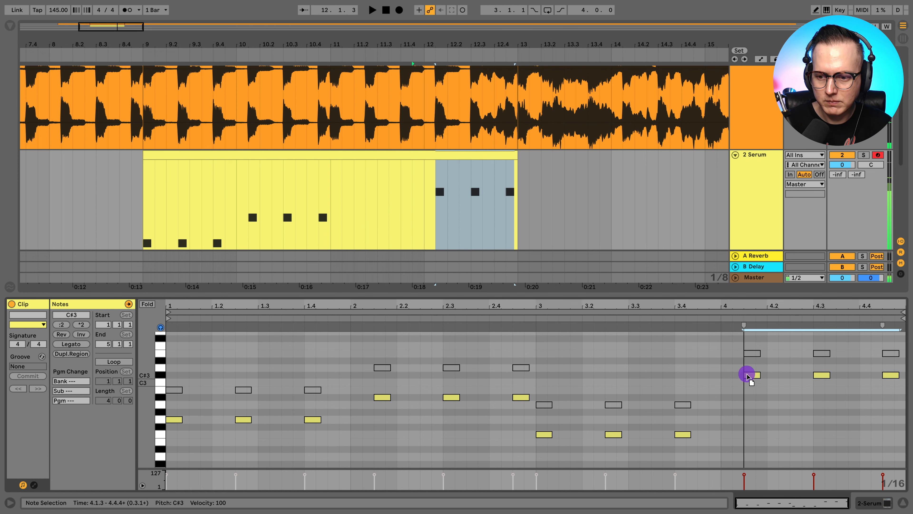
{"action": "left_click", "coordinate": [433, 210]}
{"action": "key", "text": "space"}
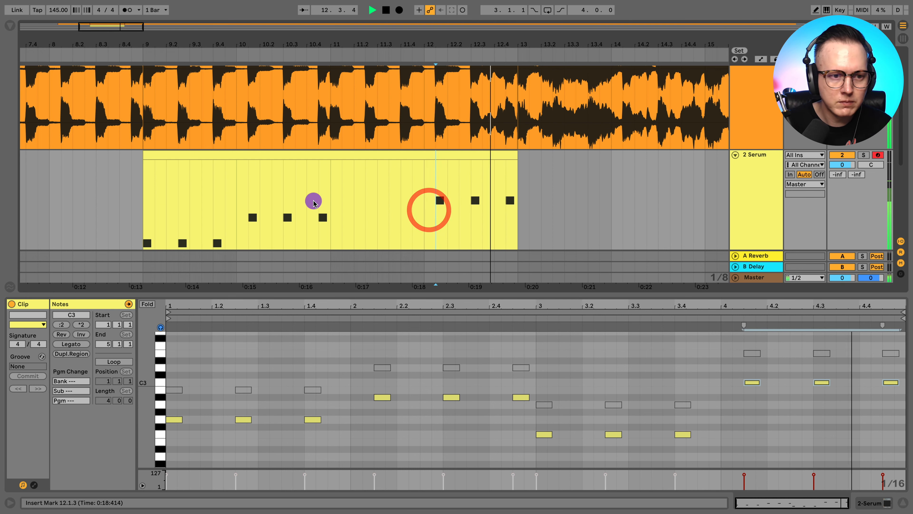
Play the whole section from 9.1.1 with the reference and reduce the height of the Serum track
{"action": "left_click", "coordinate": [139, 187]}
{"action": "scroll", "coordinate": [746, 209], "scroll_direction": "down", "scroll_amount": 2}
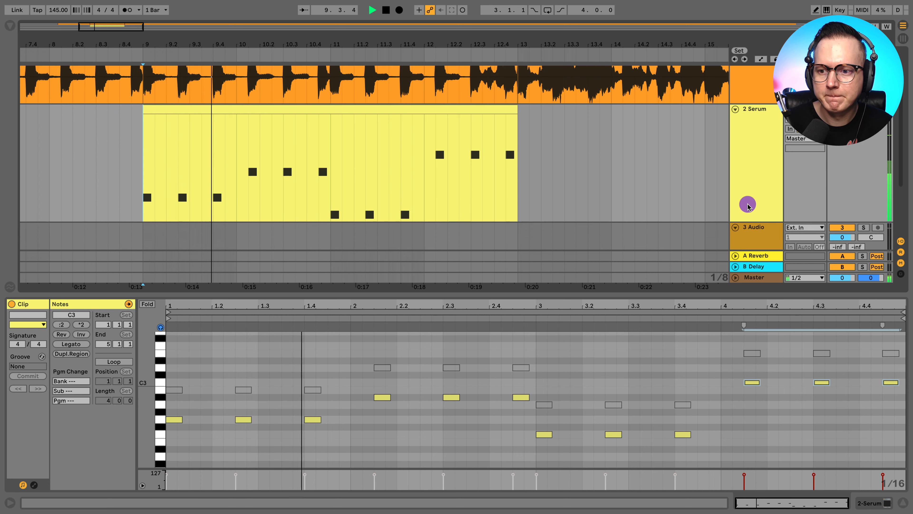
{"action": "left_click_drag", "start_coordinate": [754, 220], "coordinate": [754, 163]}
{"action": "scroll", "coordinate": [718, 167], "scroll_direction": "up", "scroll_amount": 3}
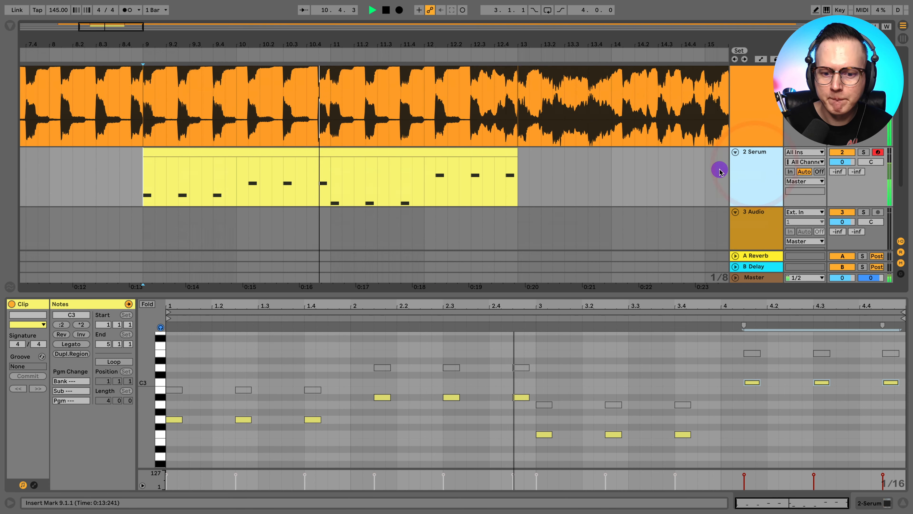
{"action": "left_click", "coordinate": [743, 115]}
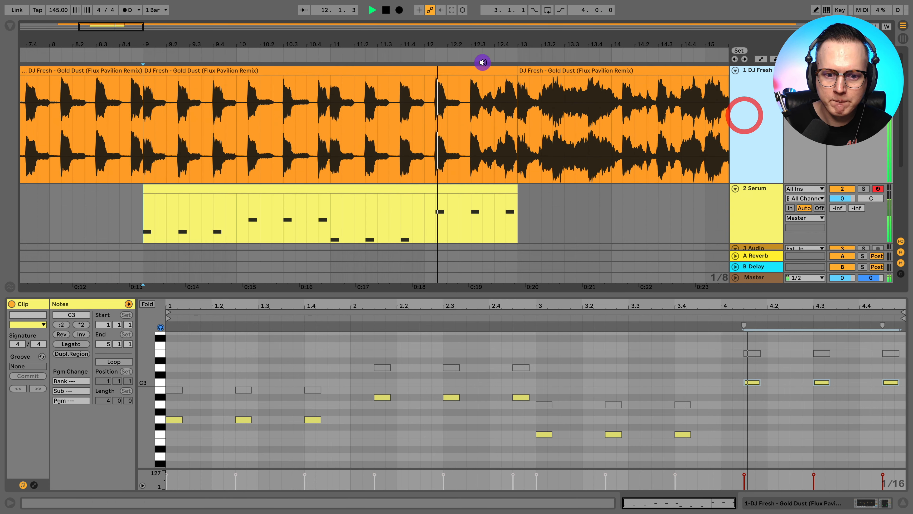
{"action": "left_click", "coordinate": [316, 309]}
{"action": "scroll", "coordinate": [322, 353], "scroll_direction": "down", "scroll_amount": 3}
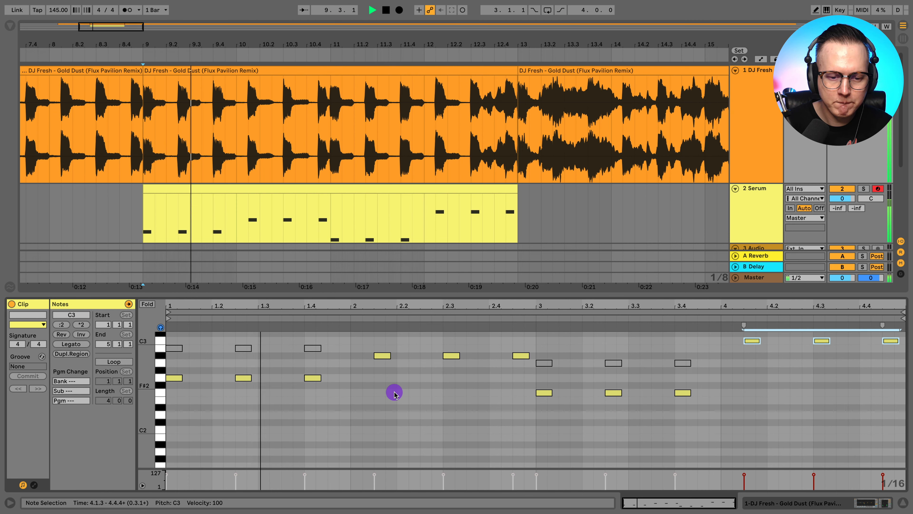
{"action": "scroll", "coordinate": [283, 363], "scroll_direction": "up", "scroll_amount": 3}
Activate all upper and lower notes in the Serum clip and play the full section with the reference
{"action": "key", "text": "space"}
{"action": "left_click", "coordinate": [284, 357]}
{"action": "key", "text": "ctrl+a"}
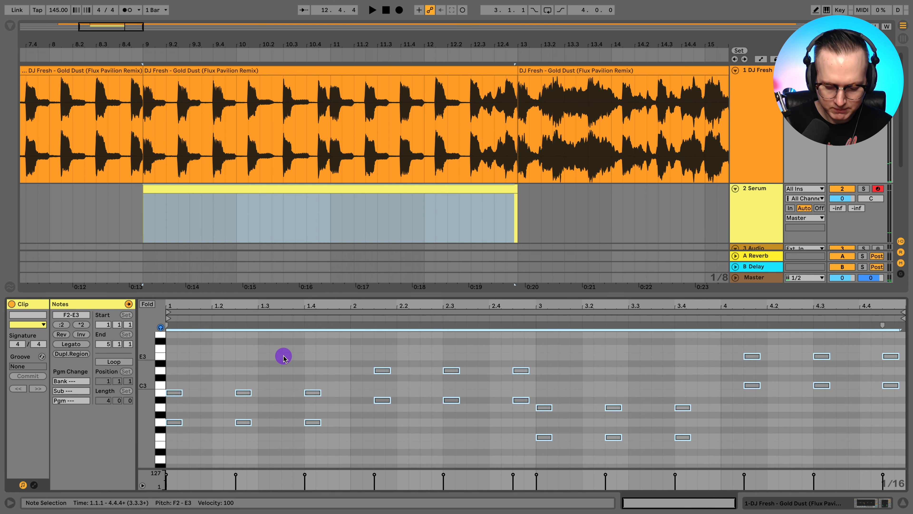
{"action": "left_click", "coordinate": [283, 357]}
{"action": "key", "text": "space"}
{"action": "left_click", "coordinate": [753, 140]}
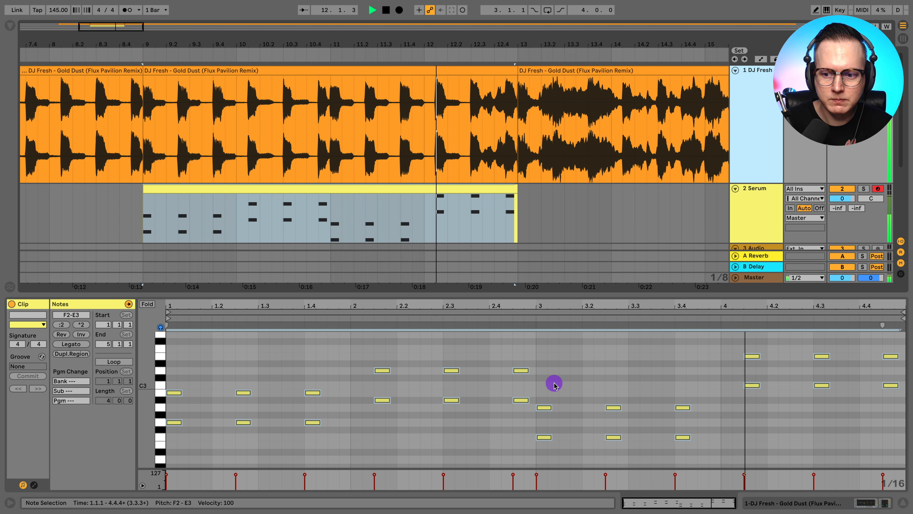
{"action": "key", "text": "space"}
Select the first G2 note in bar 1 and audition the opening chord from 9.1.1
{"action": "left_click", "coordinate": [176, 423]}
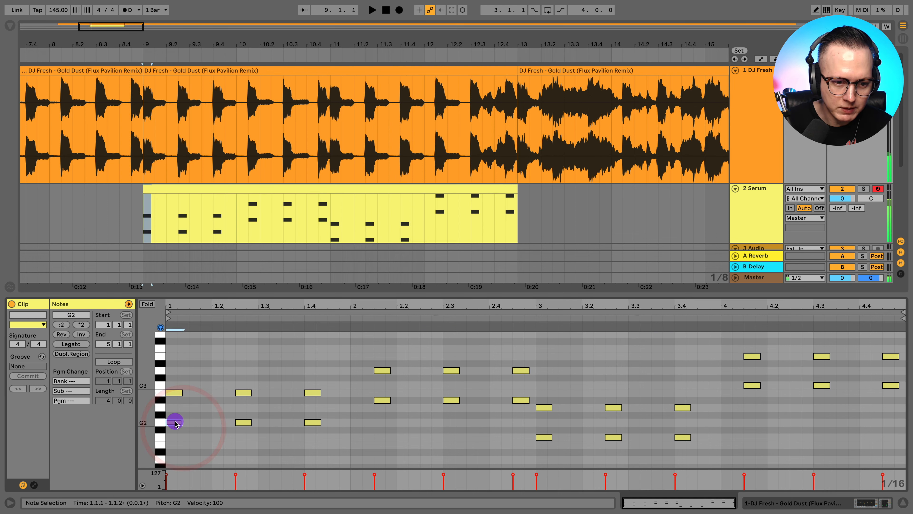
{"action": "left_click", "coordinate": [174, 423]}
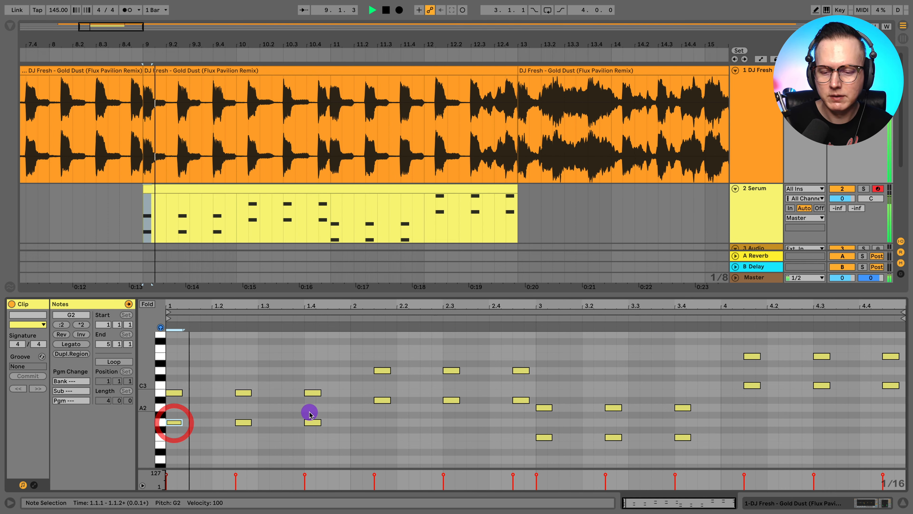
{"action": "key", "text": "space"}
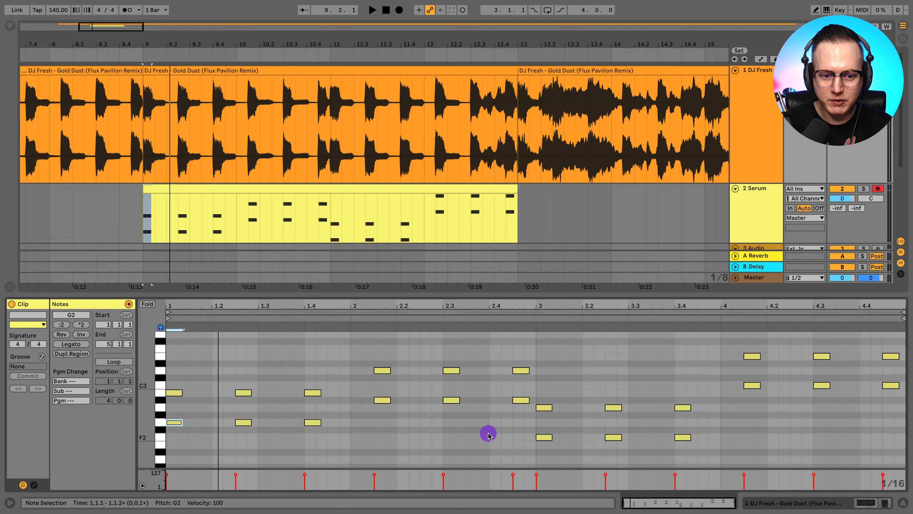
Duplicate the Serum track with its clip, then deactivate and fold the copy
{"action": "scroll", "coordinate": [334, 220], "scroll_direction": "down", "scroll_amount": 1}
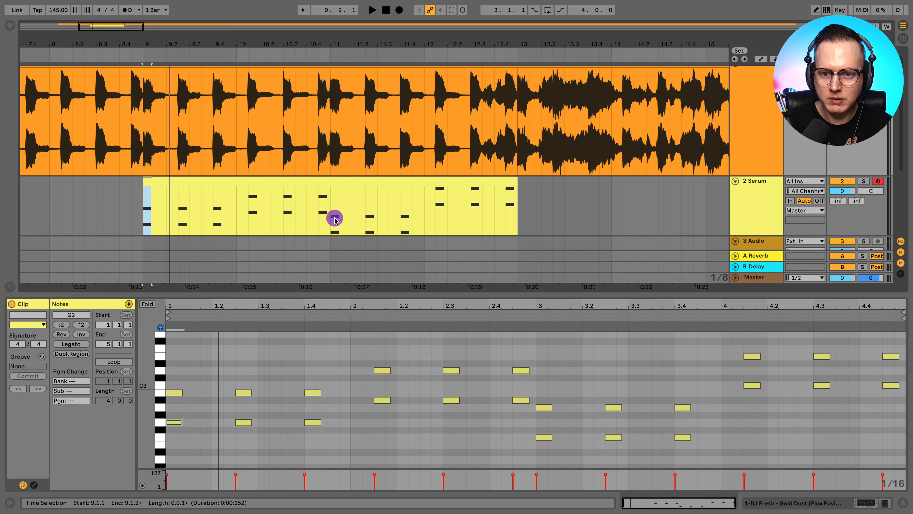
{"action": "left_click", "coordinate": [458, 184]}
{"action": "left_click", "coordinate": [748, 193]}
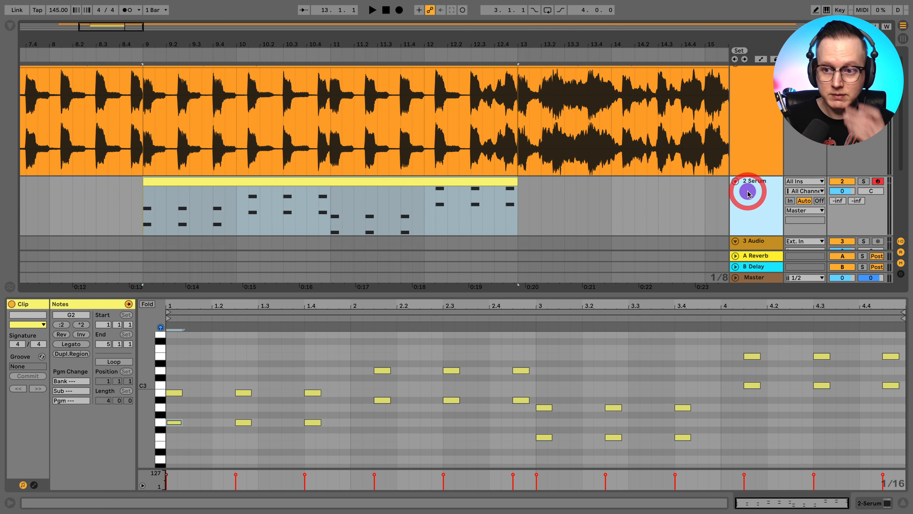
{"action": "key", "text": "ctrl+d"}
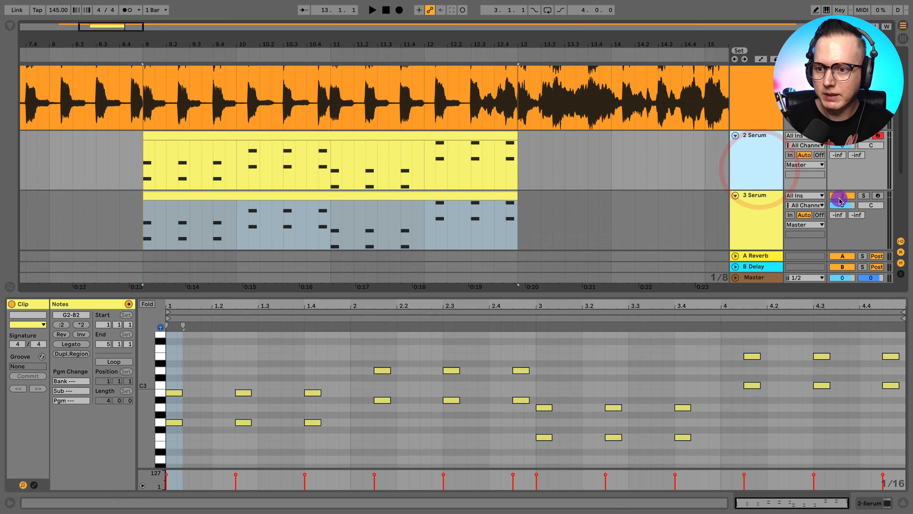
{"action": "left_click", "coordinate": [735, 195]}
Deactivate the upper notes of every chord in the original Serum clip, from the B2 notes to the E3 notes
{"action": "left_click", "coordinate": [257, 137]}
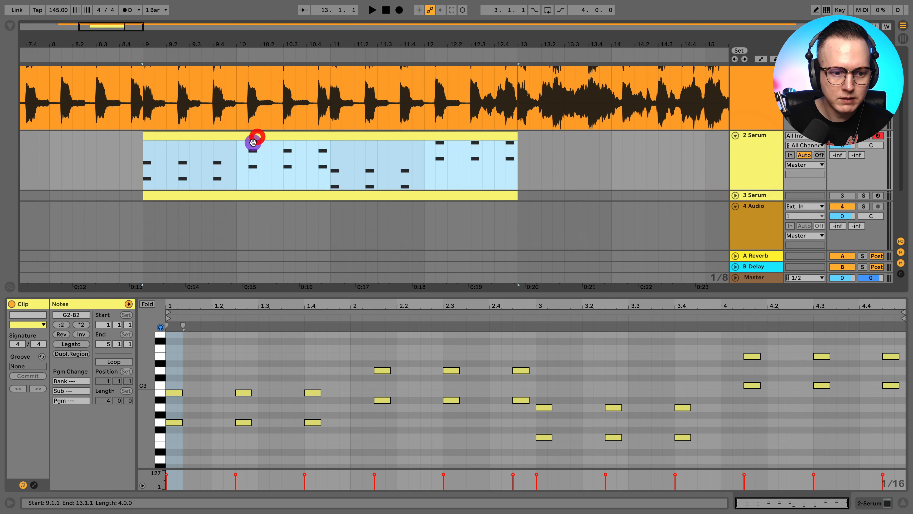
{"action": "left_click_drag", "start_coordinate": [174, 377], "coordinate": [310, 394]}
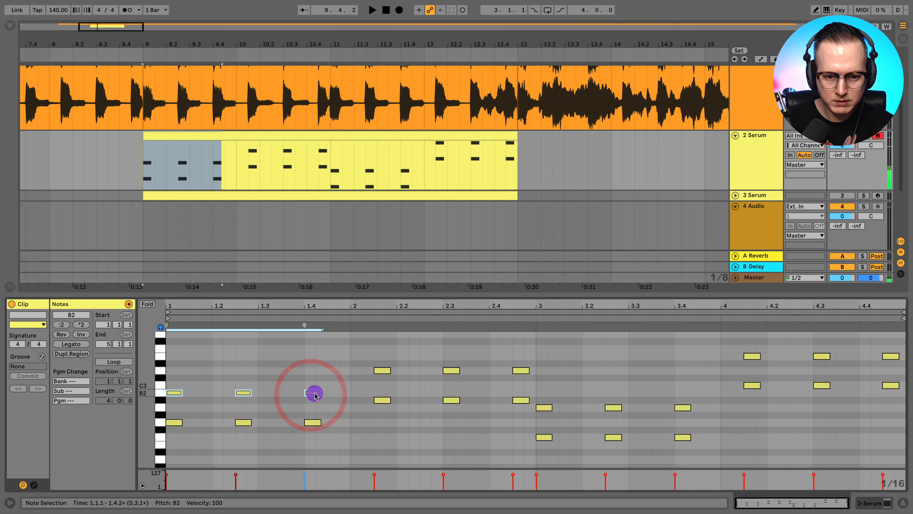
{"action": "left_click_drag", "start_coordinate": [358, 351], "coordinate": [679, 408]}
{"action": "key", "text": "0"}
{"action": "key", "text": "0"}
{"action": "left_click_drag", "start_coordinate": [742, 334], "coordinate": [902, 356]}
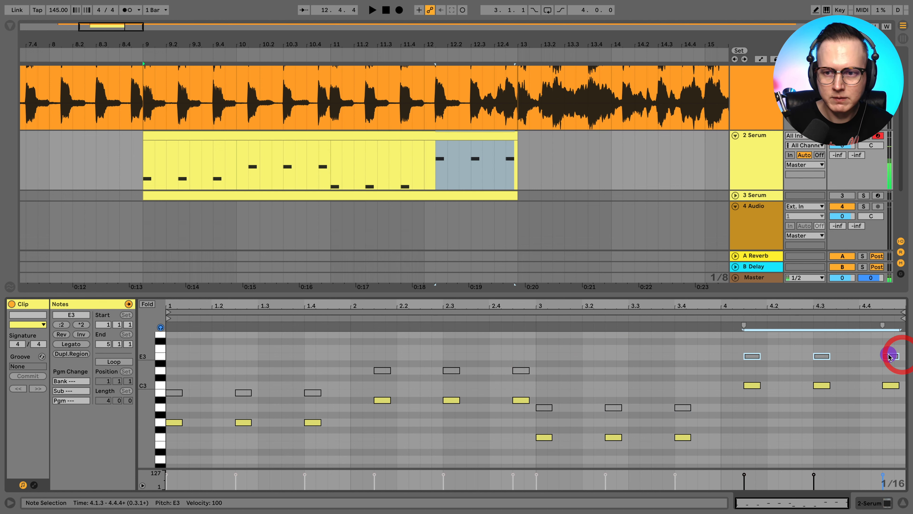
Enable oscillator B in the original track's Serum synth and set its semitone tuning to +4
{"action": "key", "text": "space"}
{"action": "left_click", "coordinate": [764, 149]}
{"action": "left_click", "coordinate": [869, 502]}
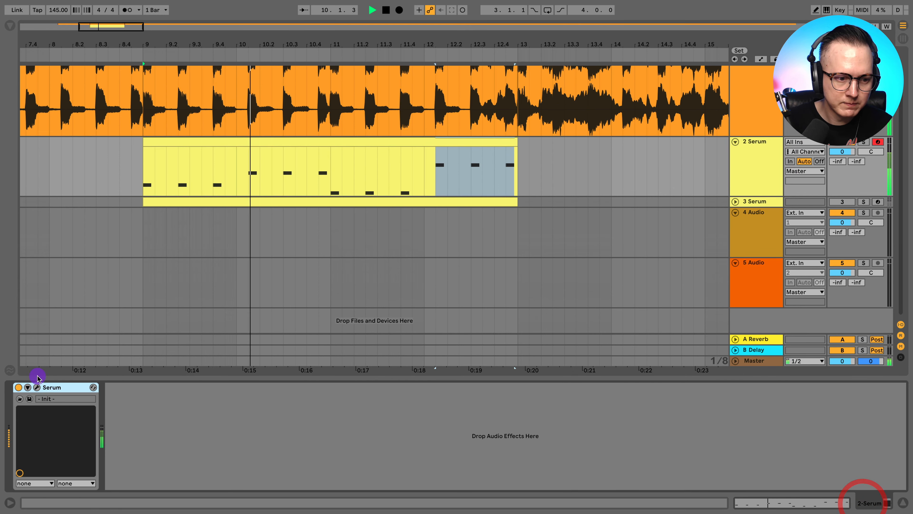
{"action": "left_click", "coordinate": [36, 387]}
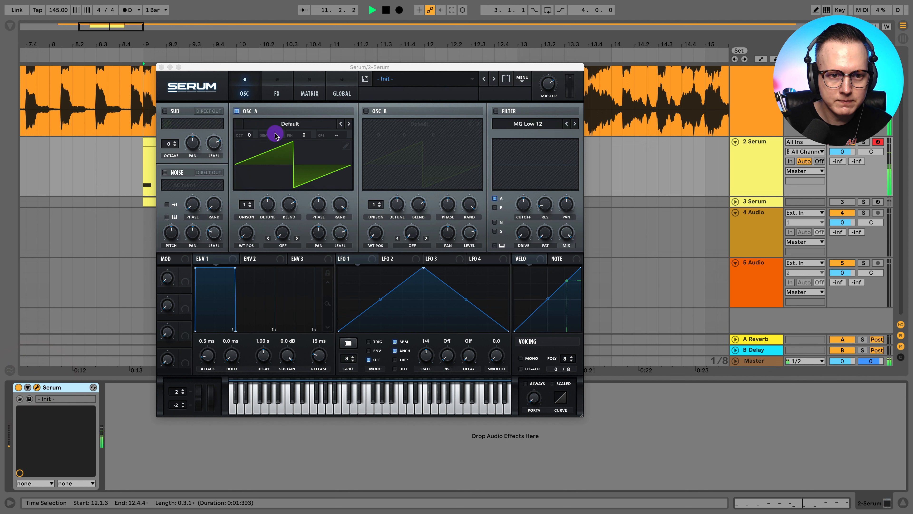
{"action": "left_click", "coordinate": [365, 111]}
{"action": "left_click_drag", "start_coordinate": [403, 136], "coordinate": [417, 124]}
{"action": "left_click", "coordinate": [162, 68]}
Turn off EQ Eight on the DJ Fresh track, reset the reference clip's transposition to 0 st and play the section
{"action": "key", "text": "space"}
{"action": "scroll", "coordinate": [194, 122], "scroll_direction": "up", "scroll_amount": 3}
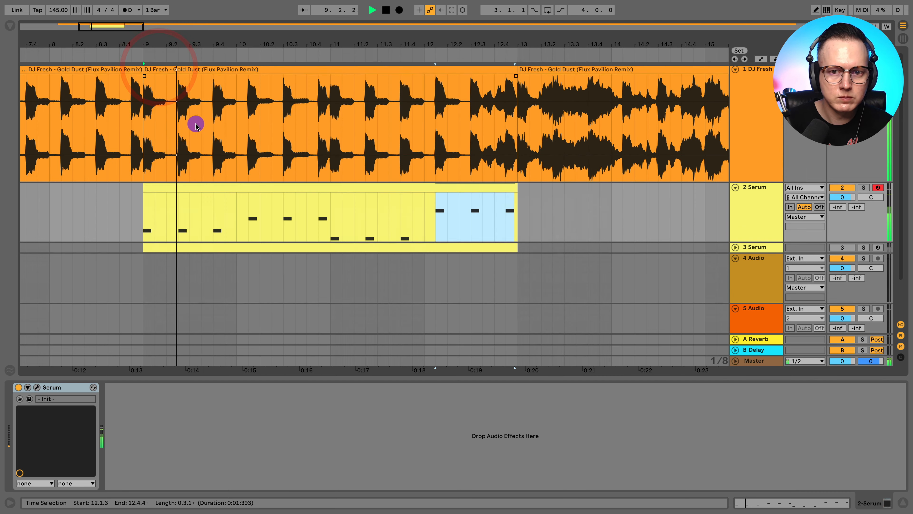
{"action": "left_click", "coordinate": [316, 73]}
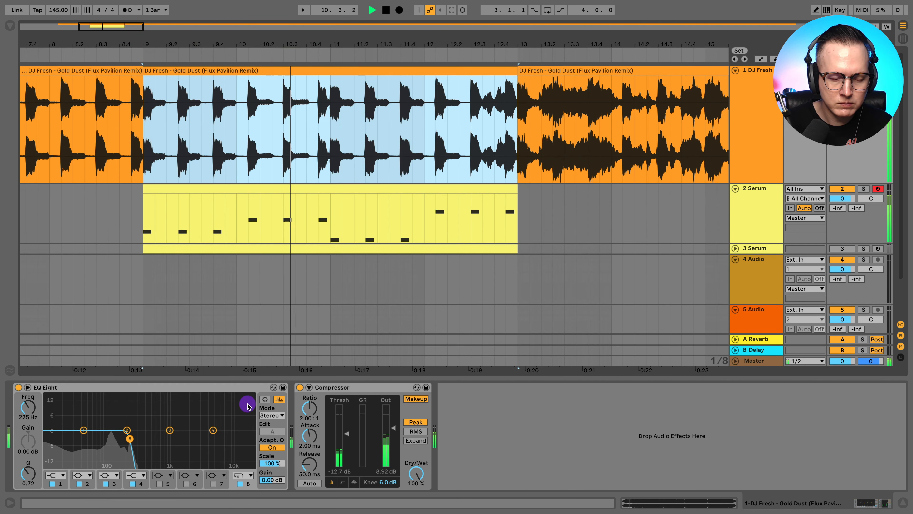
{"action": "key", "text": "space"}
{"action": "left_click", "coordinate": [18, 388]}
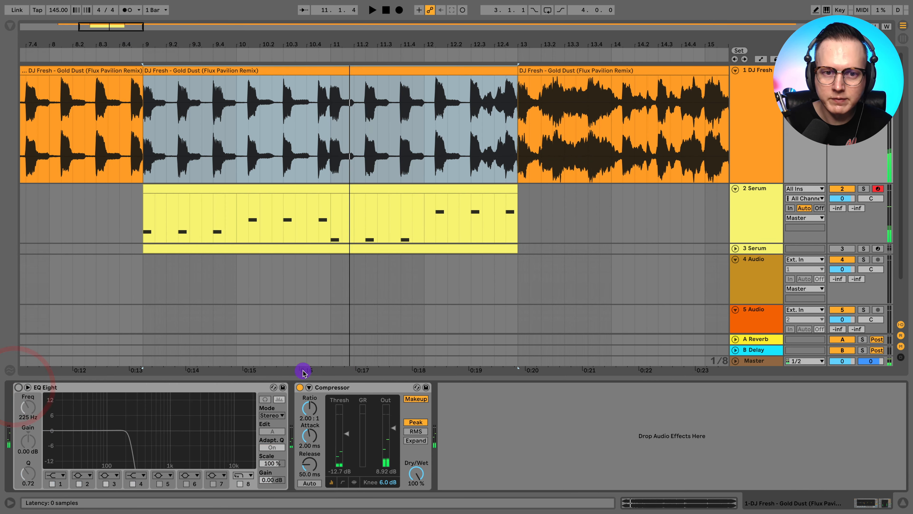
{"action": "double_click", "coordinate": [372, 65]}
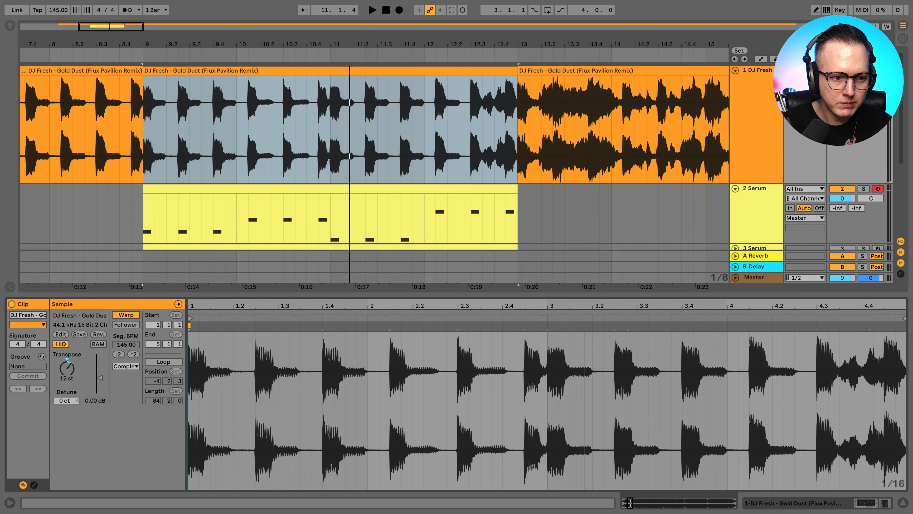
{"action": "key", "text": "space"}
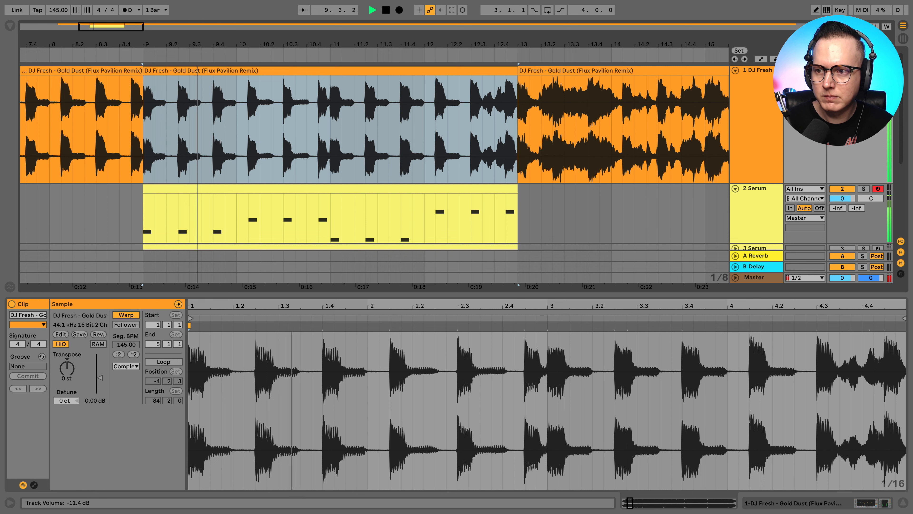
Enlarge the original Serum track's height and check its clip notes and device chain during playback
{"action": "left_click", "coordinate": [766, 193]}
{"action": "left_click", "coordinate": [867, 503]}
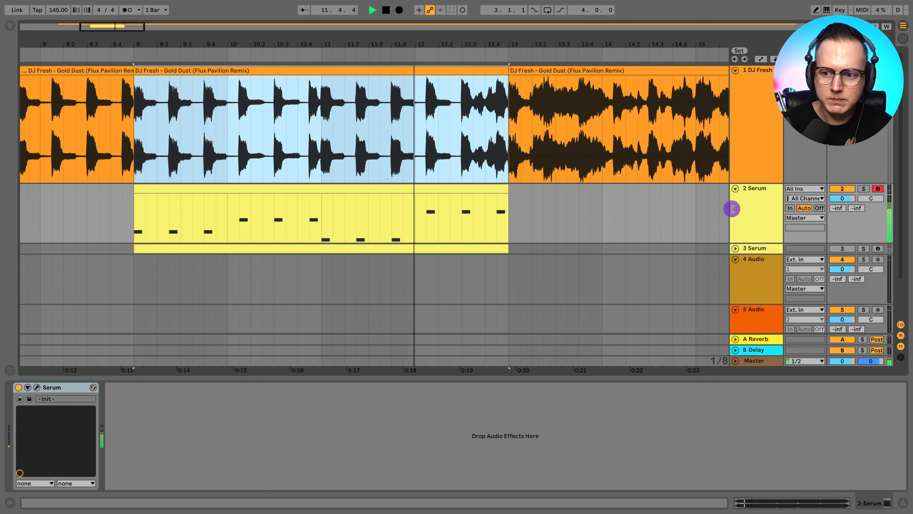
{"action": "left_click_drag", "start_coordinate": [759, 241], "coordinate": [756, 271]}
{"action": "left_click", "coordinate": [158, 189]}
{"action": "double_click", "coordinate": [158, 189]}
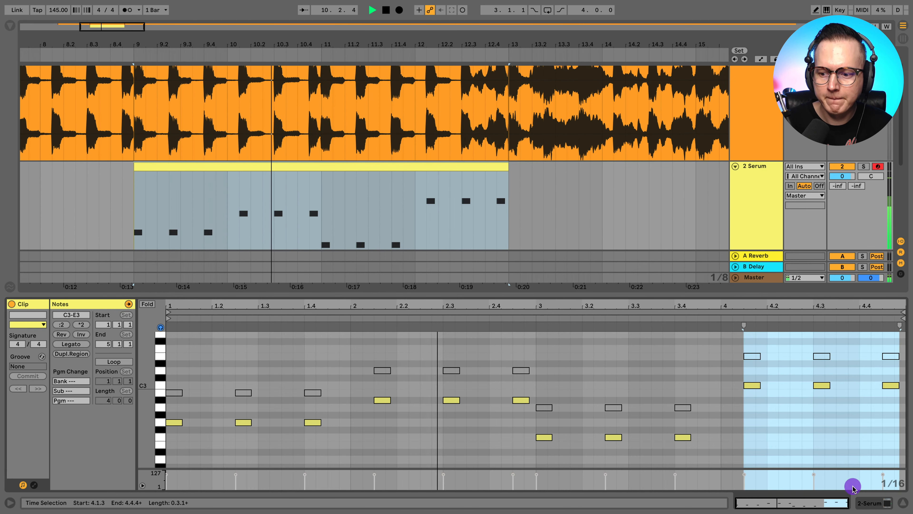
{"action": "left_click", "coordinate": [885, 503]}
{"action": "scroll", "coordinate": [571, 303], "scroll_direction": "up", "scroll_amount": 2}
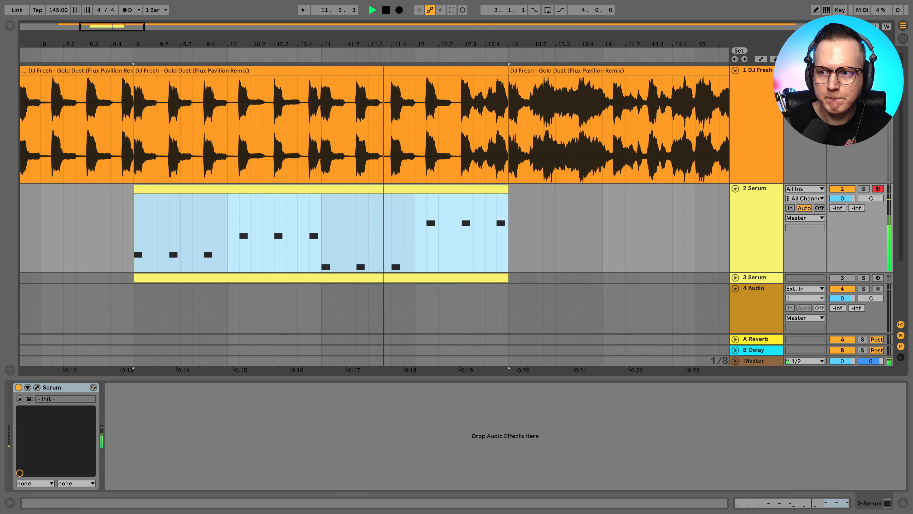
Solo the original Serum track and play its clip from 9.1.1
{"action": "left_click", "coordinate": [145, 183]}
{"action": "left_click", "coordinate": [134, 212]}
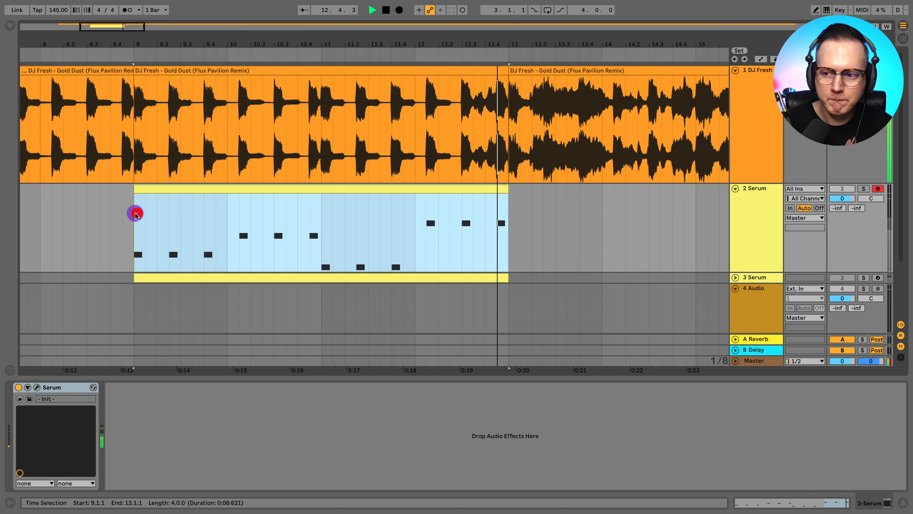
{"action": "left_click", "coordinate": [864, 189]}
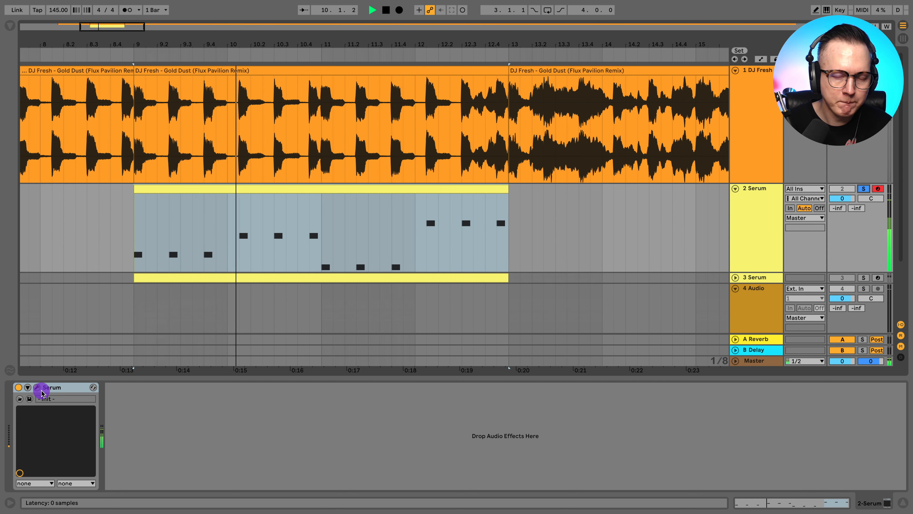
Open the Serum synth window on the soloed track and replay its part from 9.1.1
{"action": "left_click", "coordinate": [35, 387]}
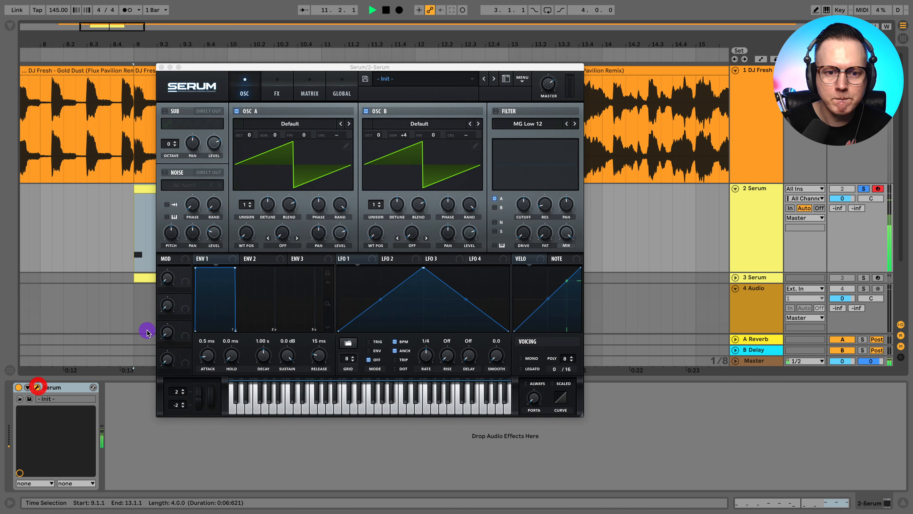
{"action": "left_click", "coordinate": [495, 110]}
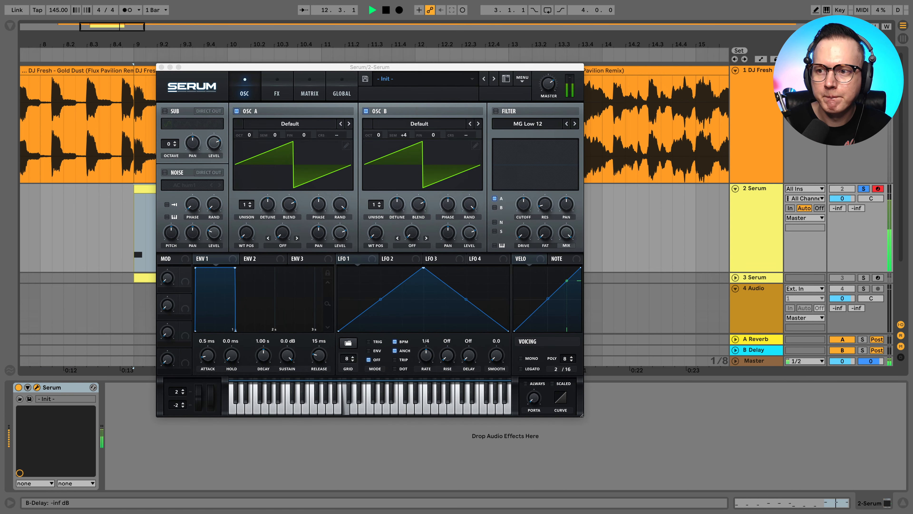
{"action": "key", "text": "space"}
{"action": "left_click", "coordinate": [866, 192]}
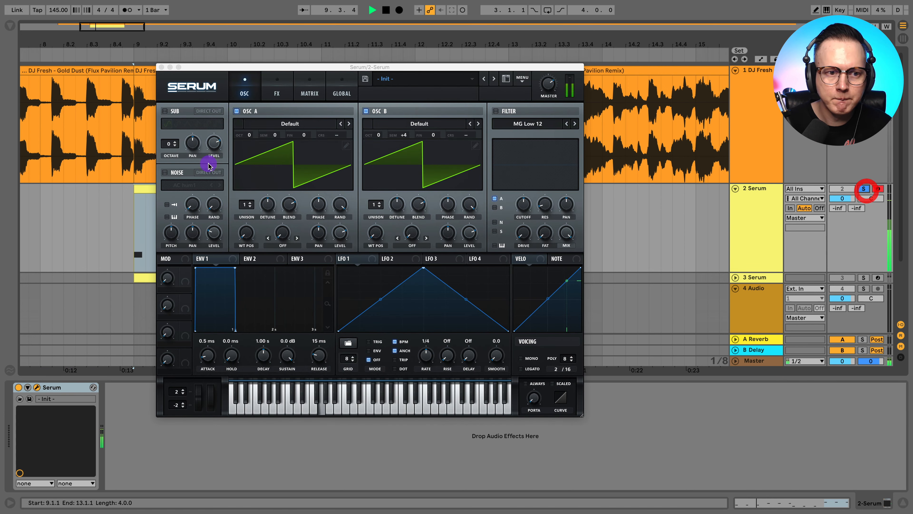
Turn on the sub oscillator at octave -1 with its level at about 59%, and play it with the track unsoloed
{"action": "left_click", "coordinate": [165, 111]}
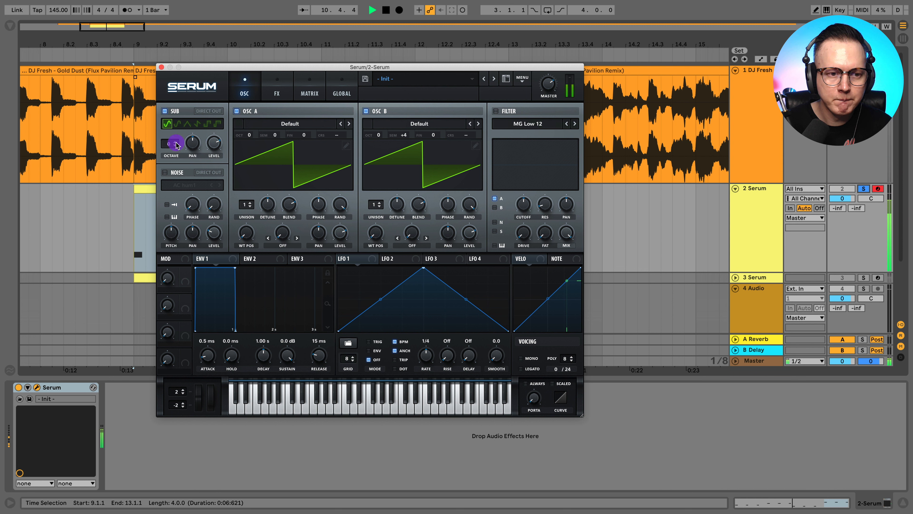
{"action": "left_click_drag", "start_coordinate": [169, 145], "coordinate": [211, 164]}
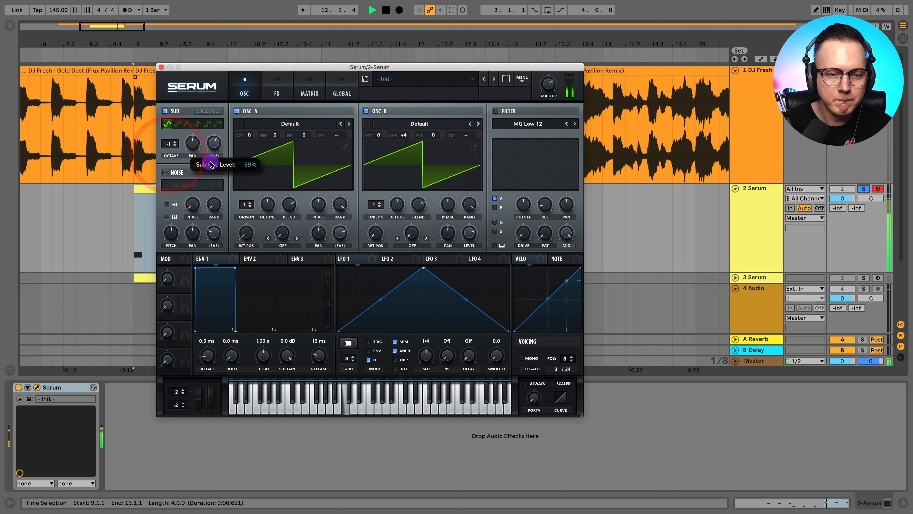
{"action": "left_click", "coordinate": [863, 189]}
{"action": "key", "text": "space"}
{"action": "key", "text": "space"}
Close the synth window and loop the section from 9.1.1 to 11.1.1 on the original Serum track
{"action": "left_click", "coordinate": [161, 67]}
{"action": "left_click_drag", "start_coordinate": [131, 214], "coordinate": [323, 204]}
{"action": "left_click", "coordinate": [134, 194]}
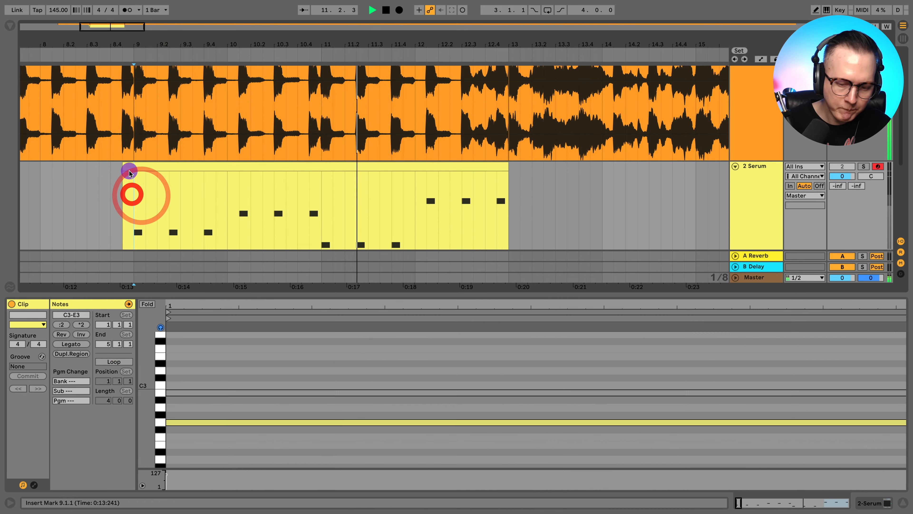
{"action": "left_click_drag", "start_coordinate": [129, 167], "coordinate": [320, 186]}
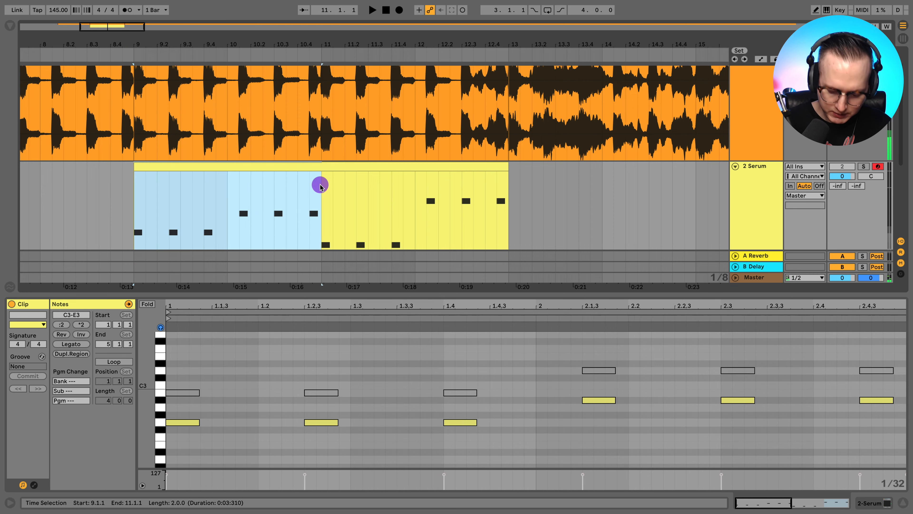
{"action": "key", "text": "ctrl+l"}
Reopen the original track's Serum window, play the looped section and solo the track
{"action": "left_click", "coordinate": [755, 175]}
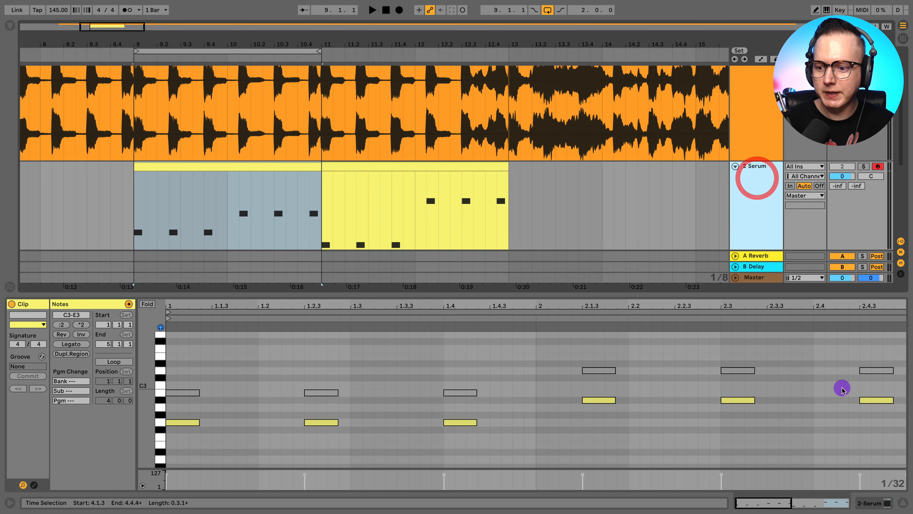
{"action": "left_click", "coordinate": [886, 503]}
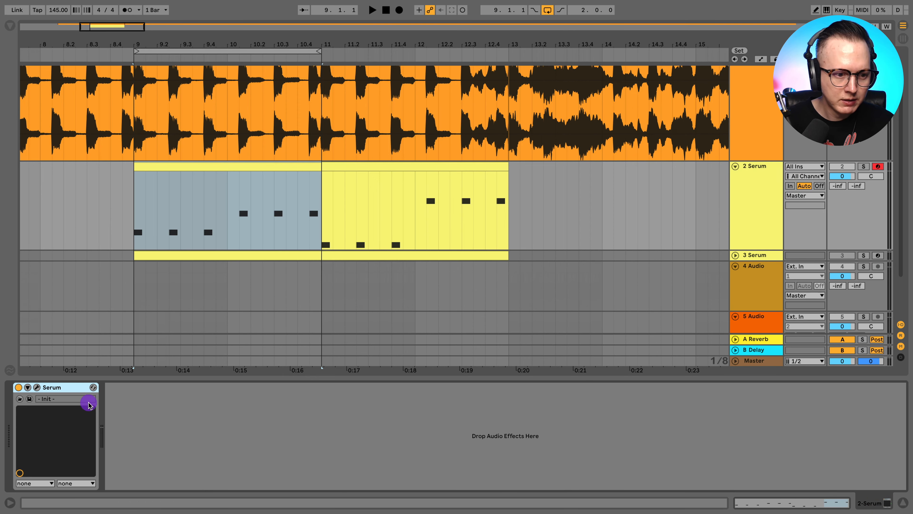
{"action": "left_click", "coordinate": [36, 387]}
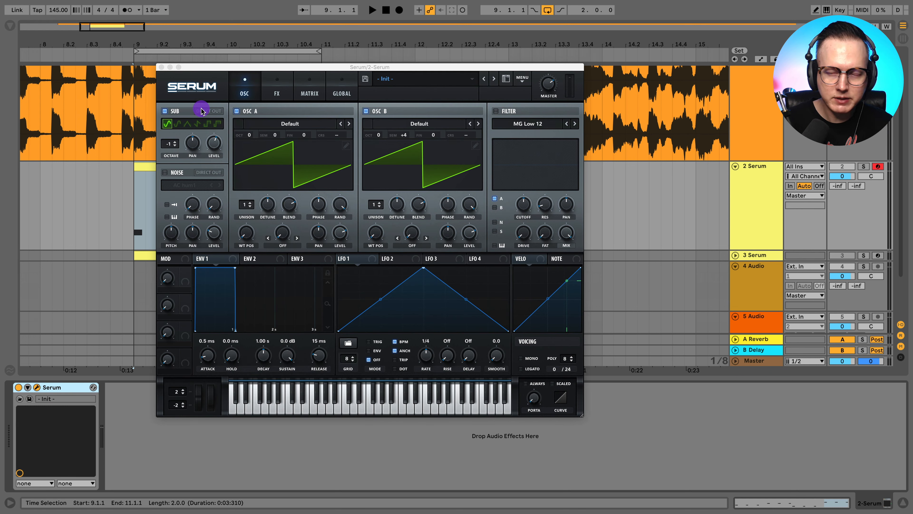
{"action": "scroll", "coordinate": [733, 157], "scroll_direction": "up", "scroll_amount": 2}
{"action": "key", "text": "space"}
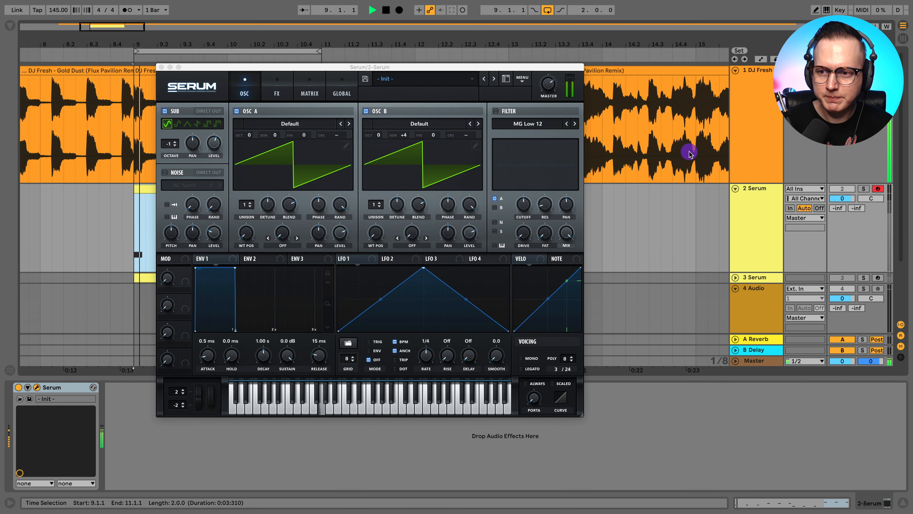
{"action": "left_click", "coordinate": [865, 189]}
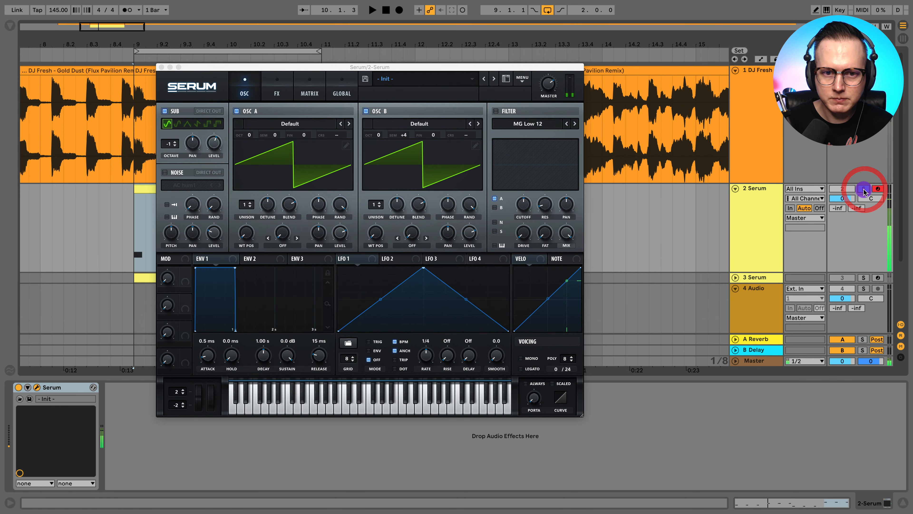
Turn off the sub oscillator and set oscillator A's octave to -1, keeping oscillator A on
{"action": "left_click", "coordinate": [236, 111]}
{"action": "left_click", "coordinate": [165, 111]}
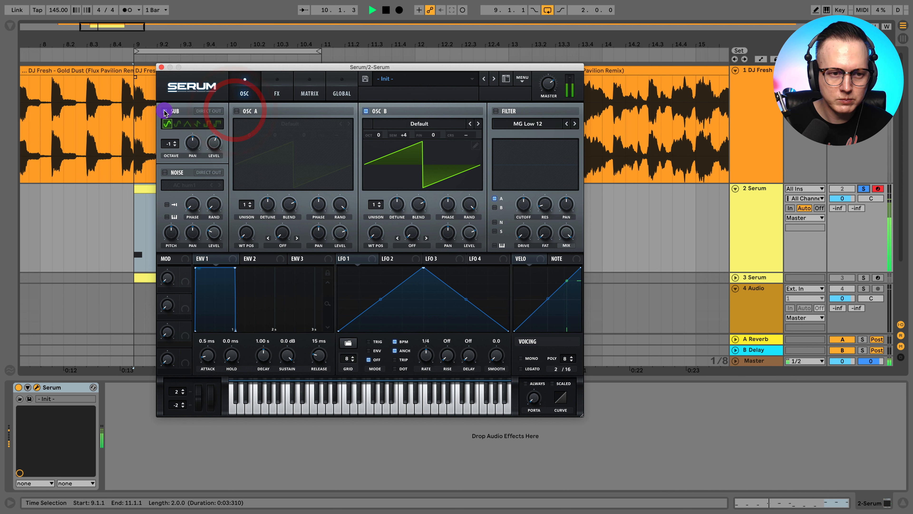
{"action": "left_click", "coordinate": [164, 111]}
{"action": "left_click", "coordinate": [237, 111]}
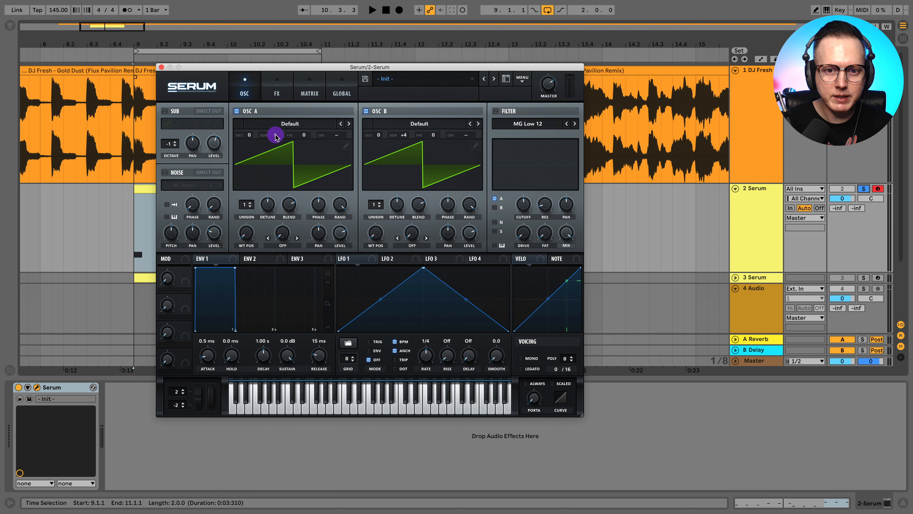
{"action": "left_click_drag", "start_coordinate": [243, 137], "coordinate": [248, 140]}
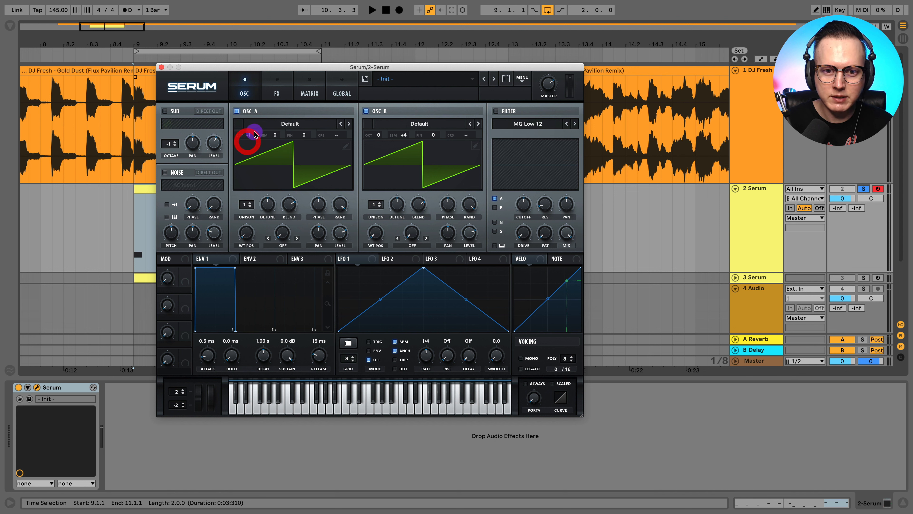
Play the loop and compare the original Serum track with the reference by toggling its solo
{"action": "key", "text": "space"}
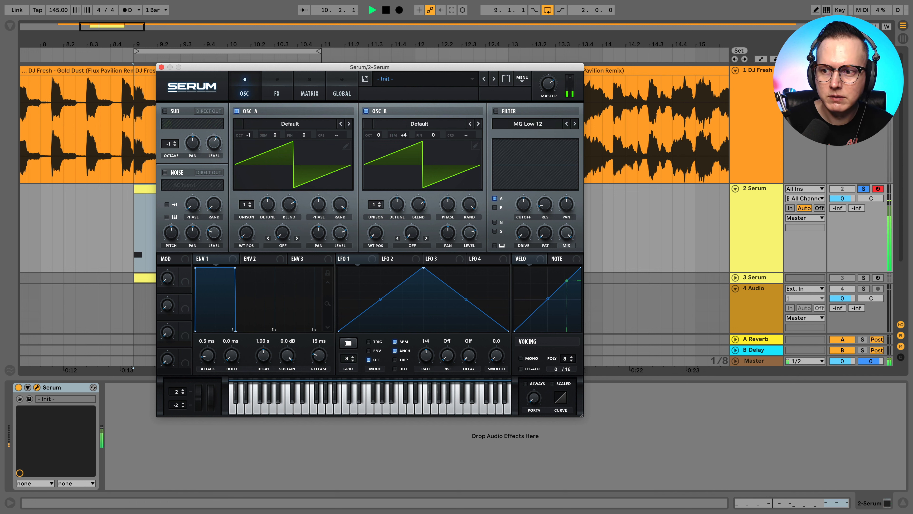
{"action": "left_click", "coordinate": [871, 155]}
{"action": "left_click", "coordinate": [864, 188]}
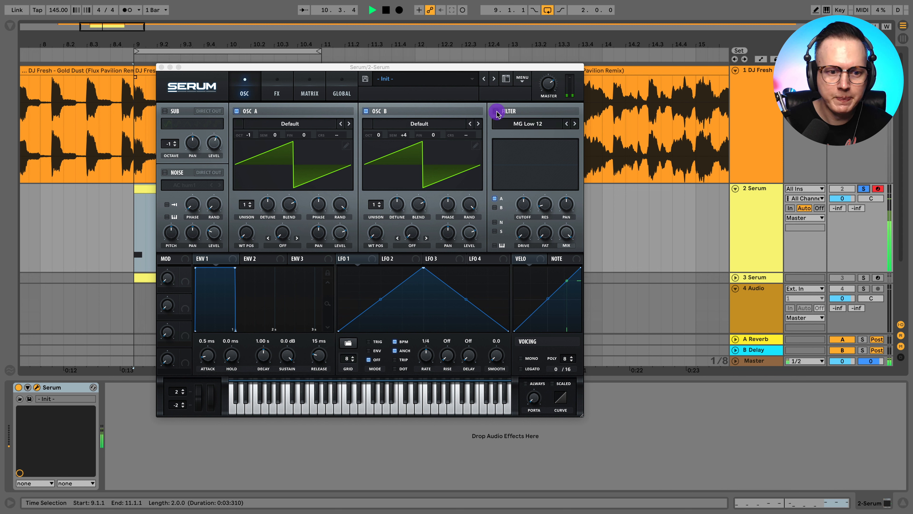
Shape Envelope 1 with a 391 ms decay and sustain at -∞ dB, and play the loop
{"action": "left_click", "coordinate": [218, 261]}
{"action": "key", "text": "space"}
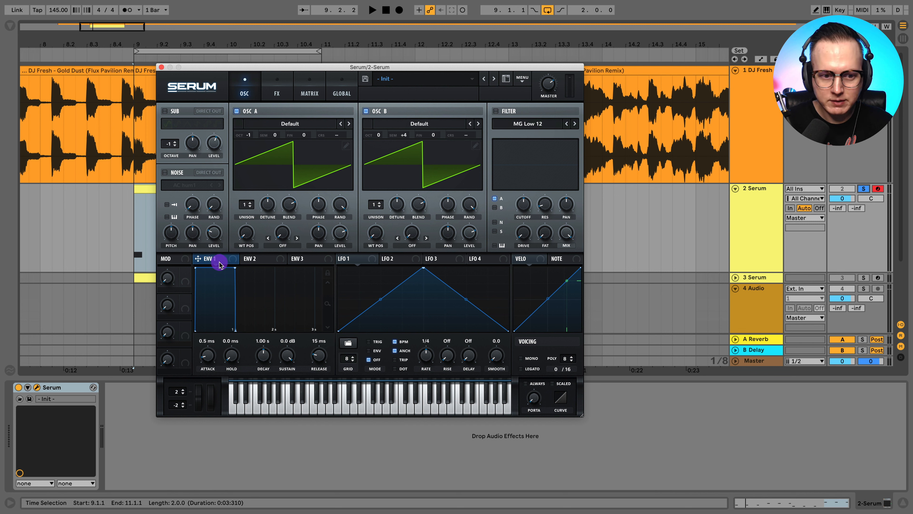
{"action": "left_click_drag", "start_coordinate": [231, 271], "coordinate": [206, 331]}
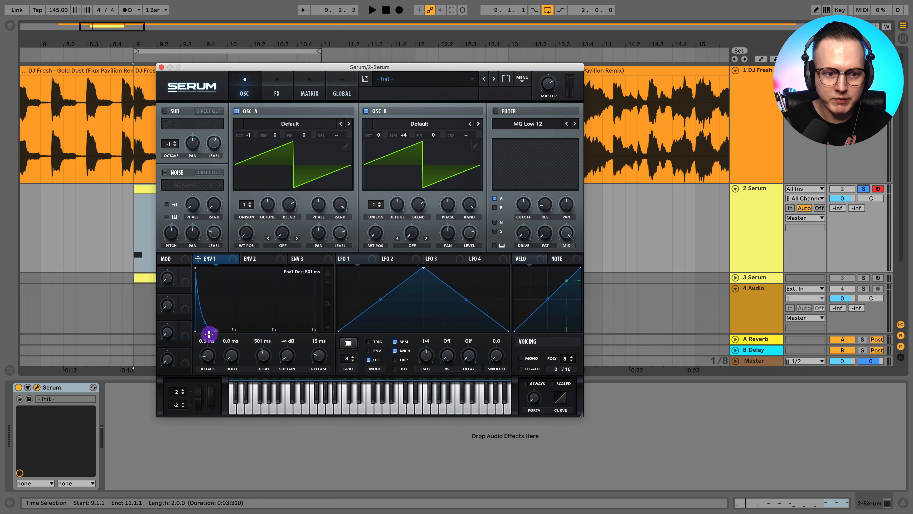
{"action": "key", "text": "space"}
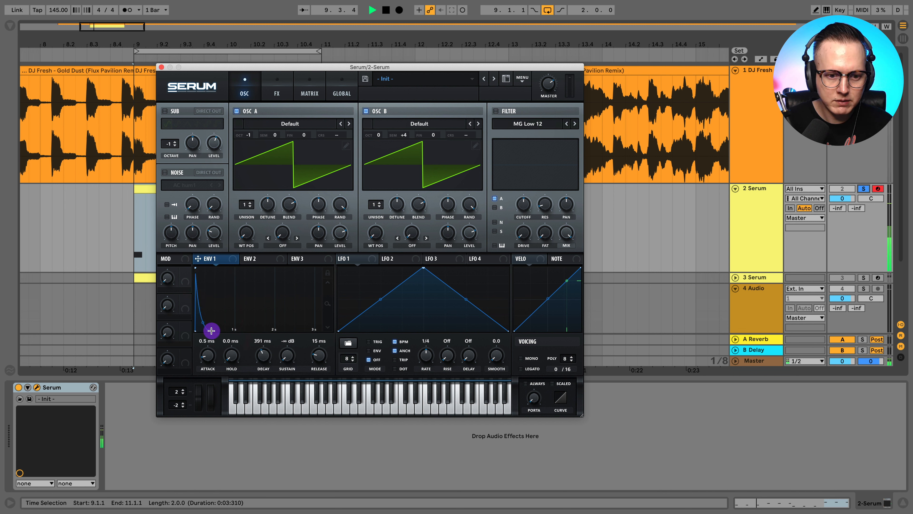
{"action": "key", "text": "space"}
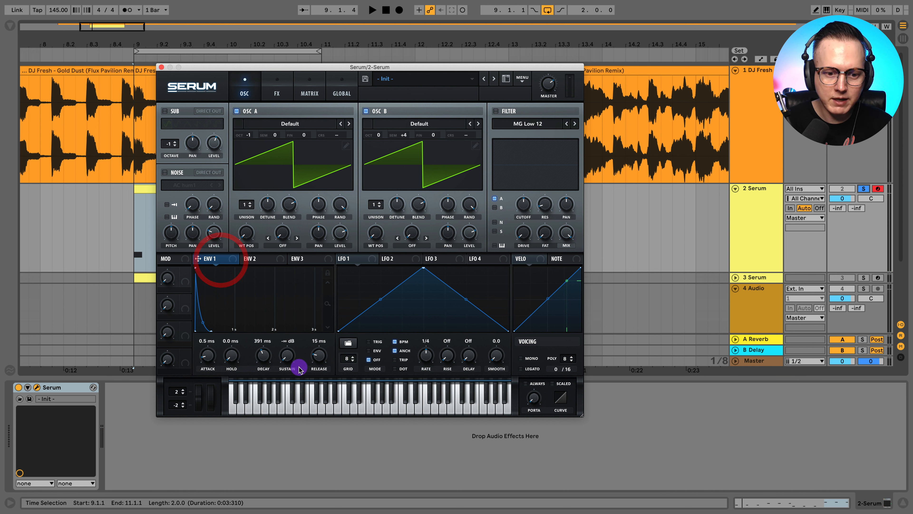
Return Envelope 1's sustain to 0.0 dB and shape Envelope 2 with a 418 ms decay and 0% sustain
{"action": "left_click_drag", "start_coordinate": [287, 354], "coordinate": [299, 254]}
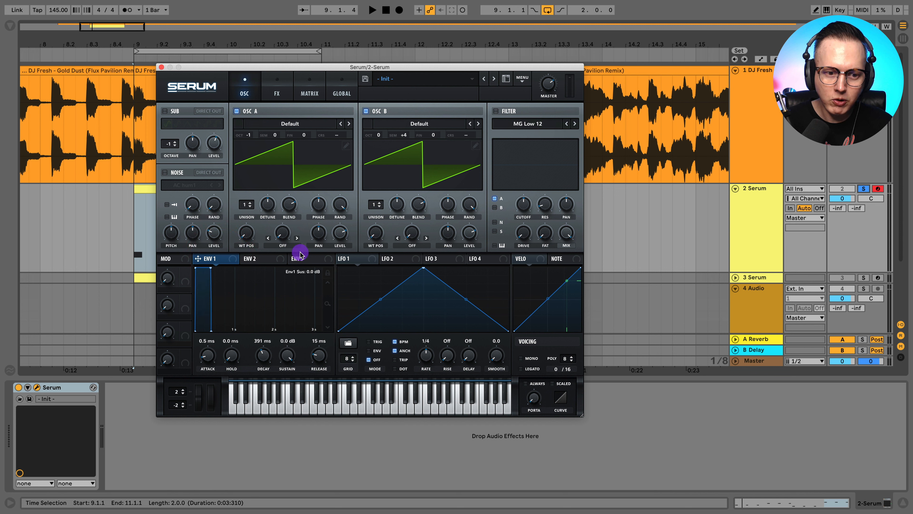
{"action": "left_click", "coordinate": [266, 261]}
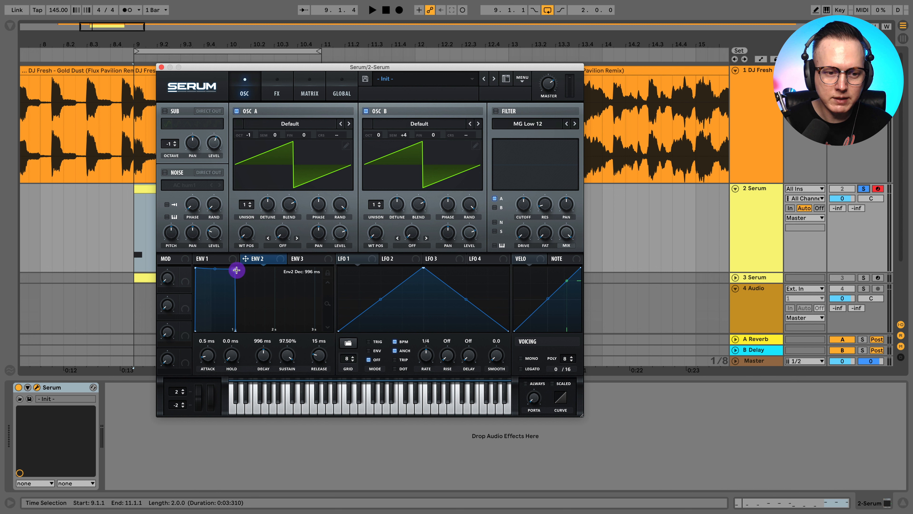
{"action": "left_click_drag", "start_coordinate": [236, 269], "coordinate": [215, 327]}
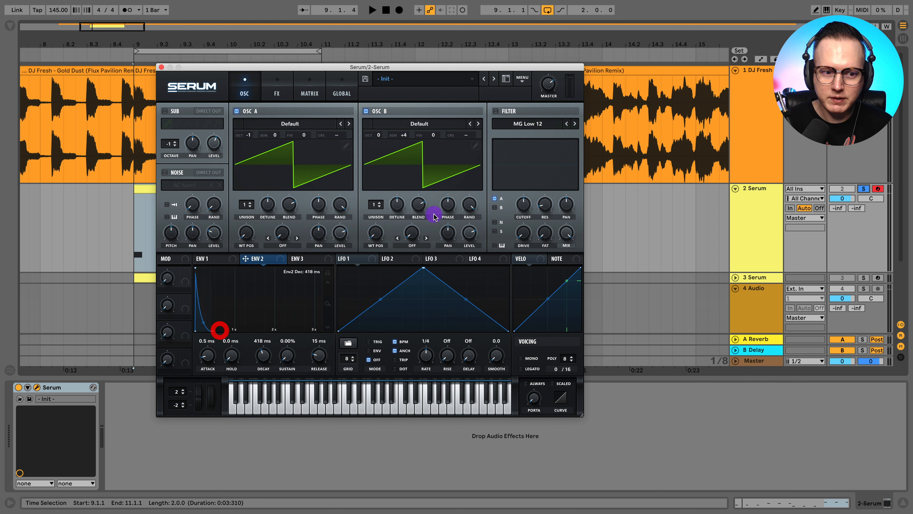
Set Envelope 1's decay to 308 ms and its sustain to -∞ dB
{"action": "left_click", "coordinate": [220, 259]}
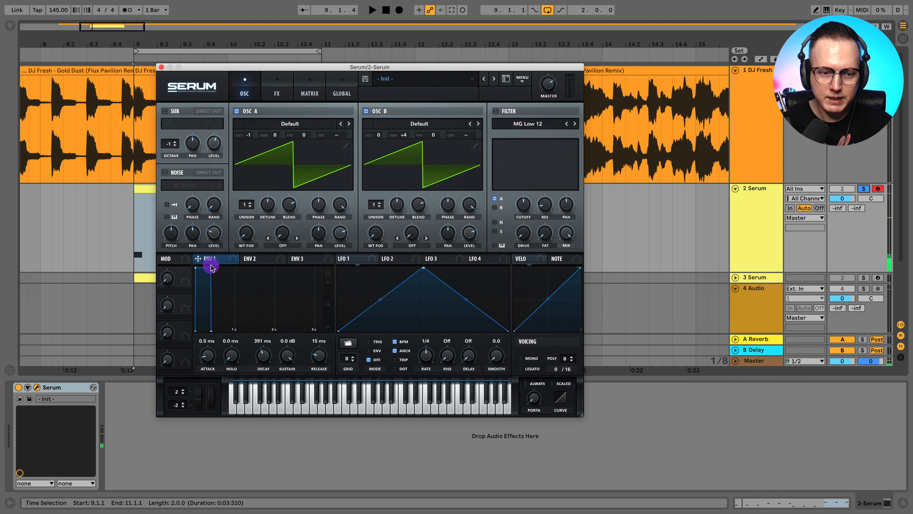
{"action": "left_click_drag", "start_coordinate": [211, 270], "coordinate": [206, 349]}
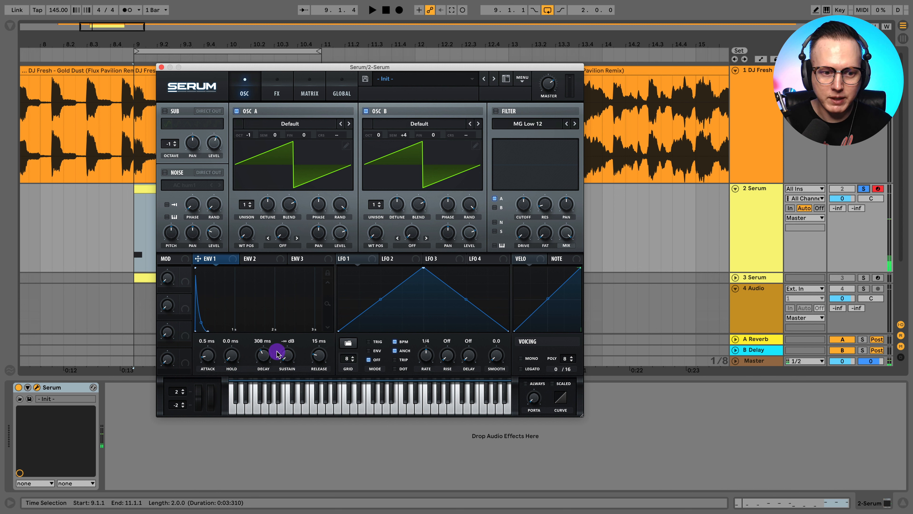
Turn on the filter and assign Envelope 2 to modulate its cutoff
{"action": "left_click", "coordinate": [268, 259]}
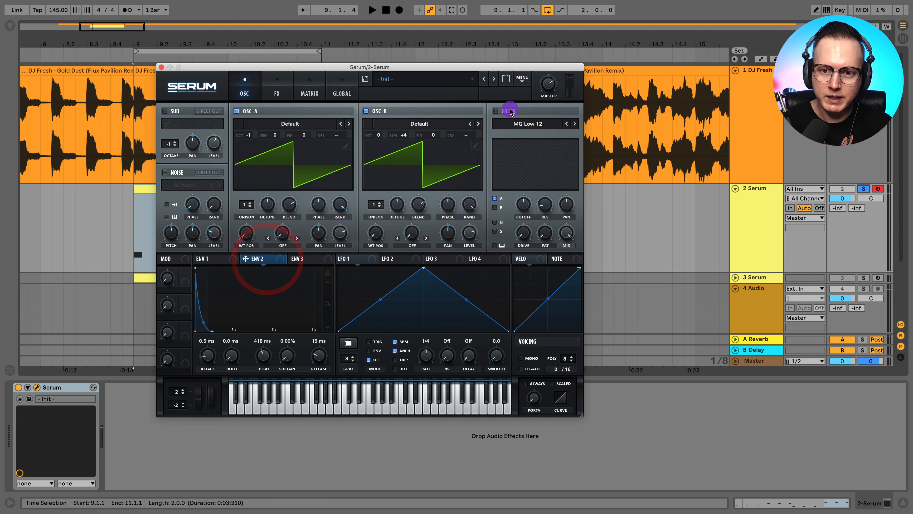
{"action": "left_click", "coordinate": [493, 114]}
{"action": "left_click_drag", "start_coordinate": [245, 259], "coordinate": [524, 205]}
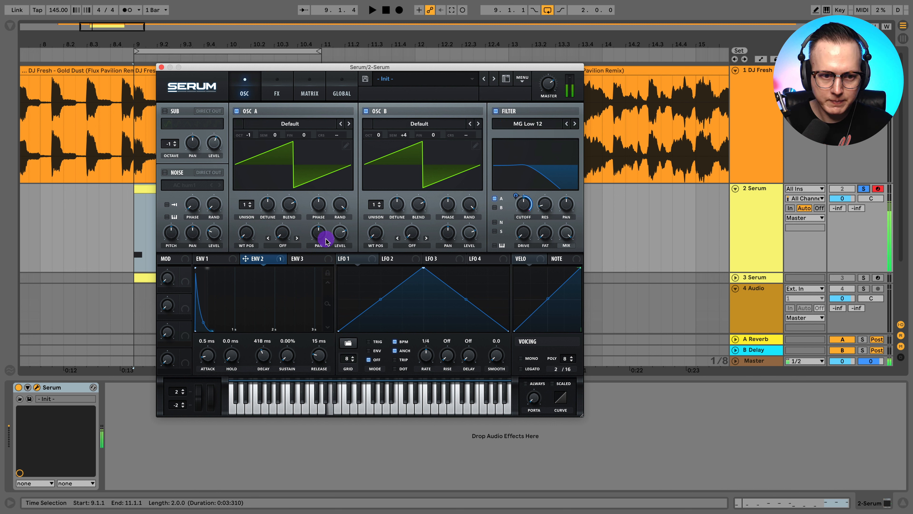
Return Envelope 1's sustain to 0.0 dB and remove Envelope 2's modulation from the filter cutoff
{"action": "left_click", "coordinate": [230, 259]}
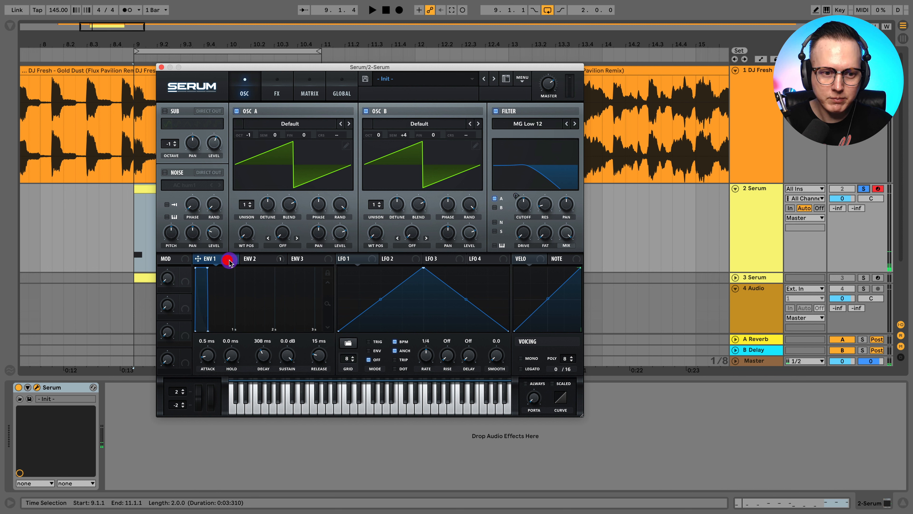
{"action": "right_click", "coordinate": [264, 261]}
{"action": "left_click", "coordinate": [279, 293]}
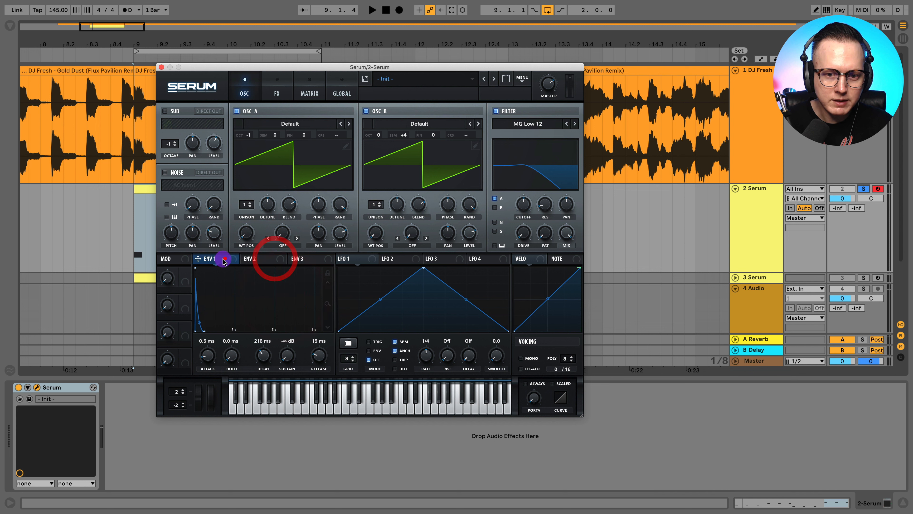
Try Envelope 1 as the filter cutoff modulator, raise its sustain to 0.0 dB, and remove the modulation
{"action": "left_click_drag", "start_coordinate": [223, 261], "coordinate": [524, 204]}
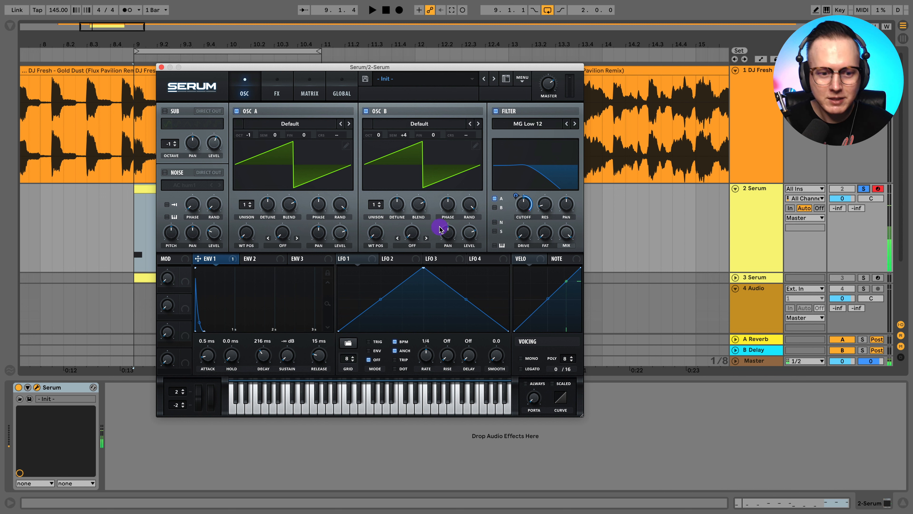
{"action": "left_click_drag", "start_coordinate": [294, 358], "coordinate": [312, 250]}
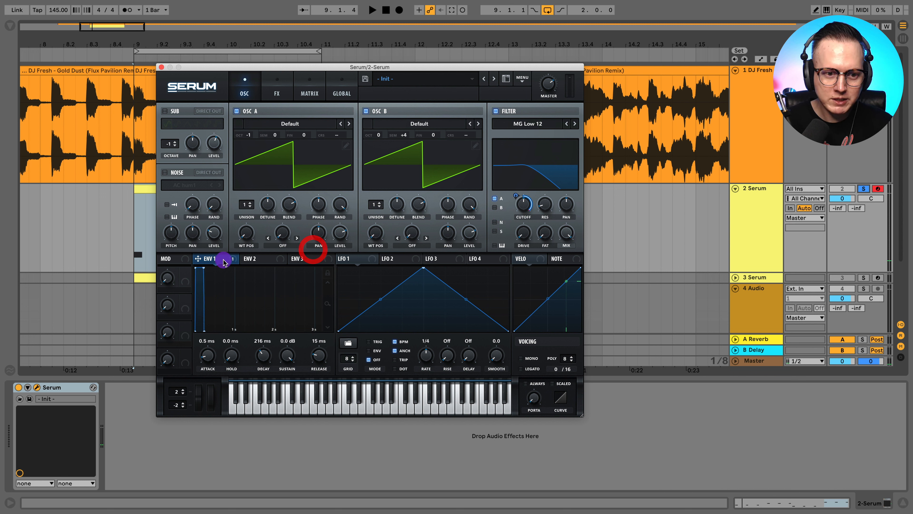
{"action": "right_click", "coordinate": [222, 258]}
{"action": "left_click", "coordinate": [243, 297]}
{"action": "left_click", "coordinate": [219, 259]}
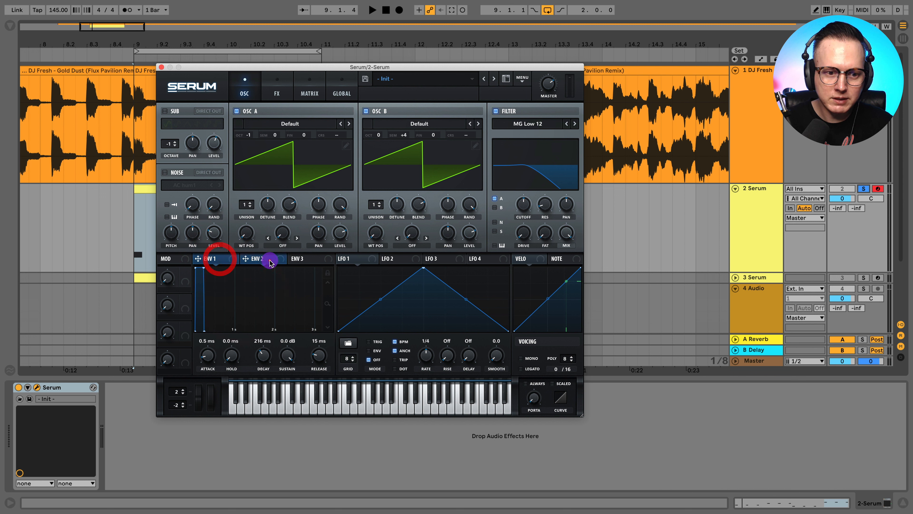
Set Envelope 2's decay to 639 ms and Envelope 1's decay to 1.00 s
{"action": "left_click", "coordinate": [265, 259]}
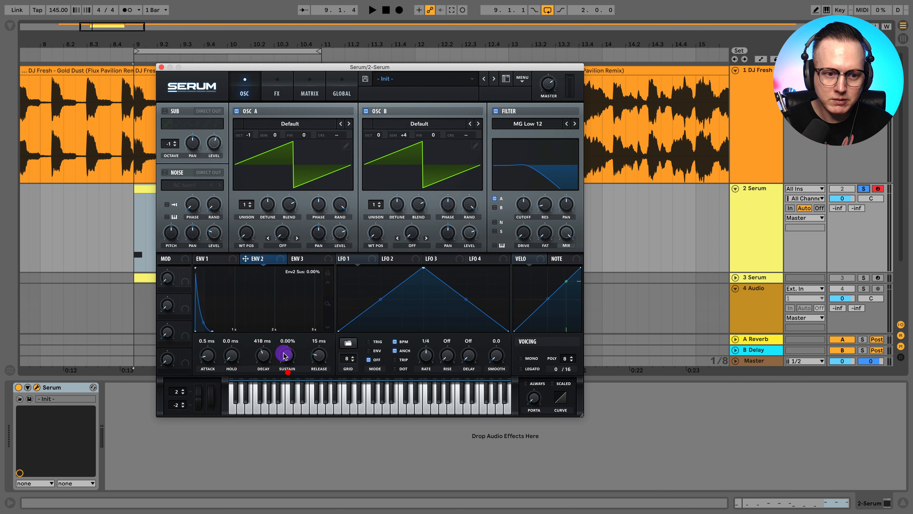
{"action": "left_click", "coordinate": [263, 357]}
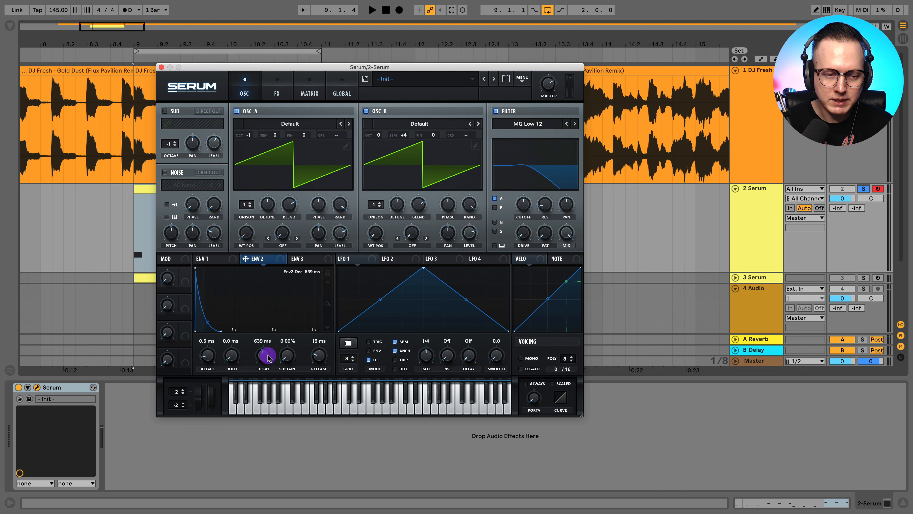
{"action": "left_click", "coordinate": [219, 259]}
{"action": "left_click_drag", "start_coordinate": [262, 342], "coordinate": [267, 342]}
{"action": "key", "text": "Return"}
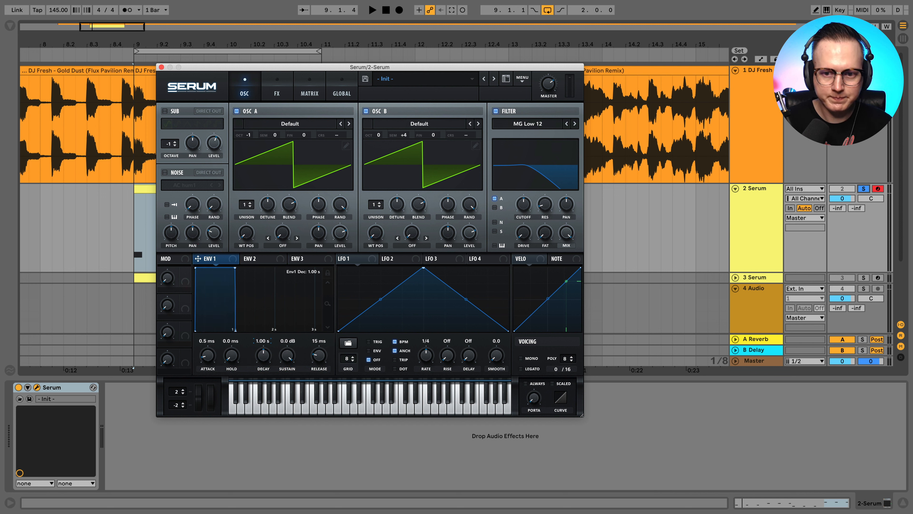
Change the filter type to MG Low 24
{"action": "left_click", "coordinate": [575, 124]}
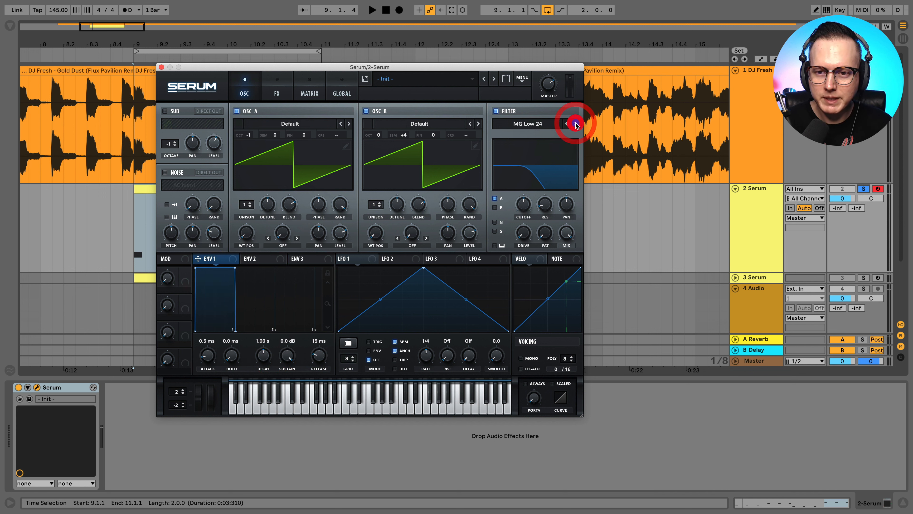
{"action": "mouse_move", "coordinate": [544, 206]}
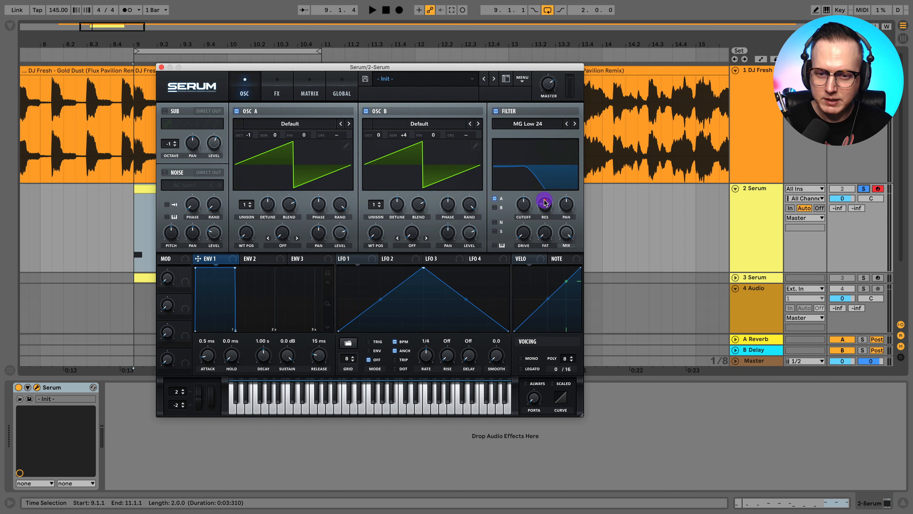
Adjust the filter cutoff and assign Envelope 2 to modulate it while the loop plays
{"action": "left_click_drag", "start_coordinate": [524, 205], "coordinate": [528, 222]}
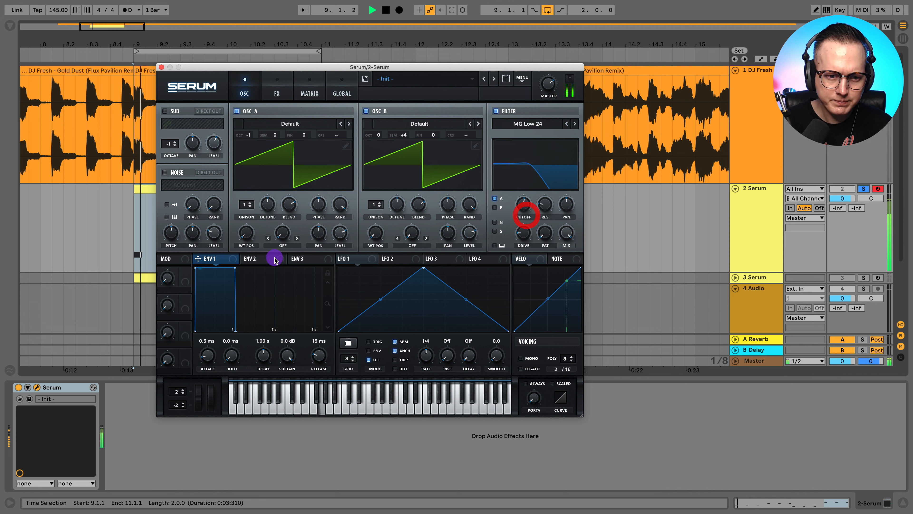
{"action": "left_click_drag", "start_coordinate": [265, 259], "coordinate": [519, 195]}
{"action": "key", "text": "space"}
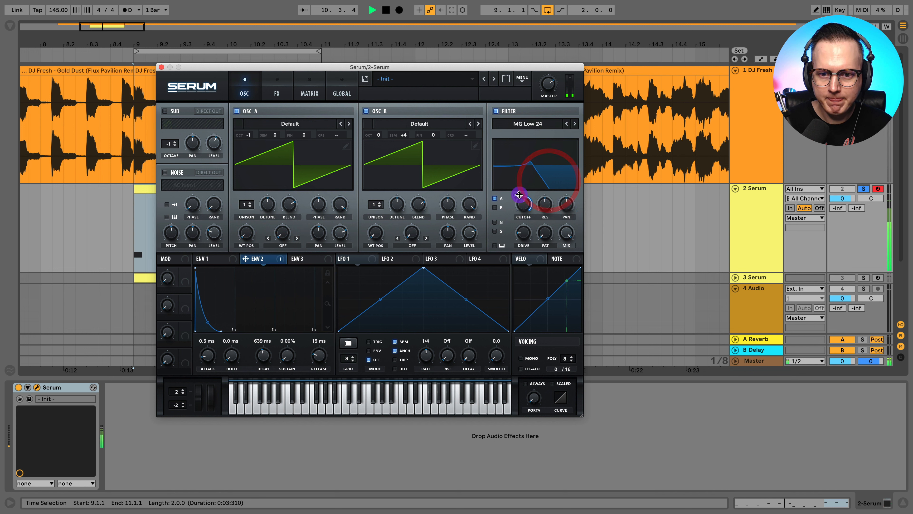
{"action": "key", "text": "space"}
Route oscillator B into the filter and adjust the cutoff modulation during playback
{"action": "left_click", "coordinate": [495, 207]}
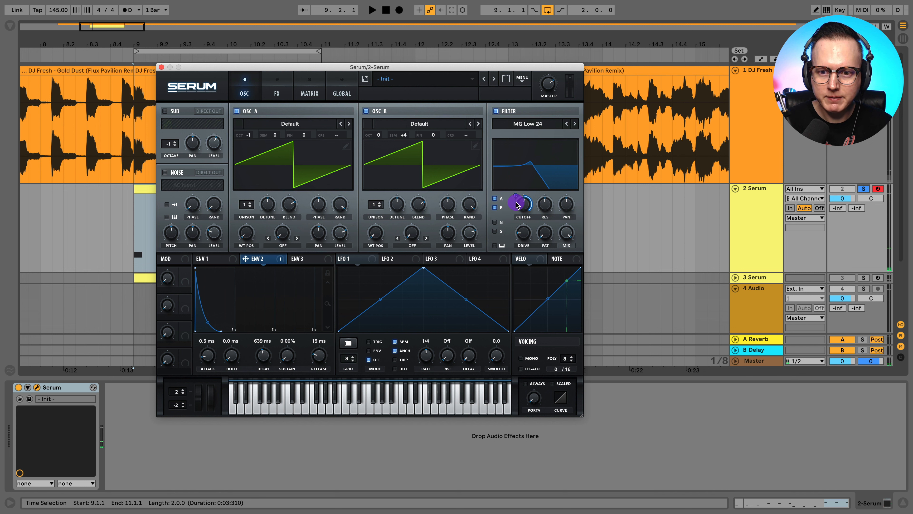
{"action": "key", "text": "space"}
{"action": "left_click_drag", "start_coordinate": [524, 204], "coordinate": [518, 195]}
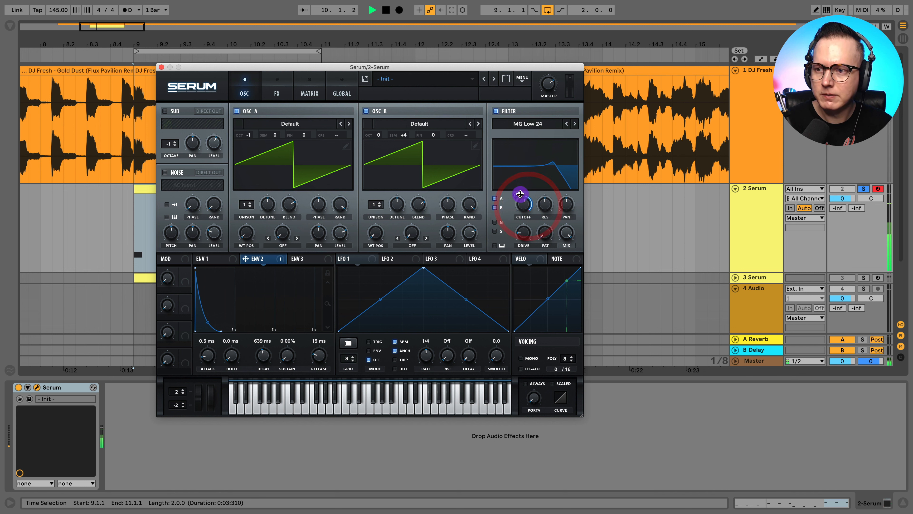
Unsolo the Serum track and show Envelope 1
{"action": "left_click", "coordinate": [863, 189]}
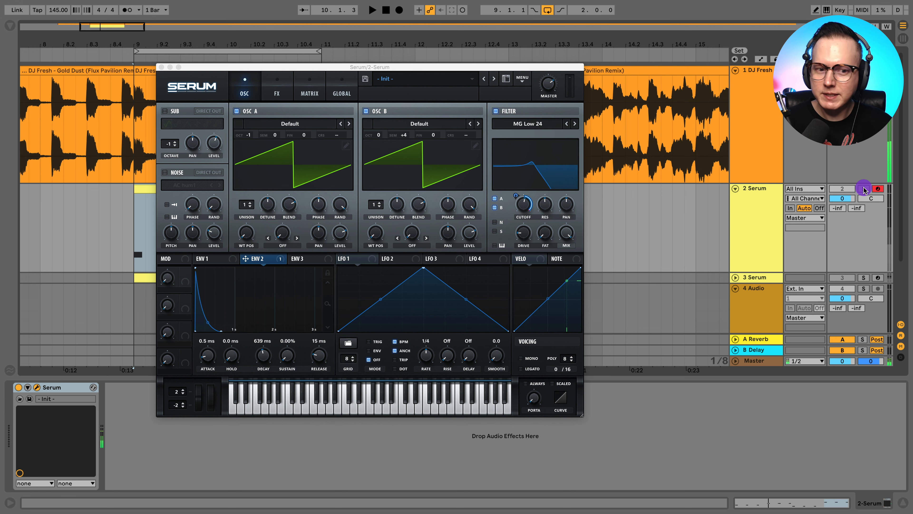
{"action": "left_click", "coordinate": [318, 242]}
{"action": "left_click", "coordinate": [208, 259]}
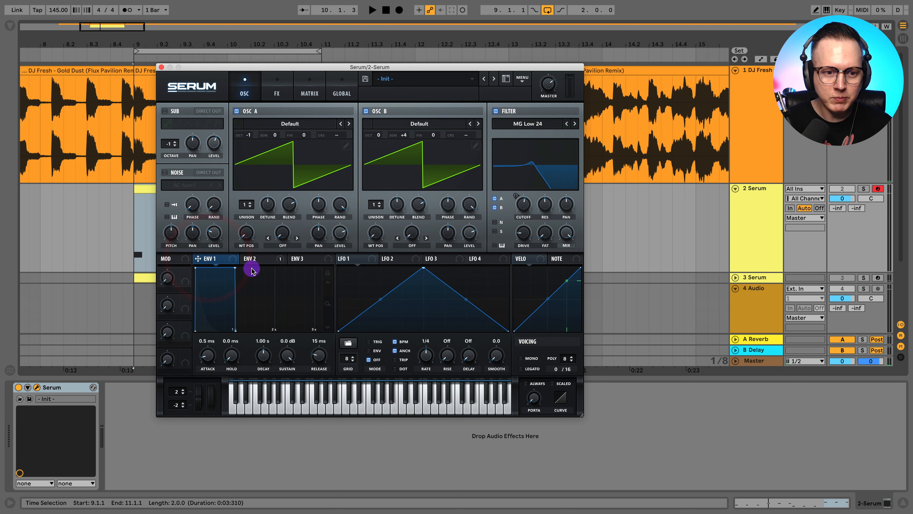
Enable EQ Eight on the DJ Fresh track, set its low-pass frequency to 284 Hz, and listen to the loop
{"action": "left_click", "coordinate": [723, 113]}
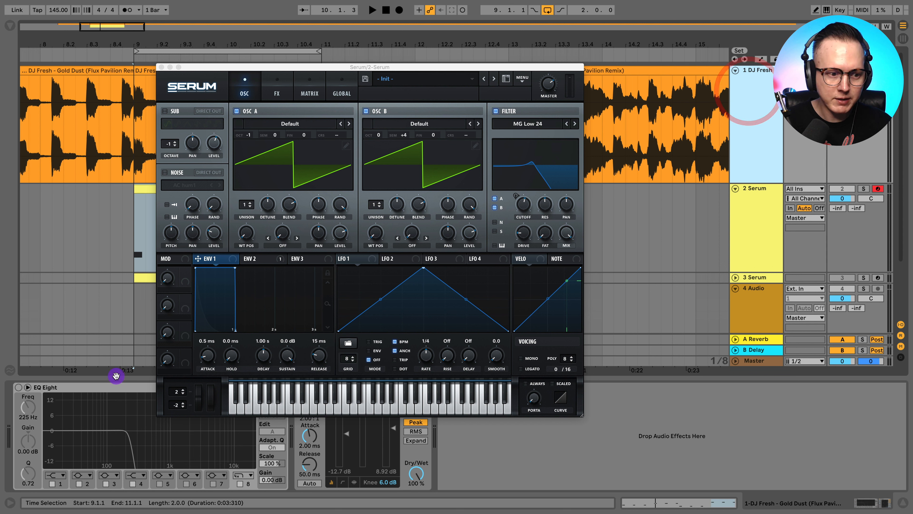
{"action": "left_click", "coordinate": [58, 393]}
{"action": "key", "text": "space"}
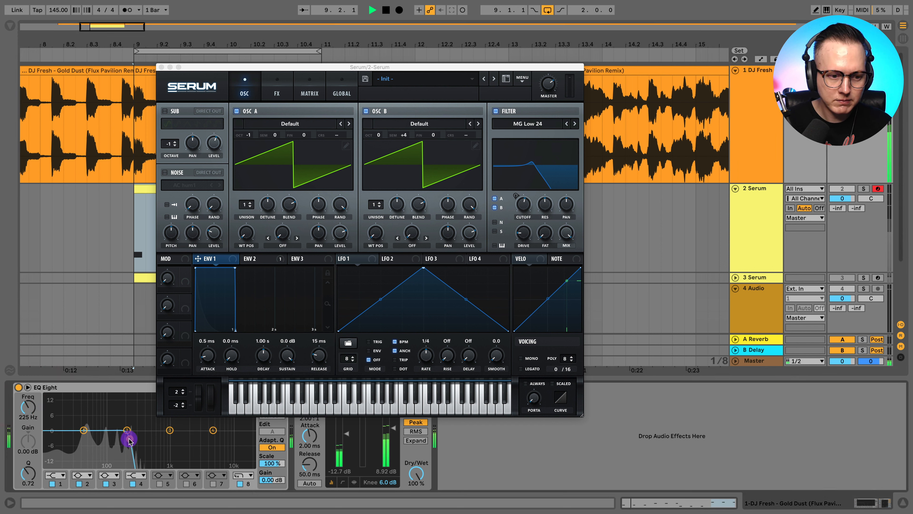
{"action": "left_click_drag", "start_coordinate": [130, 439], "coordinate": [136, 439]}
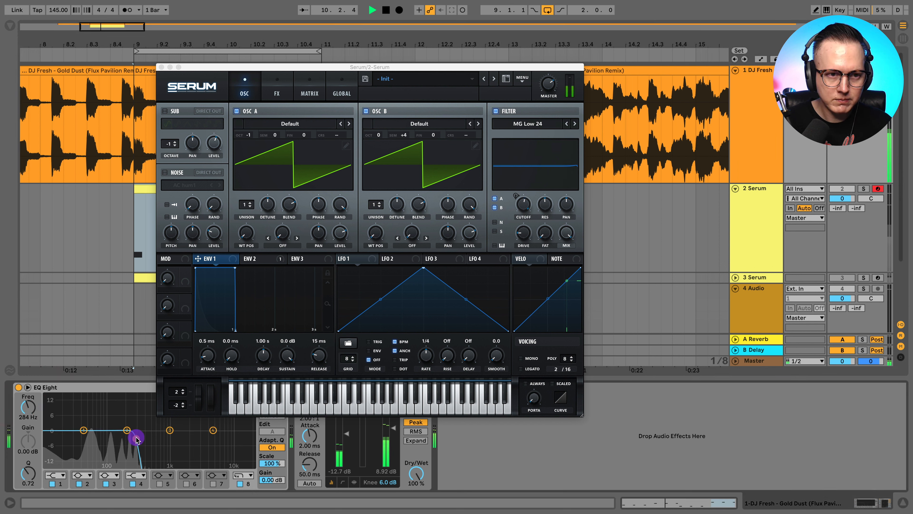
{"action": "left_click", "coordinate": [168, 90]}
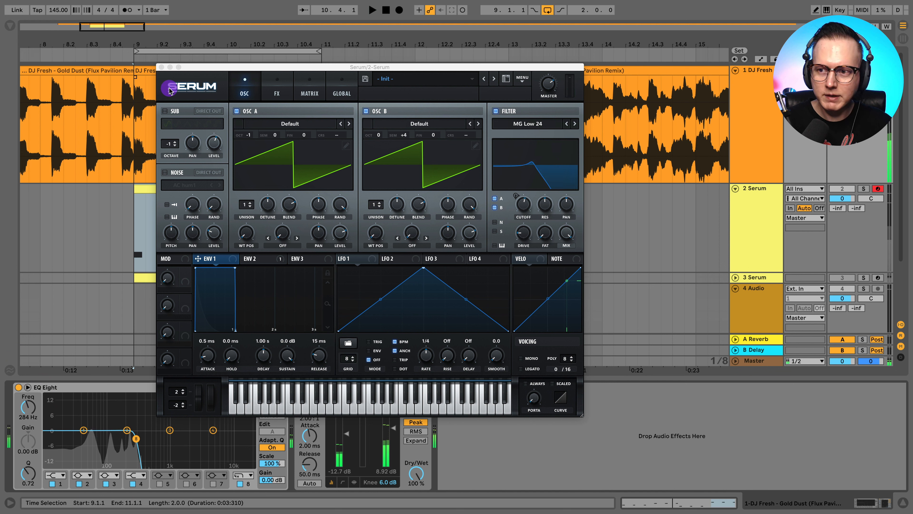
{"action": "key", "text": "space"}
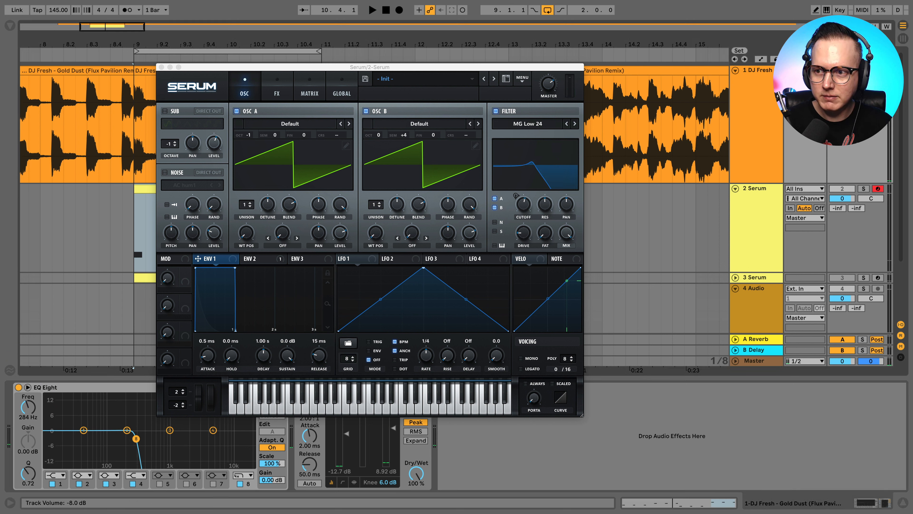
{"action": "key", "text": "space"}
{"action": "key", "text": "space"}
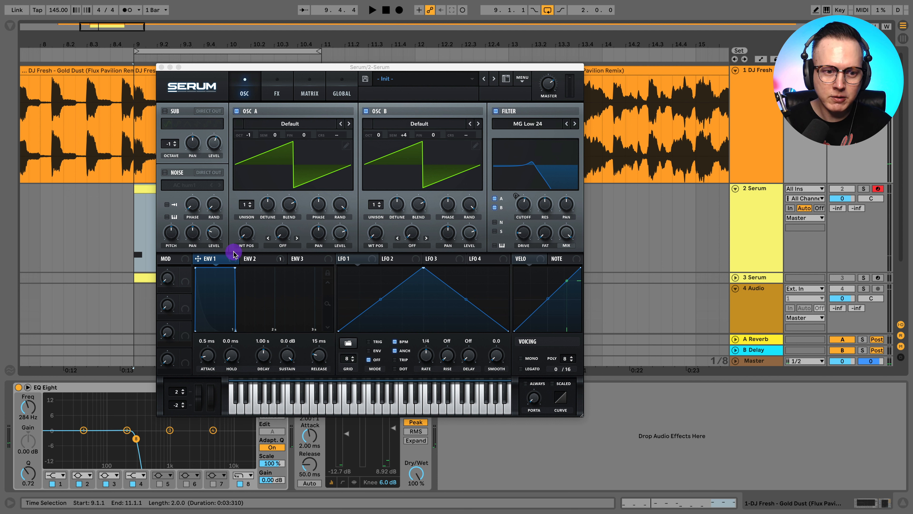
Set Envelope 1's decay to 782 ms and adjust the filter cutoff to 1104 Hz with Serum soloed
{"action": "mouse_move", "coordinate": [234, 271]}
{"action": "left_mouse_down"}
{"action": "mouse_move", "coordinate": [222, 347]}
{"action": "mouse_move", "coordinate": [203, 343]}
{"action": "mouse_move", "coordinate": [223, 262]}
{"action": "left_mouse_up"}
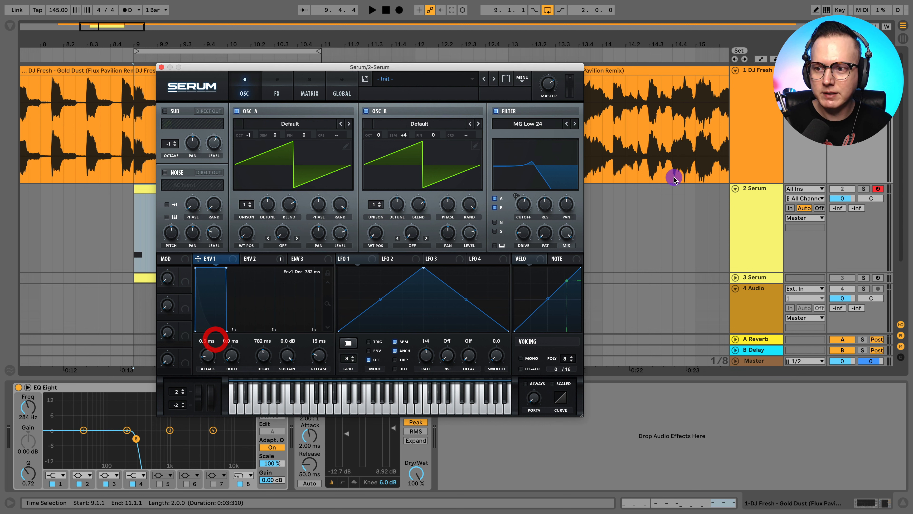
{"action": "left_click", "coordinate": [863, 189]}
{"action": "key", "text": "space"}
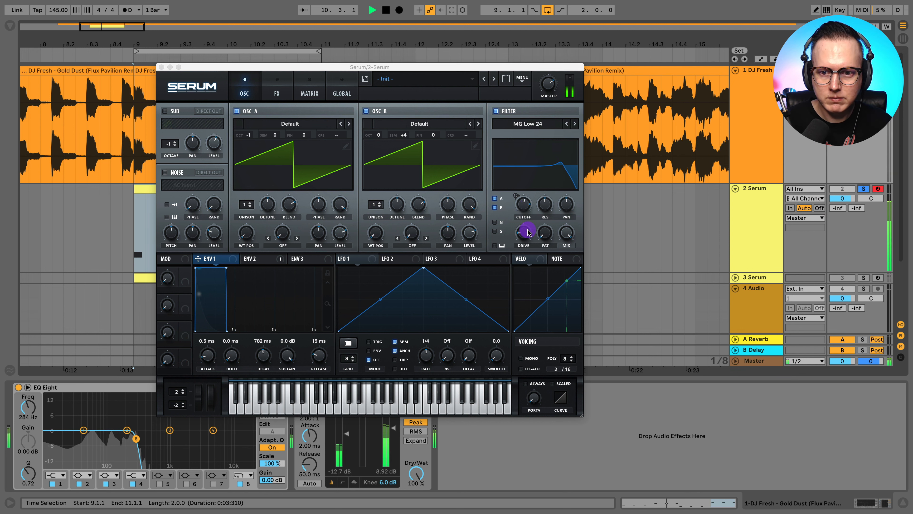
{"action": "left_click_drag", "start_coordinate": [525, 205], "coordinate": [520, 204]}
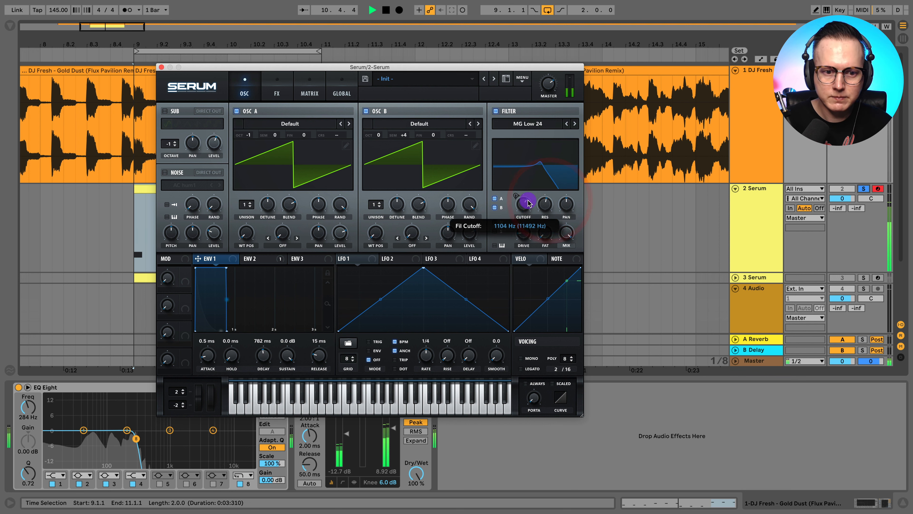
{"action": "left_click_drag", "start_coordinate": [257, 258], "coordinate": [518, 199]}
{"action": "left_click", "coordinate": [223, 258]}
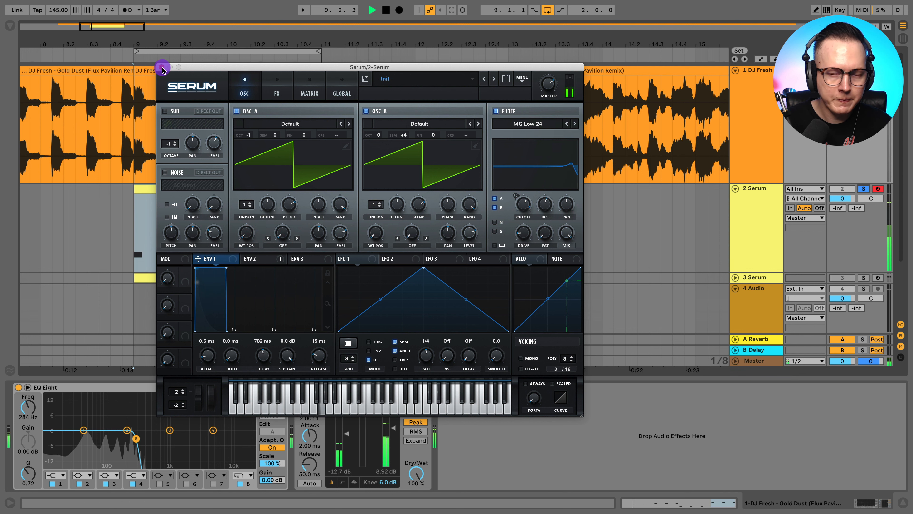
Unsolo Serum, bypass EQ Eight on the DJ Fresh track, and close the Serum window
{"action": "left_click", "coordinate": [868, 174]}
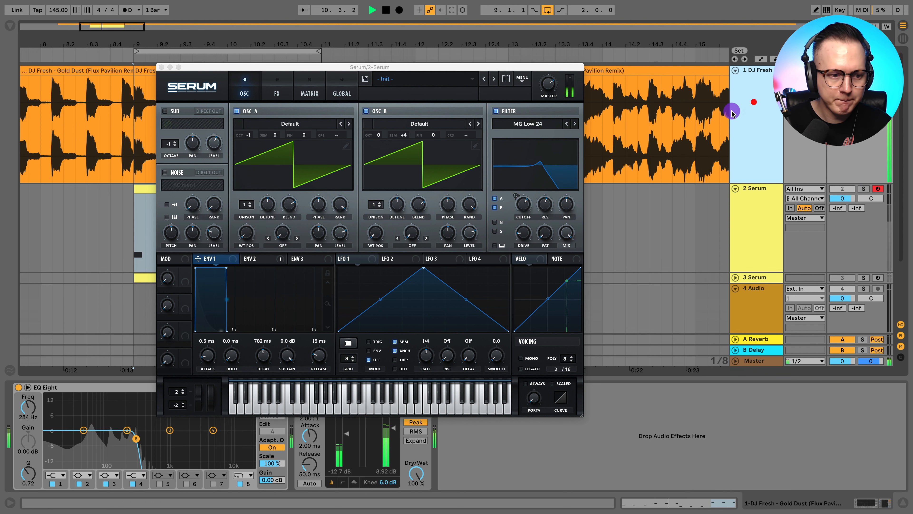
{"action": "left_click", "coordinate": [18, 388]}
{"action": "key", "text": "space"}
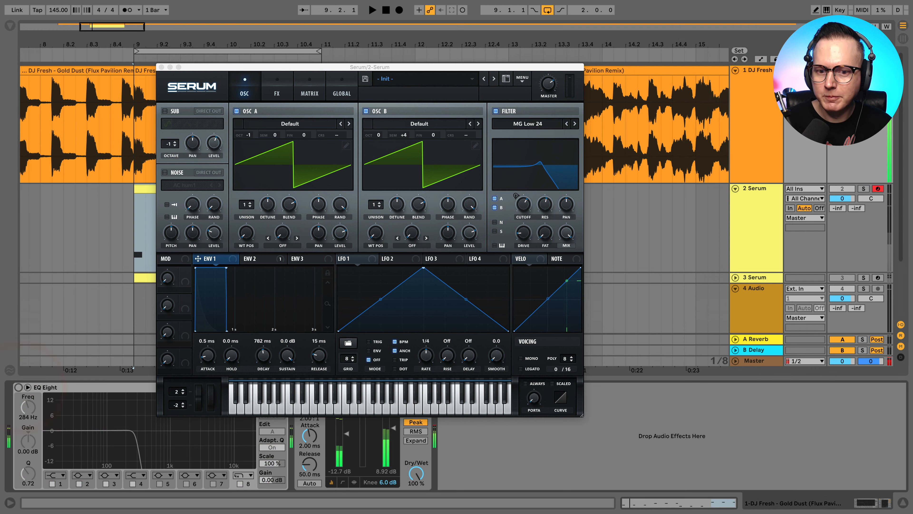
{"action": "left_click", "coordinate": [161, 67]}
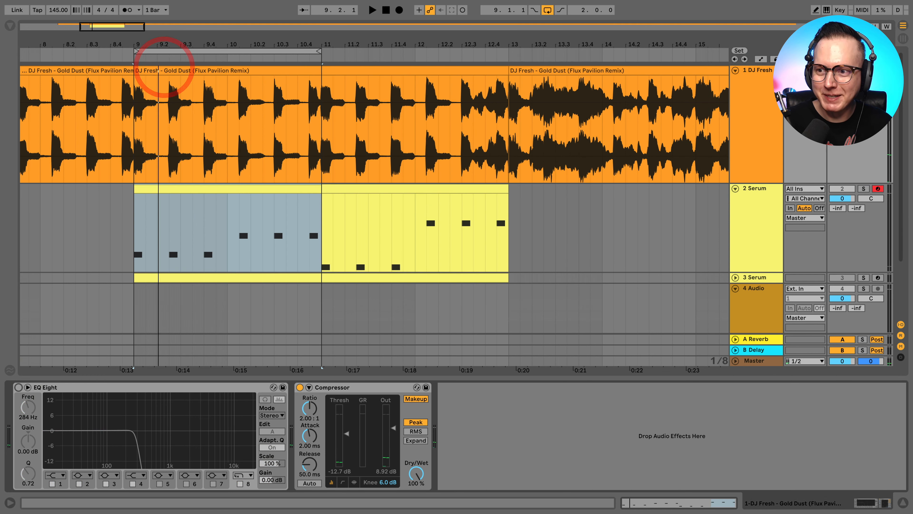
Solo the Serum track, reopen its synth window, and fine-tune the filter cutoff against the playing loop
{"action": "key", "text": "space"}
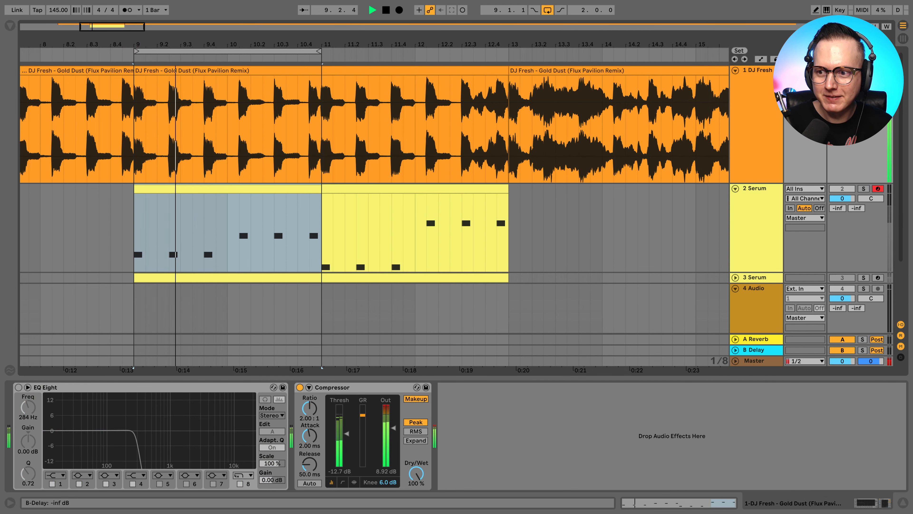
{"action": "left_click", "coordinate": [865, 189]}
{"action": "left_click", "coordinate": [758, 212]}
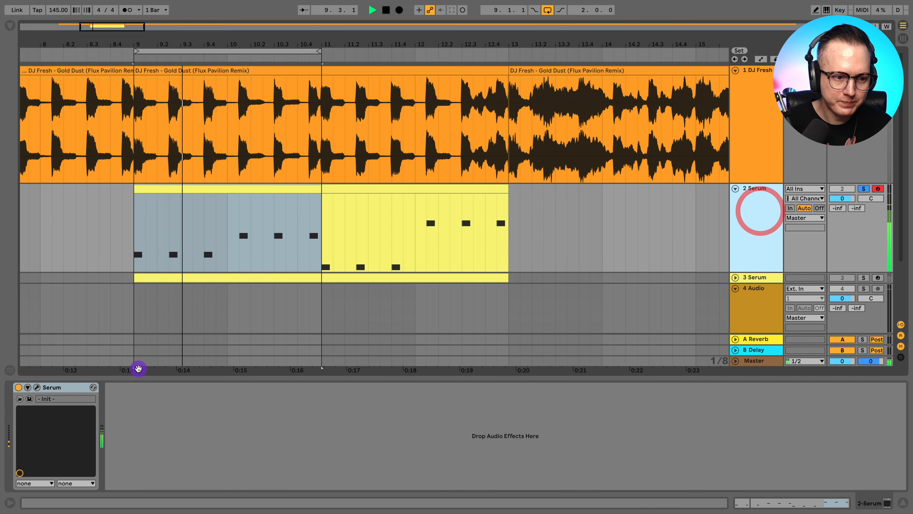
{"action": "left_click", "coordinate": [37, 387]}
{"action": "left_click_drag", "start_coordinate": [566, 244], "coordinate": [567, 204]}
{"action": "left_click", "coordinate": [864, 189]}
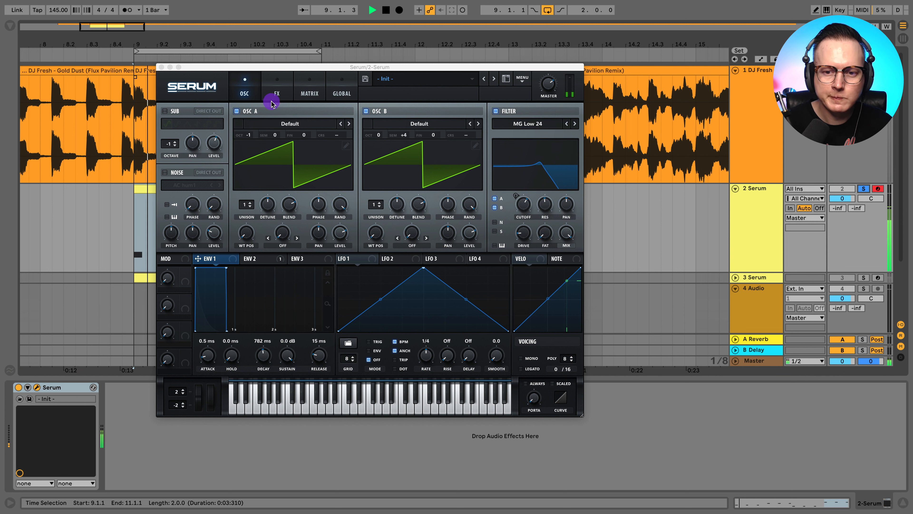
{"action": "left_click_drag", "start_coordinate": [524, 206], "coordinate": [528, 205]}
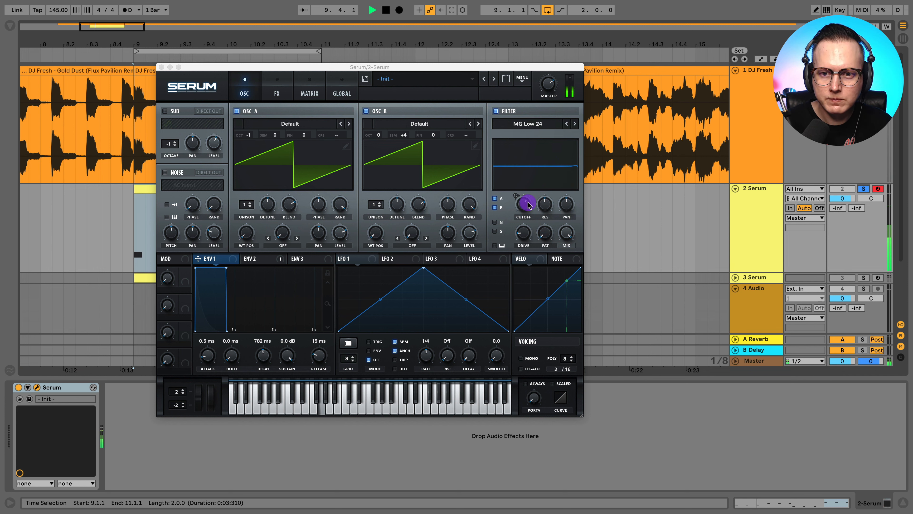
Compare the gentler filter slopes and choose MG Low 18 as the filter type
{"action": "left_click", "coordinate": [568, 126]}
{"action": "left_click", "coordinate": [567, 126]}
{"action": "left_click", "coordinate": [567, 126]}
{"action": "left_click", "coordinate": [575, 127]}
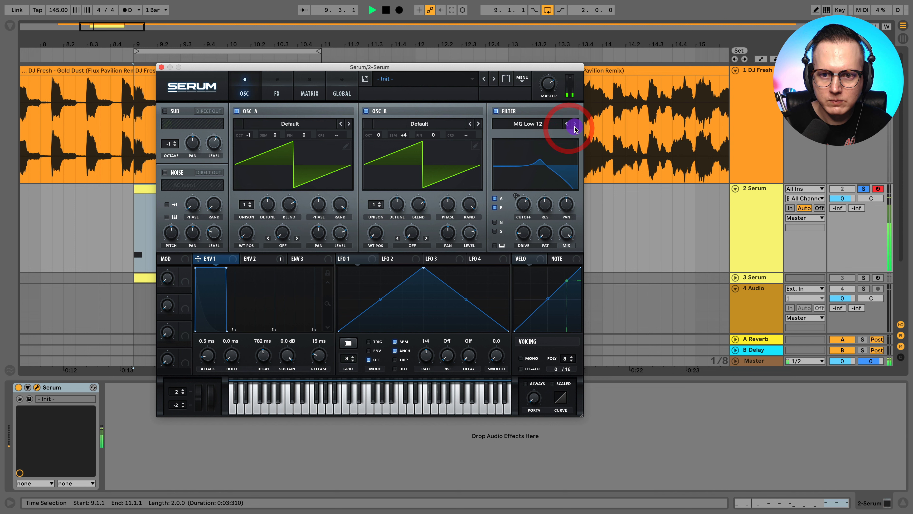
Unsolo Serum and examine the body and decay tail of the reference track's first chord hit at bar 9
{"action": "left_click", "coordinate": [865, 190]}
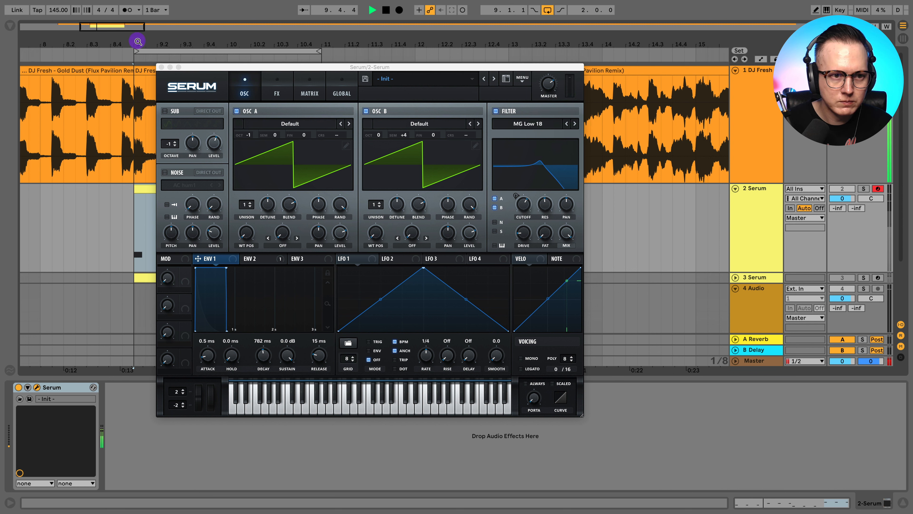
{"action": "left_click_drag", "start_coordinate": [169, 40], "coordinate": [108, 26]}
{"action": "left_click_drag", "start_coordinate": [215, 68], "coordinate": [439, 95]}
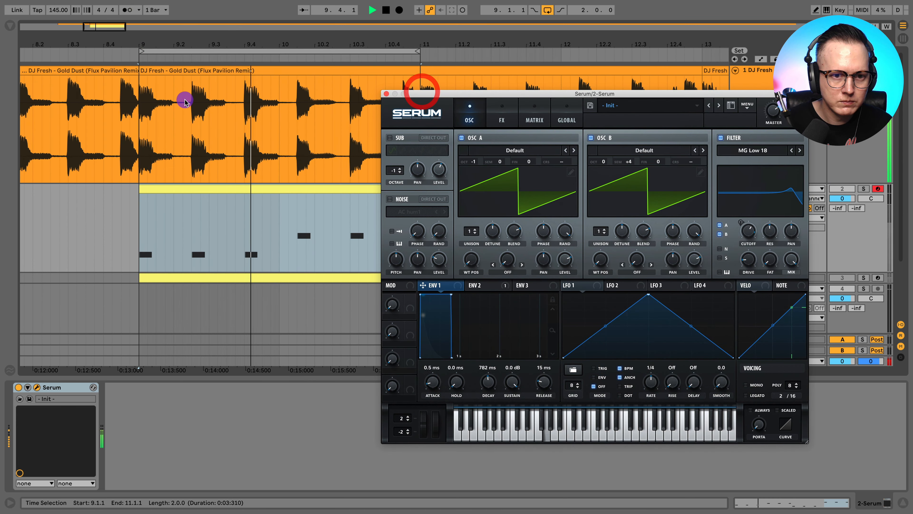
{"action": "key", "text": "space"}
{"action": "key", "text": "plus"}
{"action": "left_click", "coordinate": [169, 107]}
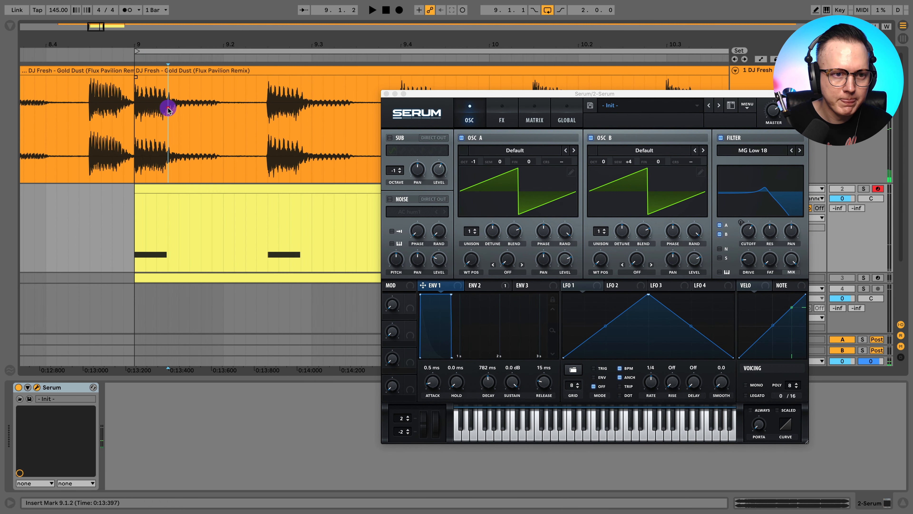
{"action": "key", "text": "space"}
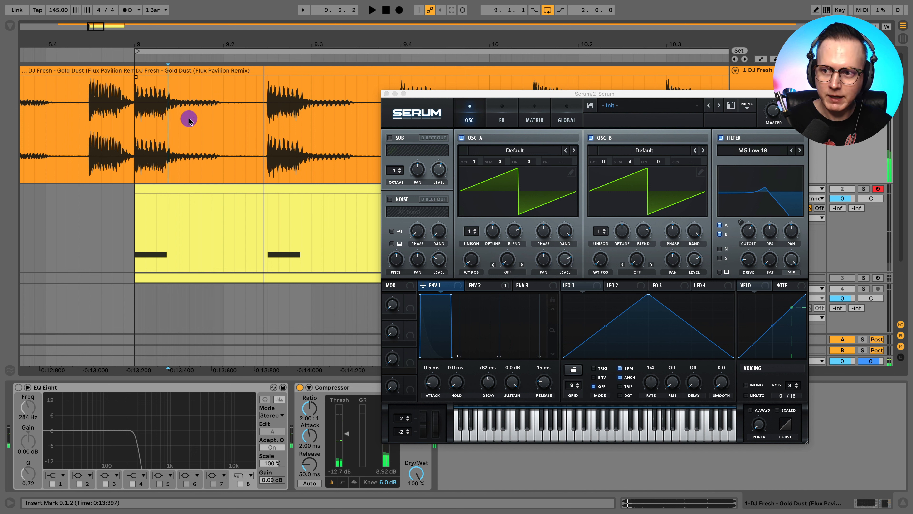
{"action": "left_click", "coordinate": [224, 124], "text": "shift"}
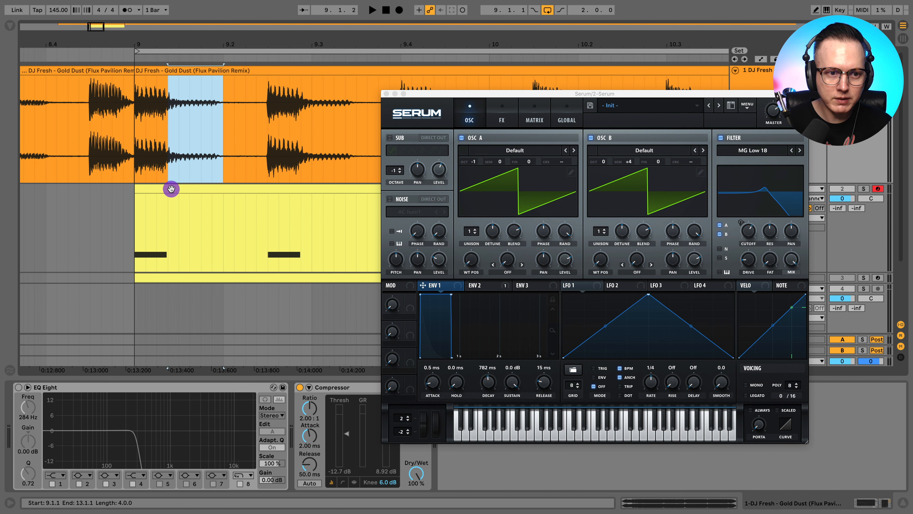
{"action": "left_click_drag", "start_coordinate": [161, 146], "coordinate": [134, 143]}
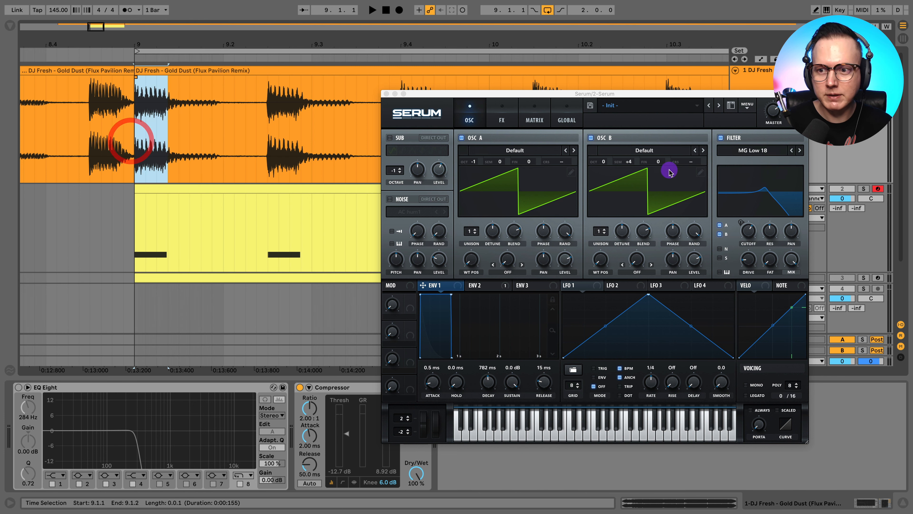
Open the Serum MIDI clip and compare its first note's length with the reference hit's tail up to 9.2.1
{"action": "left_click_drag", "start_coordinate": [630, 93], "coordinate": [574, 68]}
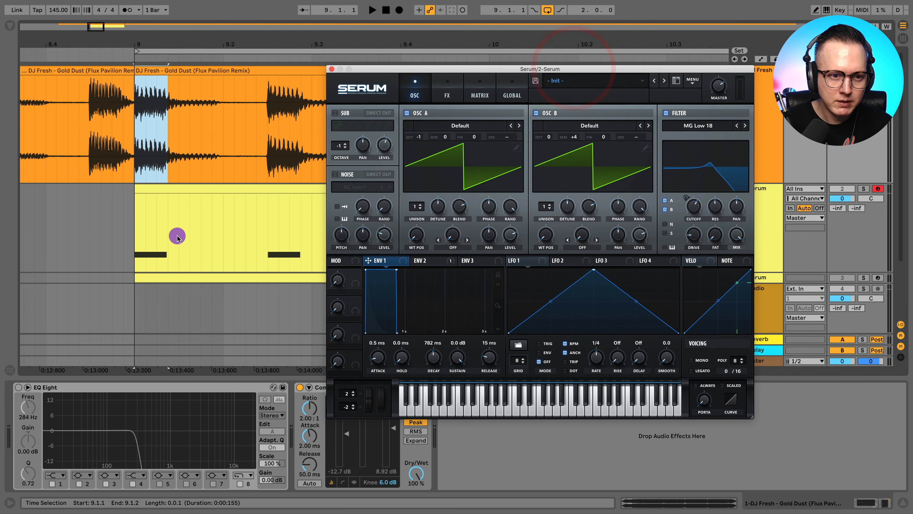
{"action": "double_click", "coordinate": [169, 189]}
{"action": "left_click_drag", "start_coordinate": [186, 445], "coordinate": [179, 383]}
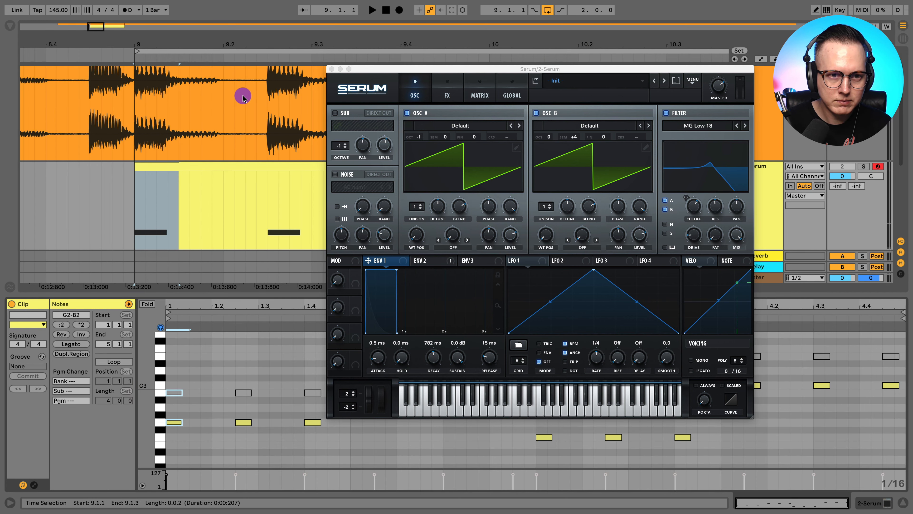
{"action": "left_click", "coordinate": [224, 92]}
{"action": "left_click_drag", "start_coordinate": [361, 67], "coordinate": [445, 72]}
{"action": "left_click", "coordinate": [222, 77]}
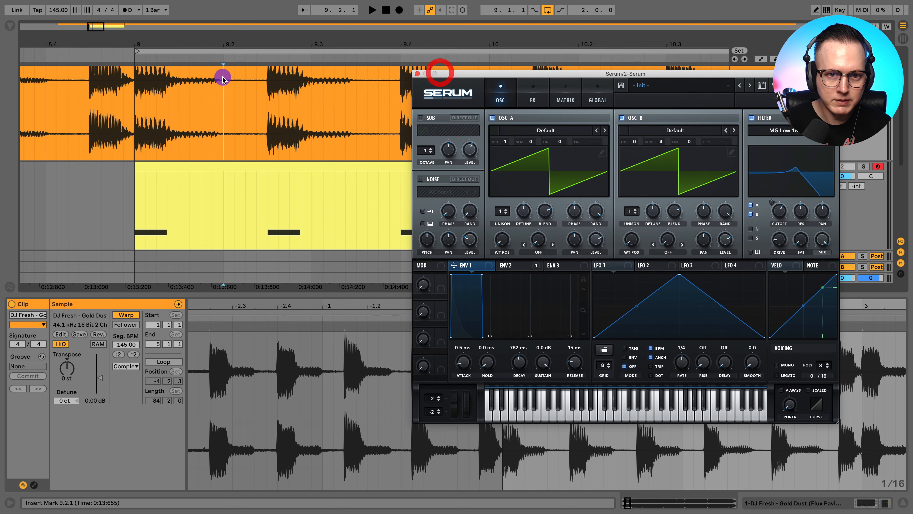
Lengthen the first three active notes in the Serum MIDI clip to cover the reference tails, and close the Serum window
{"action": "left_click", "coordinate": [175, 166]}
{"action": "mouse_move", "coordinate": [182, 390]}
{"action": "left_mouse_down"}
{"action": "mouse_move", "coordinate": [191, 422]}
{"action": "mouse_move", "coordinate": [326, 424]}
{"action": "left_mouse_up"}
{"action": "left_click", "coordinate": [381, 424]}
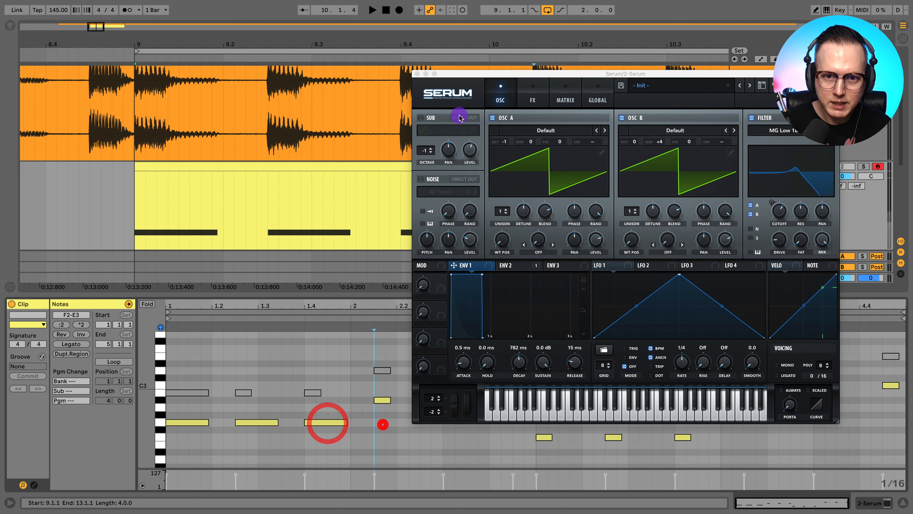
{"action": "left_click", "coordinate": [417, 74]}
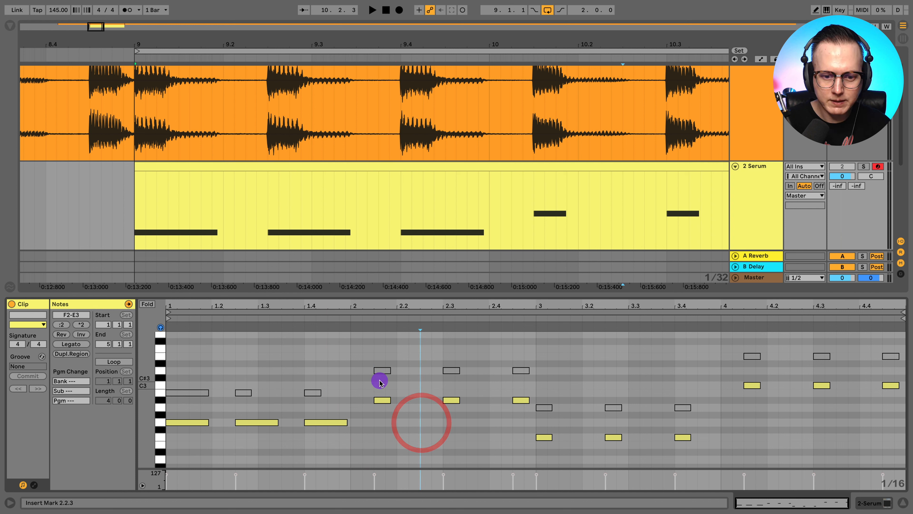
Lengthen all notes from 2.1.3 to the clip's end to cover the reference tails, and play back from bar 9
{"action": "left_click_drag", "start_coordinate": [375, 344], "coordinate": [904, 456]}
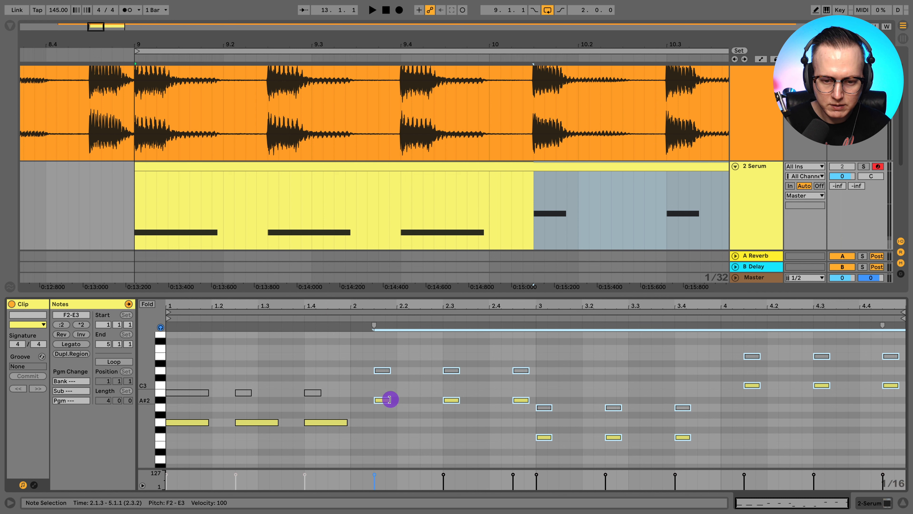
{"action": "left_click_drag", "start_coordinate": [389, 400], "coordinate": [419, 393]}
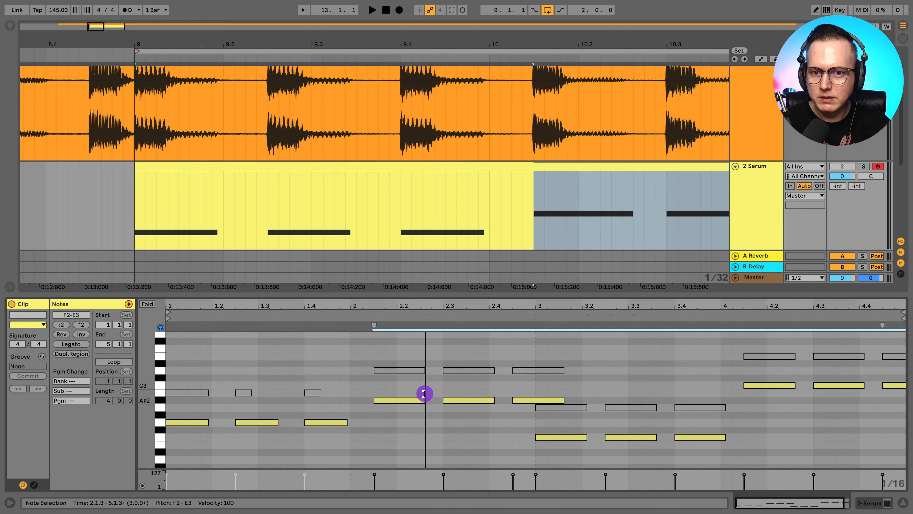
{"action": "left_click_drag", "start_coordinate": [424, 393], "coordinate": [421, 391]}
{"action": "left_click", "coordinate": [137, 210]}
{"action": "key", "text": "space"}
{"action": "key", "text": "minus"}
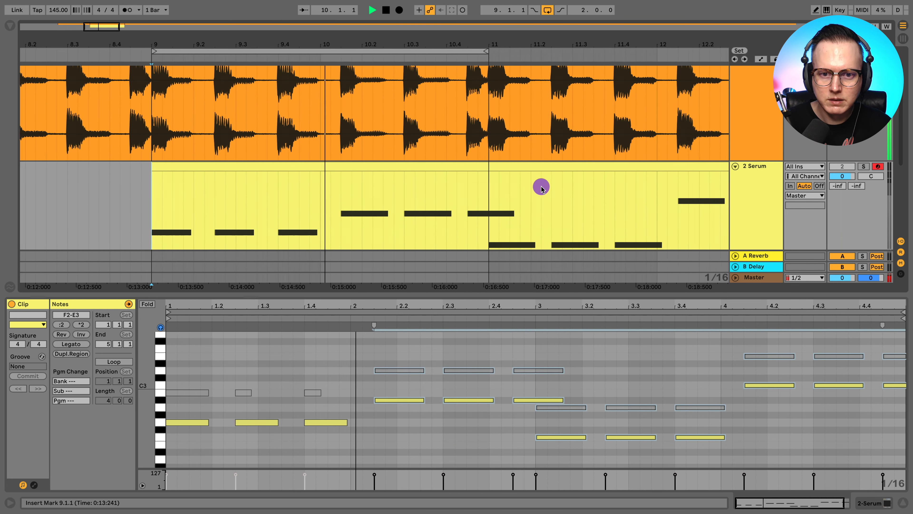
{"action": "left_click", "coordinate": [438, 163]}
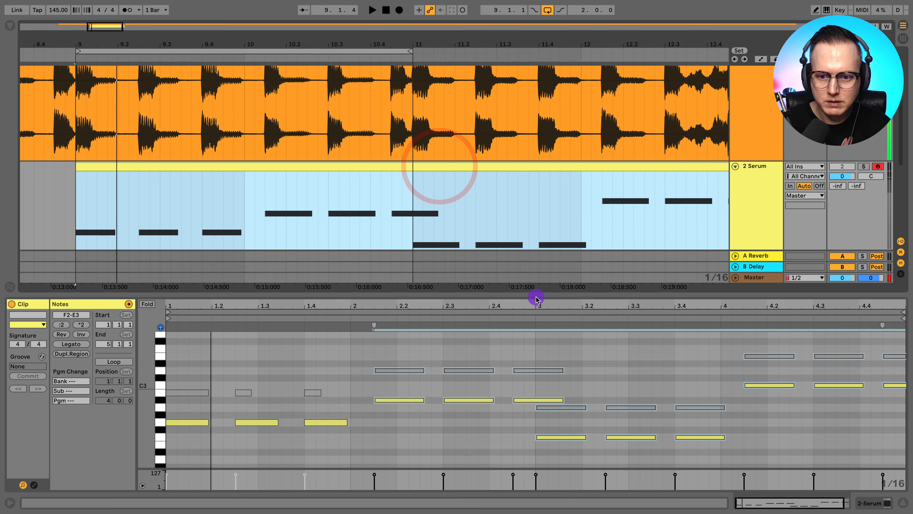
Shorten the A#2 note at 2.4.3 so it ends just before bar 3 of the clip, matching the reference hit
{"action": "left_click", "coordinate": [515, 393]}
{"action": "key", "text": "plus"}
{"action": "key", "text": "space"}
{"action": "left_click_drag", "start_coordinate": [584, 399], "coordinate": [518, 397]}
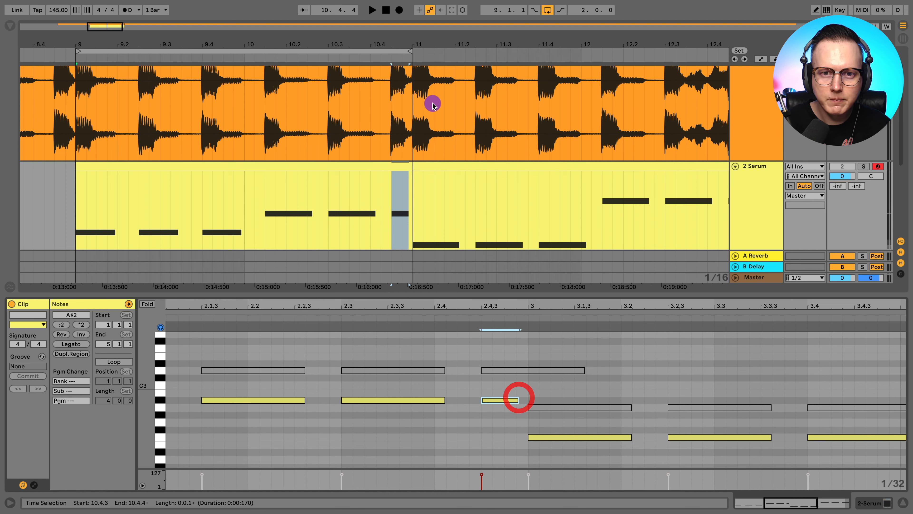
{"action": "scroll", "coordinate": [417, 68], "scroll_direction": "up", "scroll_amount": 5}
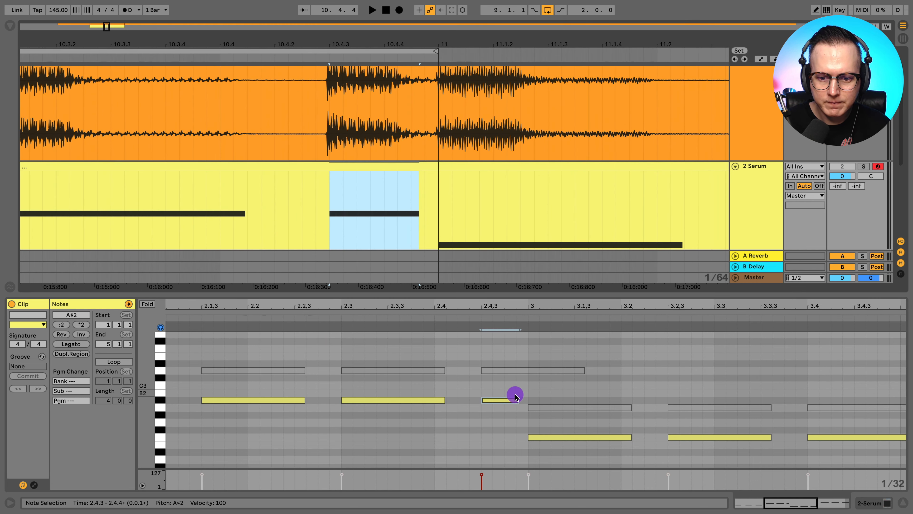
{"action": "left_click_drag", "start_coordinate": [518, 397], "coordinate": [526, 397]}
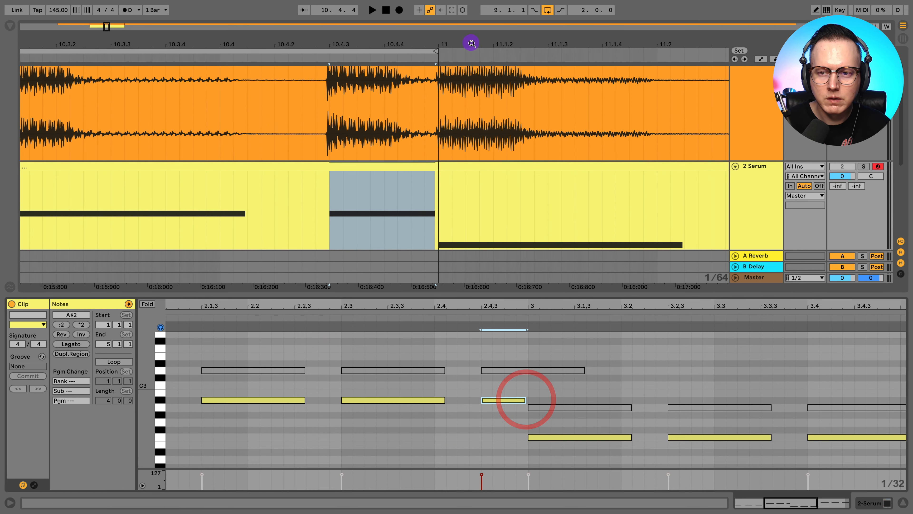
{"action": "scroll", "coordinate": [521, 179], "scroll_direction": "down", "scroll_amount": 5}
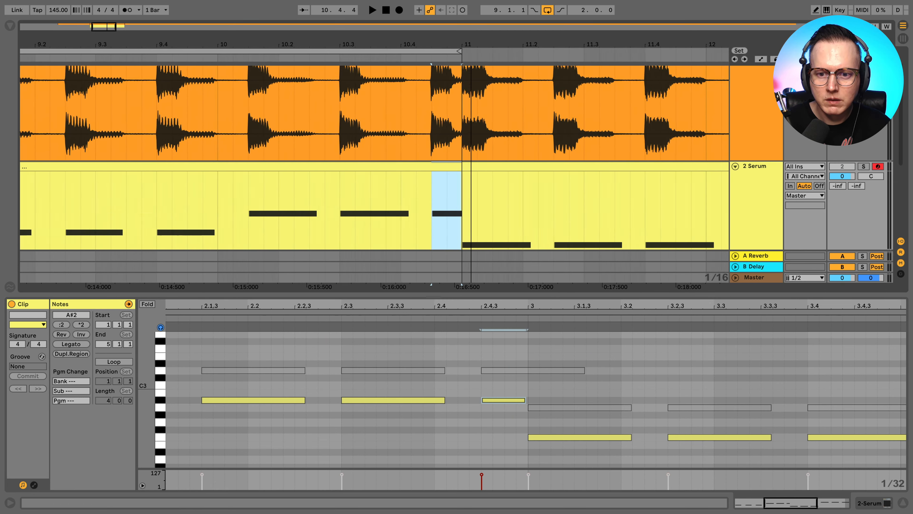
Shorten the three F2 notes in bar 3 to about one beat each, following the reference tails
{"action": "left_click", "coordinate": [444, 165]}
{"action": "left_click", "coordinate": [617, 377]}
{"action": "left_click_drag", "start_coordinate": [632, 436], "coordinate": [620, 435]}
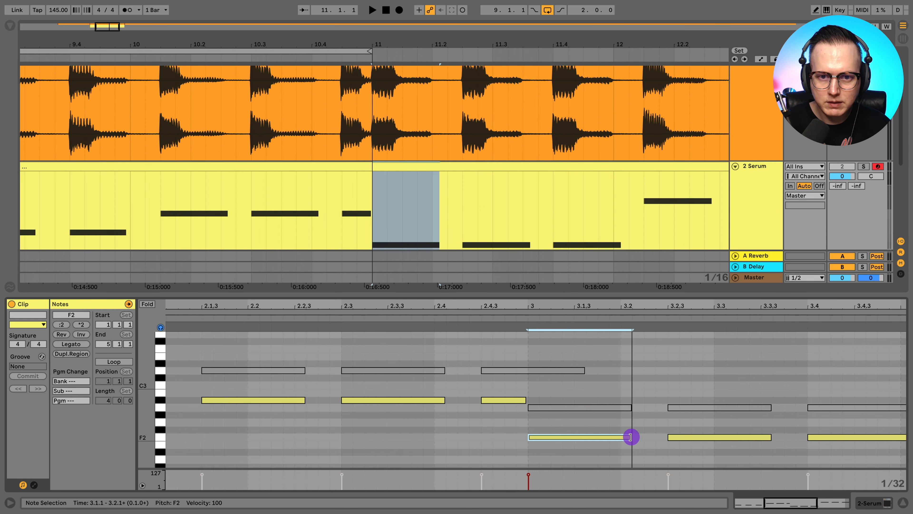
{"action": "scroll", "coordinate": [679, 413], "scroll_direction": "right", "scroll_amount": 5}
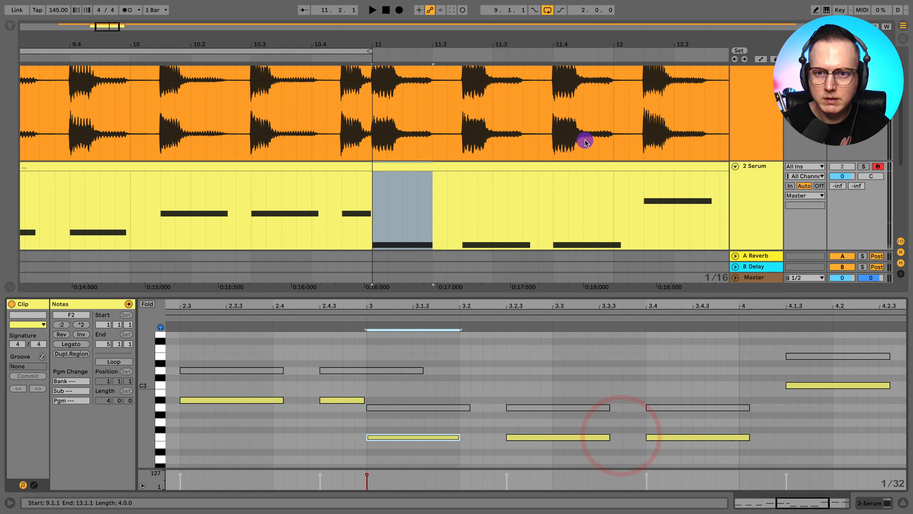
{"action": "left_click_drag", "start_coordinate": [554, 41], "coordinate": [485, 151]}
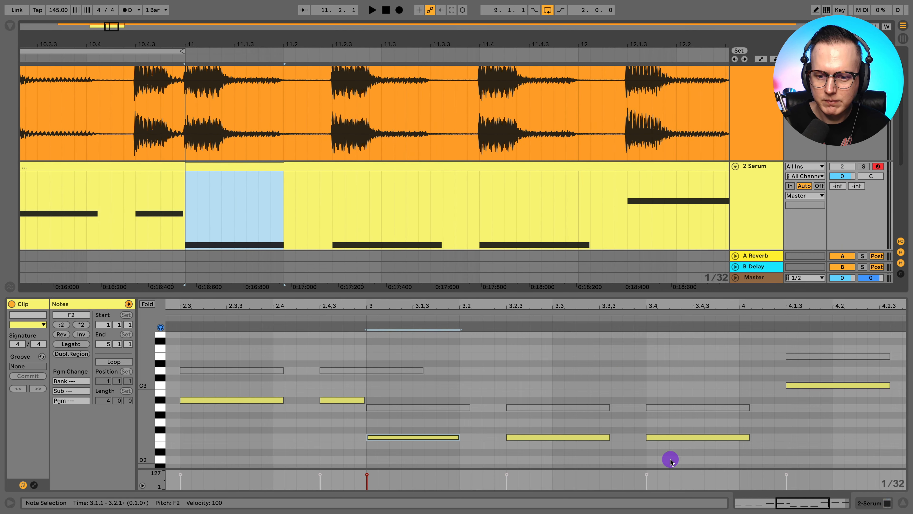
{"action": "left_click", "coordinate": [618, 441]}
{"action": "left_click", "coordinate": [608, 437]}
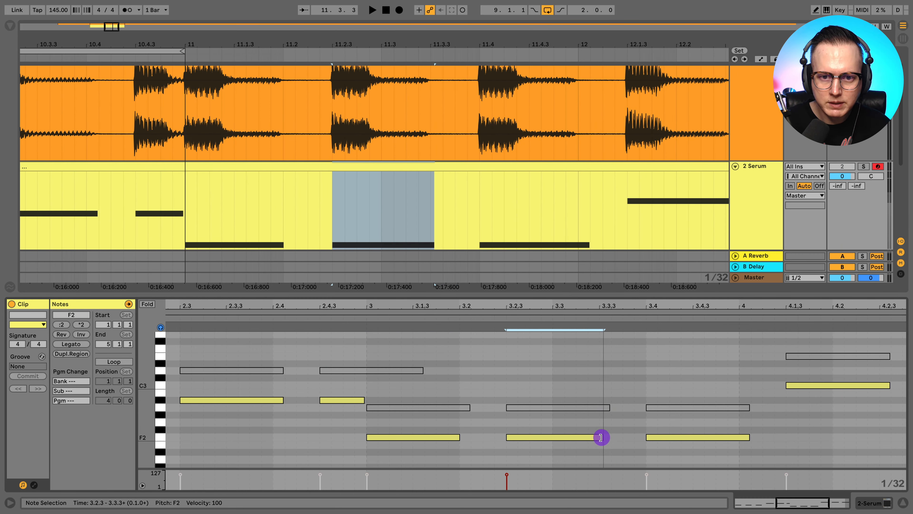
{"action": "scroll", "coordinate": [713, 402], "scroll_direction": "right", "scroll_amount": 5}
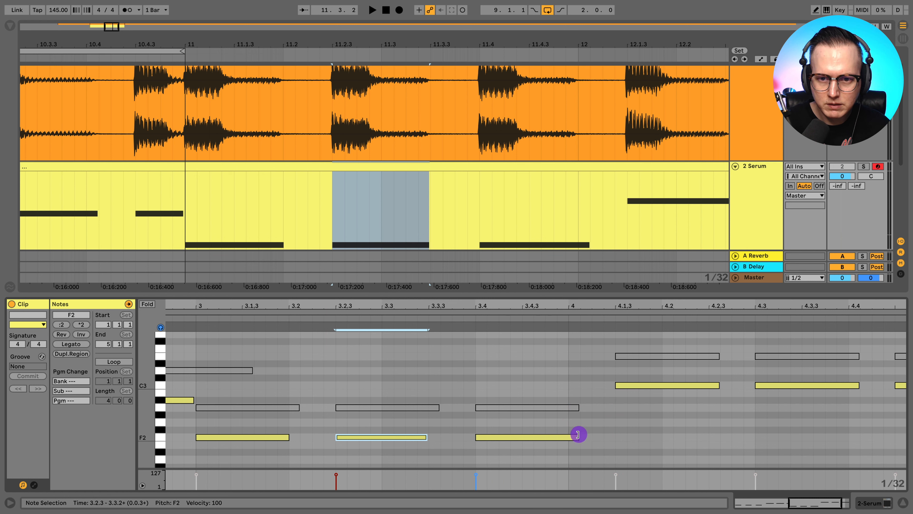
{"action": "left_click_drag", "start_coordinate": [579, 435], "coordinate": [568, 434]}
Shorten the C3 notes at 4.1.3 and 4.3 to about one beat each
{"action": "scroll", "coordinate": [622, 428], "scroll_direction": "right", "scroll_amount": 3}
{"action": "scroll", "coordinate": [611, 203], "scroll_direction": "right", "scroll_amount": 5}
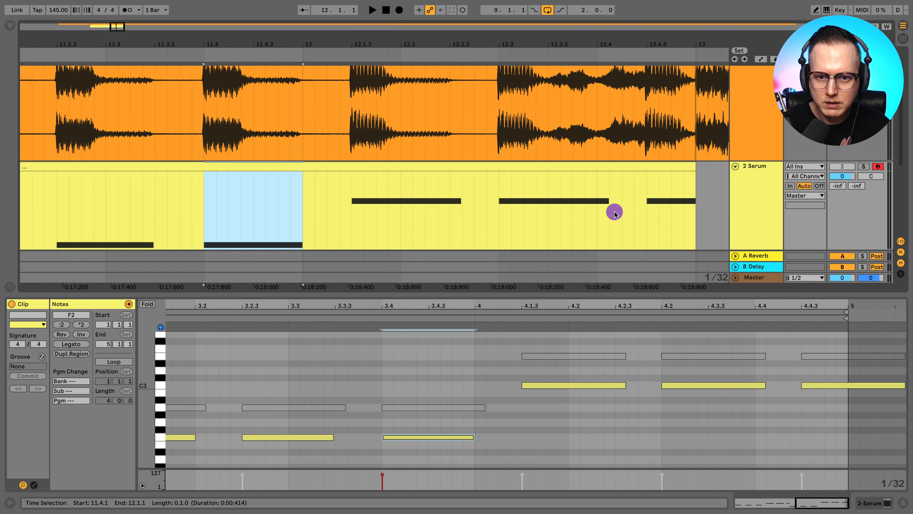
{"action": "scroll", "coordinate": [615, 213], "scroll_direction": "right", "scroll_amount": 1}
{"action": "left_click_drag", "start_coordinate": [799, 406], "coordinate": [614, 385]}
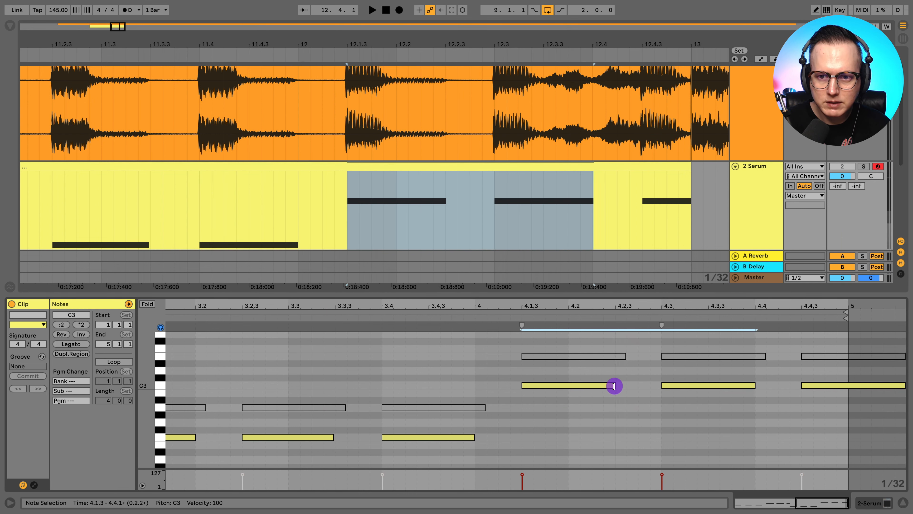
Play the passages from 12.3 and 12.4 to compare the second C3 note's length with the reference hit
{"action": "left_click", "coordinate": [675, 432]}
{"action": "left_click", "coordinate": [461, 176]}
{"action": "left_click", "coordinate": [491, 204]}
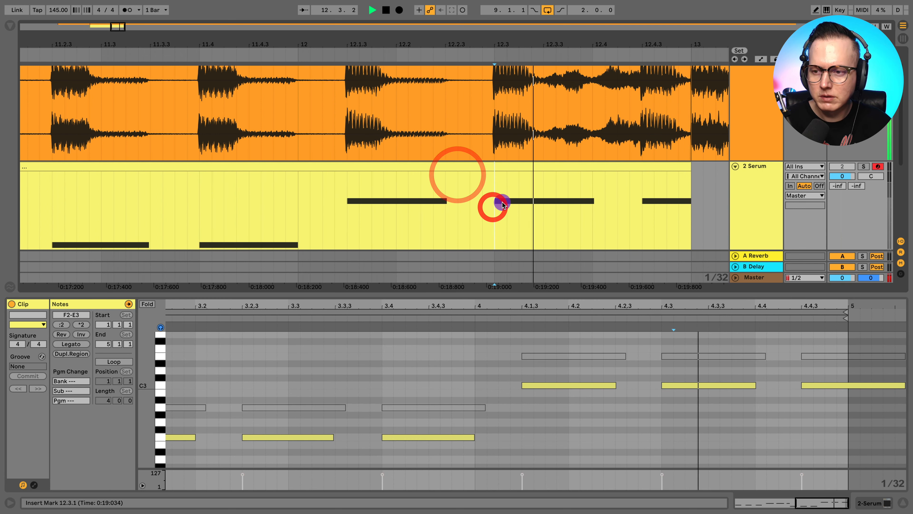
{"action": "key", "text": "space"}
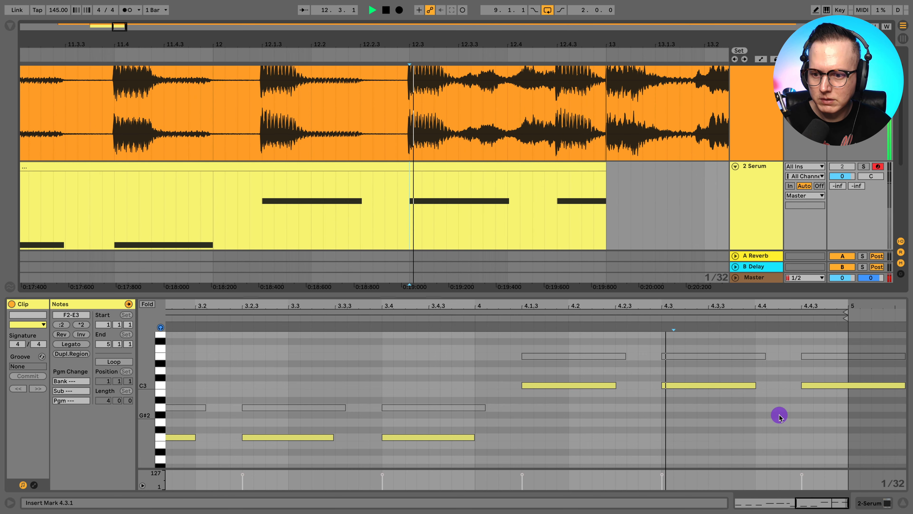
{"action": "left_click", "coordinate": [774, 411]}
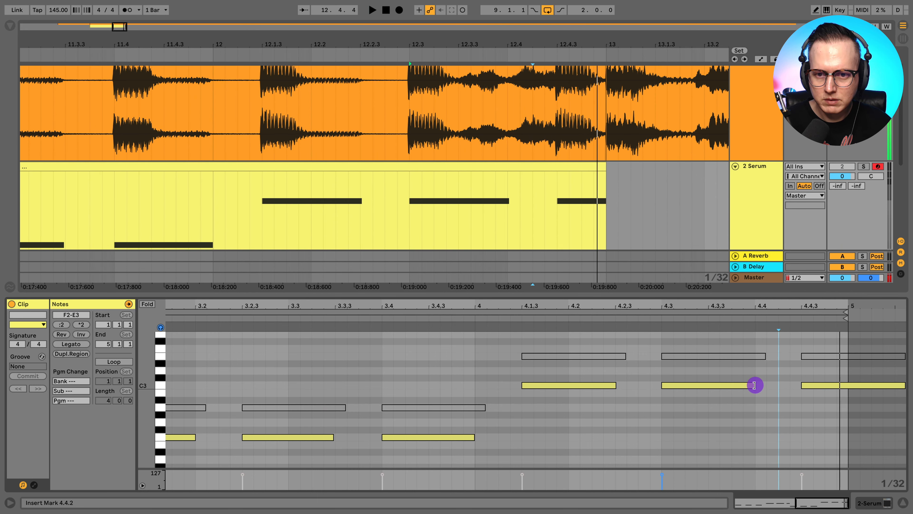
{"action": "left_click", "coordinate": [509, 230]}
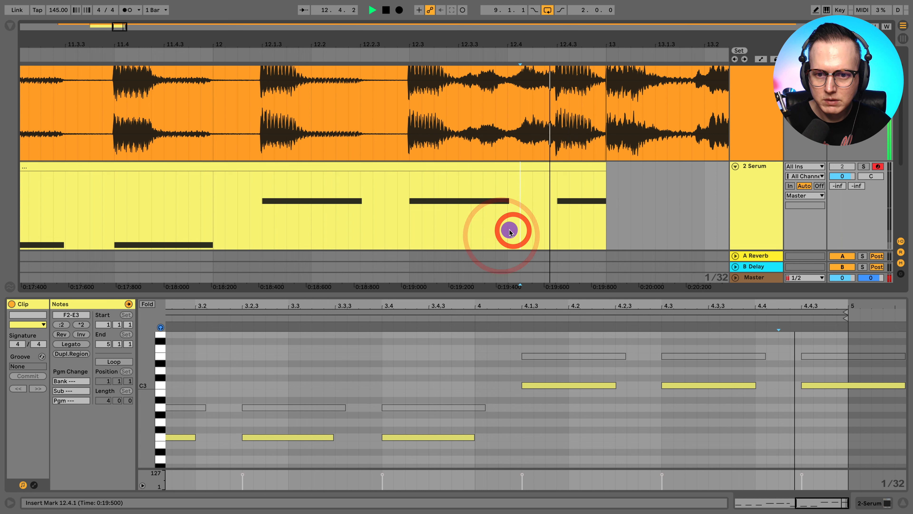
{"action": "left_click", "coordinate": [753, 385]}
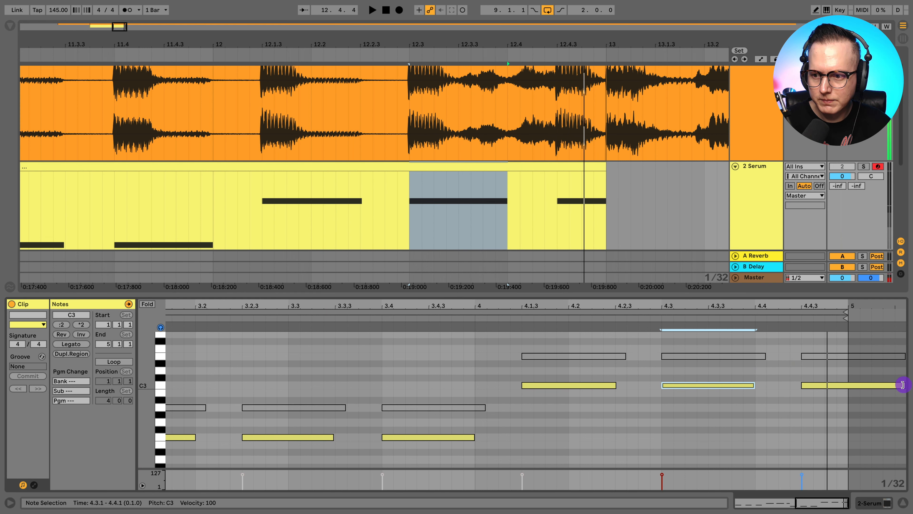
Trim the last C3 note at 4.4.3 so it ends at the end of the clip, checking it against the reference
{"action": "left_click_drag", "start_coordinate": [590, 47], "coordinate": [586, 36]}
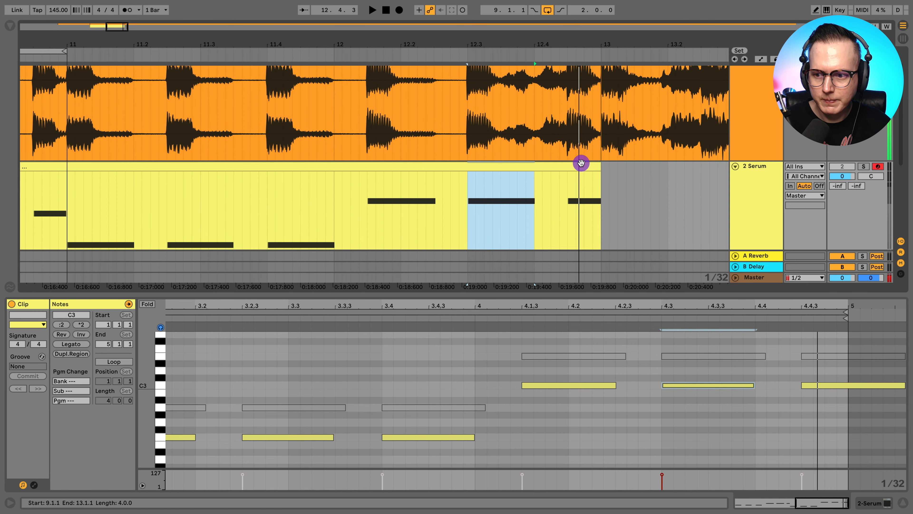
{"action": "left_click", "coordinate": [581, 163]}
{"action": "double_click", "coordinate": [585, 168]}
{"action": "scroll", "coordinate": [822, 386], "scroll_direction": "right", "scroll_amount": 2}
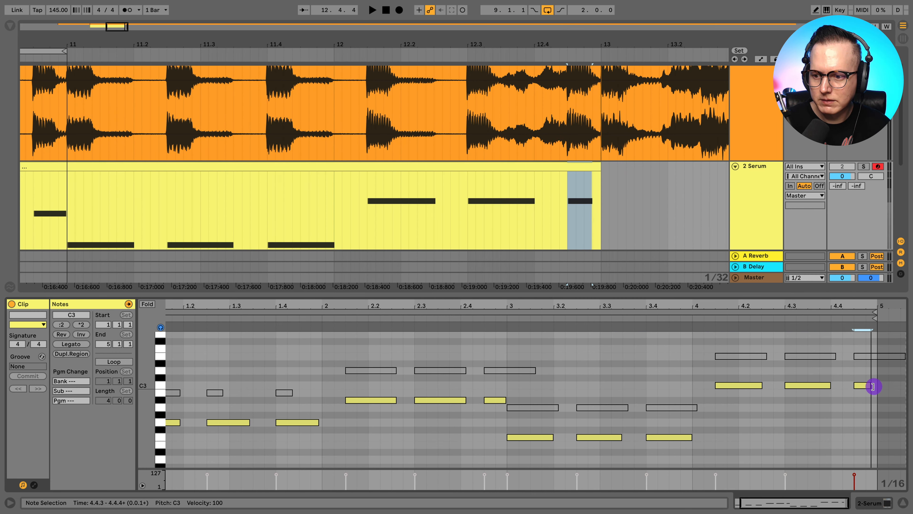
{"action": "left_click", "coordinate": [876, 383]}
{"action": "left_click", "coordinate": [542, 163]}
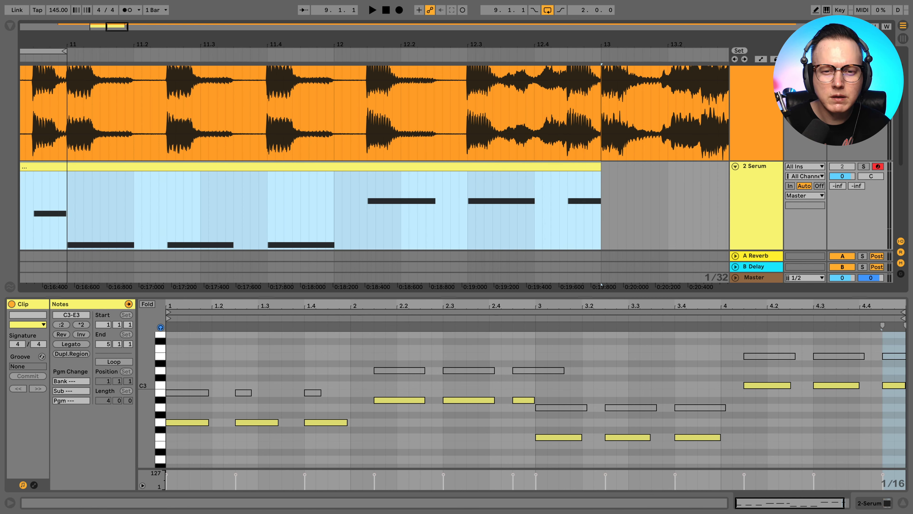
Play the phrase from bar 9 with the Serum track soloed, and hide the clip editor
{"action": "key", "text": "minus"}
{"action": "key", "text": "minus"}
{"action": "left_click", "coordinate": [141, 203]}
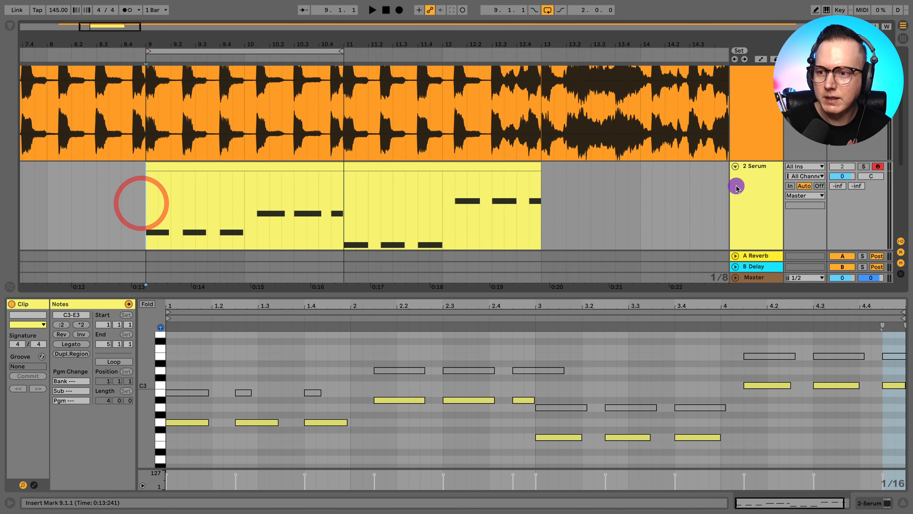
{"action": "key", "text": "space"}
{"action": "left_click", "coordinate": [863, 166]}
{"action": "left_click", "coordinate": [904, 505]}
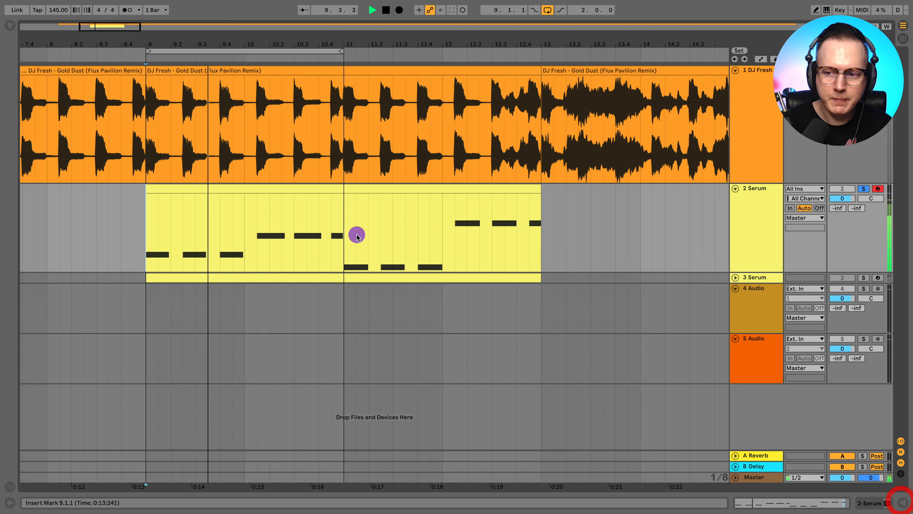
Show the reference track's device chain, stop playback and extend the arrangement loop to cover bars 9 to 13
{"action": "left_click", "coordinate": [744, 220]}
{"action": "left_click", "coordinate": [747, 155]}
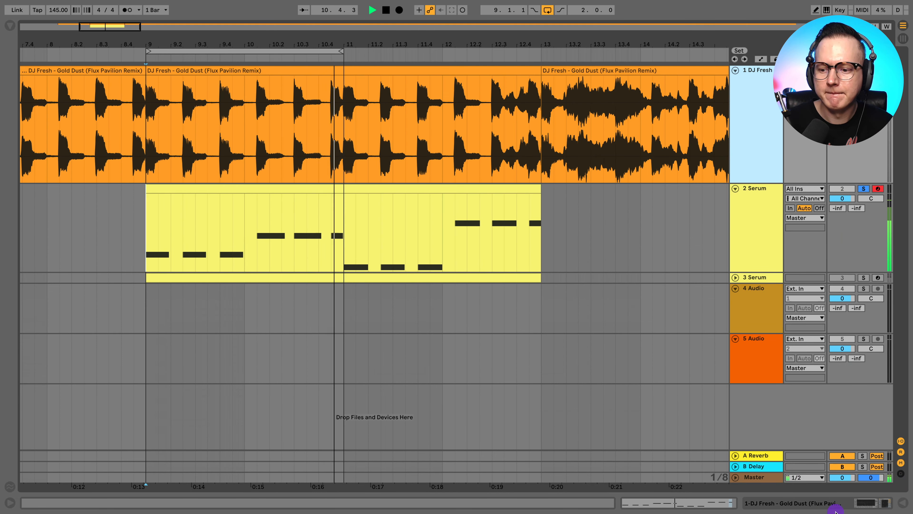
{"action": "left_click", "coordinate": [845, 503]}
{"action": "left_click", "coordinate": [337, 51]}
{"action": "key", "text": "space"}
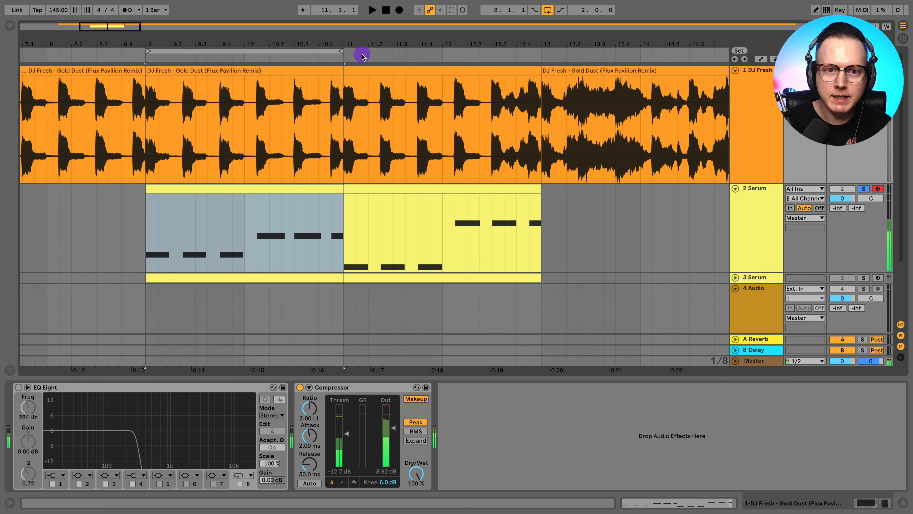
{"action": "left_click_drag", "start_coordinate": [342, 50], "coordinate": [540, 72]}
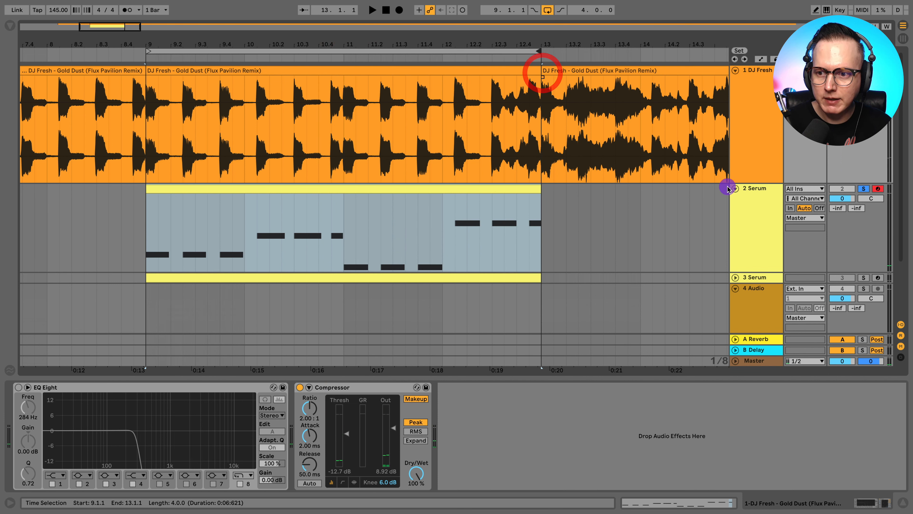
Open Serum on its track, play the loop and set the ENV 2 decay to 289 ms
{"action": "left_click", "coordinate": [754, 193]}
{"action": "left_click", "coordinate": [37, 387]}
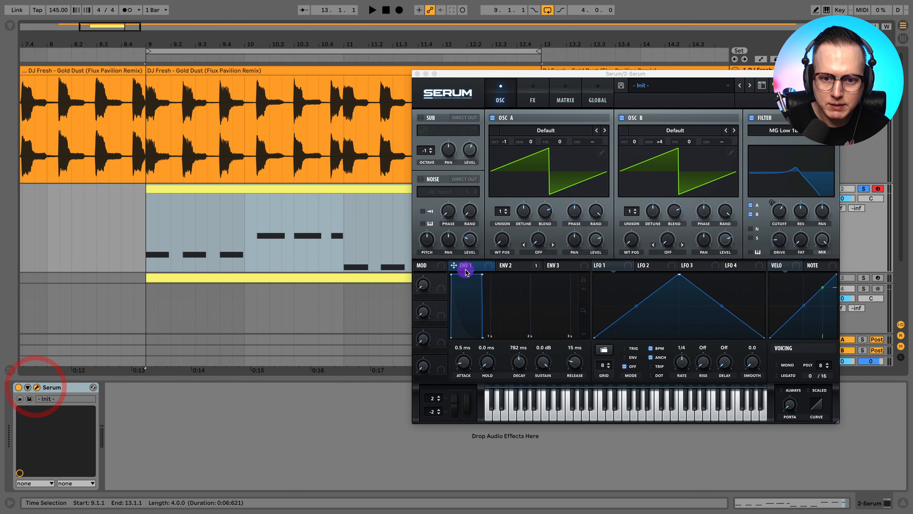
{"action": "left_click_drag", "start_coordinate": [526, 73], "coordinate": [304, 64]}
{"action": "key", "text": "space"}
{"action": "left_click", "coordinate": [155, 253]}
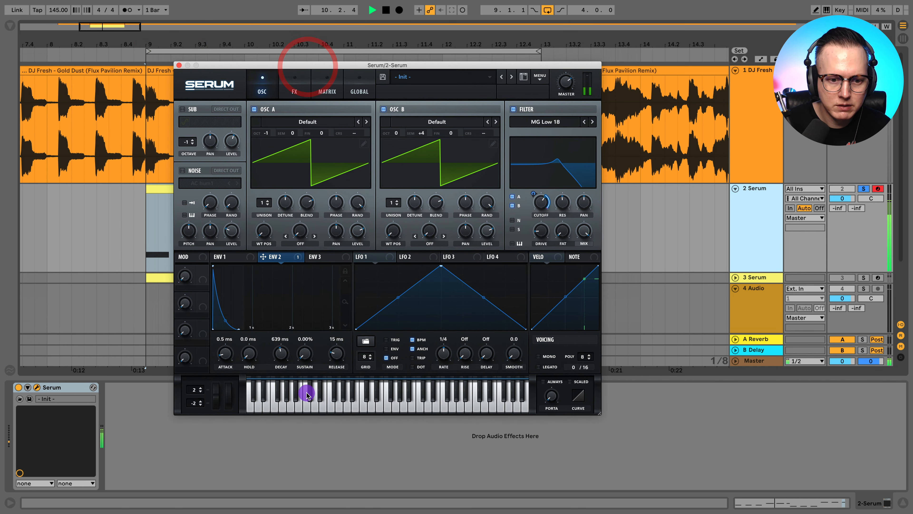
{"action": "mouse_move", "coordinate": [282, 358]}
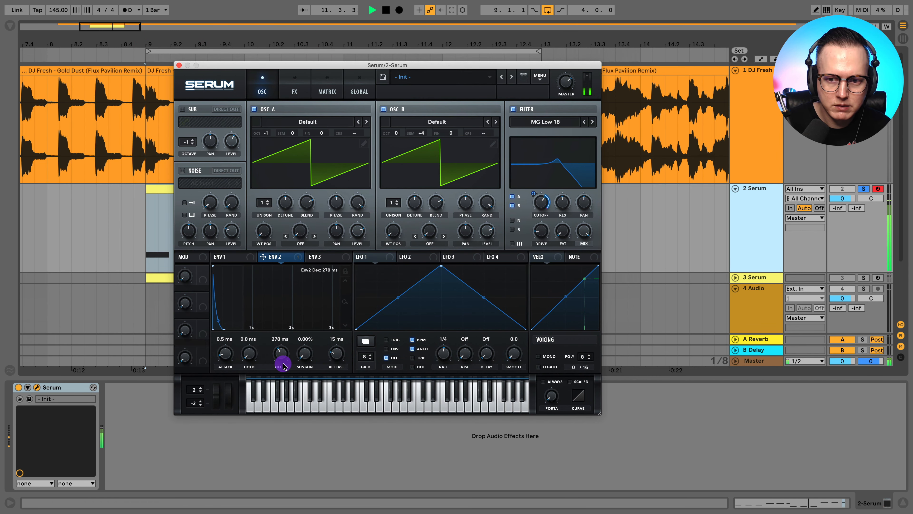
{"action": "left_click_drag", "start_coordinate": [282, 365], "coordinate": [282, 364]}
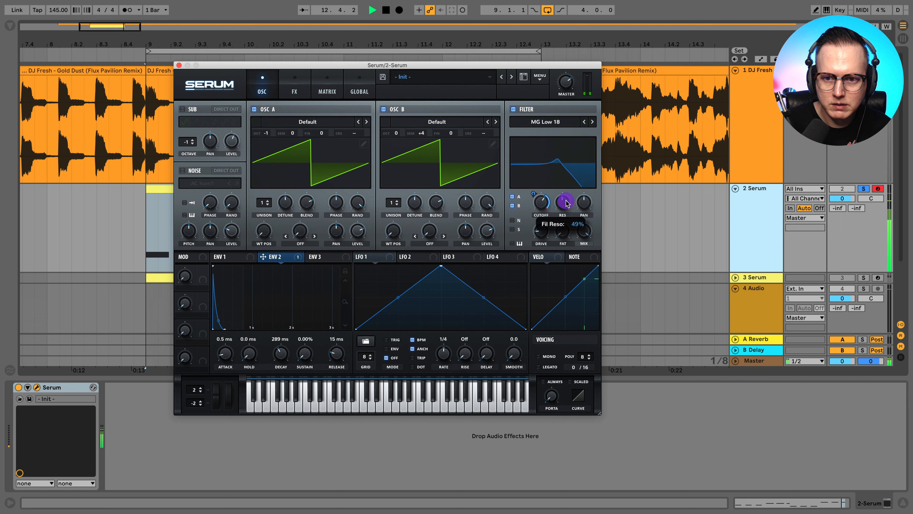
Change Serum's filter type to MG Low 12 and adjust its cutoff, comparing the soloed sound with the reference track
{"action": "left_click_drag", "start_coordinate": [563, 201], "coordinate": [543, 213]}
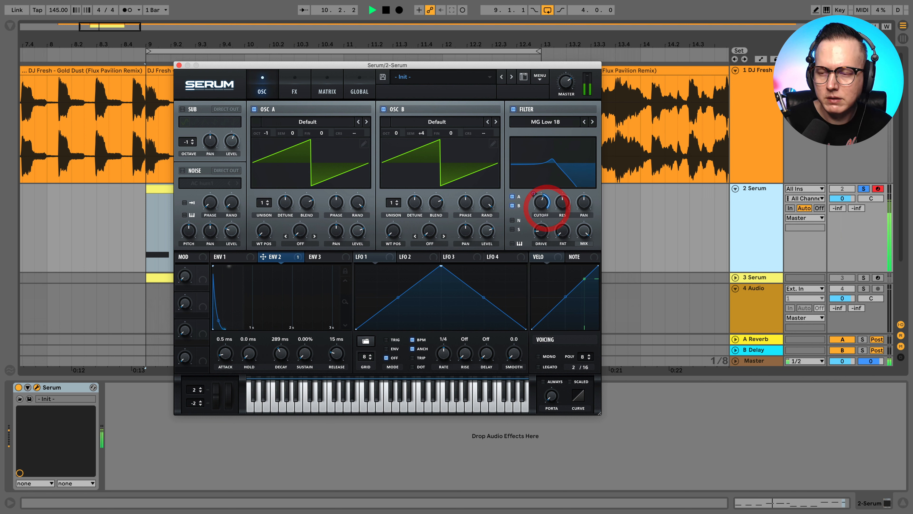
{"action": "left_click", "coordinate": [864, 189]}
{"action": "left_click", "coordinate": [542, 203]}
{"action": "mouse_move", "coordinate": [543, 198]}
{"action": "left_mouse_down"}
{"action": "mouse_move", "coordinate": [539, 183]}
{"action": "mouse_move", "coordinate": [541, 201]}
{"action": "mouse_move", "coordinate": [569, 210]}
{"action": "left_mouse_up"}
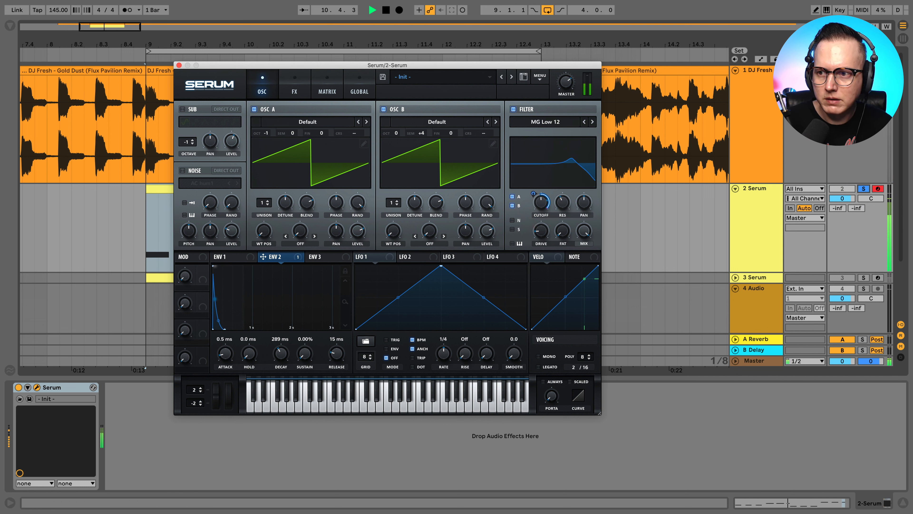
{"action": "left_click", "coordinate": [863, 188]}
{"action": "left_click", "coordinate": [863, 189]}
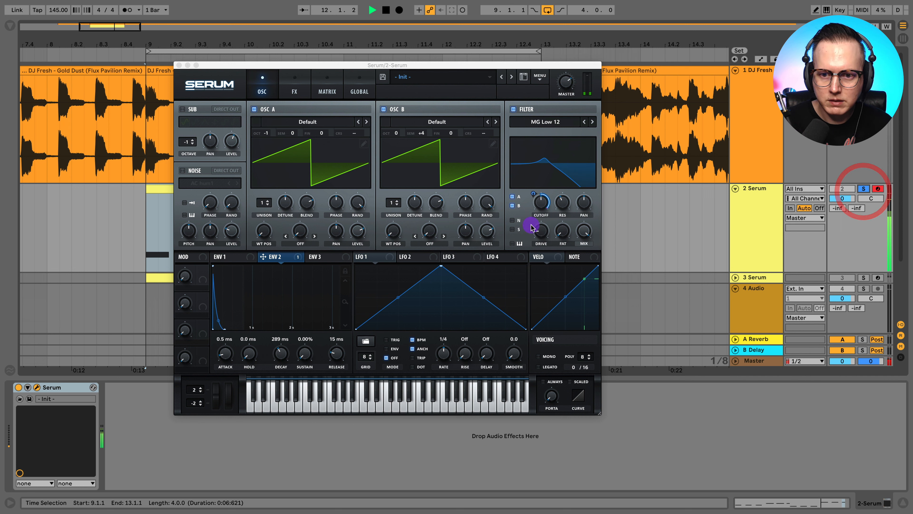
Fine-tune the filter cutoff on the looping phrase, alternating between the soloed Serum track and the reference track
{"action": "left_click", "coordinate": [541, 202]}
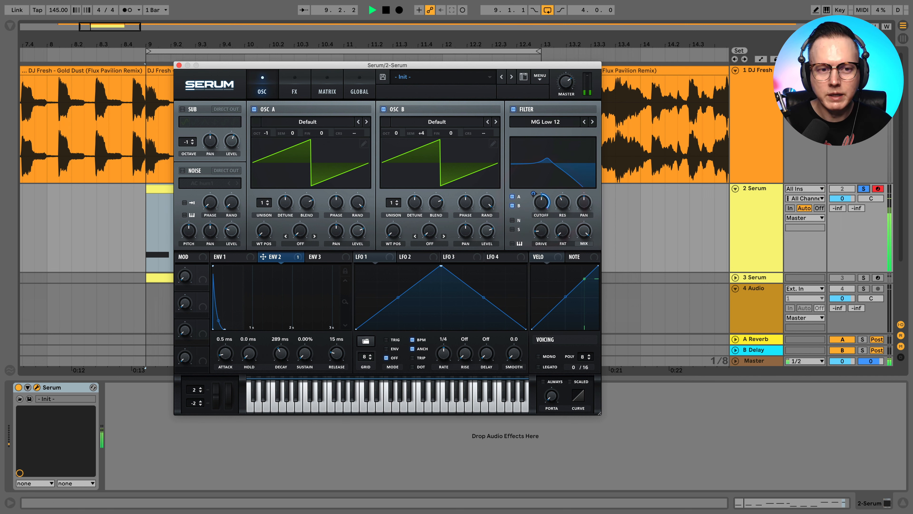
{"action": "left_click", "coordinate": [863, 188]}
{"action": "key", "text": "space"}
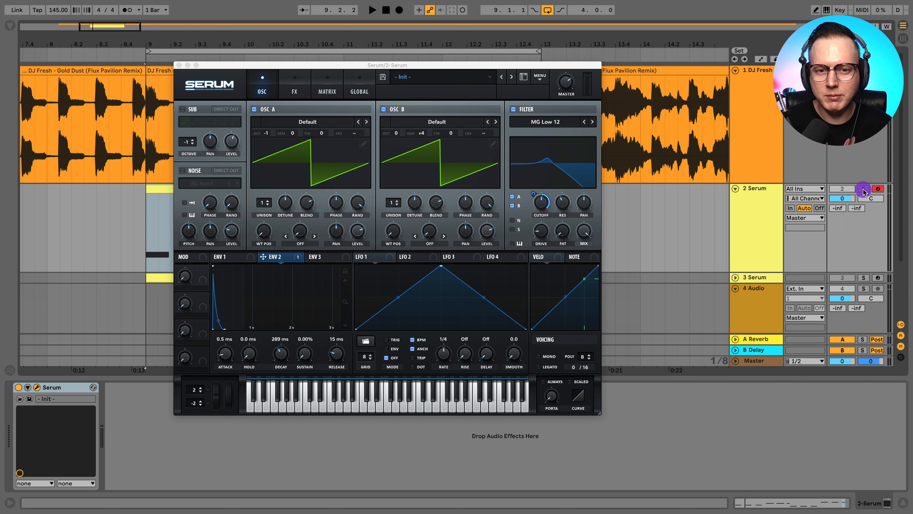
{"action": "key", "text": "space"}
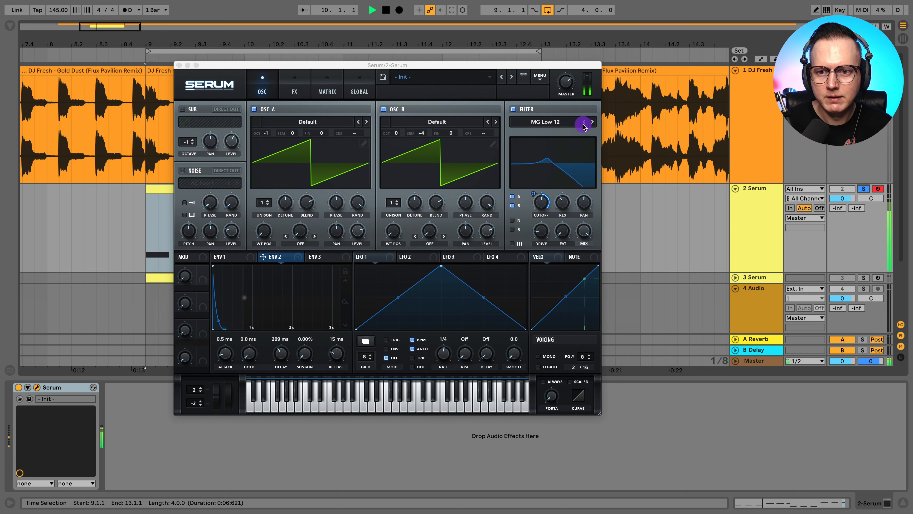
{"action": "left_click_drag", "start_coordinate": [548, 208], "coordinate": [541, 205]}
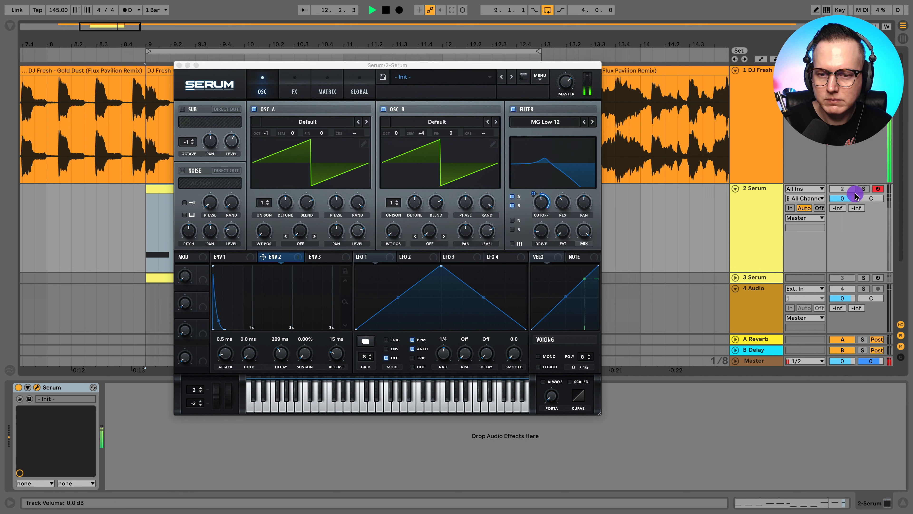
{"action": "left_click", "coordinate": [542, 203]}
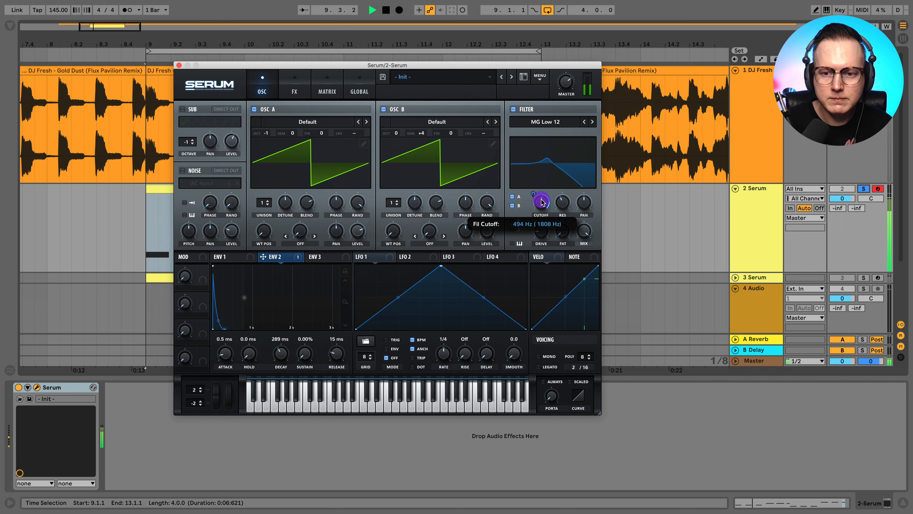
{"action": "left_click_drag", "start_coordinate": [541, 203], "coordinate": [542, 191]}
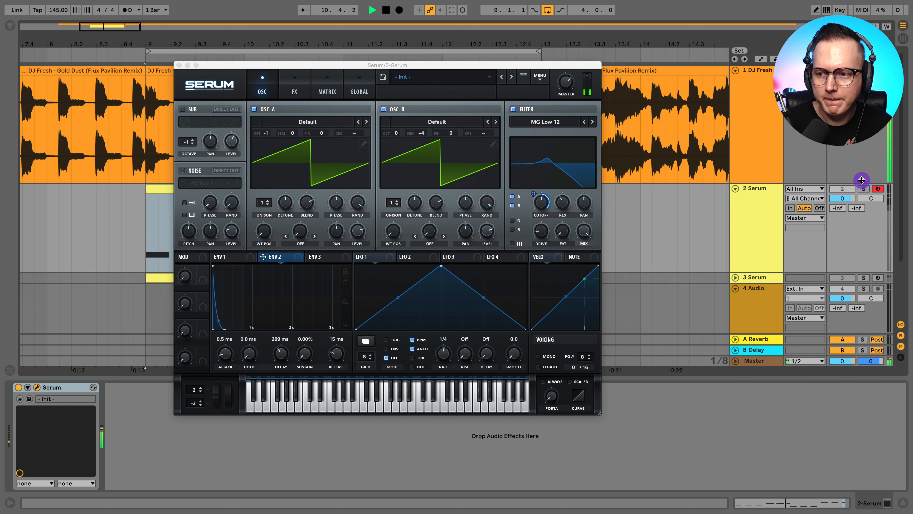
{"action": "left_click", "coordinate": [864, 189]}
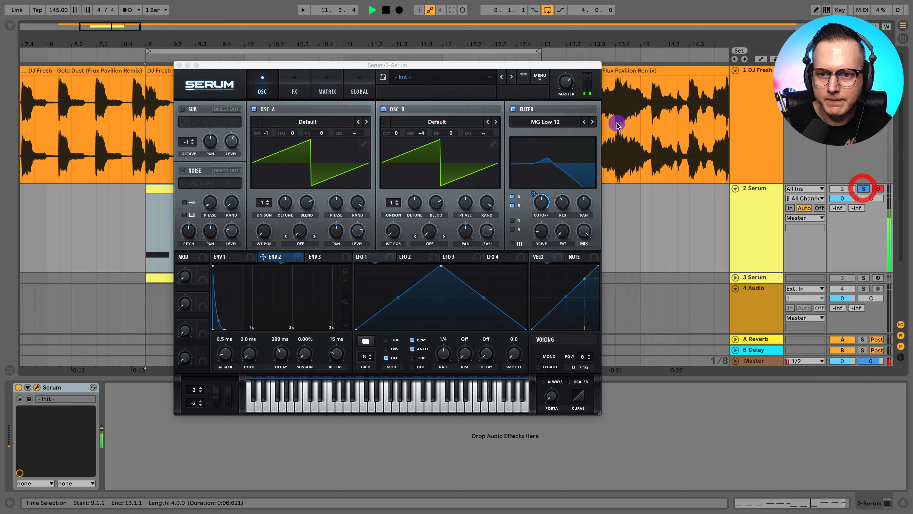
Audition the MG Low 18, MG Low 24 and MG Low 12 filter types and set the filter resonance to about 26%
{"action": "left_click", "coordinate": [584, 123]}
{"action": "left_click", "coordinate": [592, 123]}
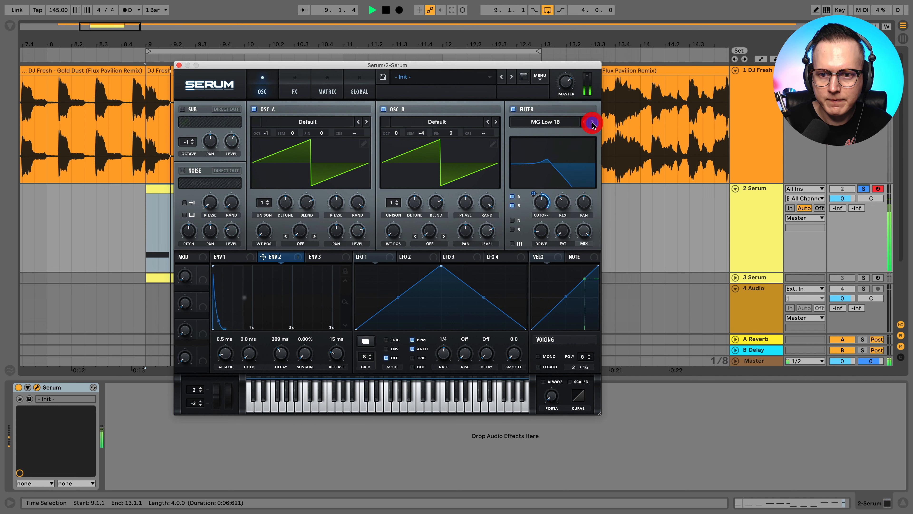
{"action": "left_click_drag", "start_coordinate": [554, 204], "coordinate": [567, 206]}
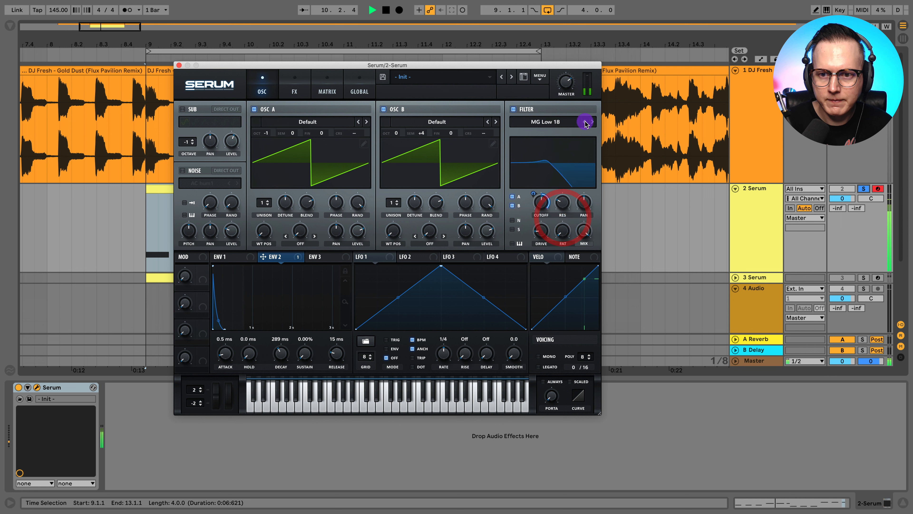
{"action": "left_click_drag", "start_coordinate": [562, 205], "coordinate": [572, 163]}
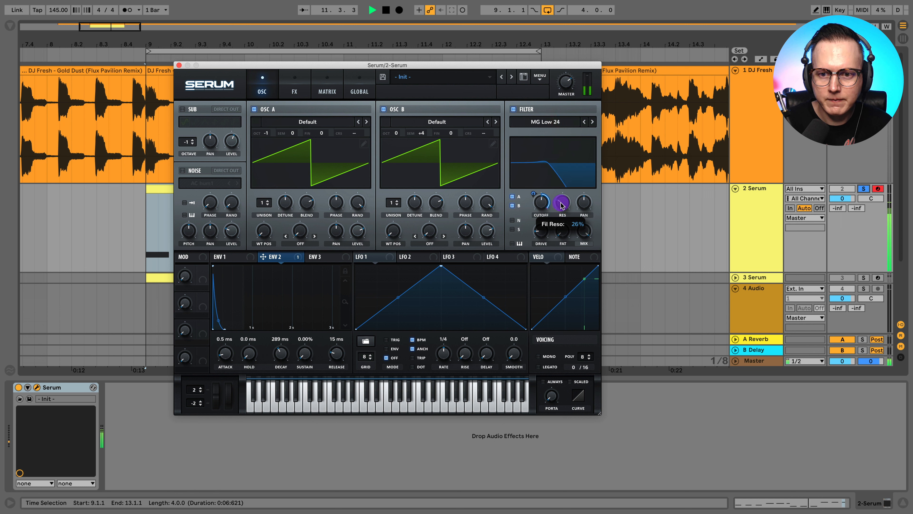
{"action": "left_click_drag", "start_coordinate": [569, 214], "coordinate": [577, 196]}
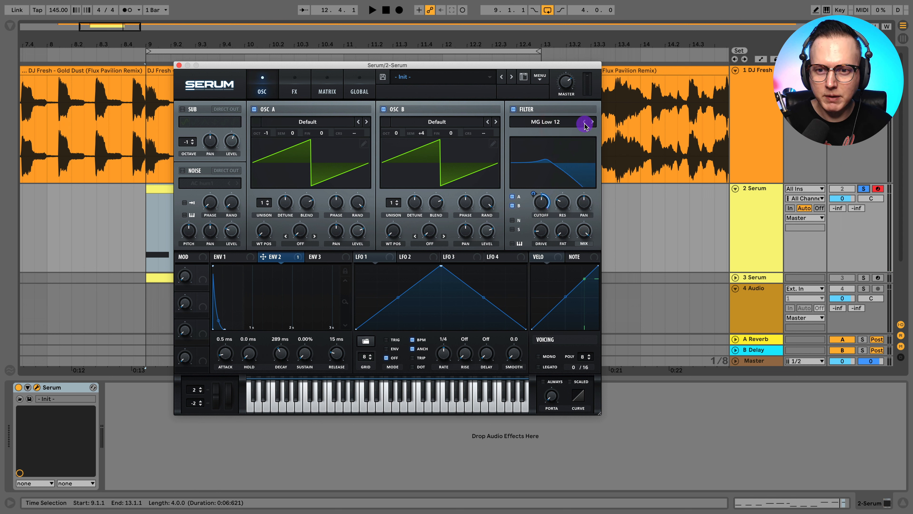
Play the loop with the MG Low 24 filter and compare Serum with the reference, ending with Serum soloed and playback stopped
{"action": "key", "text": "space"}
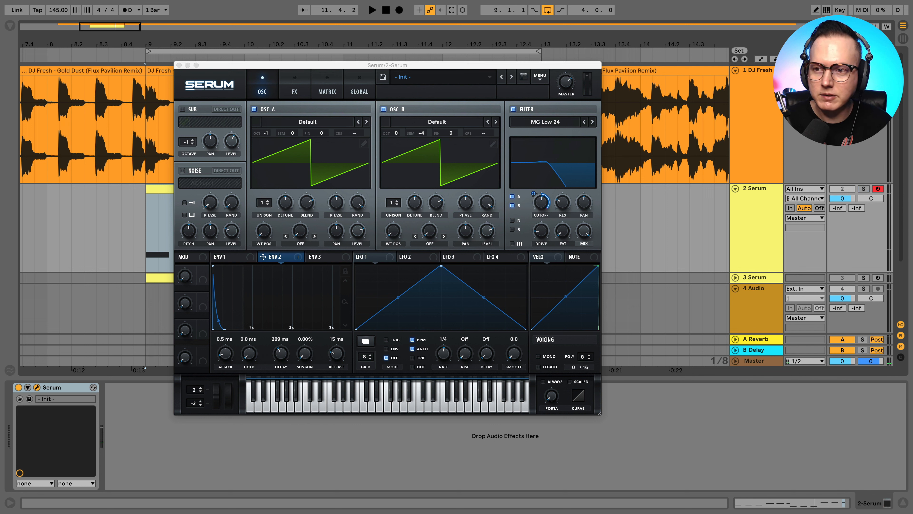
{"action": "key", "text": "space"}
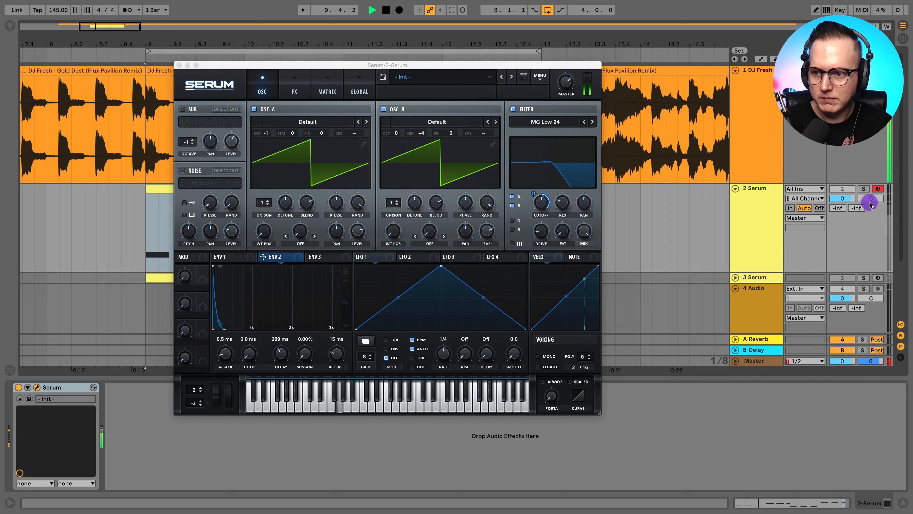
{"action": "left_click", "coordinate": [864, 189]}
{"action": "key", "text": "space"}
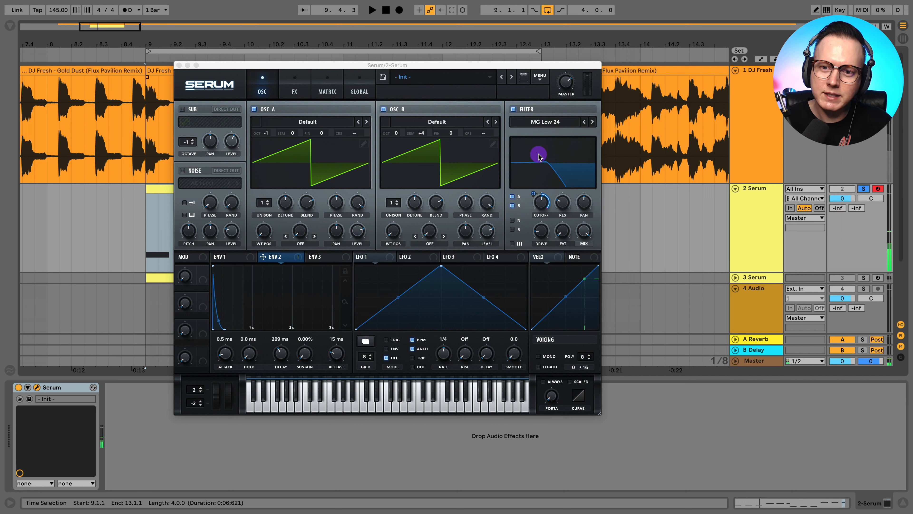
Enable Serum's compressor effect in multiband mode and adjust its threshold and gain and the master level against the playing loop
{"action": "left_click", "coordinate": [302, 93]}
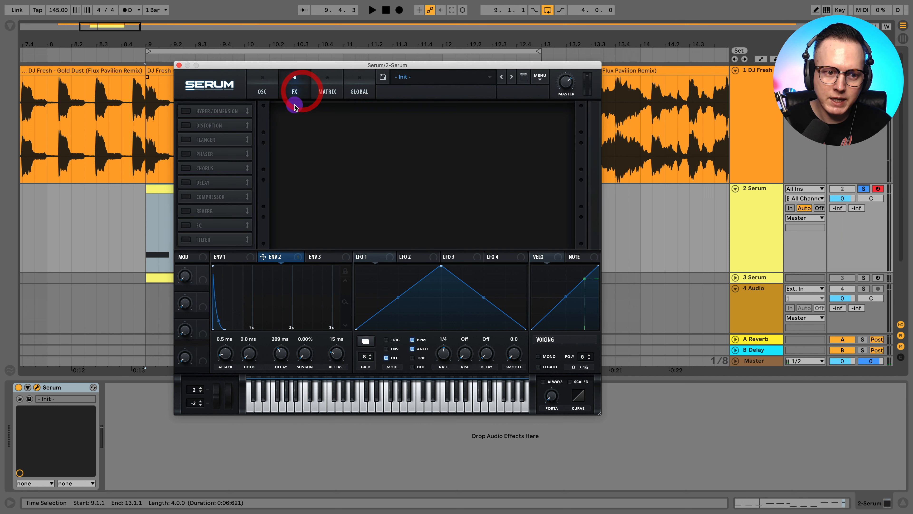
{"action": "left_click", "coordinate": [185, 196]}
{"action": "left_click_drag", "start_coordinate": [439, 115], "coordinate": [433, 103]}
{"action": "key", "text": "space"}
{"action": "left_click_drag", "start_coordinate": [324, 116], "coordinate": [324, 111]}
{"action": "left_click", "coordinate": [325, 115]}
{"action": "left_click", "coordinate": [439, 117]}
{"action": "left_click", "coordinate": [567, 86]}
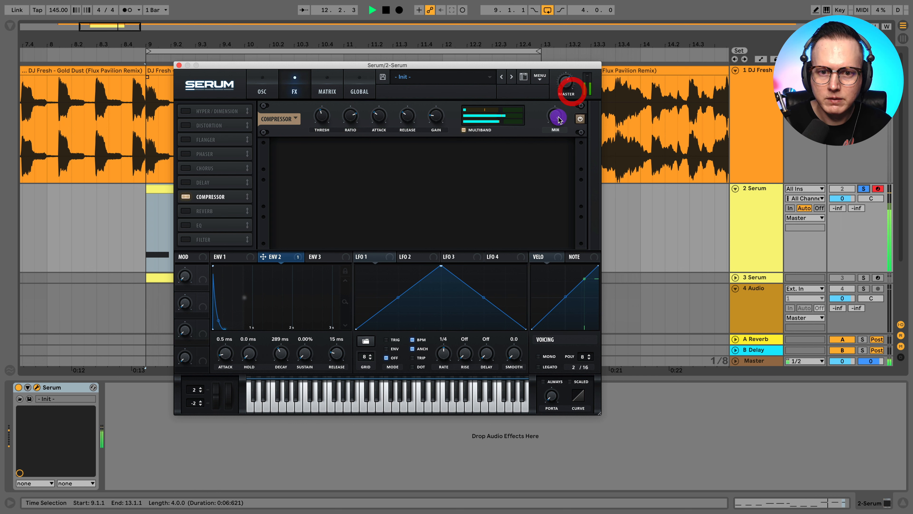
{"action": "left_click", "coordinate": [434, 114]}
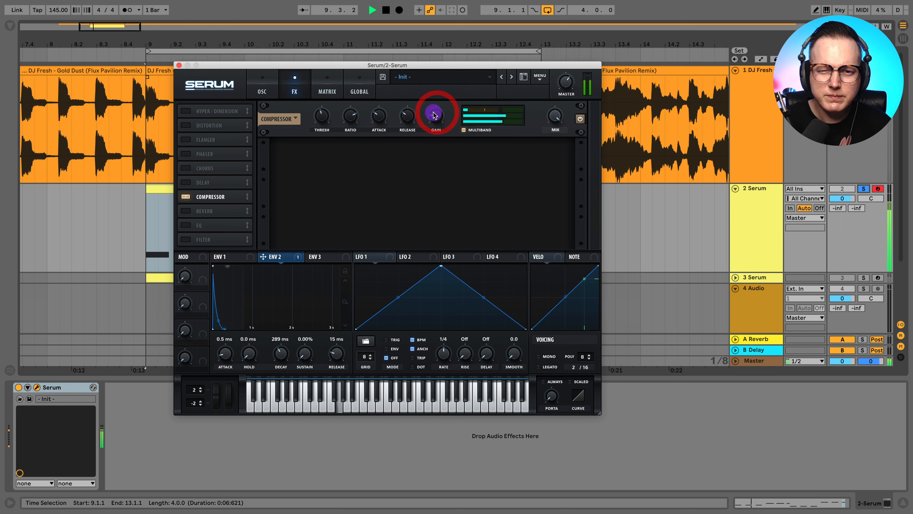
Return to the oscillator and filter controls, adjust the filter cutoff and resonance, and switch the filter type to MG Low 18
{"action": "left_click", "coordinate": [261, 91]}
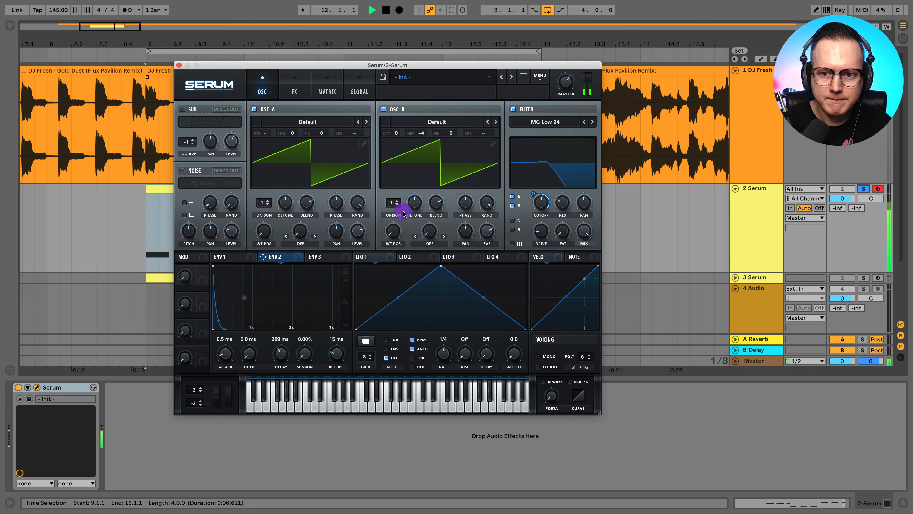
{"action": "left_click_drag", "start_coordinate": [544, 208], "coordinate": [547, 228]}
{"action": "left_click", "coordinate": [564, 202]}
{"action": "left_click", "coordinate": [584, 122]}
{"action": "left_click", "coordinate": [864, 188]}
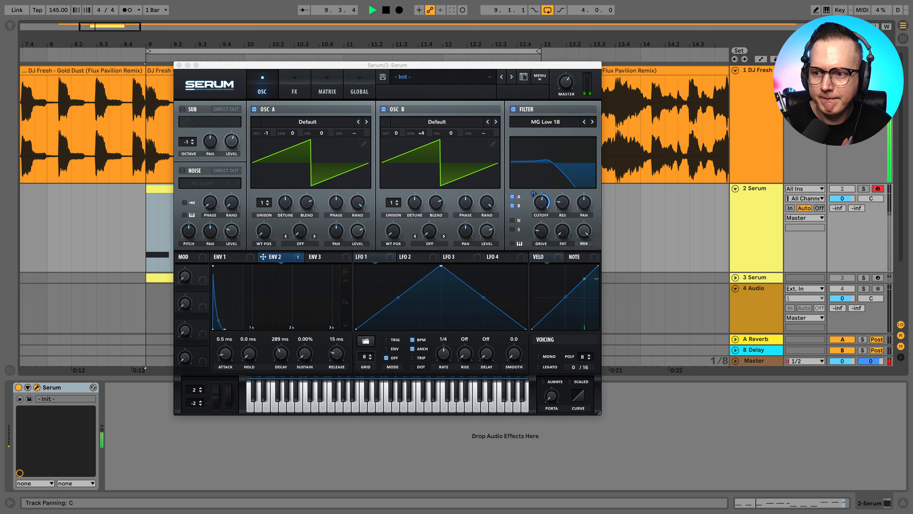
Lower the filter cutoff slightly, change the filter type to MG Low 24 and listen to the reference track
{"action": "left_click", "coordinate": [864, 189]}
{"action": "left_click", "coordinate": [539, 203]}
{"action": "left_click_drag", "start_coordinate": [539, 210], "coordinate": [539, 212]}
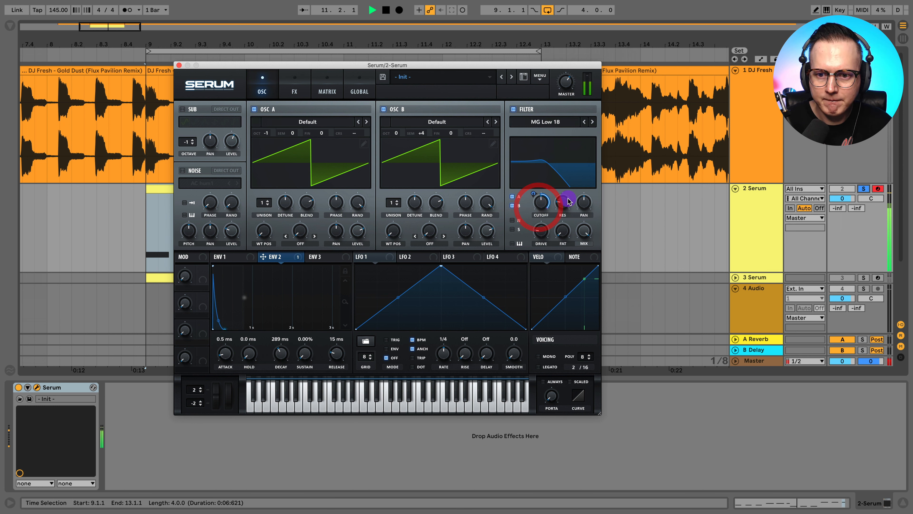
{"action": "left_click", "coordinate": [591, 122]}
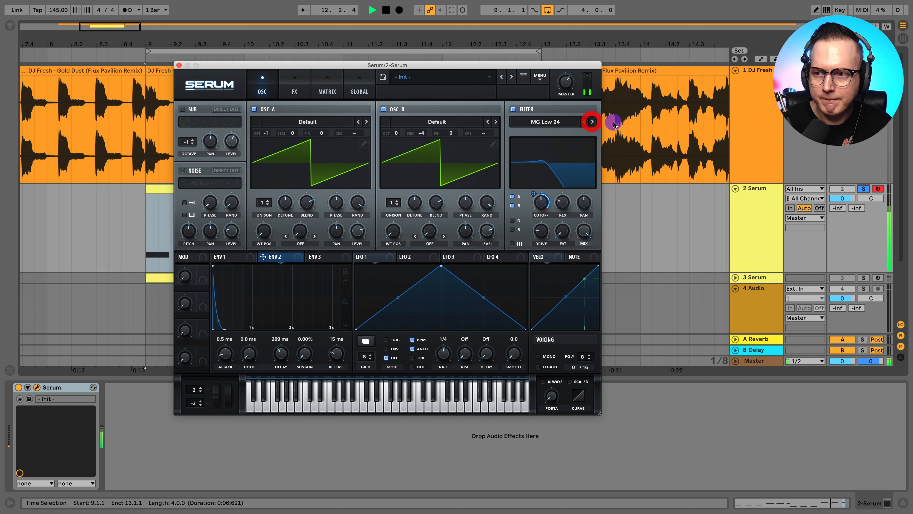
{"action": "left_click", "coordinate": [863, 189]}
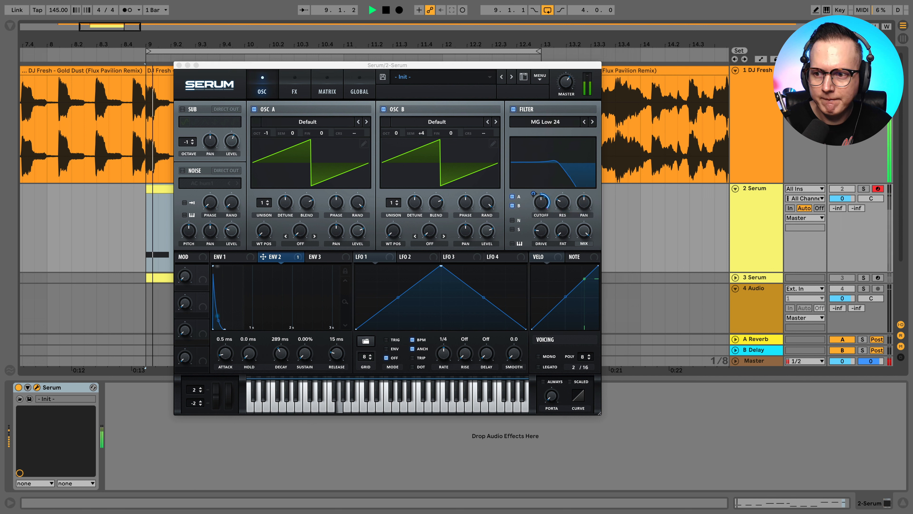
Refine the MG Low 24 filter's cutoff while toggling Serum's solo to match the reference brightness
{"action": "left_click", "coordinate": [863, 189]}
{"action": "left_click_drag", "start_coordinate": [540, 205], "coordinate": [541, 204]}
{"action": "left_click", "coordinate": [863, 190]}
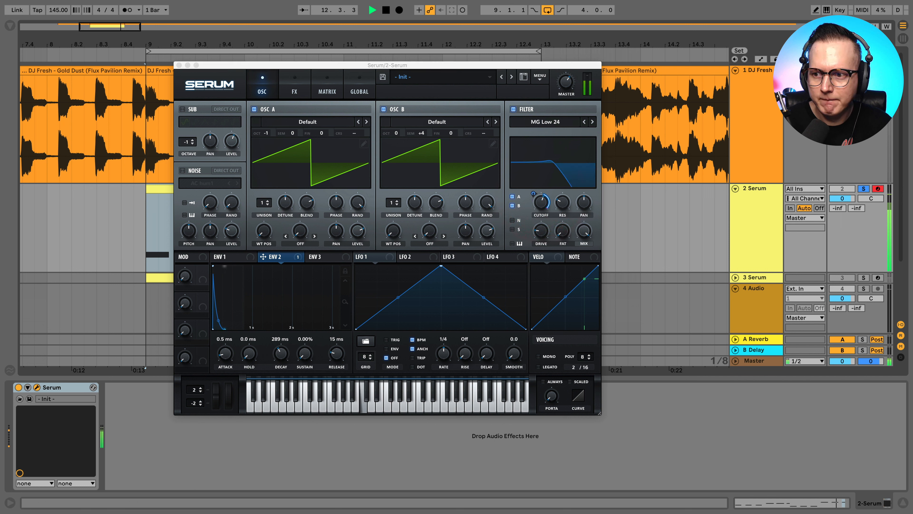
{"action": "left_click", "coordinate": [862, 188]}
{"action": "left_click_drag", "start_coordinate": [538, 204], "coordinate": [543, 202]}
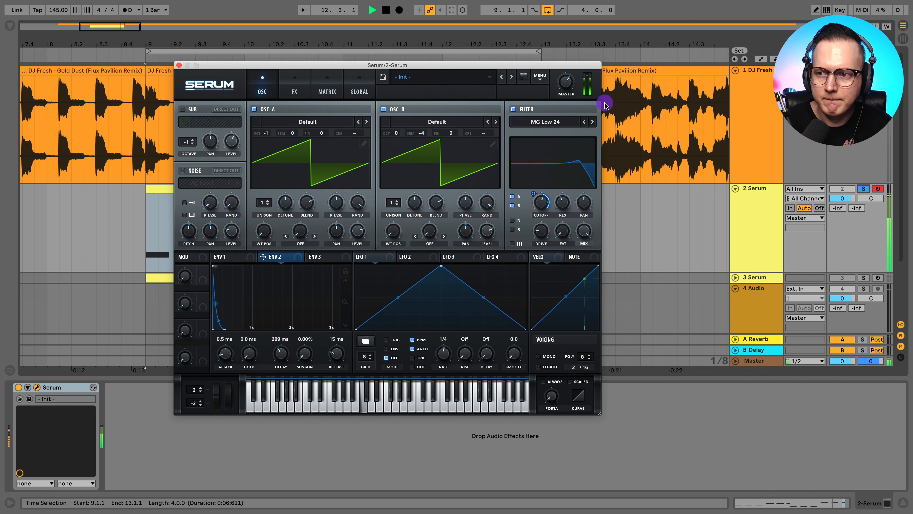
{"action": "left_click", "coordinate": [864, 188]}
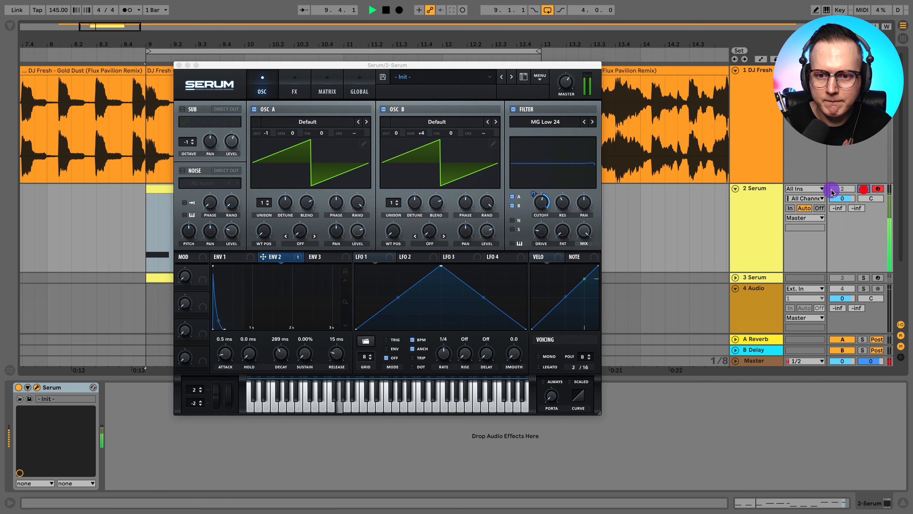
{"action": "left_click", "coordinate": [542, 202]}
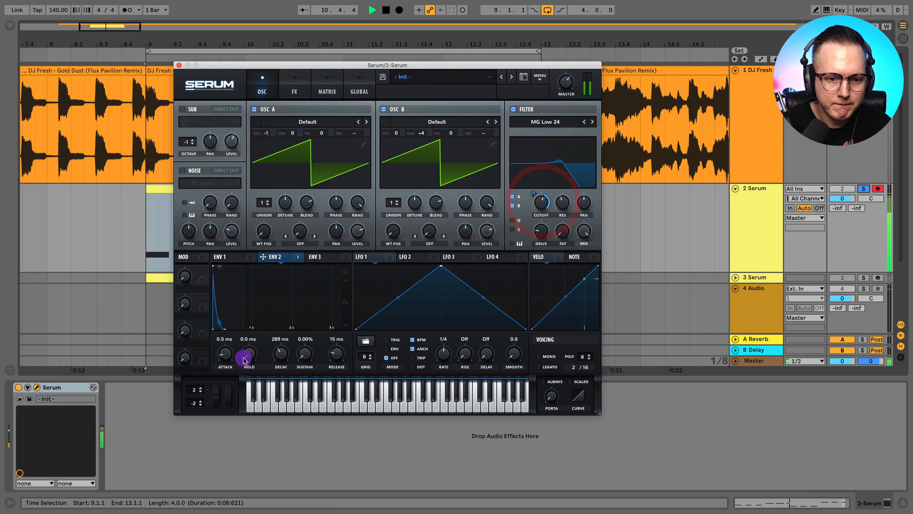
Set the ENV 2 decay to 364 ms and readjust the filter cutoff and resonance against the reference track
{"action": "left_click", "coordinate": [281, 353]}
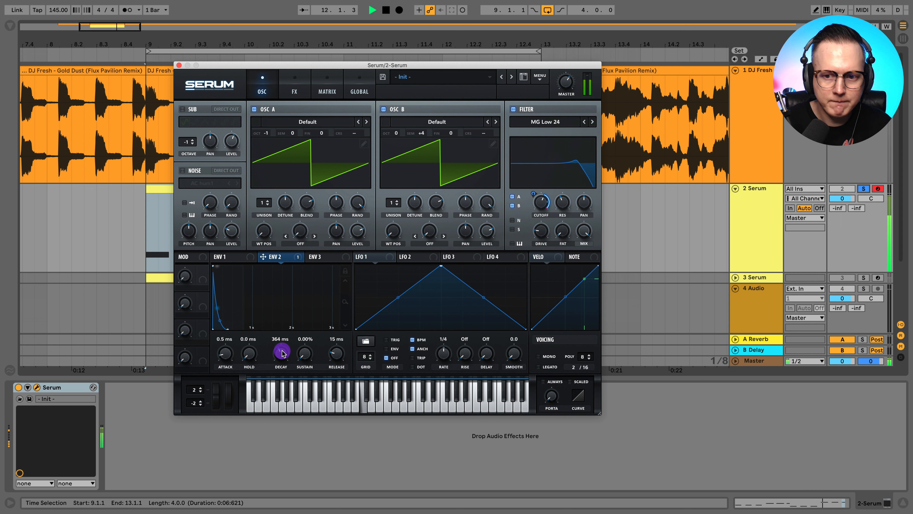
{"action": "left_click_drag", "start_coordinate": [543, 203], "coordinate": [562, 206]}
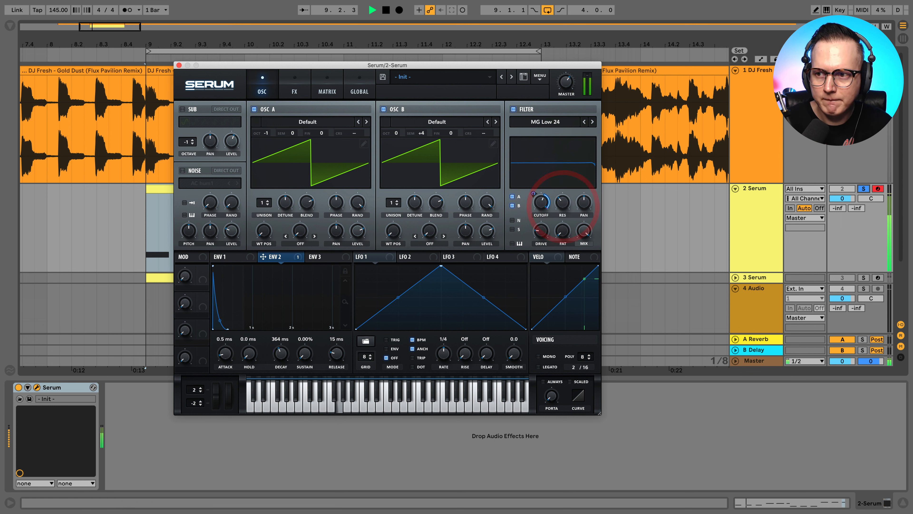
{"action": "left_click", "coordinate": [864, 189]}
{"action": "left_click", "coordinate": [563, 205]}
{"action": "left_click", "coordinate": [863, 189]}
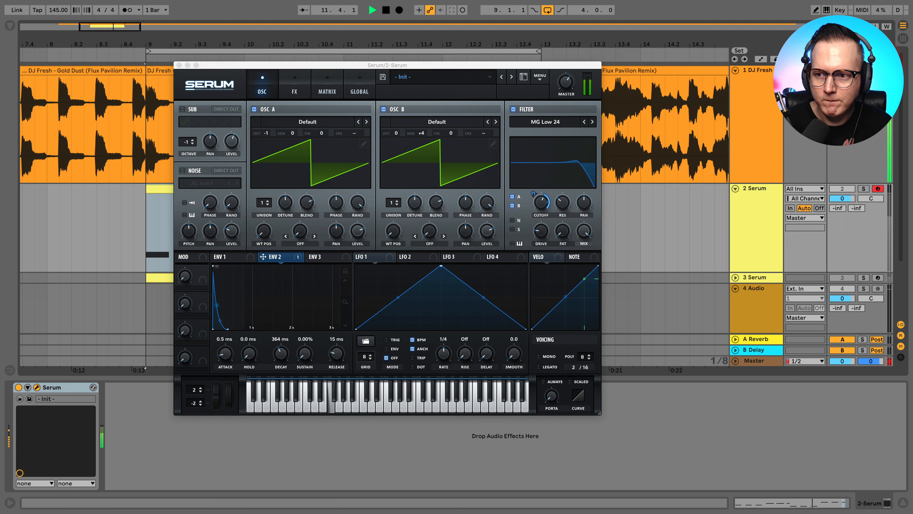
Fine-tune the filter resonance with Serum soloed and compare the looping phrase with the reference track
{"action": "left_click", "coordinate": [863, 188]}
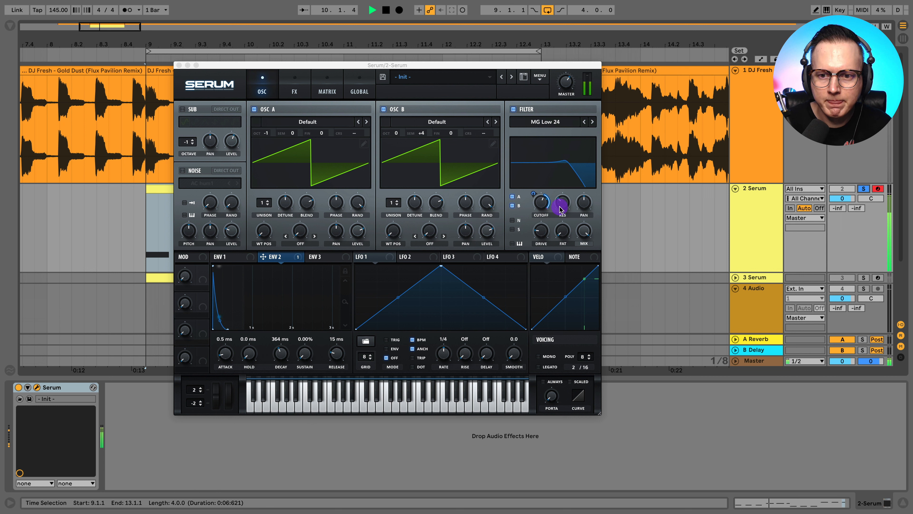
{"action": "left_click_drag", "start_coordinate": [561, 208], "coordinate": [564, 208]}
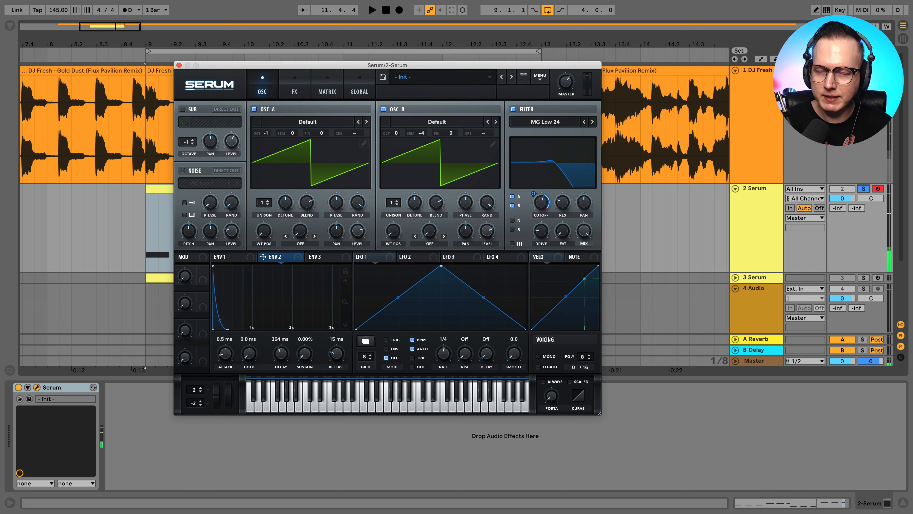
{"action": "left_click", "coordinate": [559, 184]}
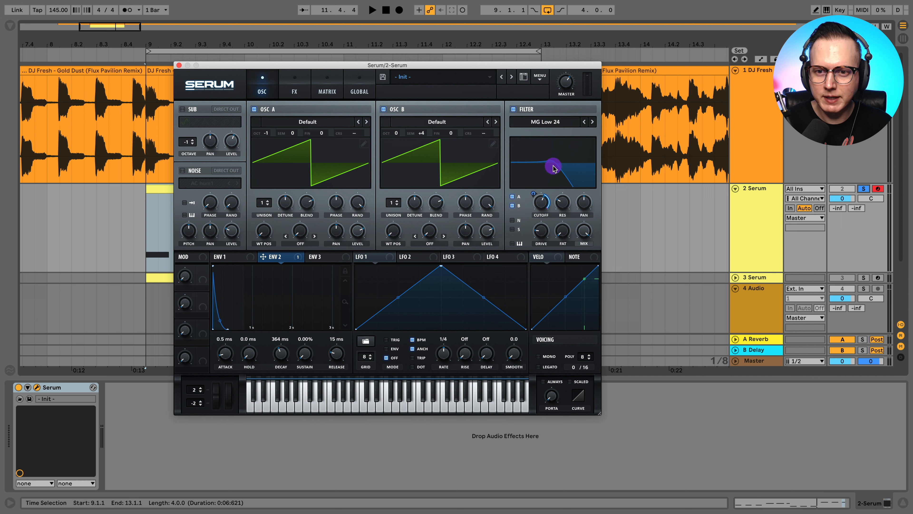
{"action": "left_click", "coordinate": [844, 145]}
{"action": "left_click", "coordinate": [584, 201]}
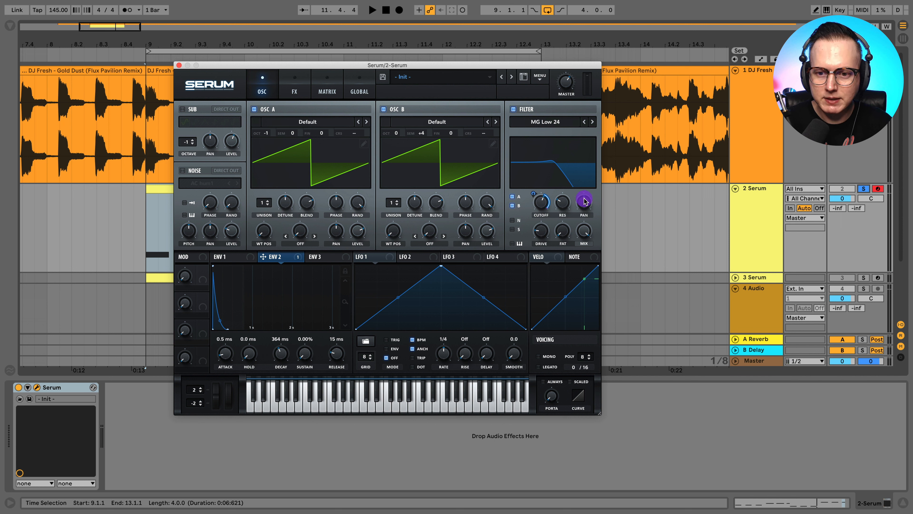
{"action": "key", "text": "space"}
{"action": "left_click", "coordinate": [563, 201]}
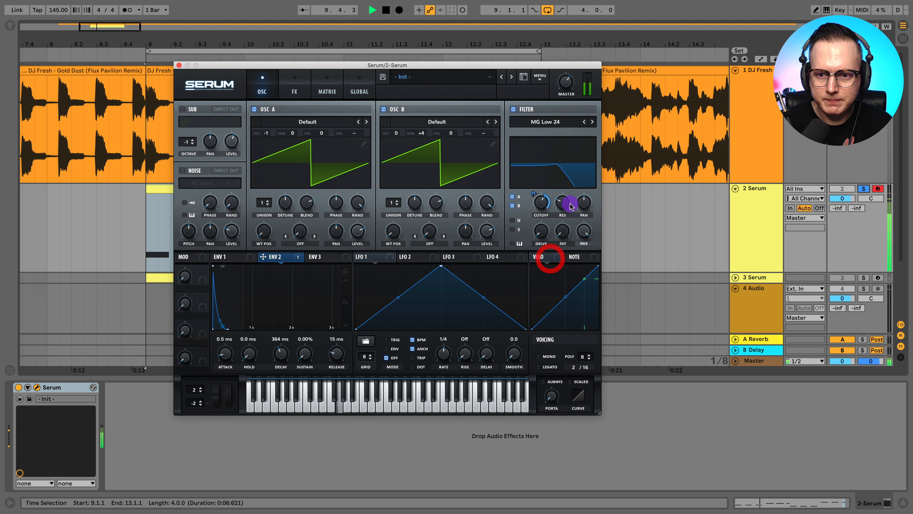
{"action": "left_click", "coordinate": [863, 188]}
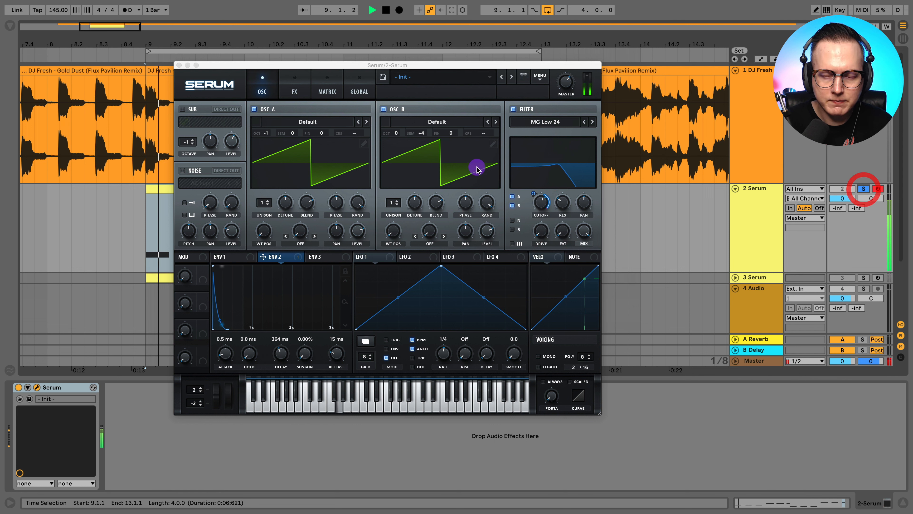
Move the compressor up to second place in the effects order, enable the EQ and place it directly after the compressor
{"action": "left_click", "coordinate": [864, 188]}
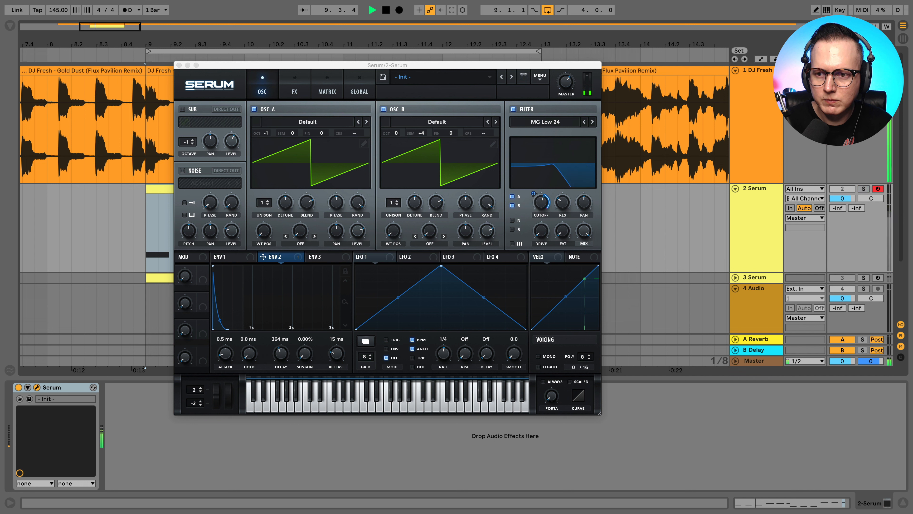
{"action": "left_click", "coordinate": [863, 189]}
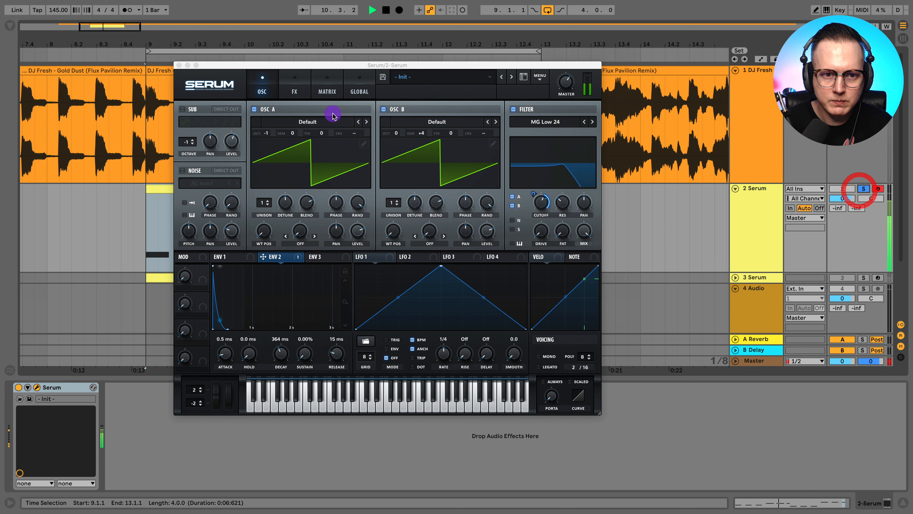
{"action": "left_click", "coordinate": [294, 92]}
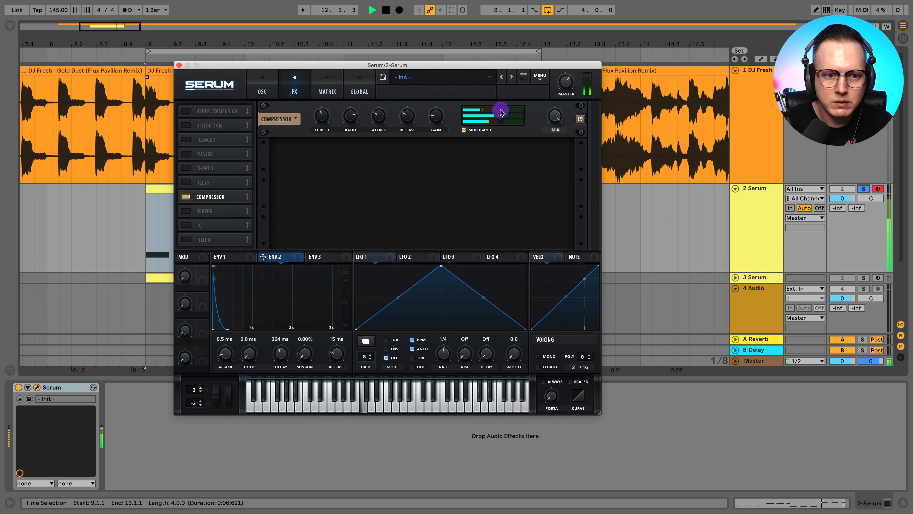
{"action": "left_click_drag", "start_coordinate": [210, 197], "coordinate": [210, 124]}
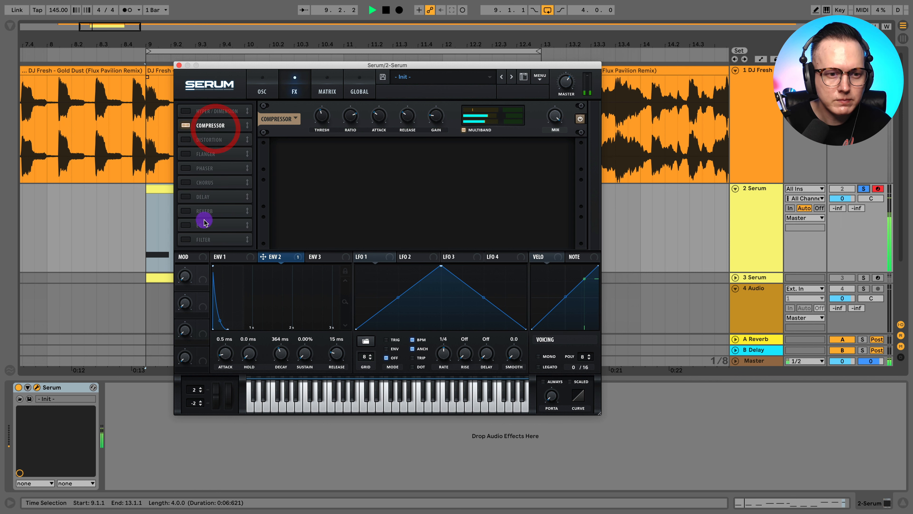
{"action": "left_click", "coordinate": [184, 225]}
{"action": "left_click_drag", "start_coordinate": [184, 227], "coordinate": [218, 139]}
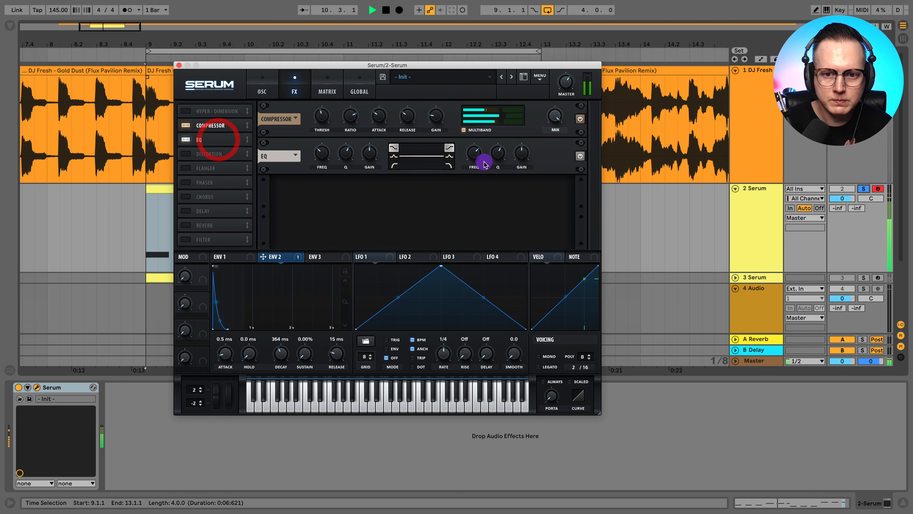
Set the EQ's high band gain to 8.0 dB, adjust its frequency and compare soloed Serum with the reference track
{"action": "left_click_drag", "start_coordinate": [522, 153], "coordinate": [530, 145]}
{"action": "left_click", "coordinate": [475, 156]}
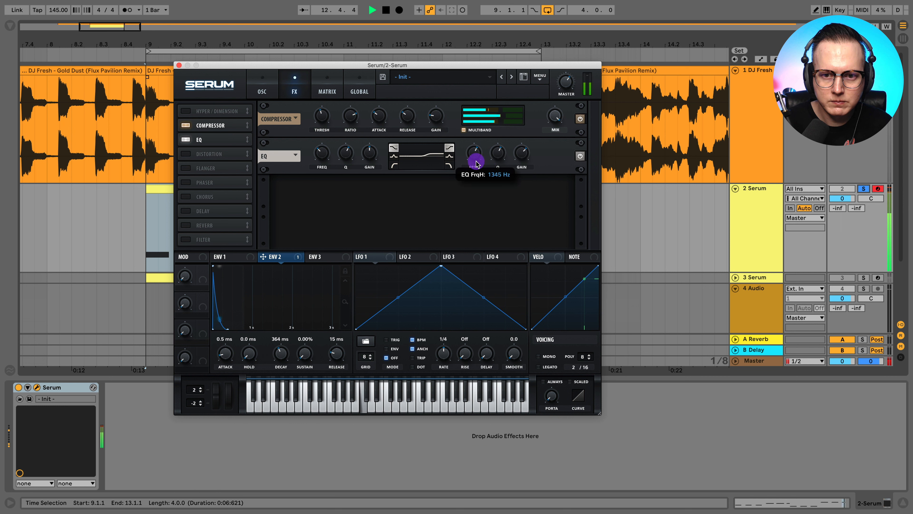
{"action": "left_click_drag", "start_coordinate": [475, 164], "coordinate": [478, 158]}
{"action": "left_click", "coordinate": [873, 141]}
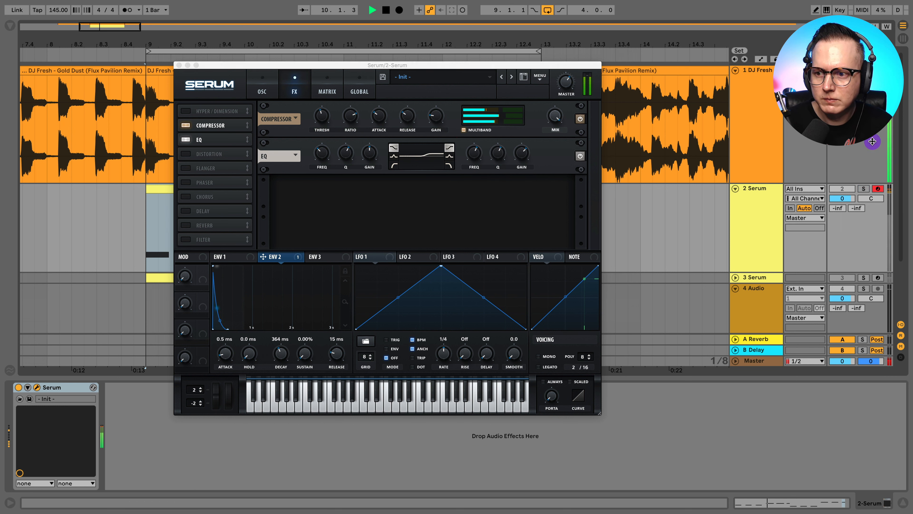
{"action": "left_click", "coordinate": [865, 188]}
{"action": "left_click_drag", "start_coordinate": [522, 155], "coordinate": [525, 157]}
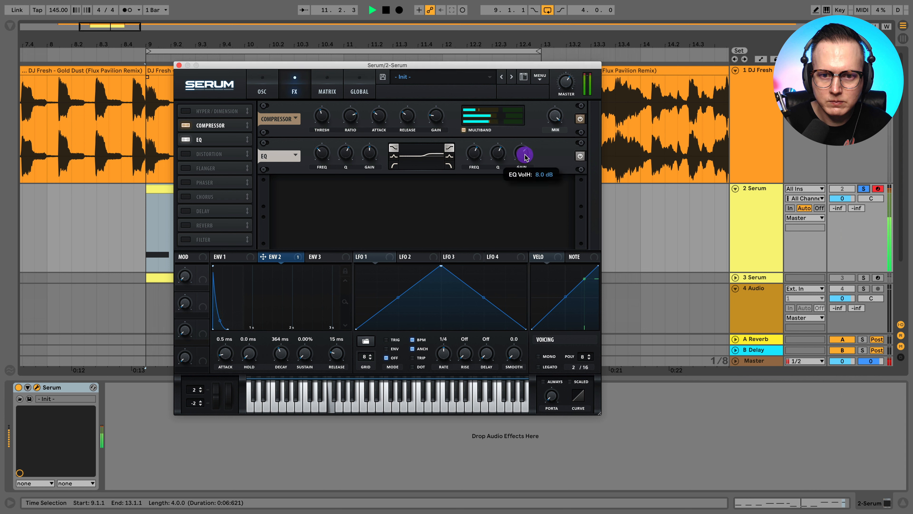
{"action": "left_click", "coordinate": [863, 189]}
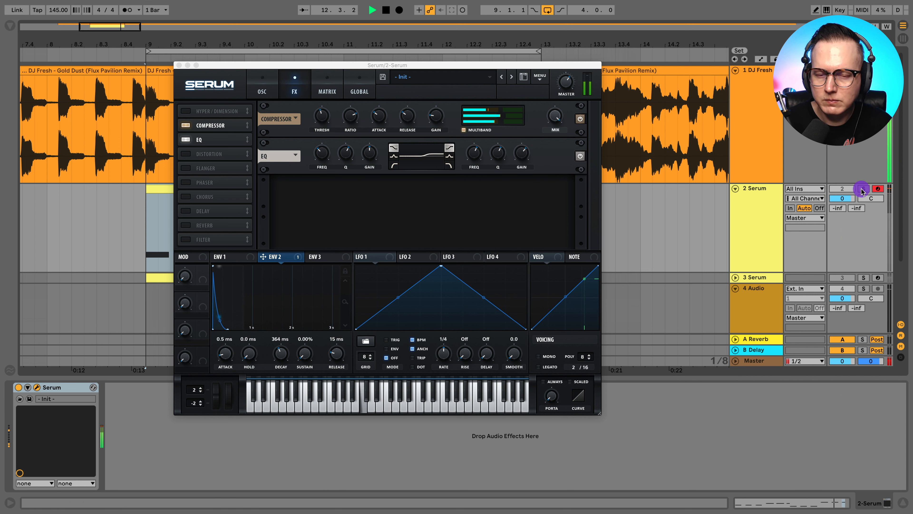
{"action": "left_click", "coordinate": [863, 188]}
Readjust the filter cutoff and resonance, toggling Serum's solo to compare the brightness with the reference track
{"action": "left_click", "coordinate": [262, 91]}
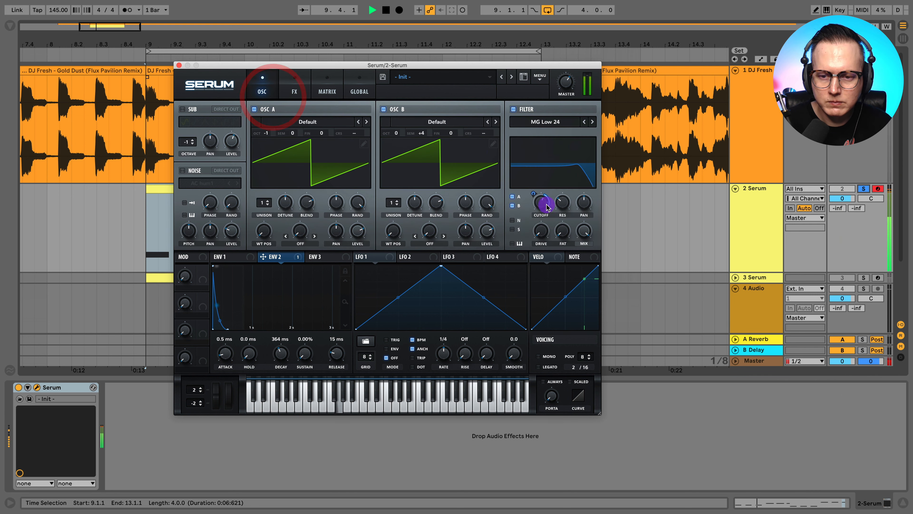
{"action": "left_click_drag", "start_coordinate": [545, 206], "coordinate": [561, 213]}
{"action": "left_click", "coordinate": [565, 211]}
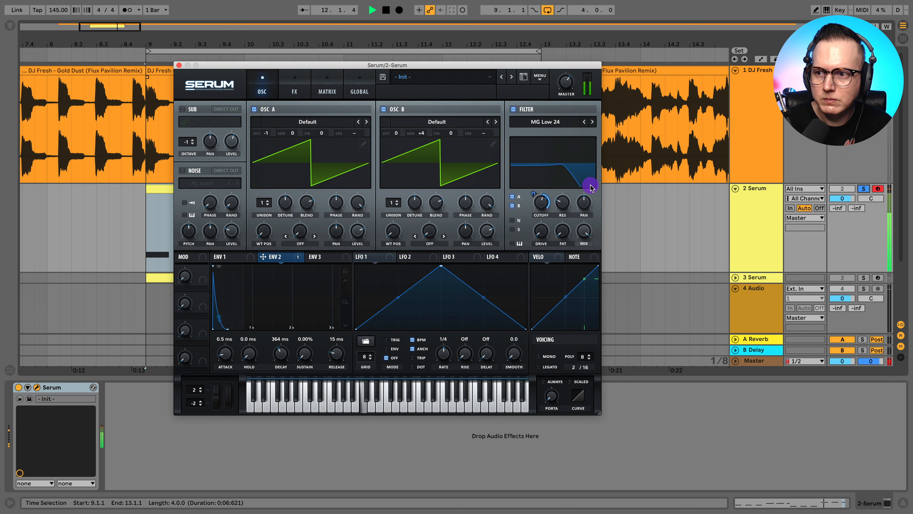
{"action": "left_click", "coordinate": [863, 189]}
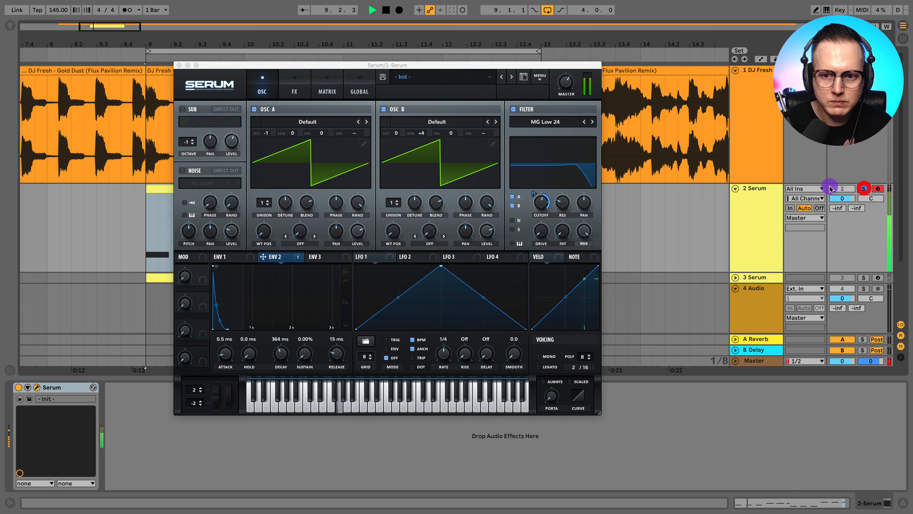
{"action": "left_click", "coordinate": [863, 189]}
{"action": "left_click_drag", "start_coordinate": [545, 203], "coordinate": [545, 194]}
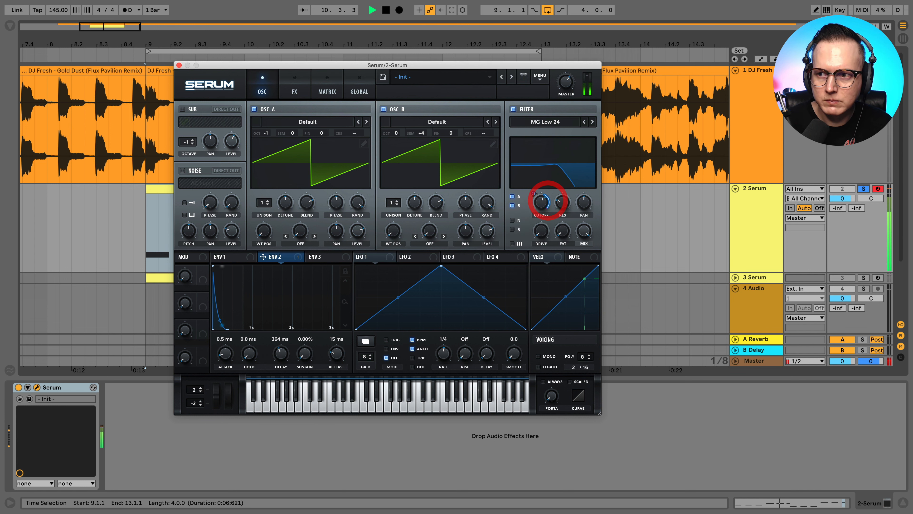
{"action": "left_click", "coordinate": [863, 189]}
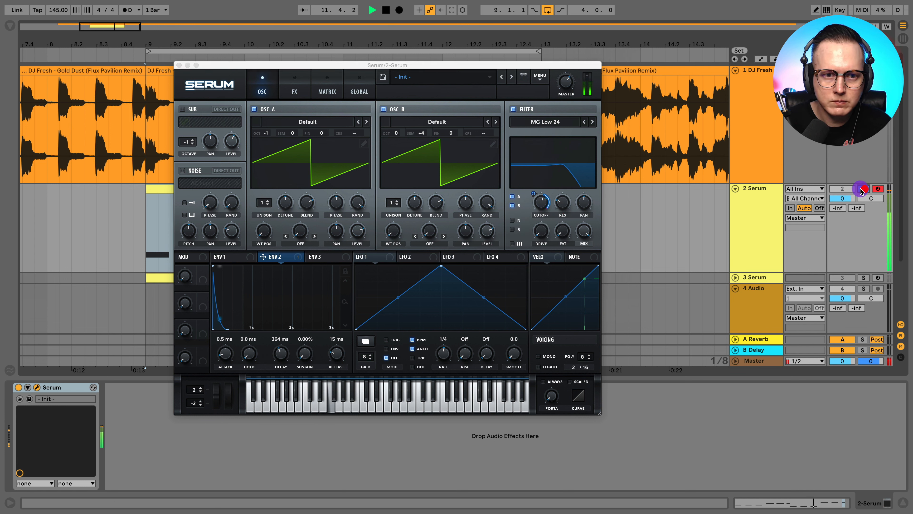
{"action": "left_click", "coordinate": [863, 189]}
Fine-tune the upper band levels of the multiband compressor and compare soloed Serum with the reference track
{"action": "left_click", "coordinate": [295, 88]}
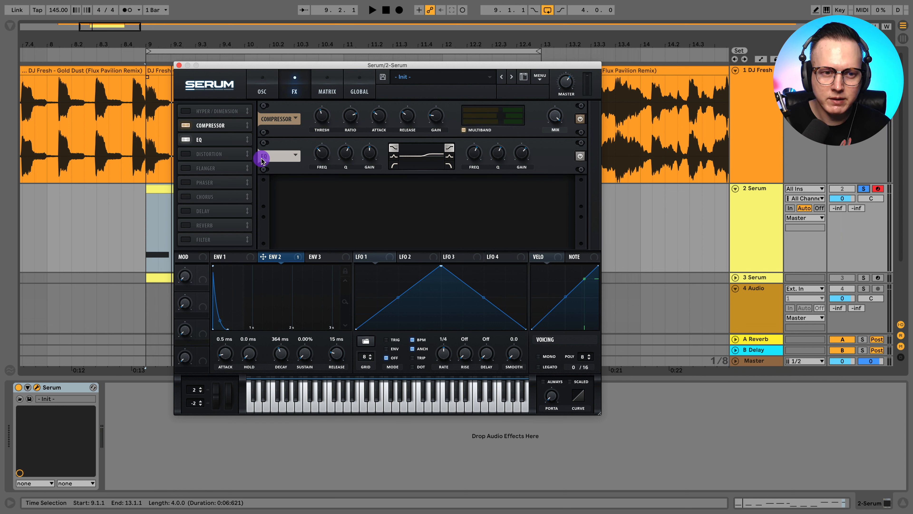
{"action": "left_click", "coordinate": [435, 119]}
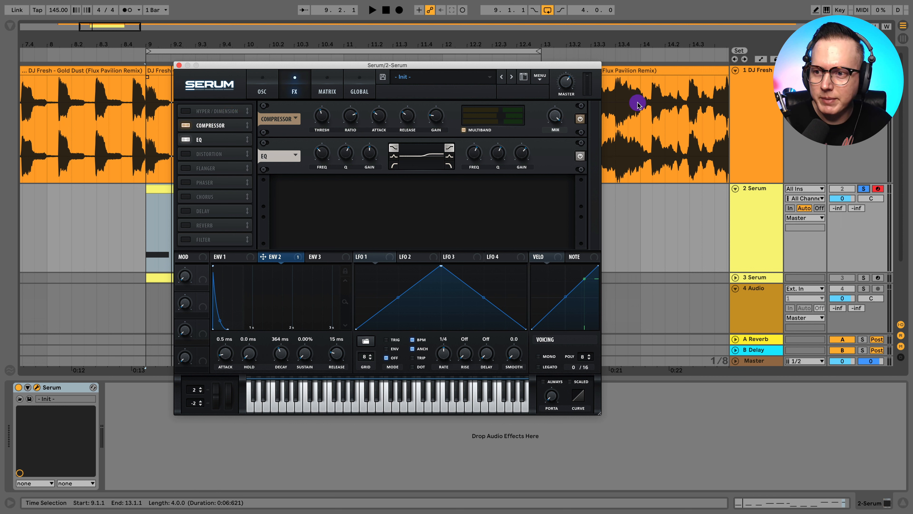
{"action": "key", "text": "space"}
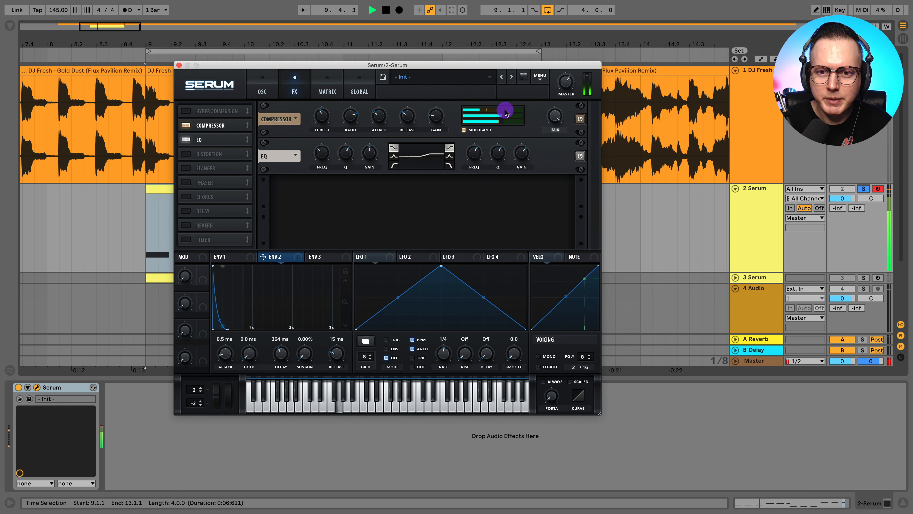
{"action": "key", "text": "space"}
{"action": "left_click_drag", "start_coordinate": [505, 112], "coordinate": [513, 111]}
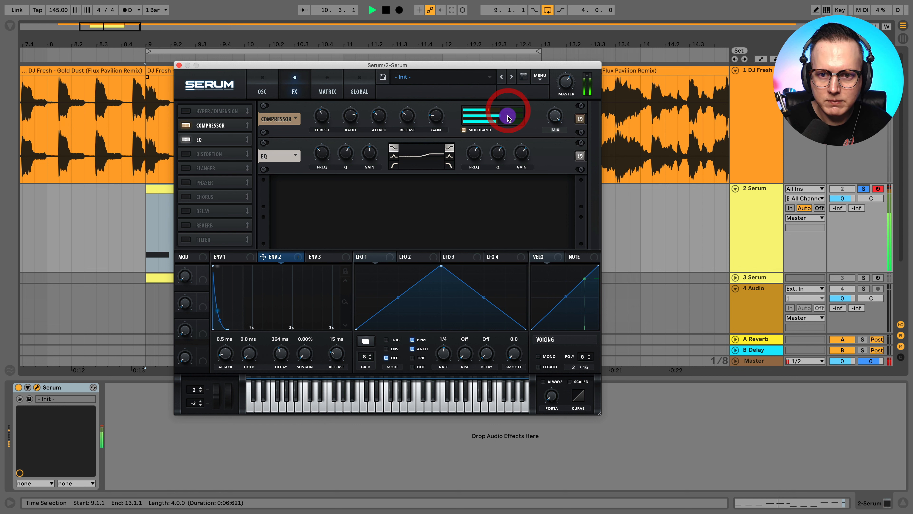
{"action": "left_click_drag", "start_coordinate": [503, 117], "coordinate": [504, 114]}
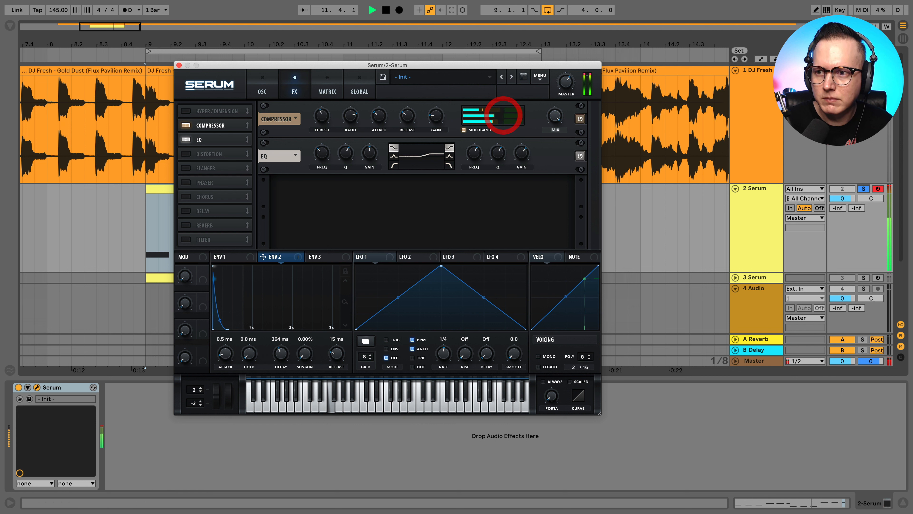
{"action": "left_click", "coordinate": [864, 189]}
{"action": "left_click", "coordinate": [863, 188]}
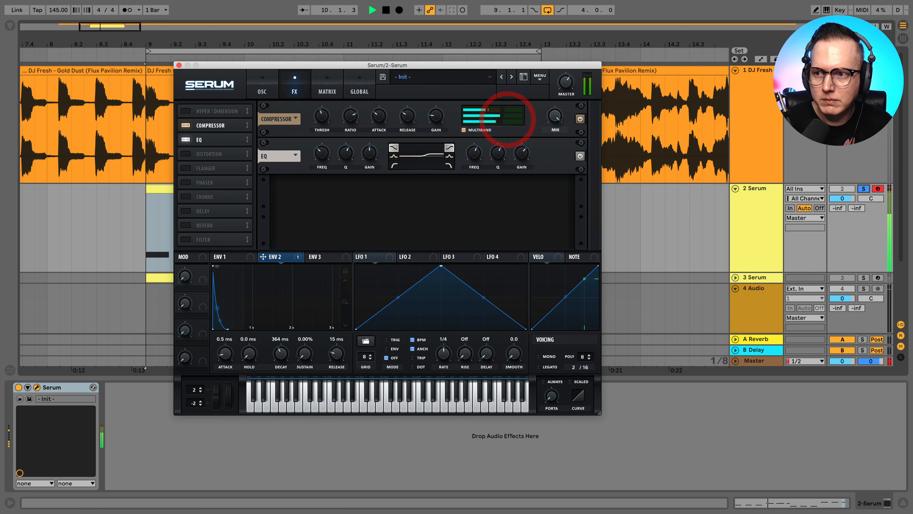
{"action": "left_click", "coordinate": [863, 70]}
{"action": "left_click", "coordinate": [864, 189]}
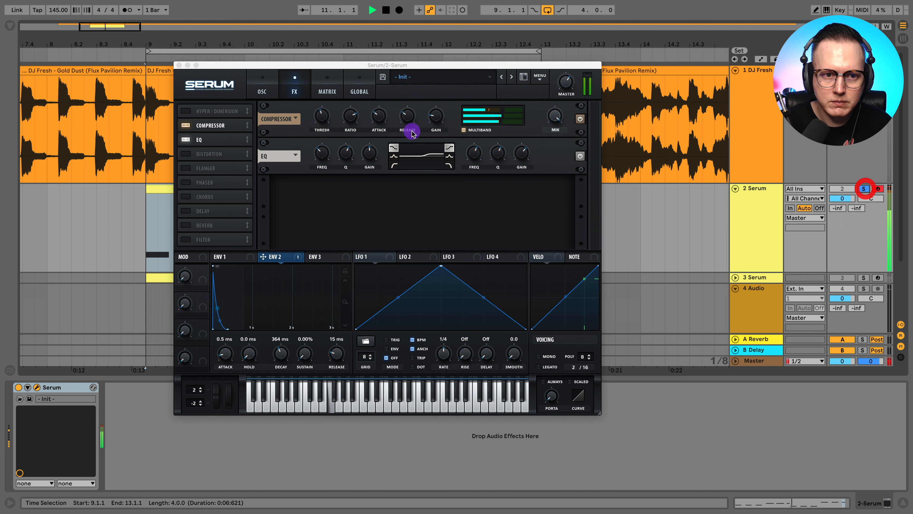
Audition the MG Low 12 filter type, return to MG Low 24 and readjust its resonance, drive and cutoff
{"action": "left_click", "coordinate": [262, 90]}
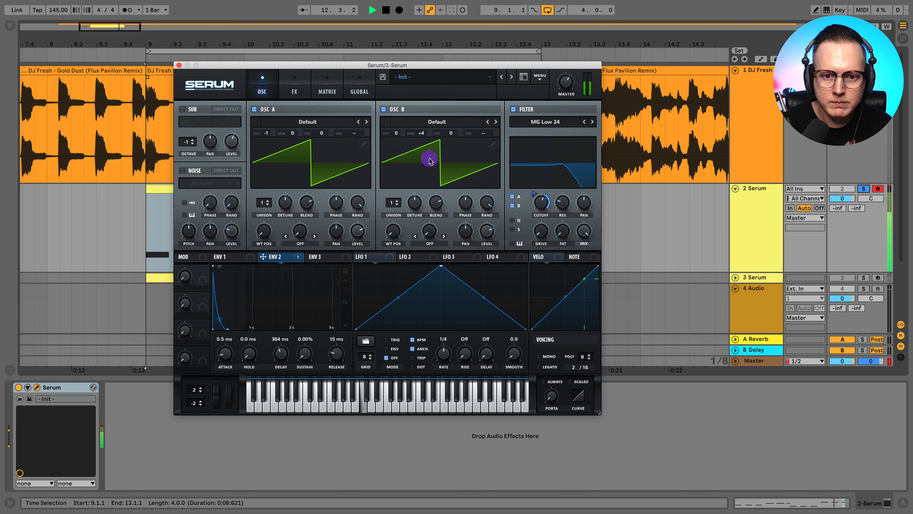
{"action": "left_click", "coordinate": [542, 202]}
{"action": "left_click", "coordinate": [583, 122]}
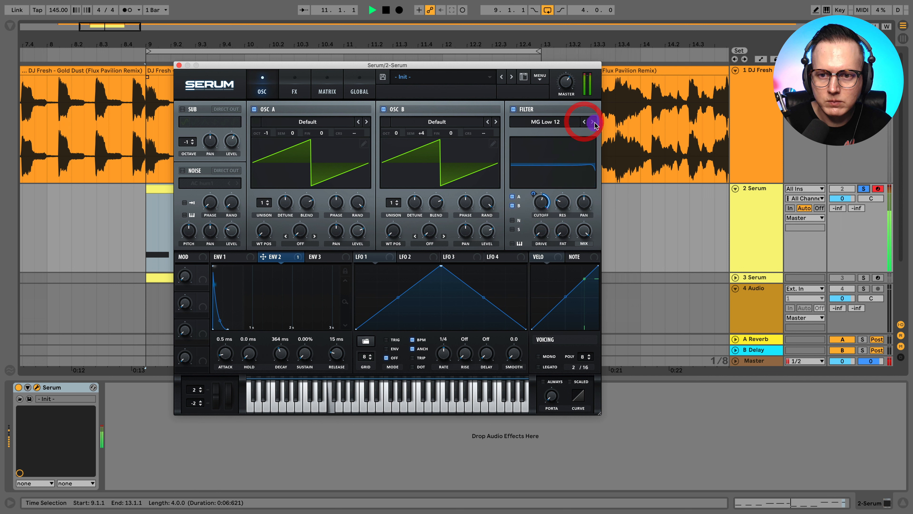
{"action": "left_click", "coordinate": [592, 122]}
{"action": "left_click", "coordinate": [561, 203]}
{"action": "left_click_drag", "start_coordinate": [560, 203], "coordinate": [541, 230]}
{"action": "left_click", "coordinate": [542, 232]}
{"action": "left_click_drag", "start_coordinate": [541, 203], "coordinate": [542, 208]}
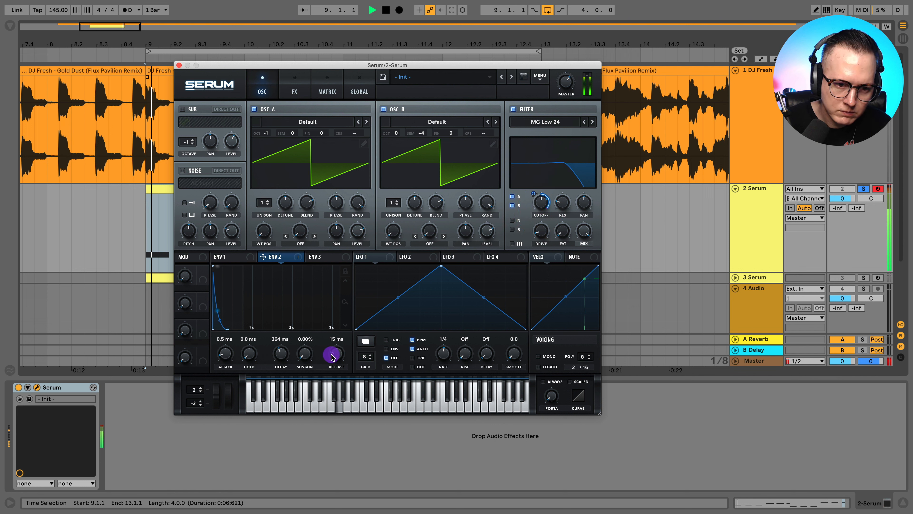
Set the ENV 1 release to 48 ms, enable mono voicing and compare the result with the reference track
{"action": "left_click", "coordinate": [226, 257]}
{"action": "left_click_drag", "start_coordinate": [336, 352], "coordinate": [340, 349]}
{"action": "left_click", "coordinate": [572, 362]}
{"action": "left_click", "coordinate": [549, 356]}
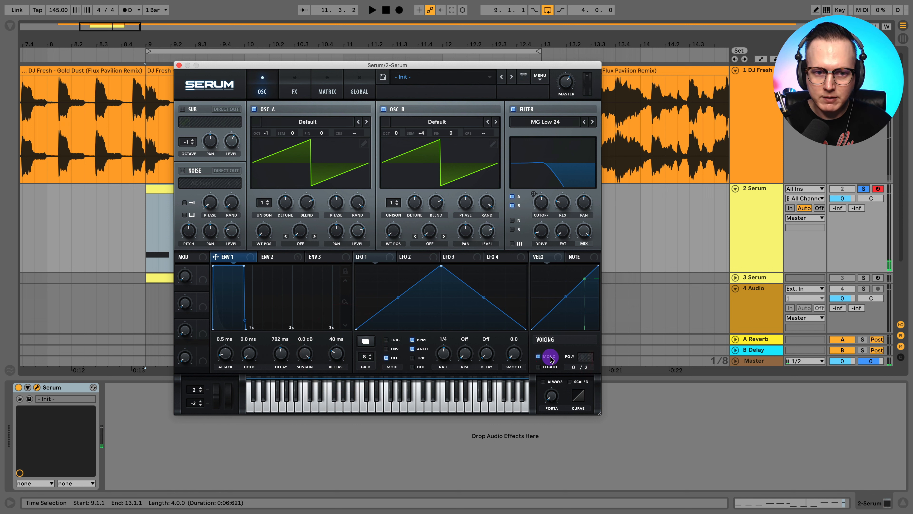
{"action": "key", "text": "space"}
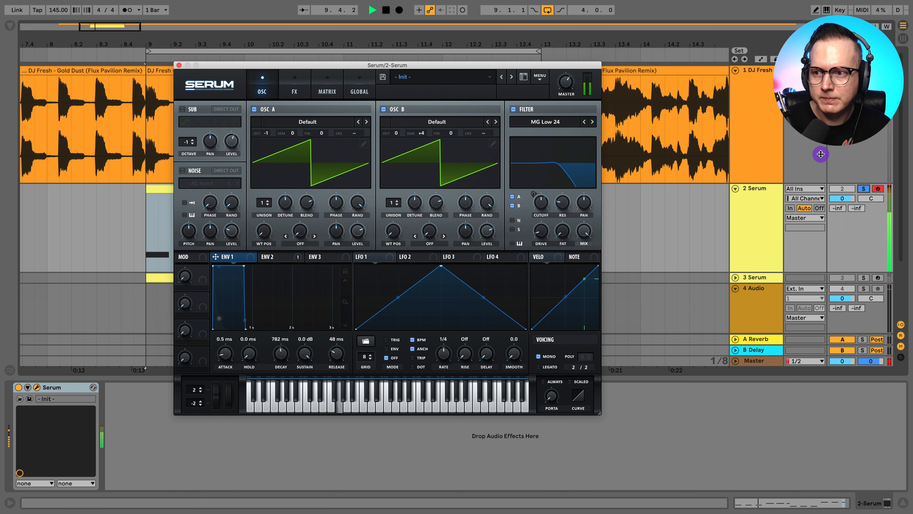
{"action": "left_click", "coordinate": [856, 194]}
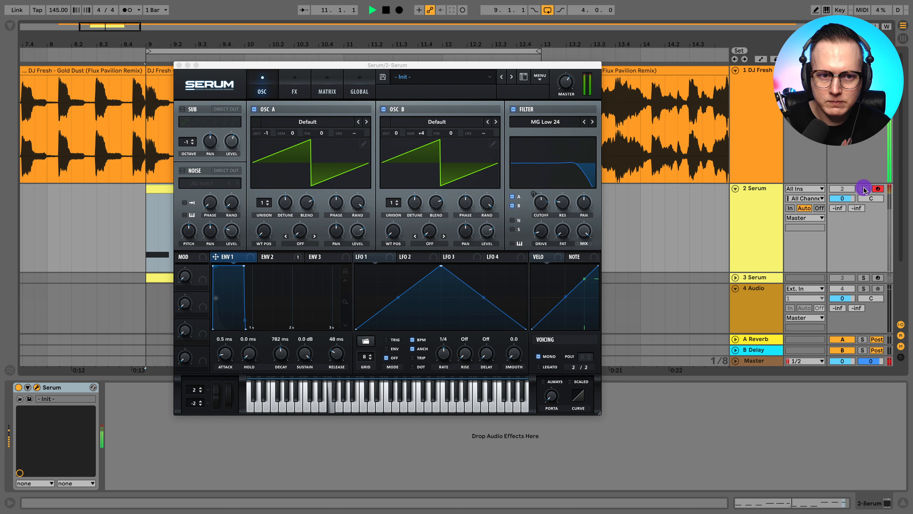
{"action": "left_click", "coordinate": [864, 189]}
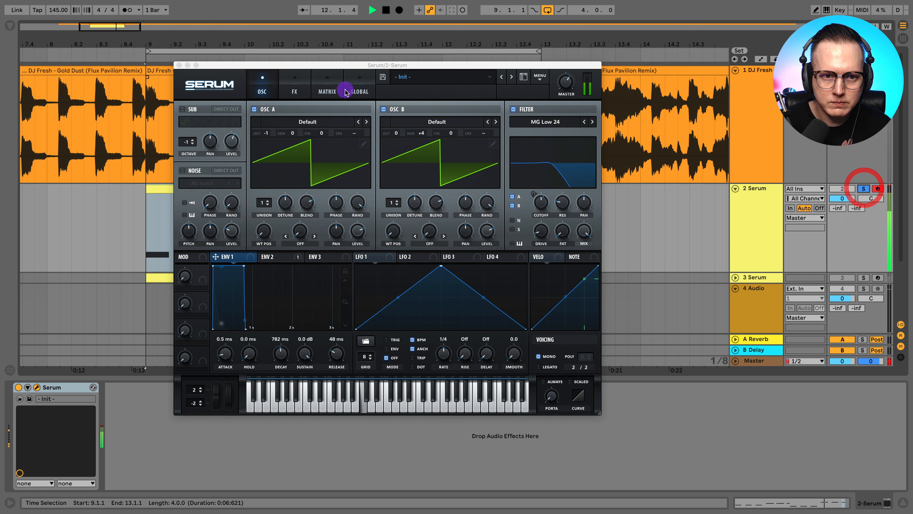
{"action": "key", "text": "space"}
Move the compressor to the start of the effects order and insert an enabled Tube distortion directly after it
{"action": "left_click", "coordinate": [293, 91]}
{"action": "left_click", "coordinate": [295, 115]}
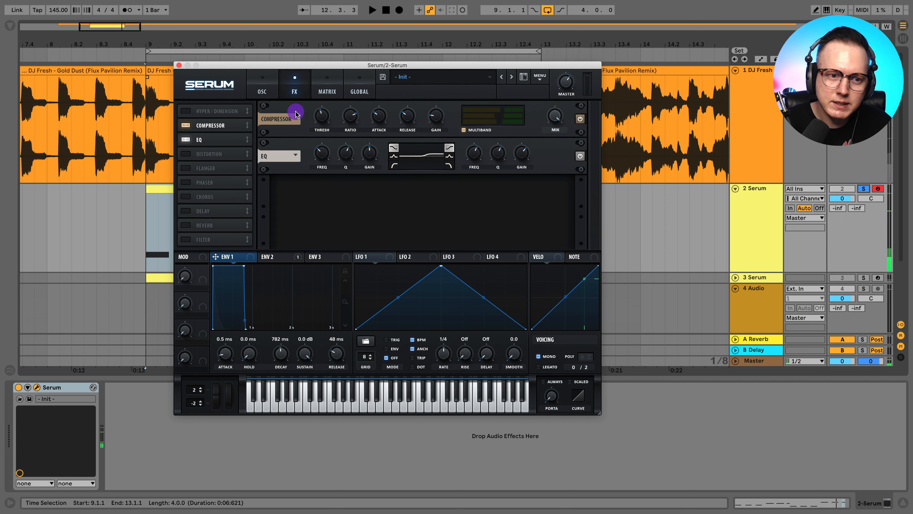
{"action": "left_click_drag", "start_coordinate": [219, 127], "coordinate": [222, 105]}
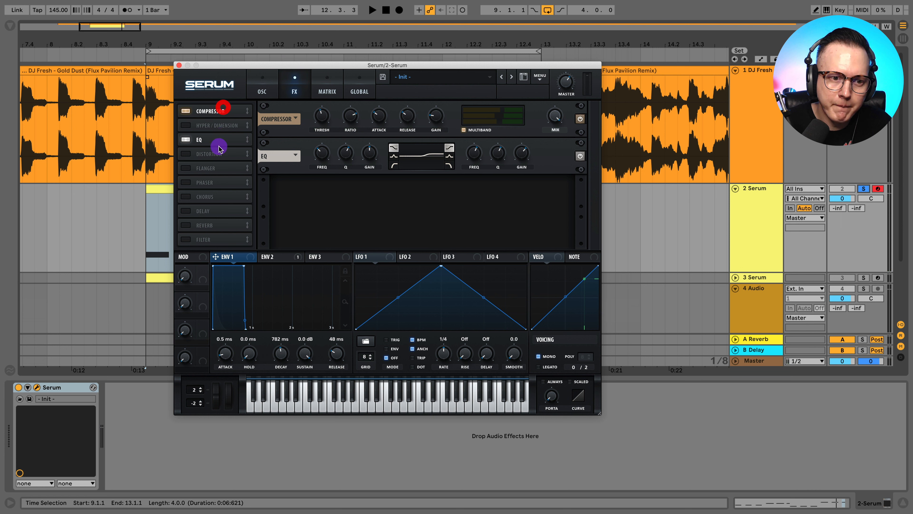
{"action": "left_click", "coordinate": [186, 153]}
{"action": "left_click_drag", "start_coordinate": [209, 153], "coordinate": [214, 127]}
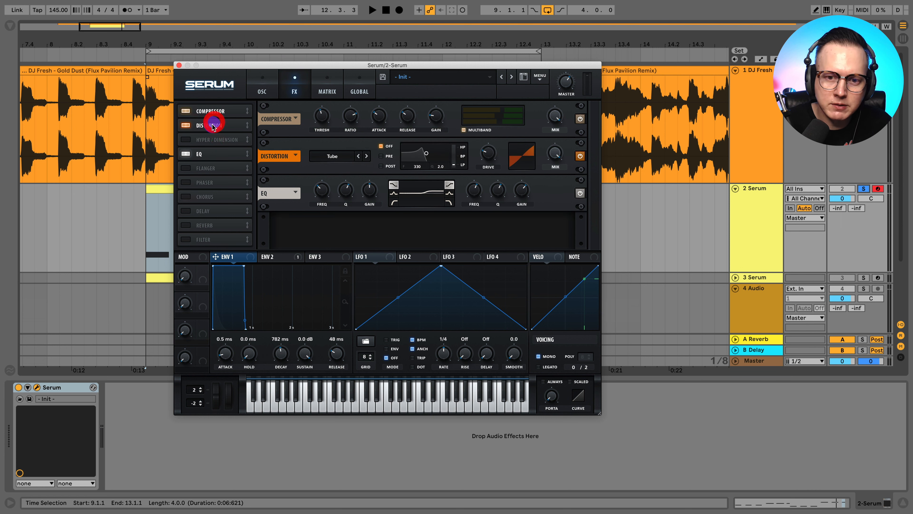
Lower the distortion mix, set its drive to 42% and move the distortion ahead of the compressor
{"action": "key", "text": "space"}
{"action": "left_click_drag", "start_coordinate": [548, 153], "coordinate": [552, 182]}
{"action": "mouse_move", "coordinate": [483, 159]}
{"action": "left_mouse_down"}
{"action": "mouse_move", "coordinate": [500, 118]}
{"action": "mouse_move", "coordinate": [496, 153]}
{"action": "left_mouse_up"}
{"action": "left_click", "coordinate": [863, 168]}
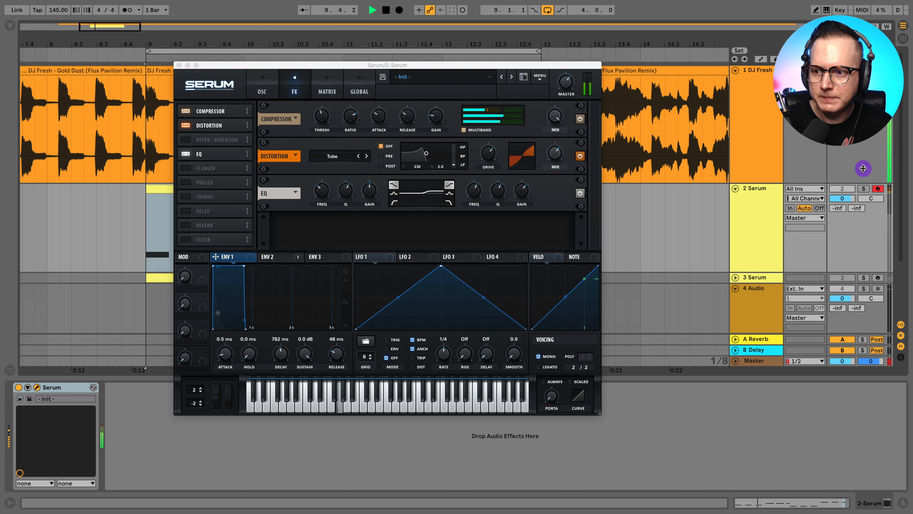
{"action": "left_click", "coordinate": [864, 188]}
{"action": "left_click_drag", "start_coordinate": [208, 125], "coordinate": [215, 109]}
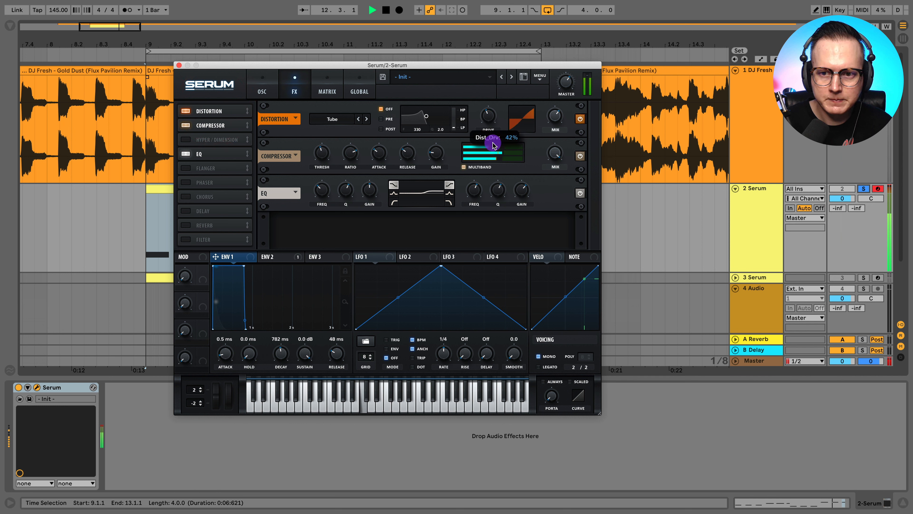
{"action": "left_click", "coordinate": [554, 133]}
Set Serum's master volume to 52% and expand the Master track
{"action": "left_click", "coordinate": [566, 89]}
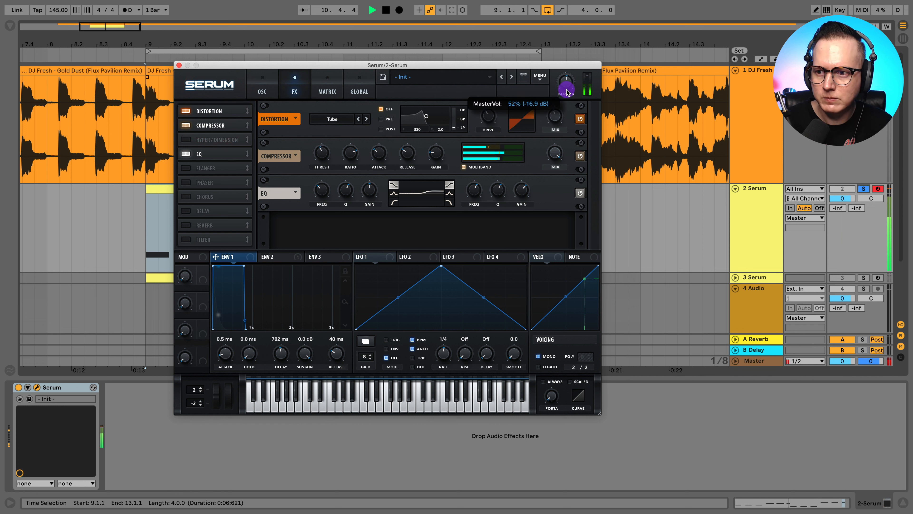
{"action": "left_click", "coordinate": [735, 362]}
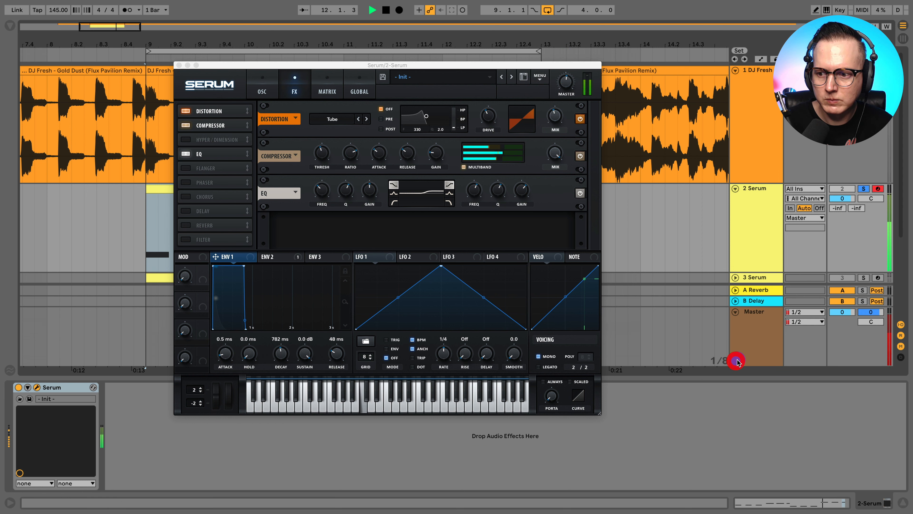
Adjust the distortion's mix and drive while comparing the Serum patch with the reference track
{"action": "left_click", "coordinate": [864, 189]}
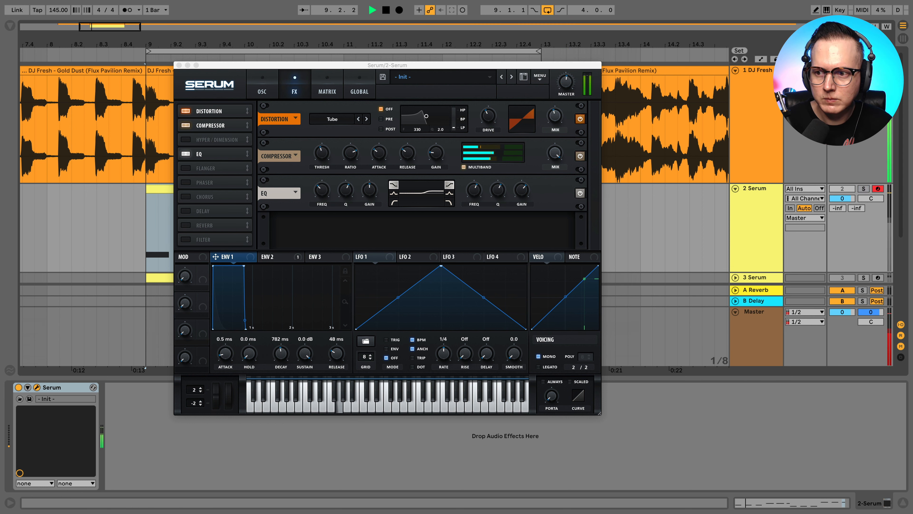
{"action": "left_click", "coordinate": [864, 188]}
{"action": "left_click", "coordinate": [555, 115]}
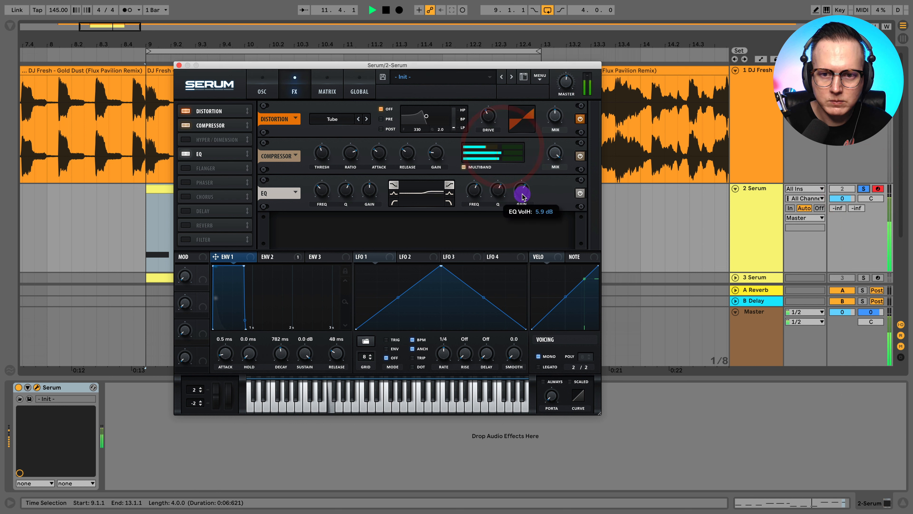
{"action": "mouse_move", "coordinate": [489, 115]}
{"action": "left_mouse_down"}
{"action": "mouse_move", "coordinate": [489, 132]}
{"action": "mouse_move", "coordinate": [501, 101]}
{"action": "mouse_move", "coordinate": [494, 107]}
{"action": "mouse_move", "coordinate": [504, 107]}
{"action": "left_mouse_up"}
{"action": "left_click", "coordinate": [861, 189]}
{"action": "left_click", "coordinate": [863, 189]}
{"action": "left_click", "coordinate": [863, 188]}
Move the compressor ahead of the distortion in the effects order and raise the distortion's drive and mix
{"action": "left_click_drag", "start_coordinate": [247, 125], "coordinate": [247, 110]}
{"action": "left_click_drag", "start_coordinate": [482, 160], "coordinate": [496, 153]}
{"action": "left_click_drag", "start_coordinate": [554, 153], "coordinate": [566, 142]}
Fine-tune the gain, Q and frequency of the EQ's high band and compare the patch with the reference track
{"action": "left_click_drag", "start_coordinate": [514, 190], "coordinate": [516, 188]}
{"action": "left_click_drag", "start_coordinate": [498, 190], "coordinate": [498, 193]}
{"action": "left_click_drag", "start_coordinate": [473, 189], "coordinate": [475, 195]}
{"action": "left_click", "coordinate": [864, 189]}
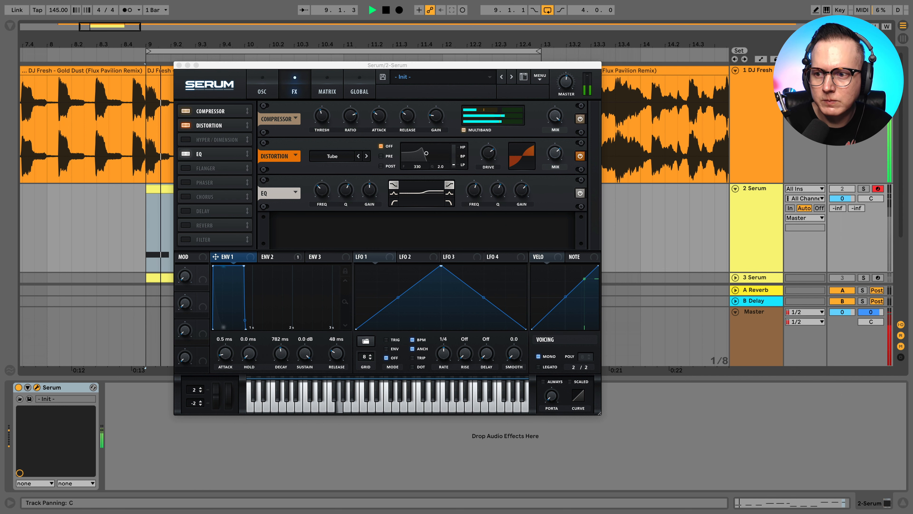
{"action": "left_click", "coordinate": [863, 188]}
{"action": "left_click", "coordinate": [864, 189]}
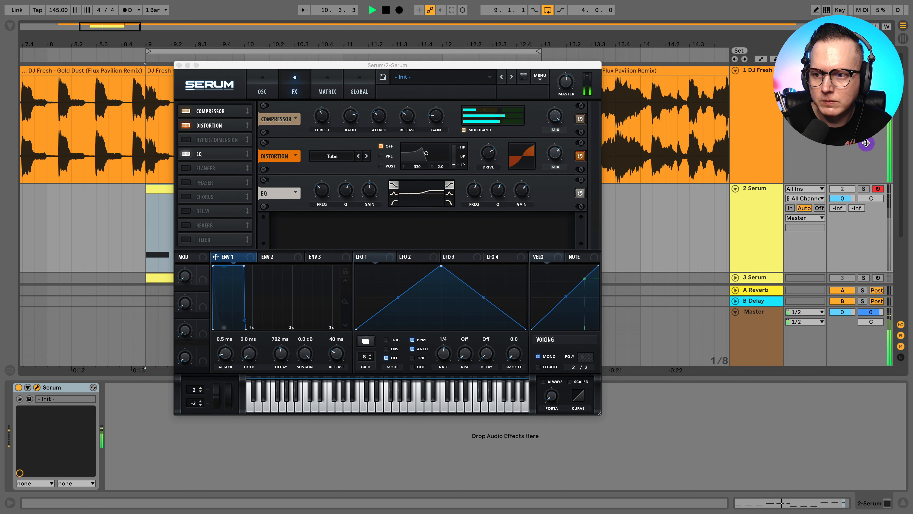
{"action": "left_click", "coordinate": [862, 189]}
Reduce the Tube distortion's drive and mix
{"action": "left_click", "coordinate": [490, 153]}
{"action": "left_click_drag", "start_coordinate": [560, 160], "coordinate": [552, 162]}
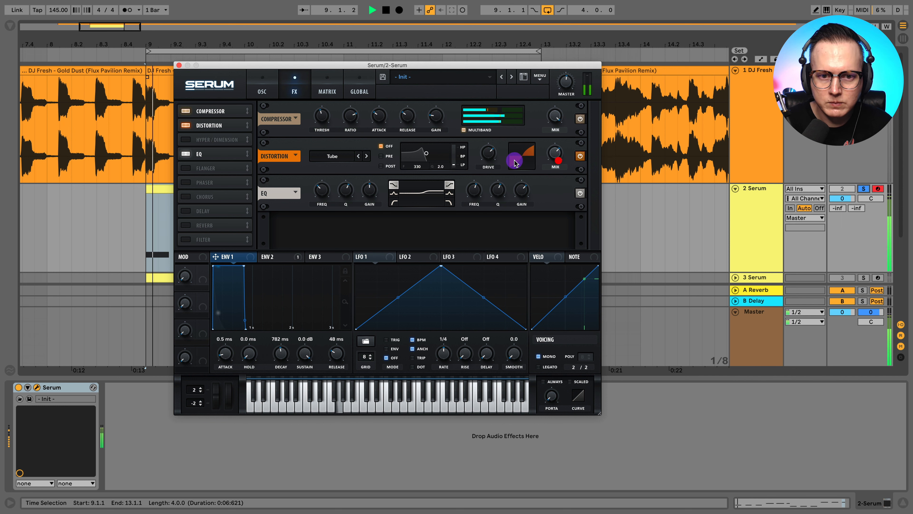
{"action": "left_click_drag", "start_coordinate": [486, 153], "coordinate": [487, 185]}
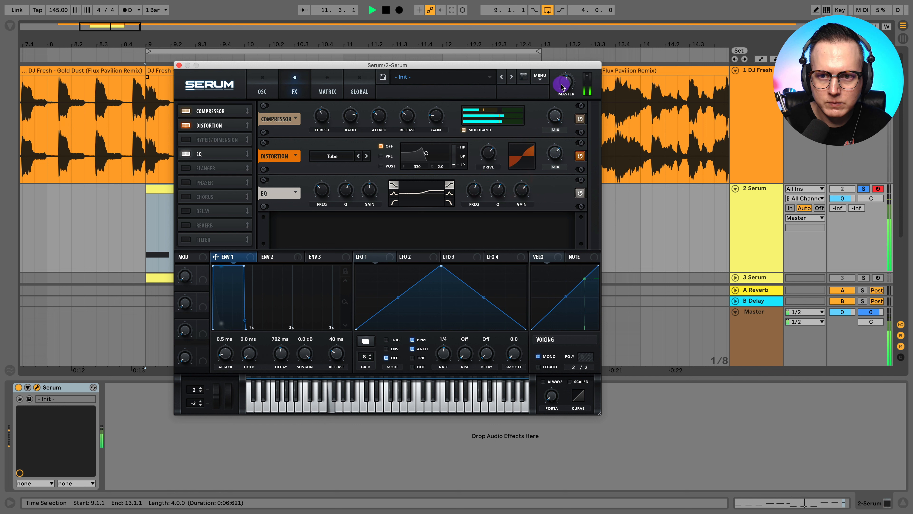
Fine-tune Serum's master volume to match the loudness of the reference track, comparing the two
{"action": "left_click", "coordinate": [568, 77]}
{"action": "left_click_drag", "start_coordinate": [572, 73], "coordinate": [577, 71]}
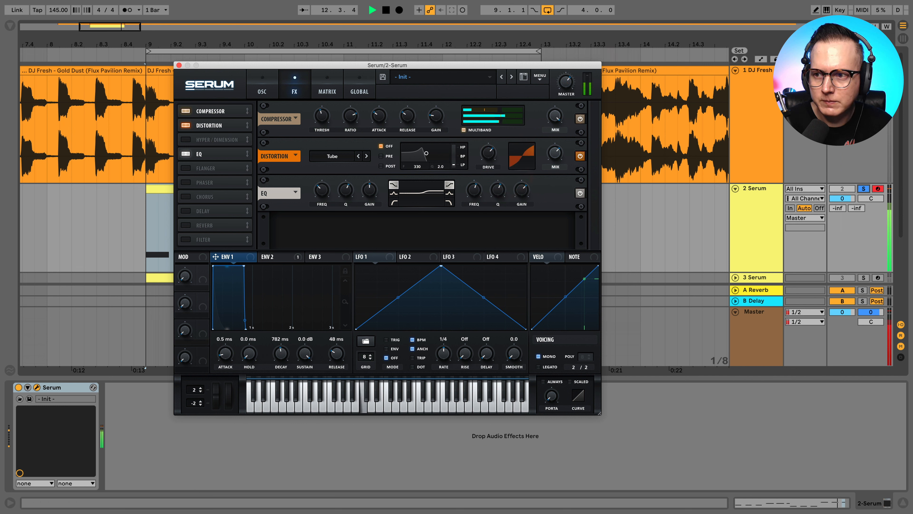
{"action": "left_click", "coordinate": [864, 189]}
{"action": "left_click", "coordinate": [864, 189]}
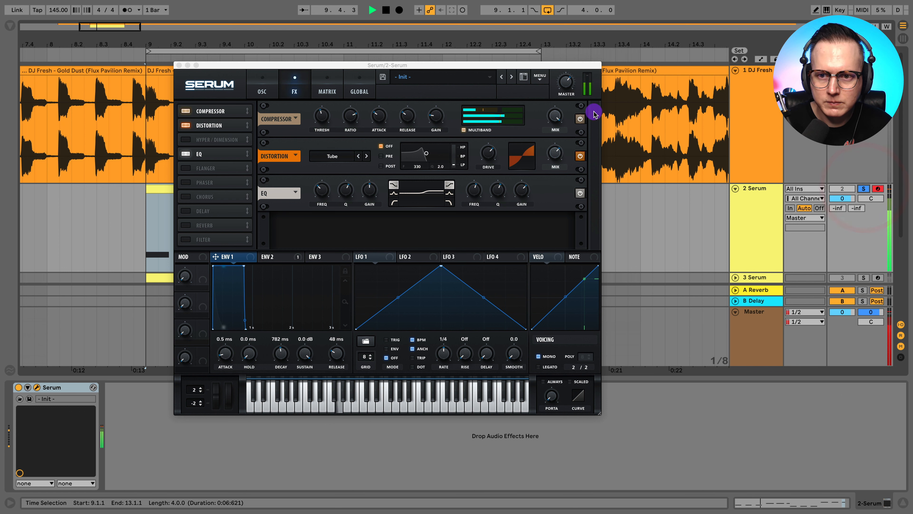
{"action": "left_click", "coordinate": [568, 83]}
{"action": "left_click_drag", "start_coordinate": [569, 88], "coordinate": [567, 89]}
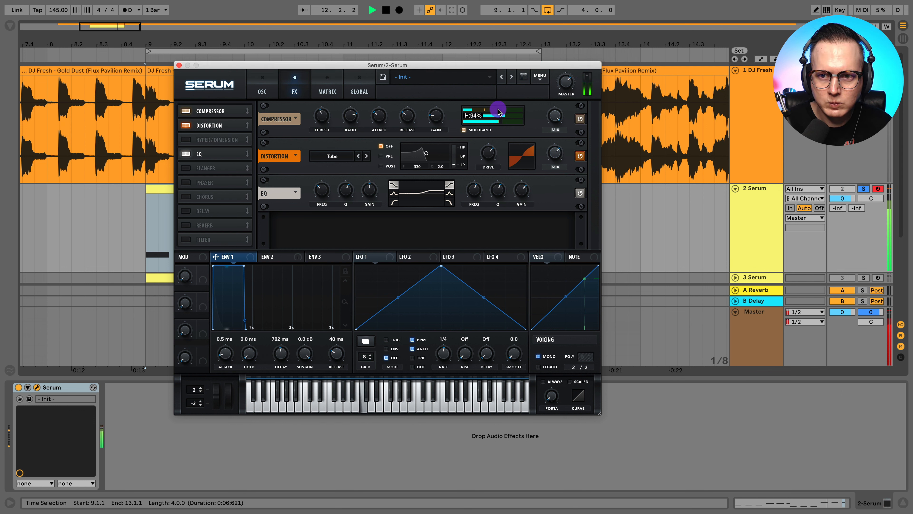
Fine-tune the resonance and cutoff of the MG Low 24 filter, comparing the patch with the reference track
{"action": "left_click", "coordinate": [262, 88]}
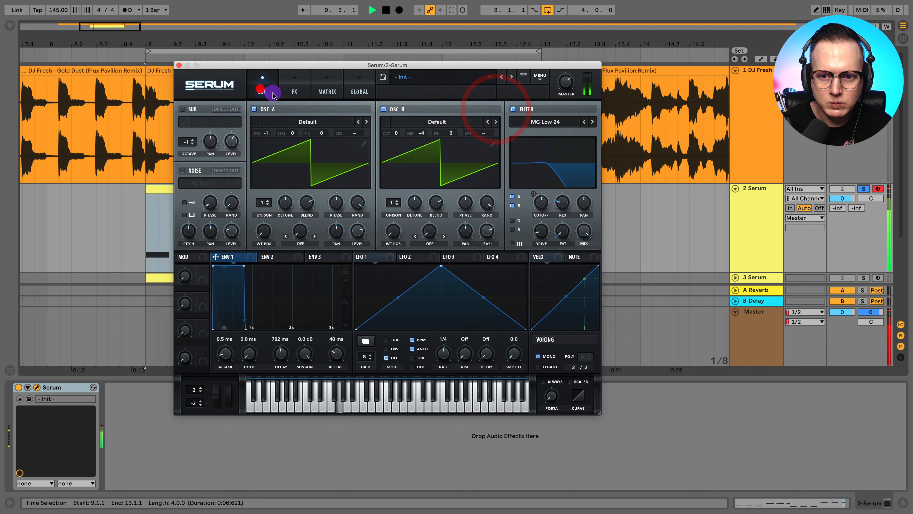
{"action": "left_click_drag", "start_coordinate": [563, 200], "coordinate": [565, 195]}
{"action": "left_click", "coordinate": [643, 192]}
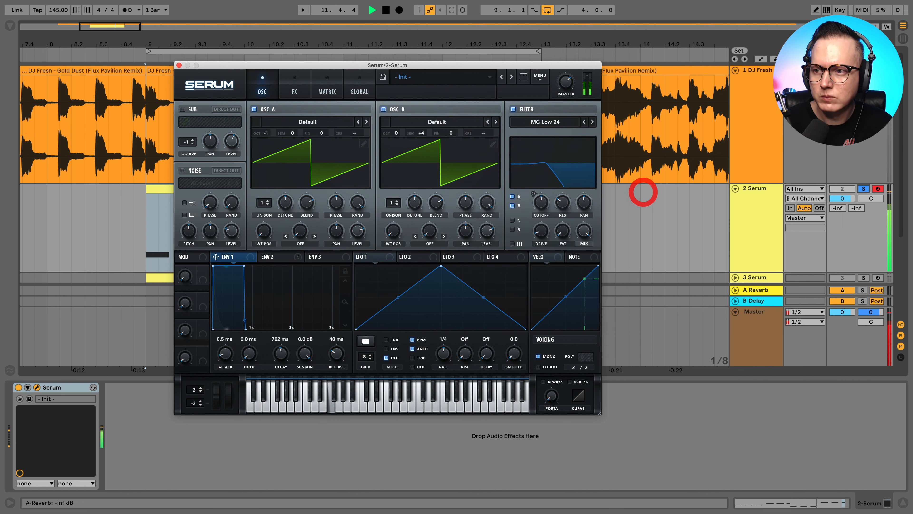
{"action": "left_click", "coordinate": [865, 189]}
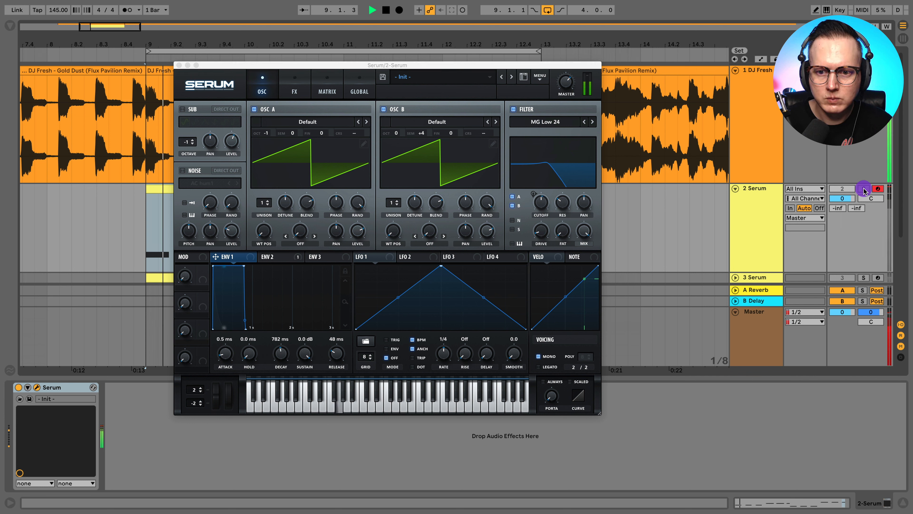
{"action": "left_click_drag", "start_coordinate": [541, 205], "coordinate": [541, 205]}
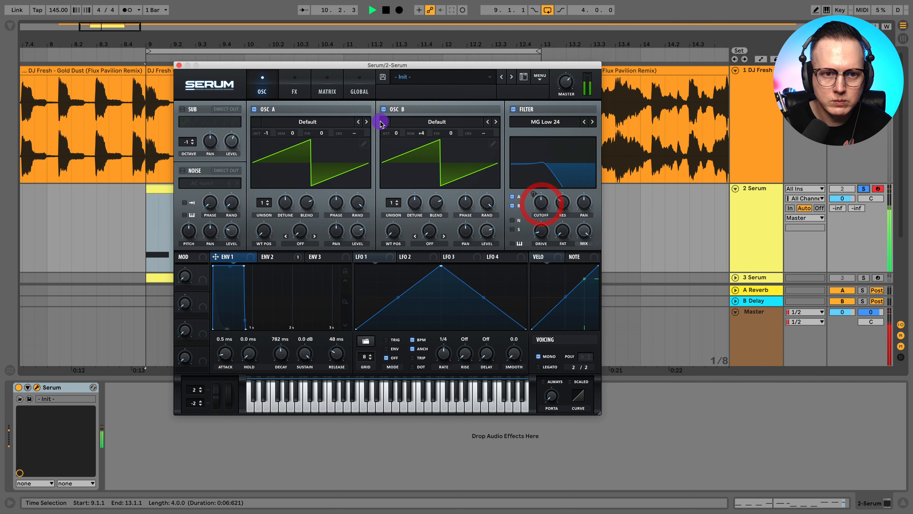
Compare the patch with the reference track and readjust the distortion's drive
{"action": "left_click", "coordinate": [297, 82]}
{"action": "left_click", "coordinate": [864, 189]}
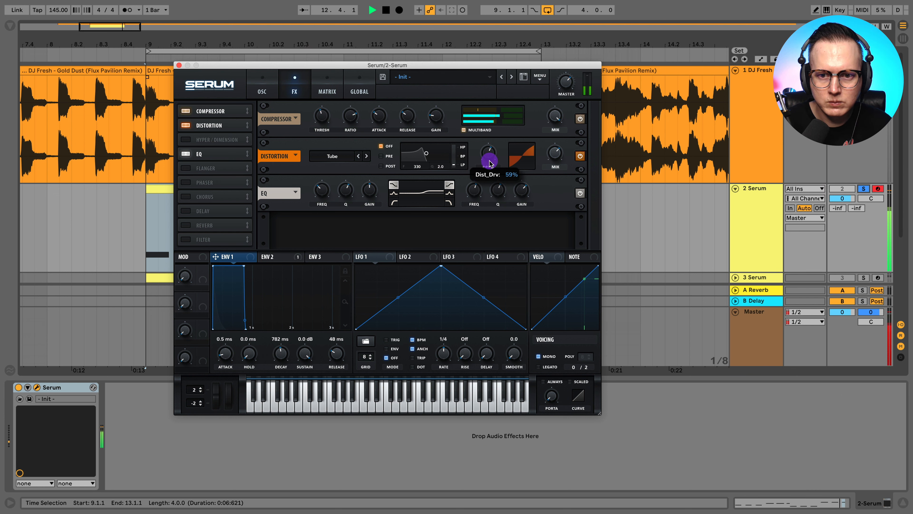
{"action": "left_click", "coordinate": [488, 153]}
Lower the filter cutoff and readjust the filter resonance by ear
{"action": "left_click", "coordinate": [259, 94]}
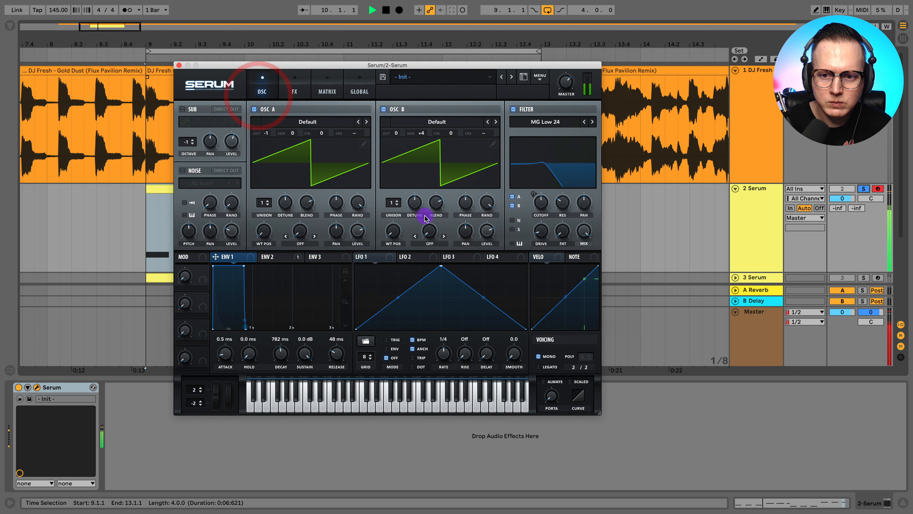
{"action": "left_click_drag", "start_coordinate": [542, 208], "coordinate": [579, 254]}
{"action": "left_click_drag", "start_coordinate": [565, 208], "coordinate": [567, 183]}
Set the ENV 2 decay to 462 ms and compare the patch with the reference track
{"action": "left_click", "coordinate": [267, 258]}
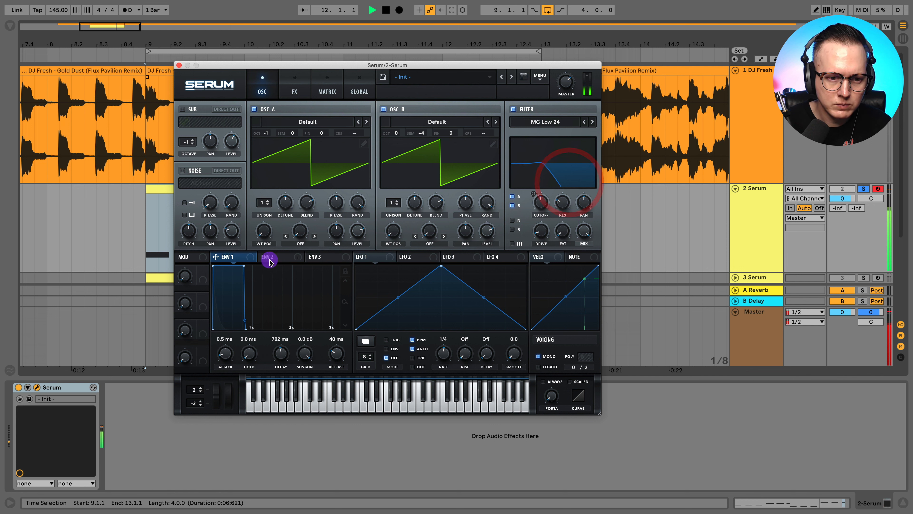
{"action": "left_click_drag", "start_coordinate": [291, 346], "coordinate": [291, 346]}
{"action": "mouse_move", "coordinate": [283, 353]}
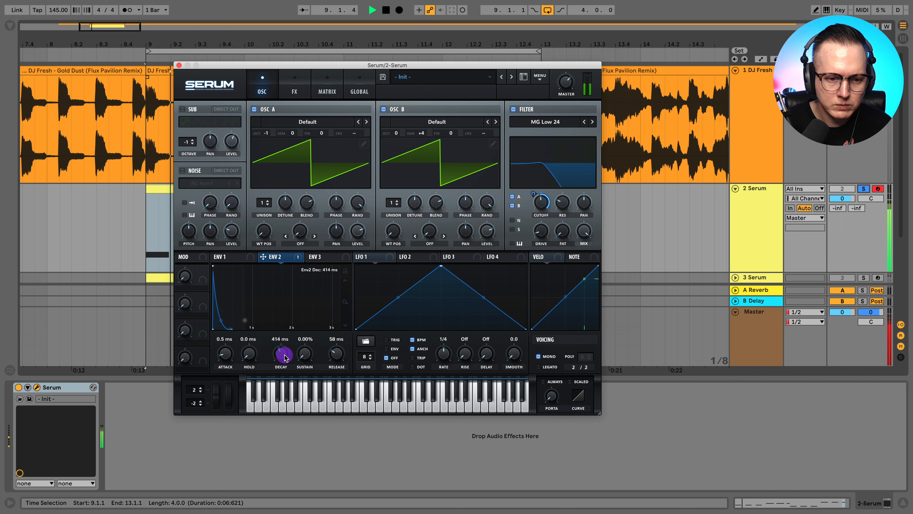
{"action": "left_click_drag", "start_coordinate": [286, 358], "coordinate": [286, 355]}
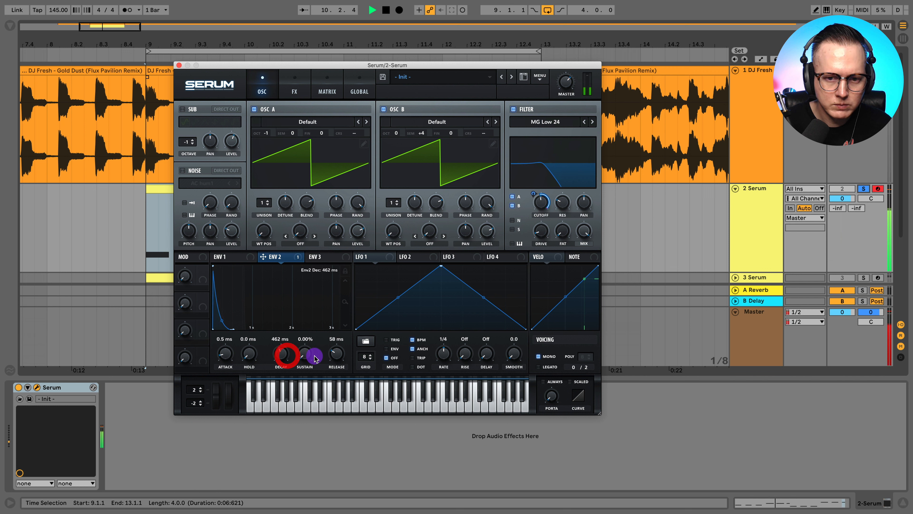
{"action": "left_click", "coordinate": [871, 189]}
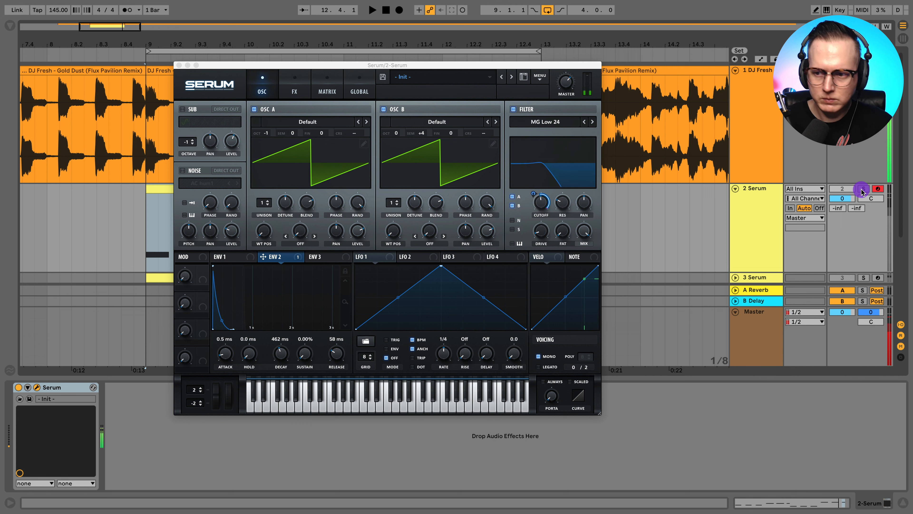
{"action": "left_click", "coordinate": [864, 189]}
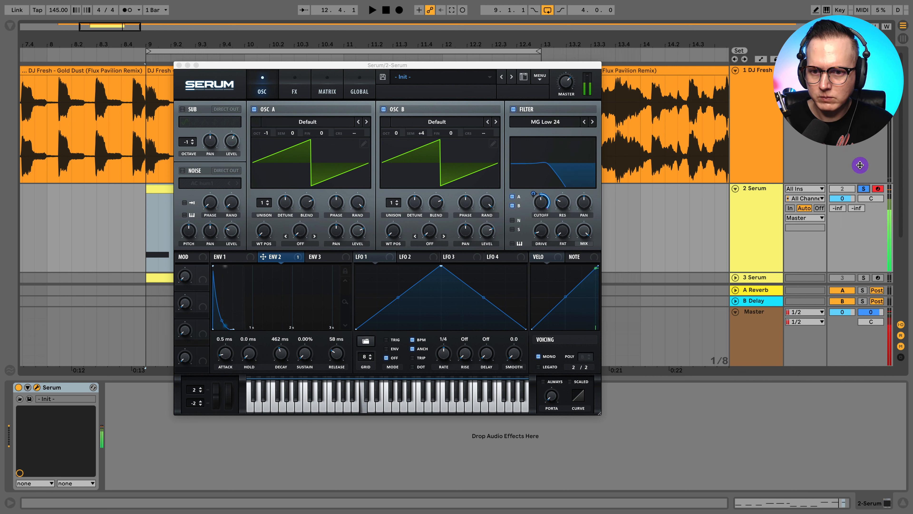
Fine-tune the filter resonance and Serum's master volume, checking both against the reference track
{"action": "mouse_move", "coordinate": [565, 209]}
{"action": "left_mouse_down"}
{"action": "mouse_move", "coordinate": [545, 201]}
{"action": "mouse_move", "coordinate": [563, 202]}
{"action": "left_mouse_up"}
{"action": "left_click", "coordinate": [727, 77]}
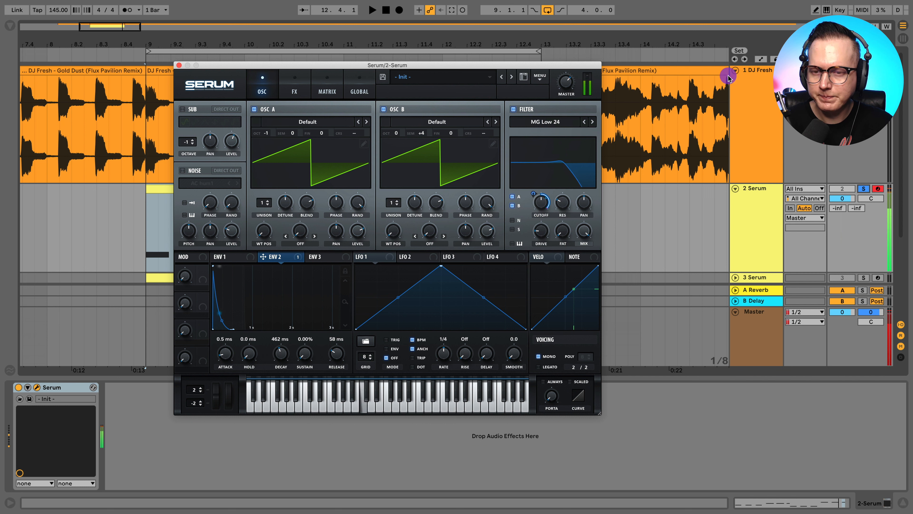
{"action": "left_click_drag", "start_coordinate": [562, 82], "coordinate": [563, 89]}
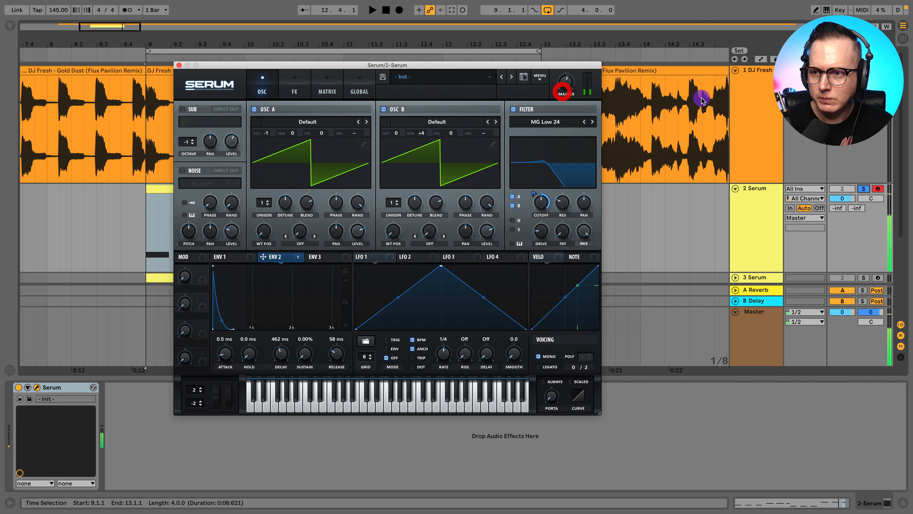
{"action": "key", "text": "space"}
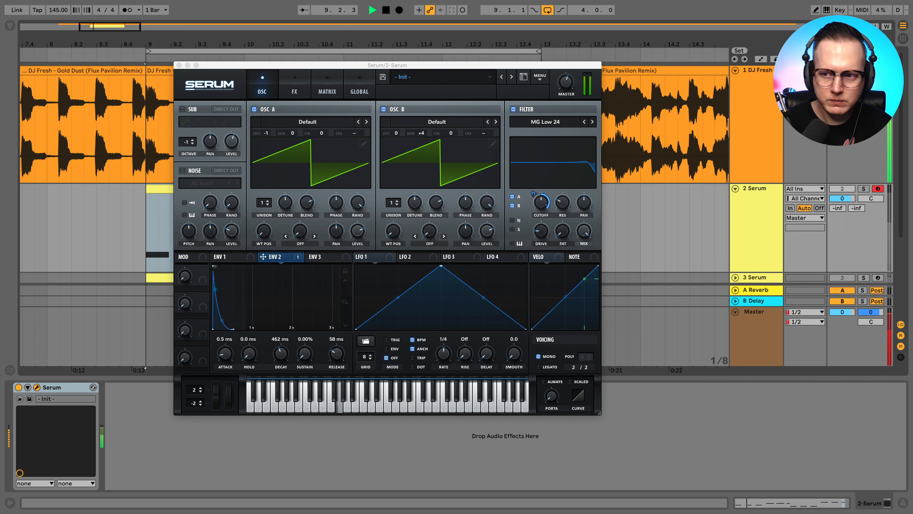
{"action": "left_click", "coordinate": [863, 189]}
{"action": "key", "text": "space"}
Set the ENV 2 decay to 437 ms, touch up the filter's resonance and cutoff, and compare with the reference
{"action": "left_click", "coordinate": [323, 234]}
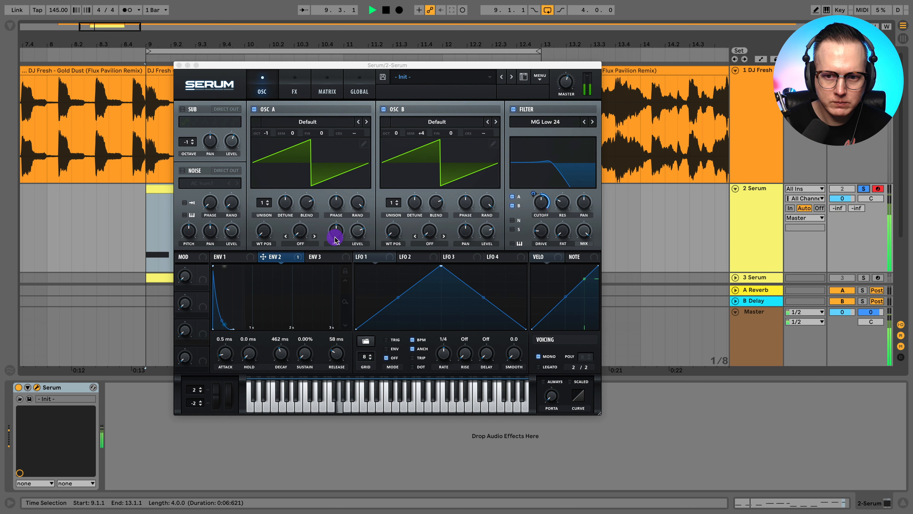
{"action": "left_click_drag", "start_coordinate": [569, 215], "coordinate": [563, 207]}
{"action": "left_click", "coordinate": [282, 353]}
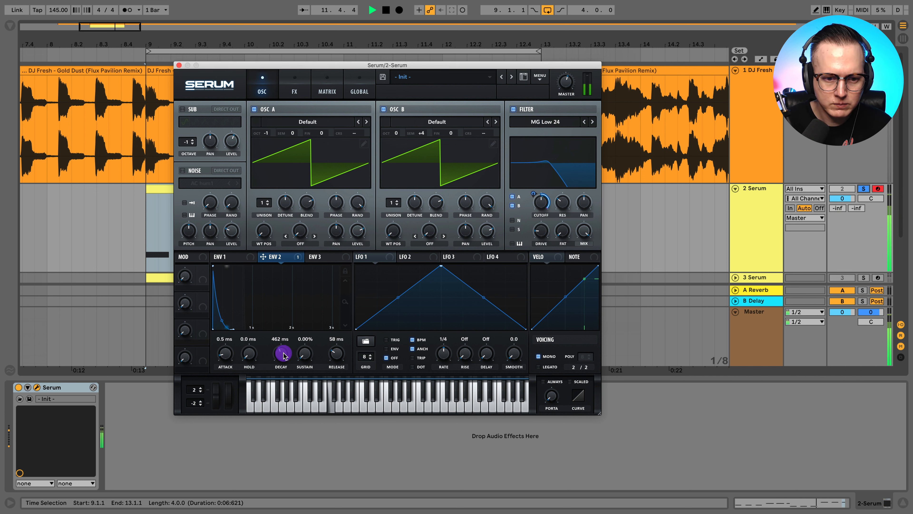
{"action": "left_click", "coordinate": [541, 205]}
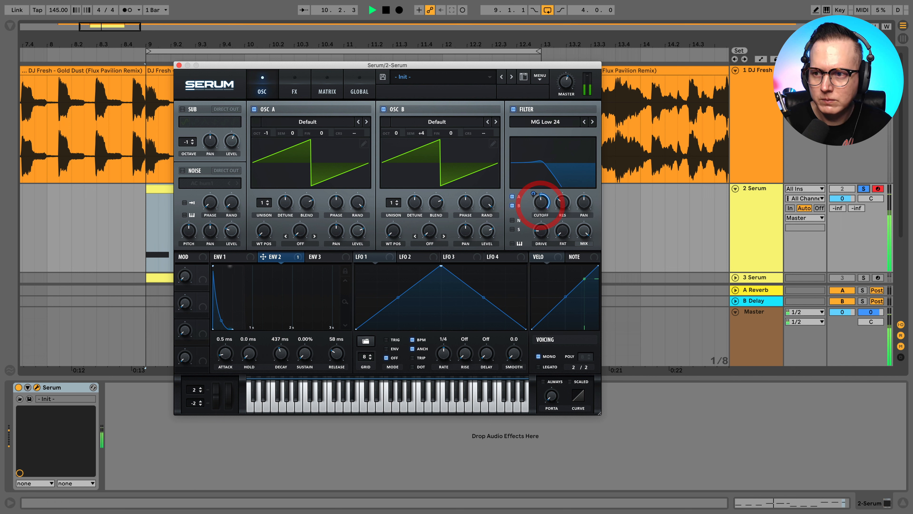
{"action": "left_click", "coordinate": [863, 189]}
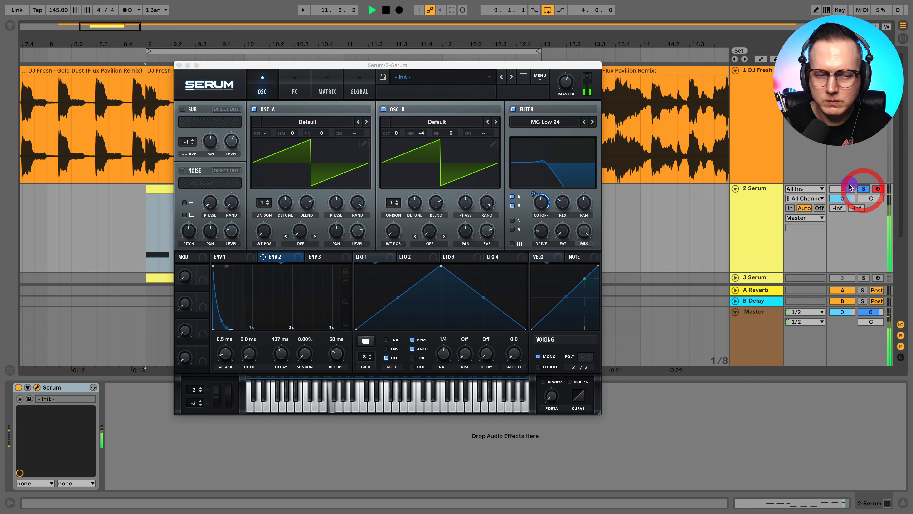
Lengthen the ENV 1 release slightly and display ENV 2 again
{"action": "left_click", "coordinate": [221, 256]}
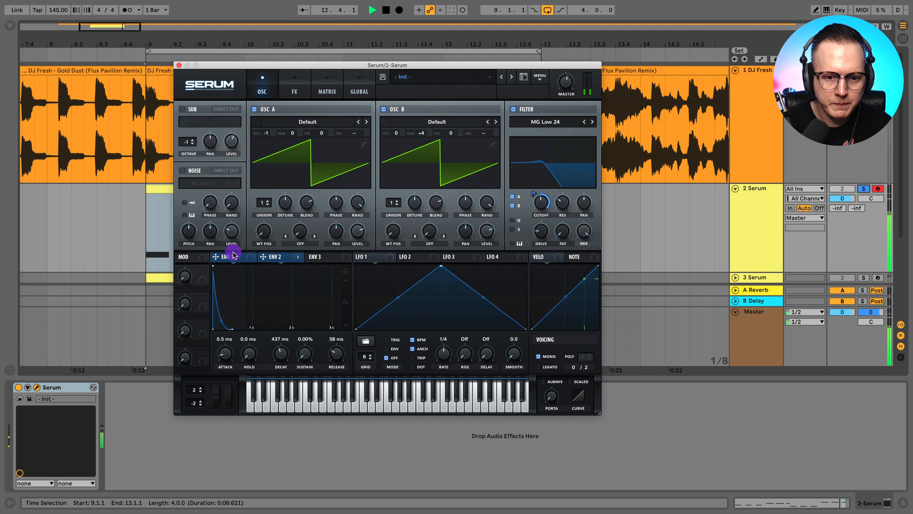
{"action": "left_click_drag", "start_coordinate": [337, 355], "coordinate": [337, 352]}
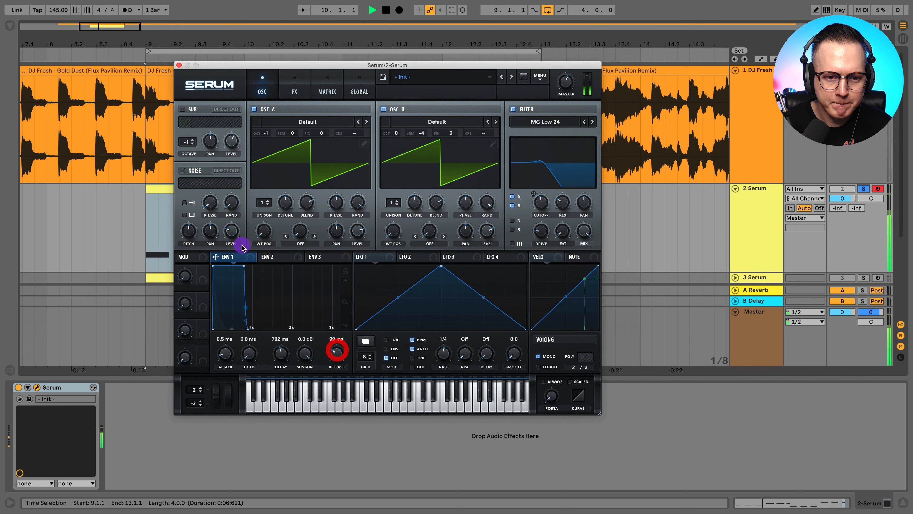
{"action": "left_click", "coordinate": [275, 256]}
Compare the patch with the reference track and rework the Tube distortion's drive amount
{"action": "left_click", "coordinate": [294, 90]}
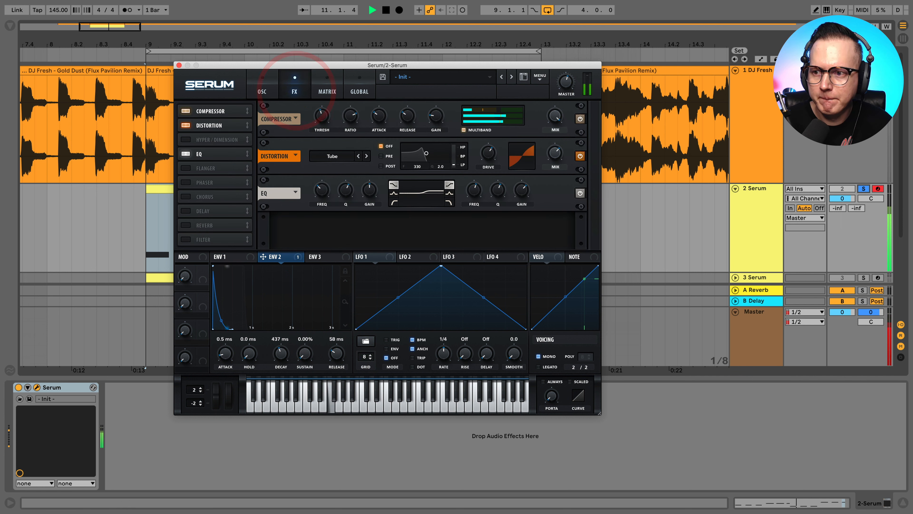
{"action": "left_click", "coordinate": [863, 188]}
{"action": "left_click", "coordinate": [863, 189]}
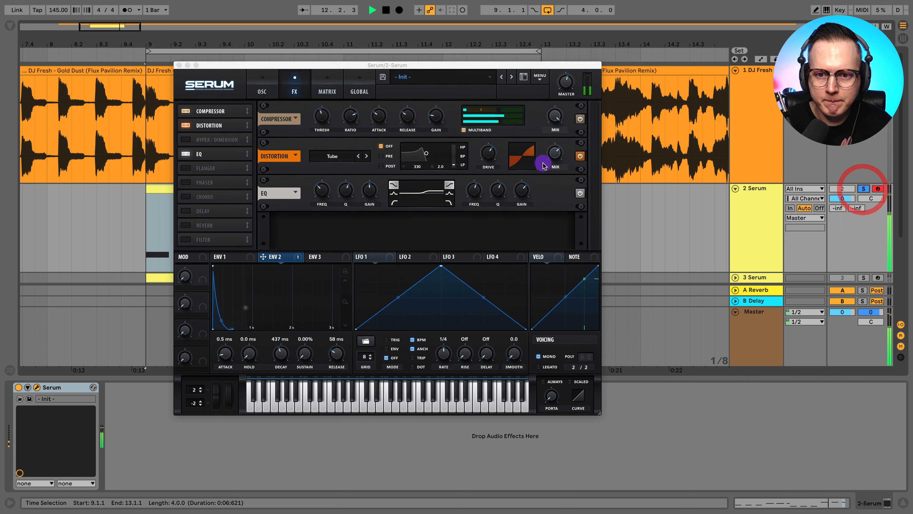
{"action": "left_click", "coordinate": [485, 157]}
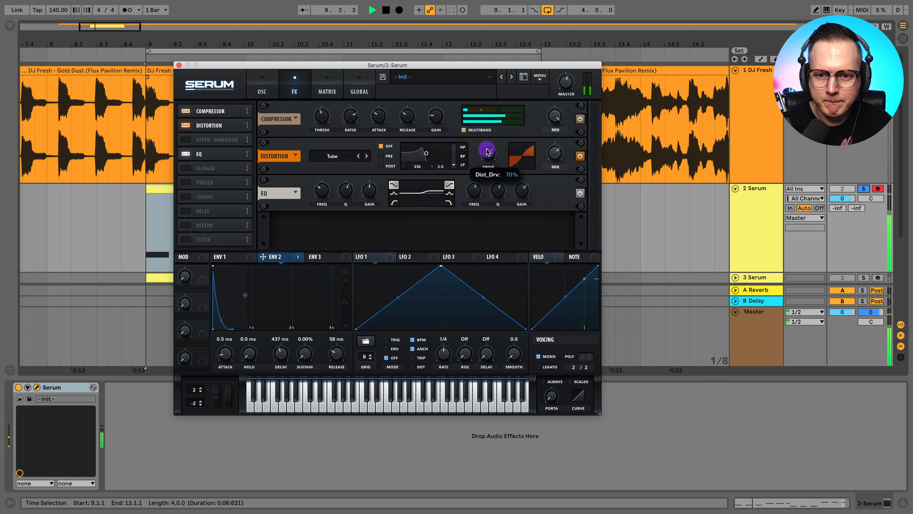
{"action": "left_click_drag", "start_coordinate": [489, 143], "coordinate": [489, 160]}
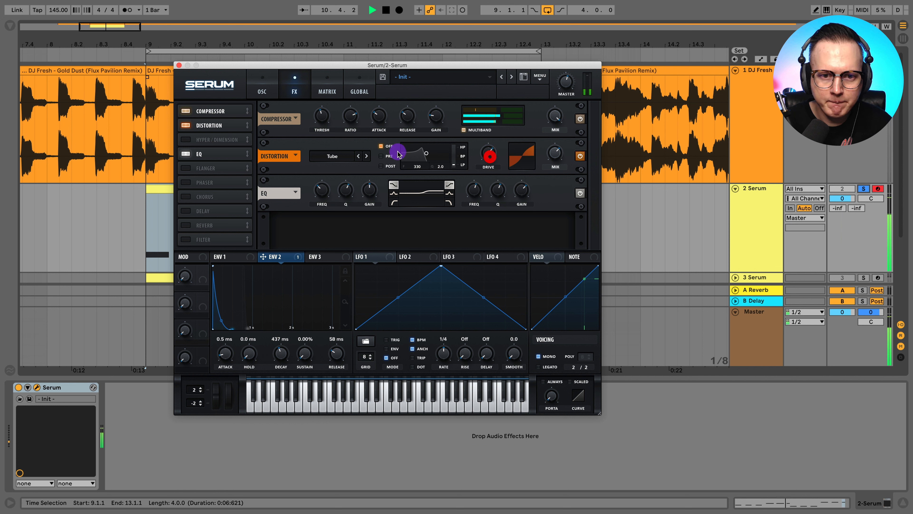
Change the distortion type to SoftClip, set its mix to 68% and compare with the reference track
{"action": "left_click", "coordinate": [365, 156]}
{"action": "left_click", "coordinate": [555, 153]}
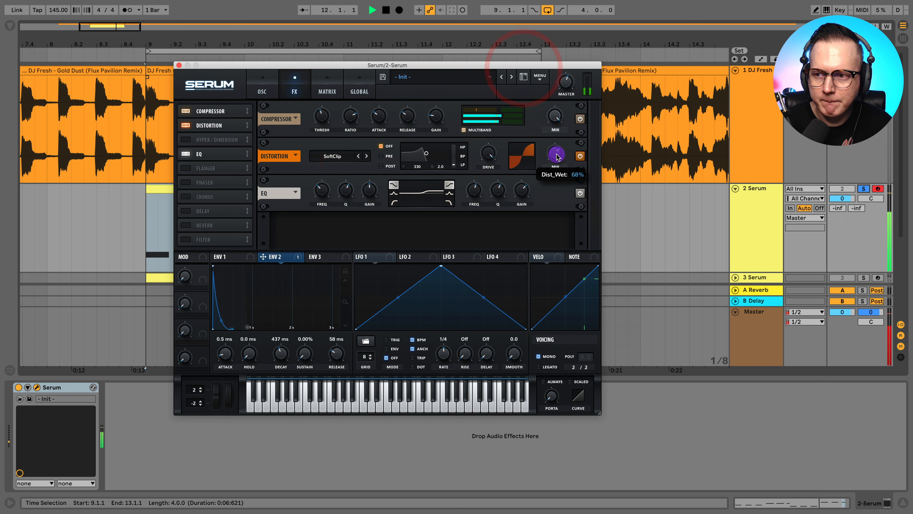
{"action": "left_click", "coordinate": [864, 188]}
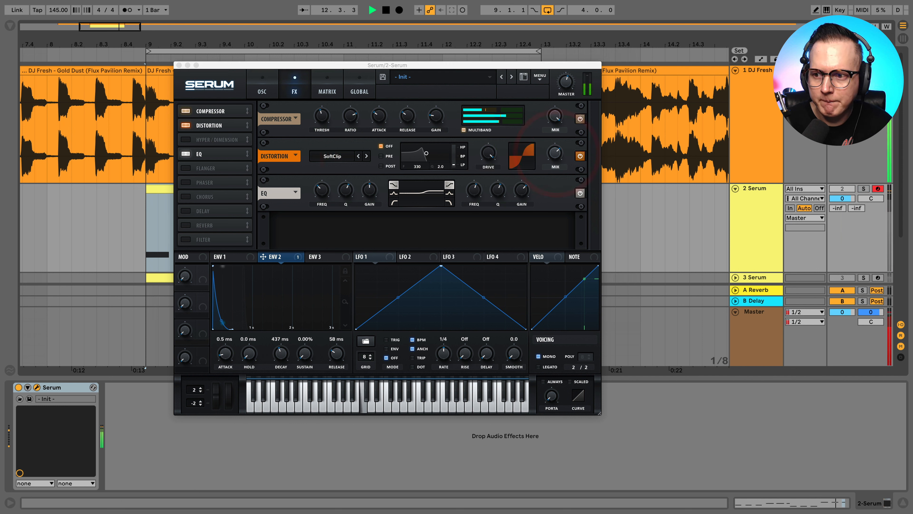
Try the SoftClip distortion ahead of the compressor with about 38% drive and a reworked mix, and compare with the reference track
{"action": "left_click", "coordinate": [864, 189]}
{"action": "left_click_drag", "start_coordinate": [214, 126], "coordinate": [216, 106]}
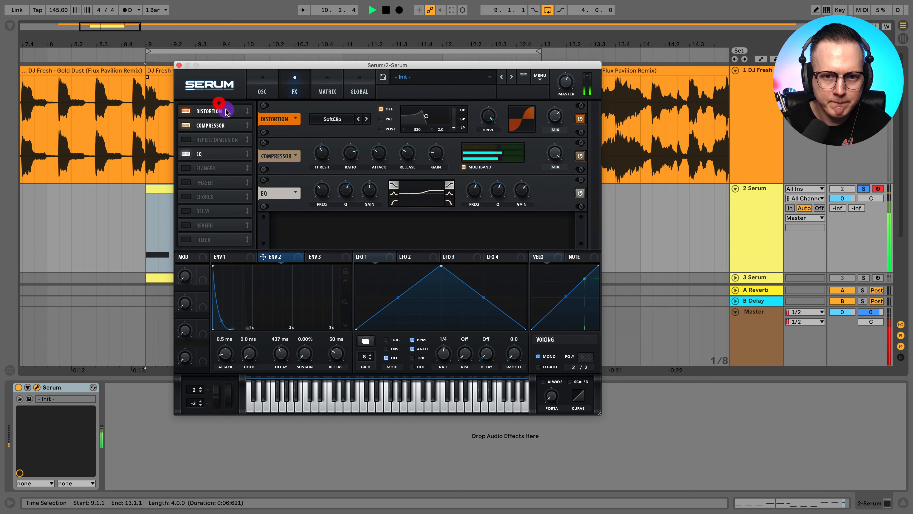
{"action": "left_click_drag", "start_coordinate": [488, 127], "coordinate": [490, 147]}
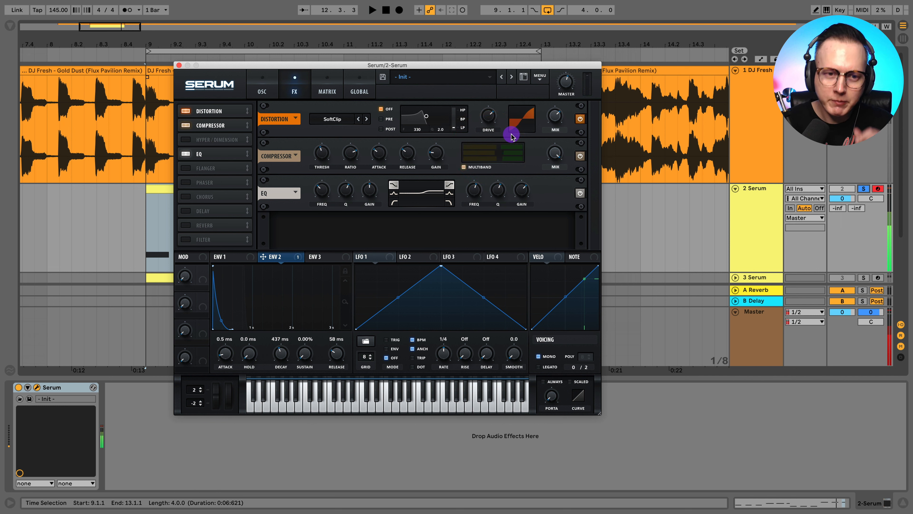
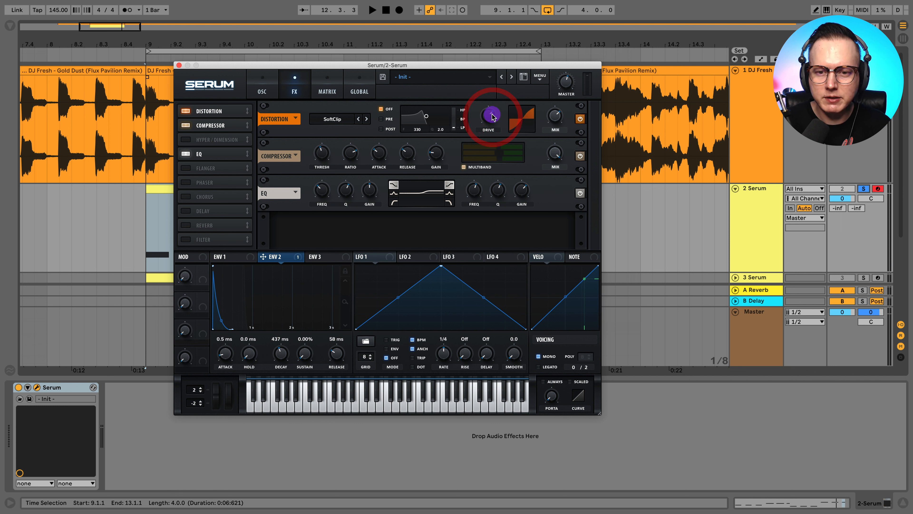
{"action": "left_click_drag", "start_coordinate": [490, 117], "coordinate": [492, 122]}
{"action": "key", "text": "space"}
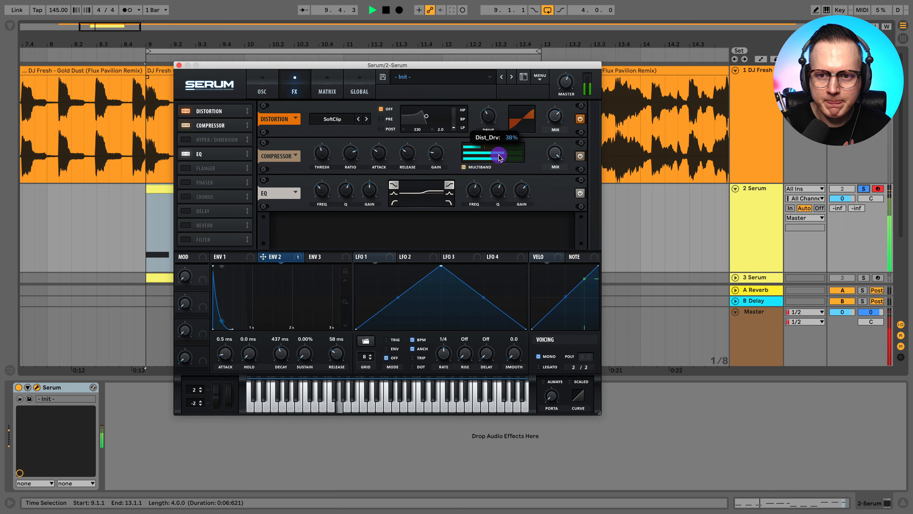
{"action": "left_click_drag", "start_coordinate": [498, 158], "coordinate": [499, 155]}
{"action": "left_click", "coordinate": [550, 140]}
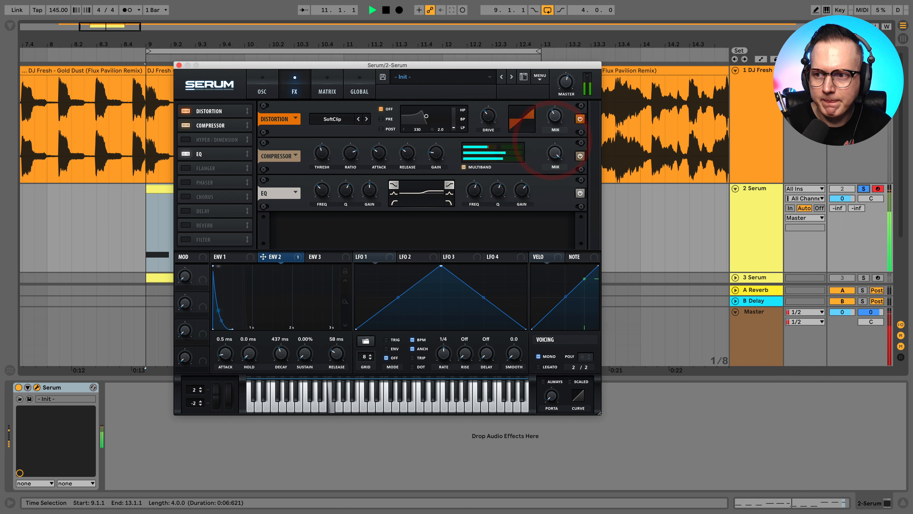
{"action": "left_click", "coordinate": [864, 189]}
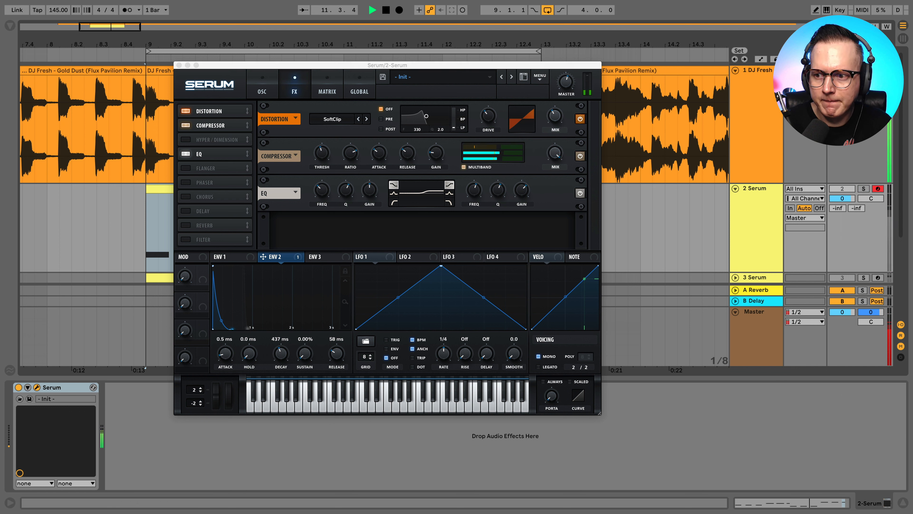
{"action": "left_click", "coordinate": [864, 189]}
Audition the HardClip and Diode 1 distortion types with the drive at about 36%
{"action": "left_click", "coordinate": [366, 119]}
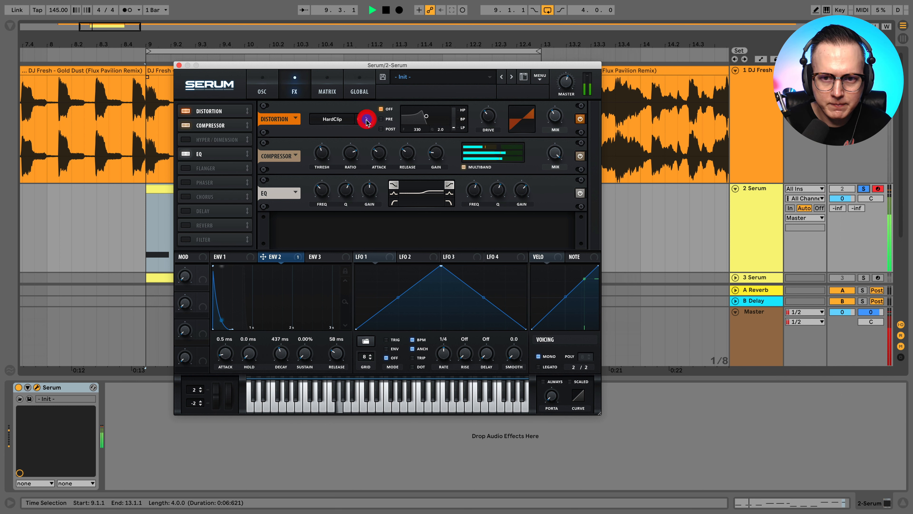
{"action": "left_click_drag", "start_coordinate": [491, 118], "coordinate": [490, 146]}
{"action": "left_click", "coordinate": [367, 119]}
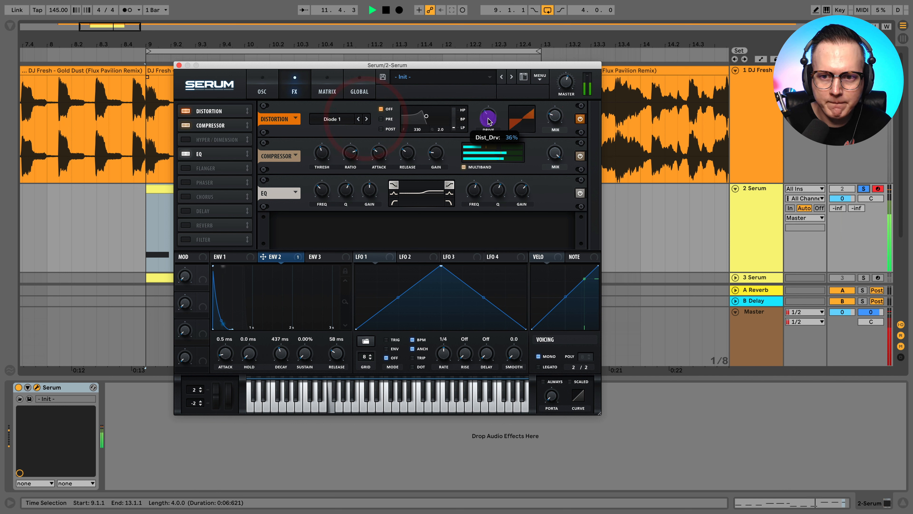
{"action": "left_click", "coordinate": [555, 115]}
Try the Diode 2 distortion type with the drive at about 32%
{"action": "key", "text": "space"}
{"action": "left_click", "coordinate": [365, 119]}
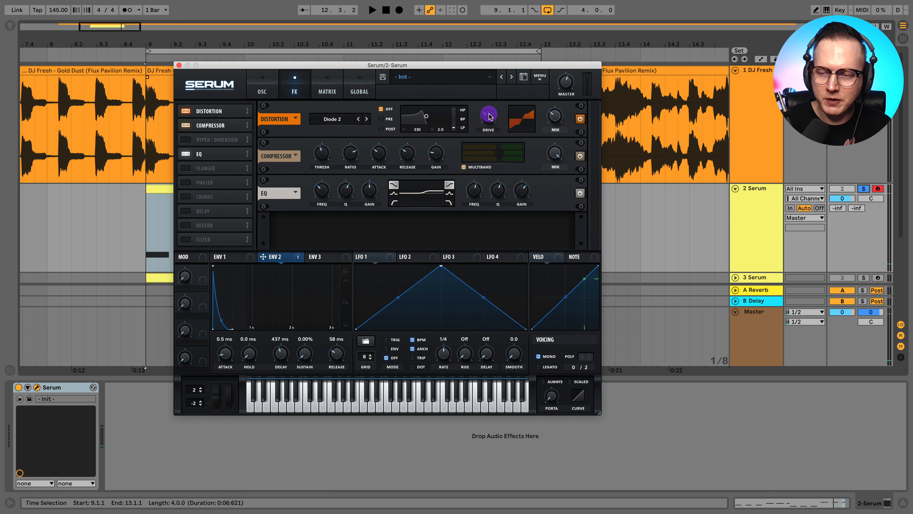
{"action": "key", "text": "space"}
{"action": "left_click_drag", "start_coordinate": [491, 117], "coordinate": [495, 111]}
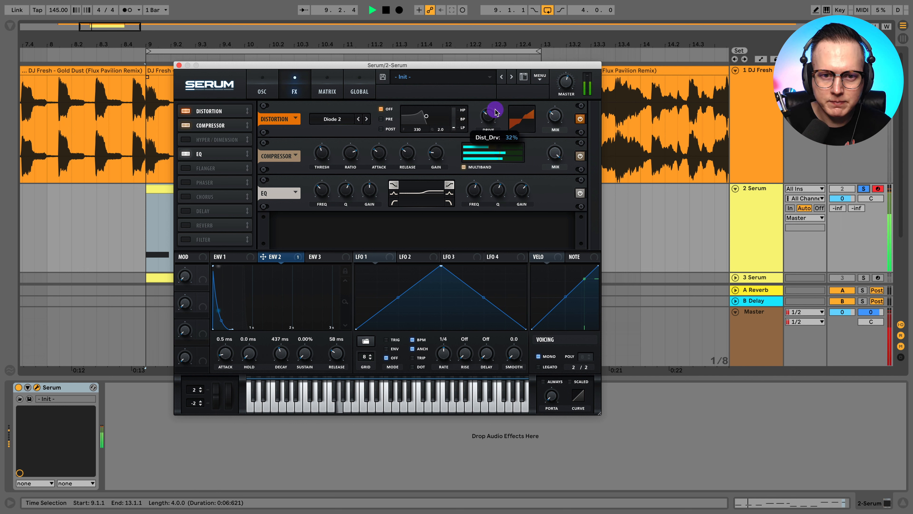
Switch the distortion back to HardClip and push its drive up to 100%
{"action": "left_click", "coordinate": [359, 120]}
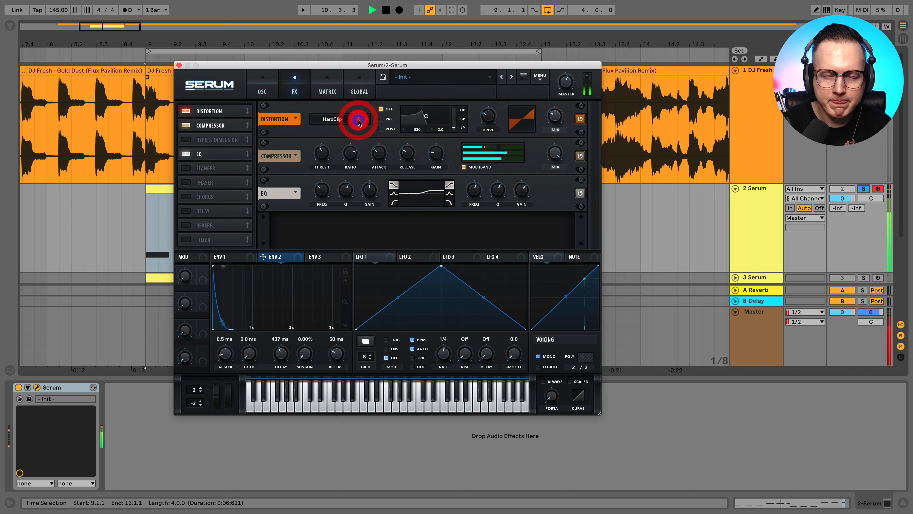
{"action": "left_click_drag", "start_coordinate": [489, 116], "coordinate": [523, 67]}
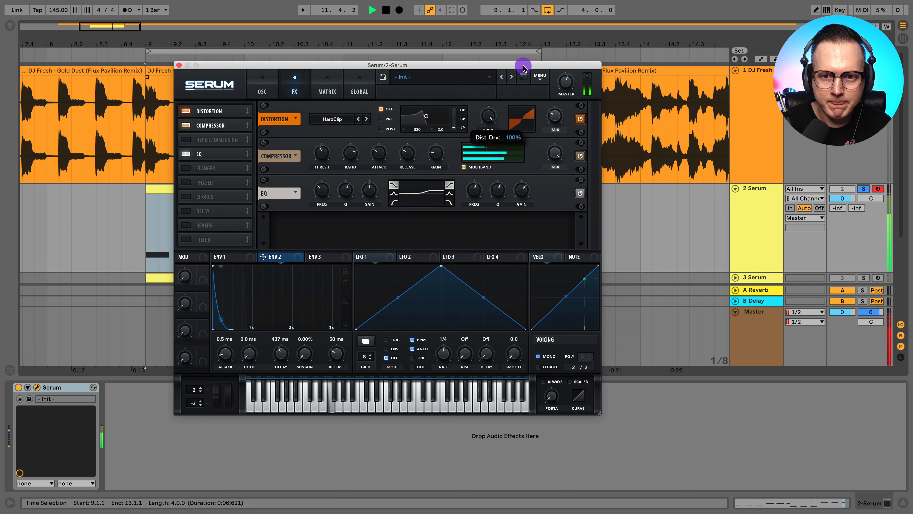
{"action": "left_click_drag", "start_coordinate": [514, 101], "coordinate": [520, 97]}
Move the distortion back behind the compressor, compare with the reference and try the HardClip drive at 69%
{"action": "left_click_drag", "start_coordinate": [211, 111], "coordinate": [220, 136]}
{"action": "mouse_move", "coordinate": [494, 157]}
{"action": "left_mouse_down"}
{"action": "mouse_move", "coordinate": [553, 162]}
{"action": "mouse_move", "coordinate": [547, 171]}
{"action": "mouse_move", "coordinate": [492, 135]}
{"action": "left_mouse_up"}
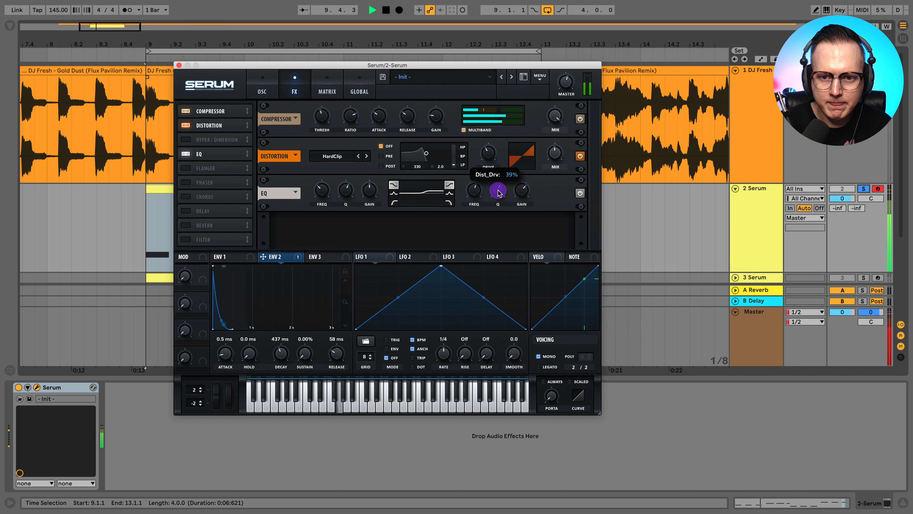
{"action": "left_click_drag", "start_coordinate": [501, 166], "coordinate": [501, 167]}
{"action": "left_click", "coordinate": [864, 188]}
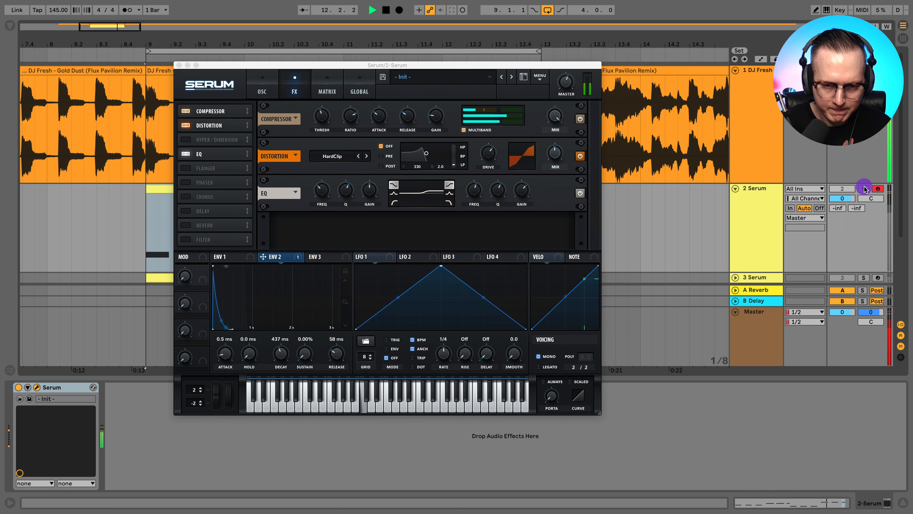
{"action": "left_click", "coordinate": [863, 188]}
{"action": "left_click", "coordinate": [488, 152]}
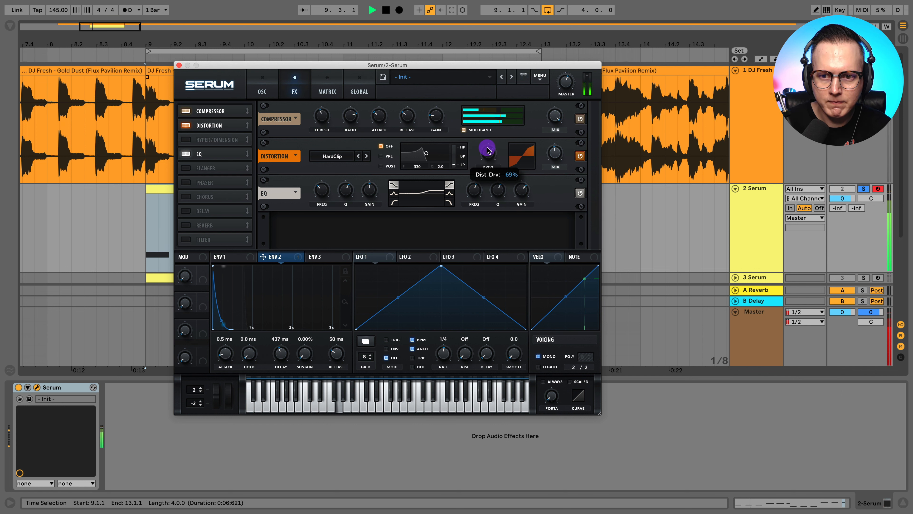
{"action": "left_click", "coordinate": [563, 147]}
Change the distortion type to Tube, set the drive to about 61% and readjust the mix
{"action": "left_click", "coordinate": [358, 156]}
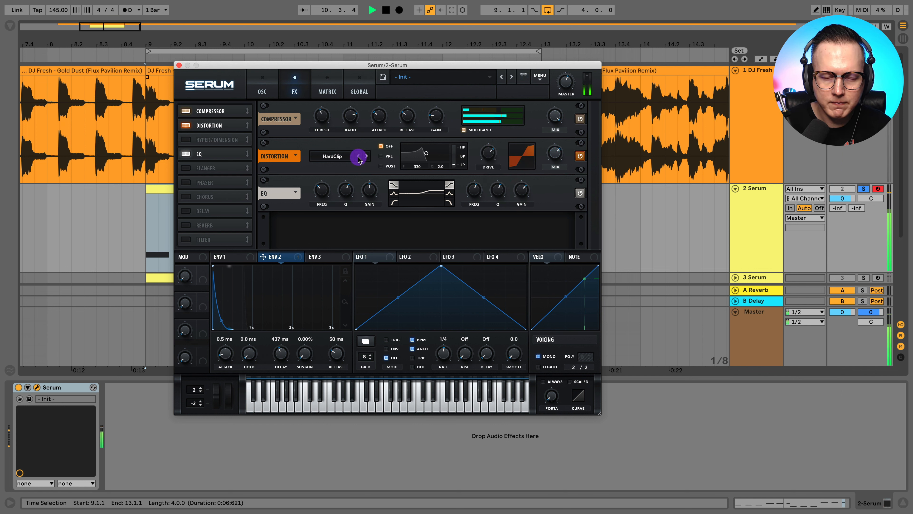
{"action": "left_click", "coordinate": [358, 156]}
{"action": "left_click_drag", "start_coordinate": [485, 181], "coordinate": [491, 155]}
{"action": "mouse_move", "coordinate": [555, 153]}
{"action": "left_mouse_down"}
{"action": "mouse_move", "coordinate": [572, 140]}
{"action": "mouse_move", "coordinate": [566, 162]}
{"action": "left_mouse_up"}
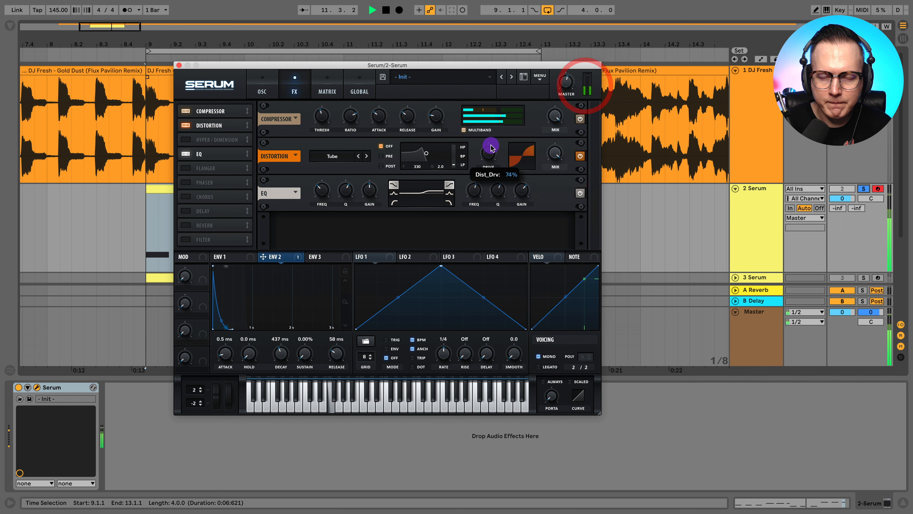
{"action": "left_click_drag", "start_coordinate": [490, 153], "coordinate": [489, 175]}
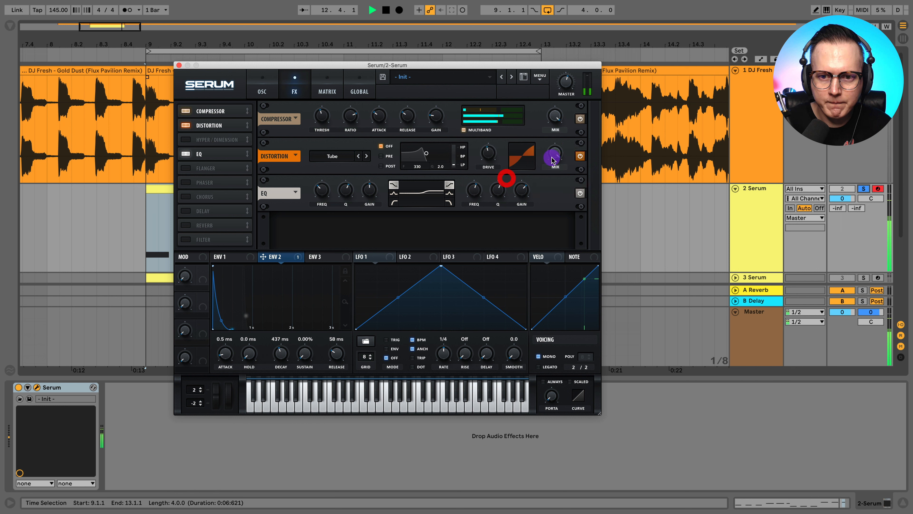
{"action": "left_click_drag", "start_coordinate": [555, 154], "coordinate": [560, 215]}
{"action": "left_click", "coordinate": [468, 158]}
{"action": "left_click", "coordinate": [489, 151]}
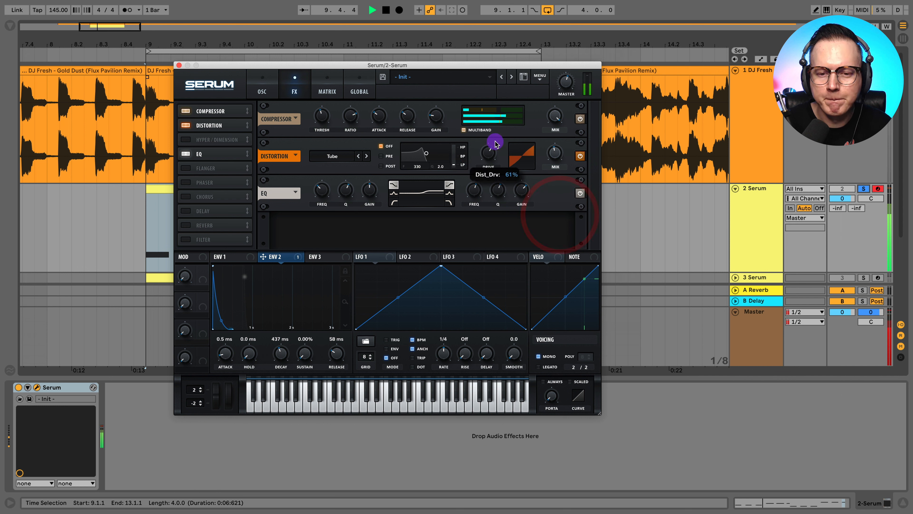
{"action": "left_click", "coordinate": [522, 190]}
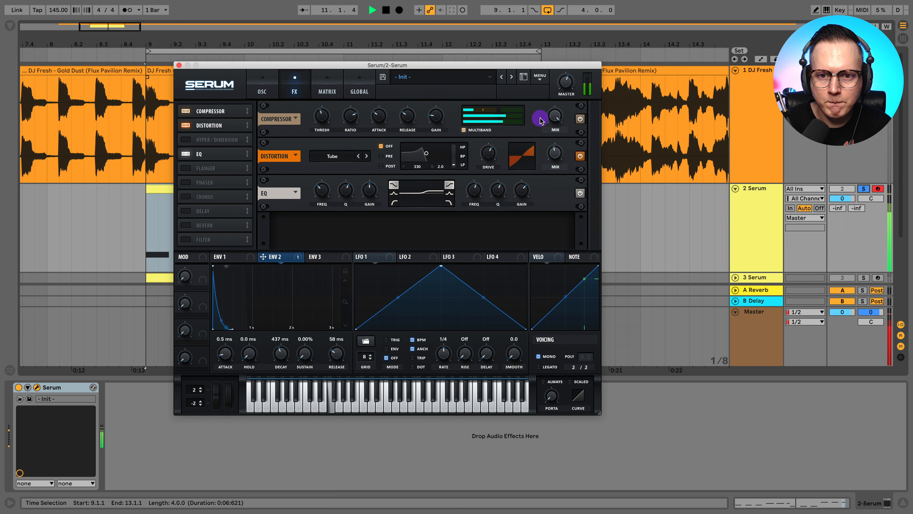
Touch up the multiband compressor's threshold, attack, release and gain by ear
{"action": "left_click", "coordinate": [501, 107]}
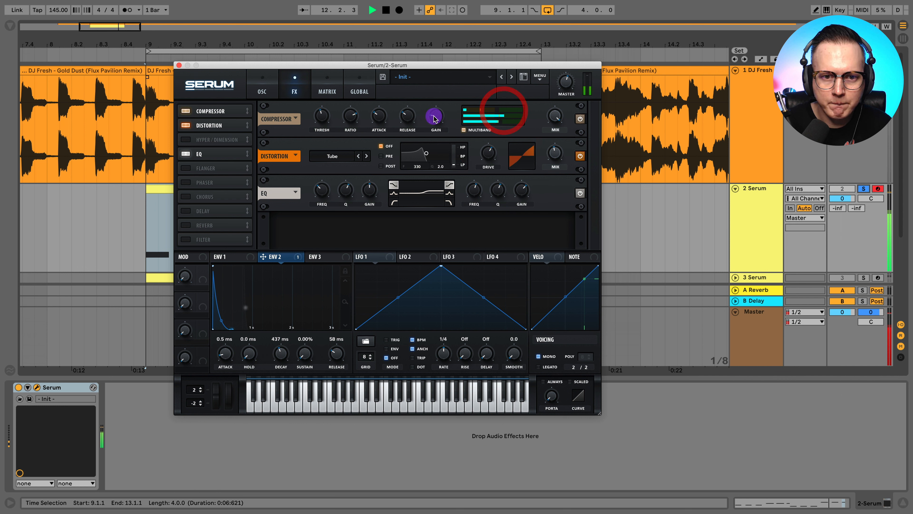
{"action": "left_click", "coordinate": [323, 107]}
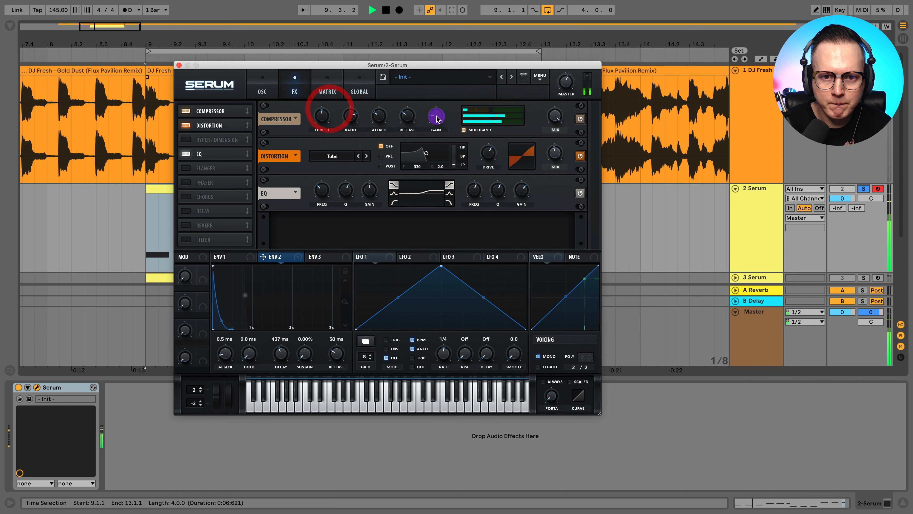
{"action": "left_click", "coordinate": [434, 108]}
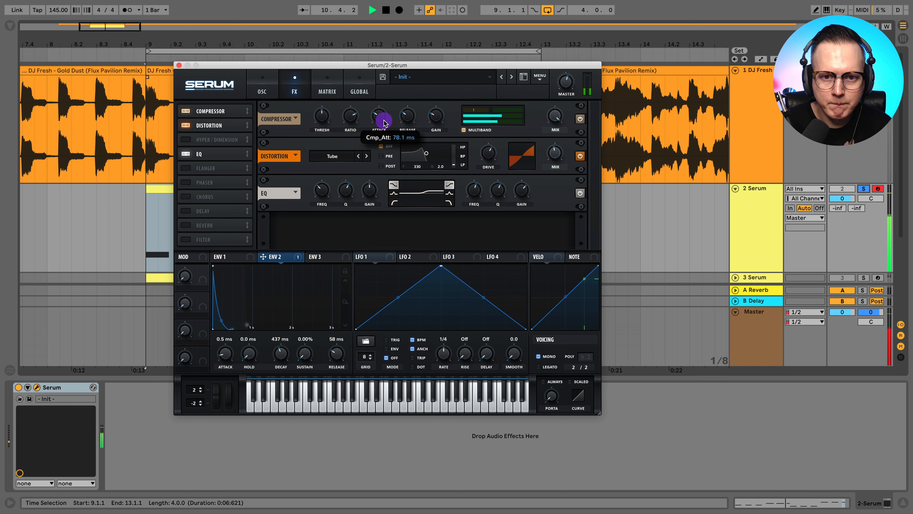
{"action": "left_click", "coordinate": [407, 118]}
{"action": "left_click_drag", "start_coordinate": [437, 119], "coordinate": [438, 119]}
Return to the oscillator and filter settings, touch up the filter cutoff and play the patch again
{"action": "left_click", "coordinate": [292, 92]}
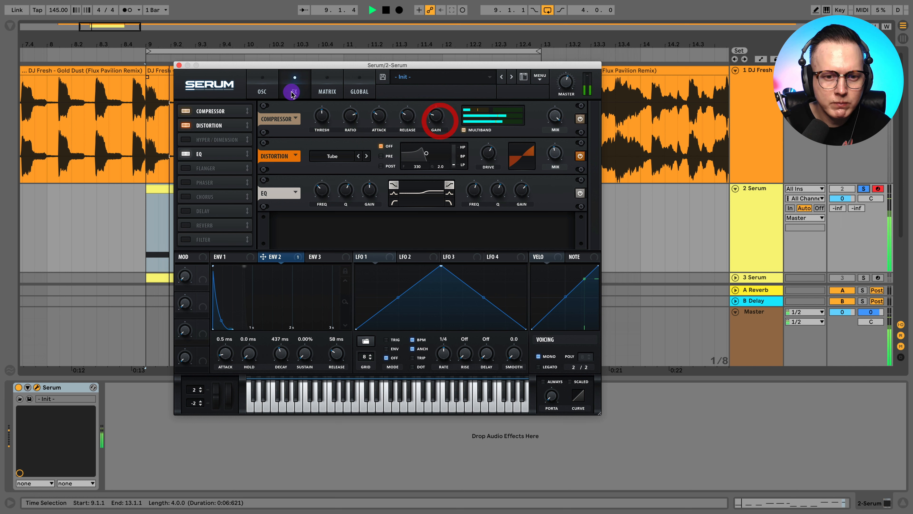
{"action": "left_click", "coordinate": [262, 90]}
{"action": "left_click_drag", "start_coordinate": [541, 205], "coordinate": [541, 208]}
{"action": "left_click", "coordinate": [290, 128]}
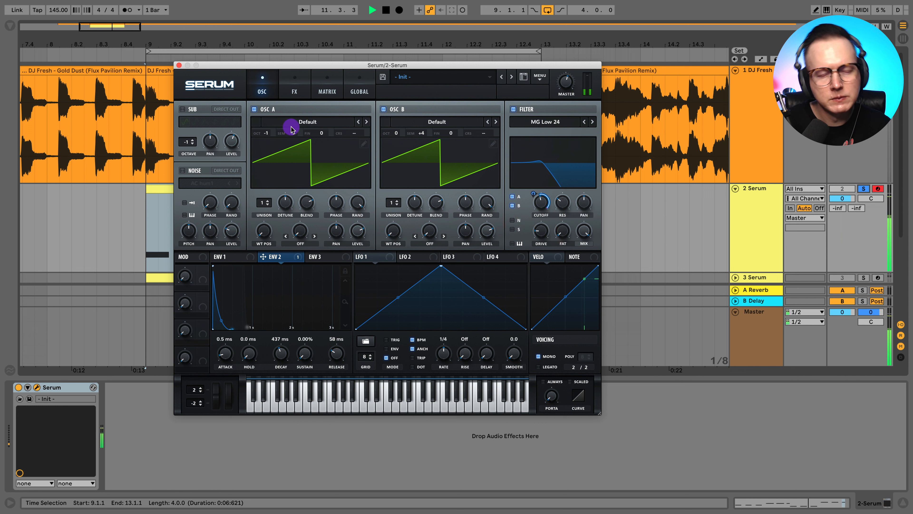
{"action": "left_click_drag", "start_coordinate": [290, 129], "coordinate": [318, 134]}
{"action": "key", "text": "space"}
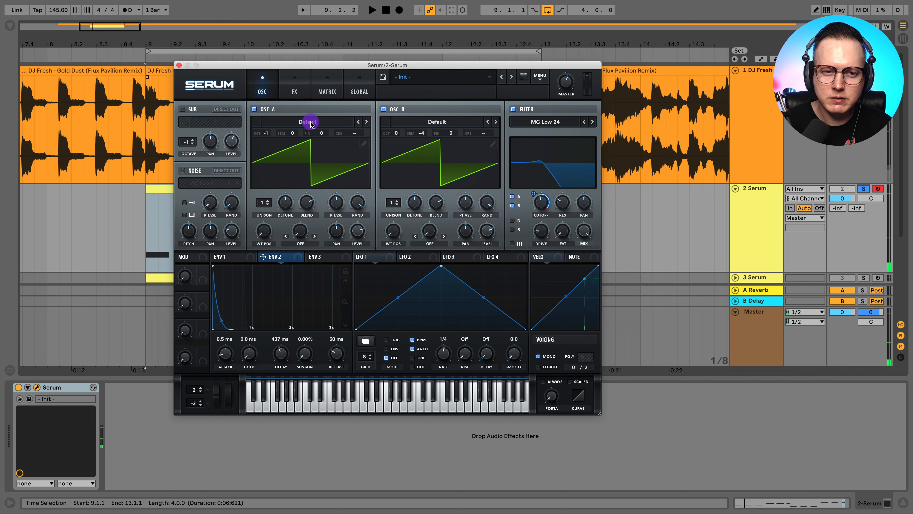
{"action": "key", "text": "space"}
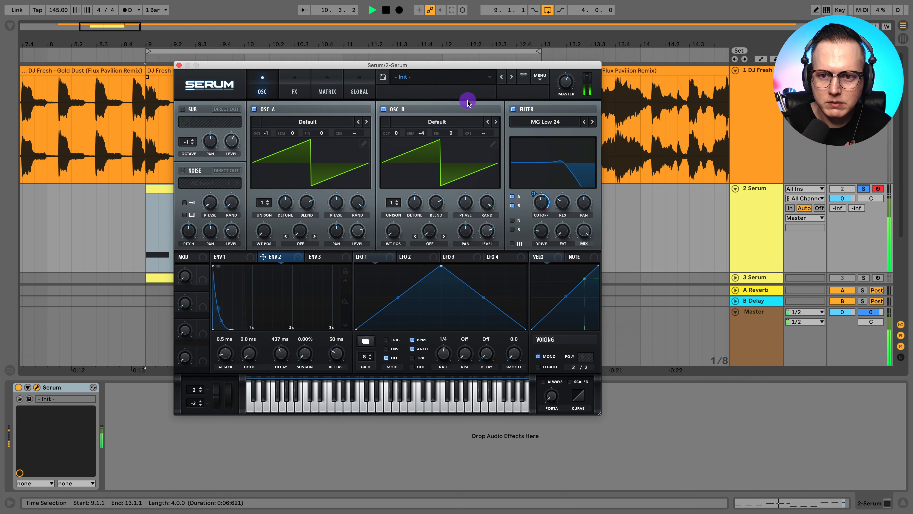
Change the filter type to Low 24 and readjust its resonance and cutoff
{"action": "left_click", "coordinate": [558, 124]}
{"action": "mouse_move", "coordinate": [547, 132]}
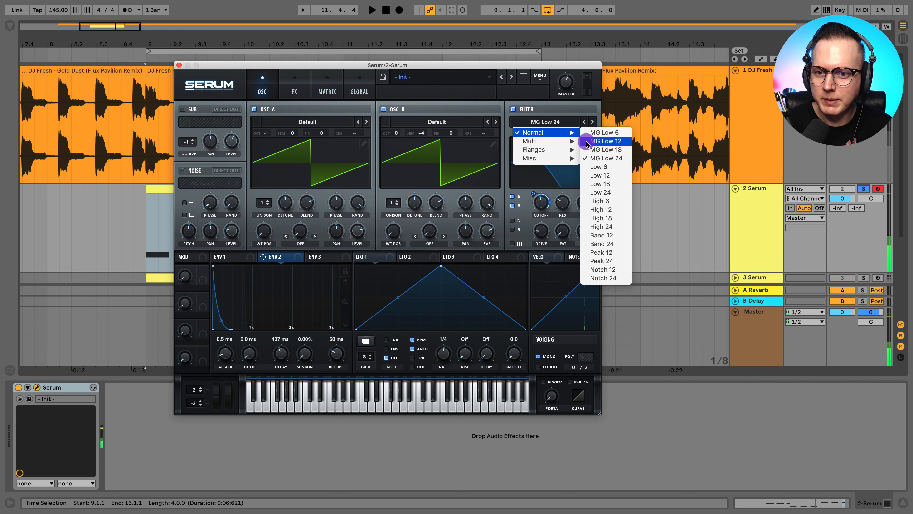
{"action": "left_click", "coordinate": [612, 192]}
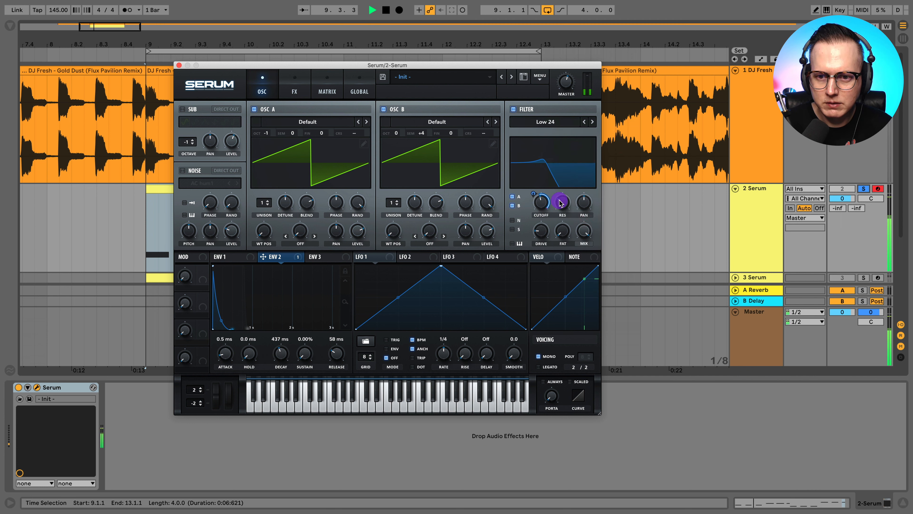
{"action": "mouse_move", "coordinate": [561, 203]}
{"action": "left_mouse_down"}
{"action": "mouse_move", "coordinate": [556, 213]}
{"action": "mouse_move", "coordinate": [543, 200]}
{"action": "left_mouse_up"}
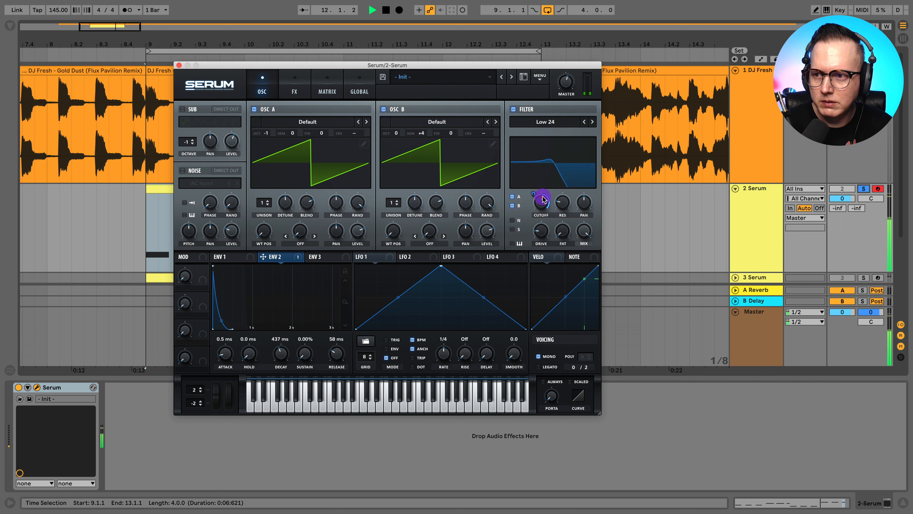
Compare the Low 24 patch with the reference track and rework the filter's cutoff and resonance
{"action": "left_click", "coordinate": [862, 190]}
{"action": "left_click_drag", "start_coordinate": [539, 201], "coordinate": [543, 207]}
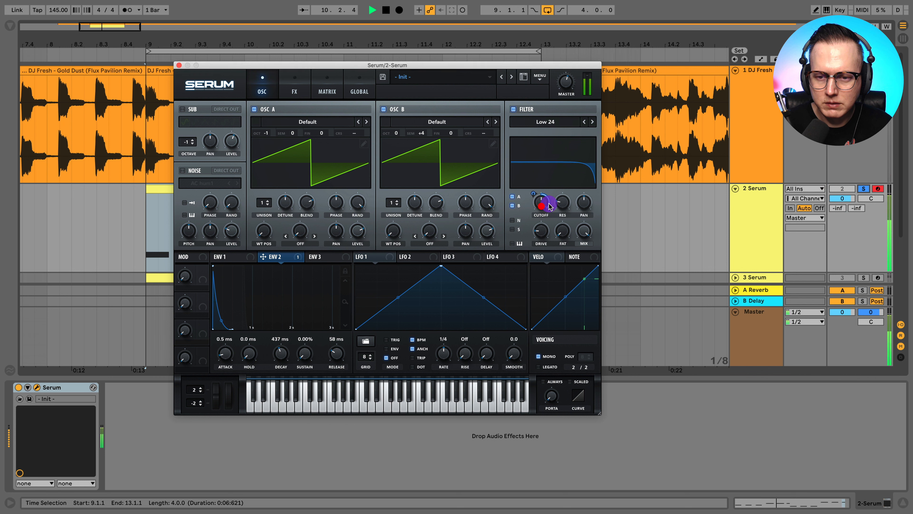
{"action": "left_click", "coordinate": [862, 190]}
{"action": "left_click", "coordinate": [562, 208]}
{"action": "left_click_drag", "start_coordinate": [563, 213], "coordinate": [611, 193]}
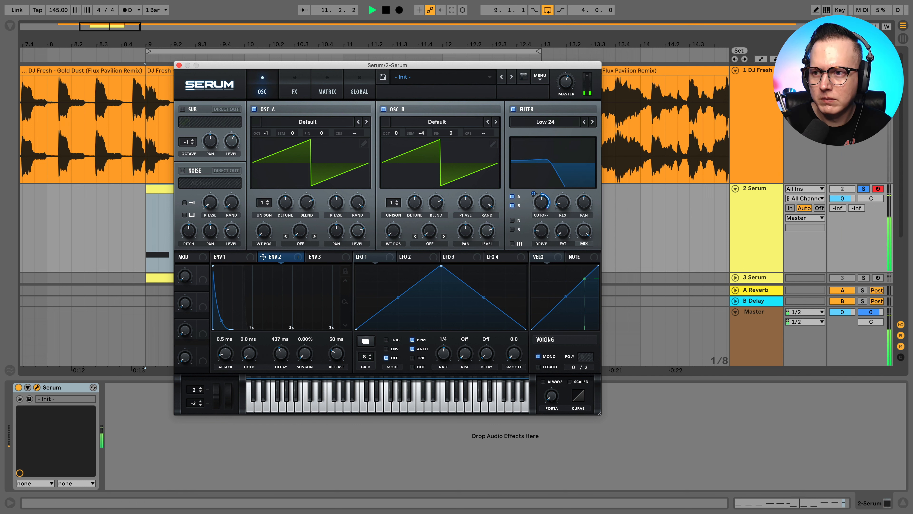
Fine-tune the filter cutoff while switching between the Serum patch and the reference track
{"action": "left_click", "coordinate": [864, 189]}
{"action": "left_click", "coordinate": [866, 189]}
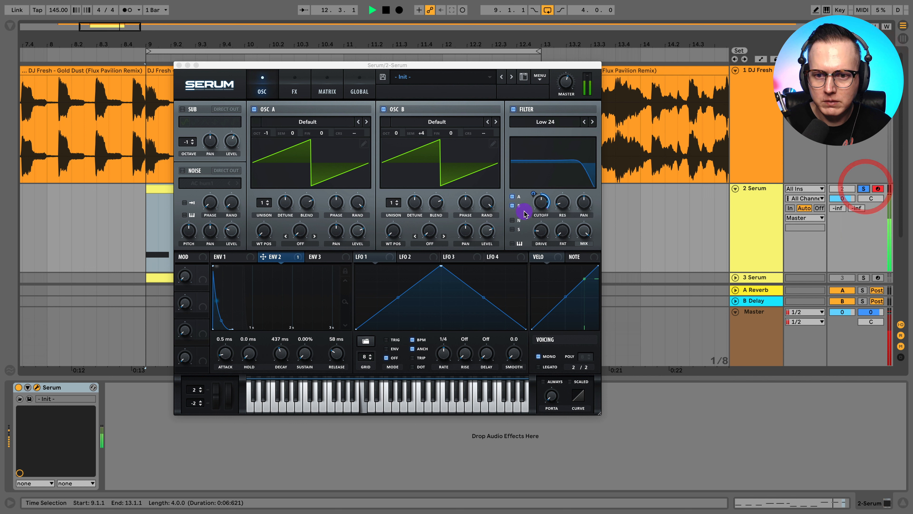
{"action": "left_click_drag", "start_coordinate": [540, 204], "coordinate": [607, 207]}
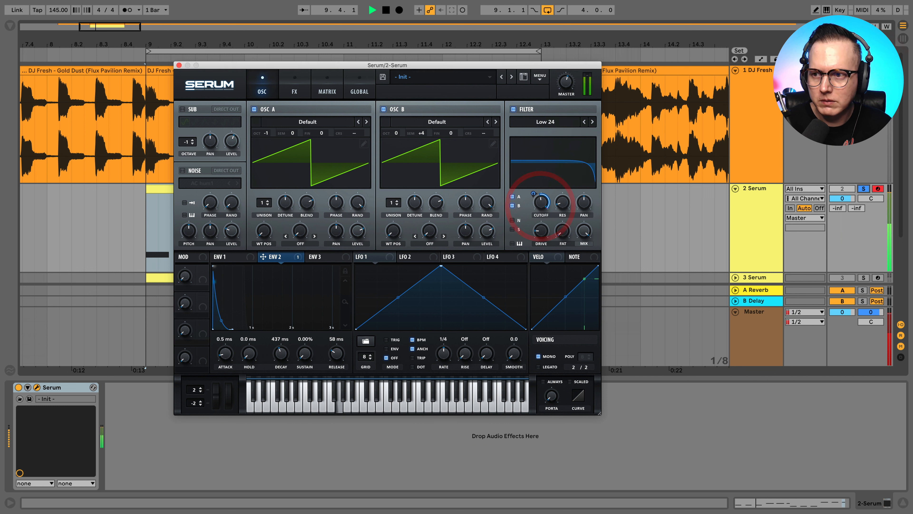
{"action": "left_click", "coordinate": [864, 189]}
{"action": "left_click", "coordinate": [864, 189]}
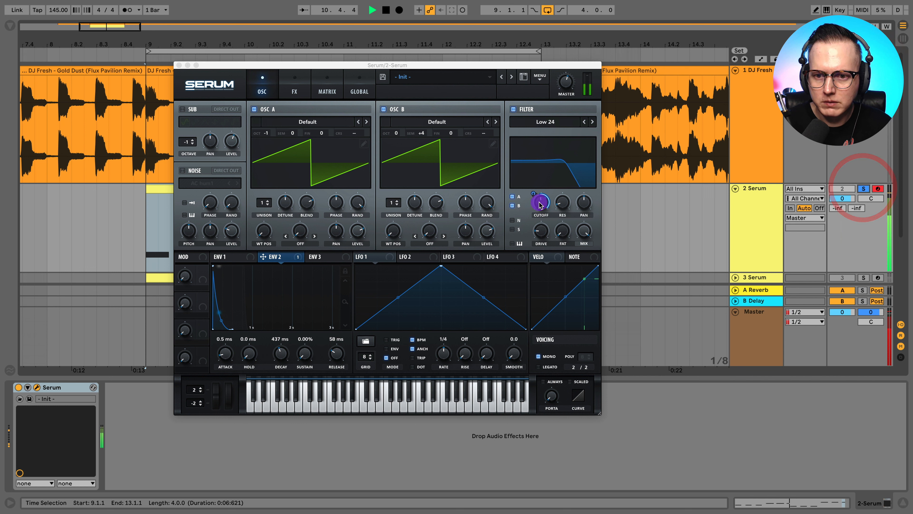
Switch the filter type to Low 18 and try oscillator A at octave -2 against the reference track
{"action": "left_click", "coordinate": [541, 203]}
{"action": "left_click", "coordinate": [585, 122]}
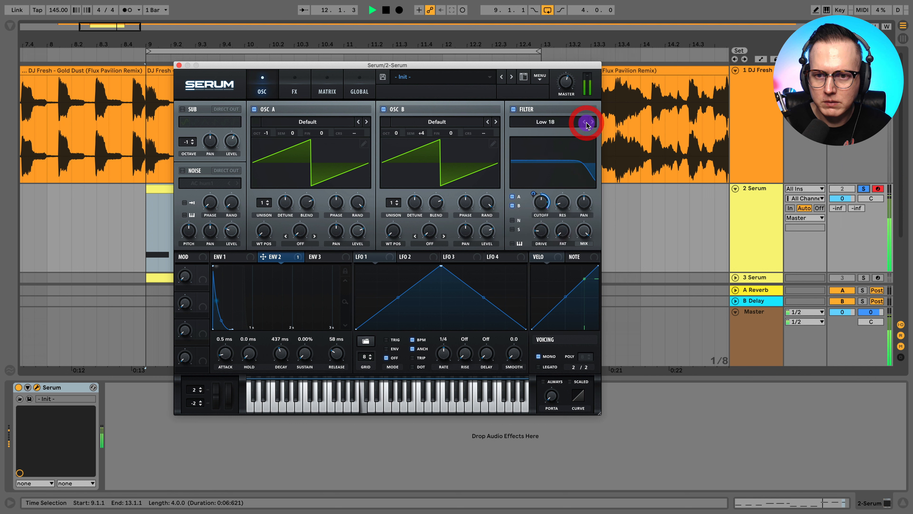
{"action": "left_click_drag", "start_coordinate": [266, 134], "coordinate": [271, 150]}
{"action": "left_click", "coordinate": [865, 188]}
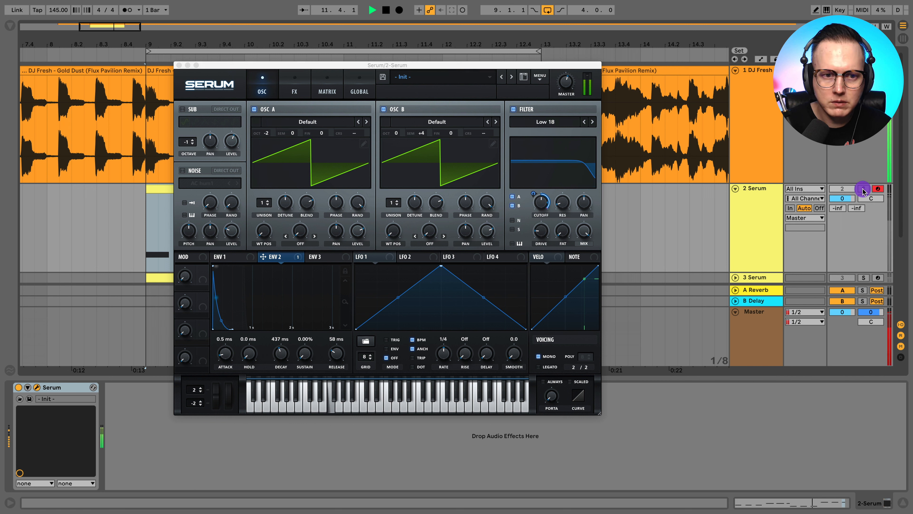
{"action": "left_click", "coordinate": [863, 189]}
{"action": "mouse_move", "coordinate": [266, 133]}
{"action": "left_mouse_down"}
{"action": "mouse_move", "coordinate": [254, 117]}
{"action": "mouse_move", "coordinate": [265, 147]}
{"action": "mouse_move", "coordinate": [269, 128]}
{"action": "left_mouse_up"}
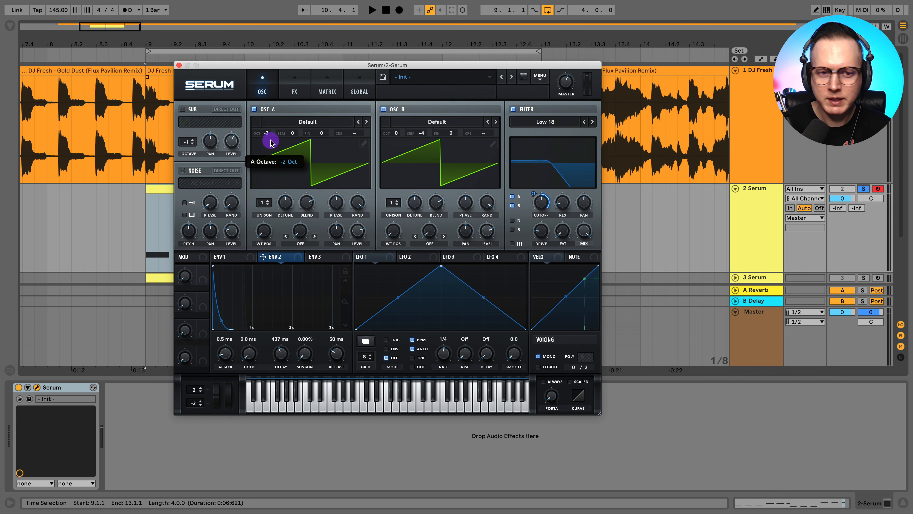
{"action": "left_click_drag", "start_coordinate": [271, 125], "coordinate": [266, 138]}
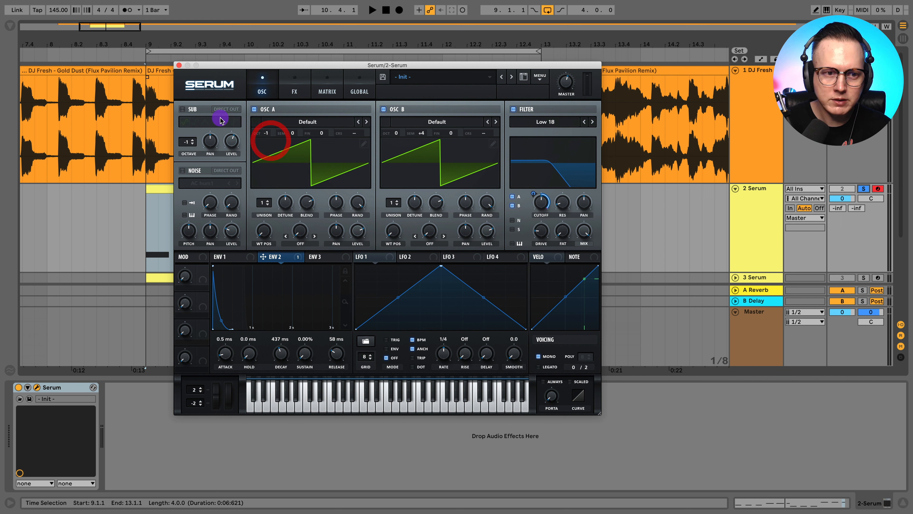
Enable the sub oscillator at octave -2 with a saw waveform and play the patch
{"action": "left_click", "coordinate": [182, 109]}
{"action": "left_click", "coordinate": [186, 144]}
{"action": "left_click_drag", "start_coordinate": [187, 145], "coordinate": [187, 143]}
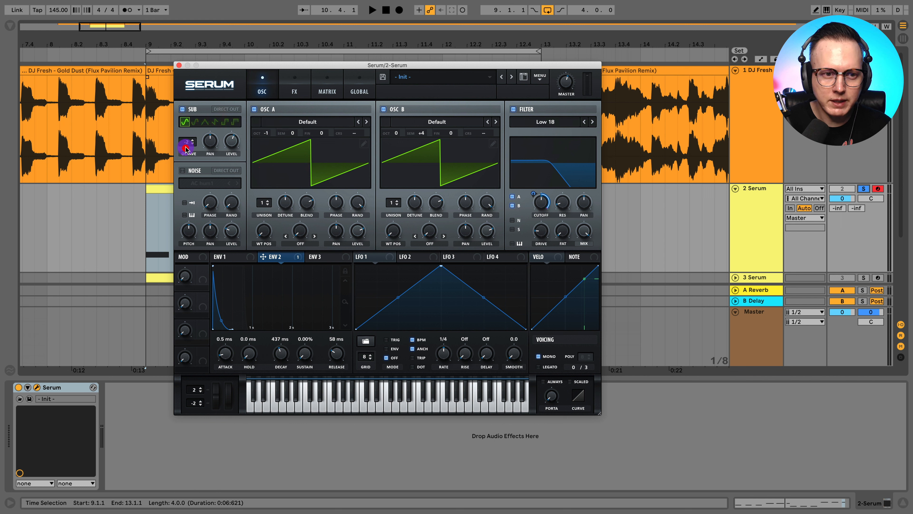
{"action": "left_click", "coordinate": [215, 122]}
{"action": "left_click", "coordinate": [261, 131]}
{"action": "key", "text": "space"}
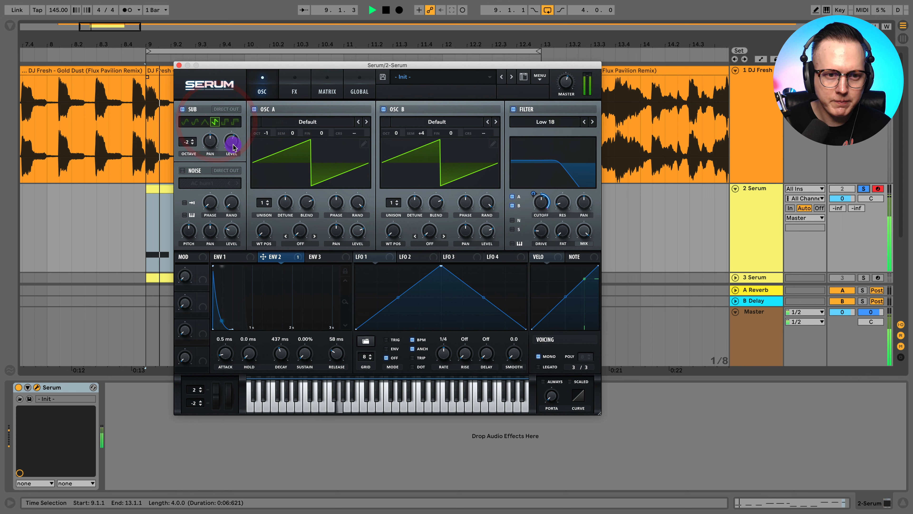
Route the sub oscillator through the filter and rebalance its level during playback
{"action": "left_click_drag", "start_coordinate": [231, 142], "coordinate": [240, 169]}
{"action": "left_click", "coordinate": [513, 230]}
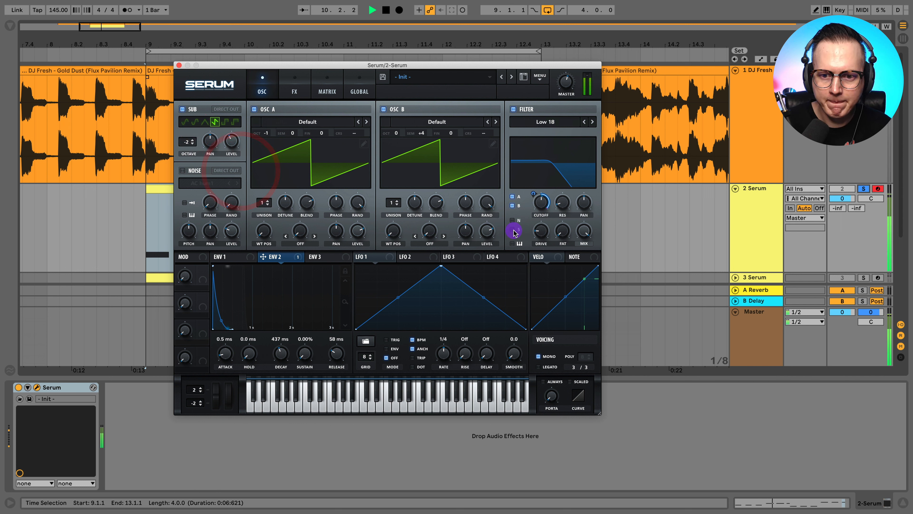
{"action": "left_click", "coordinate": [532, 193]}
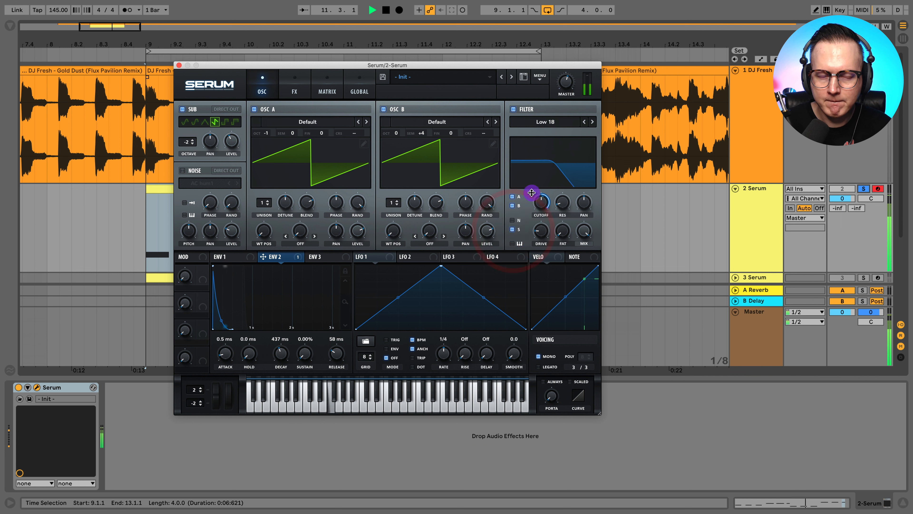
{"action": "left_click_drag", "start_coordinate": [233, 143], "coordinate": [247, 116]}
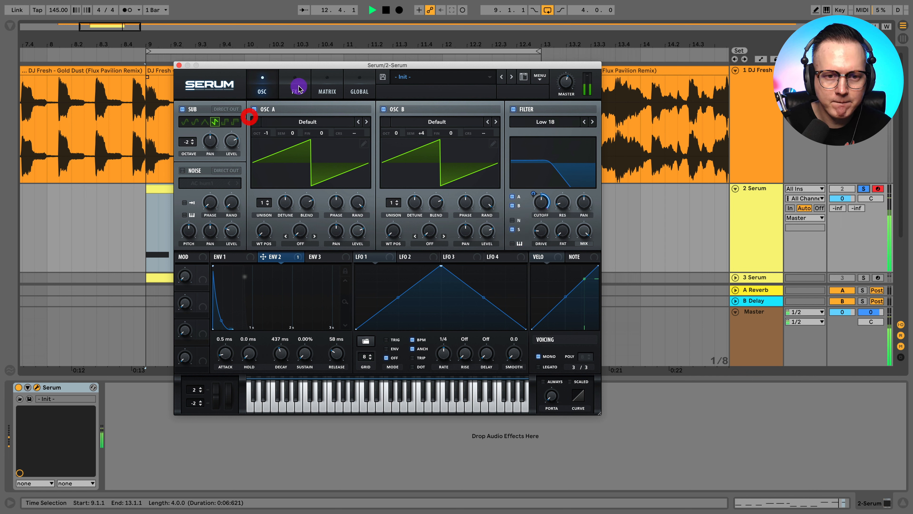
Bypass the distortion effect and return to the oscillator settings
{"action": "left_click", "coordinate": [295, 90]}
{"action": "left_click", "coordinate": [580, 155]}
{"action": "left_click", "coordinate": [262, 88]}
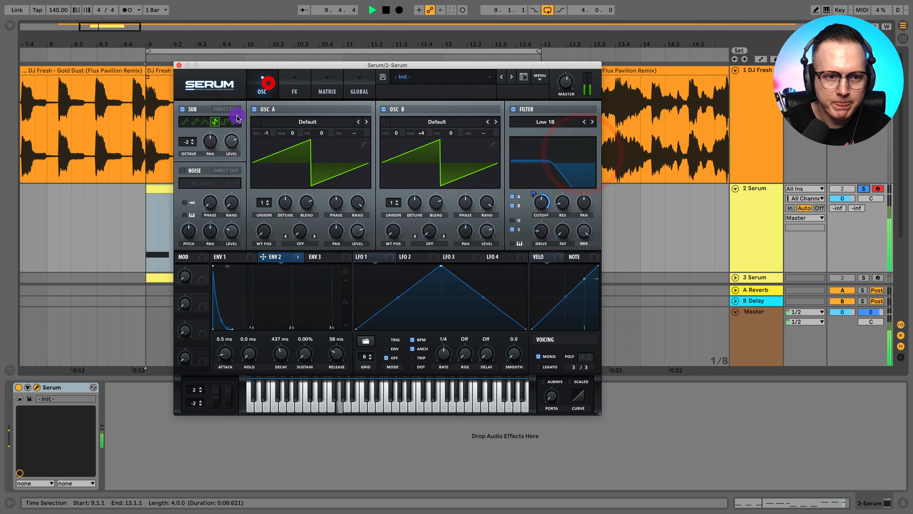
Compare the patch with and without the sub oscillator and readjust the sub level
{"action": "left_click", "coordinate": [183, 109]}
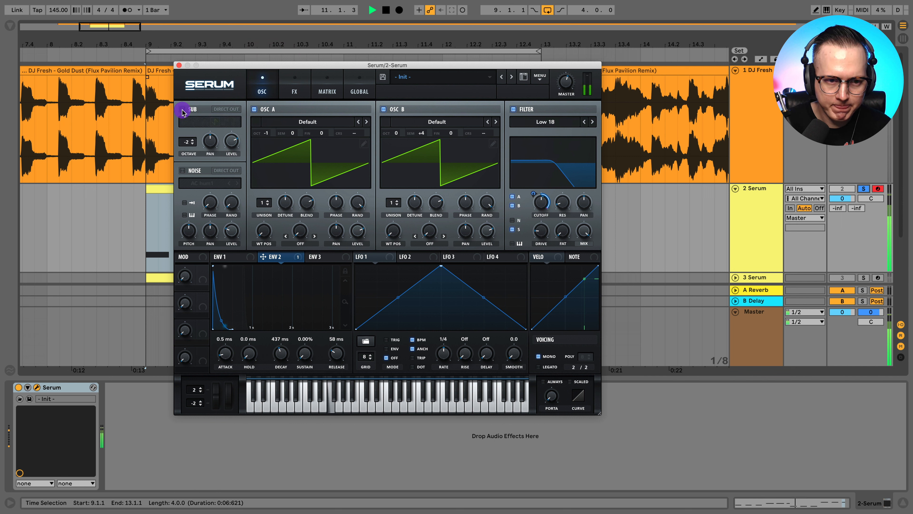
{"action": "left_click", "coordinate": [230, 137]}
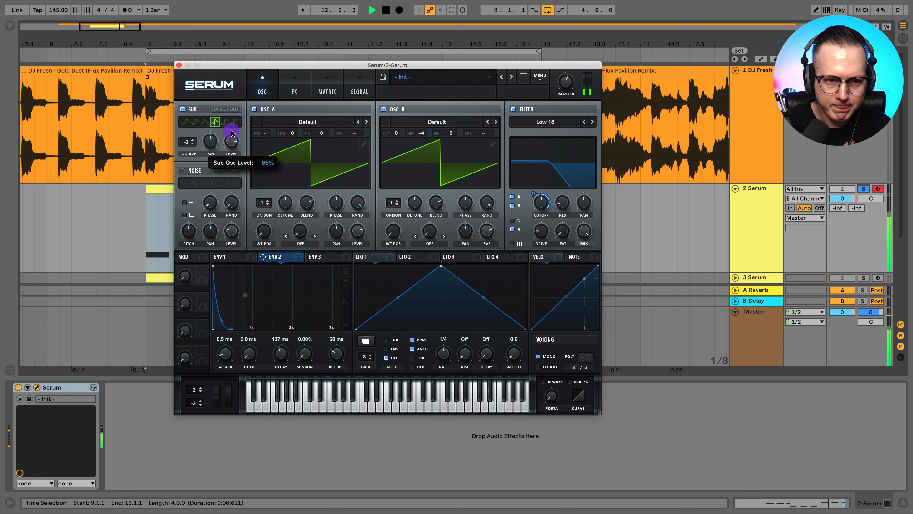
{"action": "mouse_move", "coordinate": [233, 151]}
{"action": "left_mouse_down"}
{"action": "mouse_move", "coordinate": [238, 107]}
{"action": "mouse_move", "coordinate": [234, 143]}
{"action": "left_mouse_up"}
Try sine, square and triangle waveforms for the sub oscillator and leave the sub switched off
{"action": "left_click", "coordinate": [185, 121]}
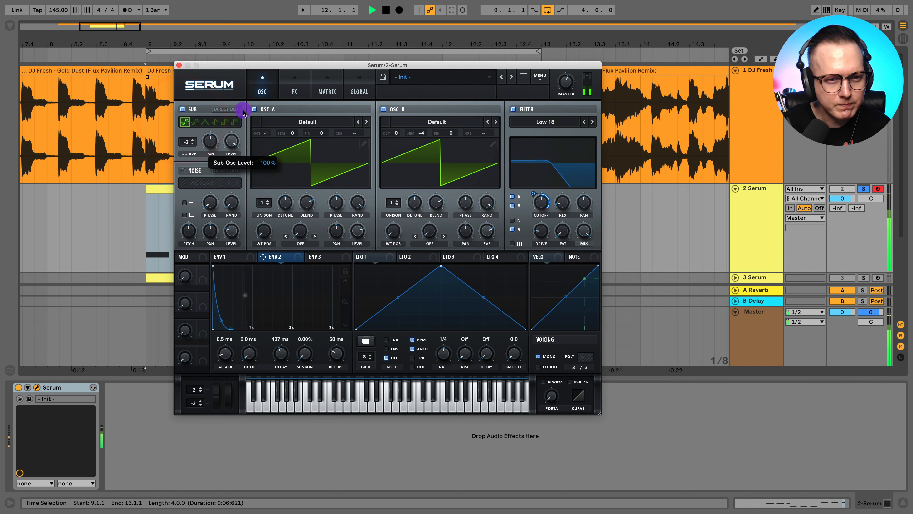
{"action": "left_click", "coordinate": [226, 121]}
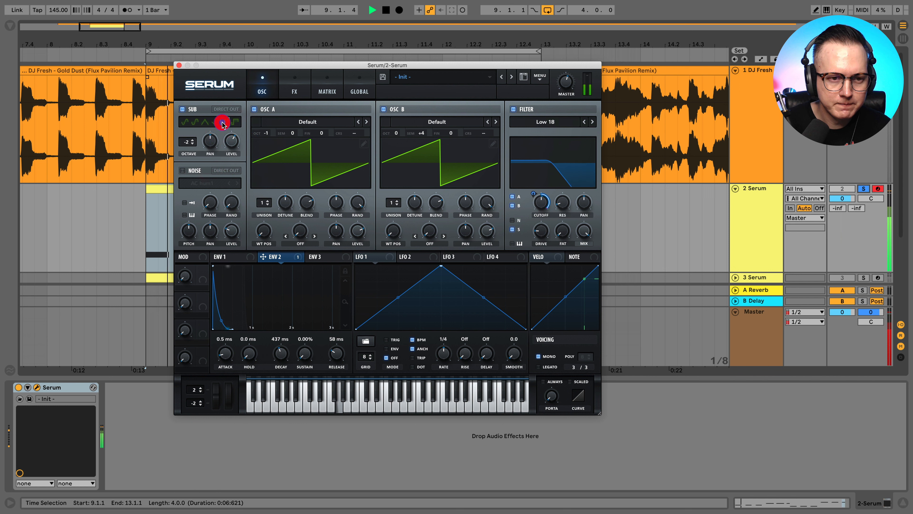
{"action": "left_click", "coordinate": [204, 122]}
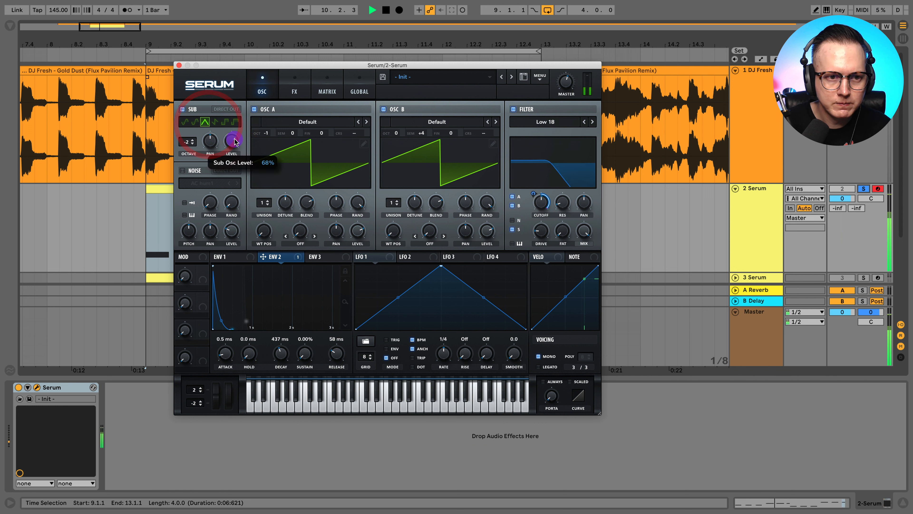
{"action": "left_click", "coordinate": [183, 109]}
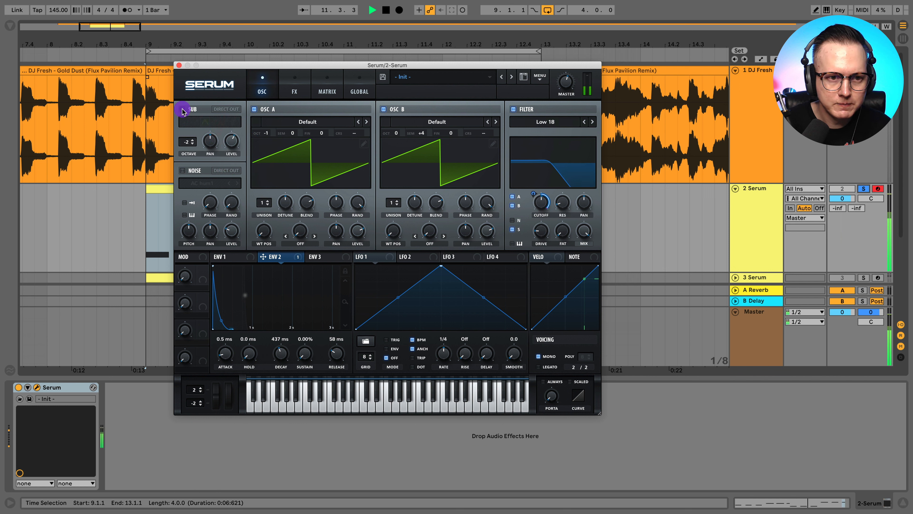
{"action": "left_click", "coordinate": [182, 110]}
{"action": "left_click", "coordinate": [183, 110]}
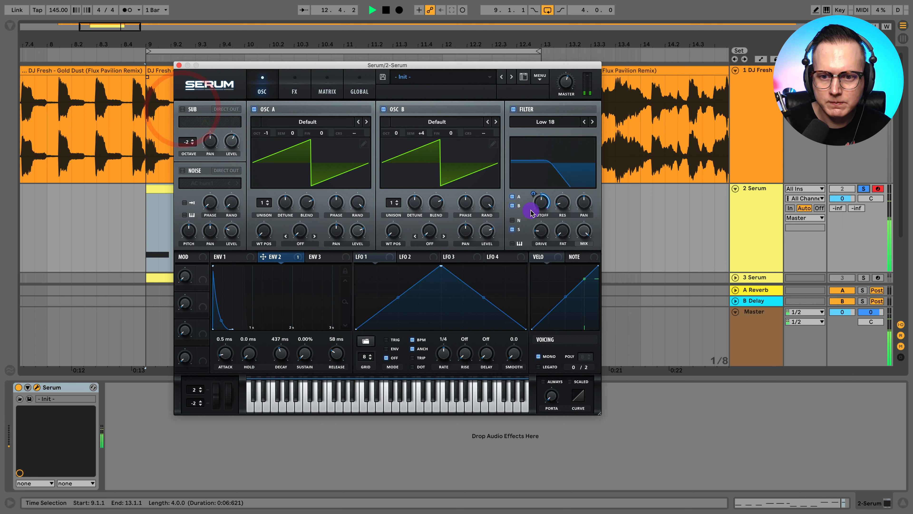
Change the filter type to MG Low 24 and readjust its cutoff
{"action": "left_click", "coordinate": [540, 201]}
{"action": "left_click", "coordinate": [546, 122]}
{"action": "mouse_move", "coordinate": [536, 132]}
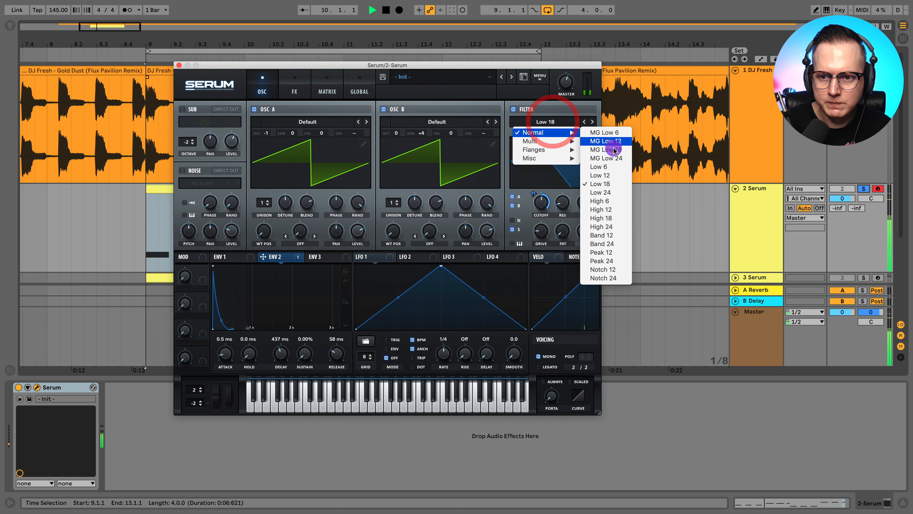
{"action": "left_click", "coordinate": [606, 158]}
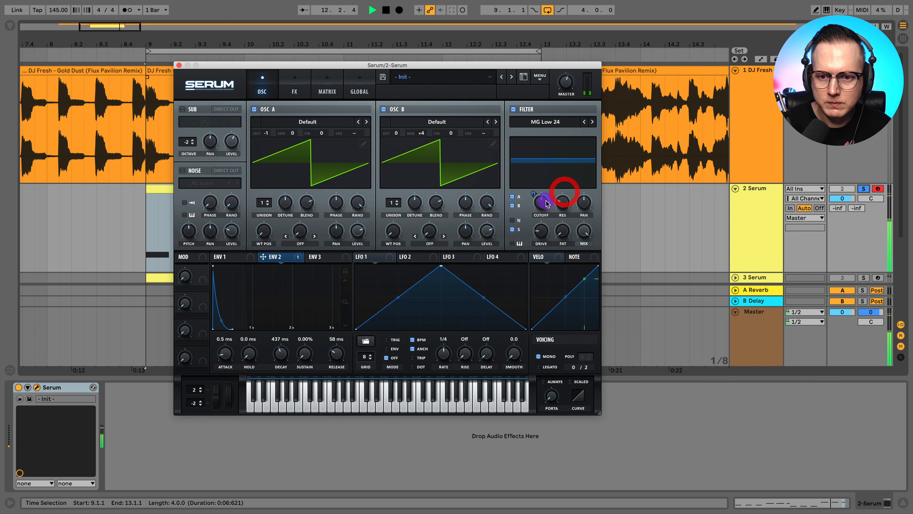
{"action": "left_click_drag", "start_coordinate": [546, 203], "coordinate": [546, 200]}
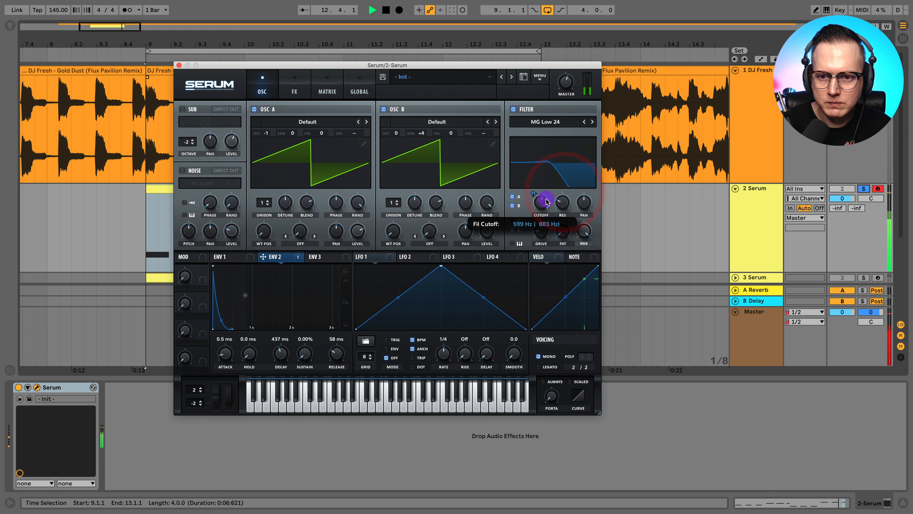
Compare the MG Low 24 patch with the reference track and rework the filter's cutoff and resonance
{"action": "left_click", "coordinate": [153, 217]}
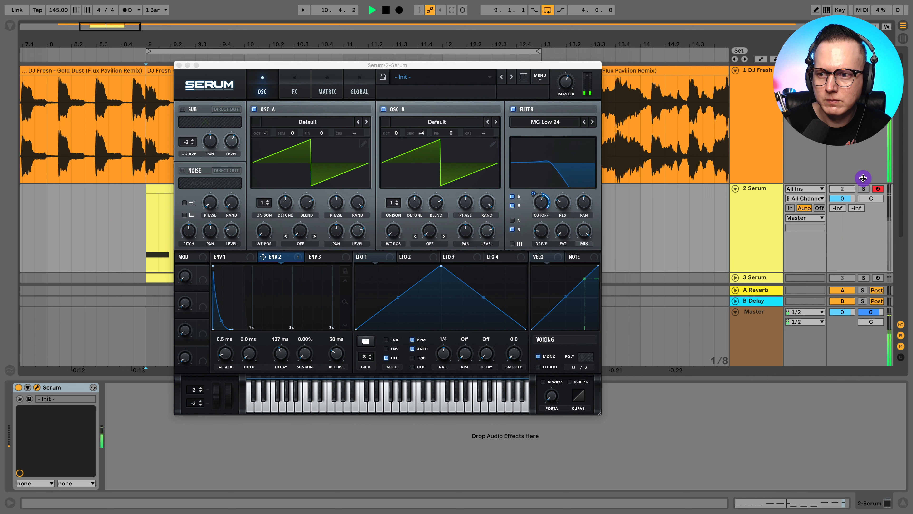
{"action": "left_click", "coordinate": [863, 189]}
{"action": "left_click", "coordinate": [542, 200]}
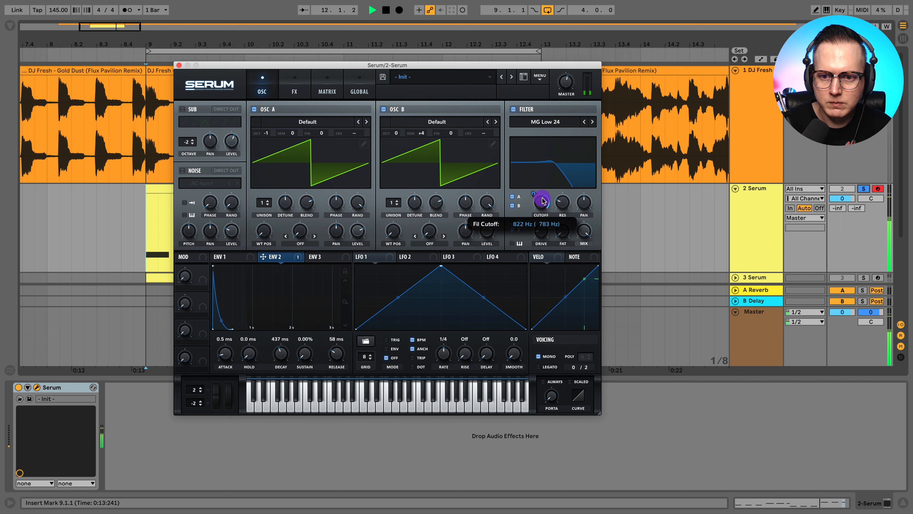
{"action": "left_click", "coordinate": [543, 206]}
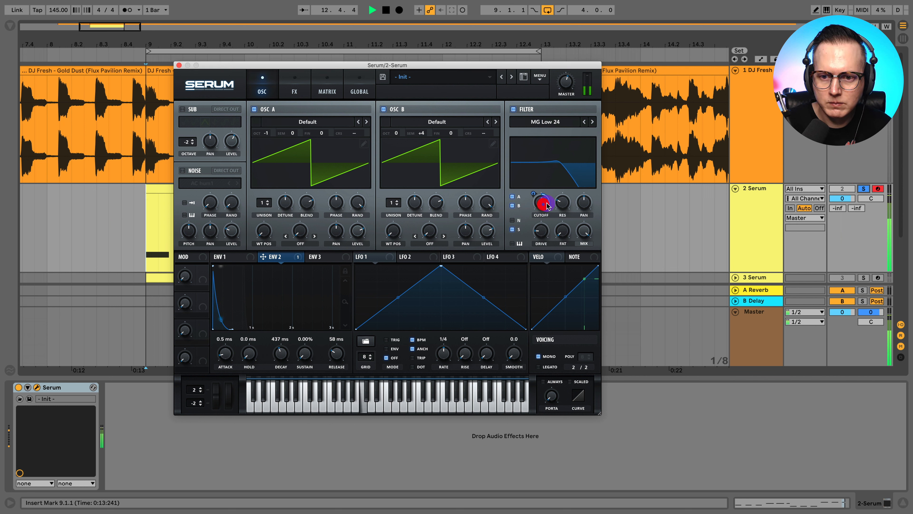
{"action": "left_click", "coordinate": [567, 201]}
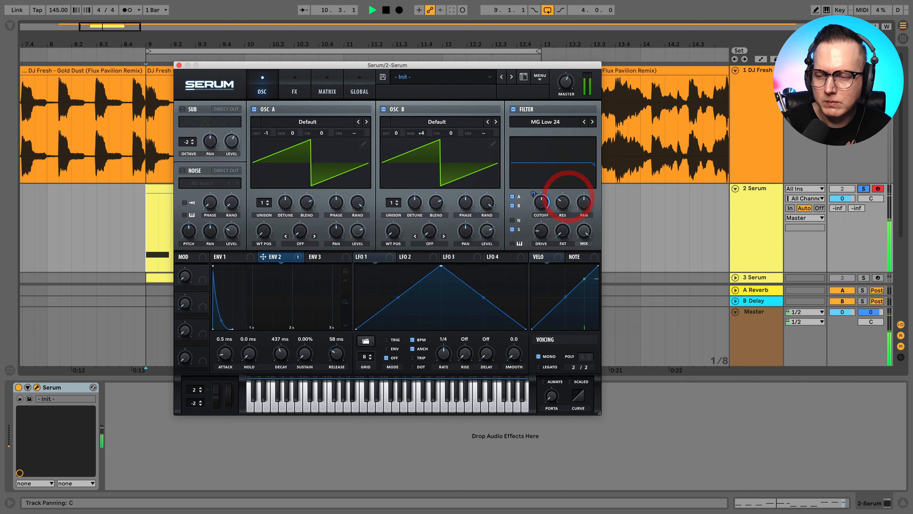
{"action": "left_click", "coordinate": [863, 188]}
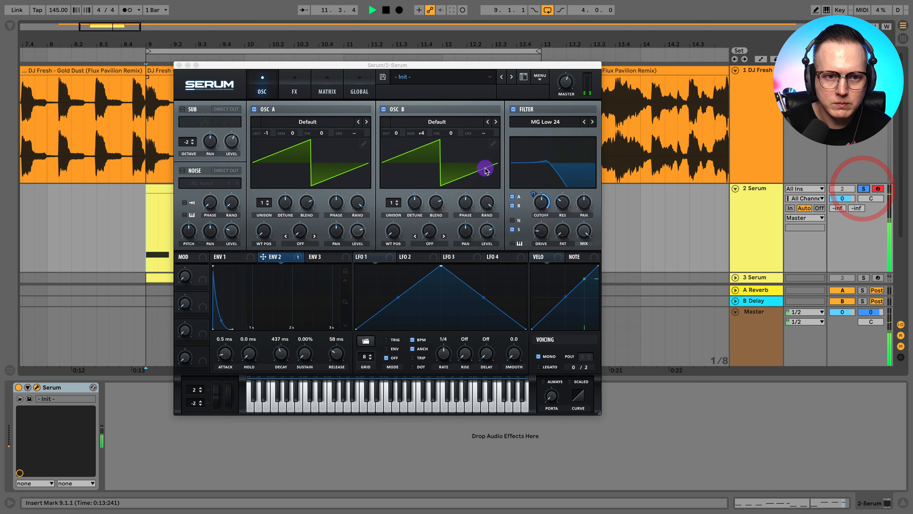
Bring up the effects rack and compare the Serum patch with the reference track
{"action": "left_click", "coordinate": [295, 93]}
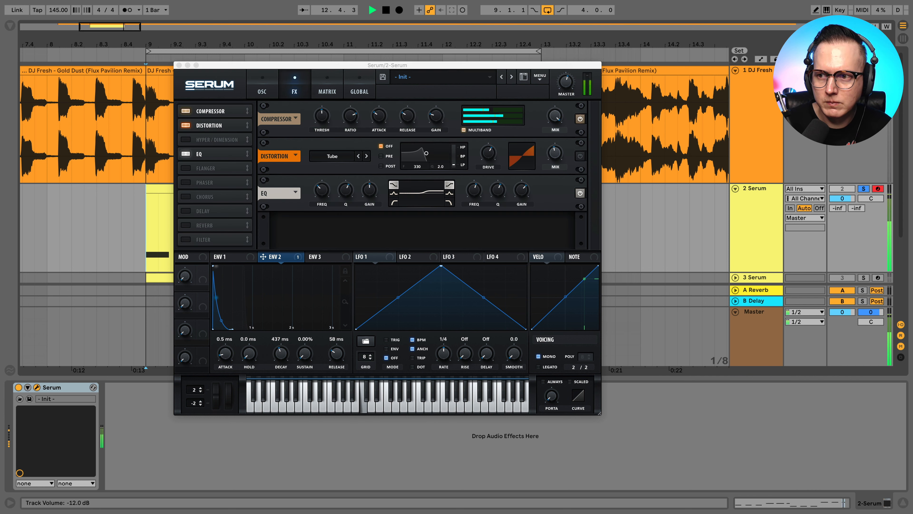
{"action": "left_click", "coordinate": [864, 188]}
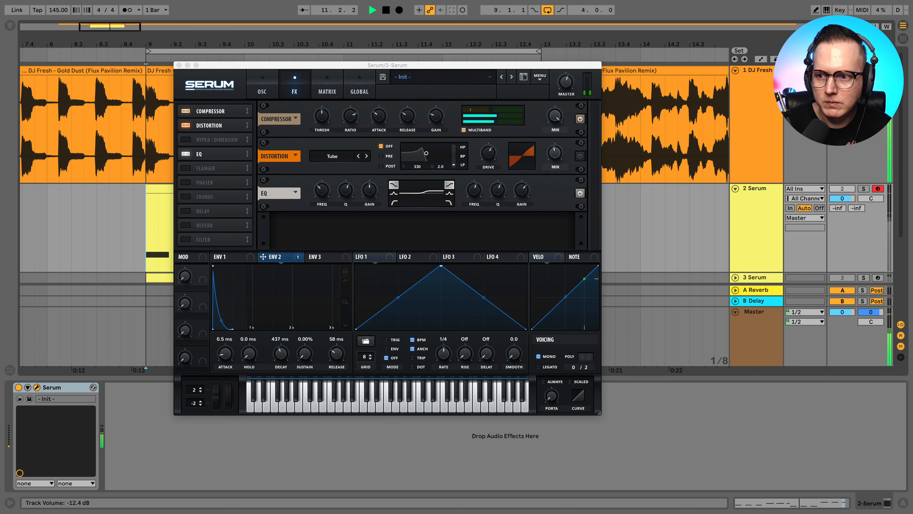
{"action": "left_click", "coordinate": [863, 188]}
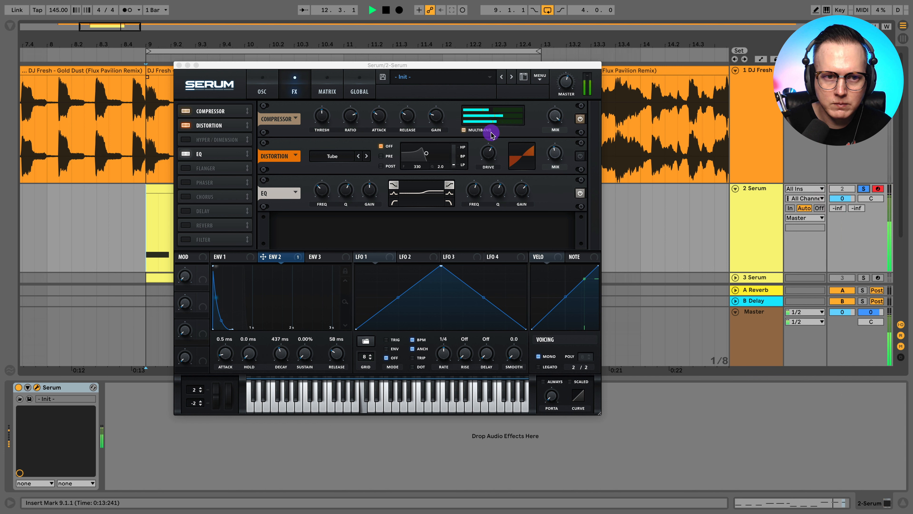
Readjust the filter's cutoff, resonance and drive and check the patch against the reference track
{"action": "left_click", "coordinate": [264, 90]}
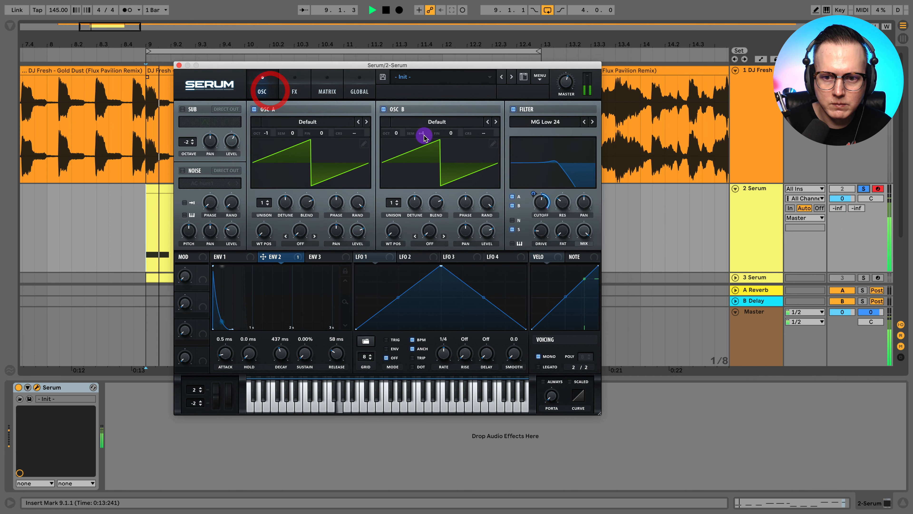
{"action": "left_click", "coordinate": [541, 202]}
{"action": "left_click", "coordinate": [563, 203]}
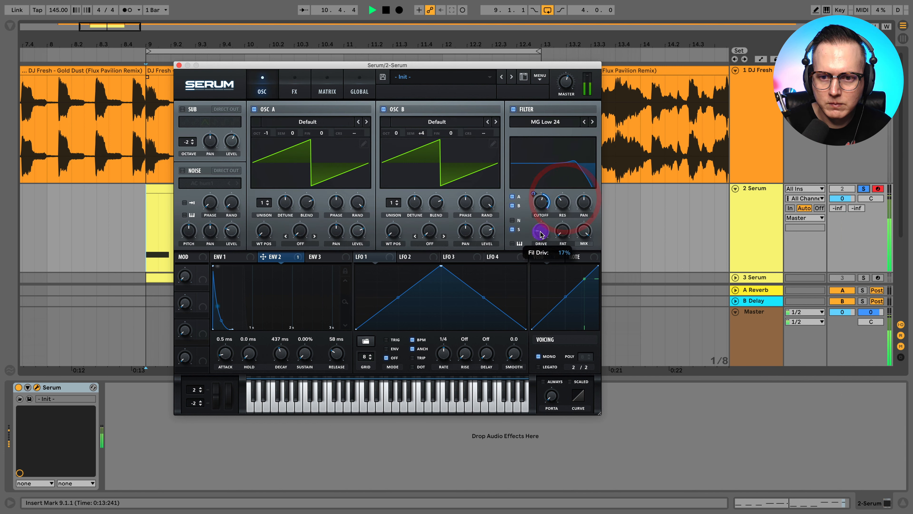
{"action": "left_click_drag", "start_coordinate": [543, 236], "coordinate": [541, 230]}
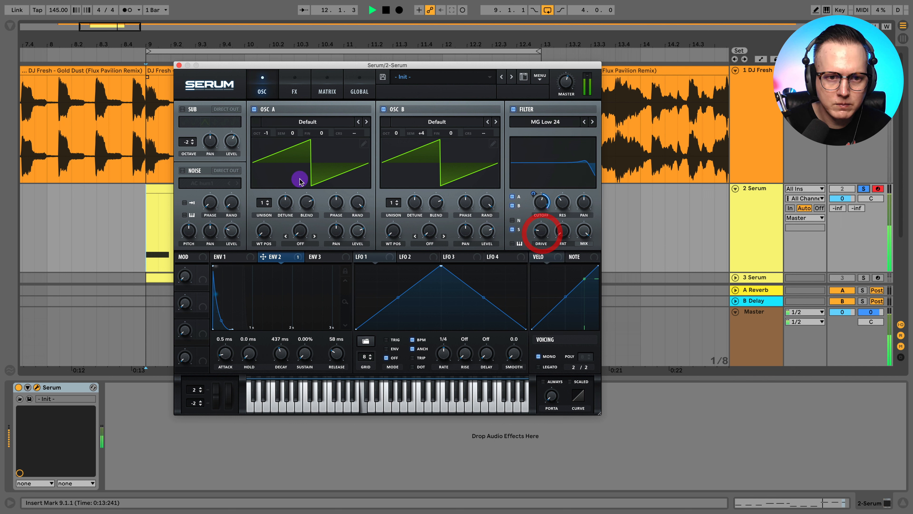
{"action": "left_click", "coordinate": [855, 167]}
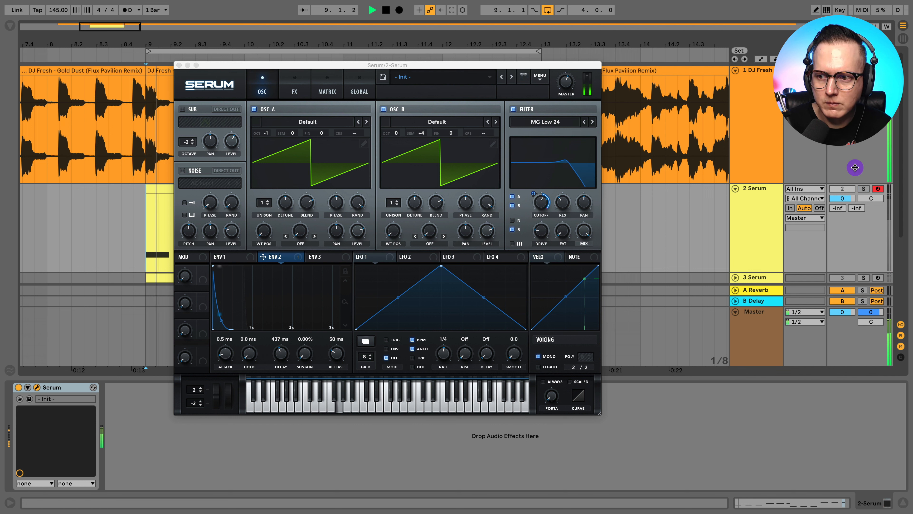
{"action": "left_click", "coordinate": [863, 189]}
Load the Basic Shapes wavetable from the Analog group into oscillator A and move its wavetable position to the saw shape
{"action": "mouse_move", "coordinate": [266, 133]}
{"action": "left_mouse_down"}
{"action": "mouse_move", "coordinate": [269, 153]}
{"action": "mouse_move", "coordinate": [269, 138]}
{"action": "left_mouse_up"}
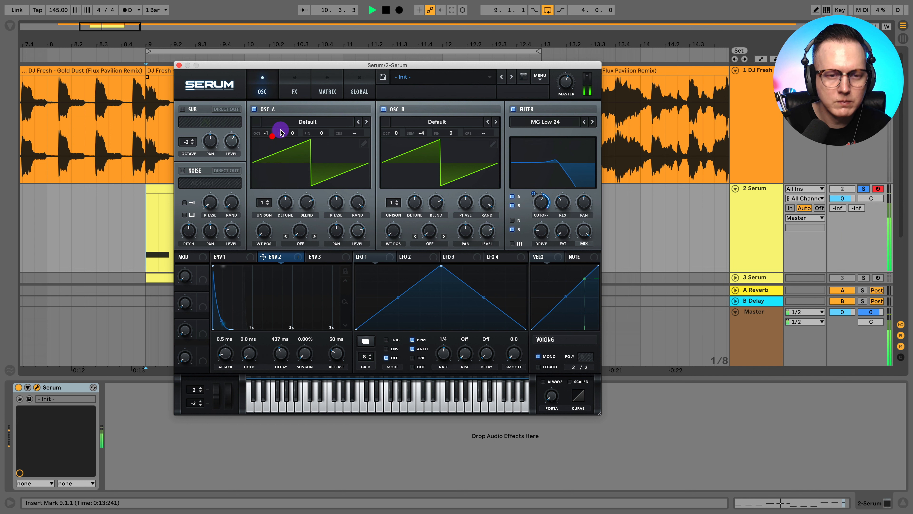
{"action": "left_click", "coordinate": [307, 122]}
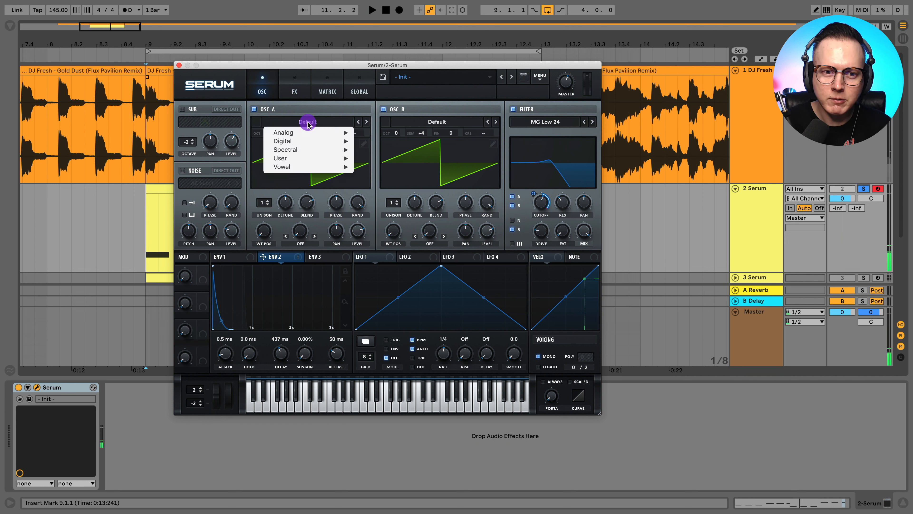
{"action": "mouse_move", "coordinate": [306, 132]}
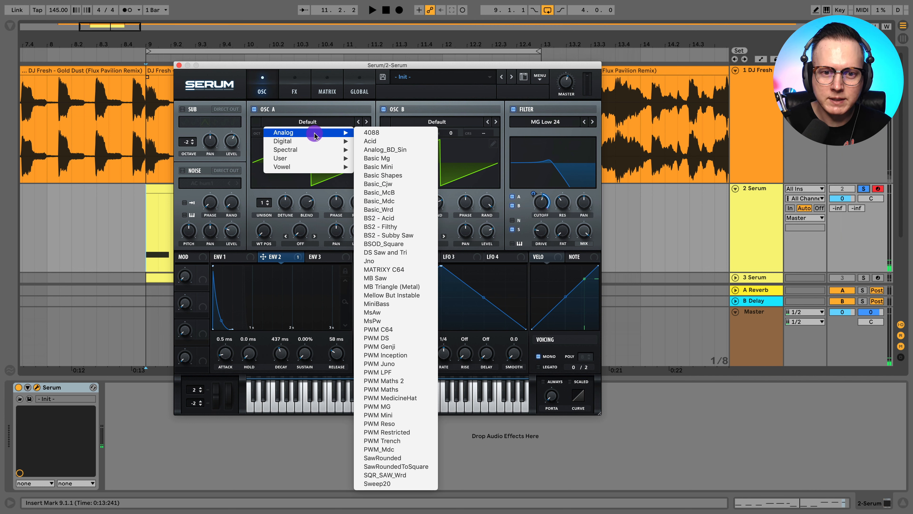
{"action": "left_click", "coordinate": [406, 177]}
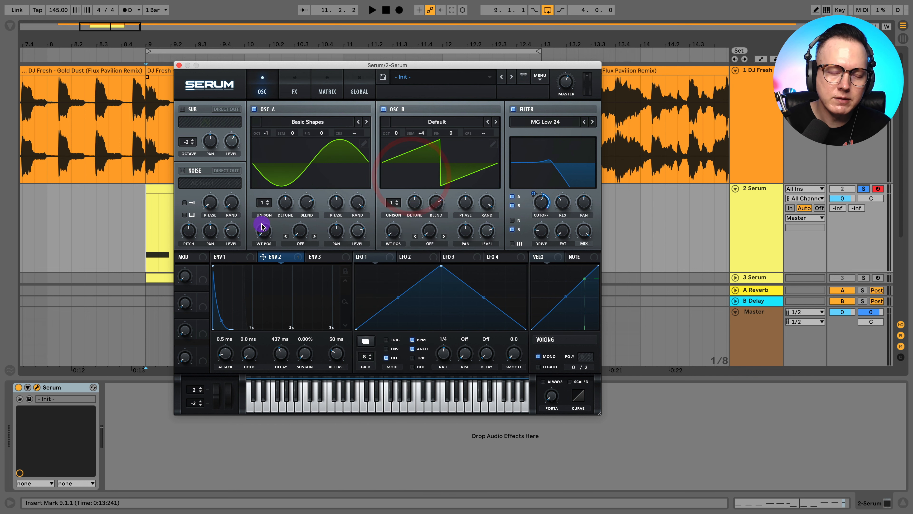
{"action": "key", "text": "space"}
{"action": "left_click_drag", "start_coordinate": [261, 233], "coordinate": [291, 199]}
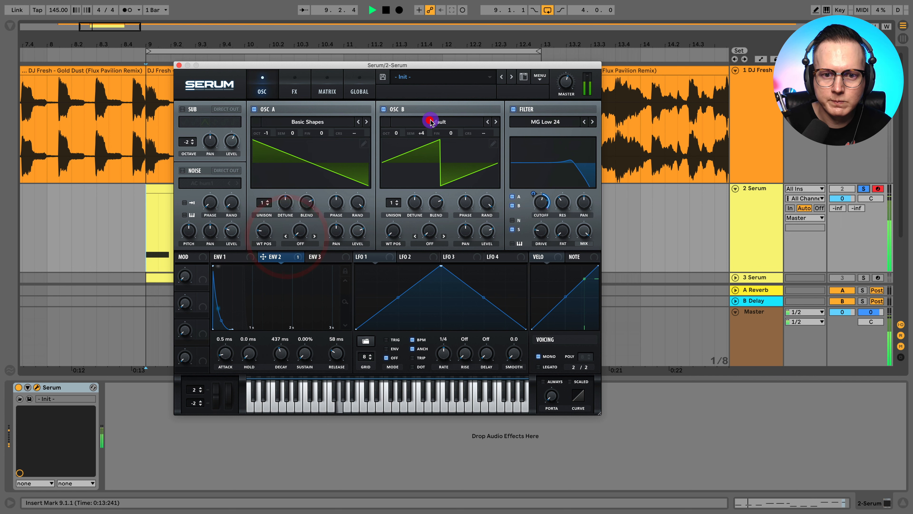
Load the Basic Shapes wavetable into oscillator B and move its wavetable position to the saw shape
{"action": "left_click", "coordinate": [432, 122]}
{"action": "mouse_move", "coordinate": [442, 134]}
{"action": "left_click", "coordinate": [527, 175]}
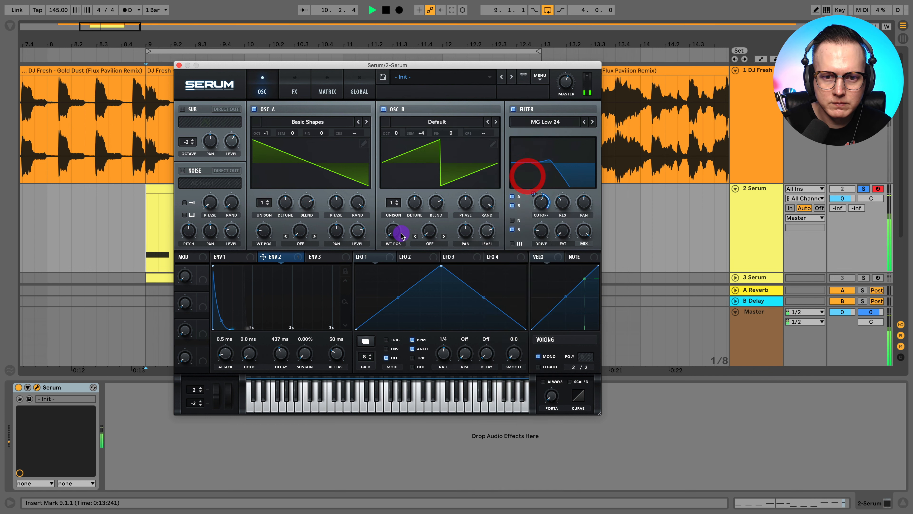
{"action": "left_click_drag", "start_coordinate": [396, 231], "coordinate": [397, 208]}
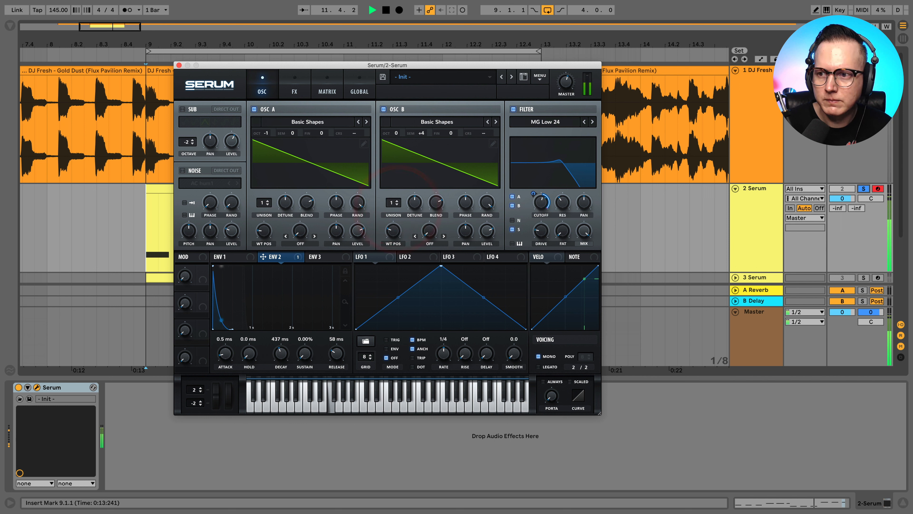
Compare the Basic Shapes patch with the reference track and lower the filter cutoff
{"action": "left_click", "coordinate": [863, 188]}
{"action": "left_click", "coordinate": [865, 189]}
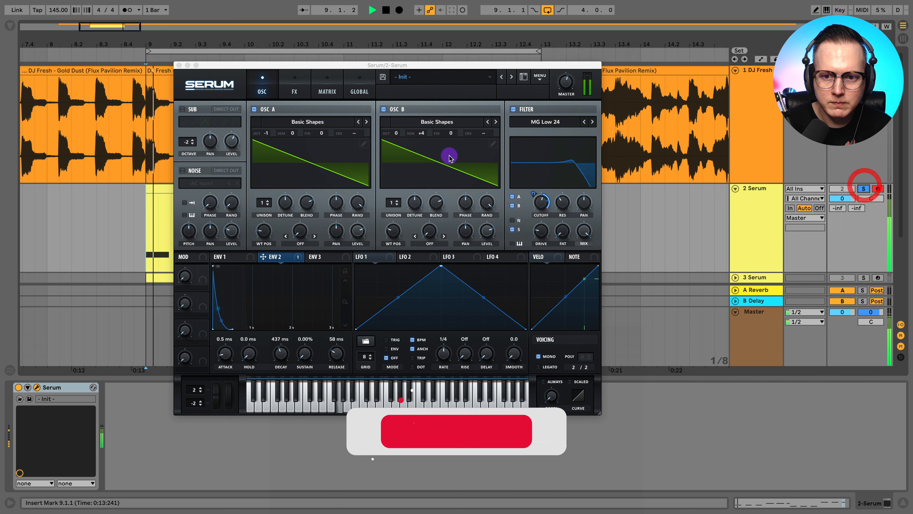
{"action": "left_click_drag", "start_coordinate": [550, 204], "coordinate": [544, 210]}
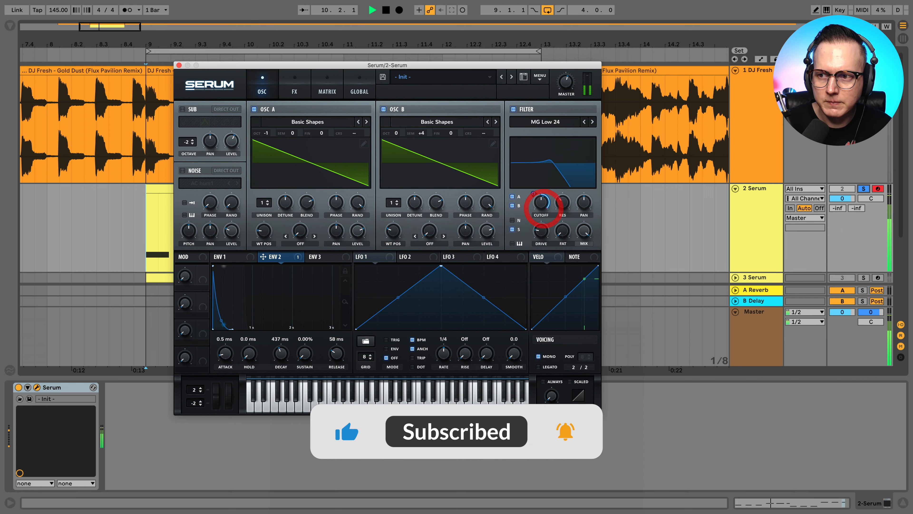
{"action": "left_click", "coordinate": [863, 188]}
{"action": "left_click", "coordinate": [863, 188]}
Try a saw sub oscillator in place of oscillator A, then restore oscillator A with the sub off
{"action": "left_click", "coordinate": [183, 109]}
{"action": "left_click", "coordinate": [215, 122]}
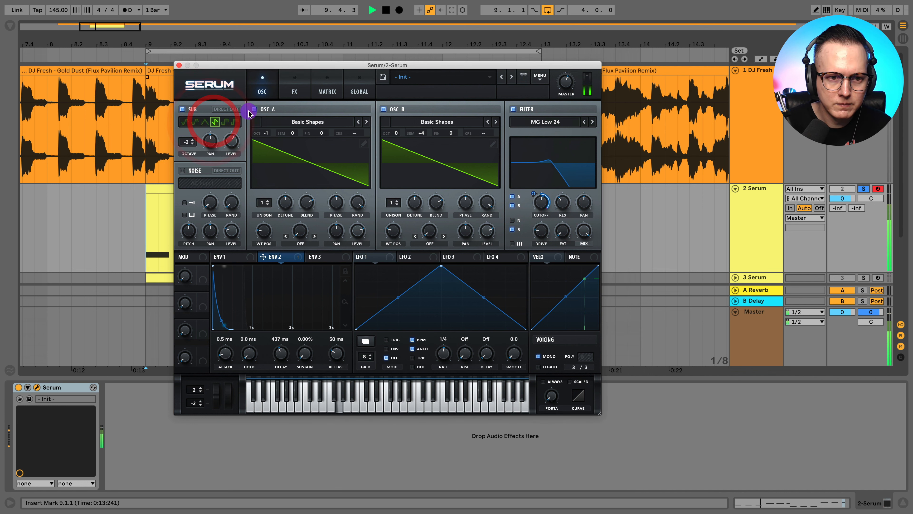
{"action": "left_click", "coordinate": [232, 141]}
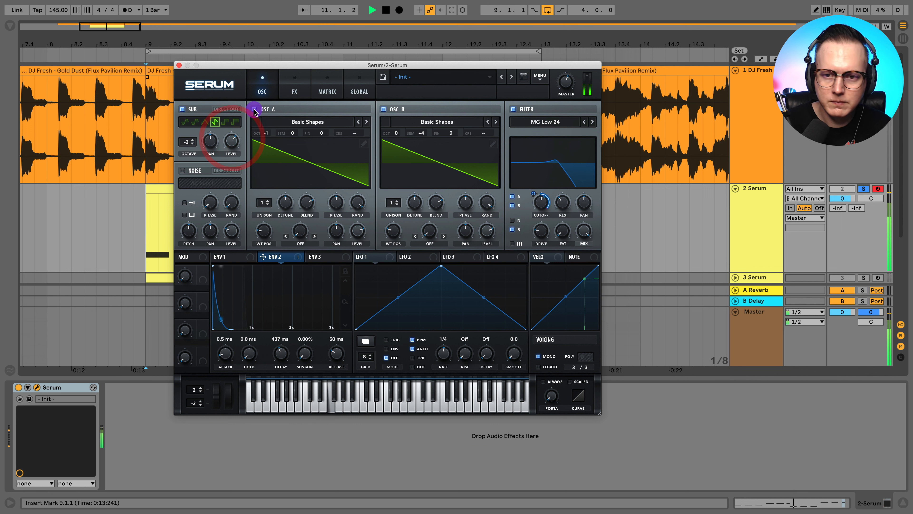
{"action": "left_click", "coordinate": [254, 108]}
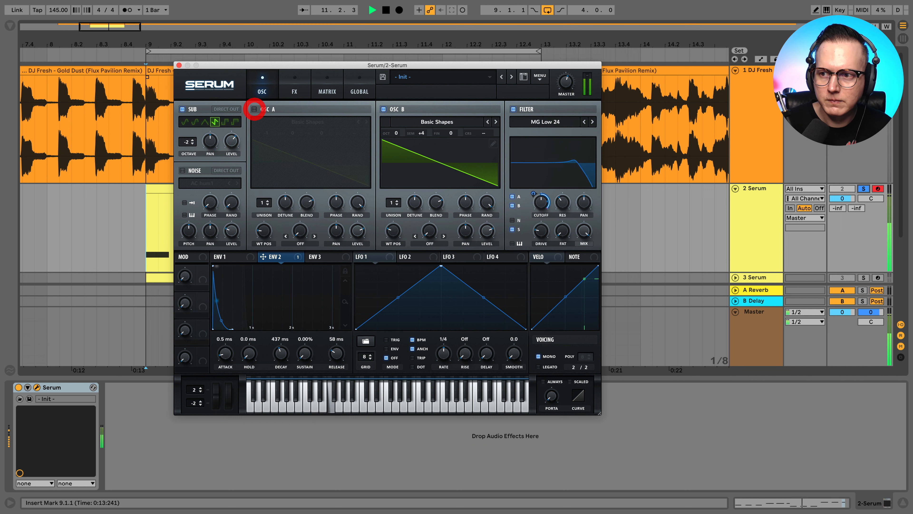
{"action": "left_click", "coordinate": [864, 189]}
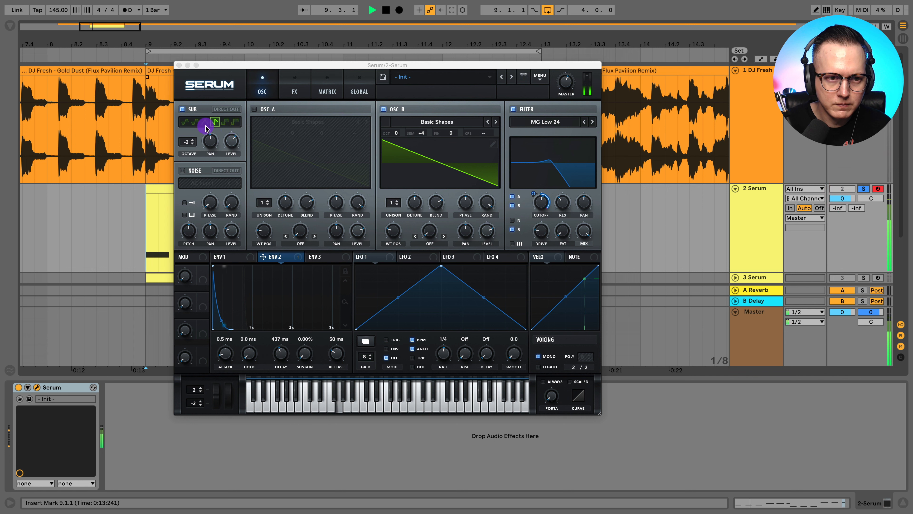
{"action": "left_click", "coordinate": [182, 108]}
{"action": "left_click", "coordinate": [183, 109]}
{"action": "left_click", "coordinate": [254, 109]}
Readjust oscillator A's level while comparing the patch with the reference track
{"action": "left_click", "coordinate": [285, 203]}
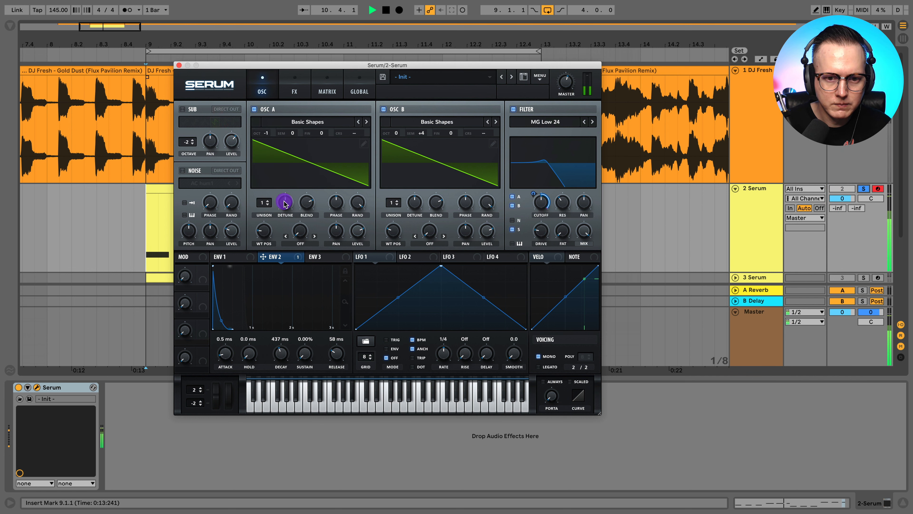
{"action": "left_click_drag", "start_coordinate": [358, 231], "coordinate": [358, 237]}
{"action": "left_click", "coordinate": [864, 189]}
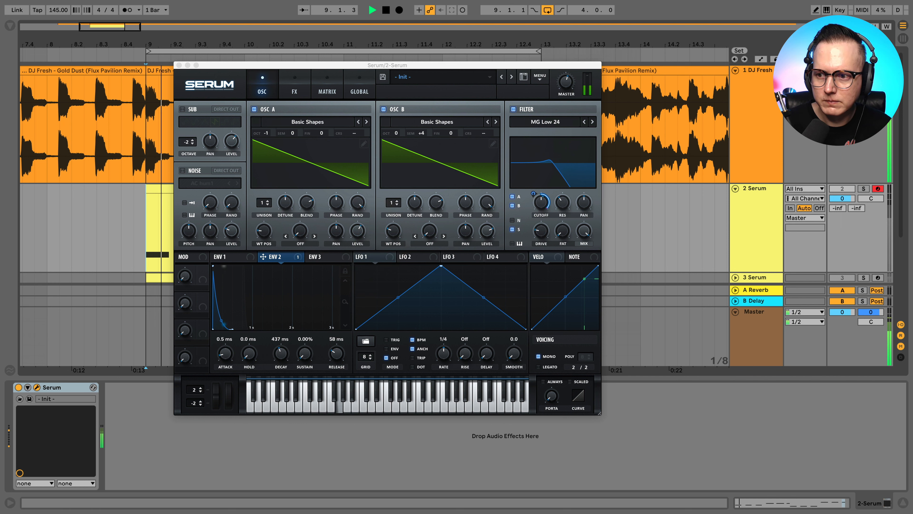
{"action": "left_click", "coordinate": [864, 189]}
{"action": "left_click", "coordinate": [358, 231]}
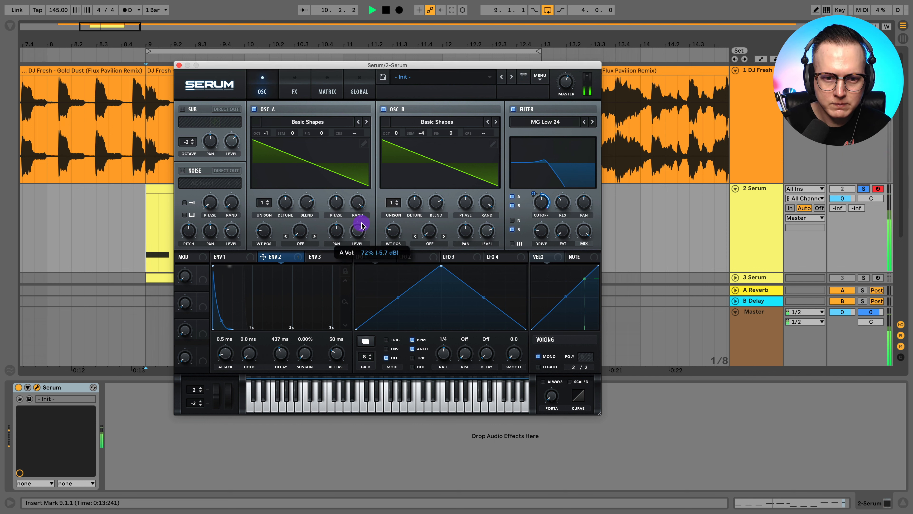
{"action": "left_click_drag", "start_coordinate": [363, 224], "coordinate": [356, 221]}
Lower the filter's cutoff further, adjust its resonance and check the sound against the reference track
{"action": "mouse_move", "coordinate": [541, 202]}
{"action": "left_mouse_down"}
{"action": "mouse_move", "coordinate": [563, 208]}
{"action": "mouse_move", "coordinate": [542, 202]}
{"action": "left_mouse_up"}
{"action": "left_click", "coordinate": [564, 201]}
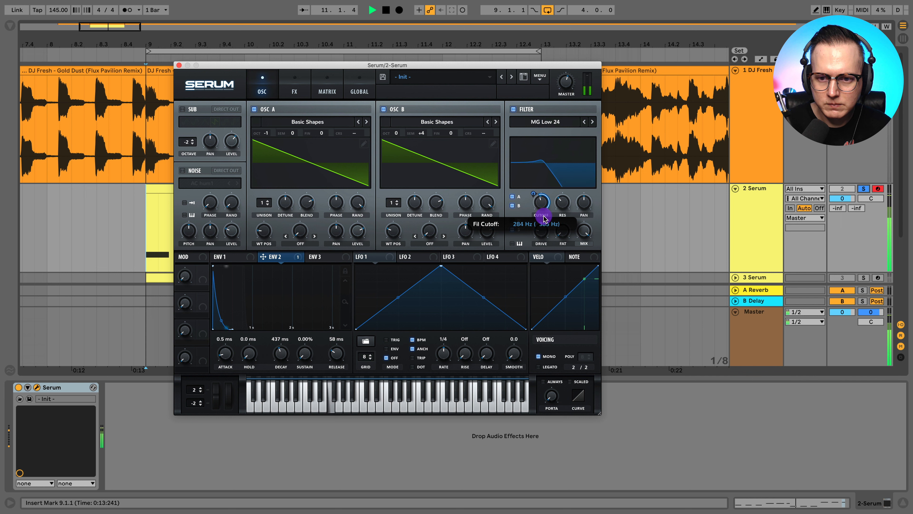
{"action": "left_click_drag", "start_coordinate": [544, 219], "coordinate": [543, 222]}
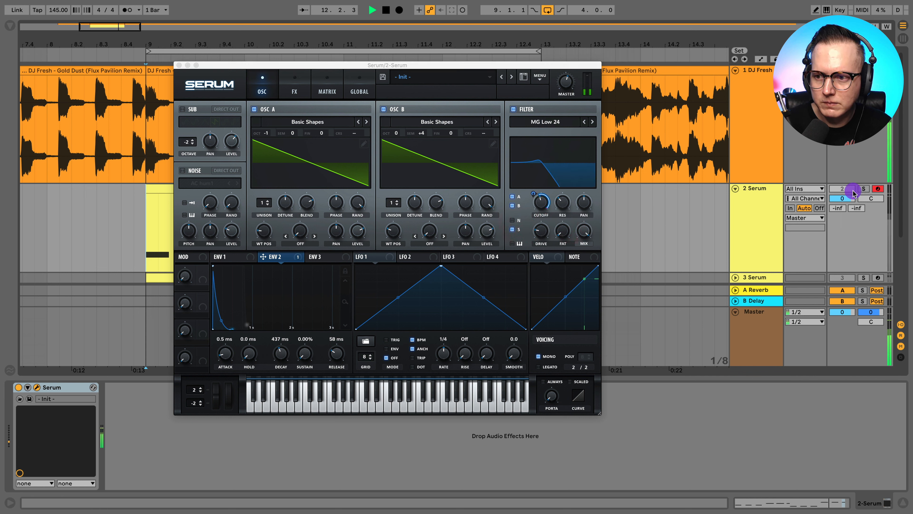
Switch the Tube distortion on in the effects rack and adjust its mix and drive
{"action": "left_click", "coordinate": [292, 90]}
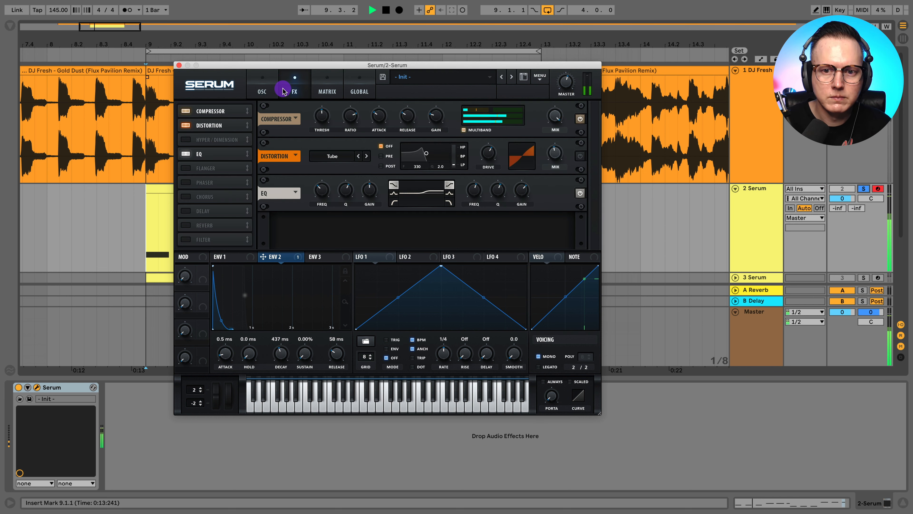
{"action": "left_click_drag", "start_coordinate": [566, 160], "coordinate": [550, 154]}
{"action": "left_click", "coordinate": [488, 153]}
{"action": "mouse_move", "coordinate": [491, 153]}
{"action": "left_mouse_down"}
{"action": "mouse_move", "coordinate": [483, 179]}
{"action": "mouse_move", "coordinate": [489, 168]}
{"action": "left_mouse_up"}
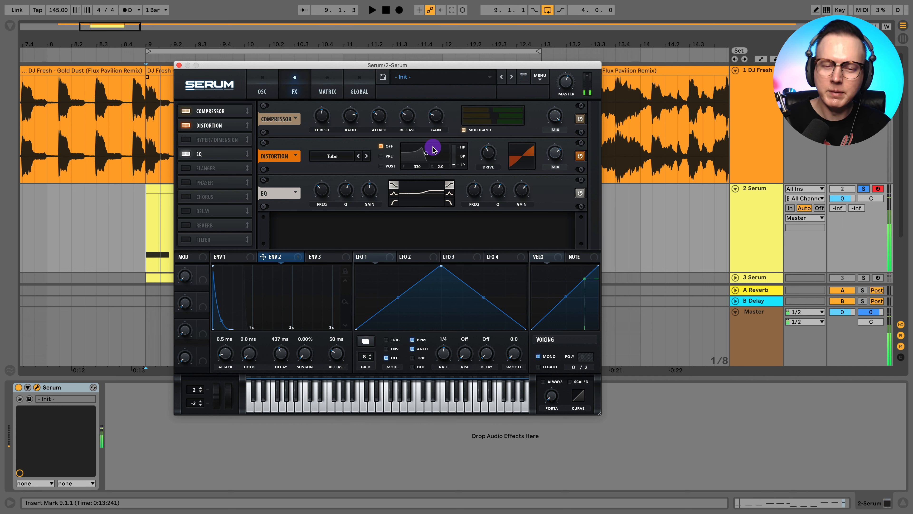
Change the distortion type to HardClip and readjust its drive and mix
{"action": "left_click", "coordinate": [359, 156]}
{"action": "left_click", "coordinate": [366, 156]}
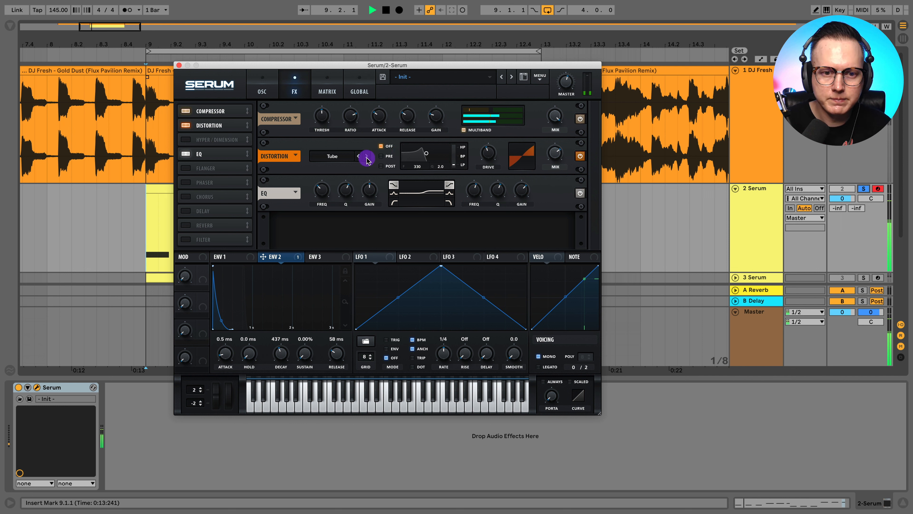
{"action": "left_click", "coordinate": [366, 157]}
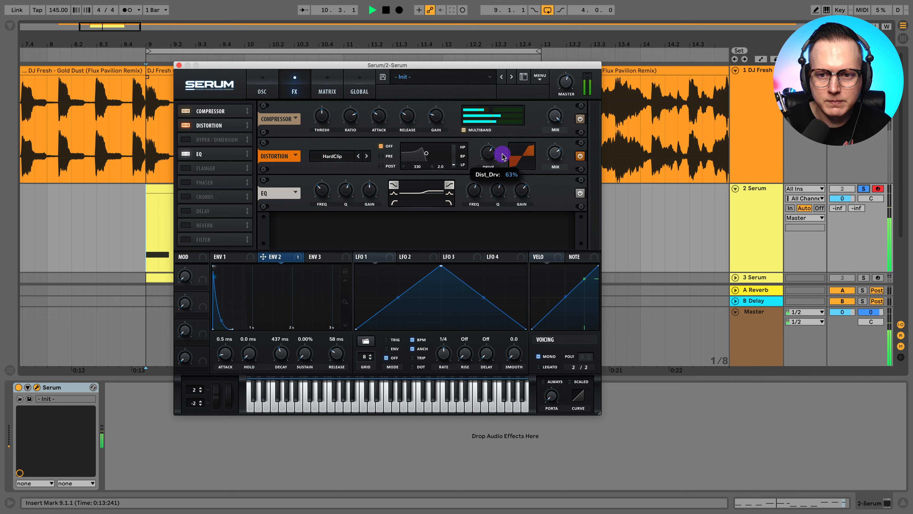
{"action": "left_click", "coordinate": [503, 162]}
{"action": "left_click_drag", "start_coordinate": [555, 158], "coordinate": [555, 166]}
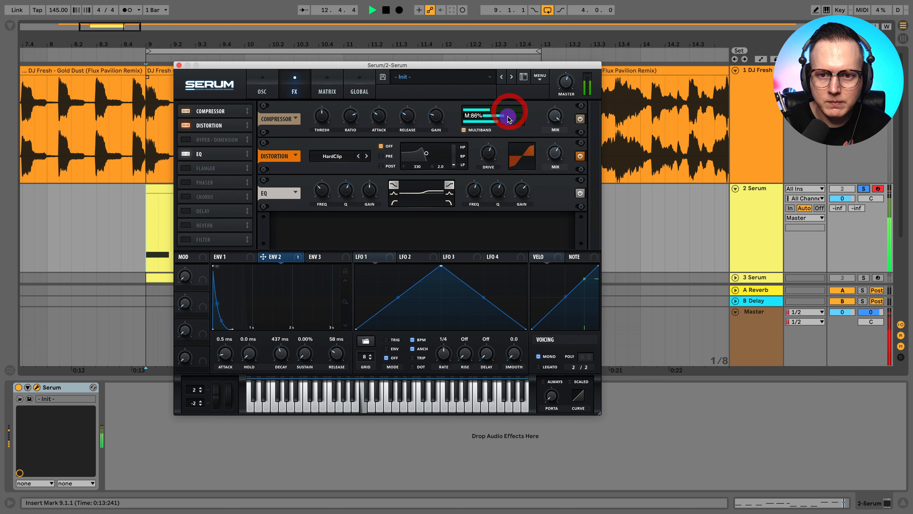
Readjust the multiband compressor's mid band and check its mix, then compare the patch with the reference track
{"action": "left_click_drag", "start_coordinate": [508, 120], "coordinate": [514, 120]}
{"action": "left_click", "coordinate": [552, 117]}
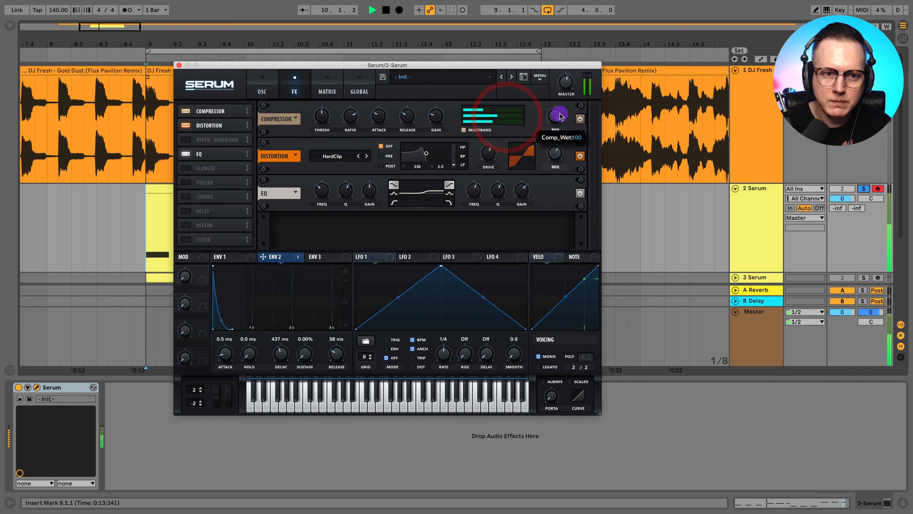
{"action": "left_click", "coordinate": [864, 189]}
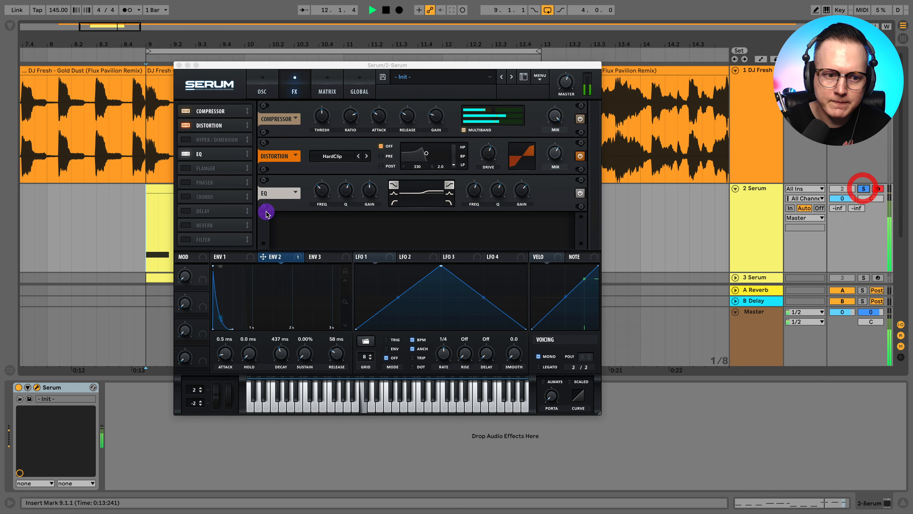
Add a Plate reverb to the effects rack and play the patch through it
{"action": "key", "text": "space"}
{"action": "left_click", "coordinate": [187, 225]}
{"action": "left_click", "coordinate": [310, 226]}
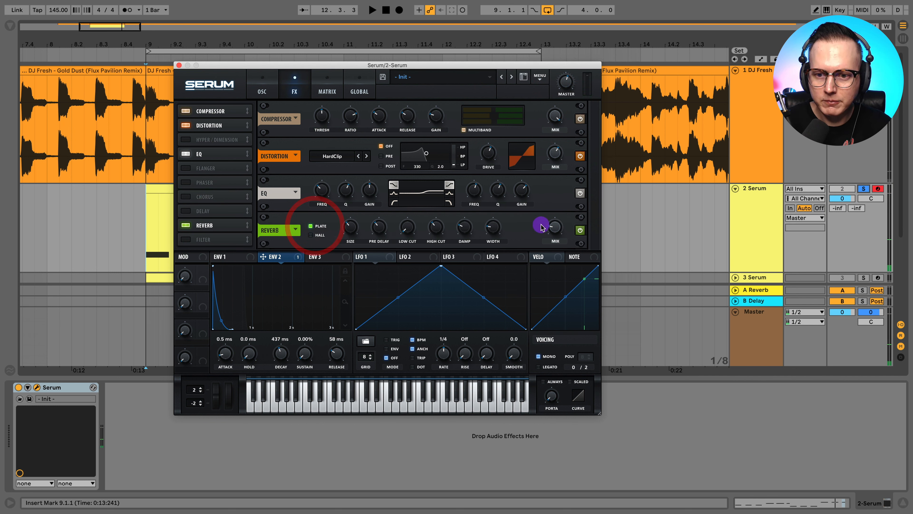
{"action": "key", "text": "space"}
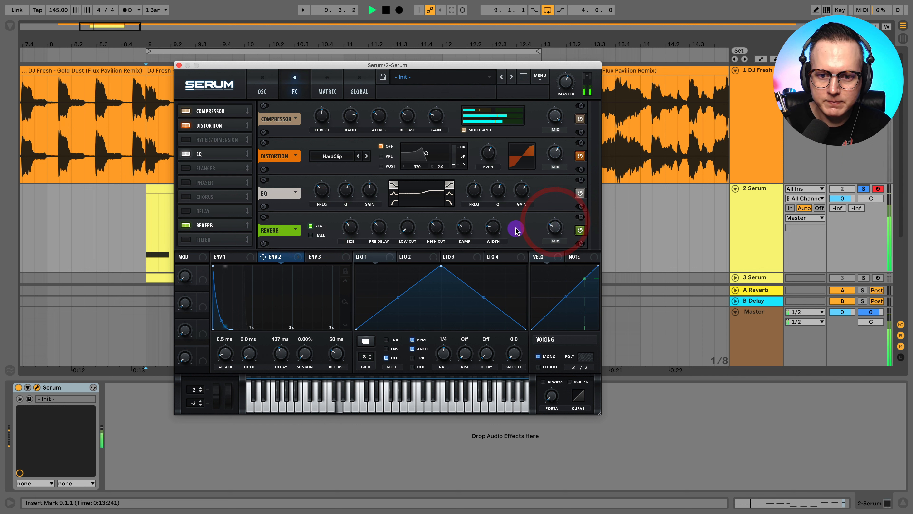
Adjust the reverb's size, reduce its pre-delay and turn up its width
{"action": "left_click", "coordinate": [352, 227]}
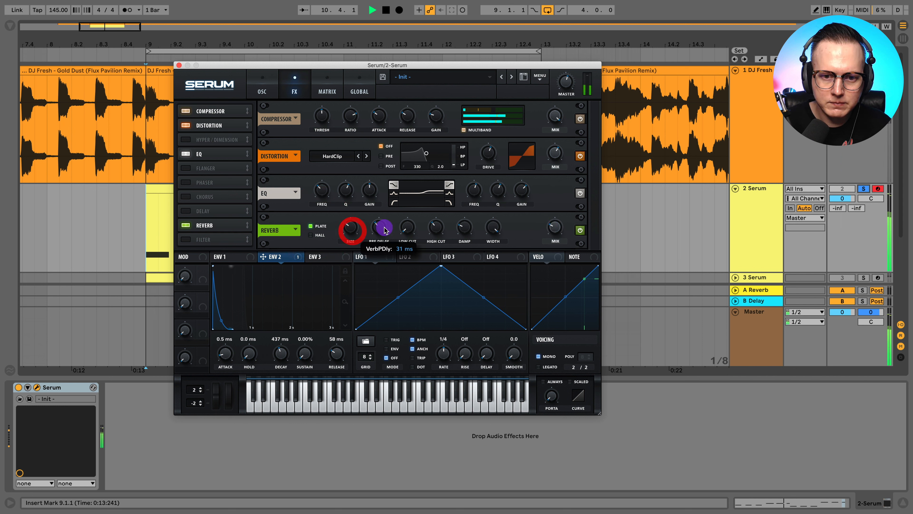
{"action": "left_click", "coordinate": [380, 234]}
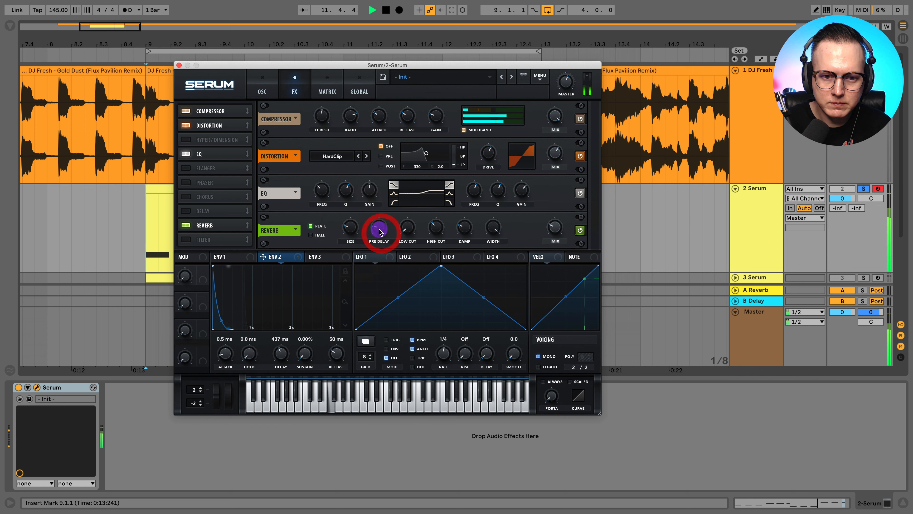
{"action": "left_click_drag", "start_coordinate": [355, 236], "coordinate": [355, 234]}
{"action": "left_click_drag", "start_coordinate": [498, 240], "coordinate": [525, 193]}
Compare the reverbed patch with the reference track and fine-tune the reverb size
{"action": "left_click", "coordinate": [853, 166]}
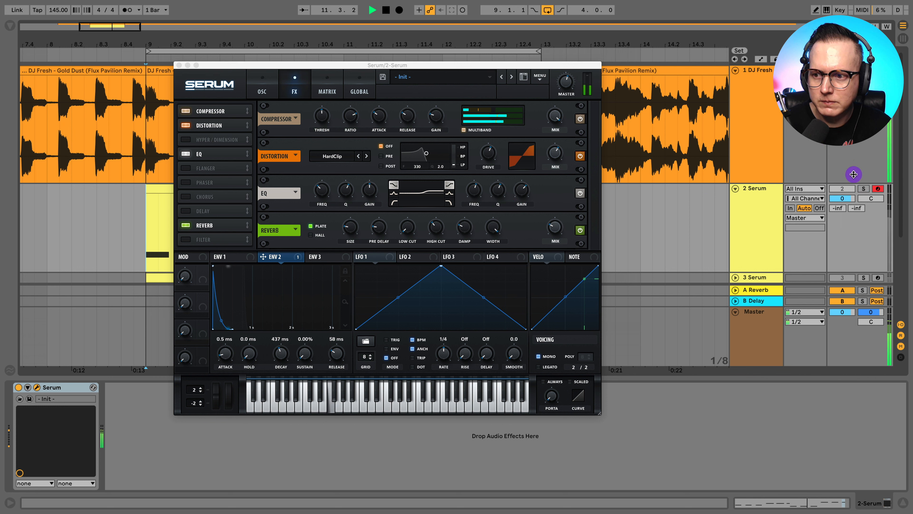
{"action": "left_click", "coordinate": [864, 189]}
{"action": "left_click", "coordinate": [355, 223]}
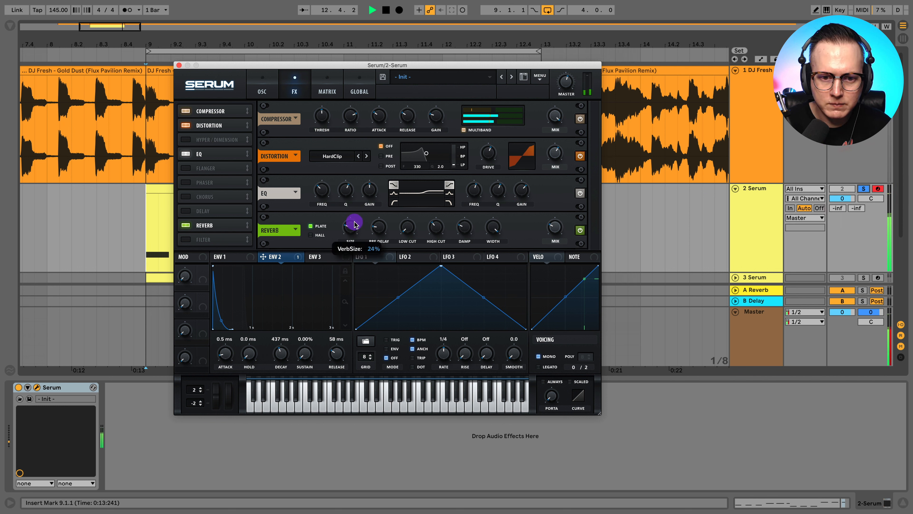
{"action": "left_click_drag", "start_coordinate": [354, 223], "coordinate": [356, 218]}
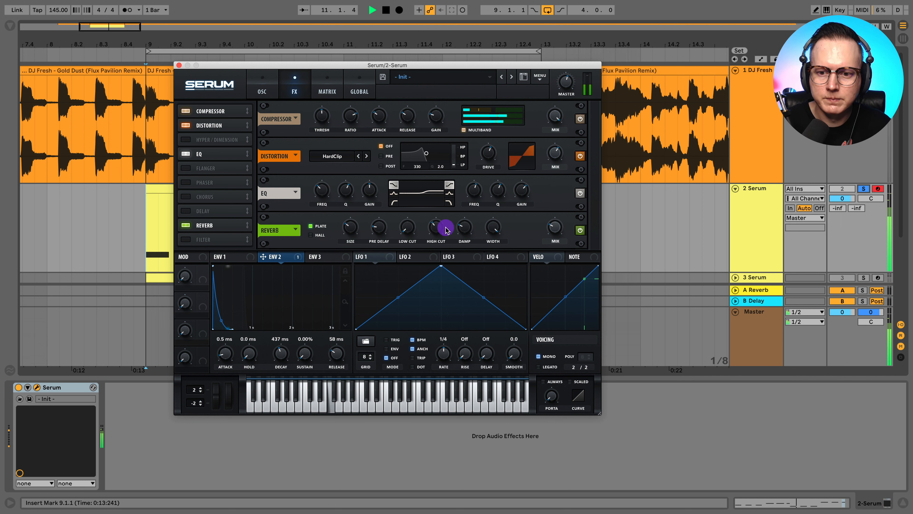
Set the low cut of Serum's reverb to about 13%
{"action": "left_click_drag", "start_coordinate": [489, 71], "coordinate": [480, 58]}
{"action": "left_click_drag", "start_coordinate": [399, 214], "coordinate": [403, 207]}
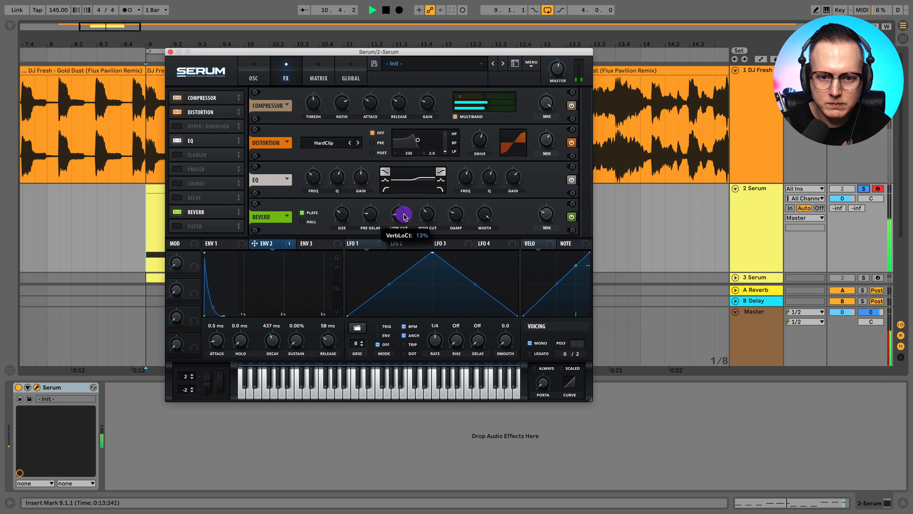
{"action": "left_click_drag", "start_coordinate": [404, 216], "coordinate": [402, 215]}
{"action": "left_click", "coordinate": [428, 215]}
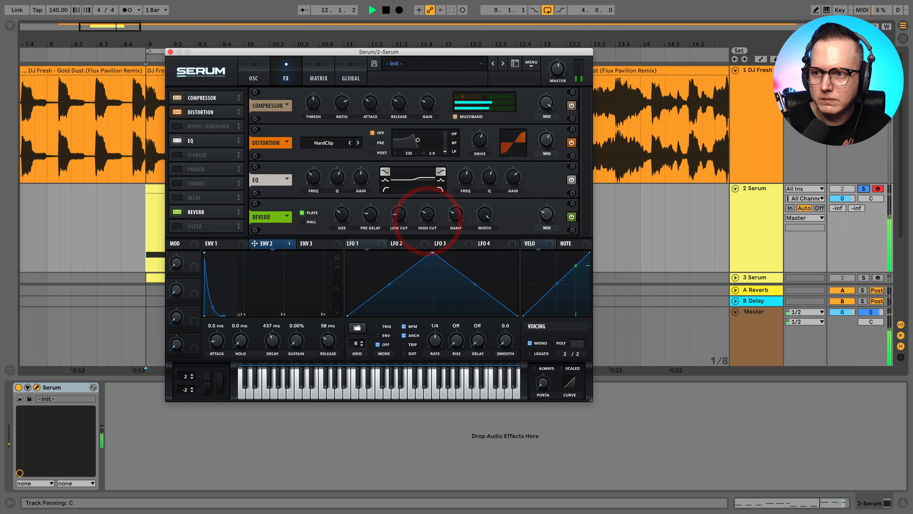
Unsolo and re-solo the Serum track to compare the patch with the DJ Fresh reference track
{"action": "left_click", "coordinate": [864, 189]}
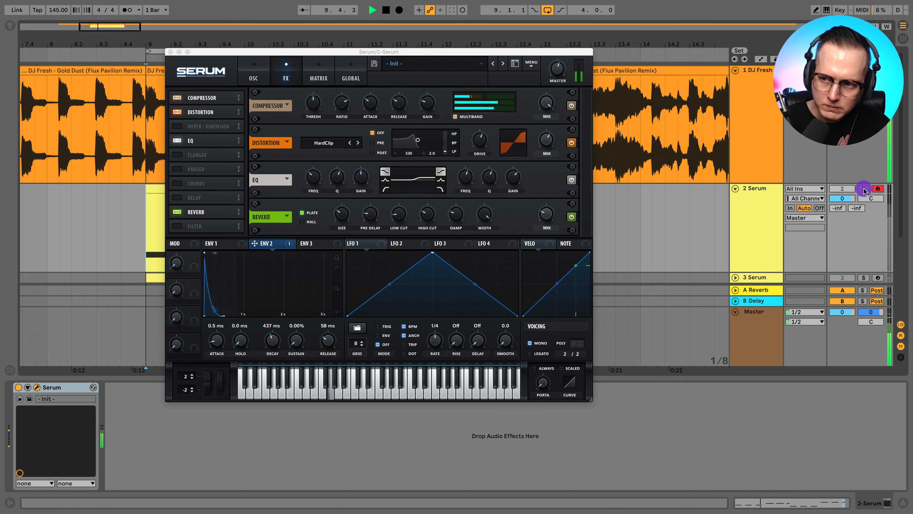
{"action": "left_click", "coordinate": [768, 112]}
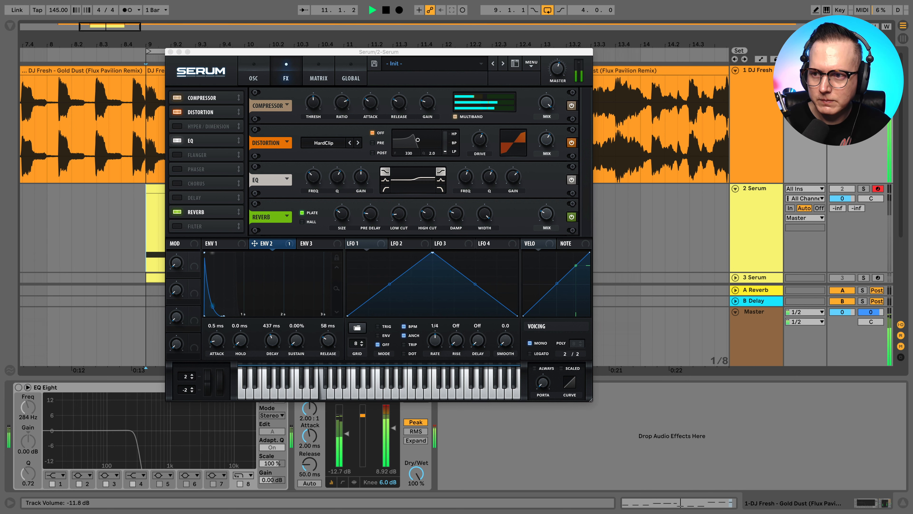
{"action": "left_click", "coordinate": [855, 188]}
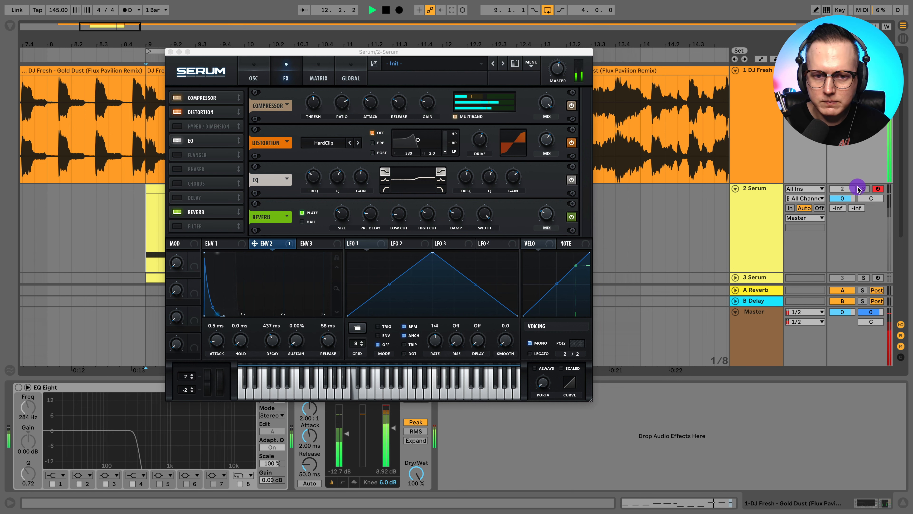
{"action": "left_click", "coordinate": [863, 188]}
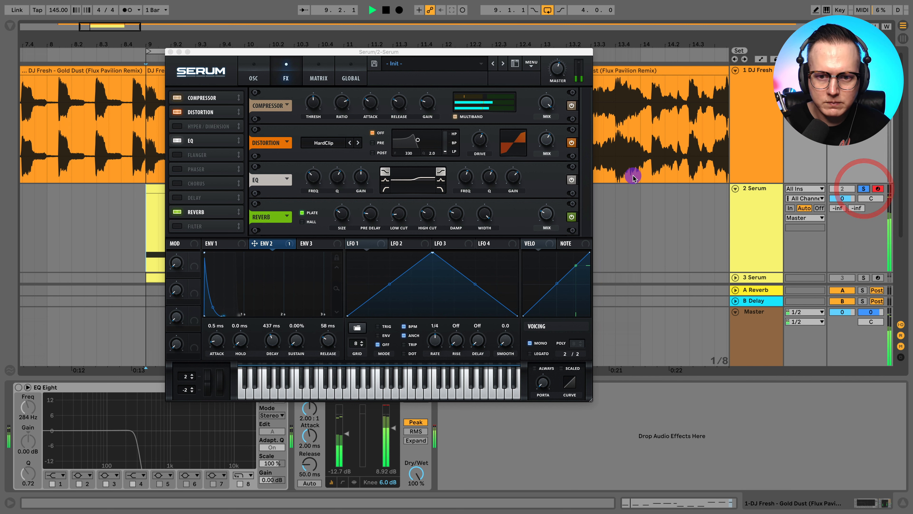
Lower the reverb's wet mix to about 13% and compare the patch with the reference track
{"action": "left_click", "coordinate": [546, 213]}
{"action": "left_click_drag", "start_coordinate": [546, 212], "coordinate": [549, 227]}
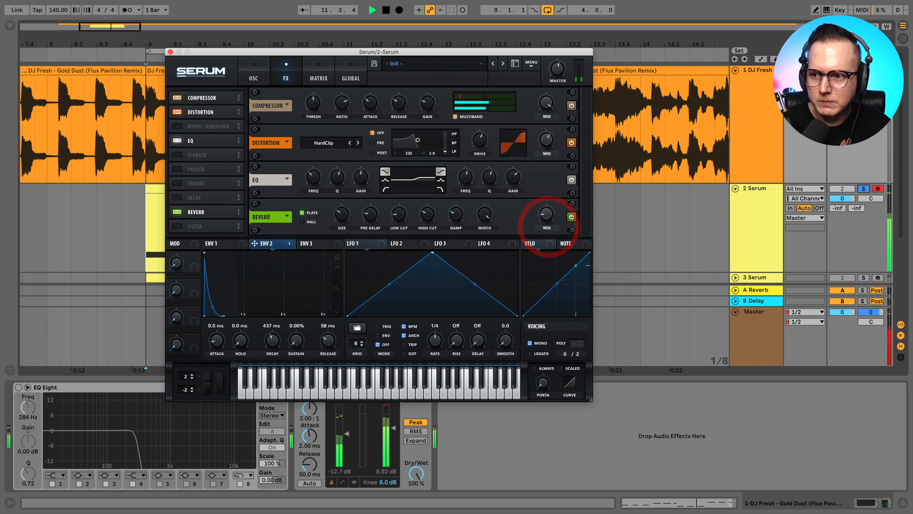
{"action": "left_click", "coordinate": [857, 183]}
{"action": "left_click", "coordinate": [862, 187]}
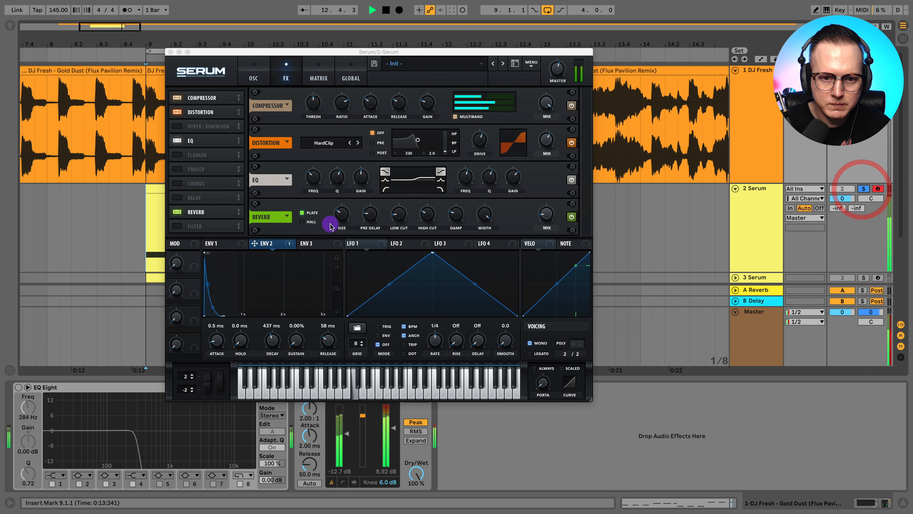
Adjust the reverb's size and pre-delay, and compare the patch with the reference track during playback
{"action": "left_click", "coordinate": [342, 215]}
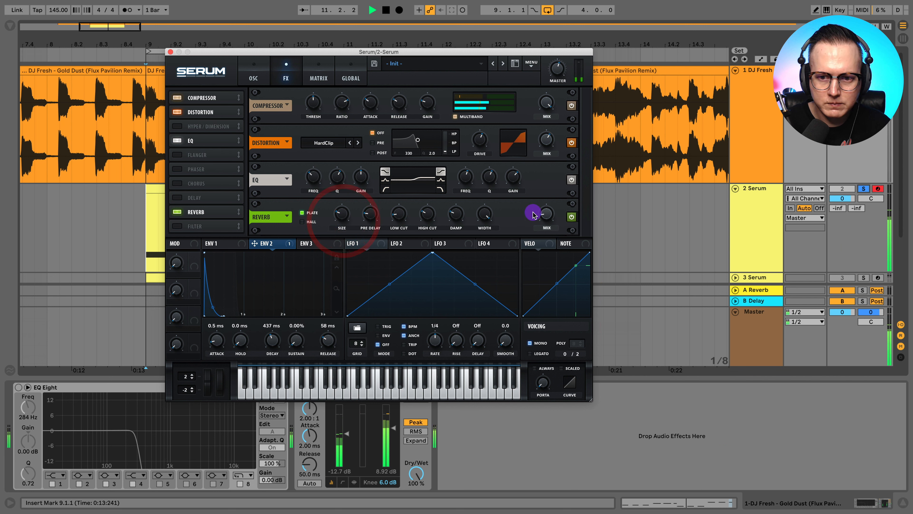
{"action": "left_click", "coordinate": [339, 213]}
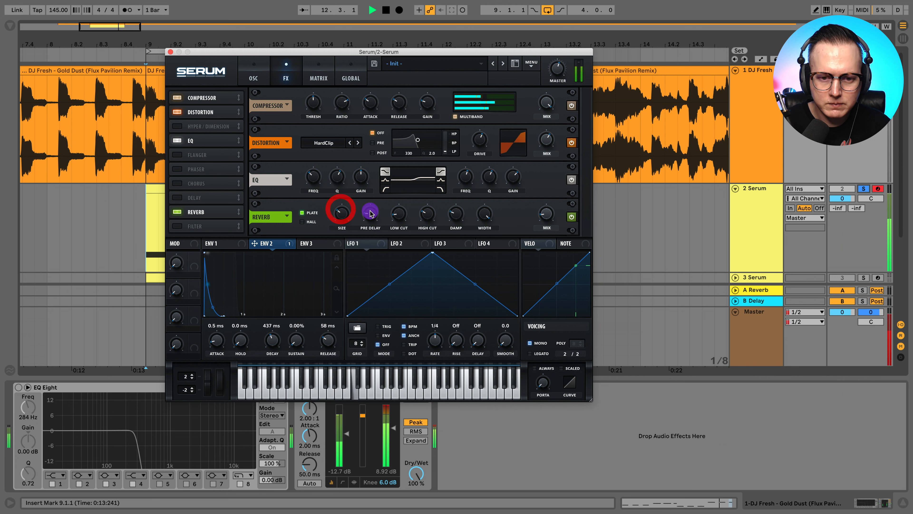
{"action": "left_click", "coordinate": [370, 213]}
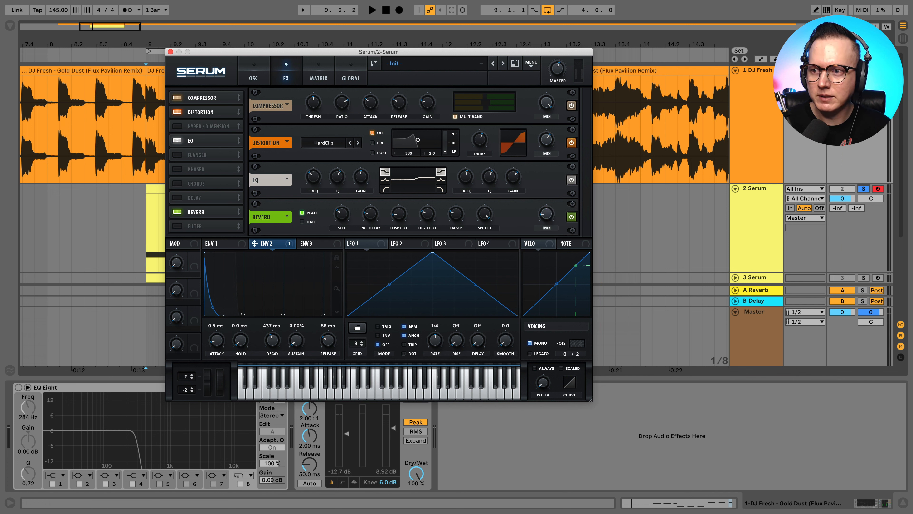
{"action": "left_click", "coordinate": [863, 189]}
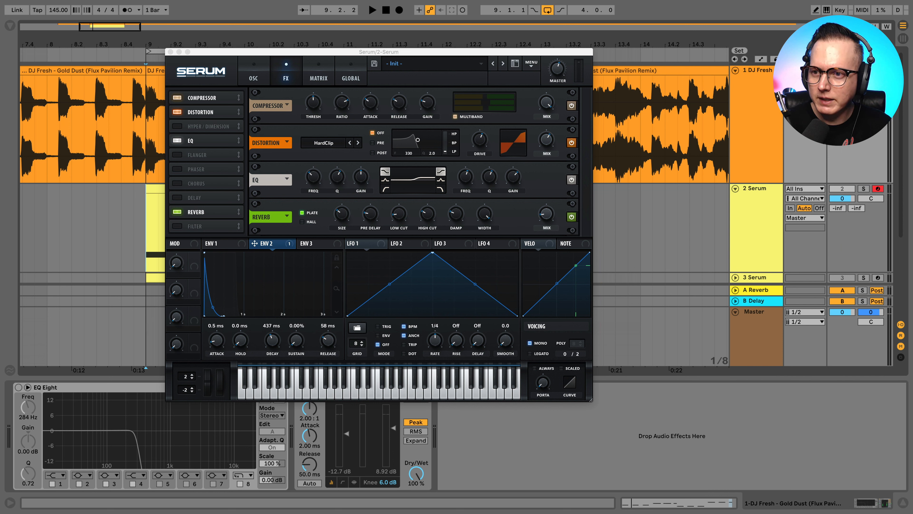
{"action": "key", "text": "space"}
{"action": "left_click", "coordinate": [863, 189]}
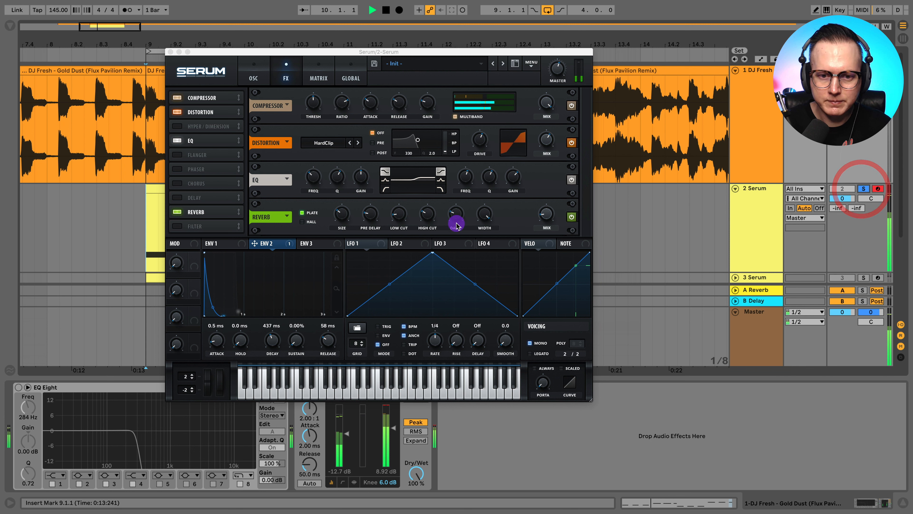
Set the reverb size to about 30% and slightly lower its wet mix
{"action": "left_click", "coordinate": [342, 216]}
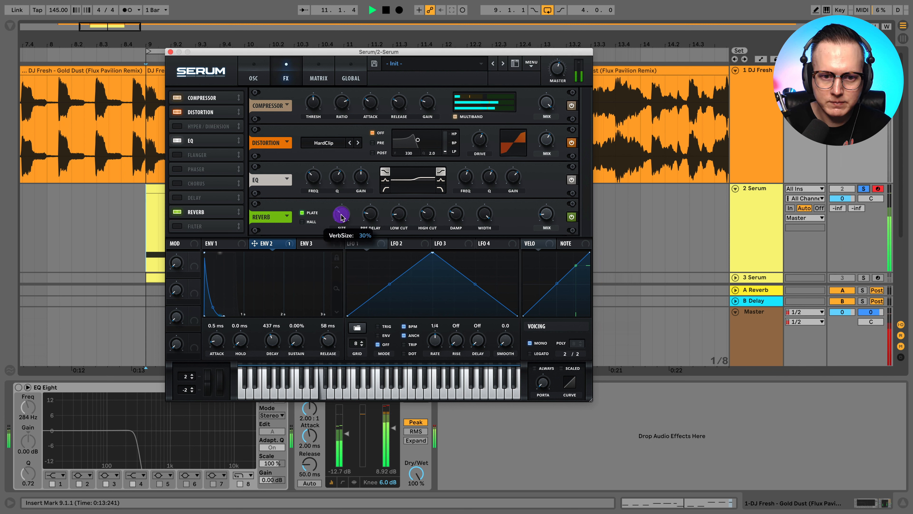
{"action": "left_click", "coordinate": [342, 216]}
{"action": "mouse_move", "coordinate": [548, 215]}
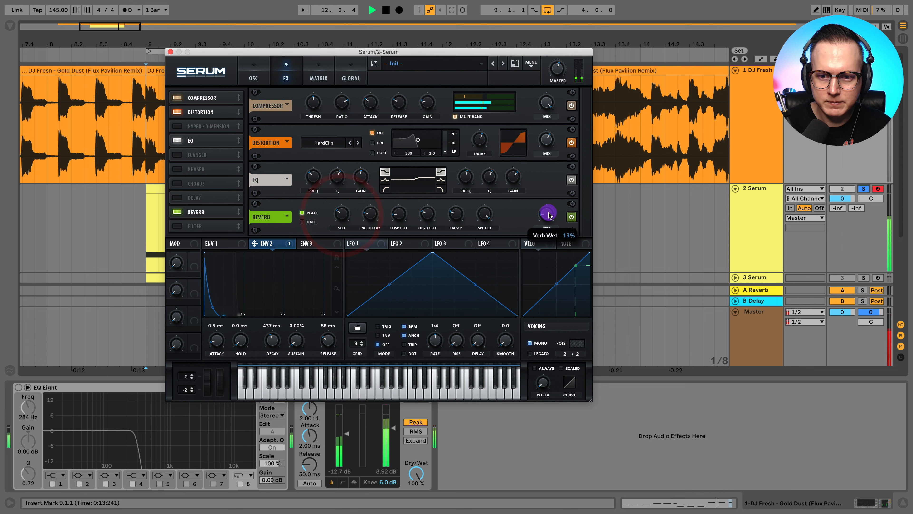
{"action": "left_click_drag", "start_coordinate": [548, 215], "coordinate": [481, 215]}
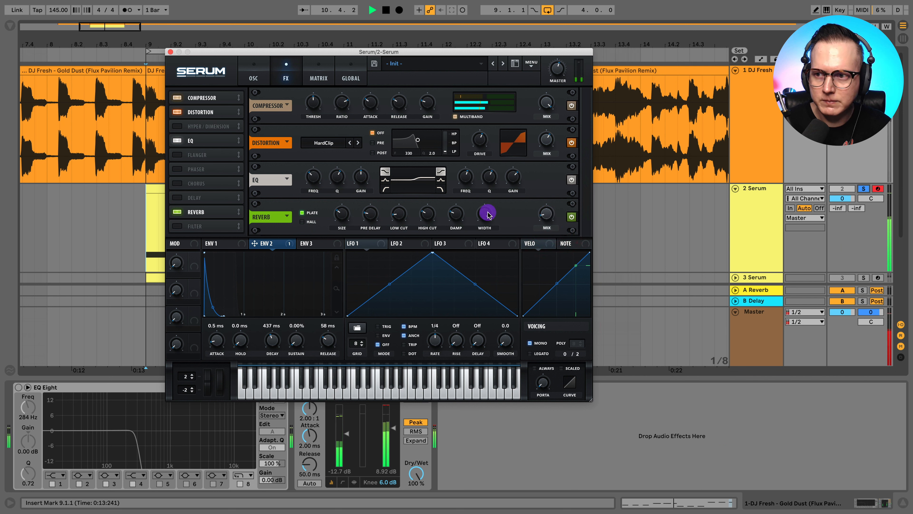
Compare the patch with the reference track and fine-tune the reverb's wet mix to about 11%
{"action": "left_click", "coordinate": [863, 70]}
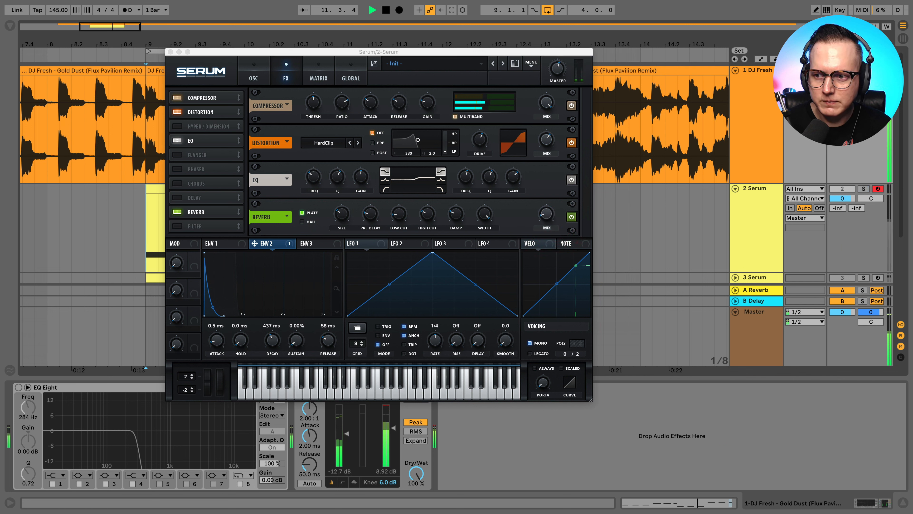
{"action": "left_click", "coordinate": [863, 189]}
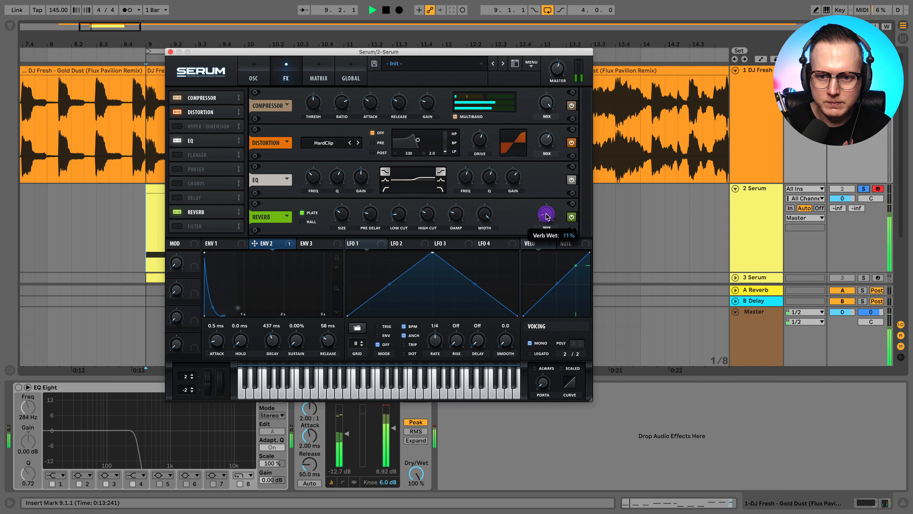
{"action": "left_click_drag", "start_coordinate": [549, 215], "coordinate": [547, 215]}
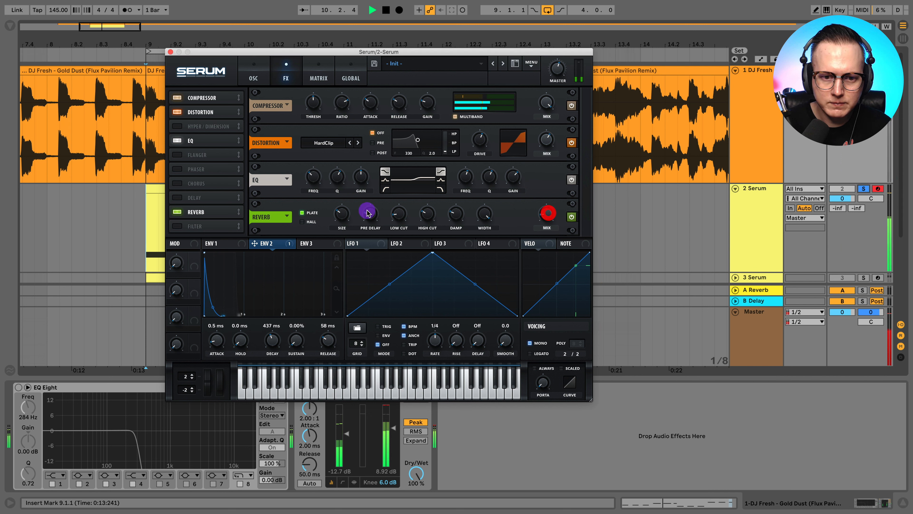
{"action": "left_click", "coordinate": [339, 216]}
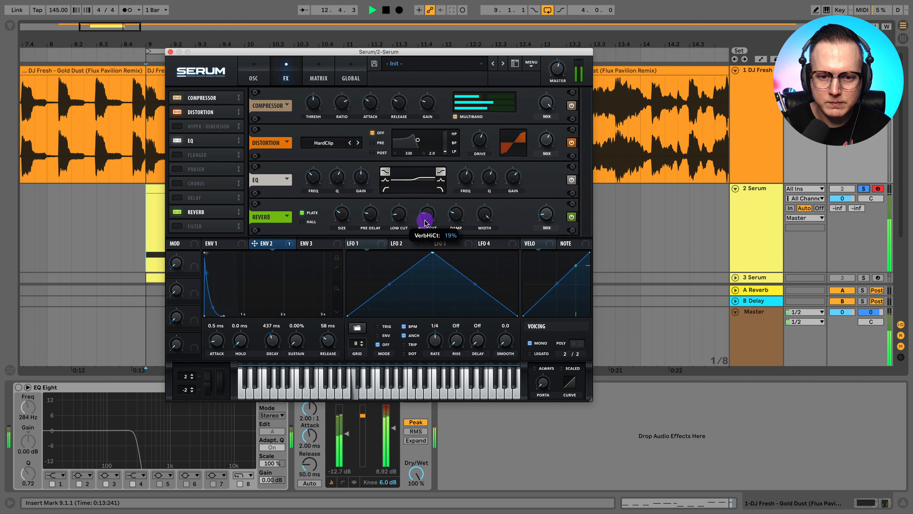
Raise the reverb's high cut above 19% and check the patch against the reference track
{"action": "left_click_drag", "start_coordinate": [425, 222], "coordinate": [445, 176]}
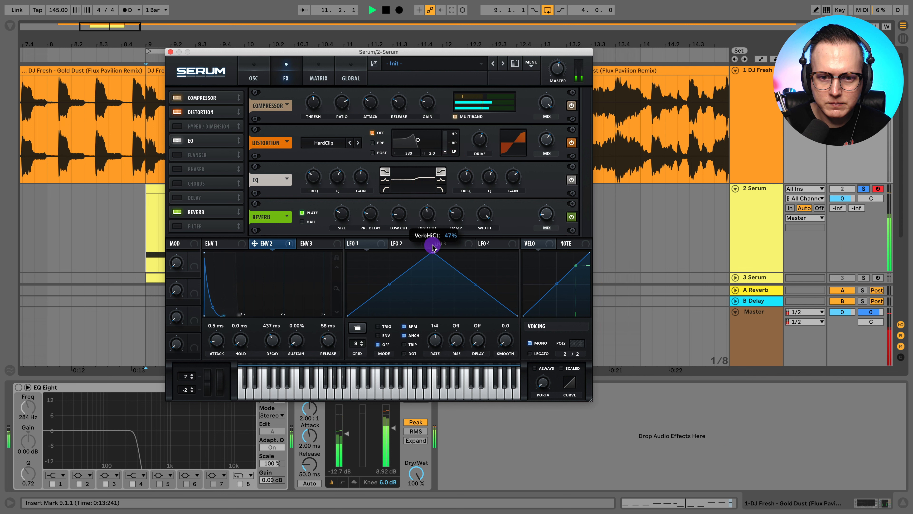
{"action": "left_click_drag", "start_coordinate": [433, 253], "coordinate": [432, 255]}
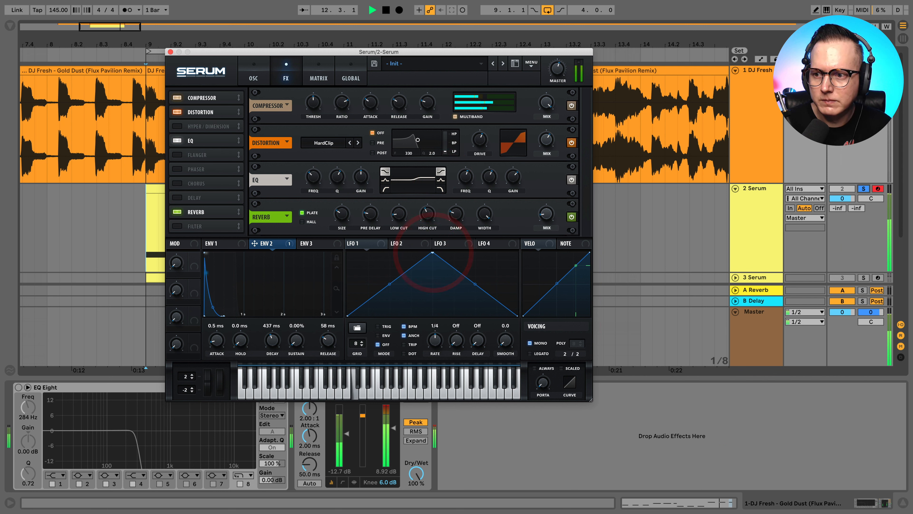
{"action": "left_click", "coordinate": [864, 188]}
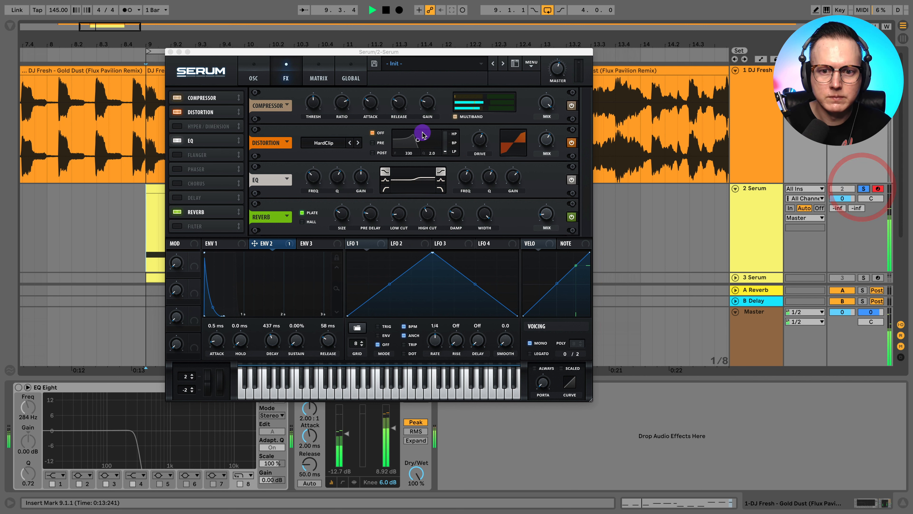
Switch the EQ's high band from shelf to peak, raise its frequency and reduce its gain, comparing with the reference track
{"action": "left_click", "coordinate": [467, 184]}
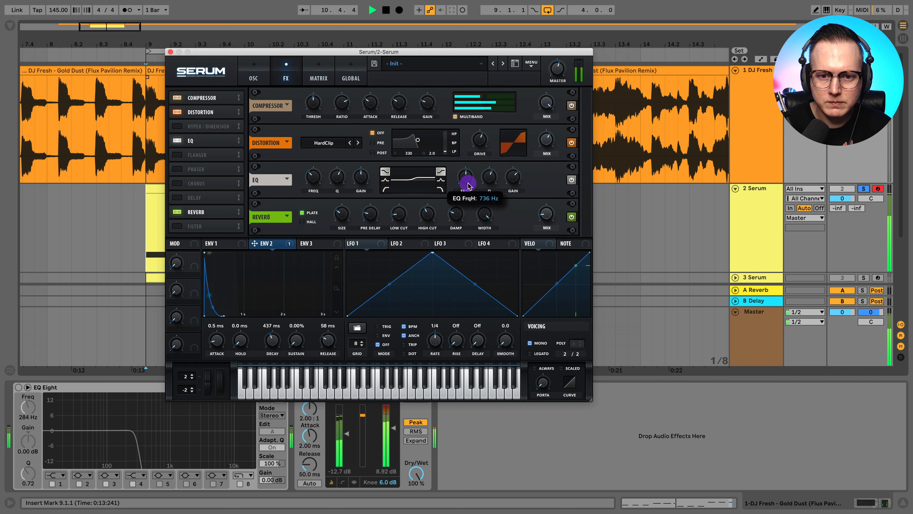
{"action": "left_click_drag", "start_coordinate": [467, 184], "coordinate": [516, 180]}
{"action": "left_click", "coordinate": [441, 180]}
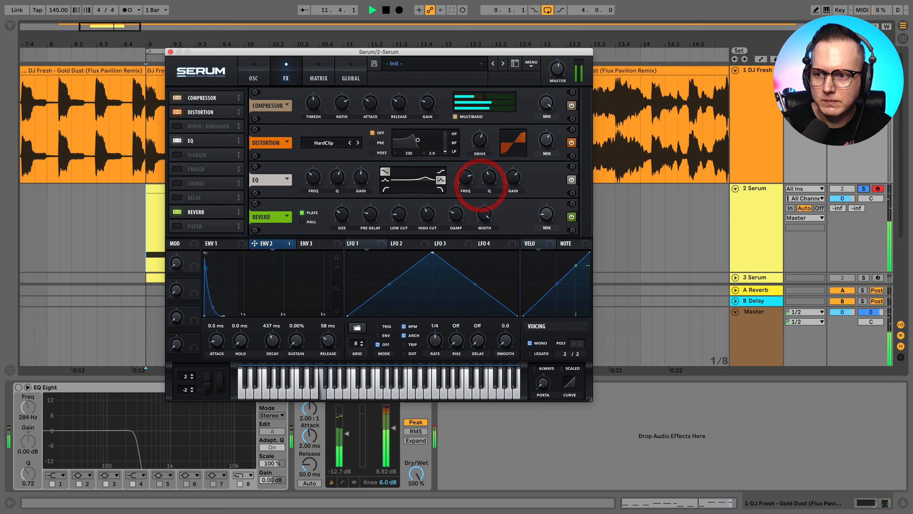
{"action": "left_click", "coordinate": [862, 188]}
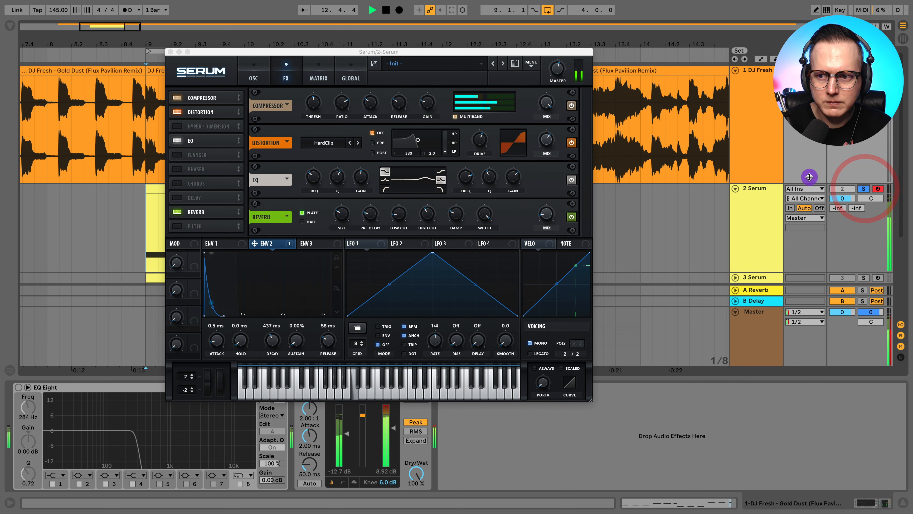
{"action": "left_click_drag", "start_coordinate": [513, 177], "coordinate": [464, 182]}
{"action": "left_click", "coordinate": [494, 97]}
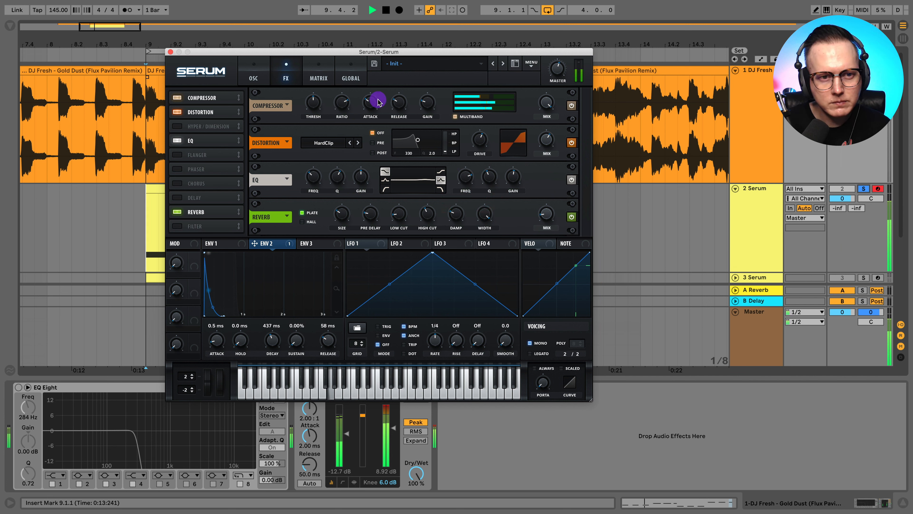
Review Serum's oscillator settings while comparing the patch with the reference track, and return to the effects
{"action": "left_click", "coordinate": [247, 77]}
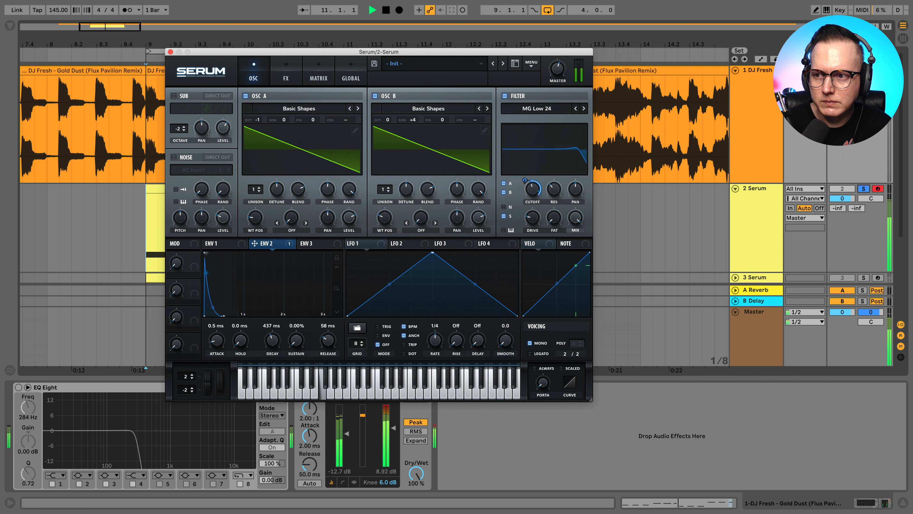
{"action": "left_click", "coordinate": [863, 188]}
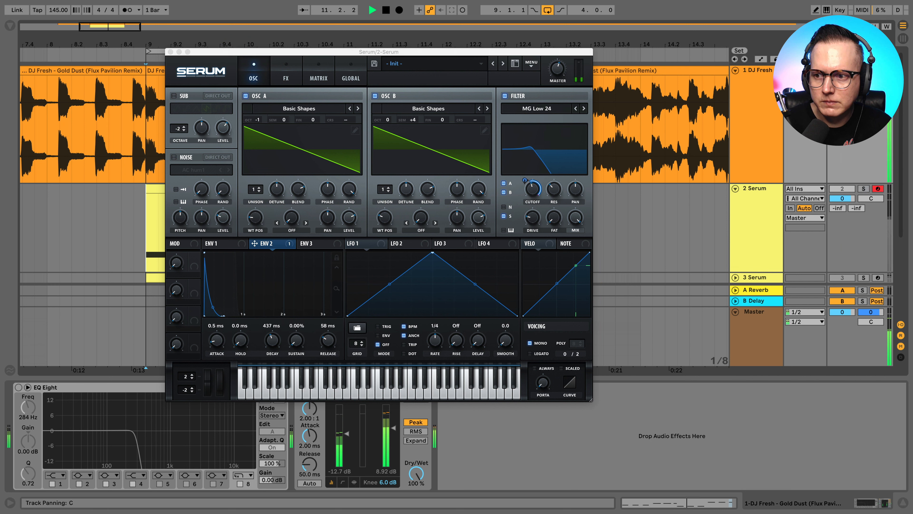
{"action": "left_click", "coordinate": [863, 189]}
{"action": "left_click", "coordinate": [863, 189]}
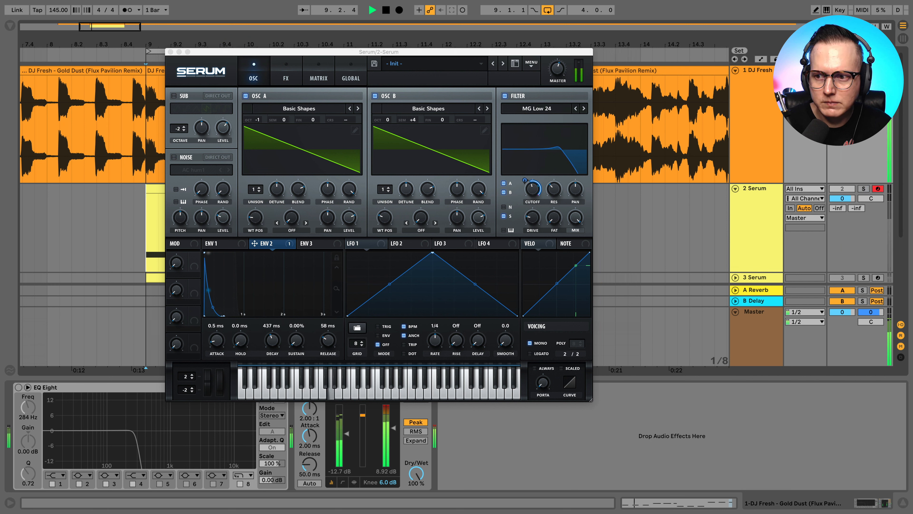
{"action": "left_click", "coordinate": [864, 189]}
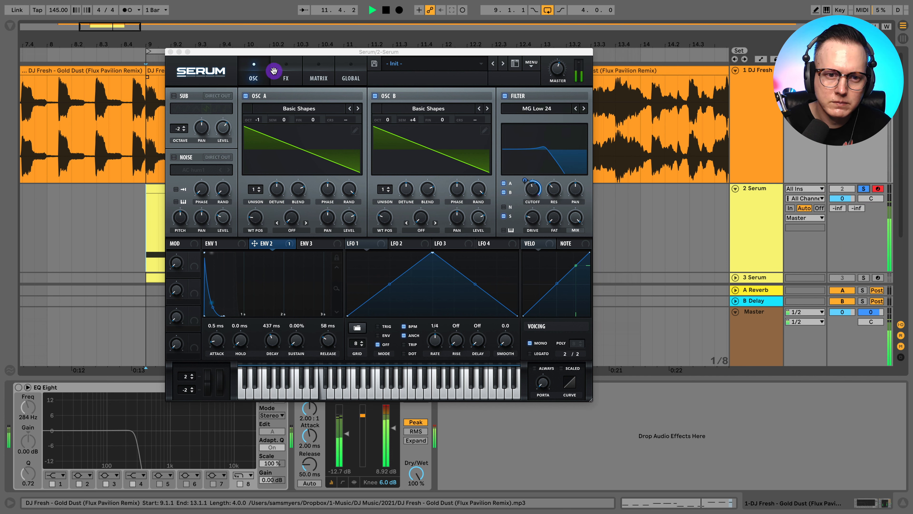
{"action": "left_click", "coordinate": [288, 79]}
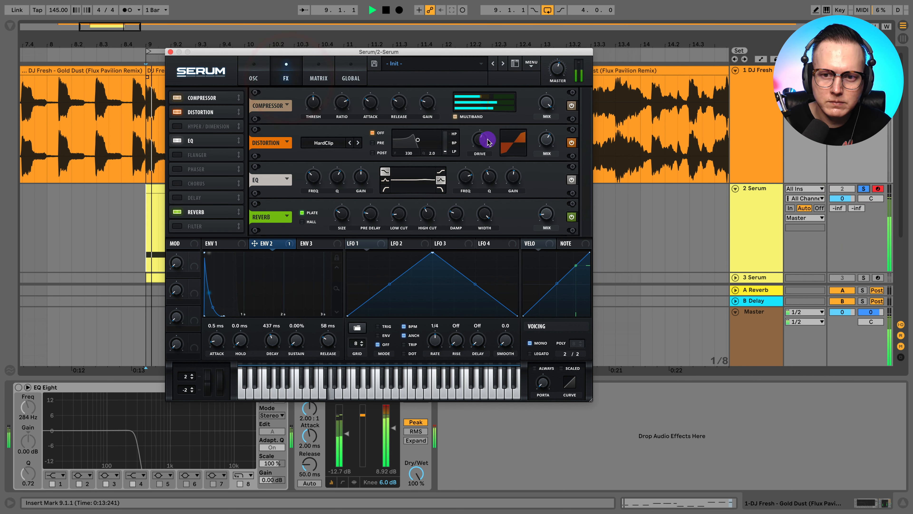
Change the distortion type to Tube, adjust its drive, and restart playback to compare with the reference track
{"action": "left_click", "coordinate": [325, 144]}
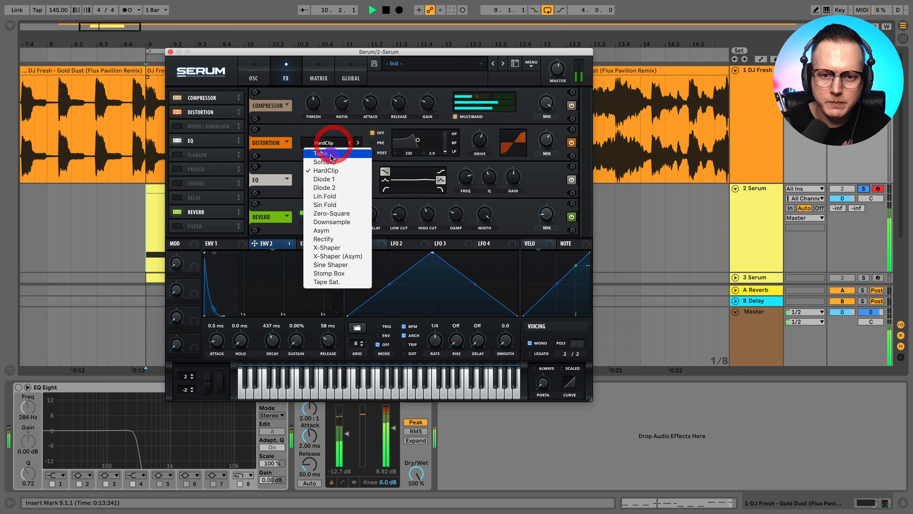
{"action": "left_click", "coordinate": [331, 154]}
{"action": "left_click_drag", "start_coordinate": [492, 147], "coordinate": [484, 136]}
{"action": "key", "text": "space"}
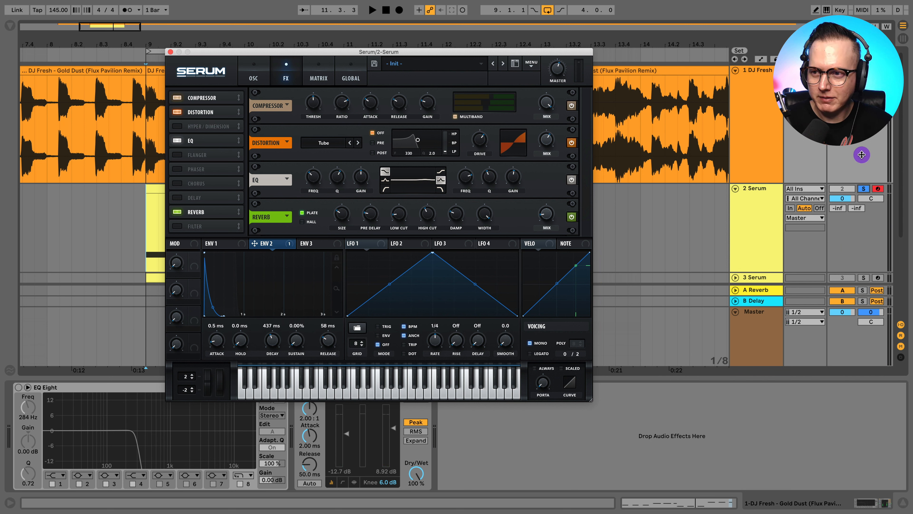
{"action": "key", "text": "space"}
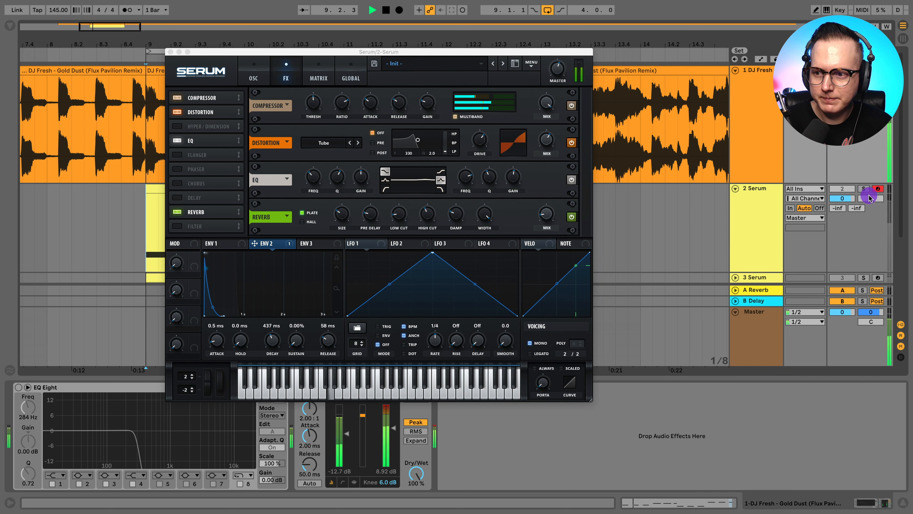
Solo the Serum track and try its sub oscillator with the saw waveform before switching the sub back off
{"action": "left_click", "coordinate": [864, 189]}
{"action": "key", "text": "space"}
{"action": "left_click", "coordinate": [253, 76]}
{"action": "left_click", "coordinate": [174, 95]}
{"action": "key", "text": "space"}
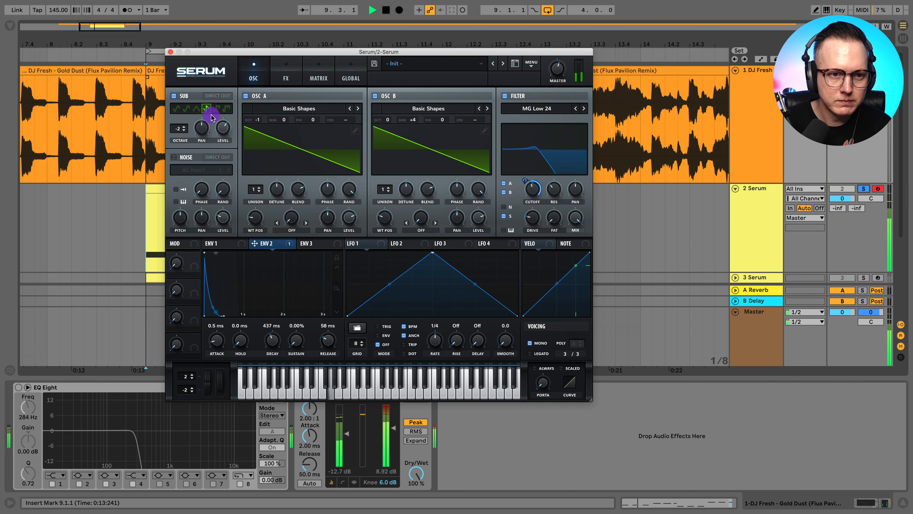
{"action": "left_click", "coordinate": [215, 109]}
{"action": "left_click", "coordinate": [174, 95]}
Set oscillator A's warp to FM (from B) and adjust its amount to about 41% during playback
{"action": "left_click", "coordinate": [297, 233]}
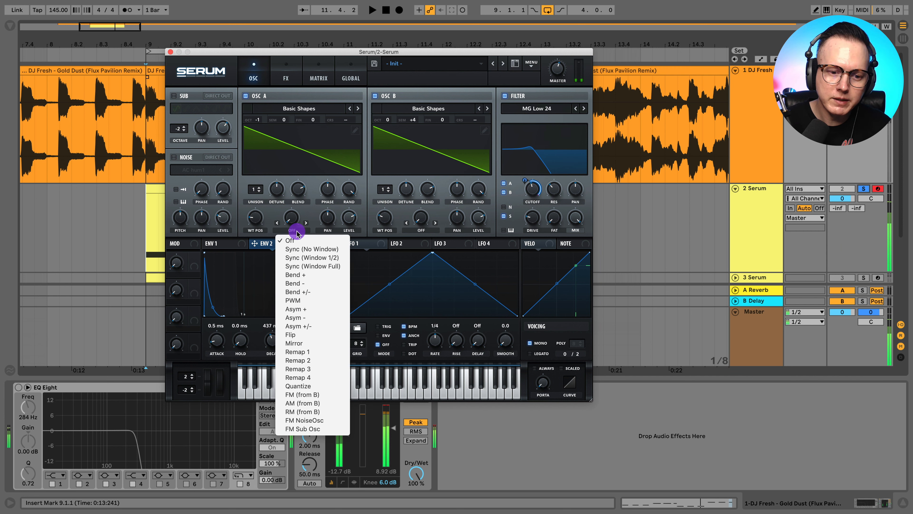
{"action": "key", "text": "space"}
{"action": "left_click", "coordinate": [330, 394]}
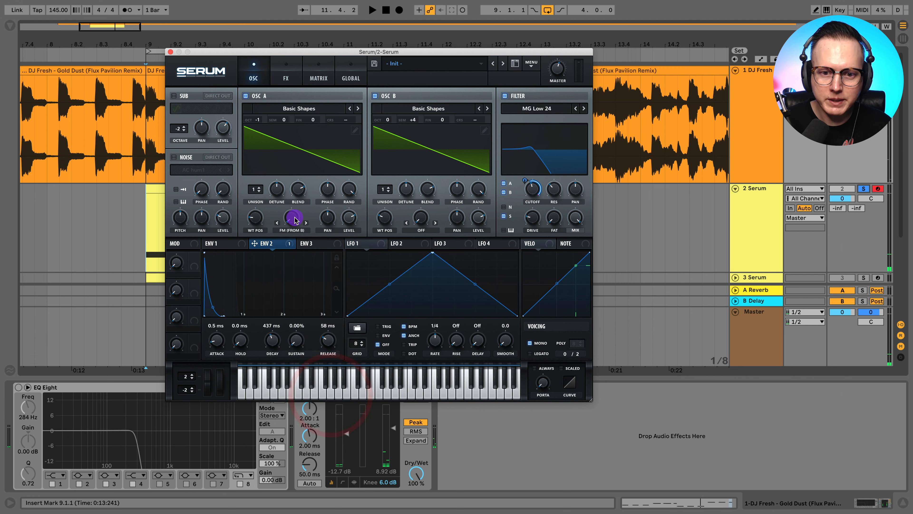
{"action": "key", "text": "space"}
{"action": "mouse_move", "coordinate": [290, 221]}
{"action": "left_mouse_down"}
{"action": "mouse_move", "coordinate": [302, 179]}
{"action": "mouse_move", "coordinate": [286, 206]}
{"action": "mouse_move", "coordinate": [289, 225]}
{"action": "left_mouse_up"}
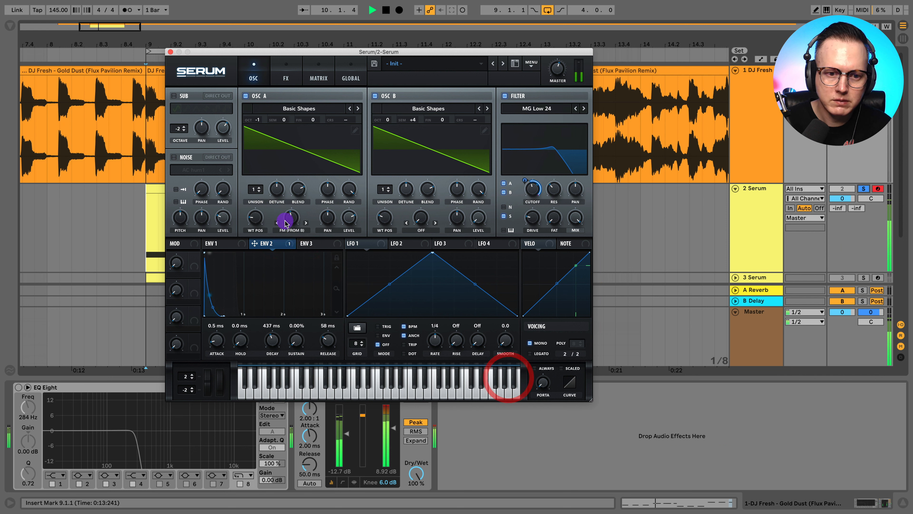
{"action": "left_click_drag", "start_coordinate": [283, 225], "coordinate": [294, 211]}
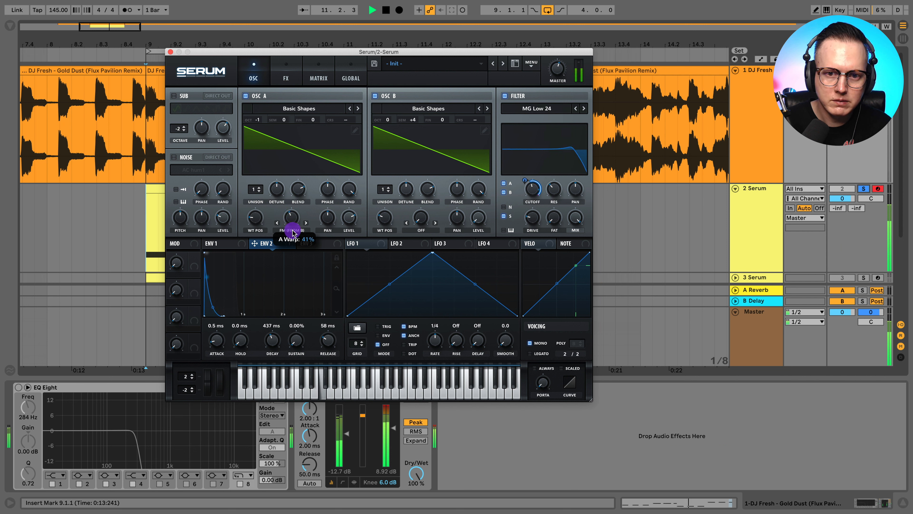
Try oscillator B at +1 octave and oscillator A at wavetable position 1, restoring both
{"action": "left_click_drag", "start_coordinate": [387, 119], "coordinate": [395, 111]}
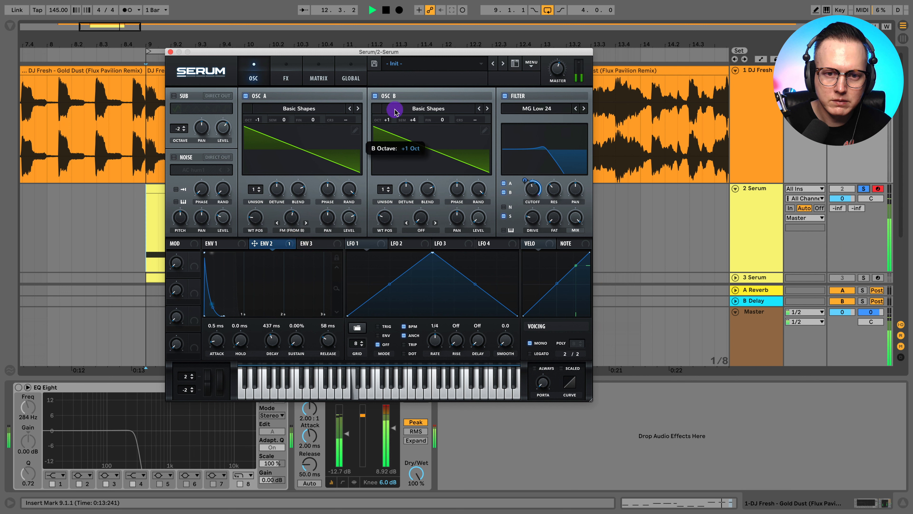
{"action": "left_click", "coordinate": [301, 215]}
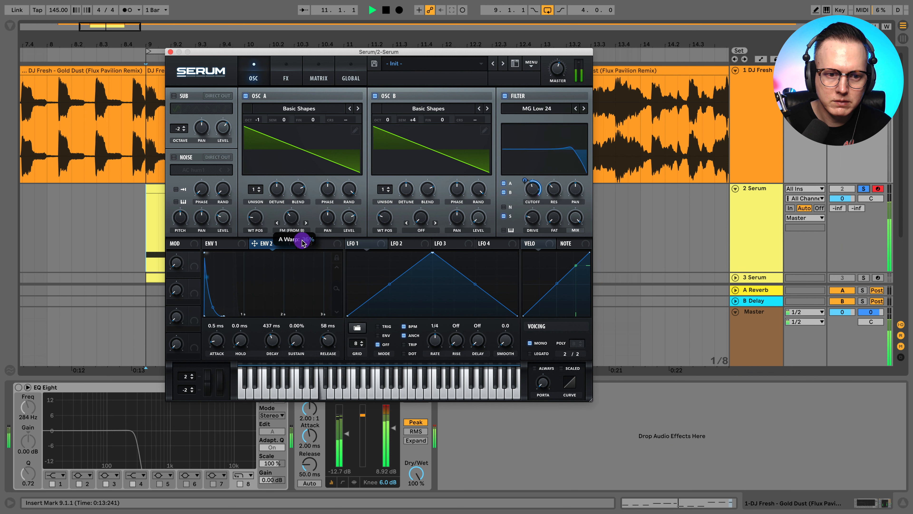
{"action": "left_click_drag", "start_coordinate": [249, 213], "coordinate": [255, 233]}
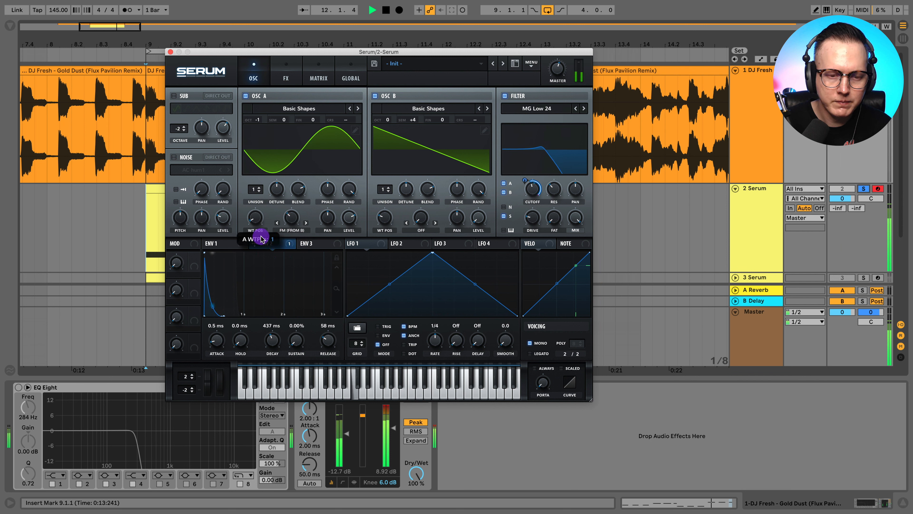
{"action": "left_click_drag", "start_coordinate": [305, 195], "coordinate": [255, 230]}
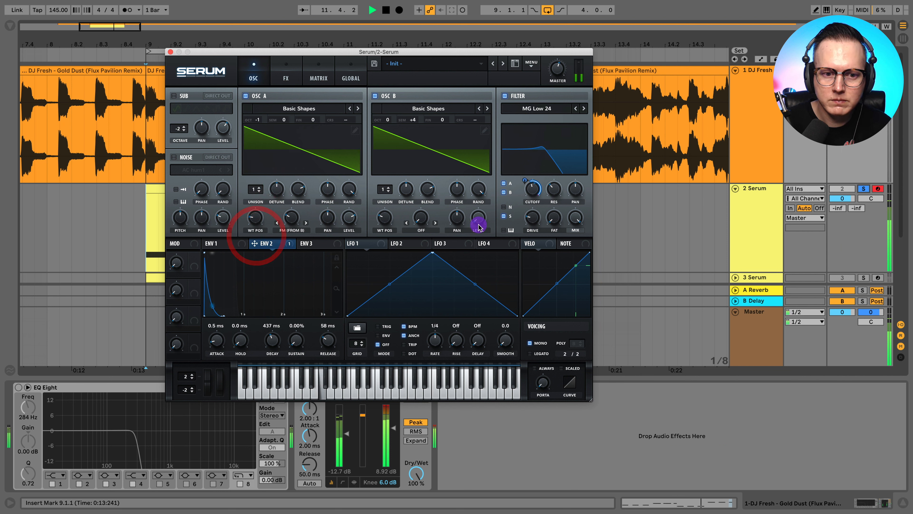
Adjust oscillator B's volume and compare oscillator A with its warp off and with FM (from B)
{"action": "left_click_drag", "start_coordinate": [478, 220], "coordinate": [485, 177]}
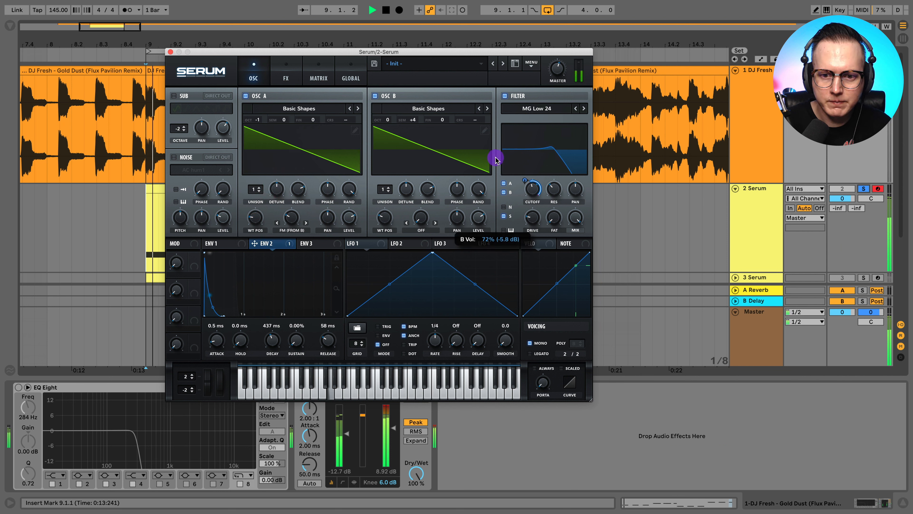
{"action": "left_click_drag", "start_coordinate": [497, 157], "coordinate": [498, 155]}
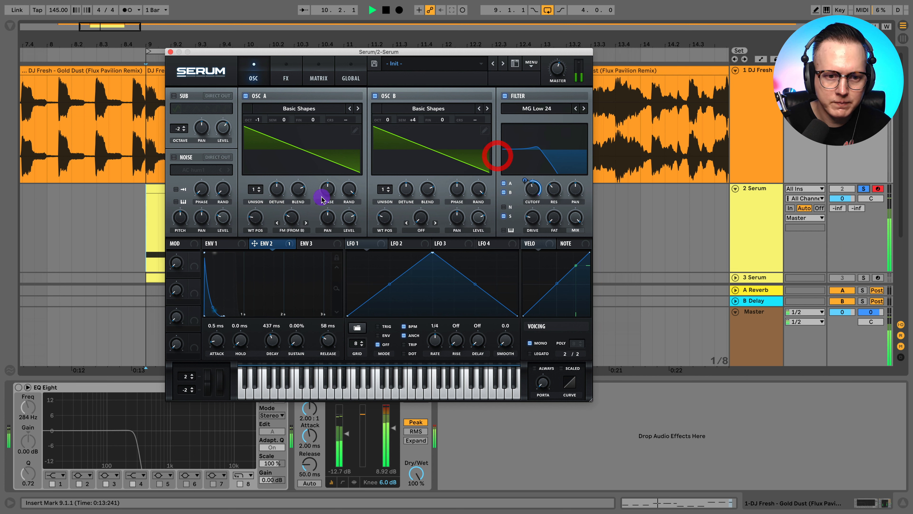
{"action": "left_click", "coordinate": [287, 220]}
{"action": "left_click", "coordinate": [300, 235]}
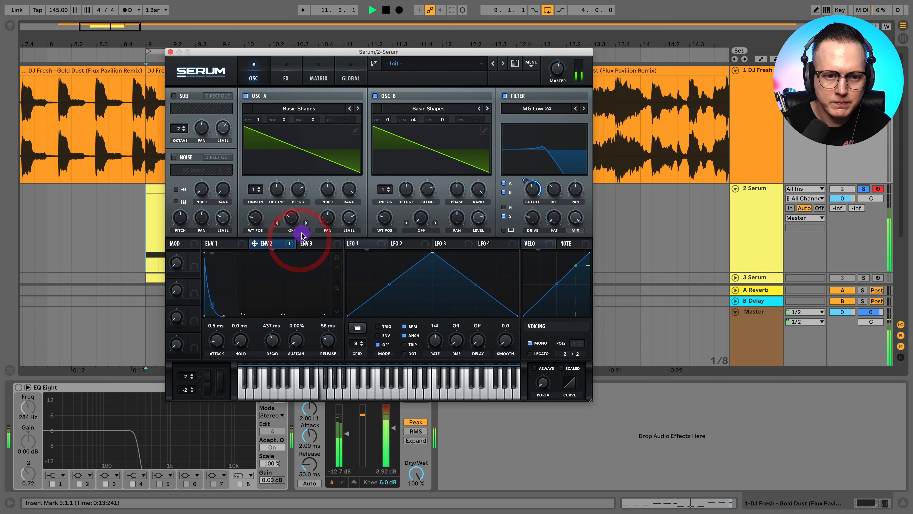
{"action": "left_click", "coordinate": [300, 233]}
{"action": "left_click", "coordinate": [293, 240]}
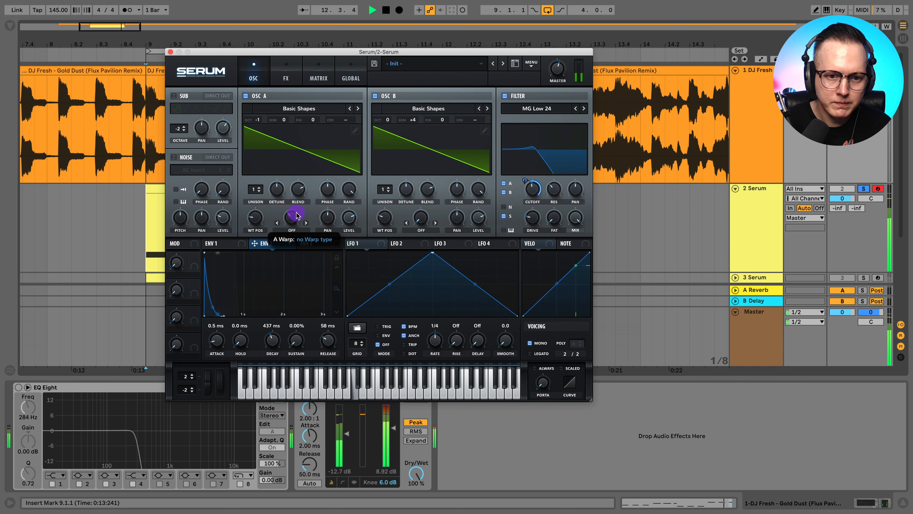
{"action": "left_click", "coordinate": [297, 233]}
{"action": "left_click", "coordinate": [316, 393]}
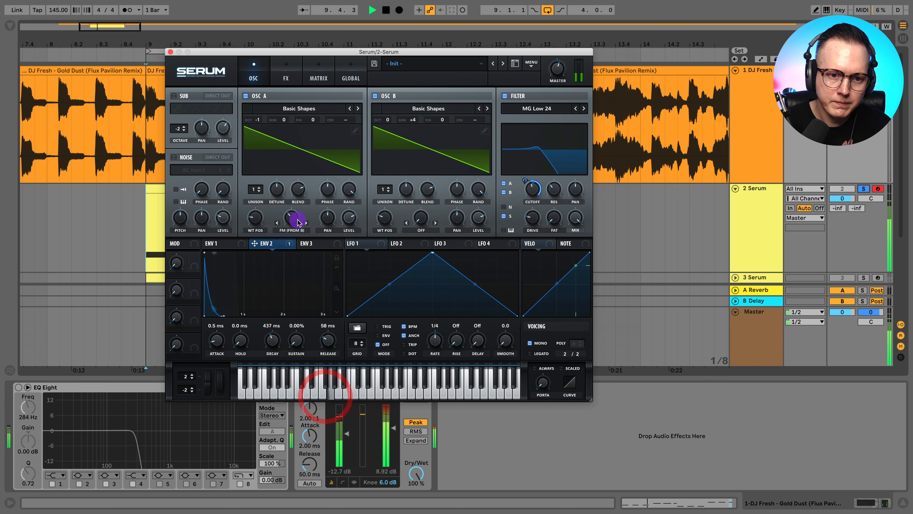
{"action": "left_click_drag", "start_coordinate": [296, 220], "coordinate": [294, 214]}
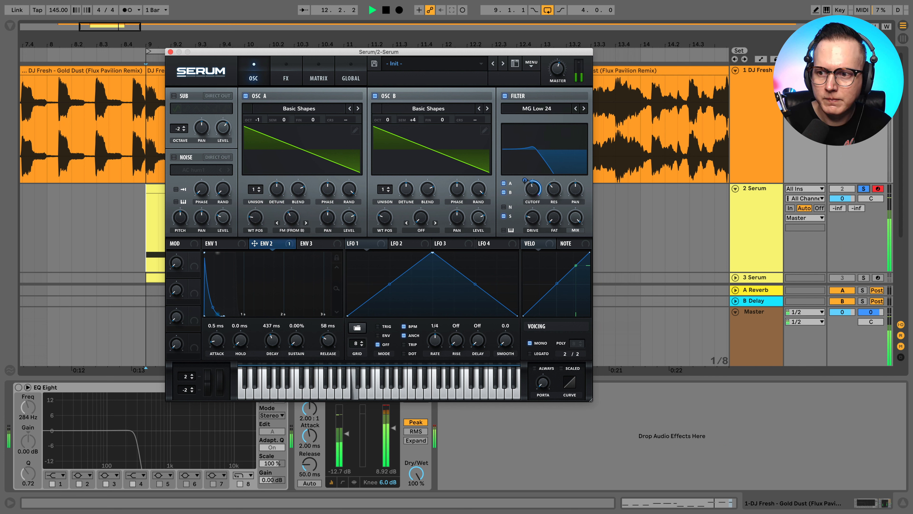
Compare the patch with the reference track, check the sound with and without oscillator B, and review the effects
{"action": "left_click", "coordinate": [863, 184]}
{"action": "left_click", "coordinate": [863, 189]}
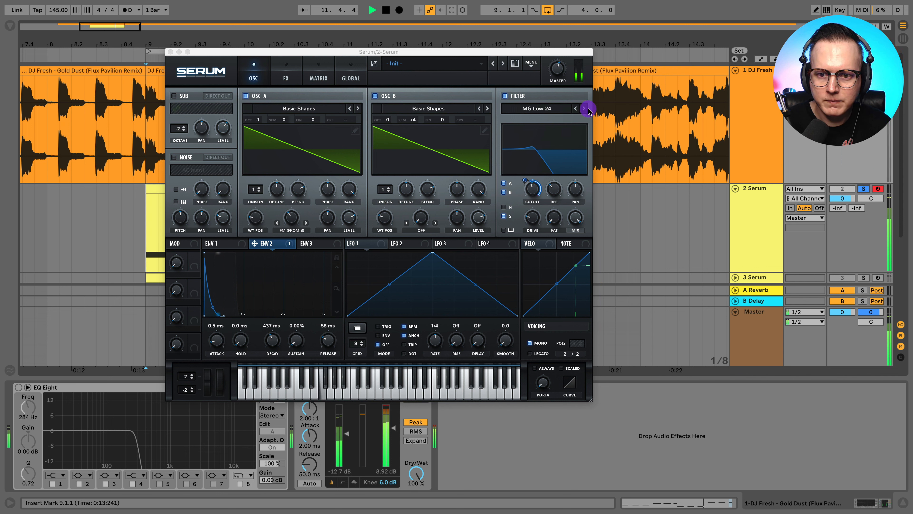
{"action": "left_click", "coordinate": [531, 183]}
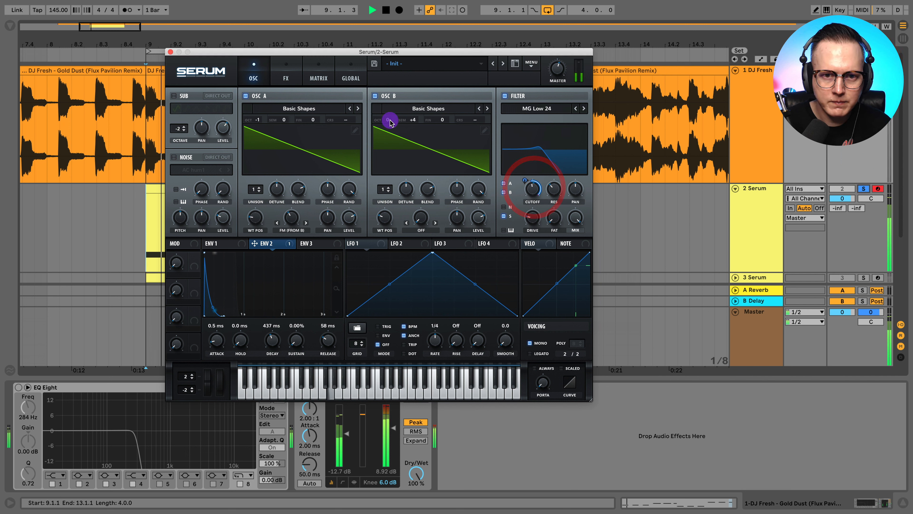
{"action": "left_click", "coordinate": [376, 96]}
{"action": "left_click", "coordinate": [376, 96]}
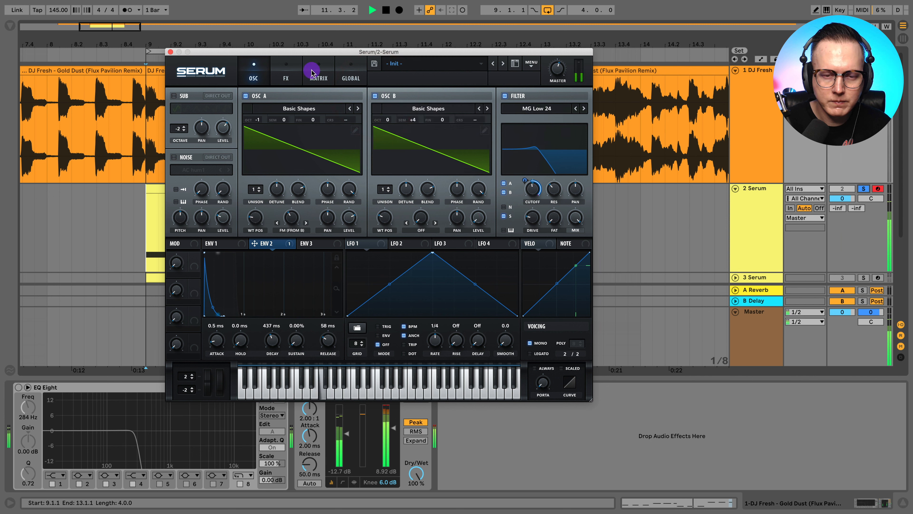
{"action": "left_click", "coordinate": [286, 74]}
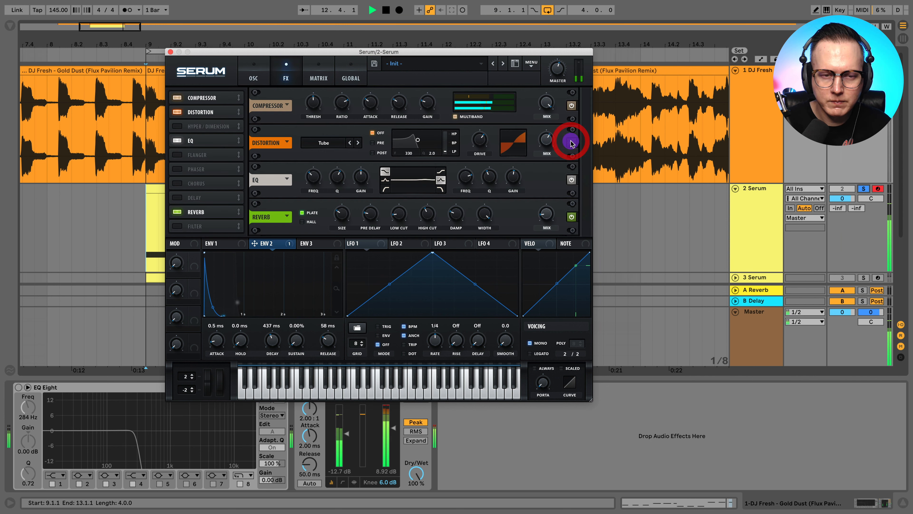
{"action": "left_click", "coordinate": [253, 72]}
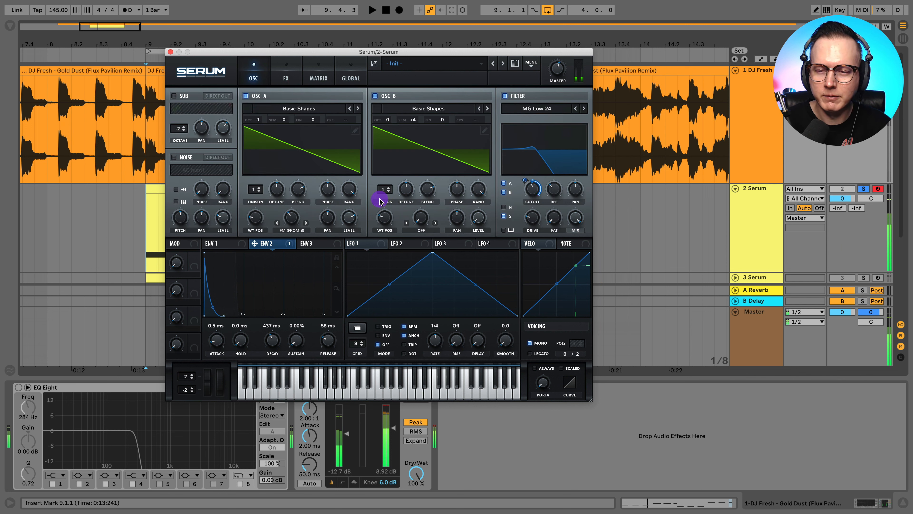
Turn off oscillator A's warp and set oscillator B's volume to about 62%, listening to the result
{"action": "key", "text": "space"}
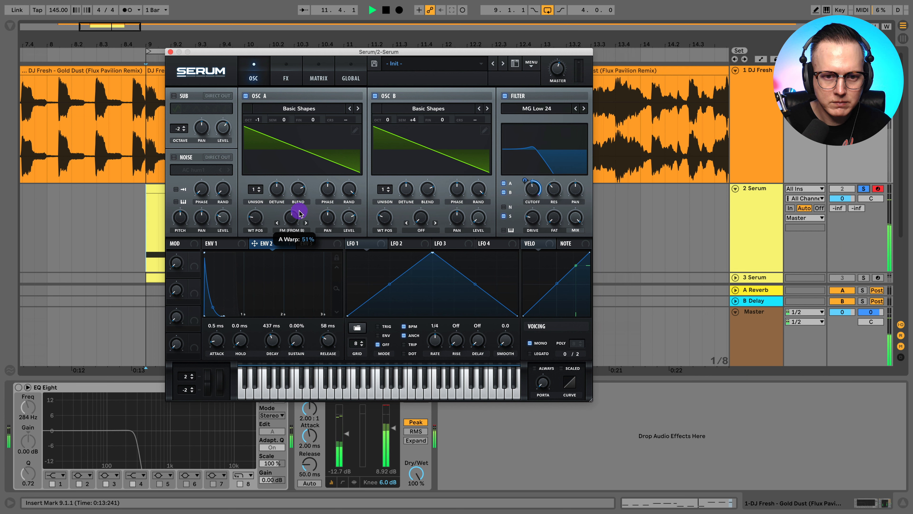
{"action": "left_click", "coordinate": [291, 230]}
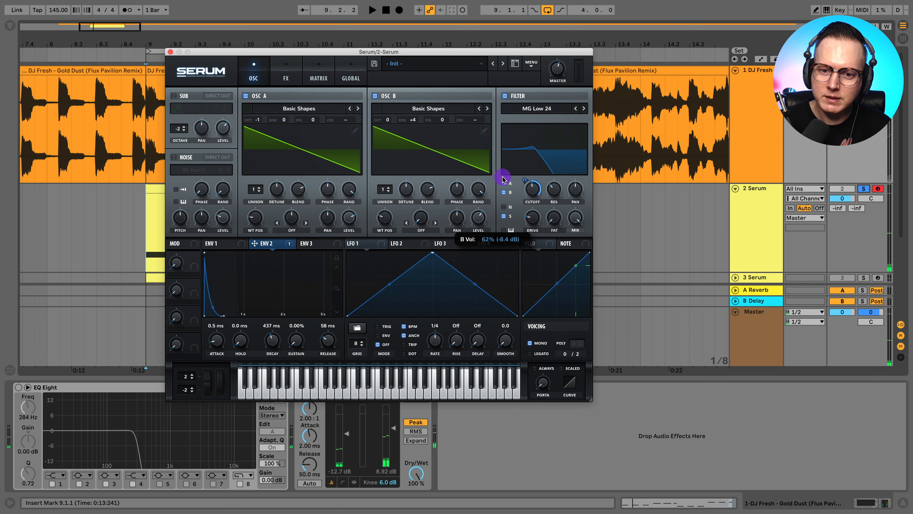
{"action": "left_click_drag", "start_coordinate": [478, 217], "coordinate": [483, 213]}
{"action": "key", "text": "space"}
{"action": "left_click_drag", "start_coordinate": [305, 215], "coordinate": [294, 219]}
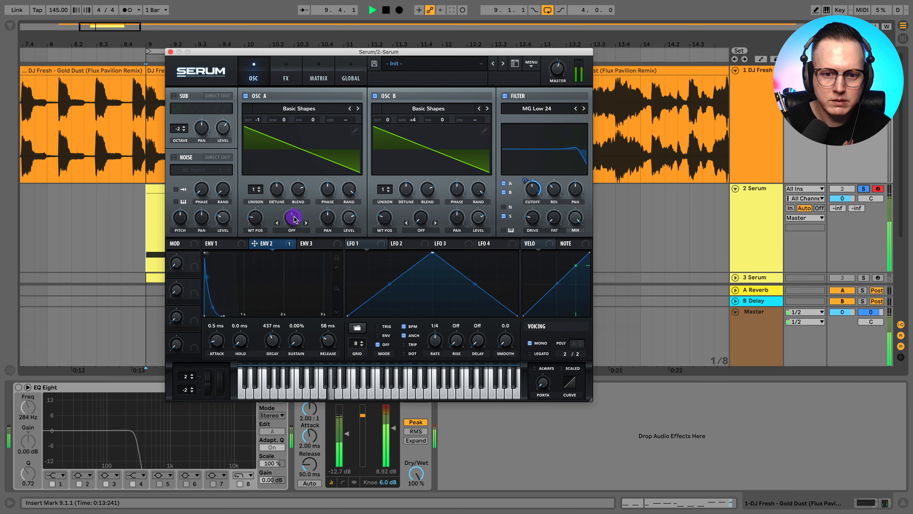
Set oscillator B's warp to FM (from A) at about 25% and compare the patch with the reference track
{"action": "left_click", "coordinate": [423, 230]}
{"action": "left_click", "coordinate": [449, 376]}
{"action": "left_click_drag", "start_coordinate": [423, 221], "coordinate": [427, 208]}
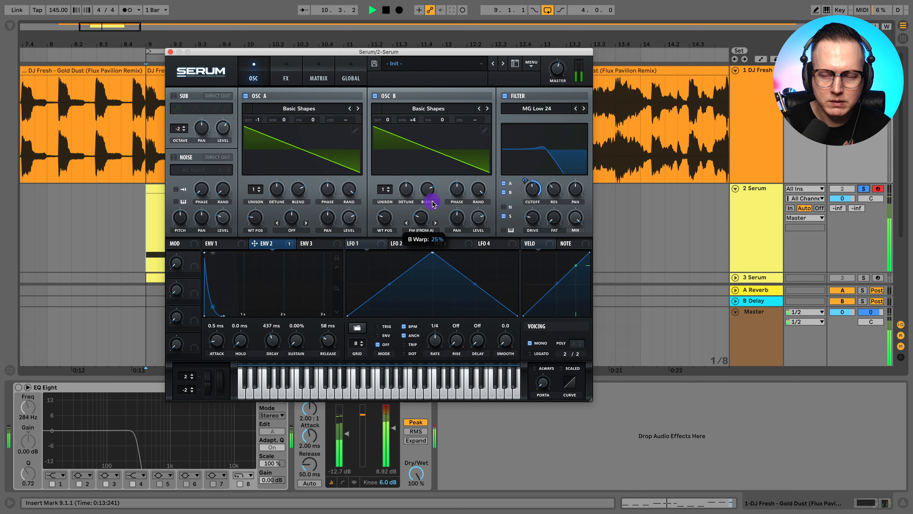
{"action": "left_click", "coordinate": [431, 204]}
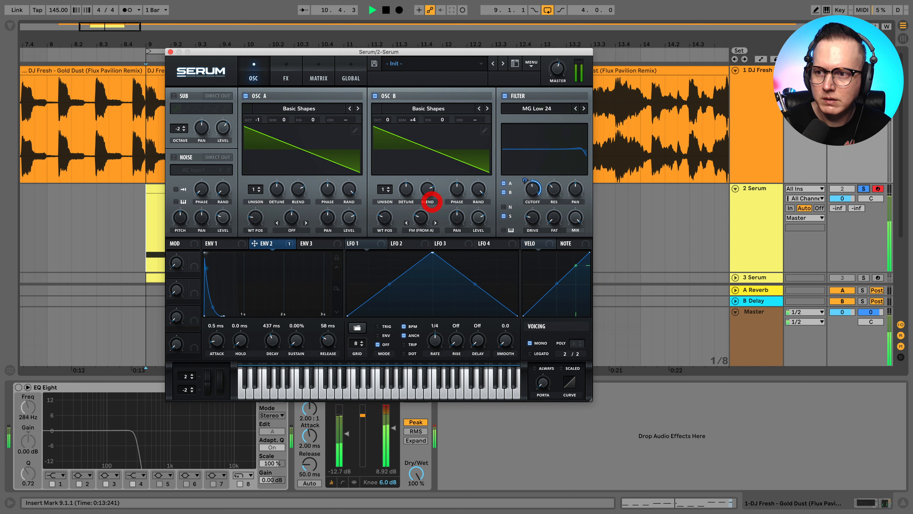
{"action": "left_click", "coordinate": [862, 189]}
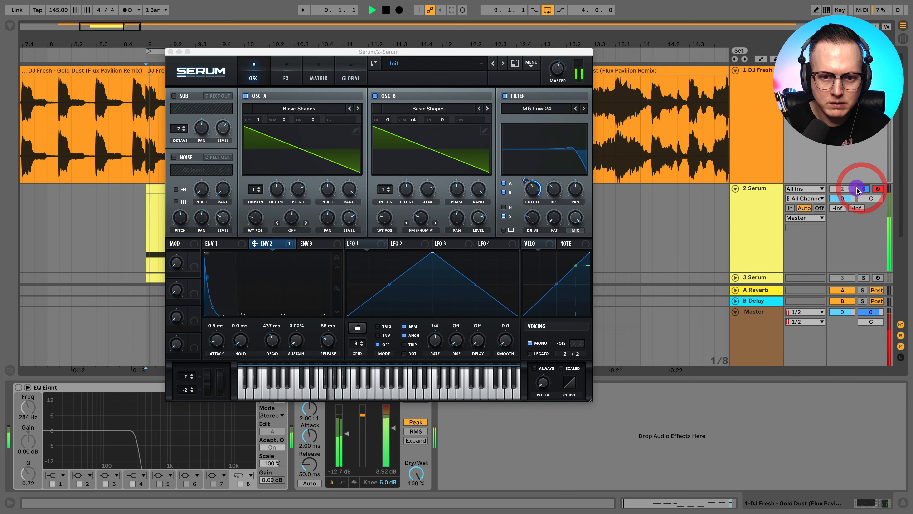
{"action": "left_click", "coordinate": [430, 207]}
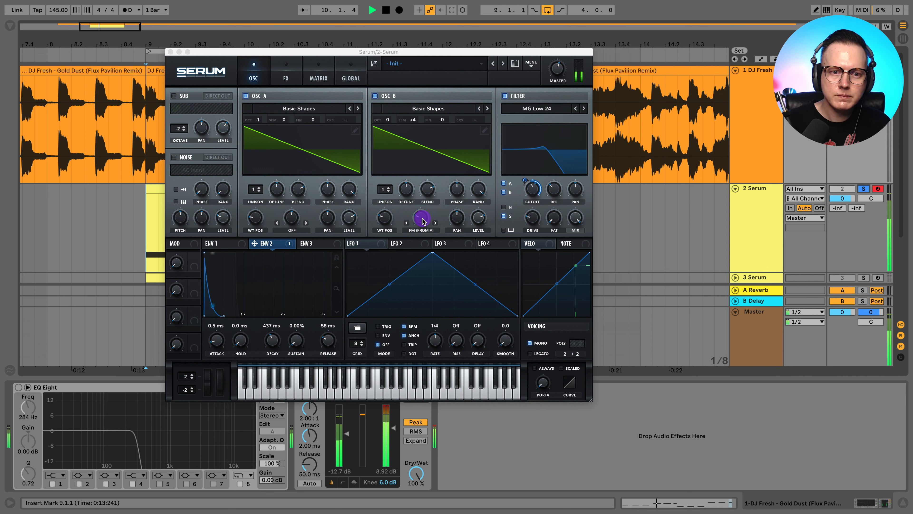
Lower oscillator A to -2 octaves and turn its level all the way down
{"action": "left_click", "coordinate": [370, 138]}
{"action": "left_click_drag", "start_coordinate": [260, 121], "coordinate": [261, 131]}
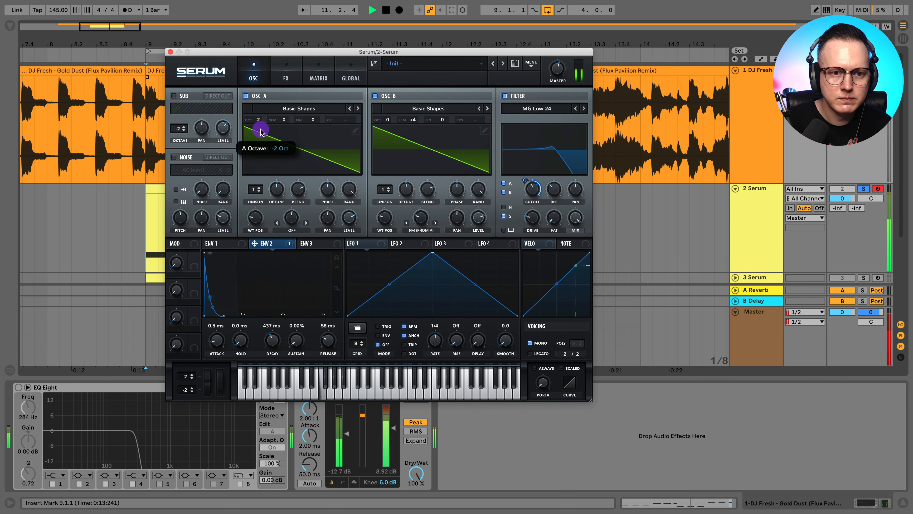
{"action": "left_click_drag", "start_coordinate": [349, 215], "coordinate": [363, 342]}
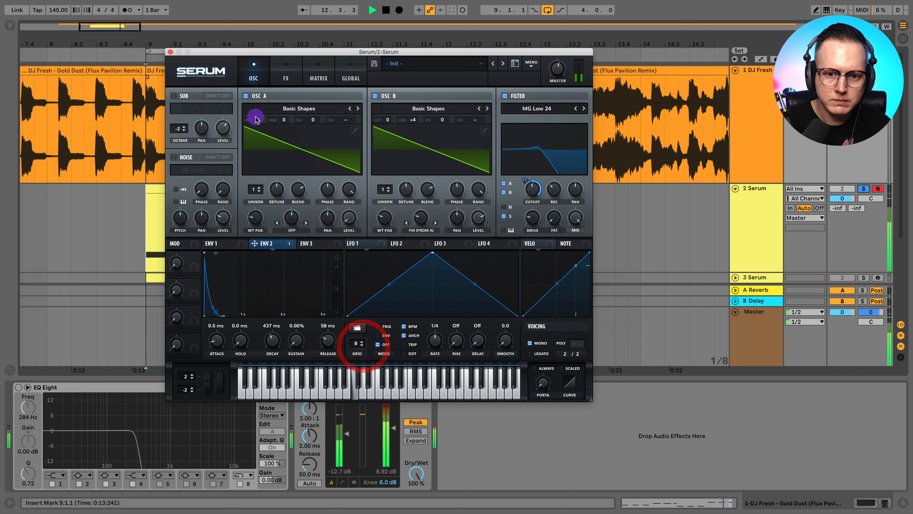
Try oscillator B's FM warp at about 34% and higher, and return oscillator A to -1 octave
{"action": "left_click_drag", "start_coordinate": [428, 226], "coordinate": [425, 213]}
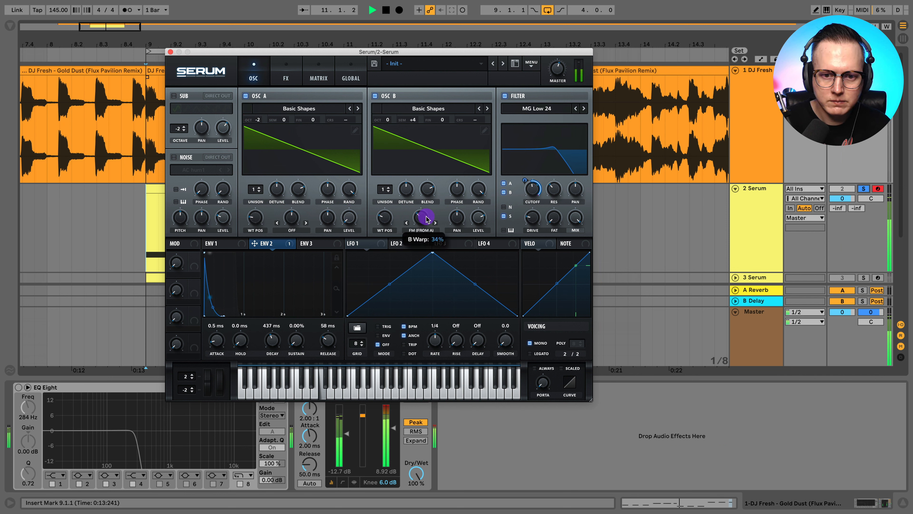
{"action": "left_click_drag", "start_coordinate": [426, 218], "coordinate": [426, 217]}
{"action": "left_click_drag", "start_coordinate": [258, 119], "coordinate": [263, 109]}
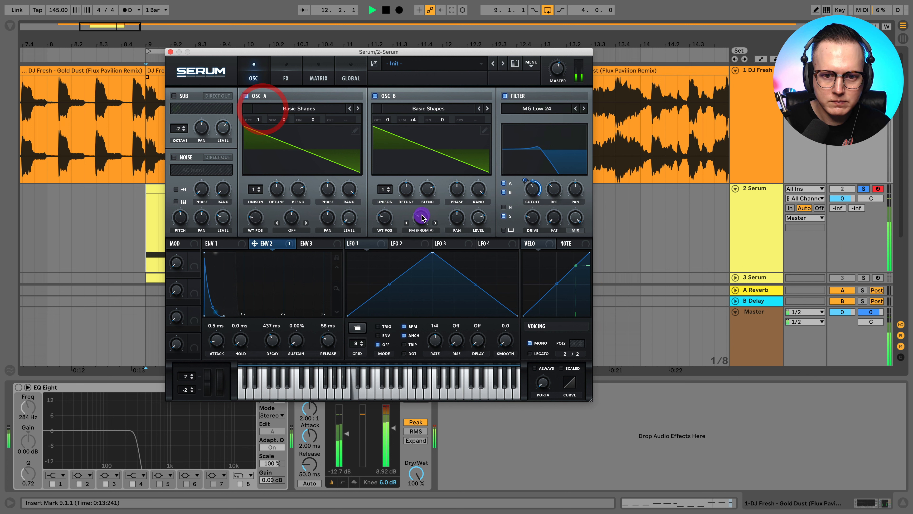
{"action": "left_click_drag", "start_coordinate": [423, 217], "coordinate": [434, 199]}
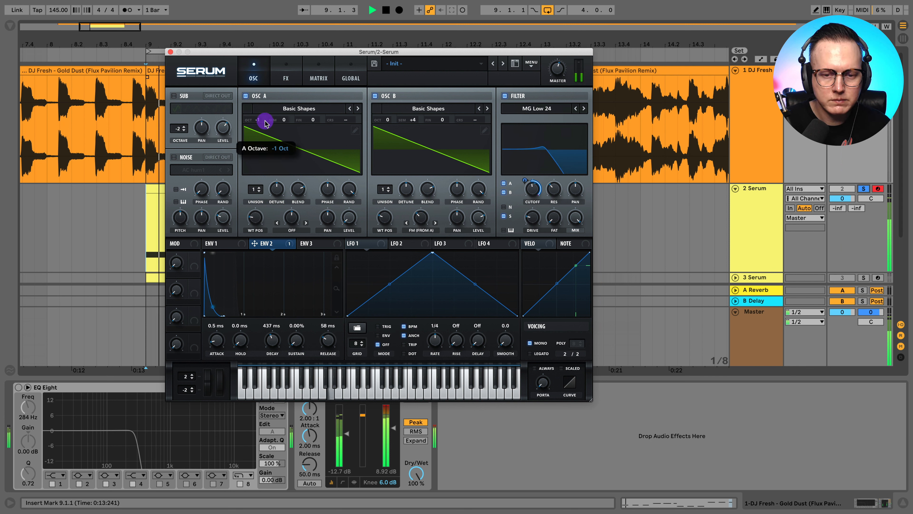
Turn off oscillator B's warp, reset oscillator A's level, and unsolo the Serum track to hear the reference
{"action": "left_click", "coordinate": [420, 228]}
{"action": "left_click", "coordinate": [431, 248]}
{"action": "left_click", "coordinate": [421, 227]}
{"action": "left_click", "coordinate": [414, 214]}
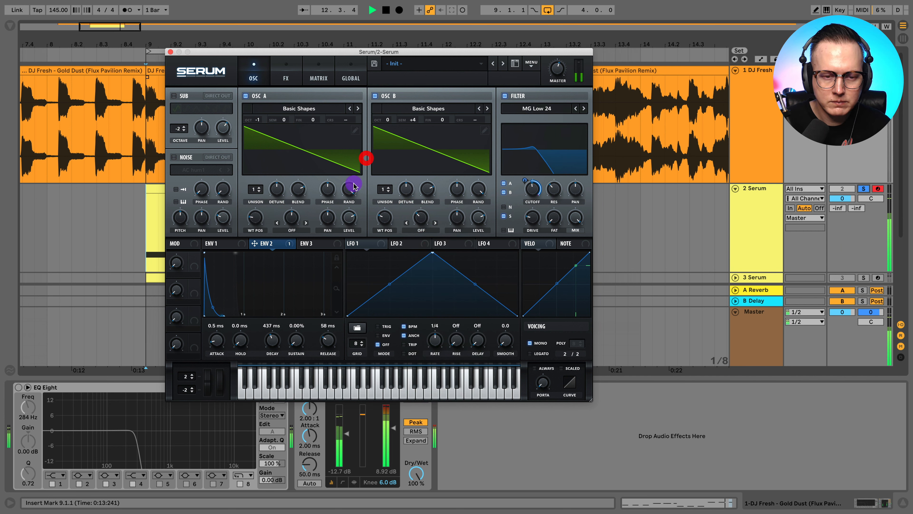
{"action": "double_click", "coordinate": [349, 218]}
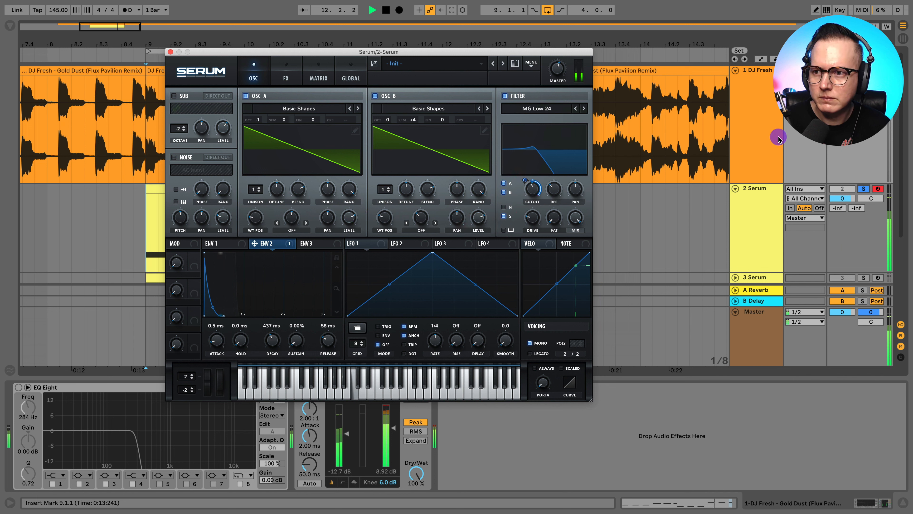
{"action": "left_click", "coordinate": [863, 189]}
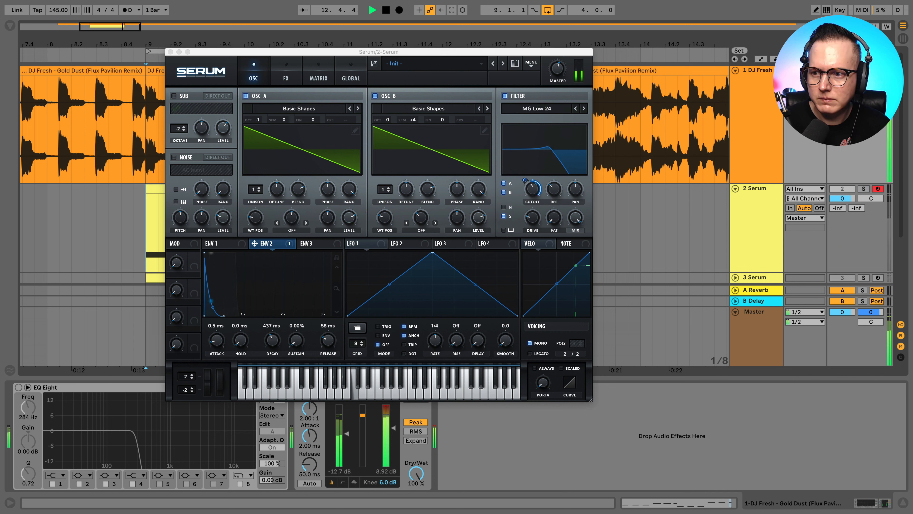
Solo the Serum track and shorten envelope 2's decay to about 365 ms while checking playback
{"action": "left_click", "coordinate": [863, 189]}
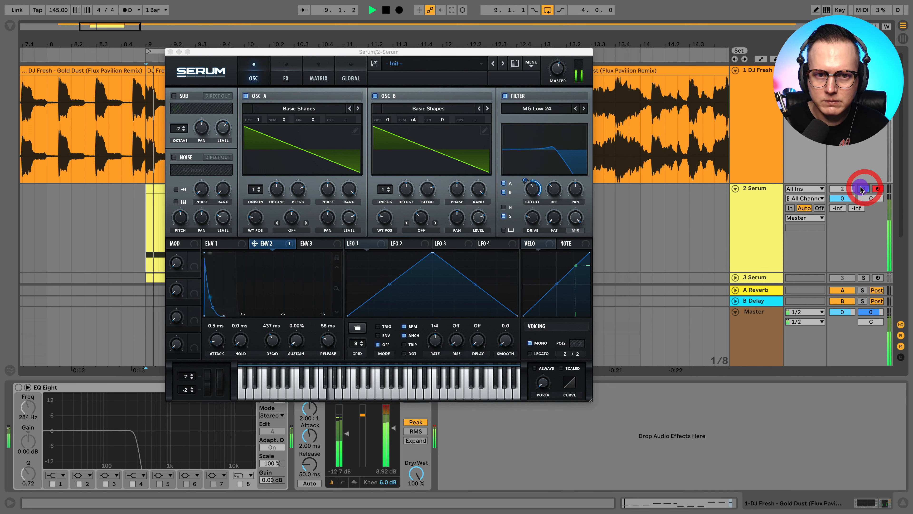
{"action": "left_click_drag", "start_coordinate": [272, 340], "coordinate": [269, 348]}
{"action": "key", "text": "space"}
{"action": "key", "text": "space"}
{"action": "key", "text": "space"}
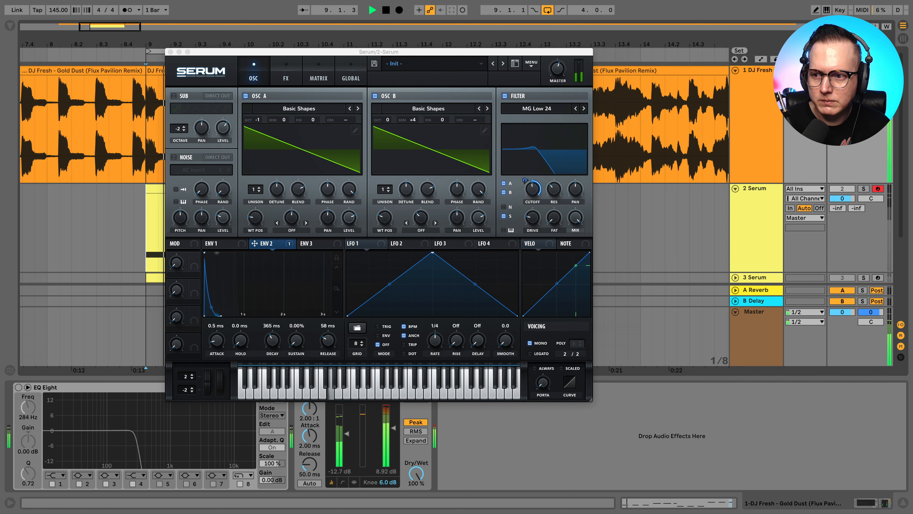
Raise Serum's filter cutoff slightly and compare the soloed patch with the reference track
{"action": "left_click", "coordinate": [864, 189]}
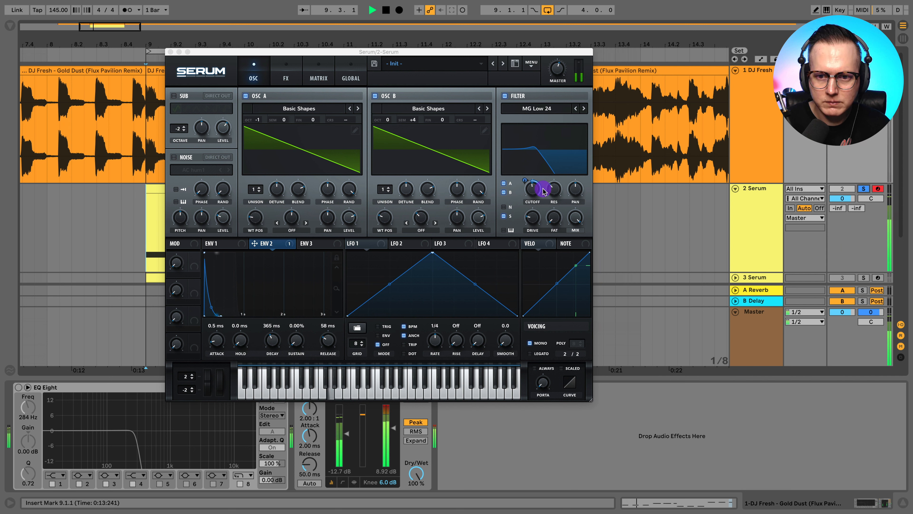
{"action": "left_click_drag", "start_coordinate": [533, 189], "coordinate": [533, 183]}
{"action": "key", "text": "space"}
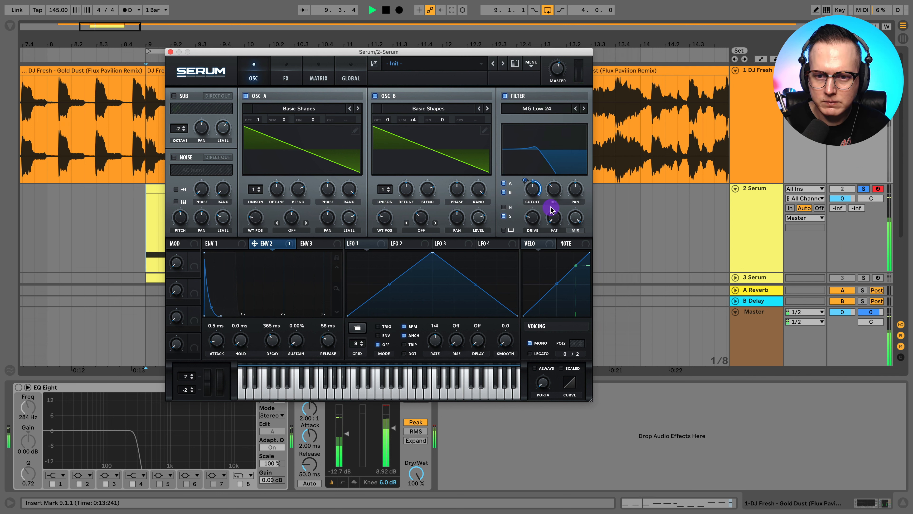
{"action": "left_click", "coordinate": [553, 193]}
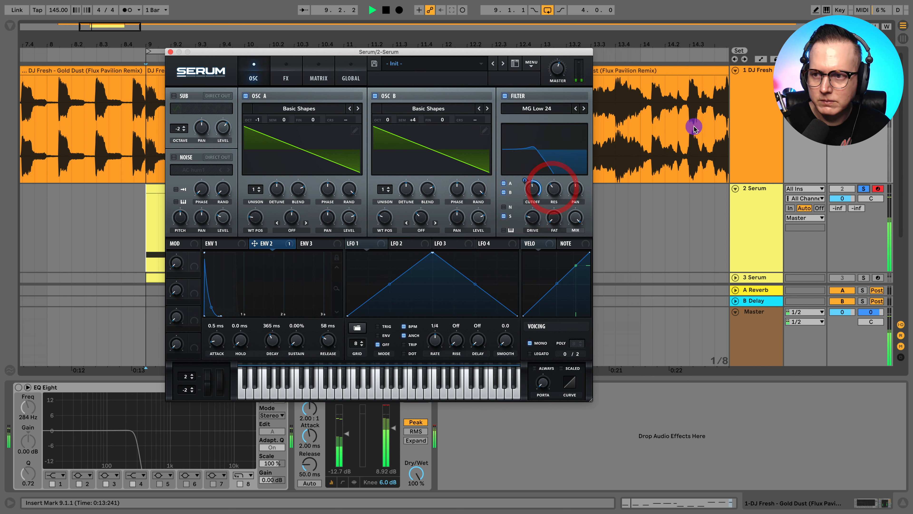
{"action": "left_click", "coordinate": [863, 189]}
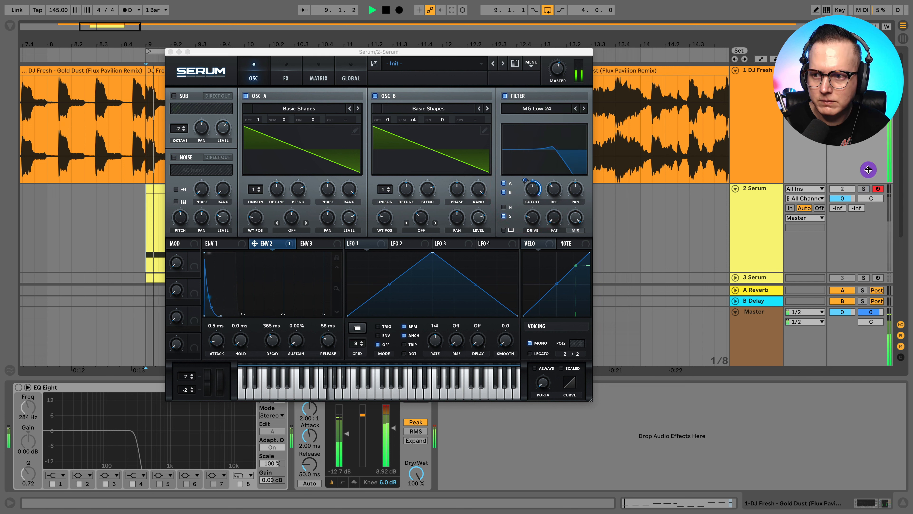
{"action": "left_click", "coordinate": [863, 189]}
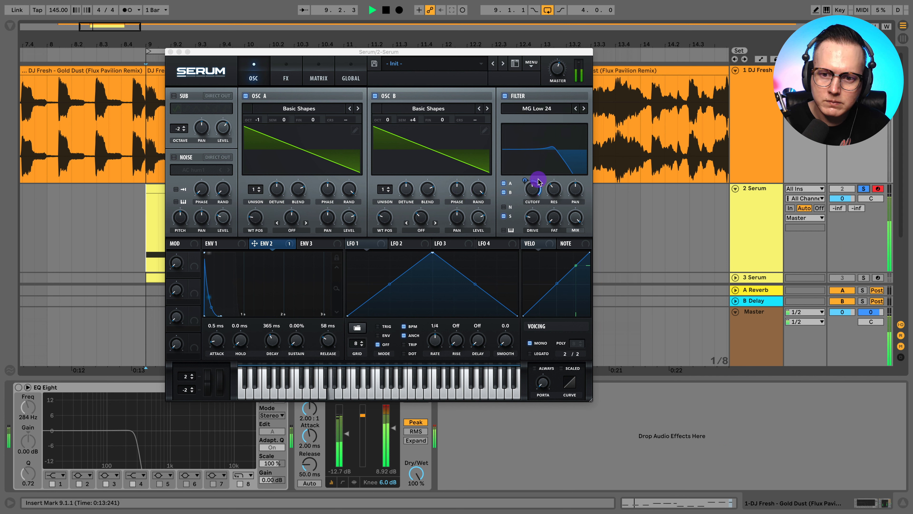
Turn off the multiband mode of Serum's compressor effect and return to the oscillator view
{"action": "left_click", "coordinate": [286, 74]}
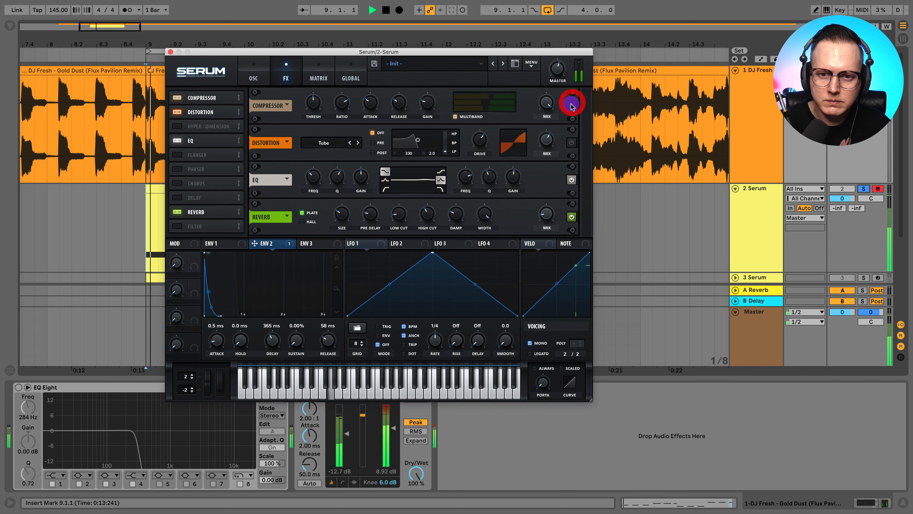
{"action": "left_click", "coordinate": [466, 116]}
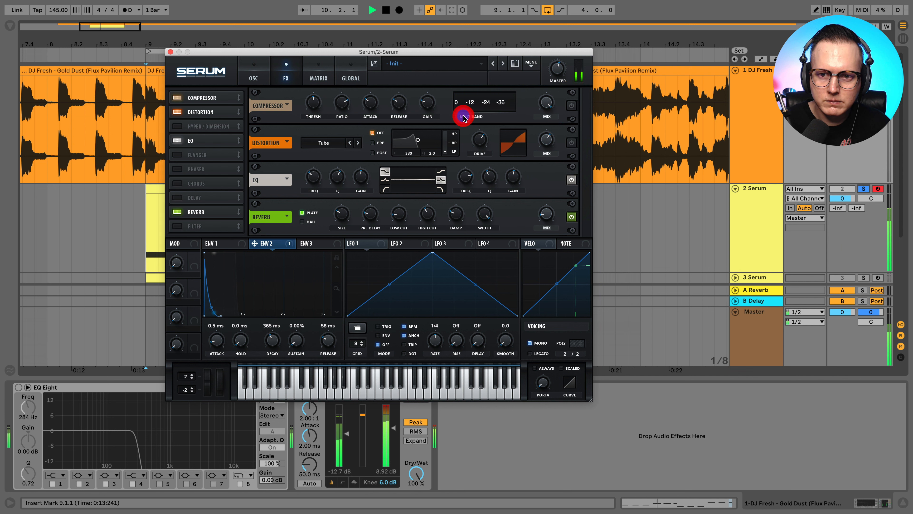
{"action": "left_click", "coordinate": [248, 76]}
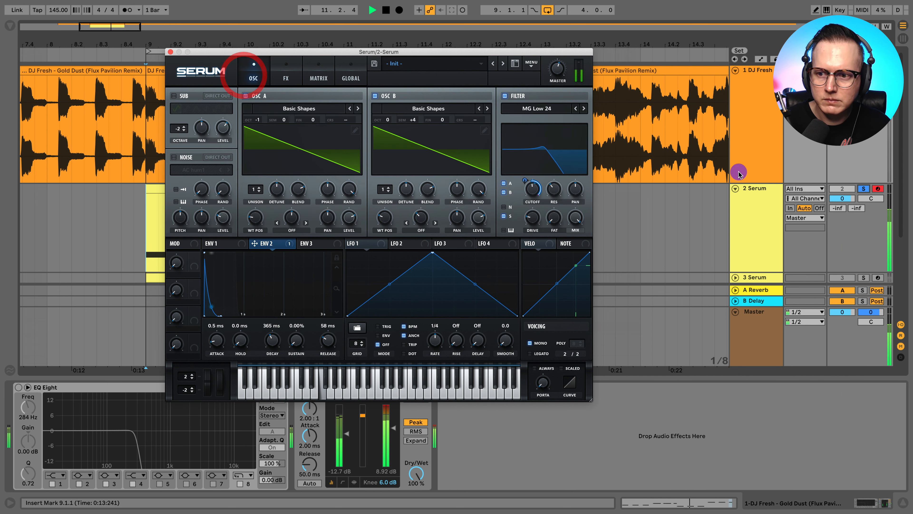
Try the patch with Serum's filter turned off and check its effects rack
{"action": "left_click", "coordinate": [754, 197]}
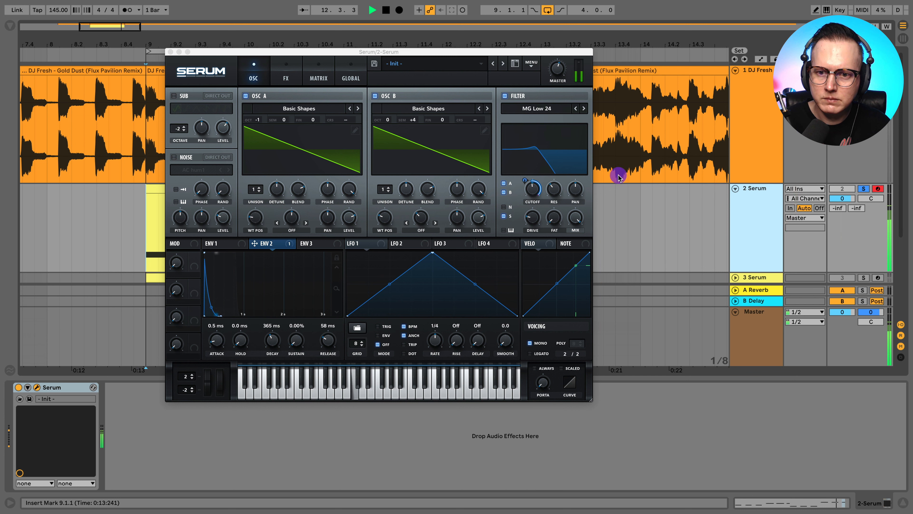
{"action": "left_click", "coordinate": [506, 96]}
{"action": "left_click", "coordinate": [286, 75]}
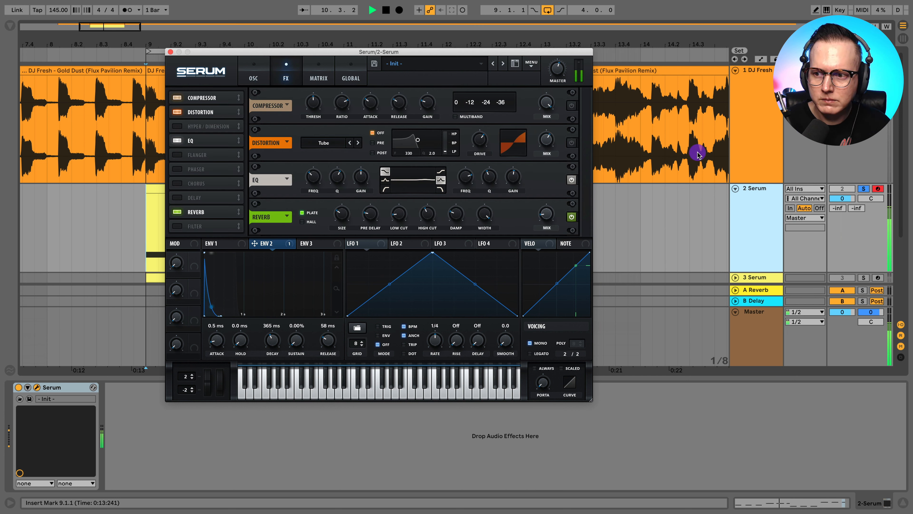
Add the SPAN analyzer after the compressor on the DJ Fresh reference track and bypass the compressor
{"action": "left_click", "coordinate": [745, 154]}
{"action": "left_click", "coordinate": [170, 52]}
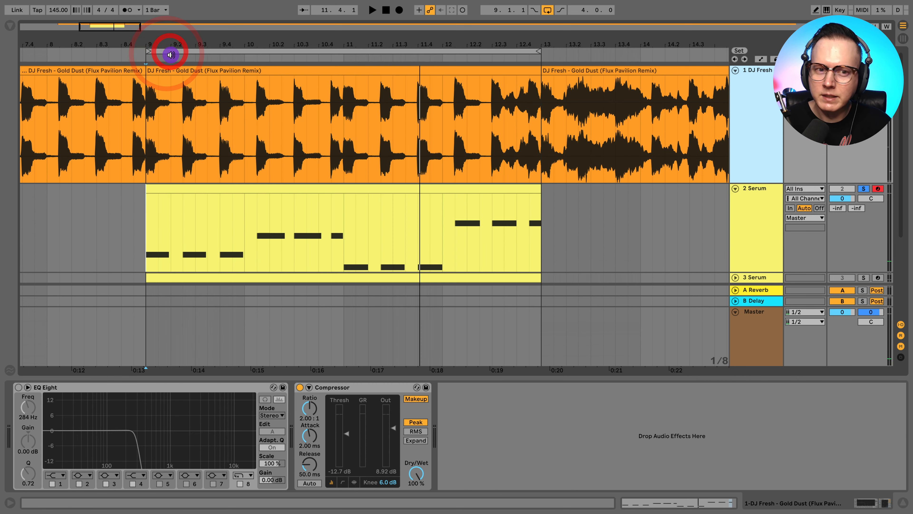
{"action": "left_click", "coordinate": [7, 26]}
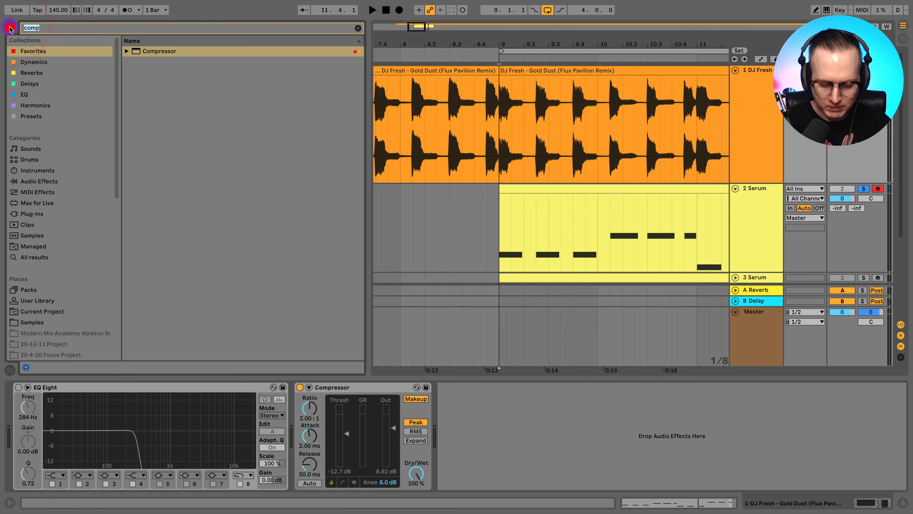
{"action": "type", "text": "span"}
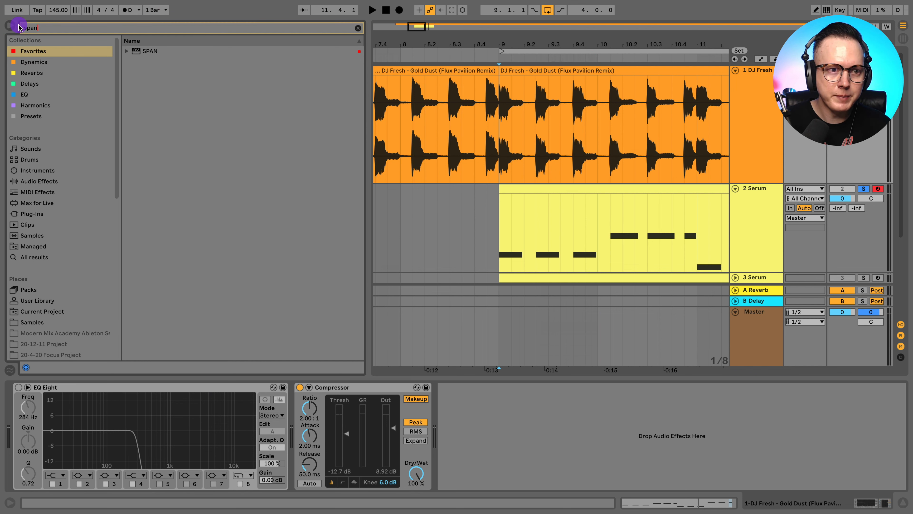
{"action": "left_click_drag", "start_coordinate": [150, 47], "coordinate": [408, 418]}
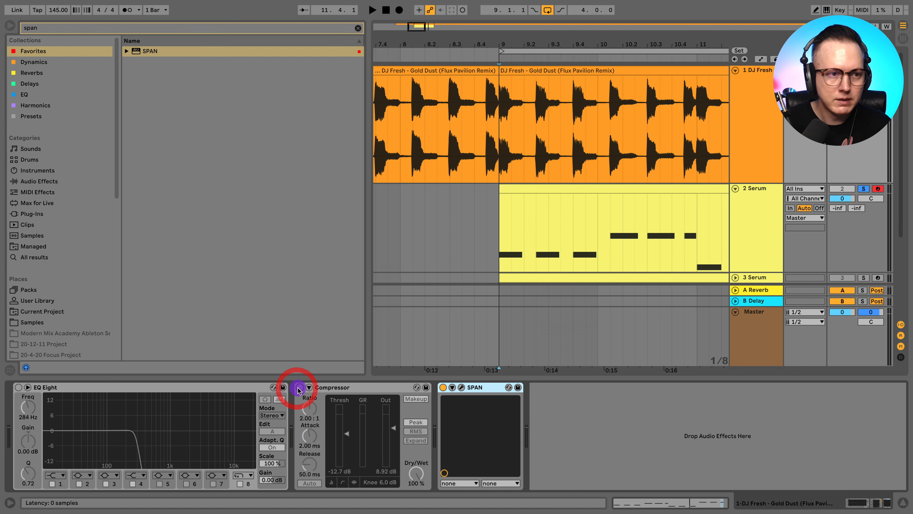
{"action": "left_click", "coordinate": [9, 25]}
Play the unsoloed reference track and examine its frequency spectrum in SPAN
{"action": "key", "text": "space"}
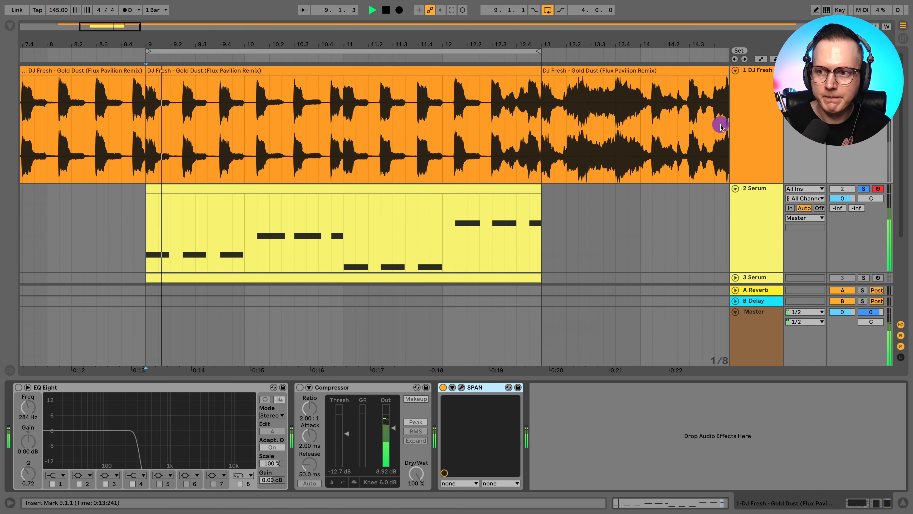
{"action": "left_click", "coordinate": [458, 388]}
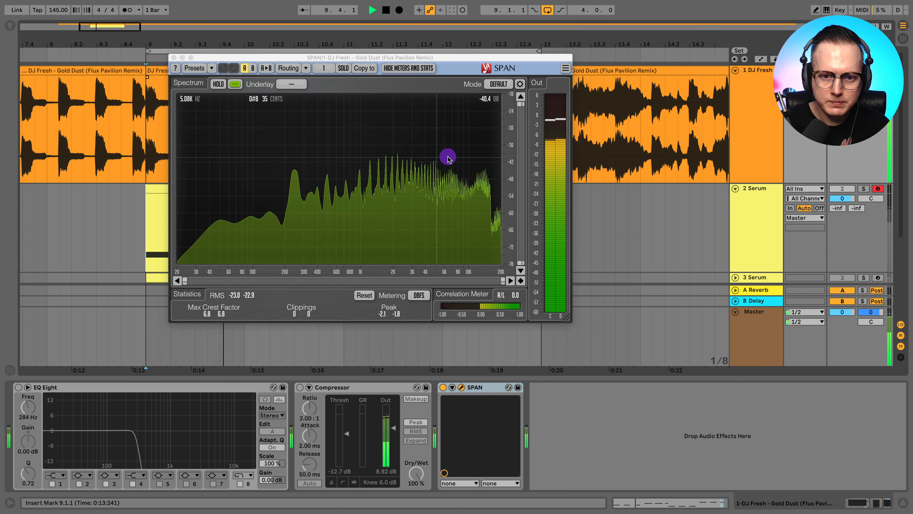
{"action": "left_click_drag", "start_coordinate": [473, 152], "coordinate": [357, 147]}
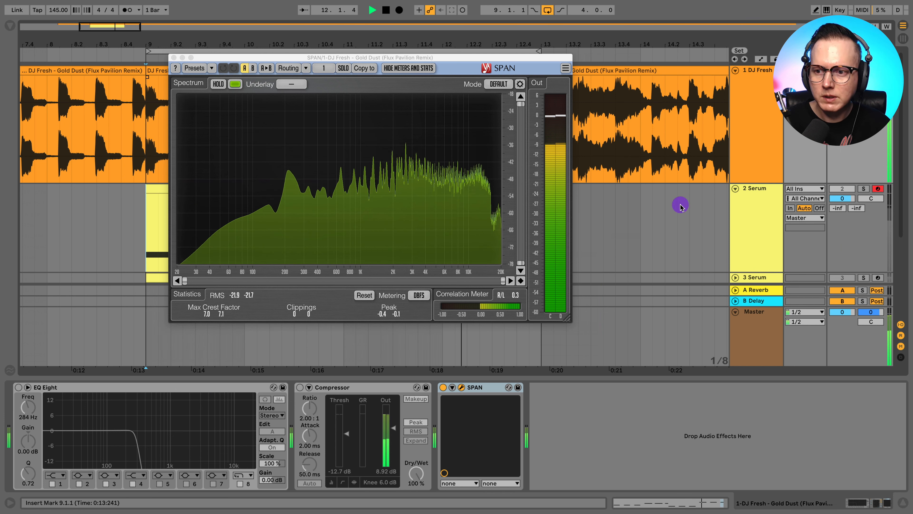
{"action": "key", "text": "space"}
Place SPAN after Serum on the Serum track and close the reference track's analyzer window
{"action": "left_click", "coordinate": [750, 193]}
{"action": "left_click", "coordinate": [766, 127]}
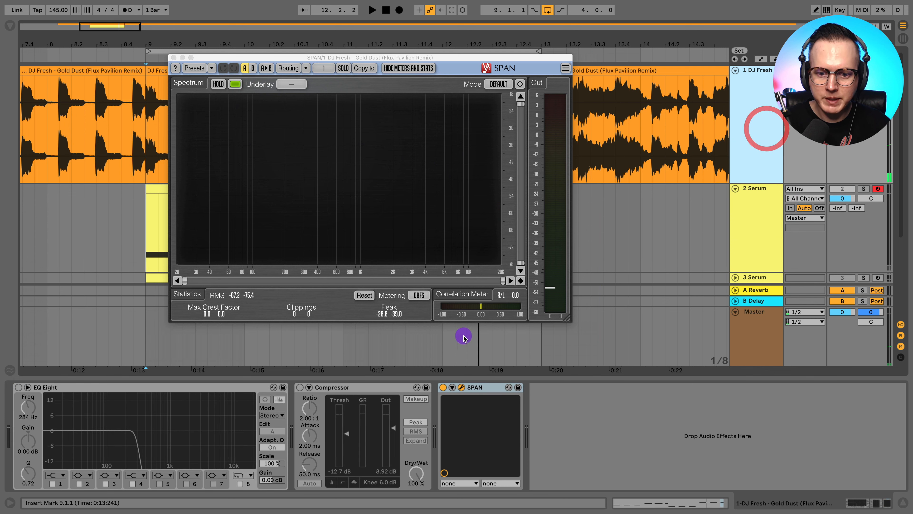
{"action": "left_click_drag", "start_coordinate": [478, 388], "coordinate": [296, 438]}
{"action": "left_click", "coordinate": [174, 58]}
{"action": "key", "text": "space"}
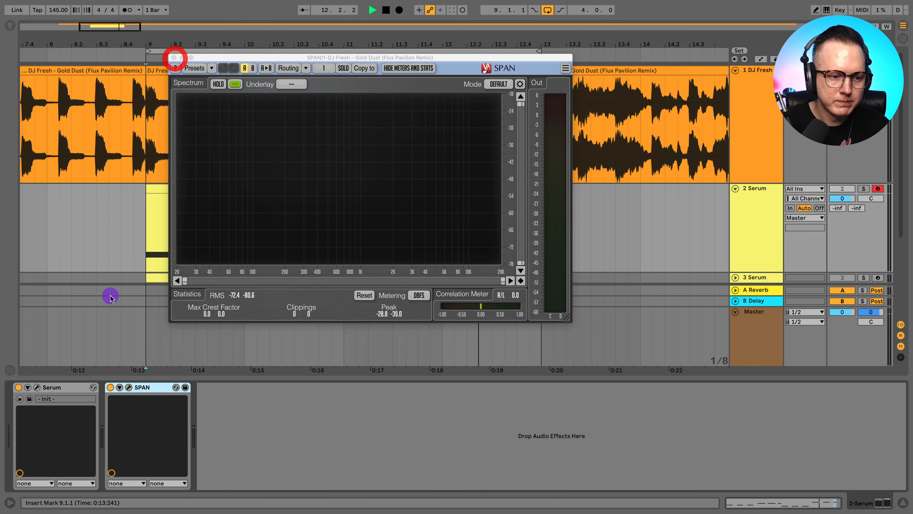
{"action": "left_click", "coordinate": [174, 58]}
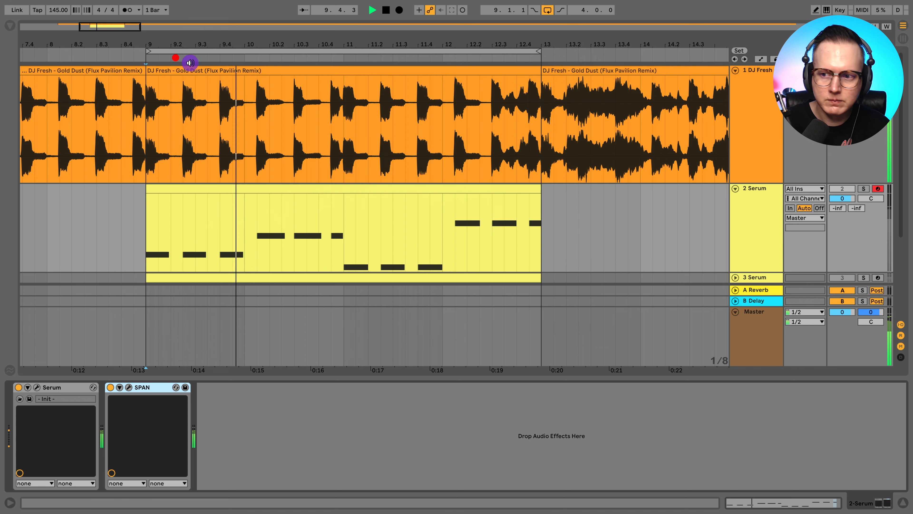
Solo the Serum track and turn Serum's filter back on
{"action": "left_click", "coordinate": [762, 197]}
{"action": "left_click", "coordinate": [864, 188]}
{"action": "left_click", "coordinate": [752, 207]}
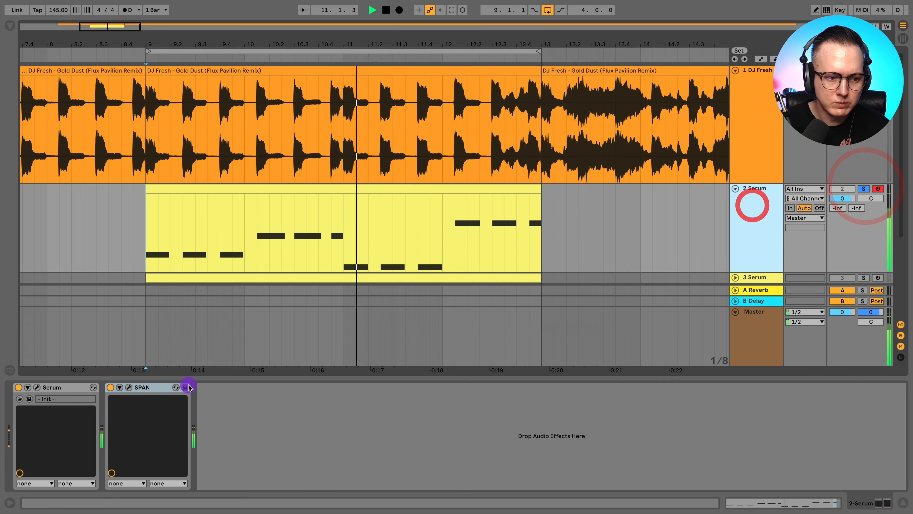
{"action": "left_click", "coordinate": [37, 387]}
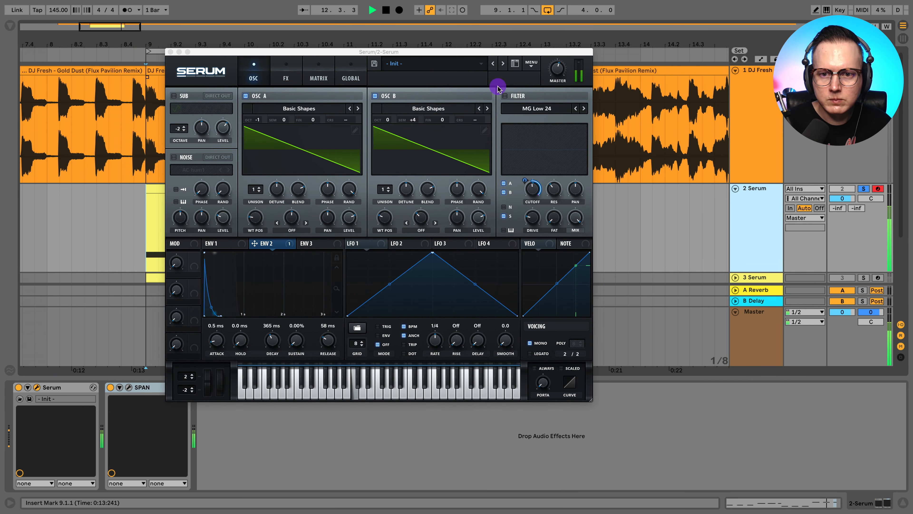
{"action": "left_click", "coordinate": [504, 96]}
Arrange the SPAN window beside Serum and try routing oscillator B around the filter while watching the spectrum
{"action": "left_click", "coordinate": [128, 388]}
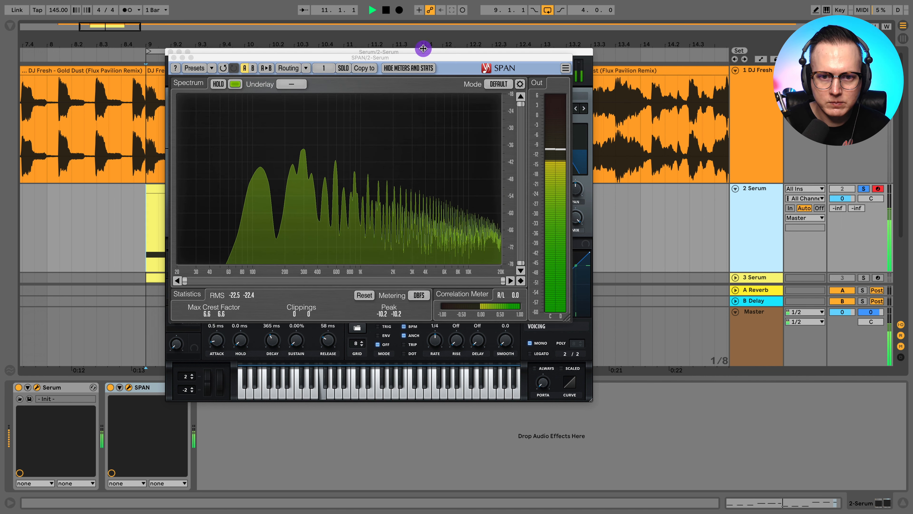
{"action": "left_click_drag", "start_coordinate": [423, 49], "coordinate": [664, 82]}
{"action": "left_click", "coordinate": [407, 49]}
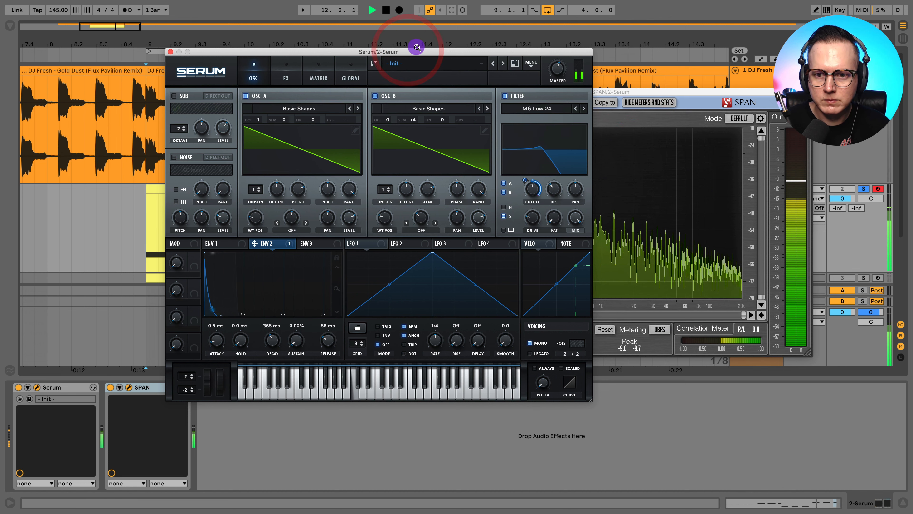
{"action": "left_click_drag", "start_coordinate": [417, 48], "coordinate": [392, 18]}
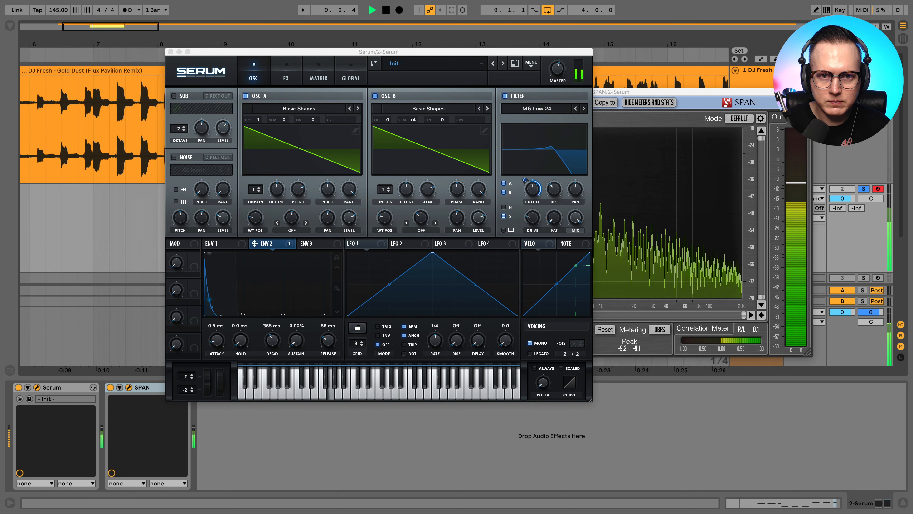
{"action": "left_click_drag", "start_coordinate": [390, 54], "coordinate": [390, 129]}
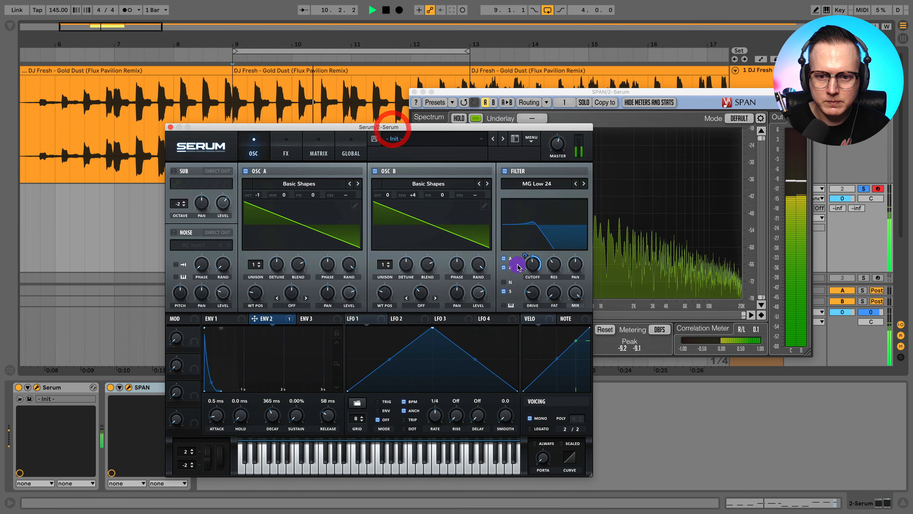
{"action": "left_click", "coordinate": [504, 268]}
{"action": "left_click_drag", "start_coordinate": [474, 126], "coordinate": [474, 94]}
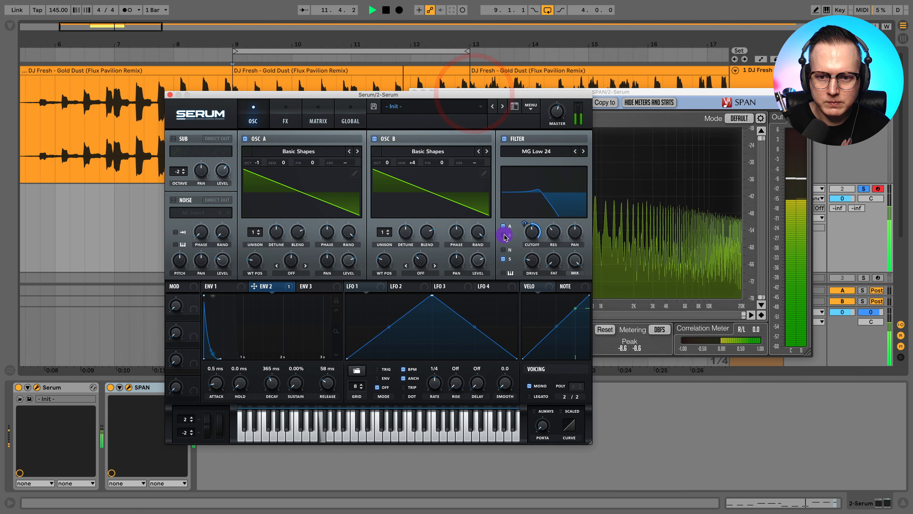
Try the MG Low 12 filter type with a slightly higher cutoff and compare it with the reference track
{"action": "left_click", "coordinate": [576, 152]}
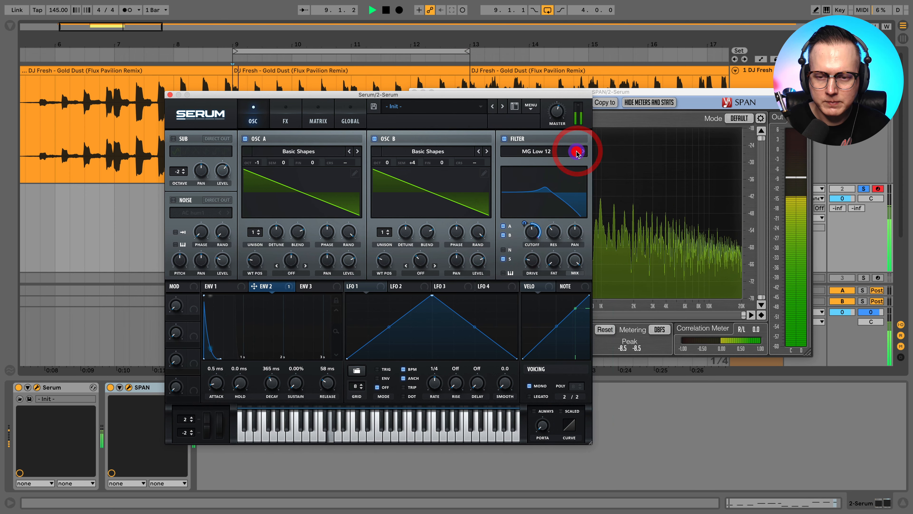
{"action": "left_click_drag", "start_coordinate": [534, 235], "coordinate": [536, 228]}
{"action": "left_click", "coordinate": [864, 189]}
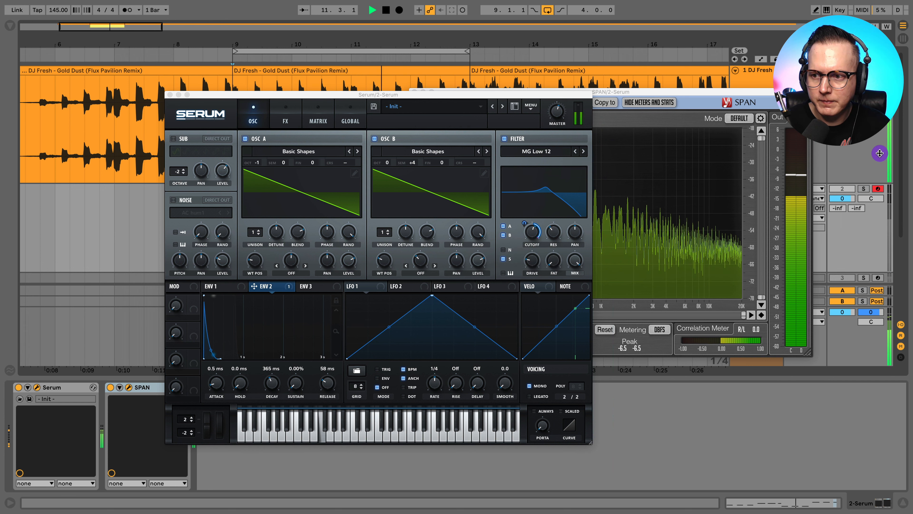
{"action": "left_click", "coordinate": [867, 191]}
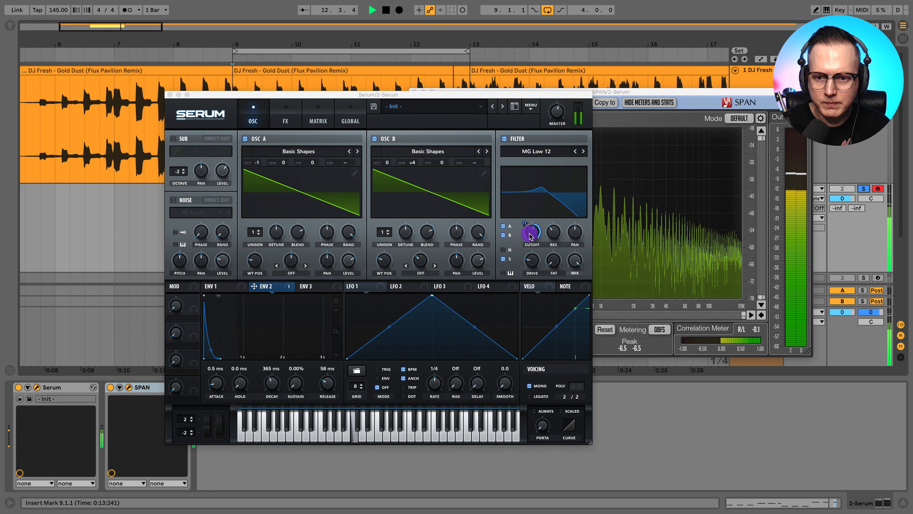
Lower the filter cutoff and change the filter type through MG Low 18 to MG Low 24
{"action": "left_click_drag", "start_coordinate": [532, 231], "coordinate": [530, 240]}
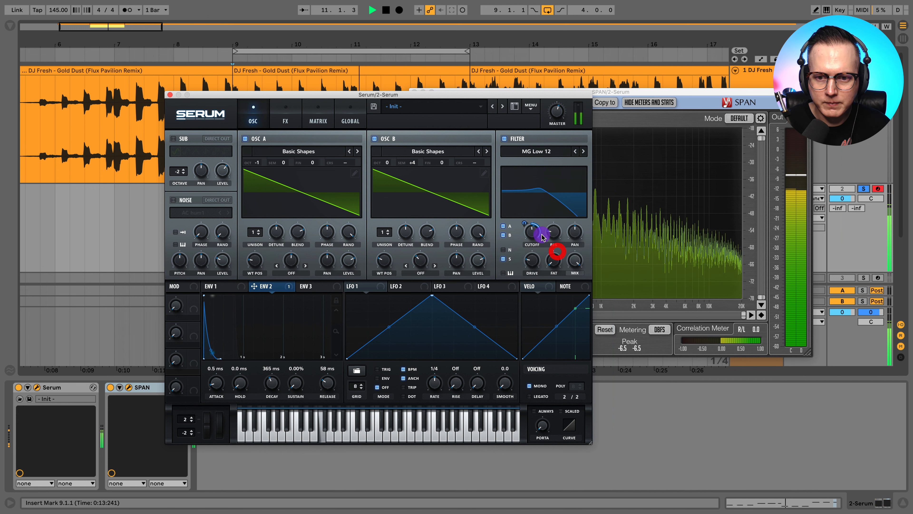
{"action": "left_click_drag", "start_coordinate": [542, 237], "coordinate": [543, 245]}
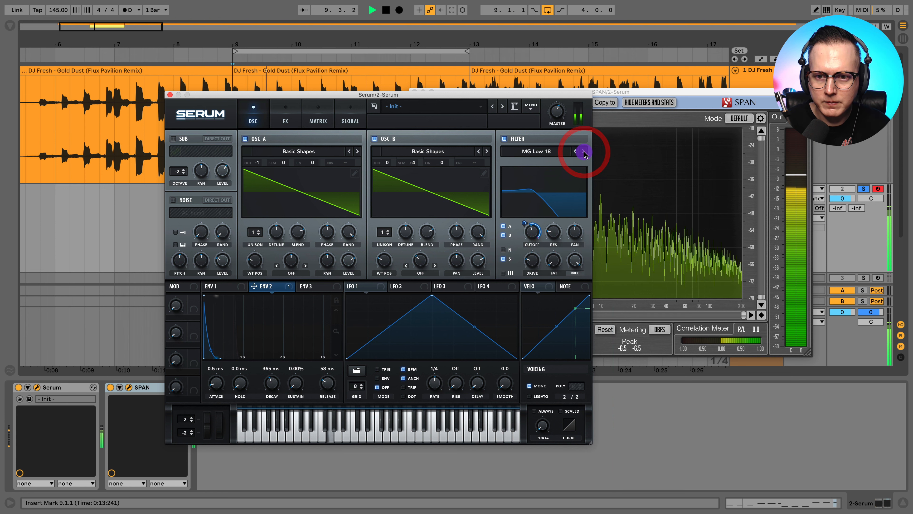
{"action": "left_click", "coordinate": [583, 152]}
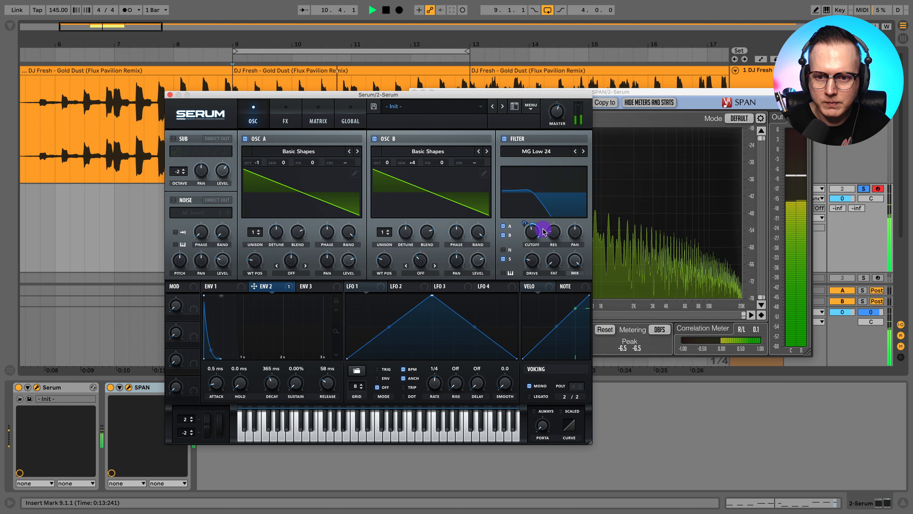
Fine-tune the filter cutoff and reposition the Serum window next to the SPAN analyzer
{"action": "left_click_drag", "start_coordinate": [544, 231], "coordinate": [535, 233]}
{"action": "left_click_drag", "start_coordinate": [535, 94], "coordinate": [467, 75]}
{"action": "left_click", "coordinate": [469, 298]}
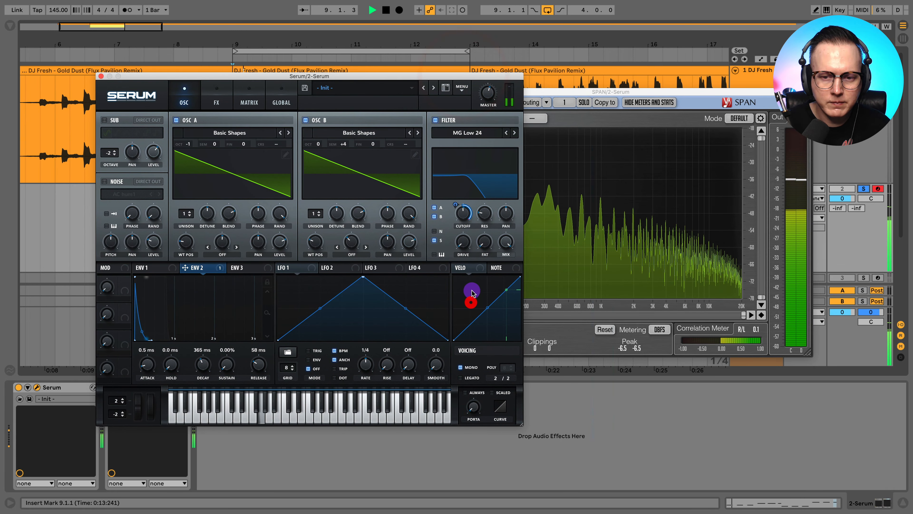
Show Serum's effects rack, check the spectrum in SPAN and close the SPAN window
{"action": "left_click", "coordinate": [216, 100]}
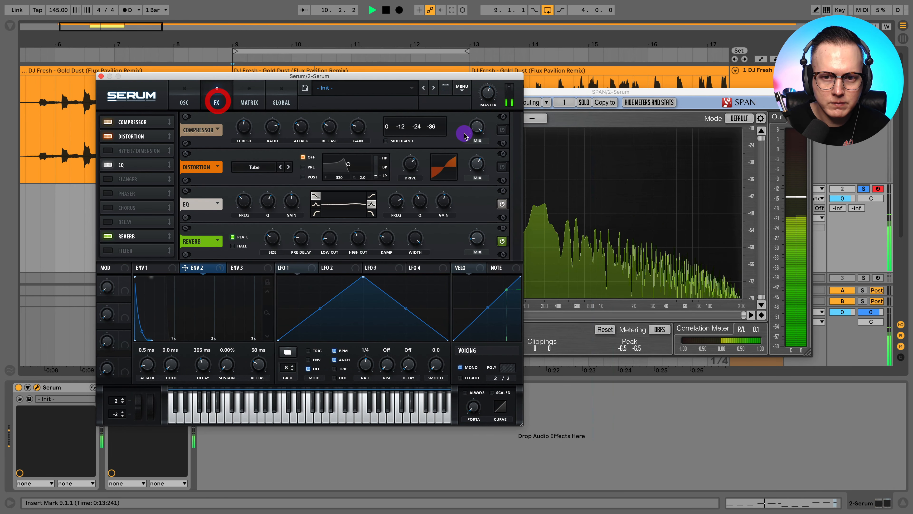
{"action": "left_click_drag", "start_coordinate": [603, 91], "coordinate": [491, 82]}
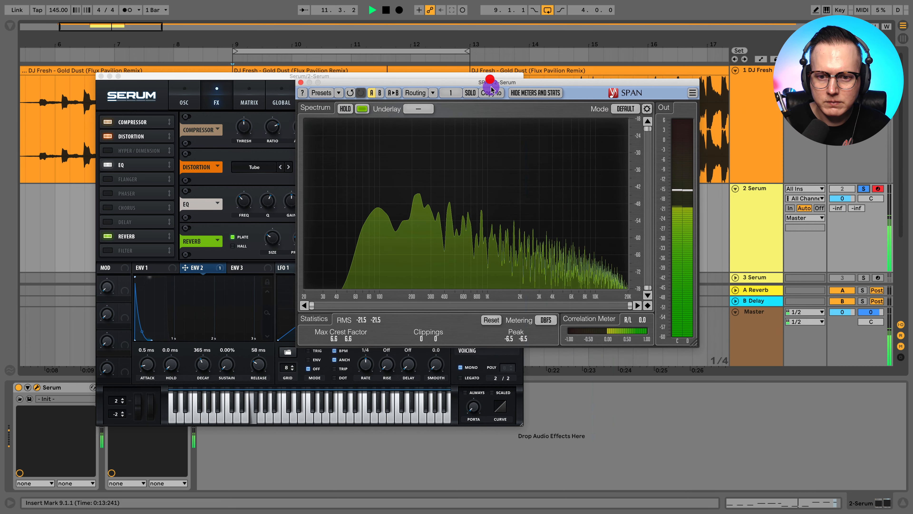
{"action": "key", "text": "space"}
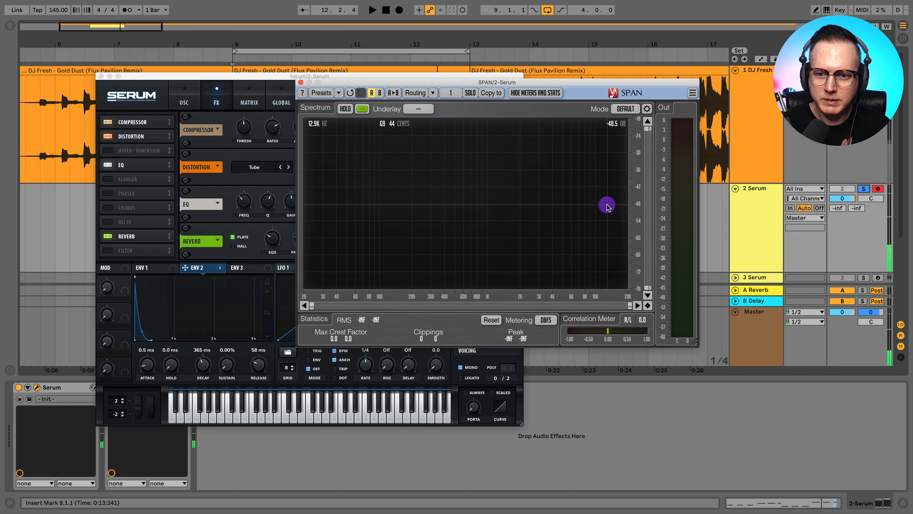
{"action": "left_click", "coordinate": [302, 83]}
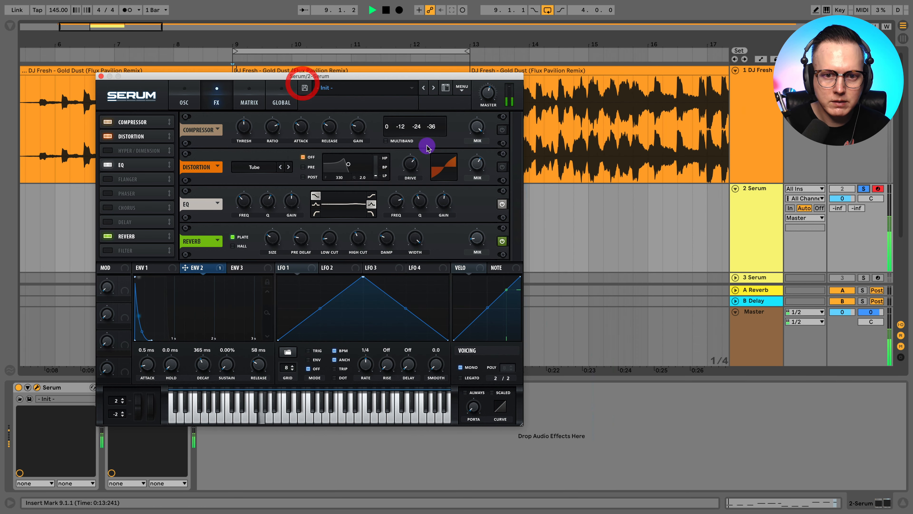
Enable the compressor in multiband mode, adjust its threshold and band levels, and compare the sound with the reference track
{"action": "key", "text": "space"}
{"action": "left_click", "coordinate": [385, 139]}
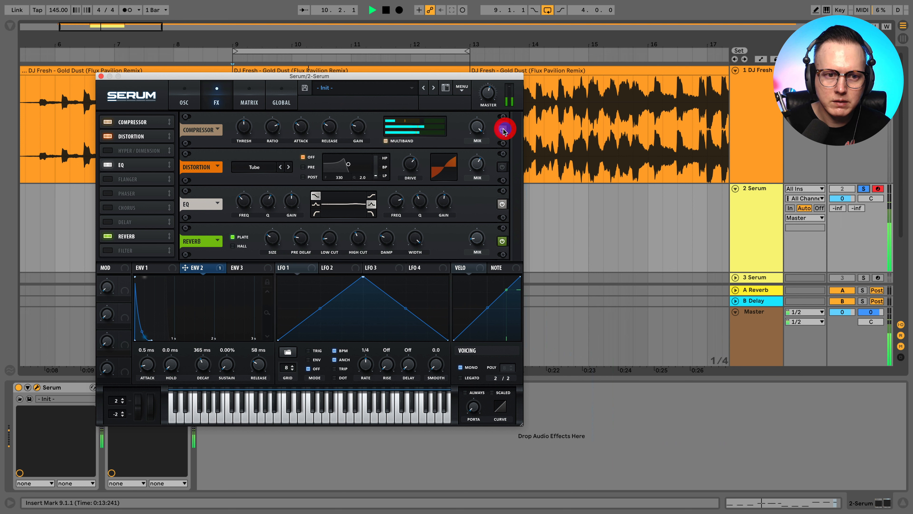
{"action": "left_click_drag", "start_coordinate": [246, 125], "coordinate": [248, 122]}
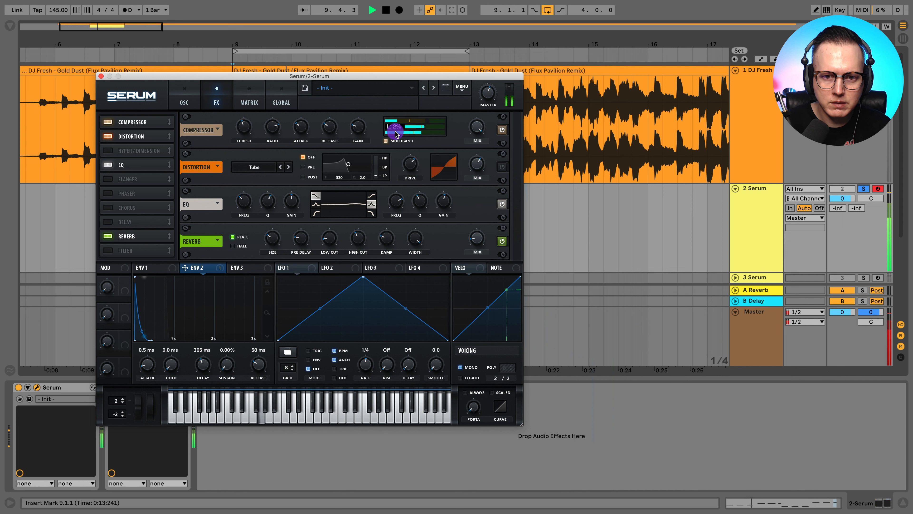
{"action": "left_click_drag", "start_coordinate": [397, 134], "coordinate": [396, 132]}
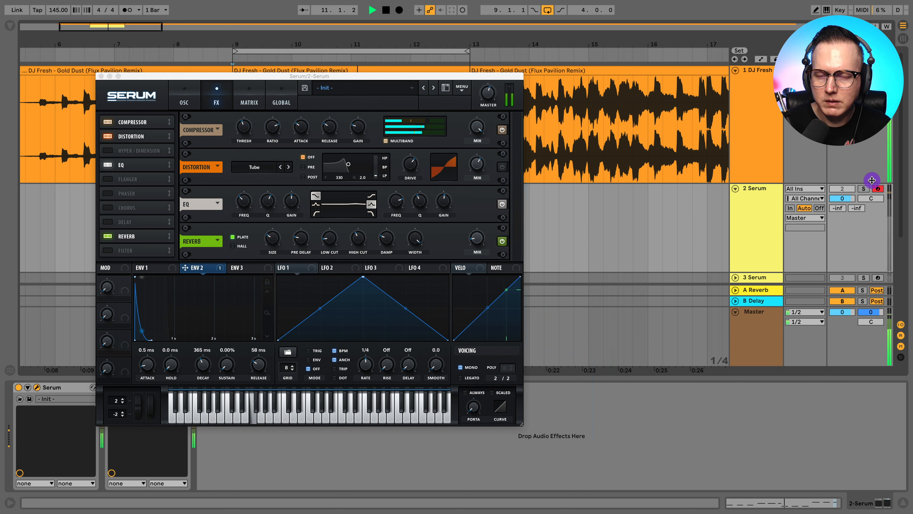
{"action": "left_click", "coordinate": [865, 189]}
{"action": "left_click", "coordinate": [416, 133]}
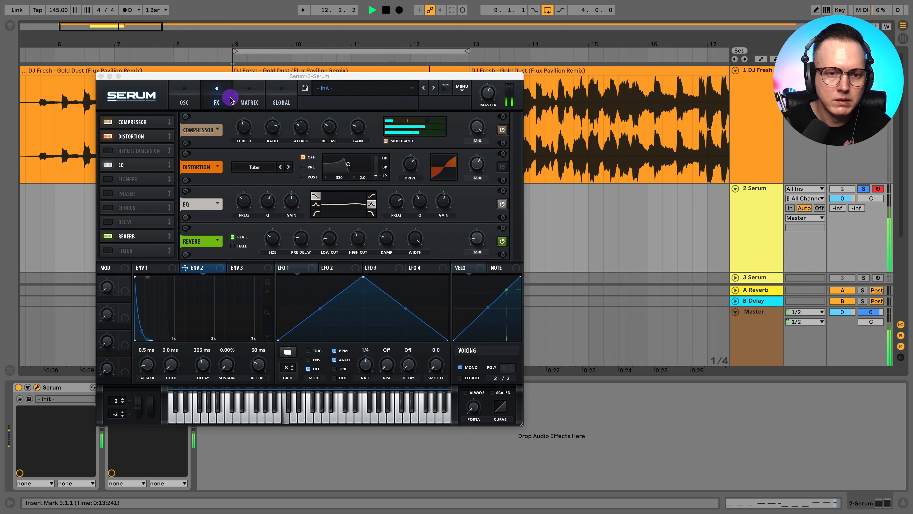
Raise the MG Low 24 filter's resonance, lower its cutoff slightly and compare the Serum track with the reference
{"action": "left_click", "coordinate": [184, 102]}
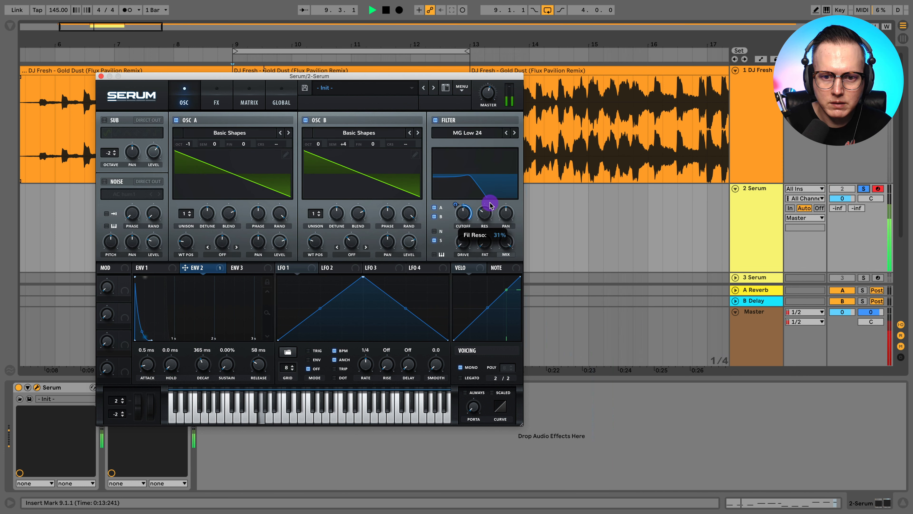
{"action": "left_click_drag", "start_coordinate": [491, 205], "coordinate": [489, 204]}
{"action": "left_click_drag", "start_coordinate": [463, 239], "coordinate": [469, 231]}
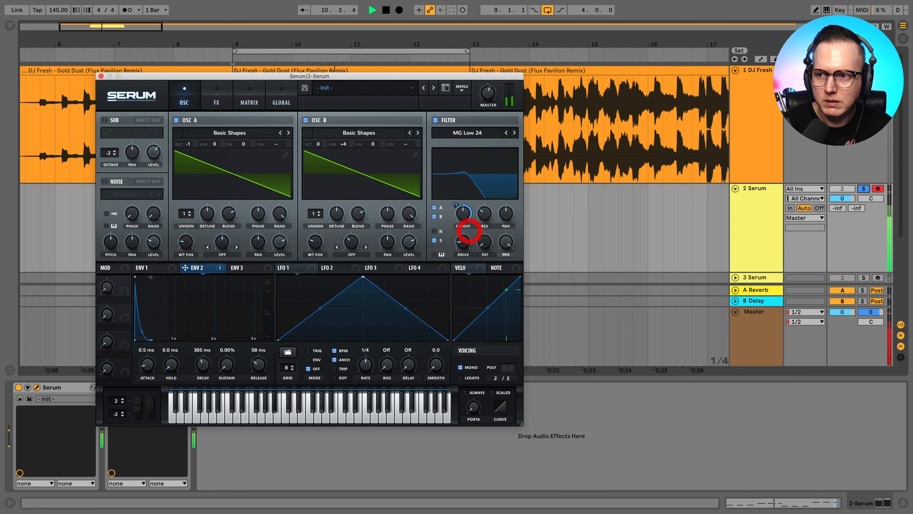
{"action": "left_click", "coordinate": [881, 194]}
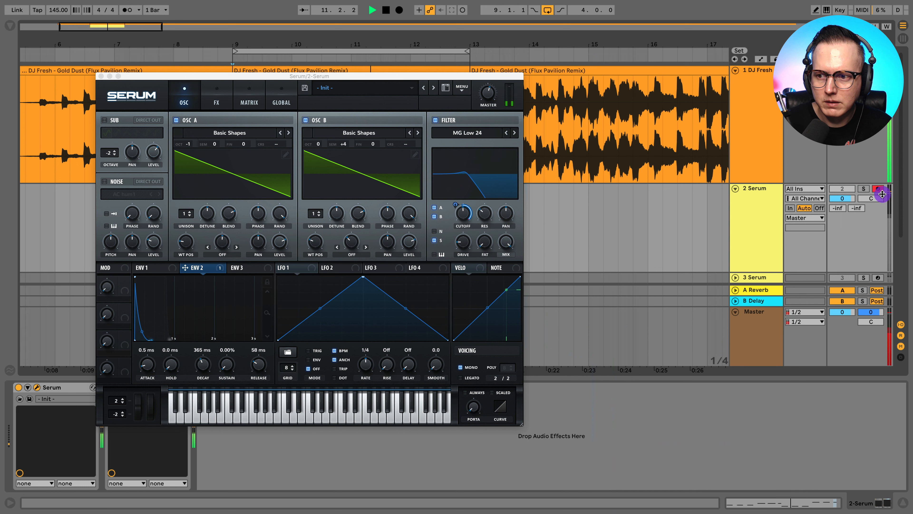
{"action": "left_click", "coordinate": [865, 190]}
Fine-tune the filter settings while alternating between the soloed Serum track and the reference
{"action": "left_click_drag", "start_coordinate": [467, 211], "coordinate": [484, 226]}
{"action": "left_click", "coordinate": [498, 165]}
{"action": "left_click", "coordinate": [505, 134]}
{"action": "left_click", "coordinate": [864, 189]}
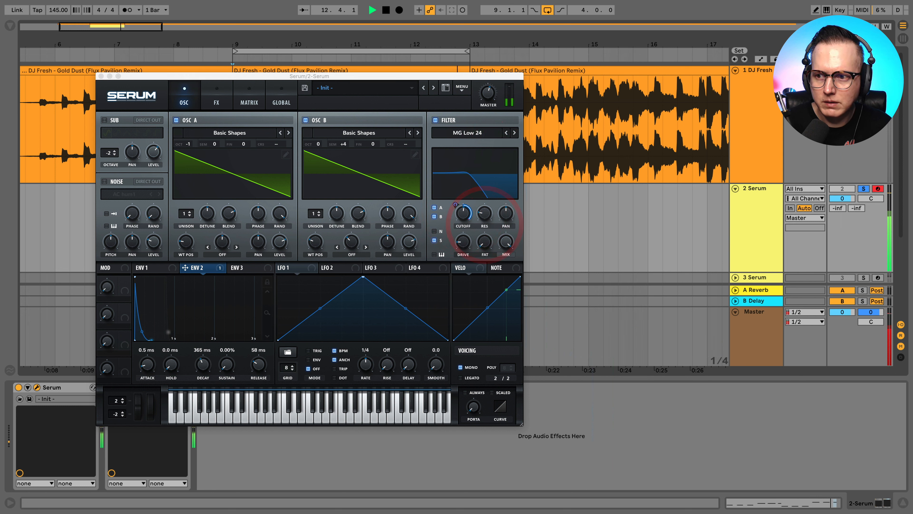
{"action": "left_click", "coordinate": [864, 188]}
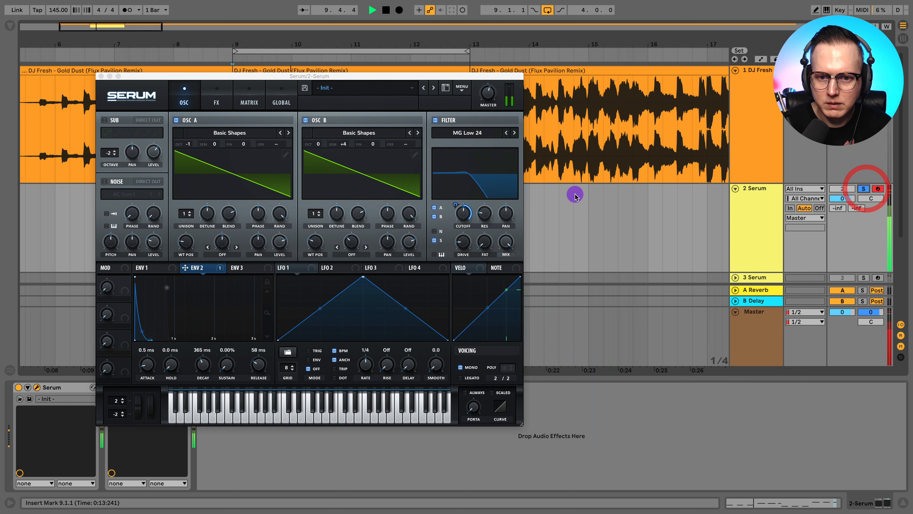
{"action": "left_click_drag", "start_coordinate": [463, 214], "coordinate": [493, 209]}
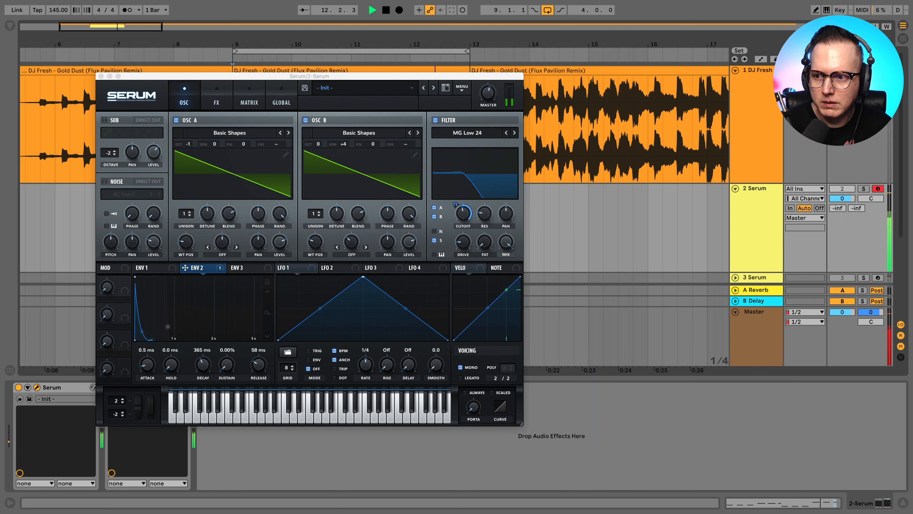
{"action": "left_click", "coordinate": [863, 189]}
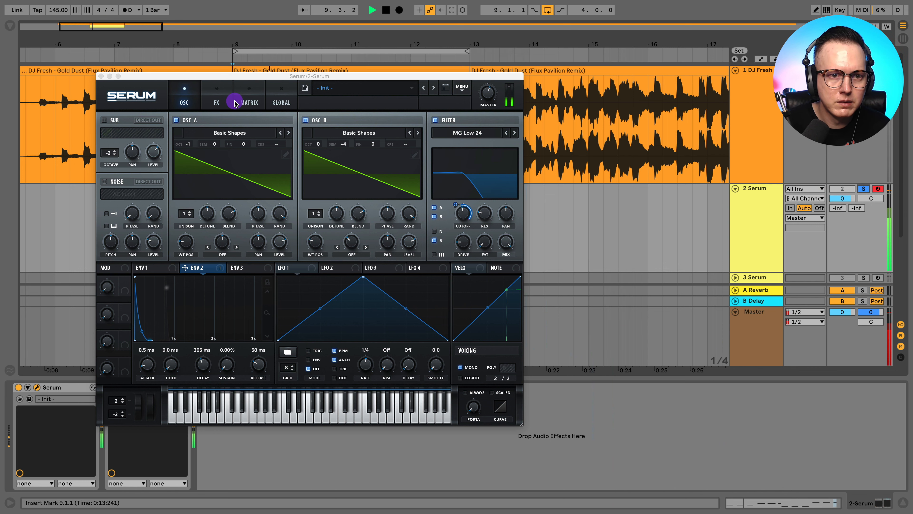
Uncover the MIDI clip behind the Serum window to view it, and bring the window back
{"action": "left_click_drag", "start_coordinate": [242, 75], "coordinate": [456, 240]}
{"action": "left_click", "coordinate": [276, 231]}
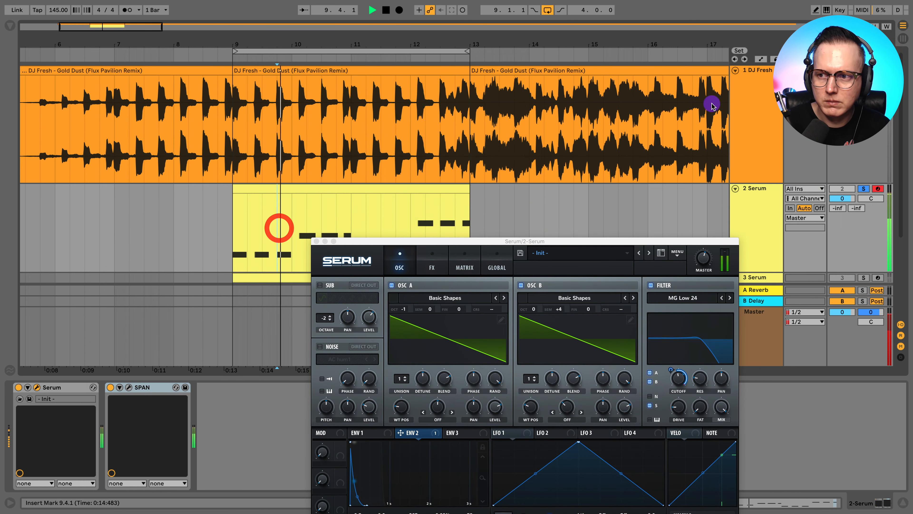
{"action": "left_click_drag", "start_coordinate": [556, 241], "coordinate": [425, 94]}
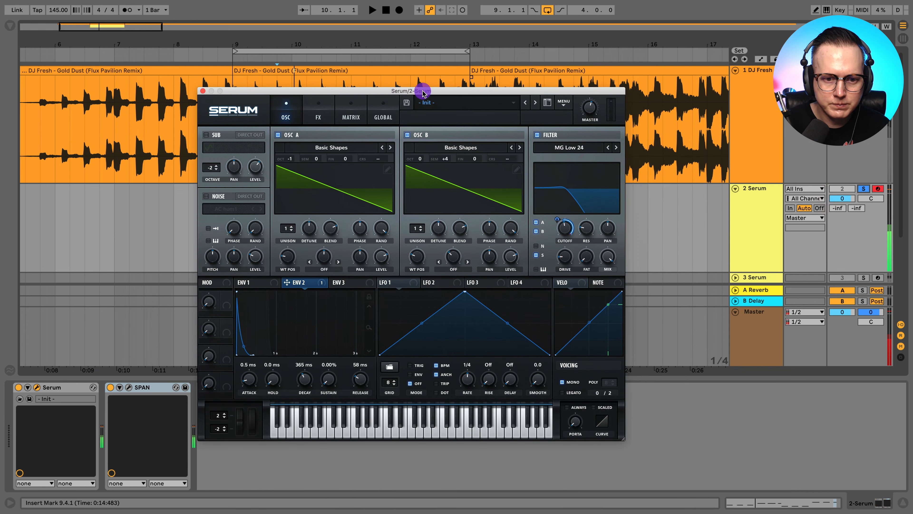
Try the FM (from B) warp mode on oscillator A during playback and set the warp back to Off
{"action": "left_click", "coordinate": [325, 270]}
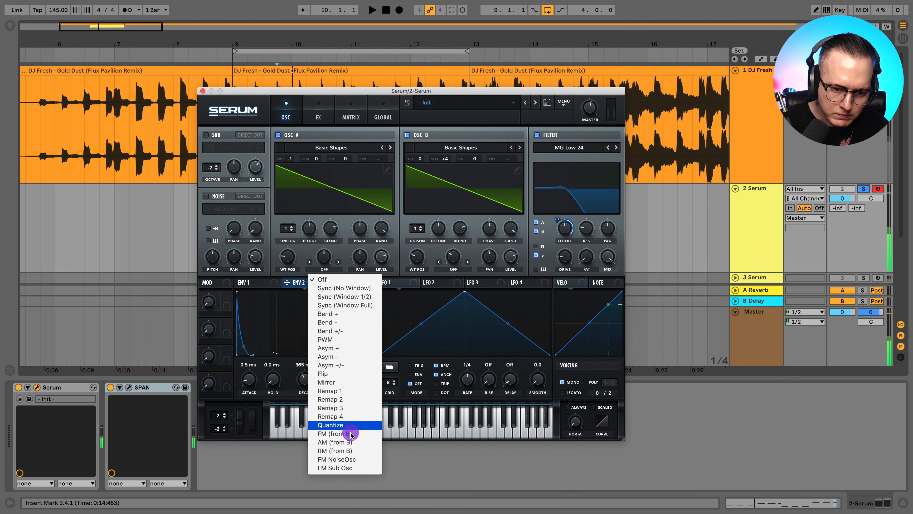
{"action": "left_click", "coordinate": [354, 429]}
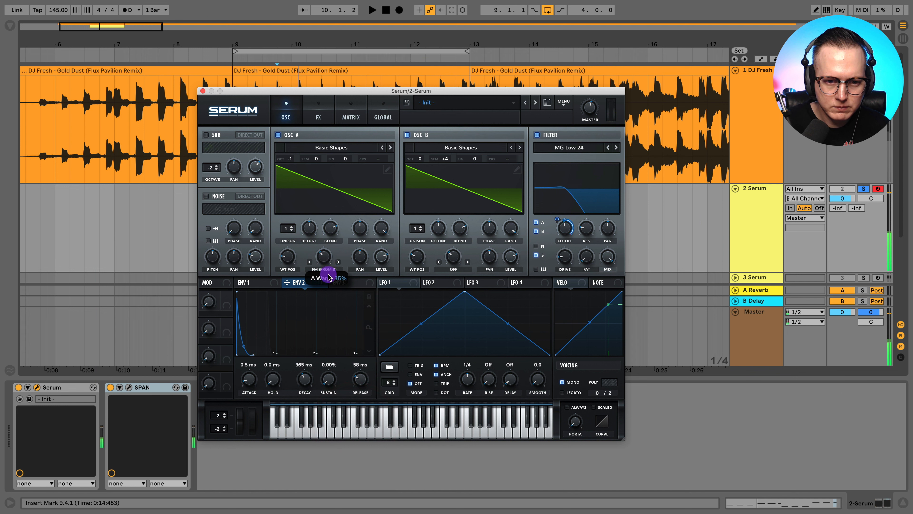
{"action": "mouse_move", "coordinate": [328, 277]}
{"action": "left_mouse_down"}
{"action": "mouse_move", "coordinate": [343, 261]}
{"action": "mouse_move", "coordinate": [340, 283]}
{"action": "mouse_move", "coordinate": [324, 267]}
{"action": "mouse_move", "coordinate": [332, 247]}
{"action": "mouse_move", "coordinate": [334, 273]}
{"action": "left_mouse_up"}
{"action": "key", "text": "space"}
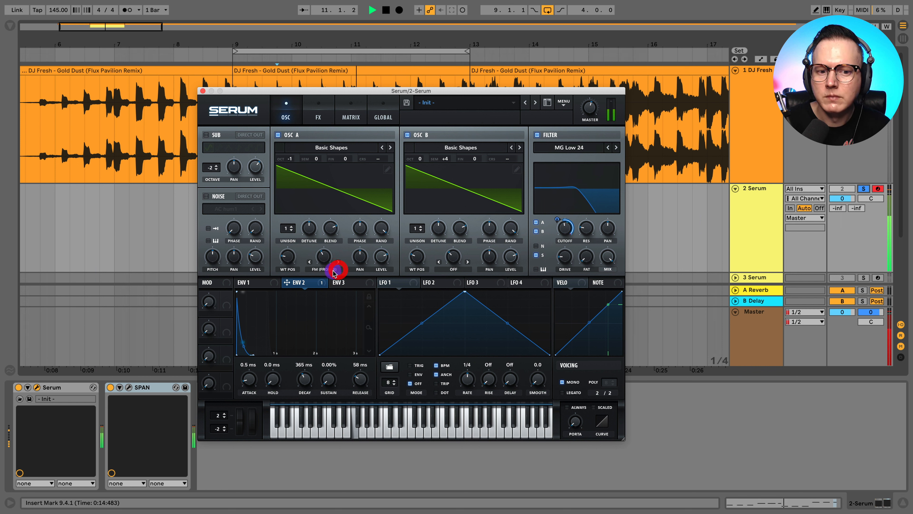
{"action": "left_click", "coordinate": [333, 270]}
{"action": "key", "text": "space"}
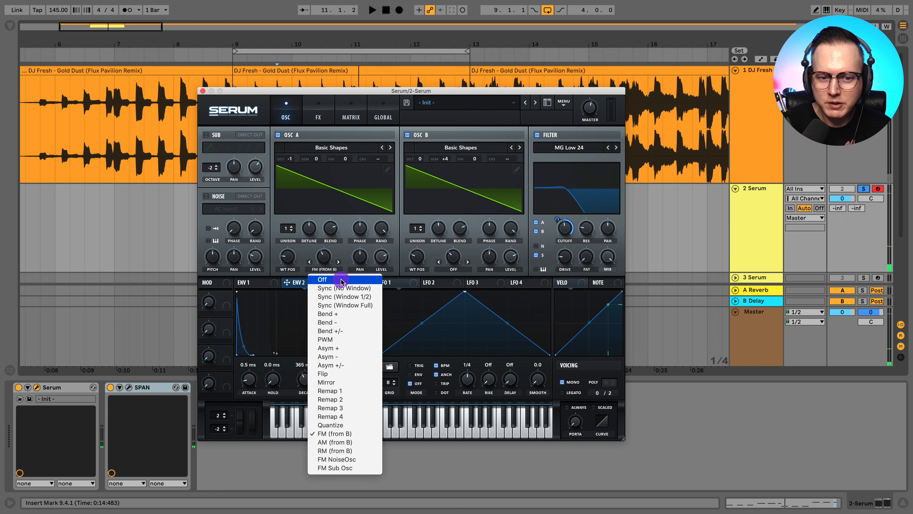
{"action": "left_click", "coordinate": [341, 280]}
Turn on the Tube distortion in the effects rack and compare the Serum sound with the reference track
{"action": "left_click", "coordinate": [318, 115]}
{"action": "key", "text": "space"}
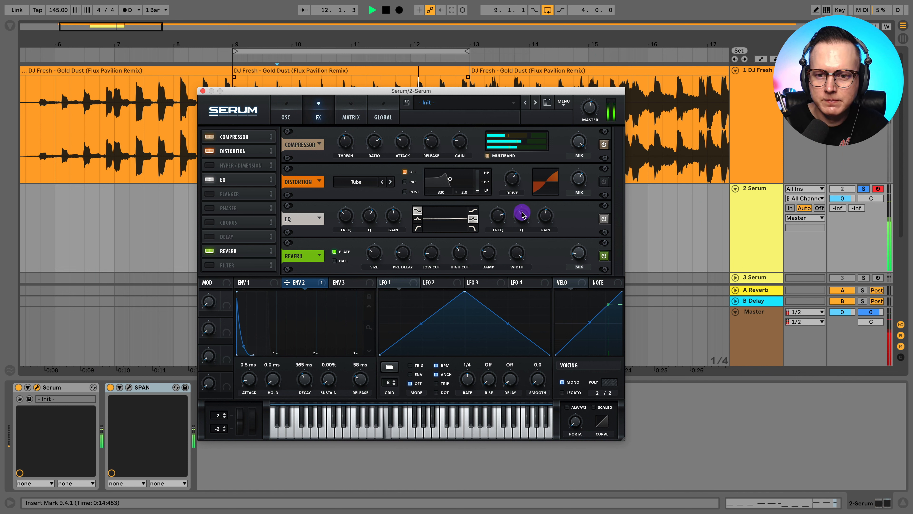
{"action": "left_click", "coordinate": [604, 182]}
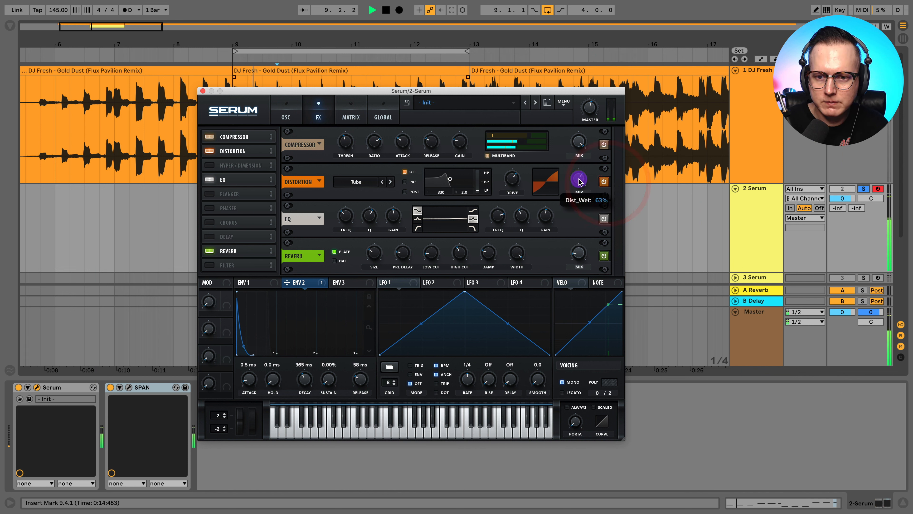
{"action": "left_click", "coordinate": [578, 180]}
{"action": "left_click", "coordinate": [519, 179]}
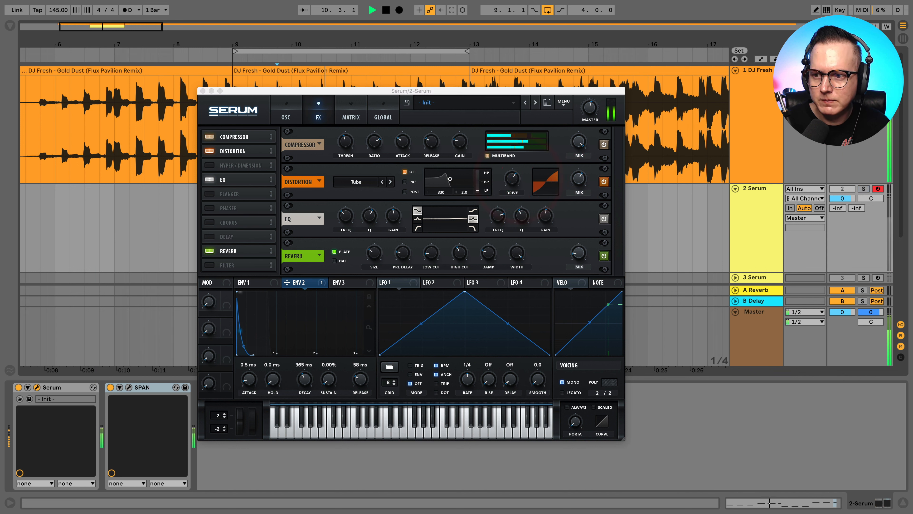
{"action": "left_click", "coordinate": [863, 190]}
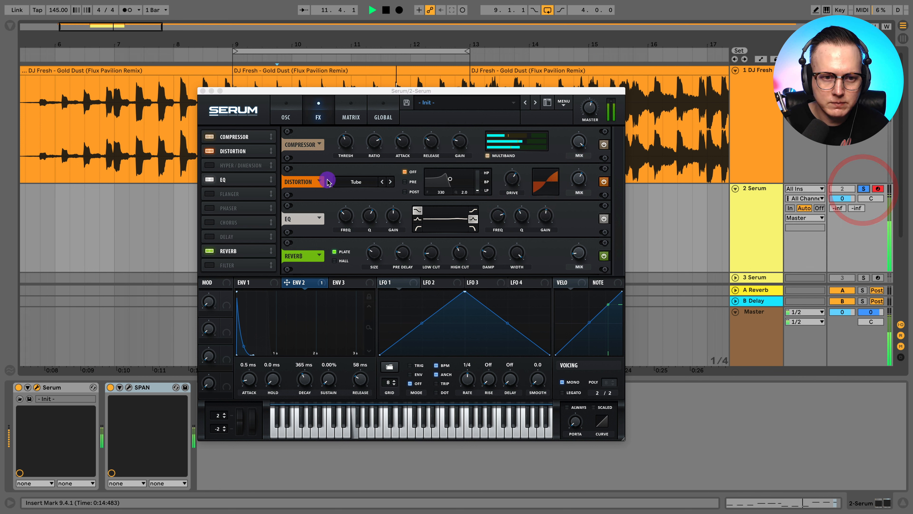
Boost the EQ's high band by about 6.3 dB around 2116 Hz and compare the result with the reference
{"action": "left_click_drag", "start_coordinate": [546, 220], "coordinate": [549, 212]}
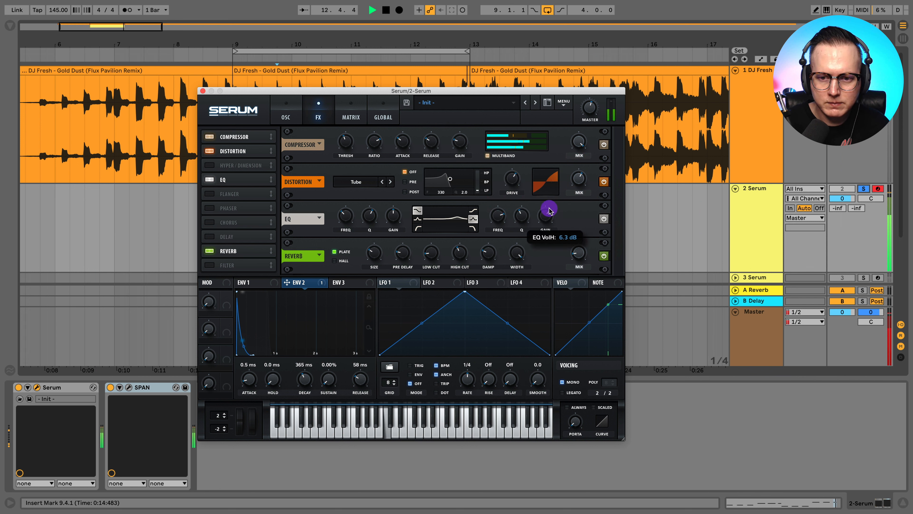
{"action": "left_click_drag", "start_coordinate": [493, 215], "coordinate": [498, 226]}
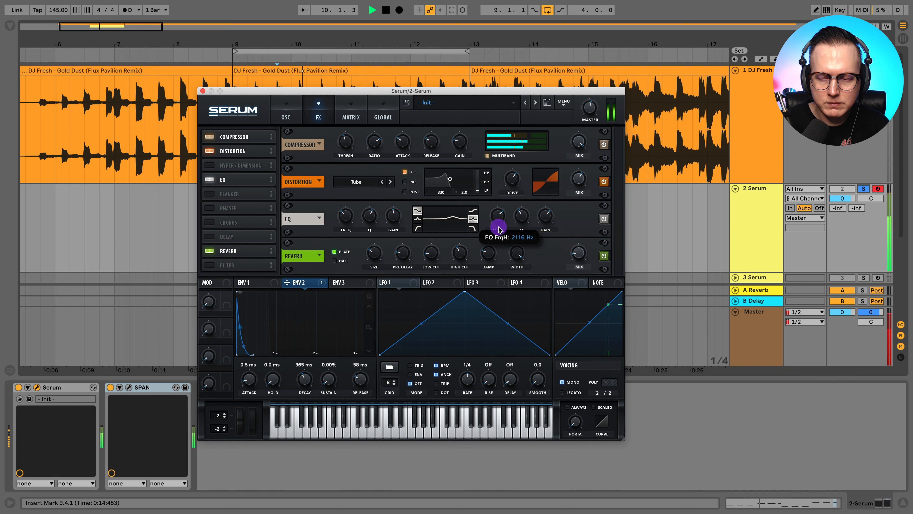
{"action": "left_click", "coordinate": [864, 189]}
{"action": "left_click", "coordinate": [770, 190]}
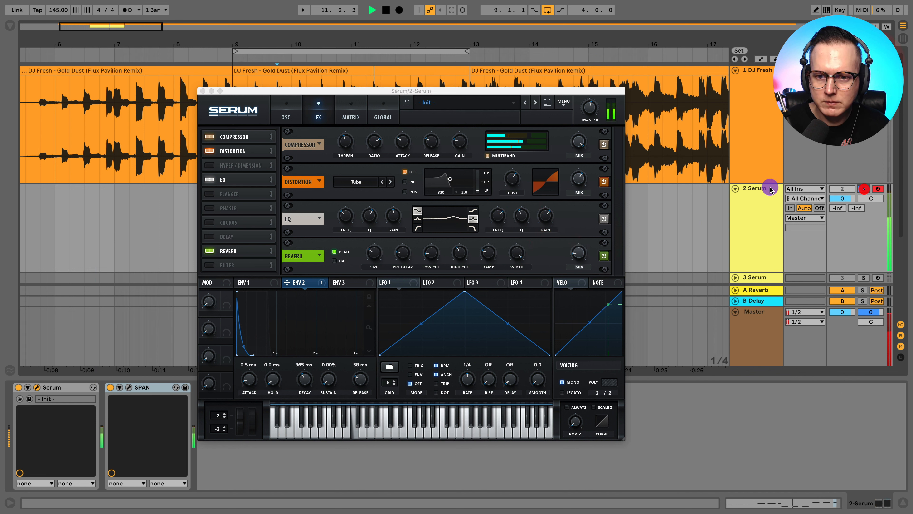
{"action": "left_click", "coordinate": [545, 215]}
Fine-tune the multiband compressor's settings, including its threshold
{"action": "mouse_move", "coordinate": [241, 136]}
{"action": "left_mouse_down"}
{"action": "mouse_move", "coordinate": [243, 148]}
{"action": "mouse_move", "coordinate": [256, 148]}
{"action": "left_mouse_up"}
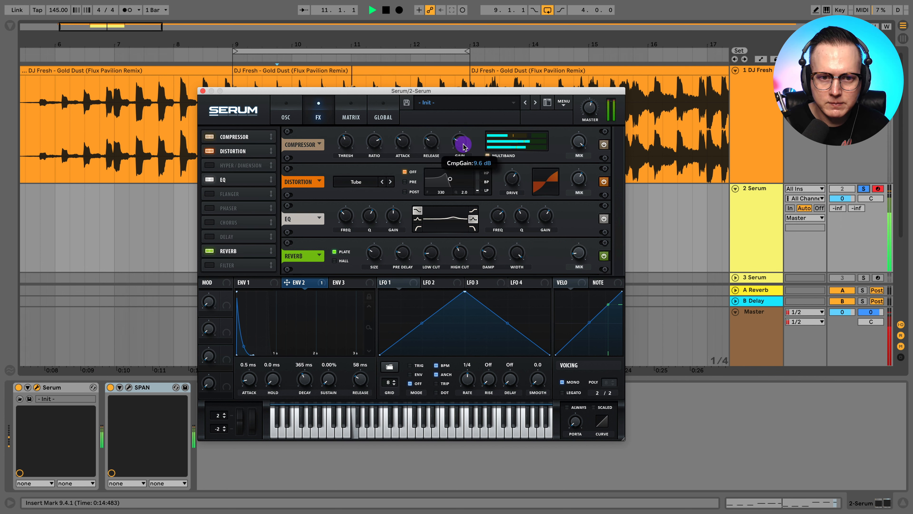
{"action": "left_click", "coordinate": [345, 140]}
{"action": "left_click_drag", "start_coordinate": [347, 152], "coordinate": [347, 147]}
Set the EQ's low band frequency to about 191 Hz, raise the high band frequency and compare with the reference
{"action": "left_click_drag", "start_coordinate": [345, 212], "coordinate": [352, 214]}
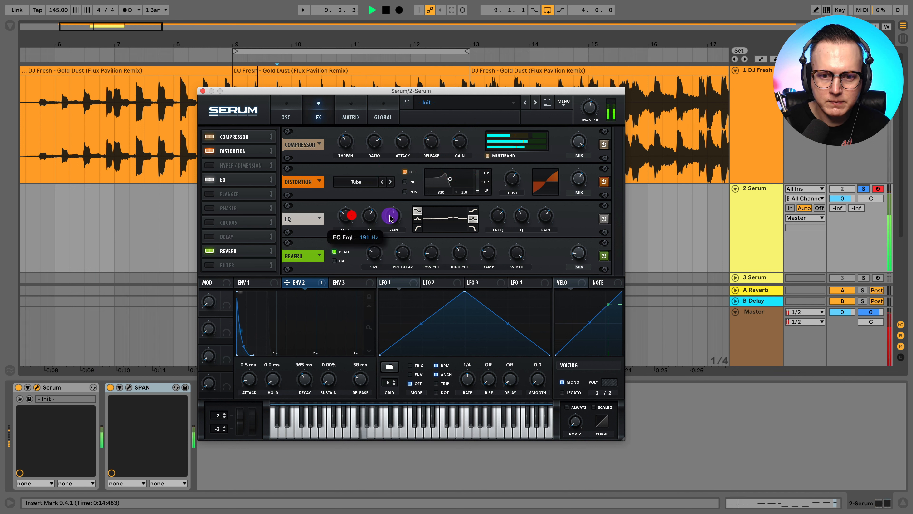
{"action": "left_click", "coordinate": [394, 216]}
{"action": "left_click_drag", "start_coordinate": [496, 217], "coordinate": [514, 210]}
{"action": "left_click", "coordinate": [861, 188]}
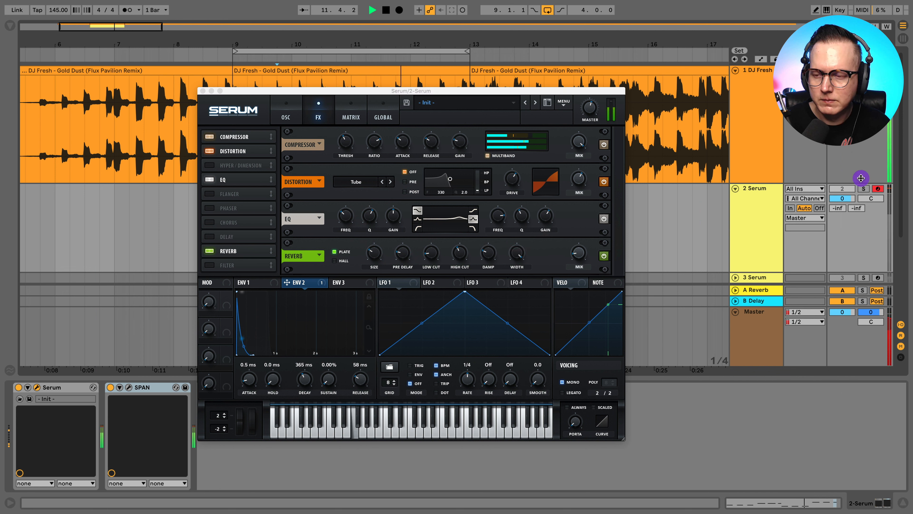
{"action": "left_click", "coordinate": [744, 204]}
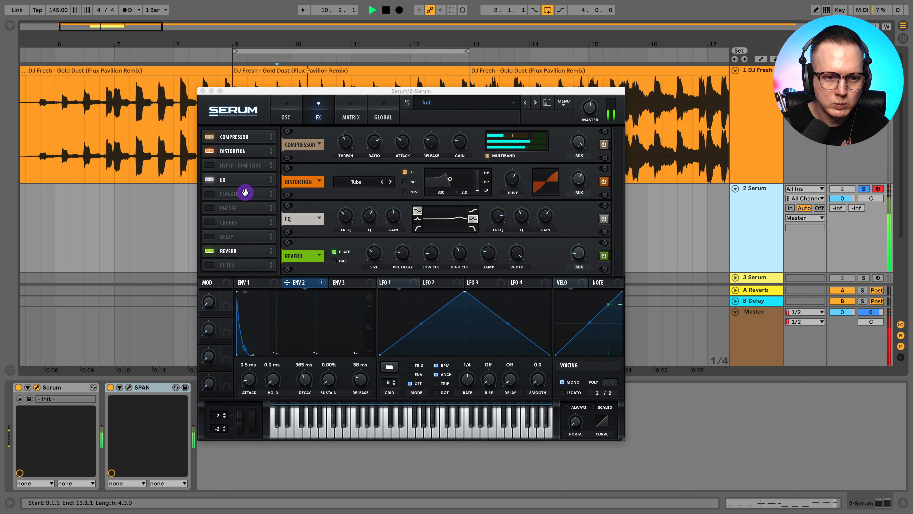
Move the Filter effect directly after the EQ in the effects chain and enable it
{"action": "left_click", "coordinate": [233, 265]}
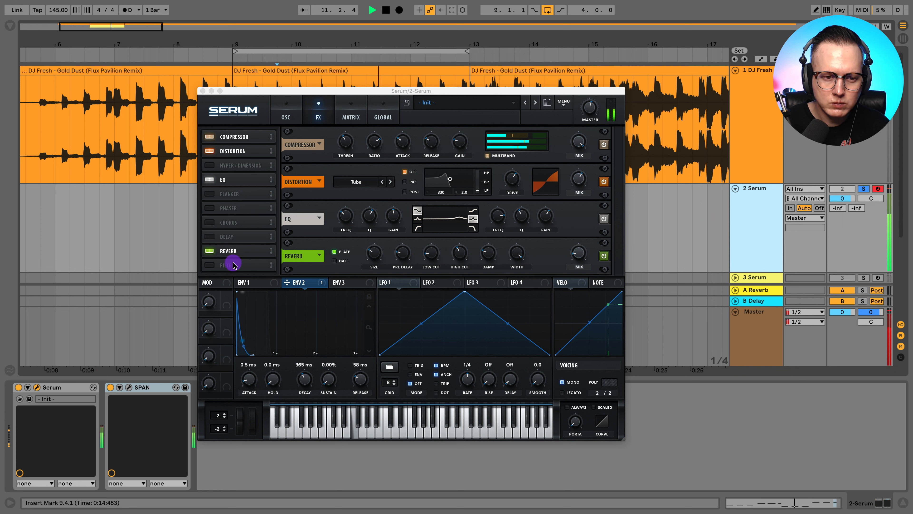
{"action": "left_click_drag", "start_coordinate": [233, 265], "coordinate": [231, 186]}
{"action": "left_click", "coordinate": [209, 194]}
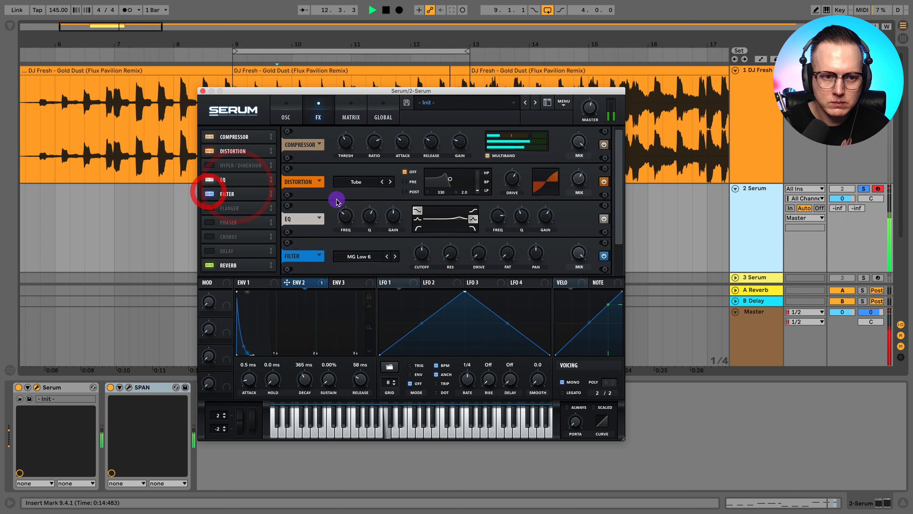
Set the FX Filter type to MG Low 18, modulate its cutoff with Envelope 2 and set the cutoff to about 507 Hz
{"action": "left_click", "coordinate": [225, 194]}
{"action": "left_click", "coordinate": [395, 219]}
{"action": "left_click", "coordinate": [395, 219]}
{"action": "left_click_drag", "start_coordinate": [287, 282], "coordinate": [425, 215]}
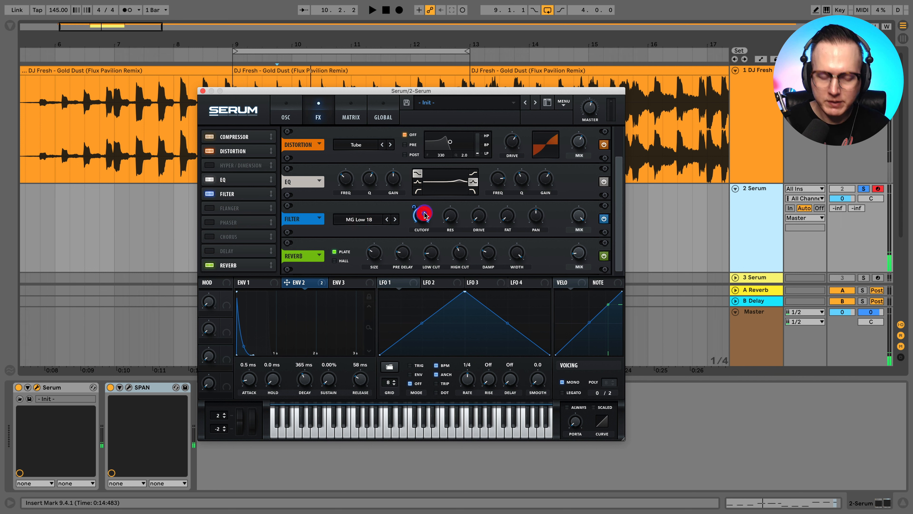
{"action": "key", "text": "space"}
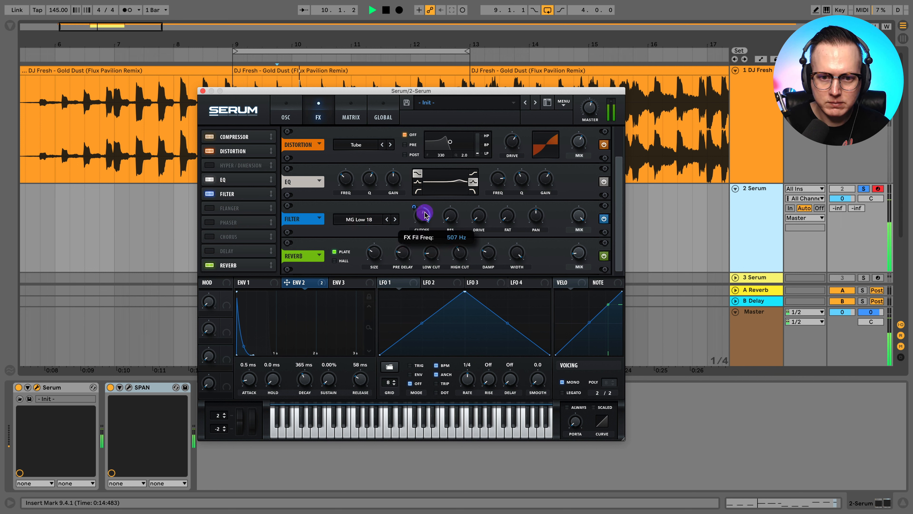
{"action": "left_click_drag", "start_coordinate": [424, 218], "coordinate": [426, 213]}
Turn off the main filter on the oscillator page and return to the effects chain
{"action": "left_click", "coordinate": [286, 115]}
{"action": "left_click", "coordinate": [537, 134]}
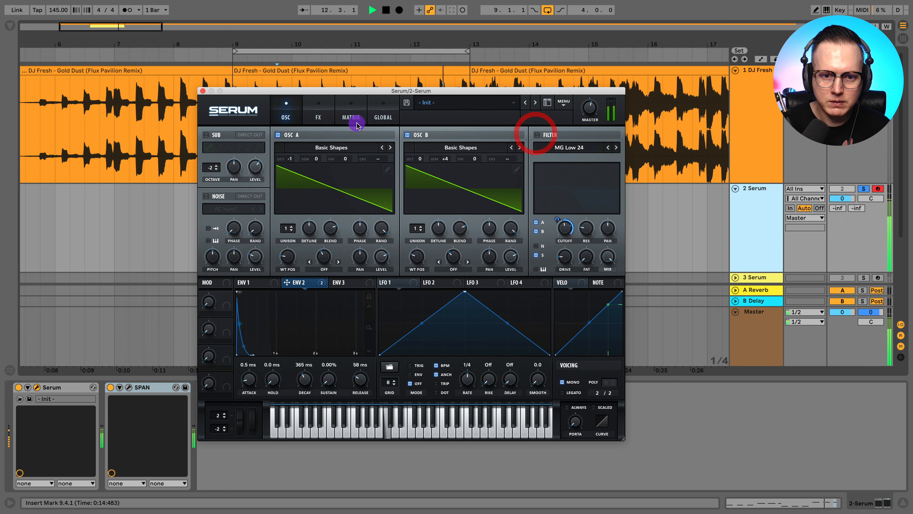
{"action": "left_click", "coordinate": [319, 116]}
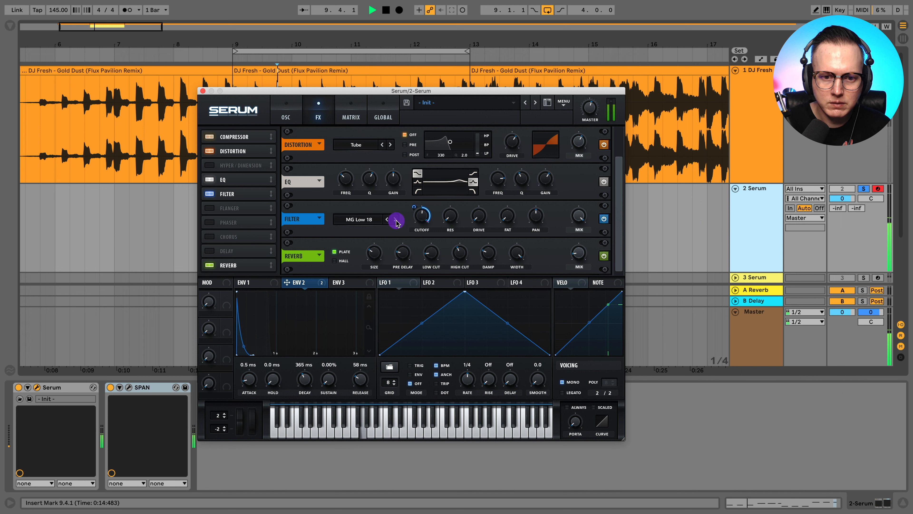
Switch the FX Filter to MG Low 24 and adjust its cutoff and resonance while comparing with the reference
{"action": "left_click_drag", "start_coordinate": [420, 219], "coordinate": [485, 198]}
{"action": "left_click", "coordinate": [881, 170]}
{"action": "left_click", "coordinate": [866, 189]}
{"action": "left_click", "coordinate": [424, 212]}
{"action": "left_click_drag", "start_coordinate": [428, 213], "coordinate": [422, 204]}
Change the EQ's low band to a low-cut shape, adjust it and compare the result with the reference
{"action": "left_click", "coordinate": [417, 190]}
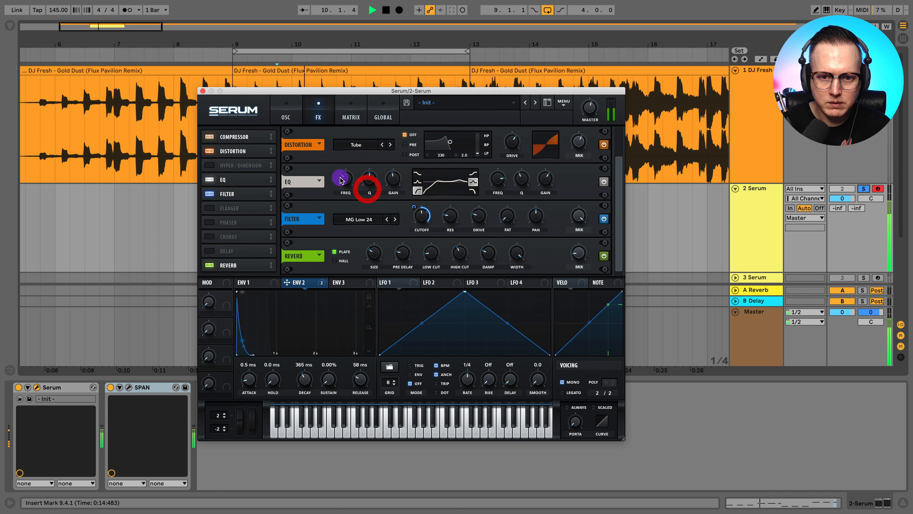
{"action": "left_click", "coordinate": [370, 178]}
{"action": "left_click", "coordinate": [863, 189]}
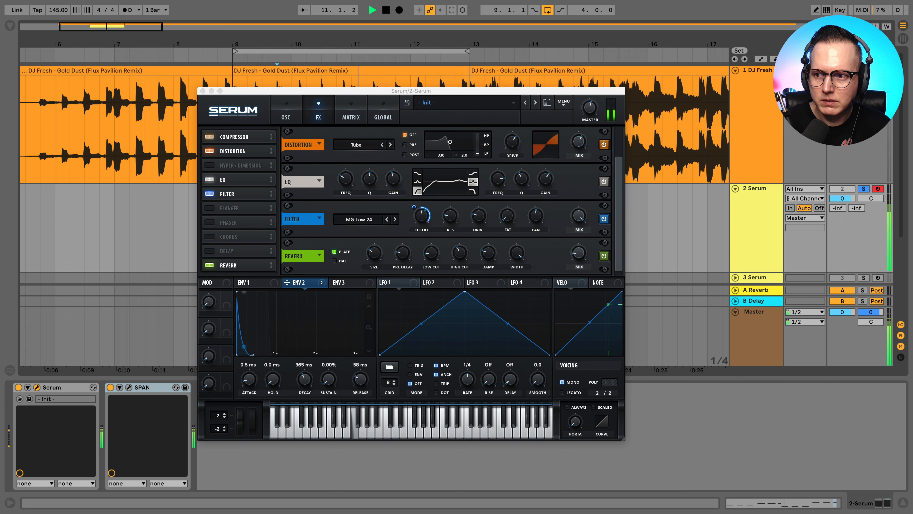
{"action": "left_click", "coordinate": [863, 189]}
Try enabling the noise oscillator, adjusting its level and auditioning samples from AC hum1 through the Organics noises
{"action": "left_click", "coordinate": [286, 108]}
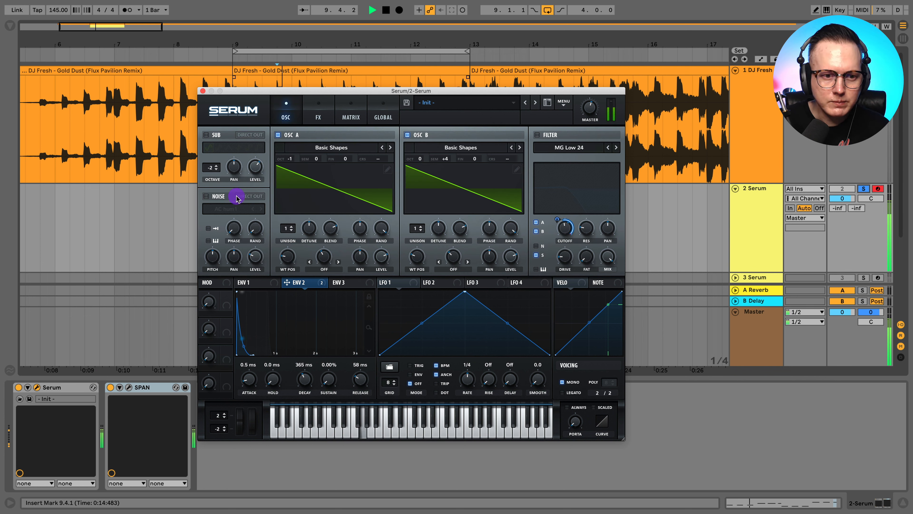
{"action": "left_click", "coordinate": [205, 196]}
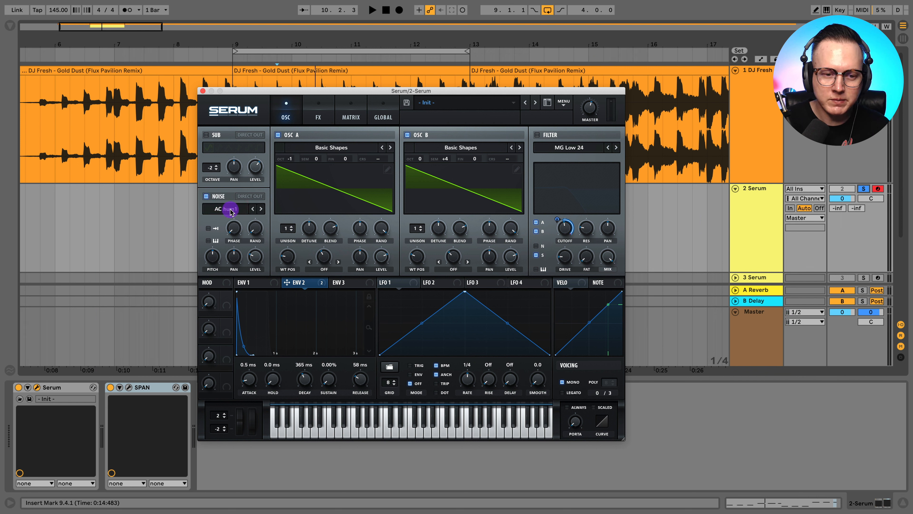
{"action": "key", "text": "space"}
{"action": "left_click_drag", "start_coordinate": [253, 258], "coordinate": [255, 238]}
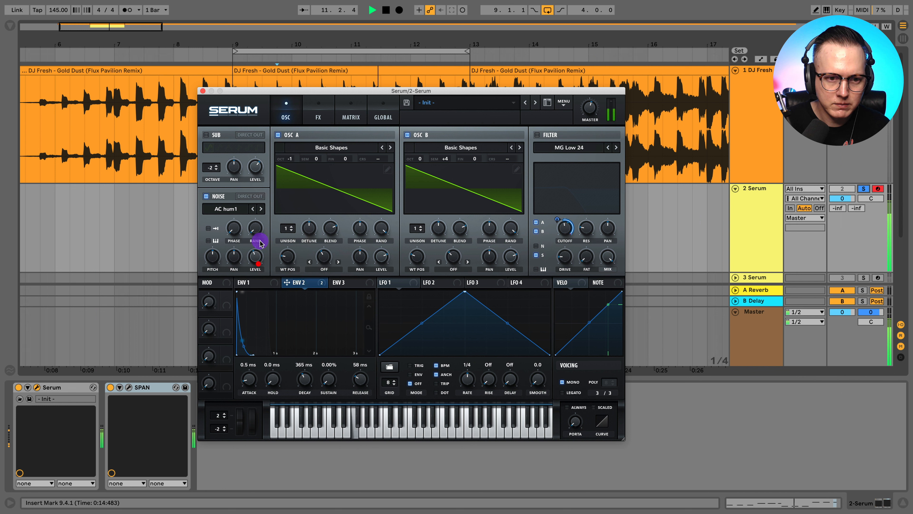
{"action": "left_click", "coordinate": [259, 210]}
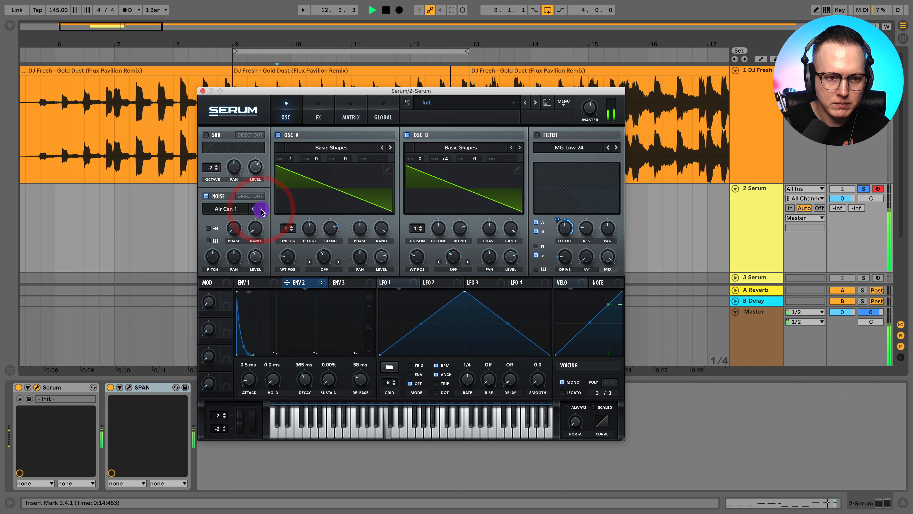
{"action": "left_click", "coordinate": [259, 210]}
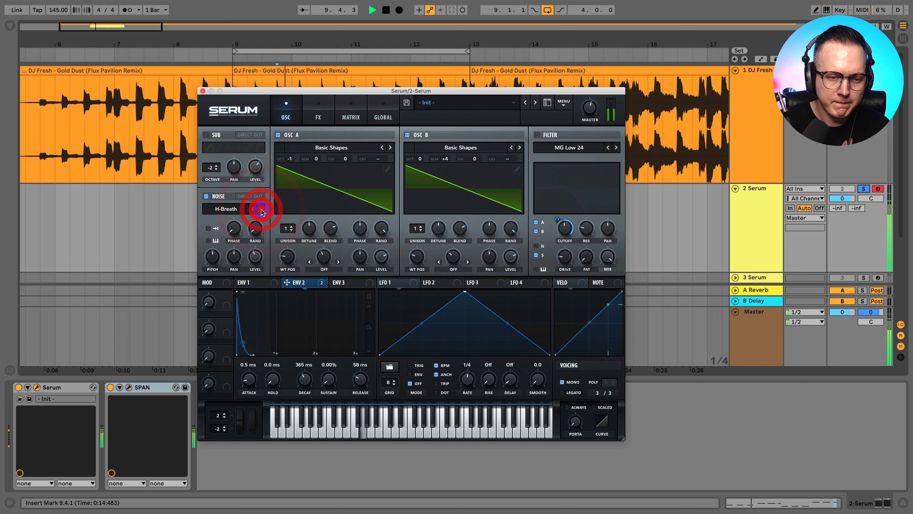
{"action": "left_click", "coordinate": [260, 210]}
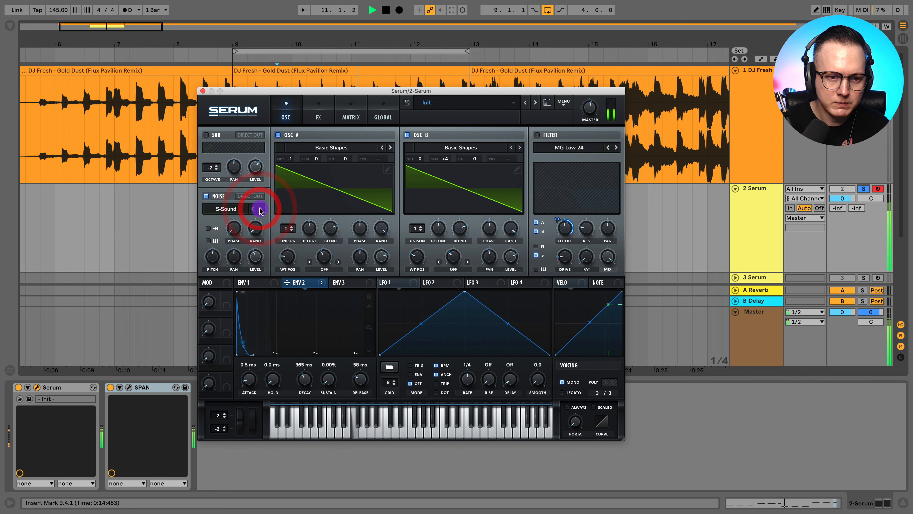
Try the Analog noise BrightWhite at a 22% noise level and audition the adjacent noise samples
{"action": "left_click", "coordinate": [232, 208]}
{"action": "left_click", "coordinate": [226, 228]}
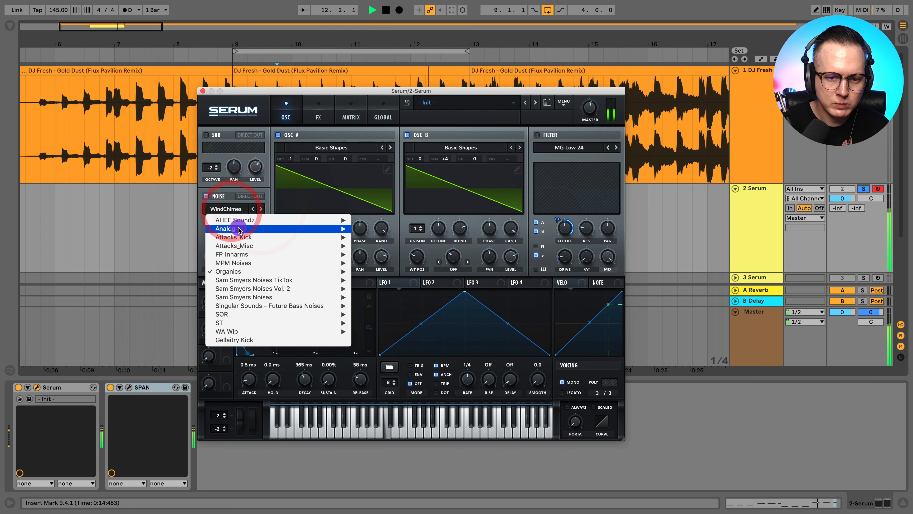
{"action": "left_click", "coordinate": [387, 264]}
{"action": "mouse_move", "coordinate": [256, 275]}
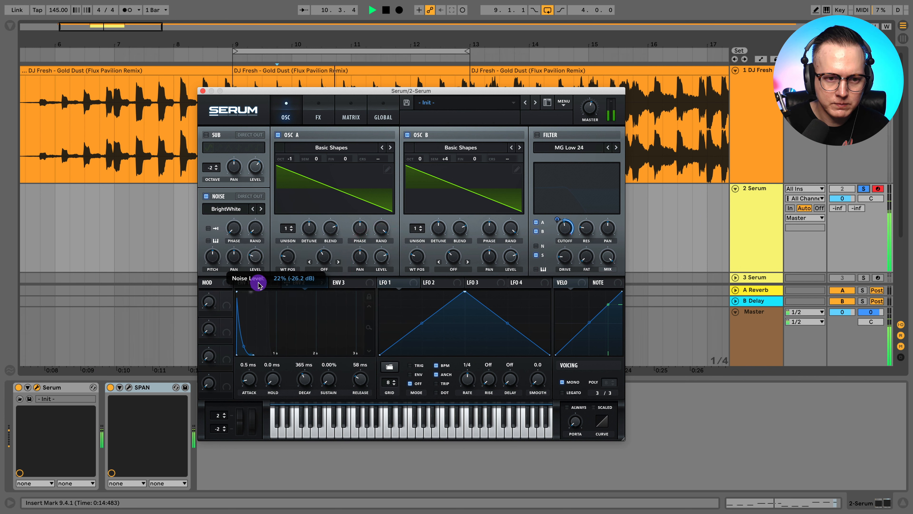
{"action": "left_click", "coordinate": [254, 209]}
{"action": "left_click", "coordinate": [262, 210]}
{"action": "left_click", "coordinate": [253, 209]}
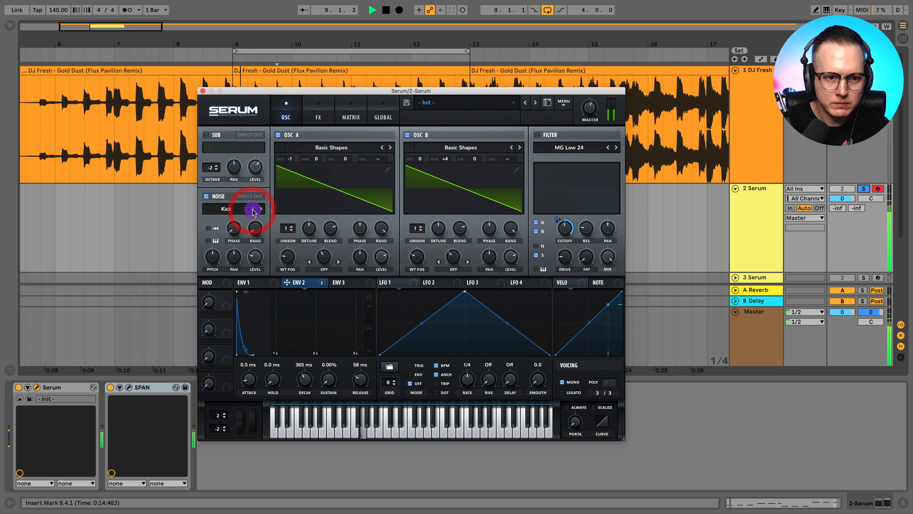
Try the Analog noise AlphaNz at an adjusted level, and turn the noise oscillator off
{"action": "left_click", "coordinate": [234, 209]}
{"action": "mouse_move", "coordinate": [244, 246]}
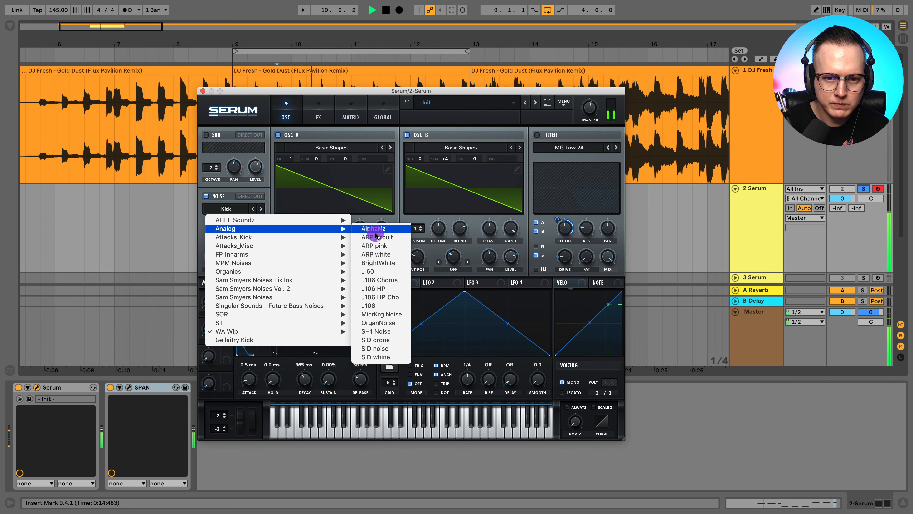
{"action": "left_click", "coordinate": [377, 232]}
{"action": "left_click_drag", "start_coordinate": [258, 260], "coordinate": [257, 259]}
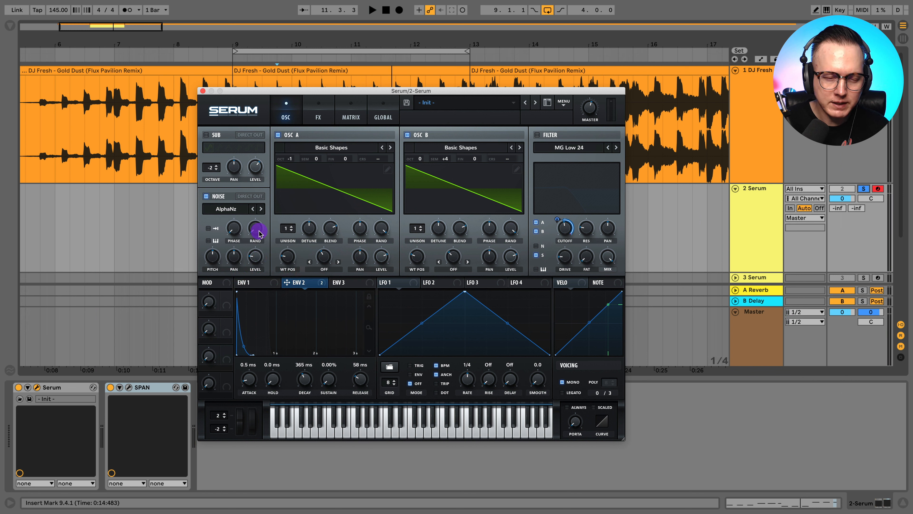
{"action": "left_click", "coordinate": [259, 259]}
{"action": "key", "text": "space"}
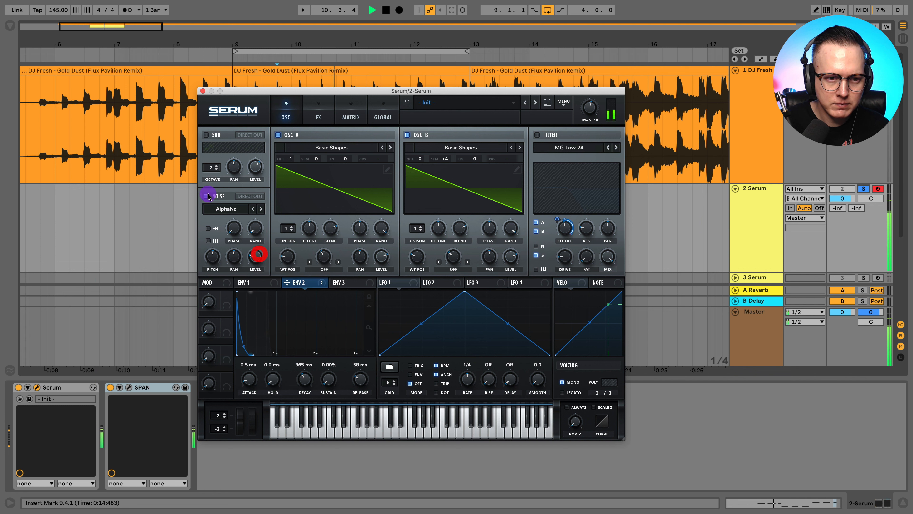
{"action": "left_click", "coordinate": [207, 196]}
{"action": "left_click", "coordinate": [287, 258]}
Compare the patch with the reference and fine-tune the EQ's low band frequency and Q
{"action": "left_click", "coordinate": [325, 120]}
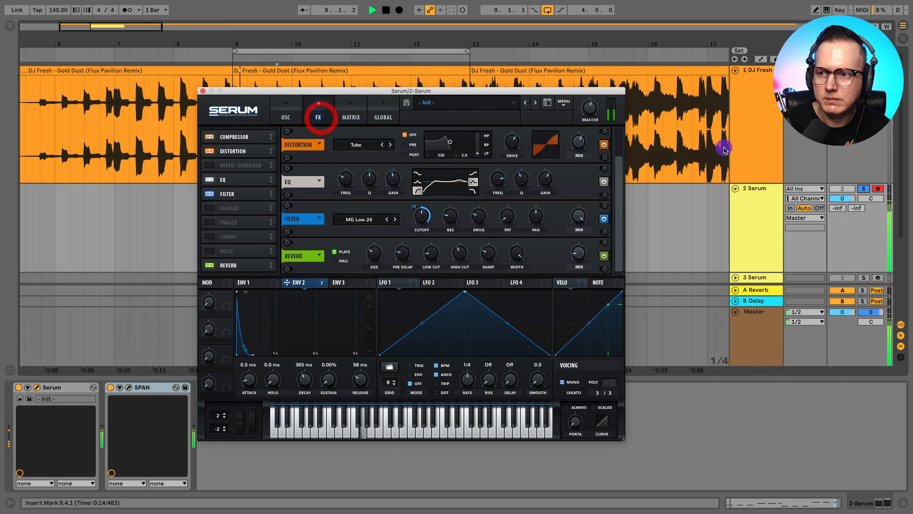
{"action": "left_click", "coordinate": [867, 190]}
{"action": "left_click", "coordinate": [498, 178]}
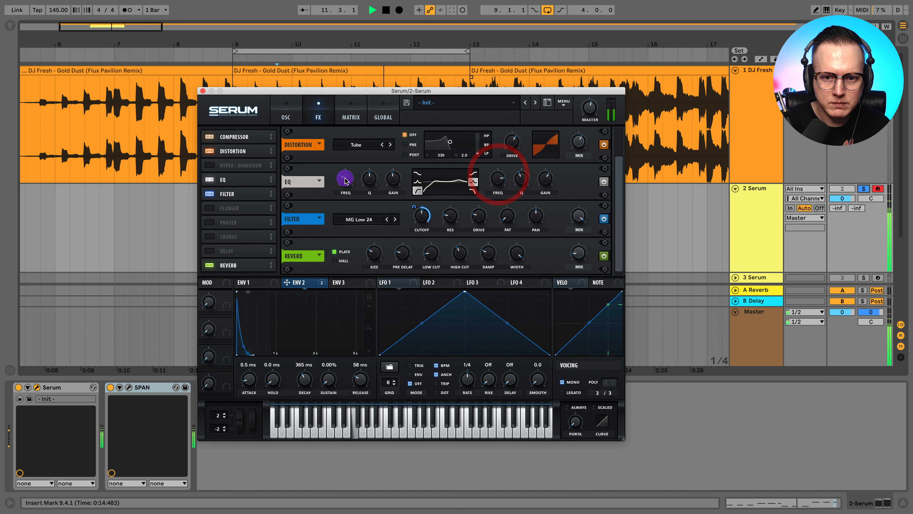
{"action": "left_click_drag", "start_coordinate": [345, 179], "coordinate": [374, 183]}
{"action": "left_click", "coordinate": [374, 177]}
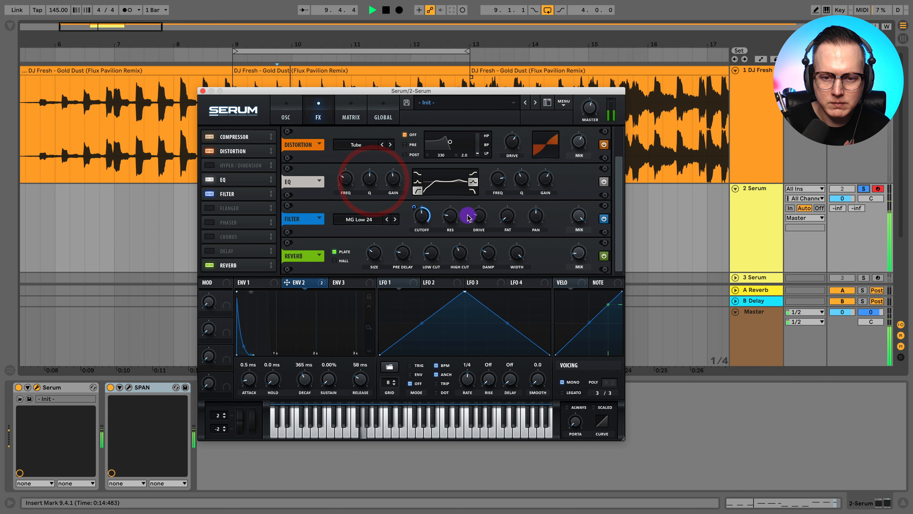
Adjust the FX Filter's drive and fat, compare with the reference and fine-tune the EQ's high band frequency
{"action": "left_click", "coordinate": [479, 216]}
{"action": "left_click_drag", "start_coordinate": [481, 220], "coordinate": [482, 219]}
{"action": "left_click_drag", "start_coordinate": [508, 216], "coordinate": [524, 146]}
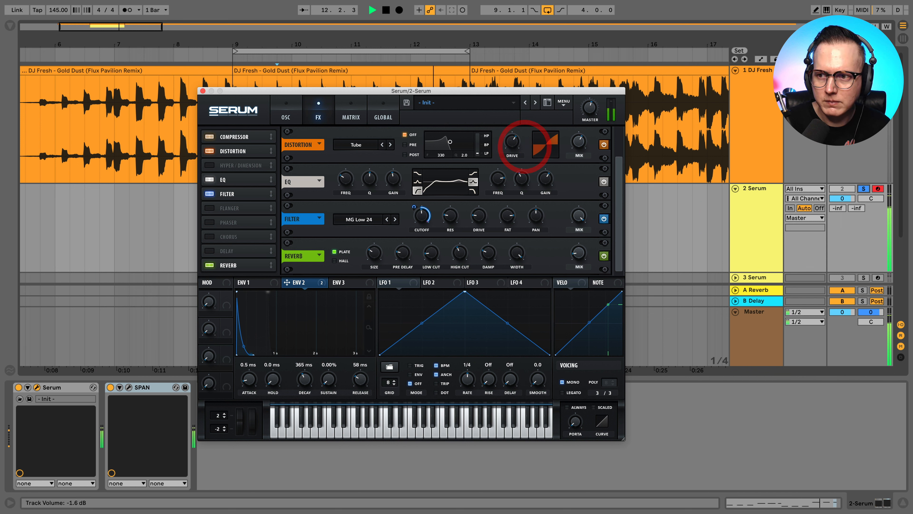
{"action": "left_click", "coordinate": [863, 189]}
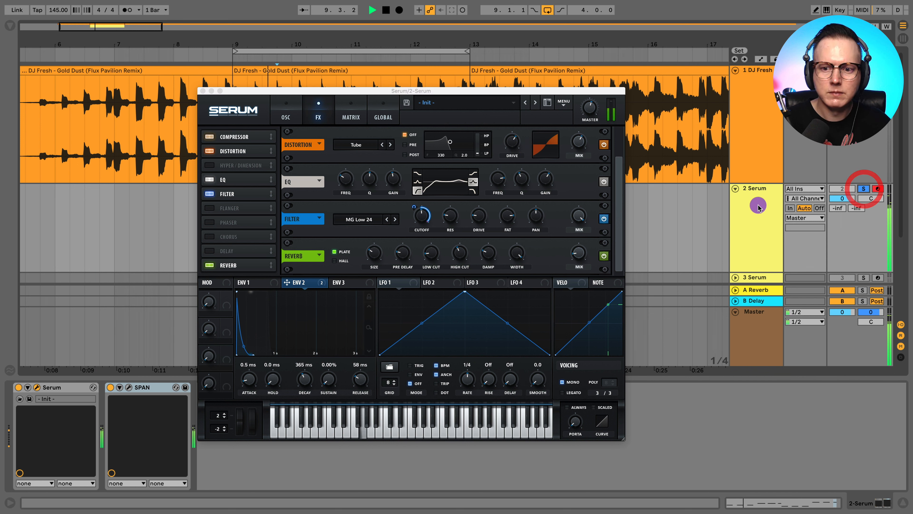
{"action": "left_click", "coordinate": [507, 216]}
{"action": "left_click_drag", "start_coordinate": [499, 177], "coordinate": [496, 179]}
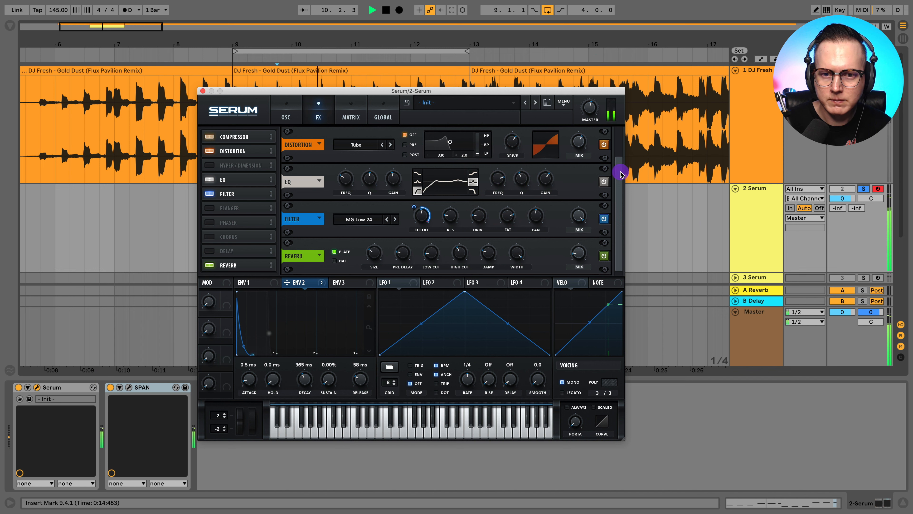
Bypass and re-enable the Distortion effect during playback to judge its contribution to the sound
{"action": "left_click_drag", "start_coordinate": [620, 174], "coordinate": [616, 146]}
{"action": "left_click", "coordinate": [604, 181]}
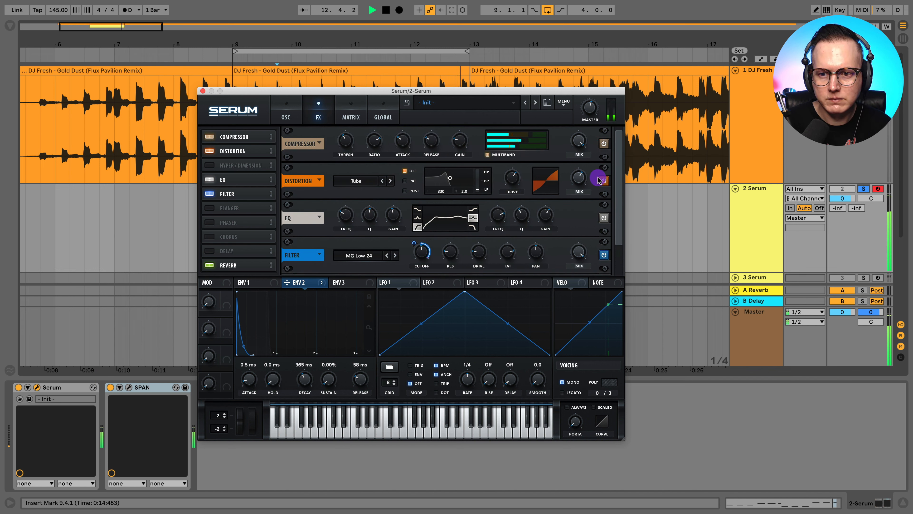
{"action": "left_click", "coordinate": [603, 181]}
{"action": "left_click", "coordinate": [604, 182]}
{"action": "key", "text": "space"}
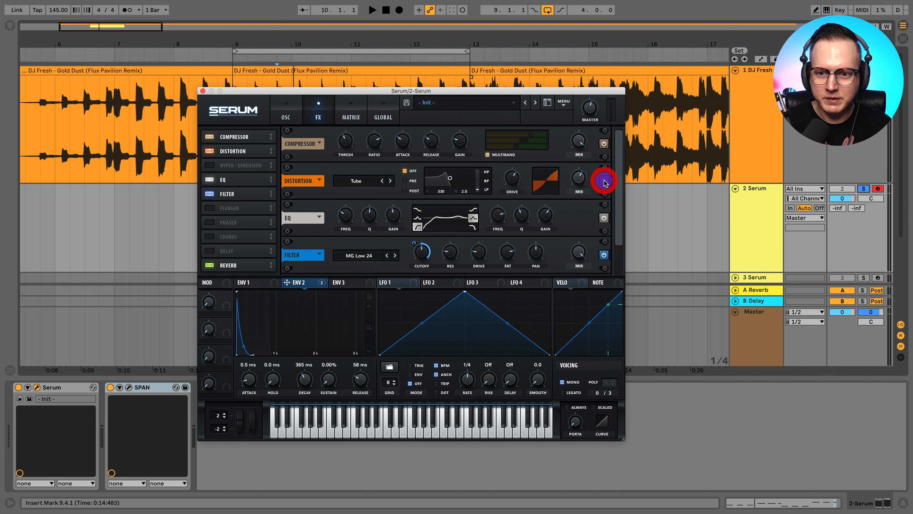
{"action": "key", "text": "space"}
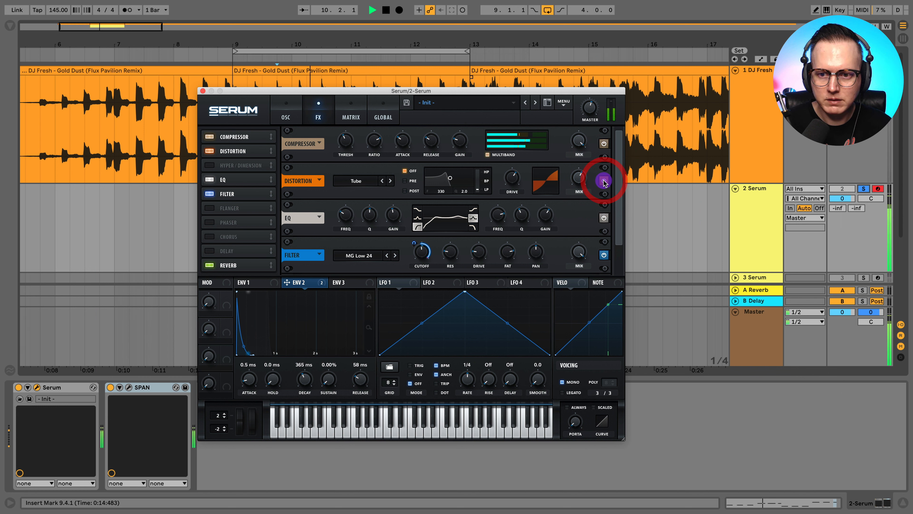
Change the Distortion type to SoftClip while it is bypassed and turn the effect back on
{"action": "left_click", "coordinate": [603, 181]}
{"action": "left_click", "coordinate": [390, 181]}
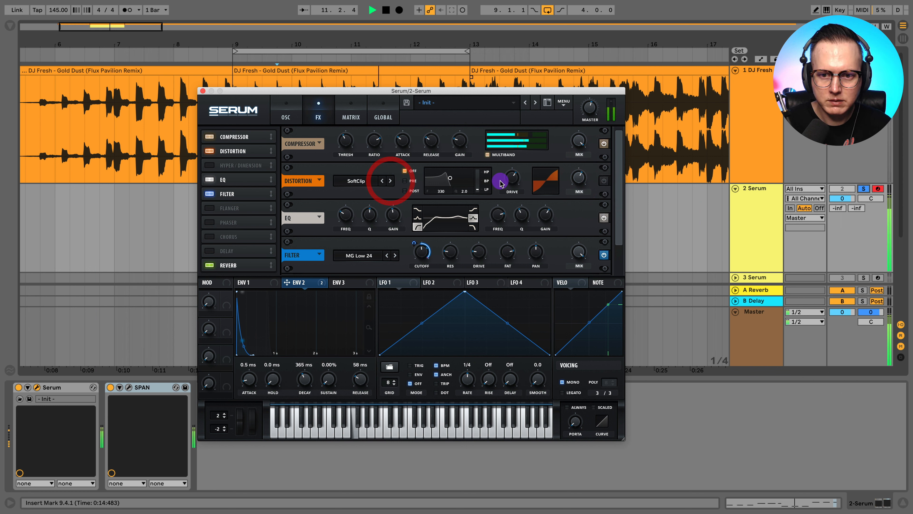
{"action": "left_click", "coordinate": [604, 181]}
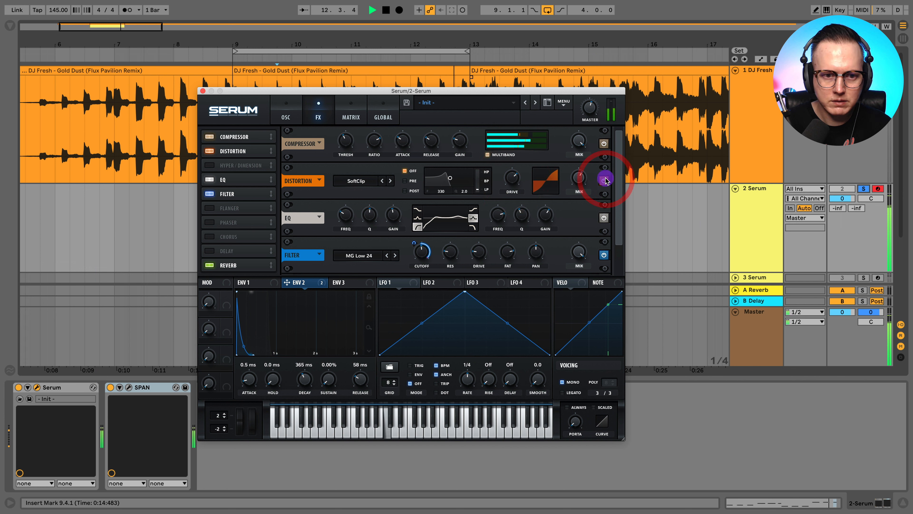
Move Distortion between the EQ and Filter, raise its drive, adjust its mix and compare with the reference
{"action": "left_click_drag", "start_coordinate": [235, 151], "coordinate": [239, 194]}
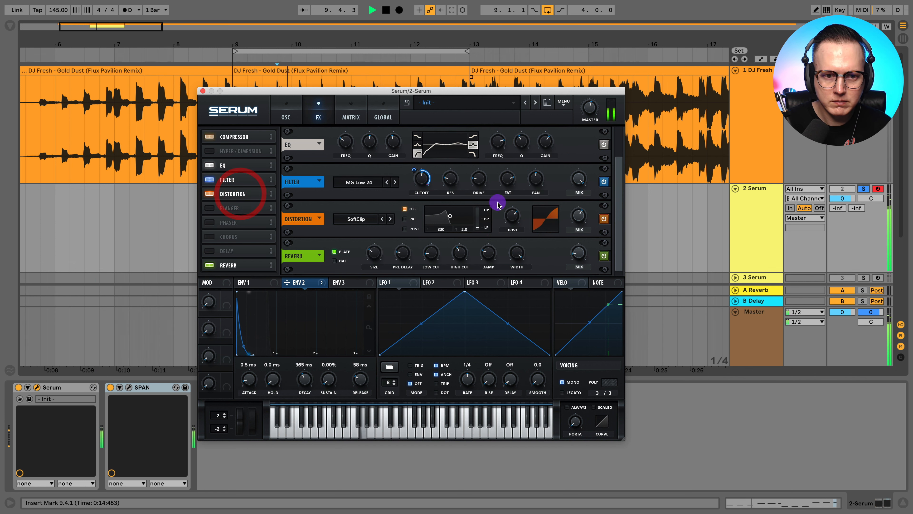
{"action": "left_click", "coordinate": [581, 216]}
{"action": "left_click_drag", "start_coordinate": [235, 194], "coordinate": [234, 178]}
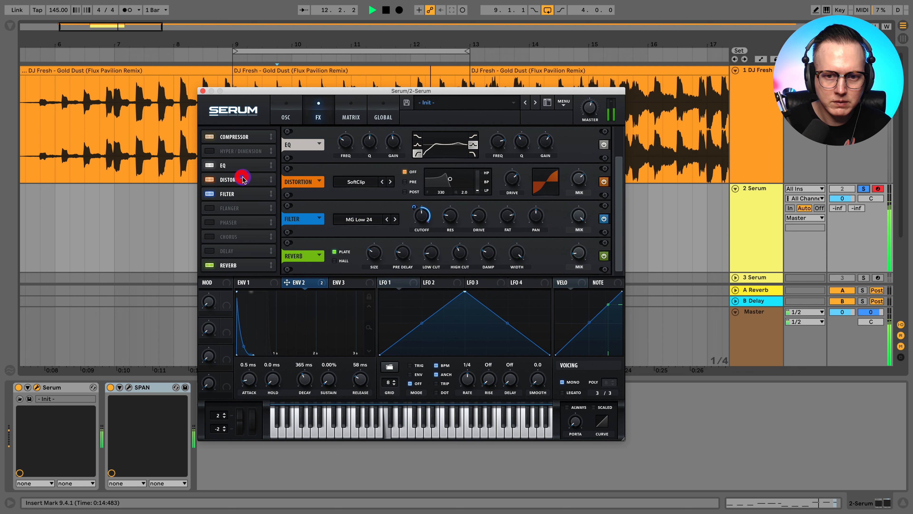
{"action": "left_click_drag", "start_coordinate": [515, 179], "coordinate": [530, 128]}
{"action": "left_click", "coordinate": [580, 175]}
{"action": "left_click", "coordinate": [864, 189]}
{"action": "left_click", "coordinate": [863, 190]}
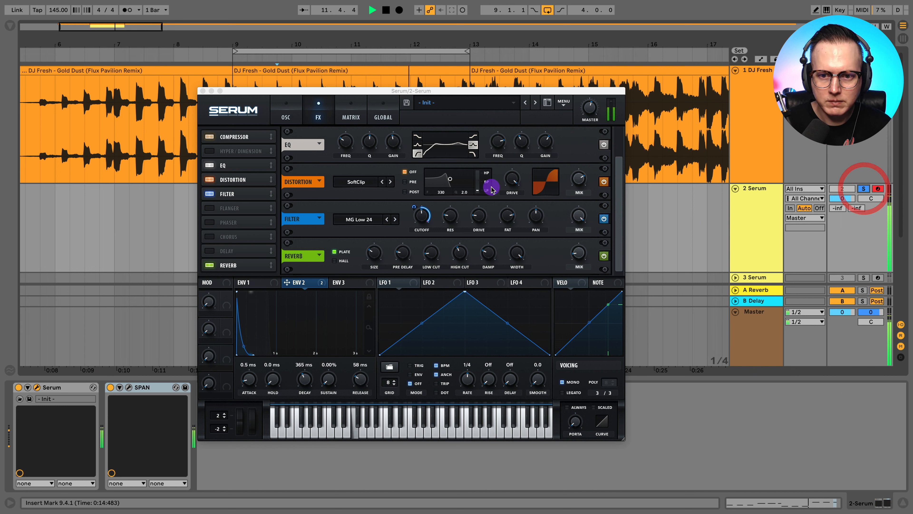
Fine-tune the FX Filter's cutoff and resonance, and move the EQ directly after the Filter in the effects chain
{"action": "left_click", "coordinate": [391, 202]}
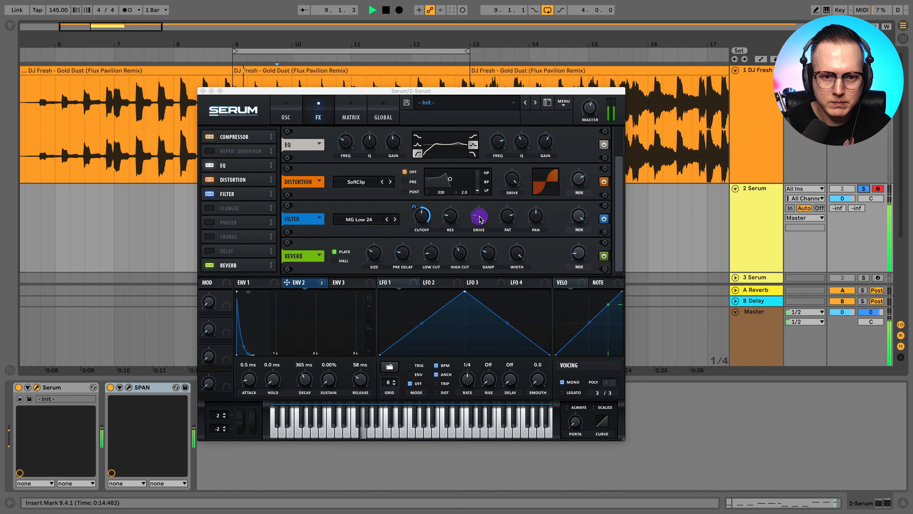
{"action": "left_click_drag", "start_coordinate": [425, 213], "coordinate": [424, 215]}
{"action": "left_click", "coordinate": [451, 216]}
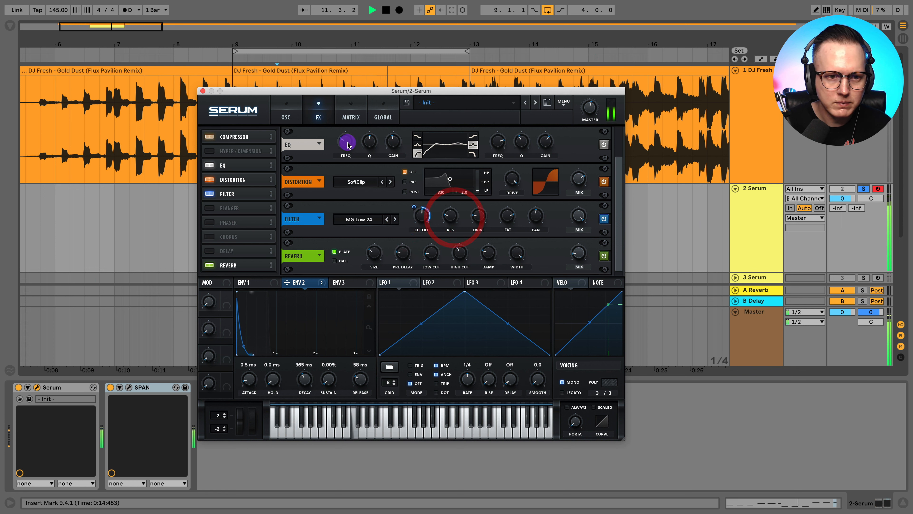
{"action": "left_click_drag", "start_coordinate": [234, 166], "coordinate": [235, 194]}
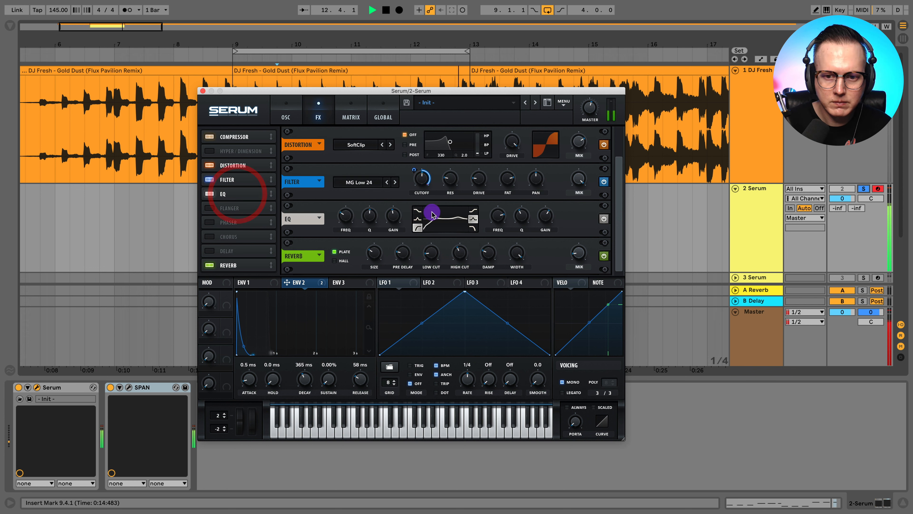
Fine-tune the EQ's high-band frequency and compare the Serum sound with the reference track
{"action": "left_click", "coordinate": [499, 216]}
{"action": "left_click", "coordinate": [501, 217]}
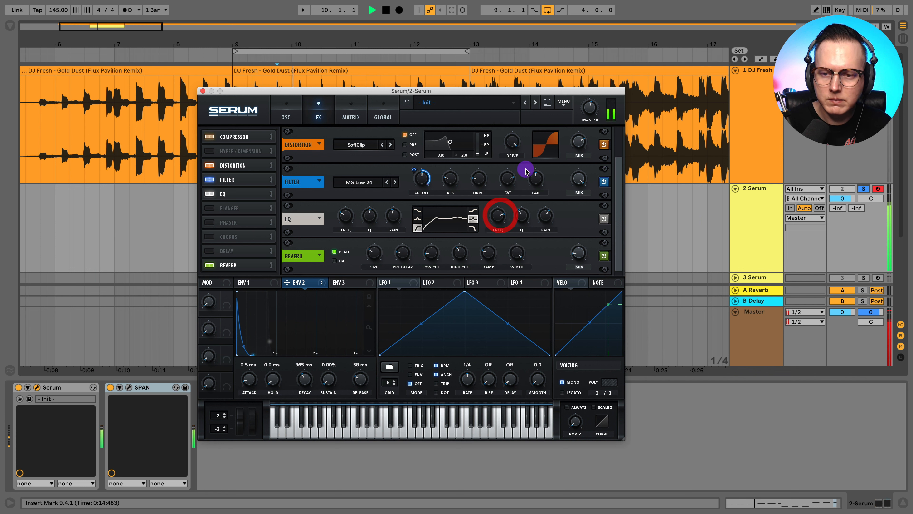
{"action": "left_click_drag", "start_coordinate": [619, 187], "coordinate": [621, 167]}
{"action": "left_click", "coordinate": [870, 173]}
{"action": "left_click", "coordinate": [864, 189]}
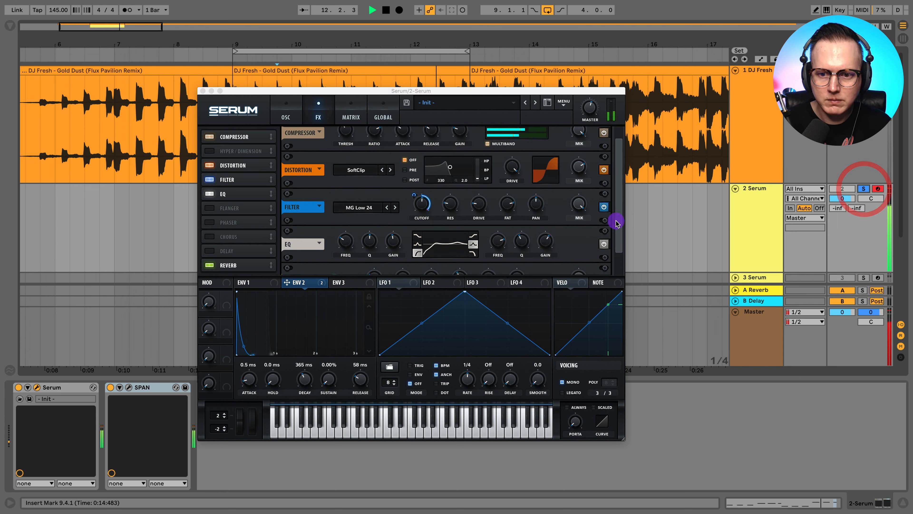
Adjust the Reverb's high cut while the Serum track plays
{"action": "left_click_drag", "start_coordinate": [618, 220], "coordinate": [618, 265]}
{"action": "left_click", "coordinate": [344, 256]}
{"action": "left_click", "coordinate": [411, 251]}
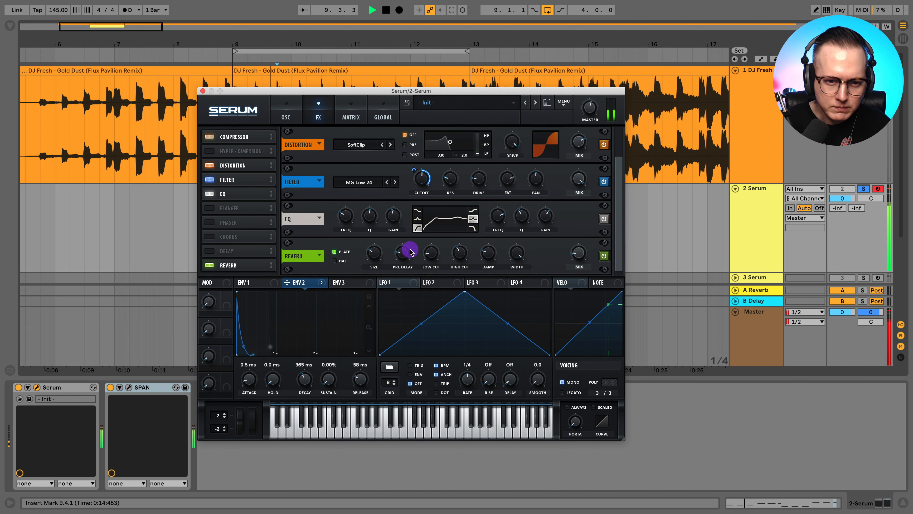
{"action": "left_click", "coordinate": [462, 252]}
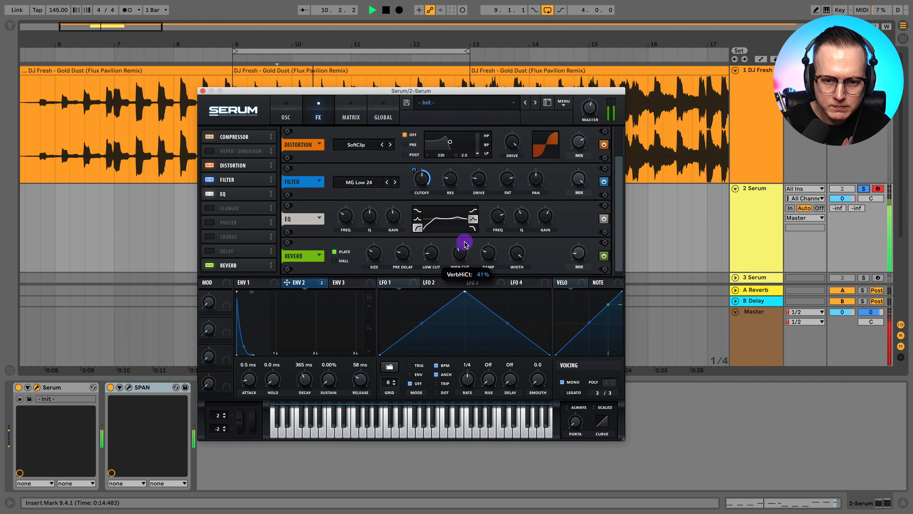
{"action": "left_click_drag", "start_coordinate": [465, 244], "coordinate": [461, 263]}
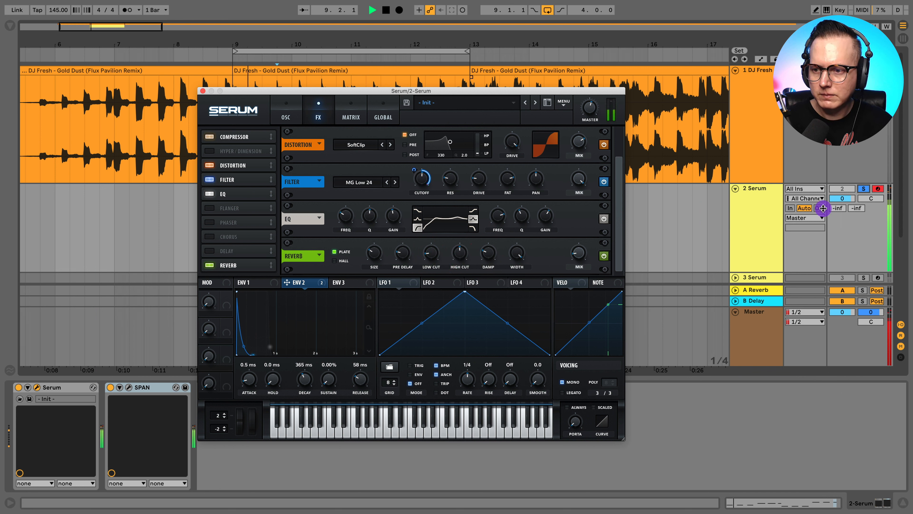
Lower the Serum track's volume to -4.6 dB and adjust the EQ's high-band gain
{"action": "left_click_drag", "start_coordinate": [841, 198], "coordinate": [843, 203]}
{"action": "key", "text": "space"}
{"action": "left_click_drag", "start_coordinate": [546, 215], "coordinate": [548, 217]}
{"action": "key", "text": "space"}
Restart playback and compare the level-matched Serum track with the reference by switching its solo off and on
{"action": "scroll", "coordinate": [622, 191], "scroll_direction": "up", "scroll_amount": 2}
{"action": "key", "text": "space"}
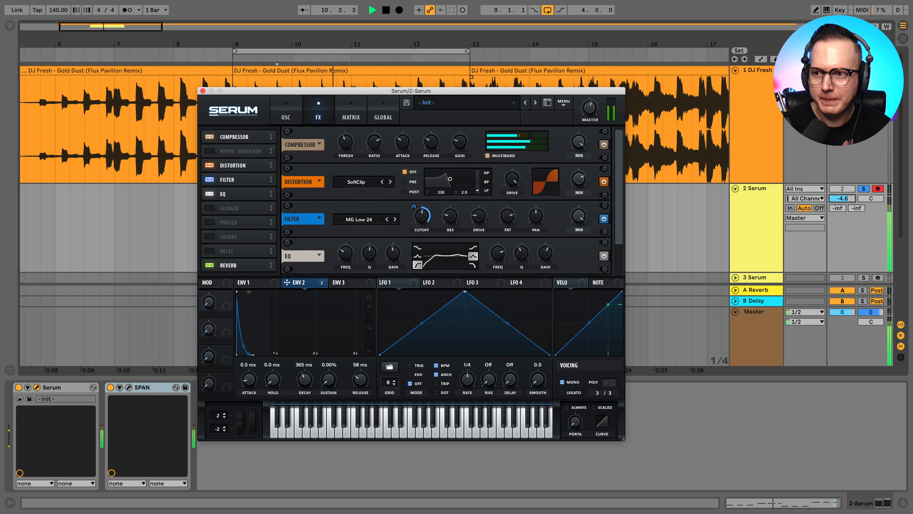
{"action": "left_click", "coordinate": [863, 190]}
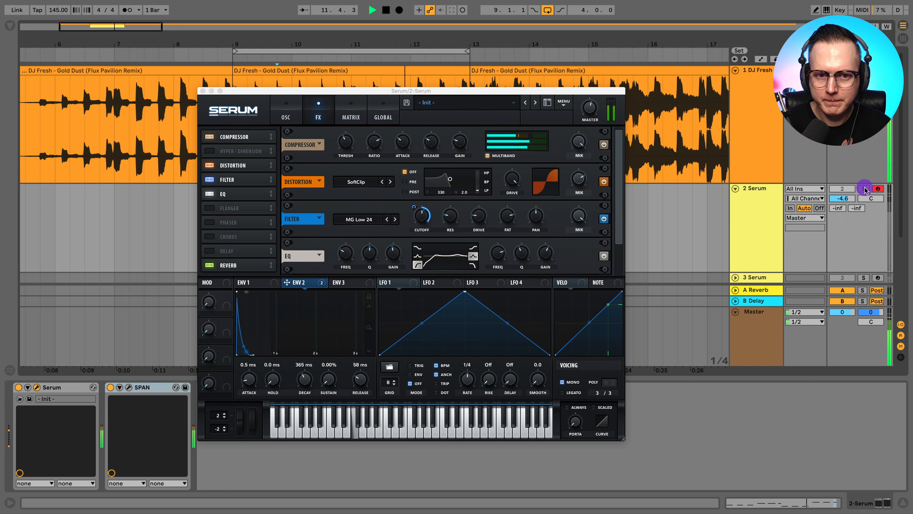
{"action": "left_click", "coordinate": [864, 189]}
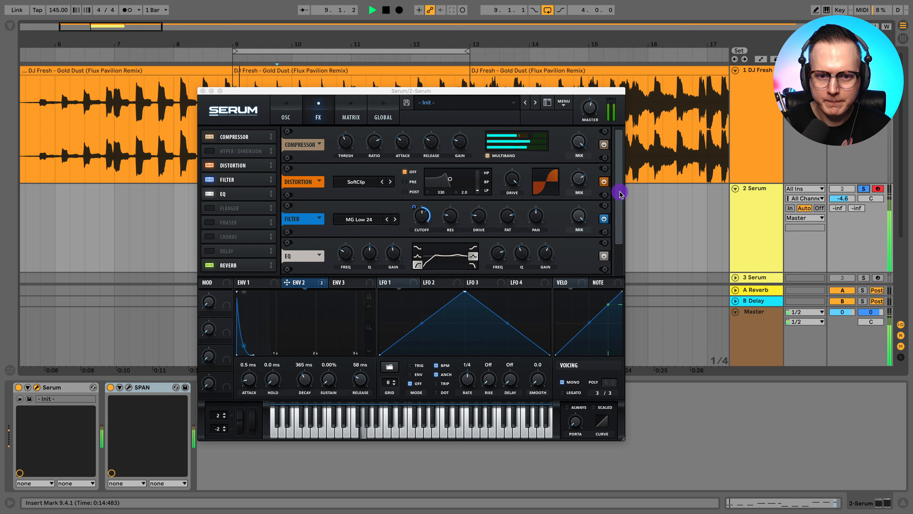
{"action": "left_click_drag", "start_coordinate": [619, 189], "coordinate": [619, 211]}
Adjust the Noise oscillator's level and switch the oscillator off and on during playback to judge its contribution
{"action": "left_click", "coordinate": [280, 114]}
{"action": "left_click_drag", "start_coordinate": [255, 253], "coordinate": [254, 256]}
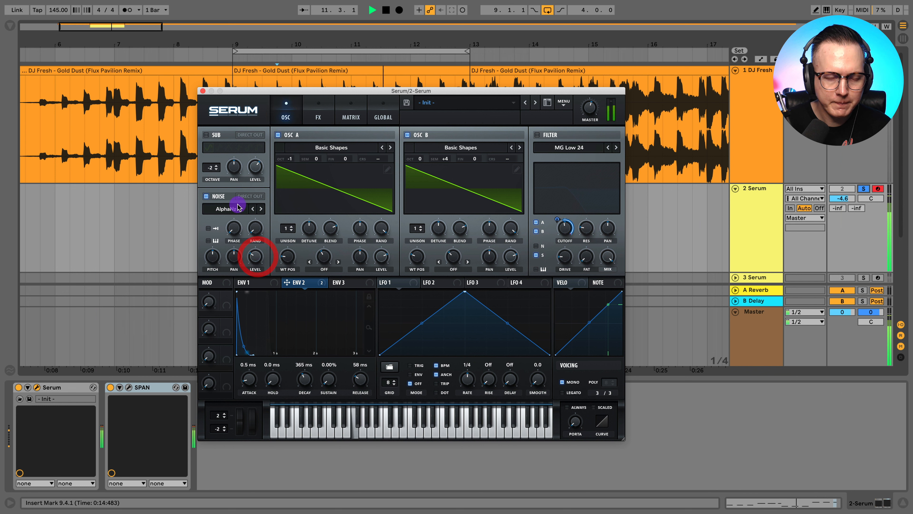
{"action": "left_click", "coordinate": [227, 199]}
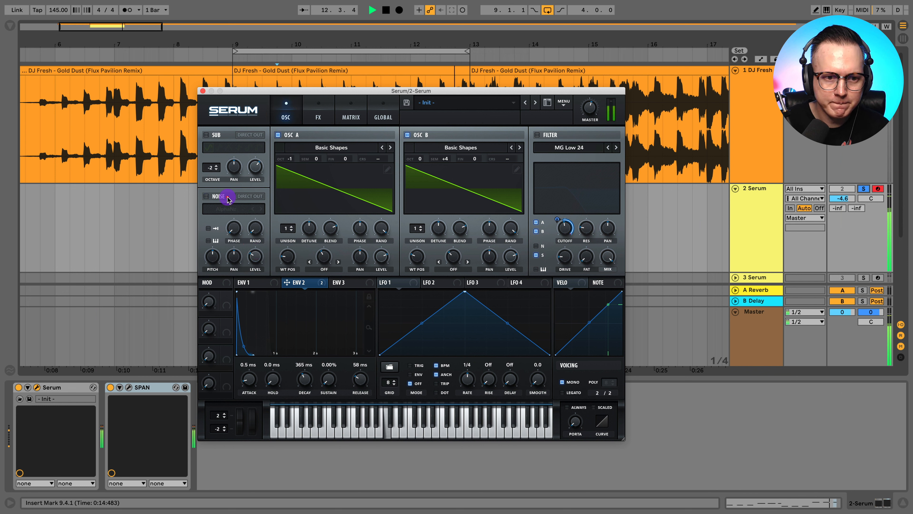
{"action": "left_click", "coordinate": [224, 199]}
{"action": "left_click", "coordinate": [217, 196]}
{"action": "left_click", "coordinate": [215, 195]}
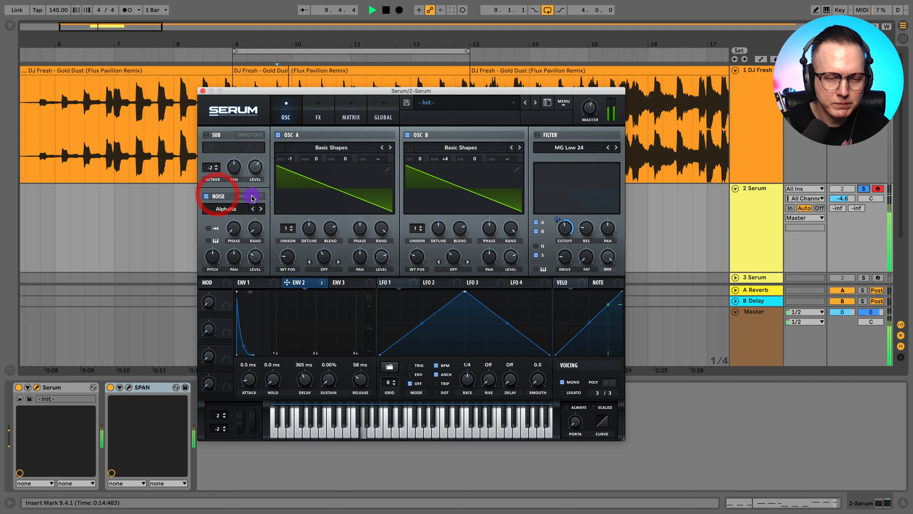
Try routing the AlphaNz noise to Direct Out, revert the routing and compare the sound with the reference
{"action": "left_click", "coordinate": [251, 196]}
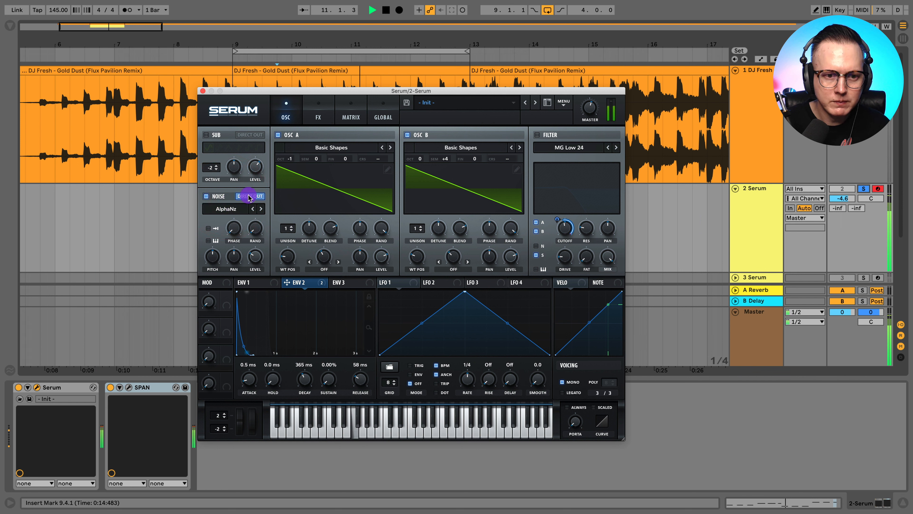
{"action": "key", "text": "space"}
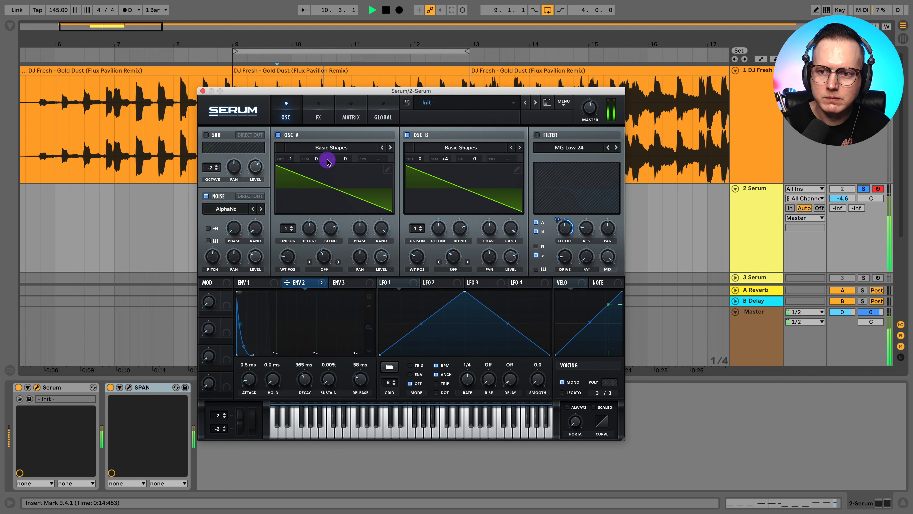
{"action": "left_click", "coordinate": [863, 189]}
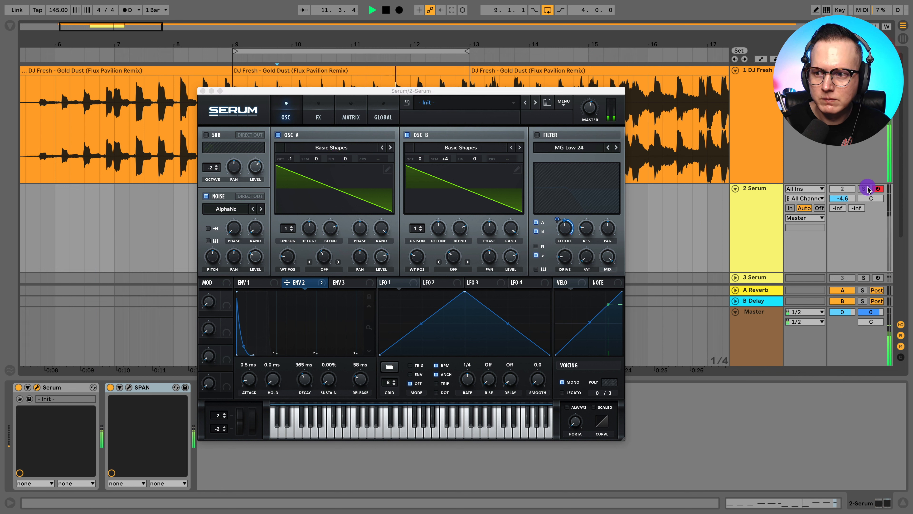
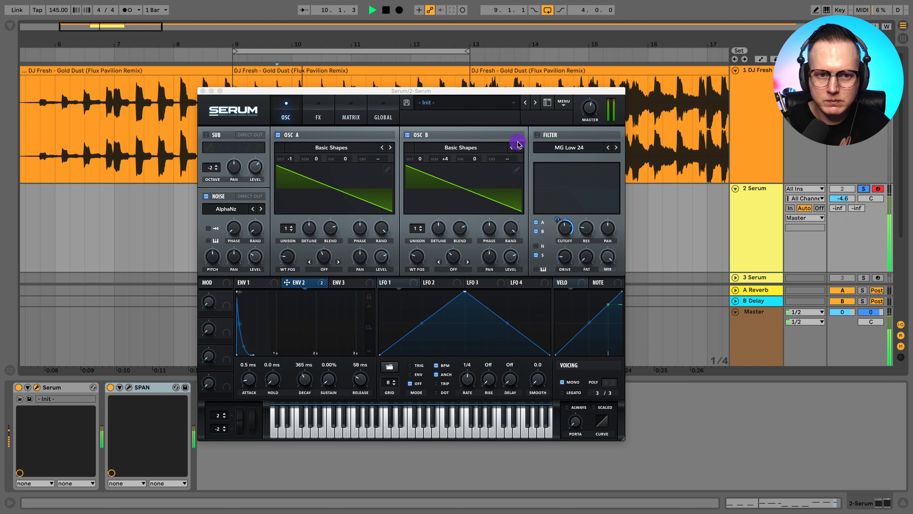
Turn off the Noise oscillator and compare the Serum sound with the reference track
{"action": "left_click", "coordinate": [319, 120]}
{"action": "left_click", "coordinate": [254, 258]}
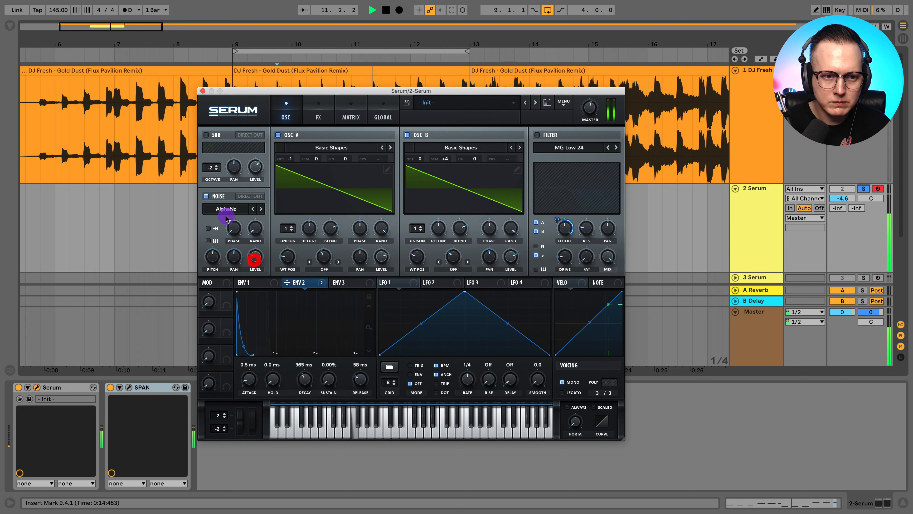
{"action": "left_click", "coordinate": [205, 196]}
{"action": "left_click", "coordinate": [863, 189]}
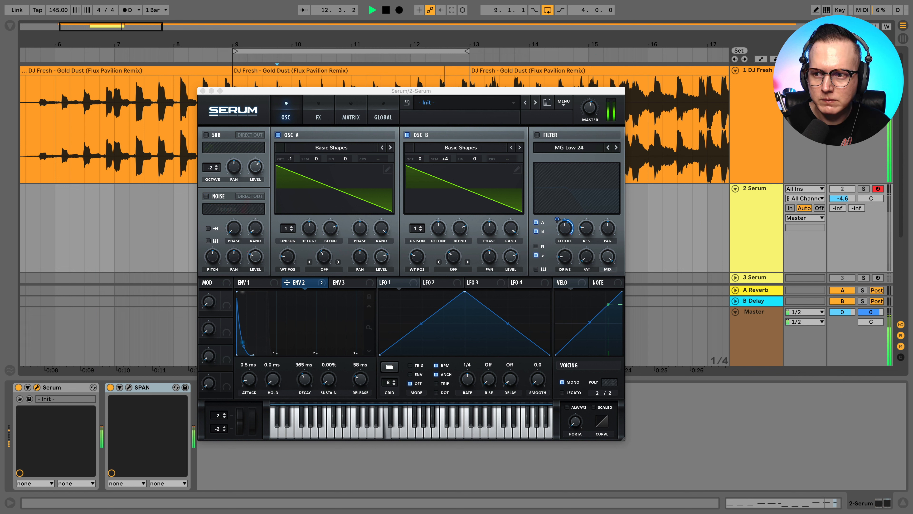
{"action": "left_click", "coordinate": [865, 190]}
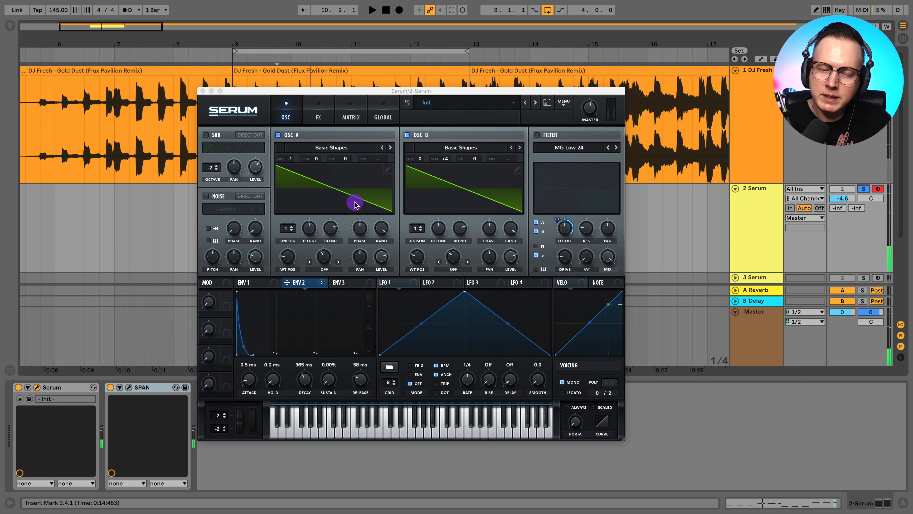
Load the analog Basic_Cjw wavetable in Oscillator A and set its wavetable position to 256
{"action": "left_click", "coordinate": [342, 149]}
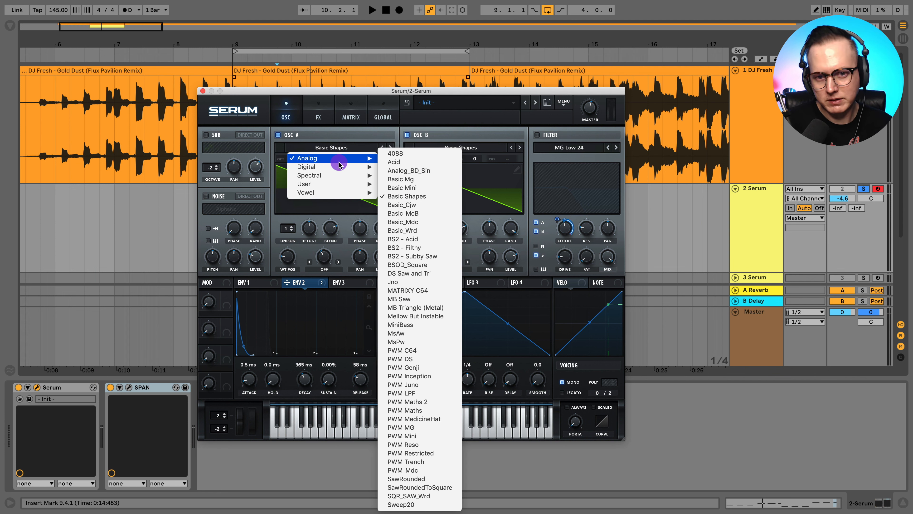
{"action": "mouse_move", "coordinate": [361, 161]}
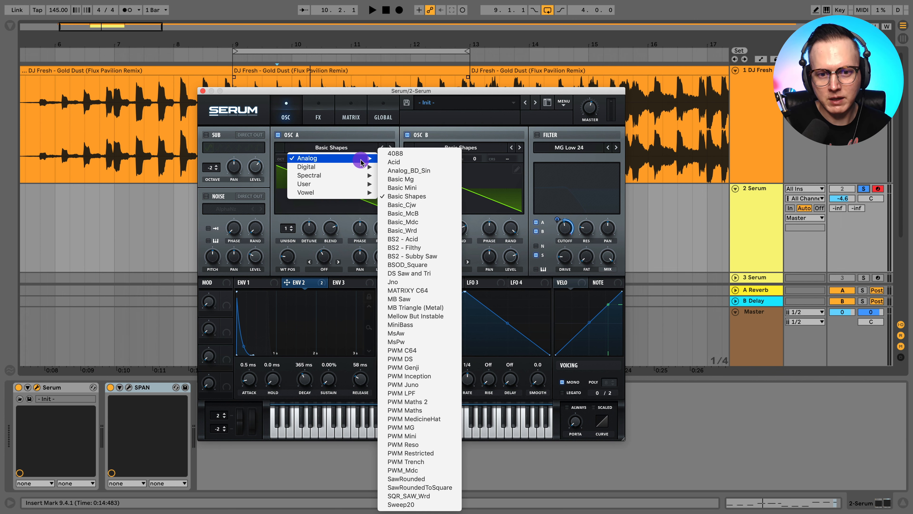
{"action": "left_click", "coordinate": [425, 205]}
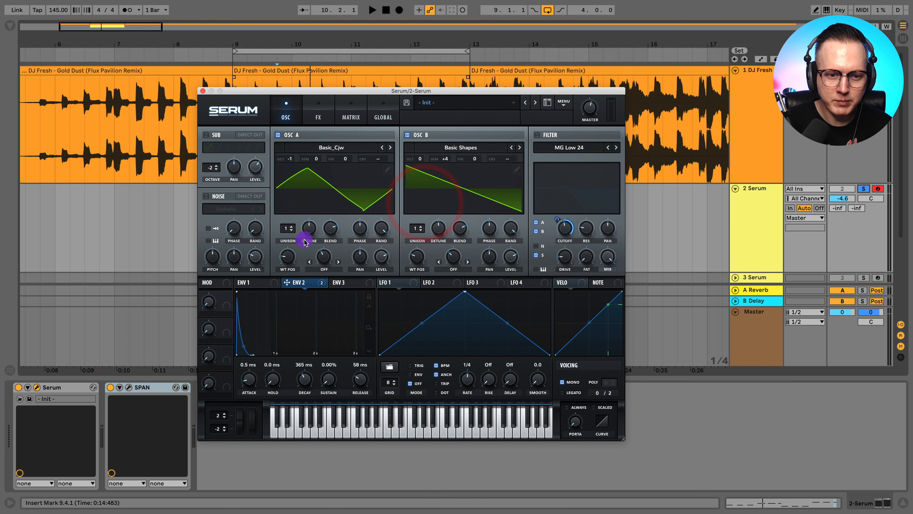
{"action": "left_click_drag", "start_coordinate": [287, 254], "coordinate": [320, 176]}
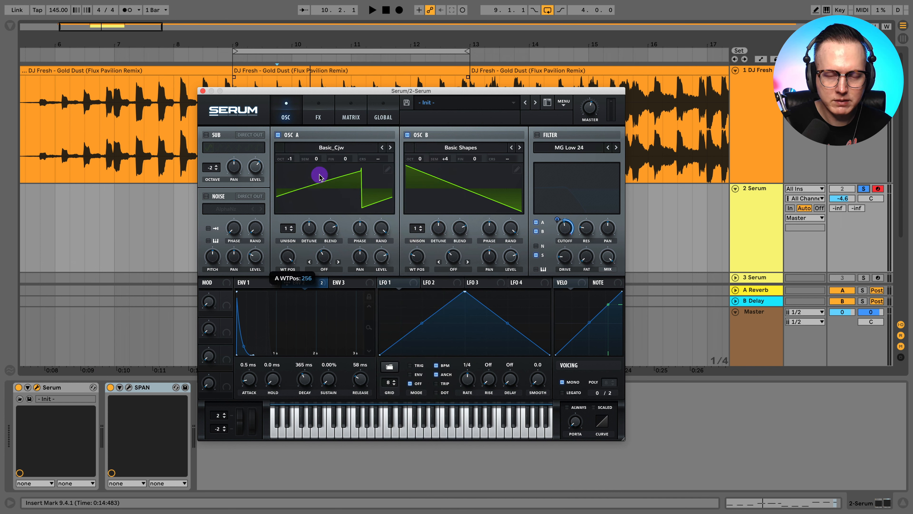
Load the analog Basic_Cjw wavetable in Oscillator B and move its wavetable position to the matching saw shape
{"action": "left_click", "coordinate": [455, 147]}
{"action": "mouse_move", "coordinate": [462, 160]}
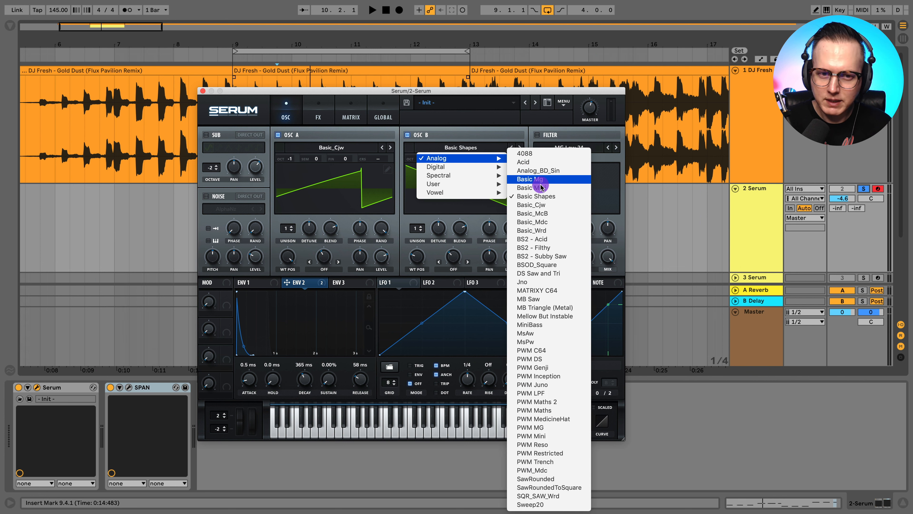
{"action": "left_click", "coordinate": [553, 205]}
{"action": "left_click_drag", "start_coordinate": [419, 263], "coordinate": [448, 91]}
Play the new wavetables against the reference, toggling the Serum track's solo
{"action": "key", "text": "space"}
{"action": "left_click", "coordinate": [863, 189]}
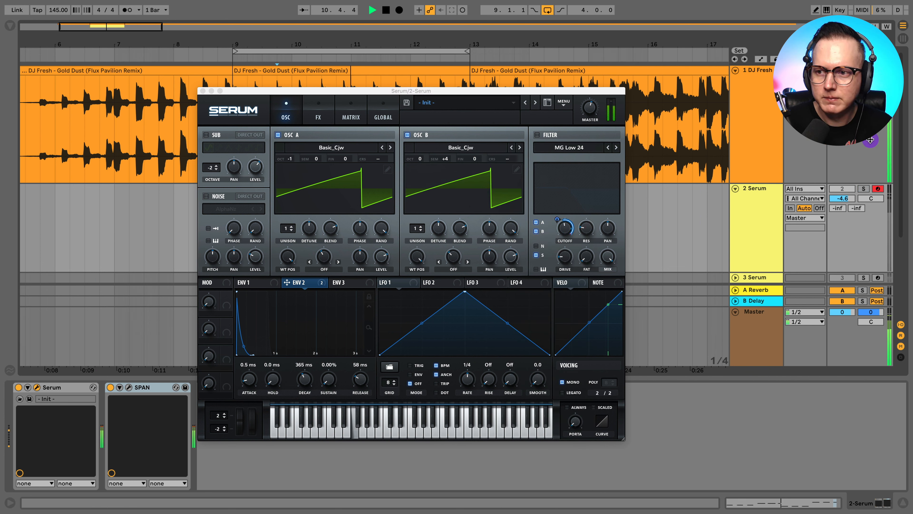
{"action": "left_click", "coordinate": [864, 188]}
Fine-tune the EQ's low-band Q and compare the result with the reference track
{"action": "left_click", "coordinate": [311, 113]}
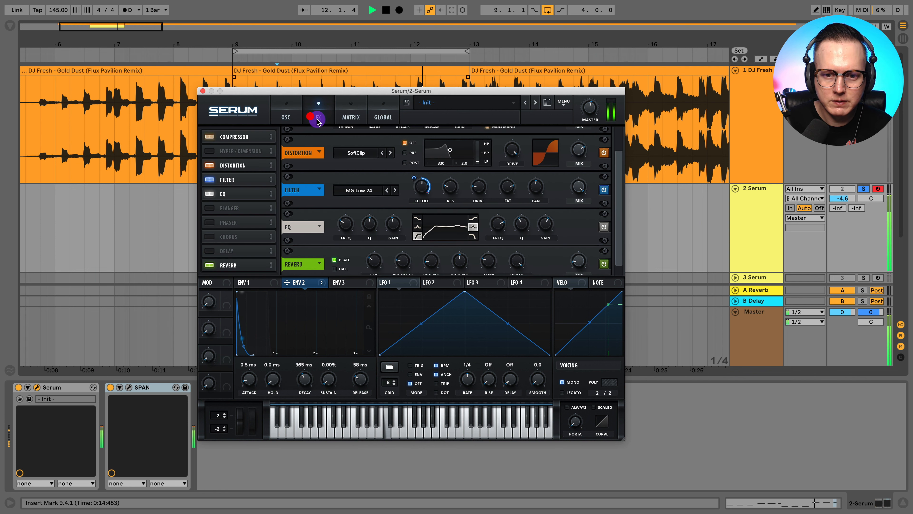
{"action": "left_click", "coordinate": [369, 225]}
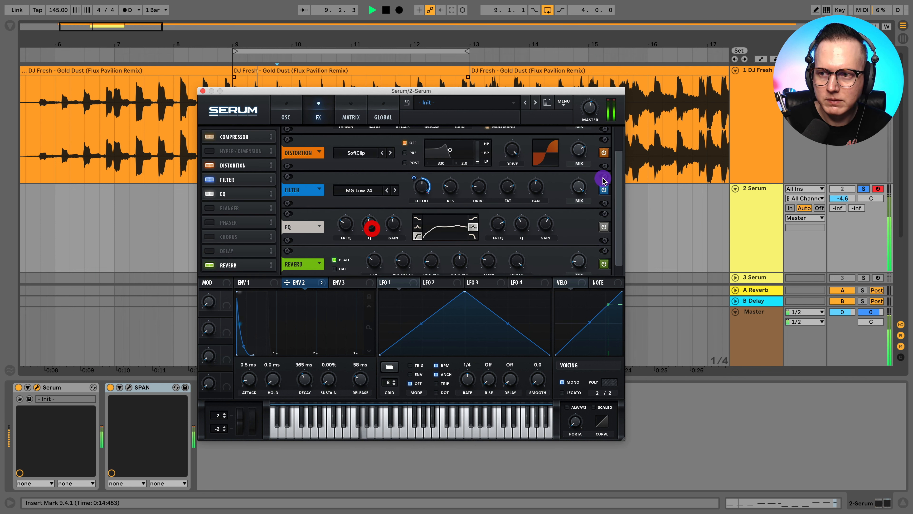
{"action": "left_click", "coordinate": [864, 187]}
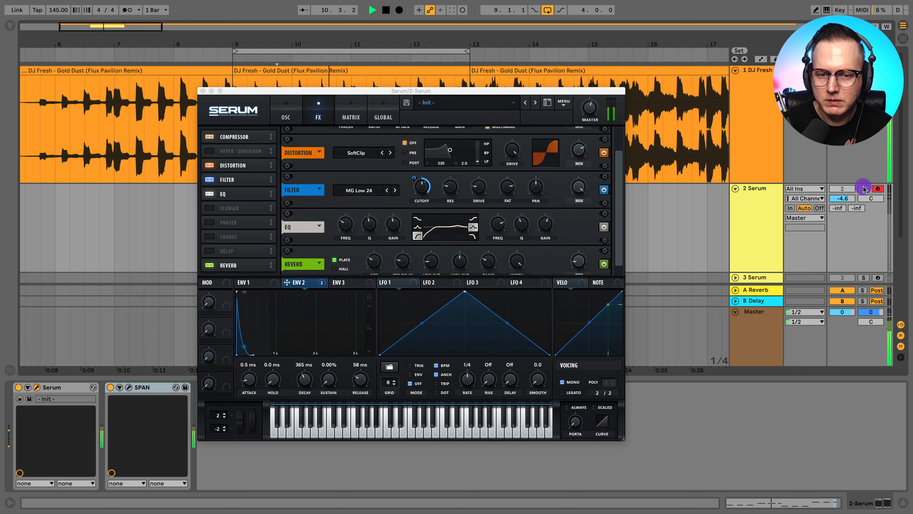
{"action": "left_click", "coordinate": [863, 188]}
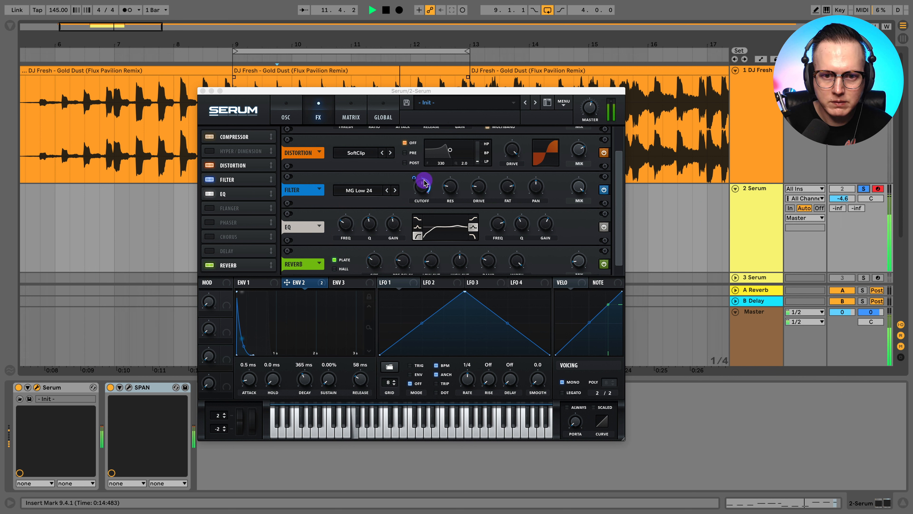
Try the MG Low 18 type on the FX Filter, return to MG Low 24 and compare with the reference
{"action": "left_click", "coordinate": [387, 191]}
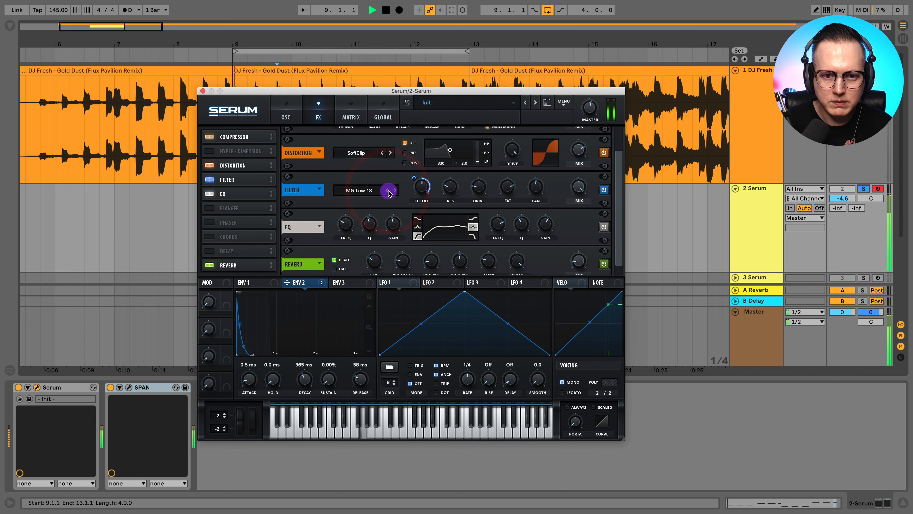
{"action": "left_click_drag", "start_coordinate": [421, 186], "coordinate": [422, 186]}
{"action": "left_click", "coordinate": [863, 189]}
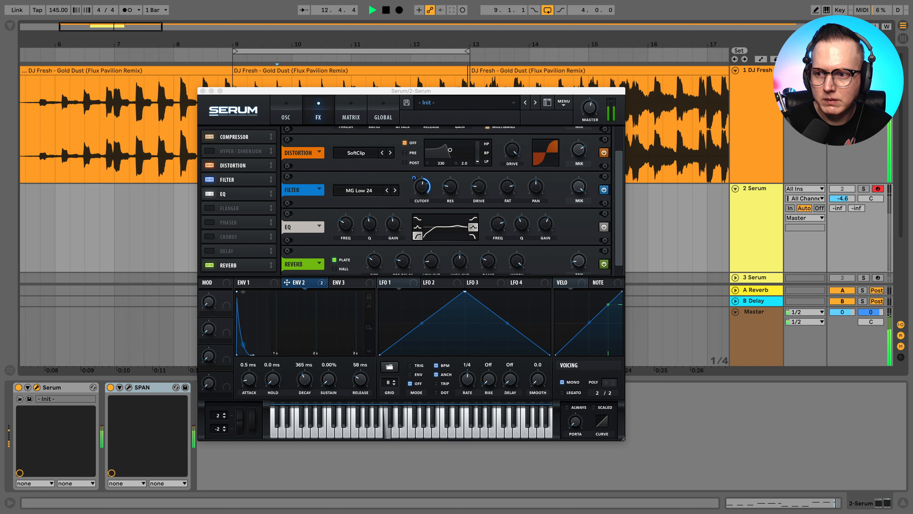
{"action": "left_click", "coordinate": [864, 186]}
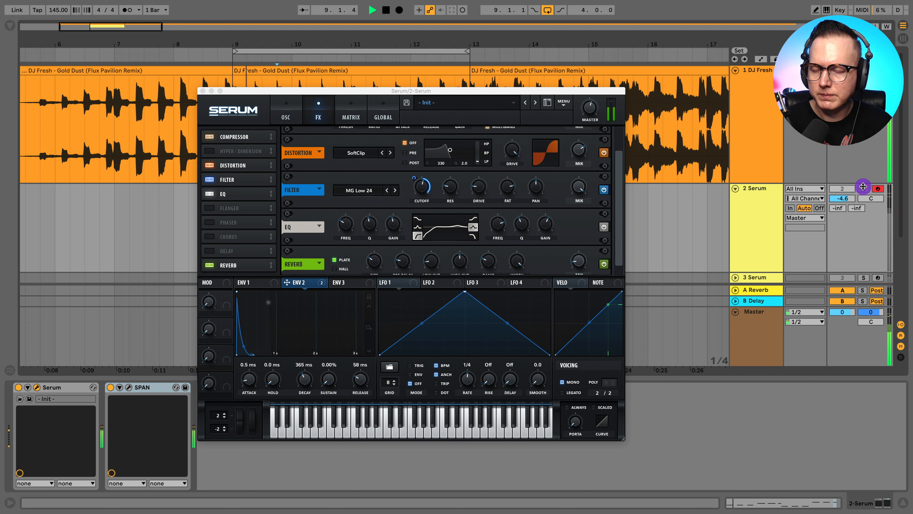
Fine-tune the FX Filter's cutoff around 592 Hz, compare with the reference and return to the oscillator settings
{"action": "left_click", "coordinate": [863, 188]}
{"action": "left_click", "coordinate": [423, 187]}
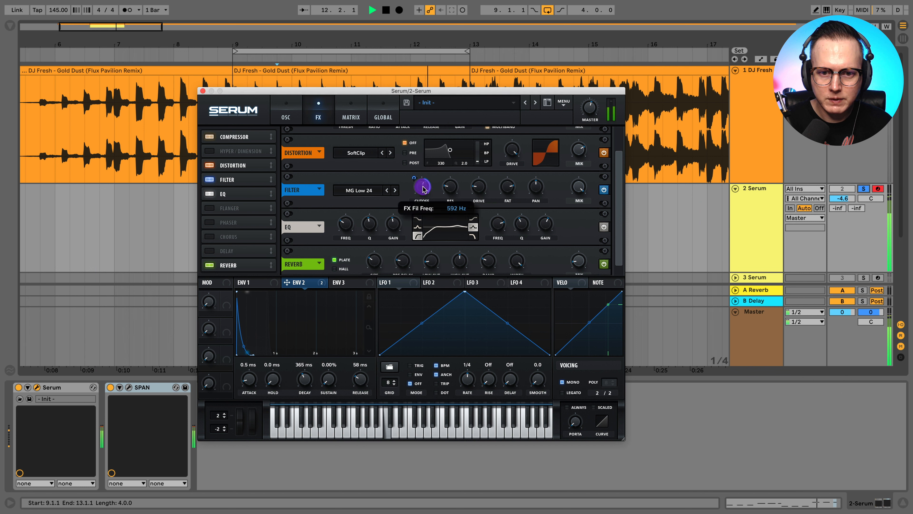
{"action": "left_click_drag", "start_coordinate": [424, 194], "coordinate": [424, 194]}
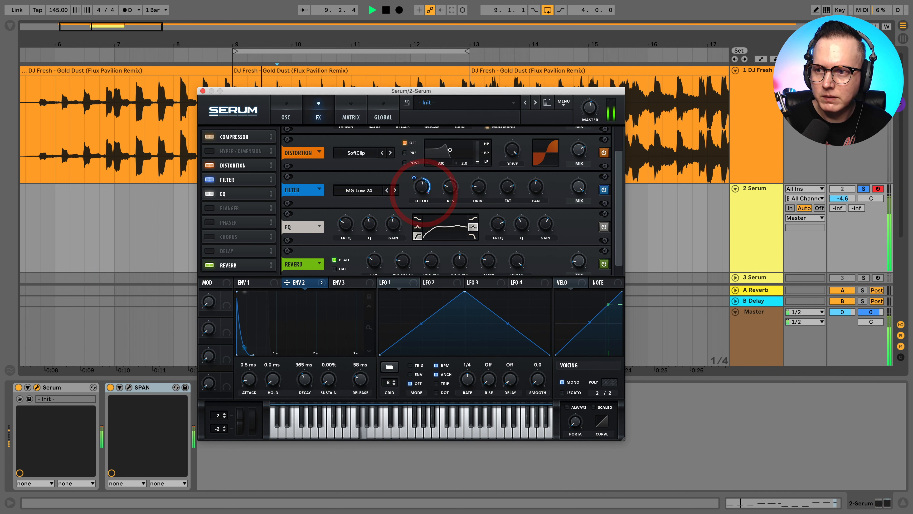
{"action": "left_click", "coordinate": [863, 188]}
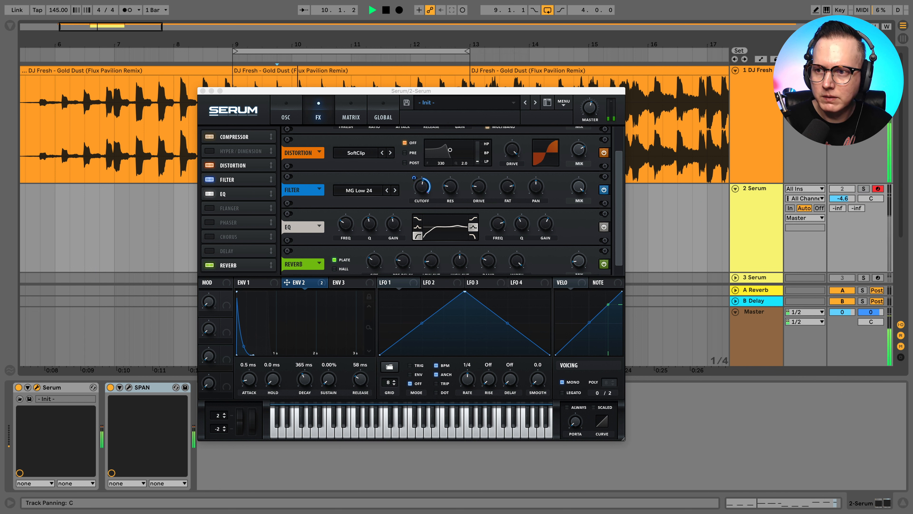
{"action": "left_click", "coordinate": [864, 189]}
{"action": "left_click", "coordinate": [286, 116]}
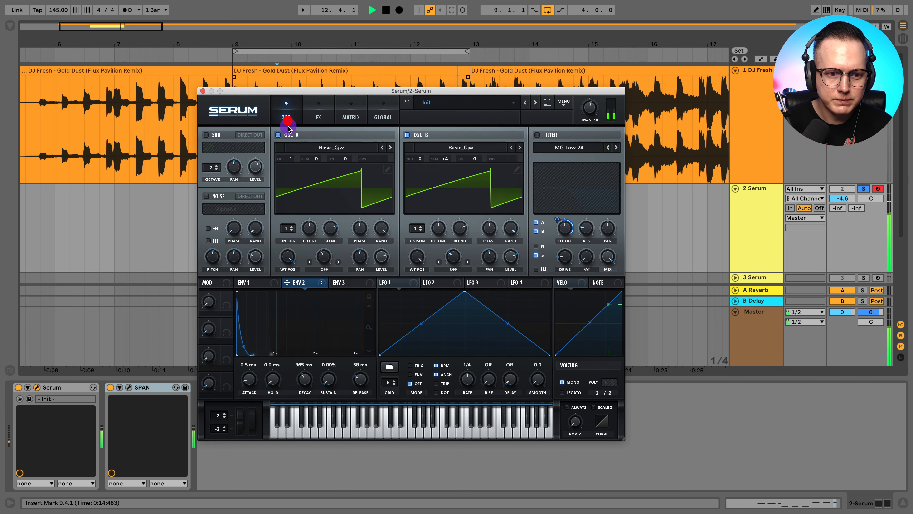
Try adding the noise oscillator to the patch with an adjusted level, and switch it back off
{"action": "left_click", "coordinate": [208, 200]}
{"action": "left_click_drag", "start_coordinate": [256, 254], "coordinate": [255, 295]}
{"action": "left_click", "coordinate": [206, 196]}
Try the sub oscillator with several waveforms, including saw, and leave it switched off
{"action": "left_click", "coordinate": [206, 135]}
{"action": "left_click_drag", "start_coordinate": [248, 164], "coordinate": [248, 165]}
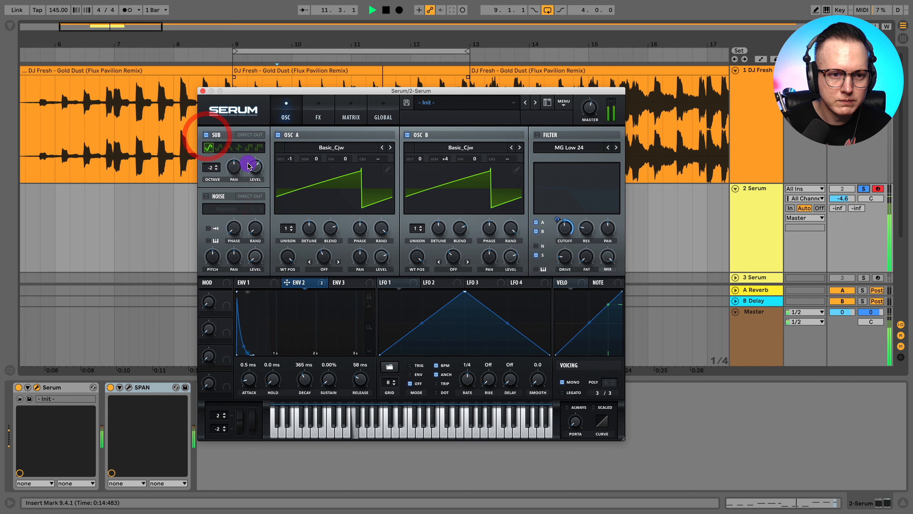
{"action": "left_click", "coordinate": [229, 148]}
{"action": "left_click", "coordinate": [238, 147]}
{"action": "left_click", "coordinate": [206, 135]}
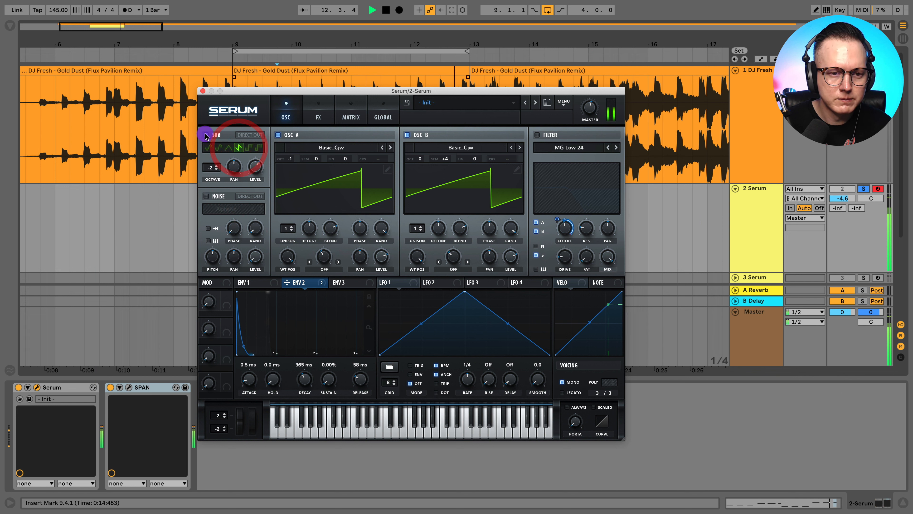
{"action": "left_click", "coordinate": [253, 149]}
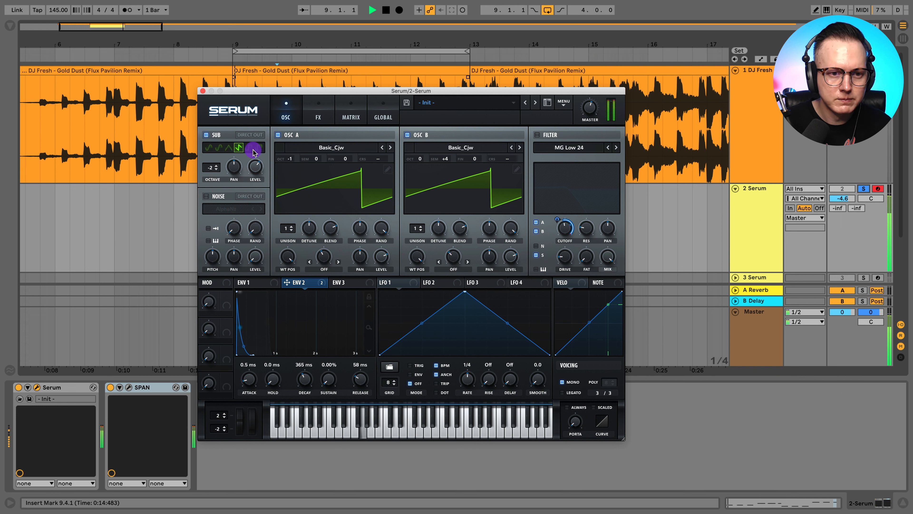
Review the effects rack and play the reference with the Serum track's solo off
{"action": "left_click", "coordinate": [318, 115]}
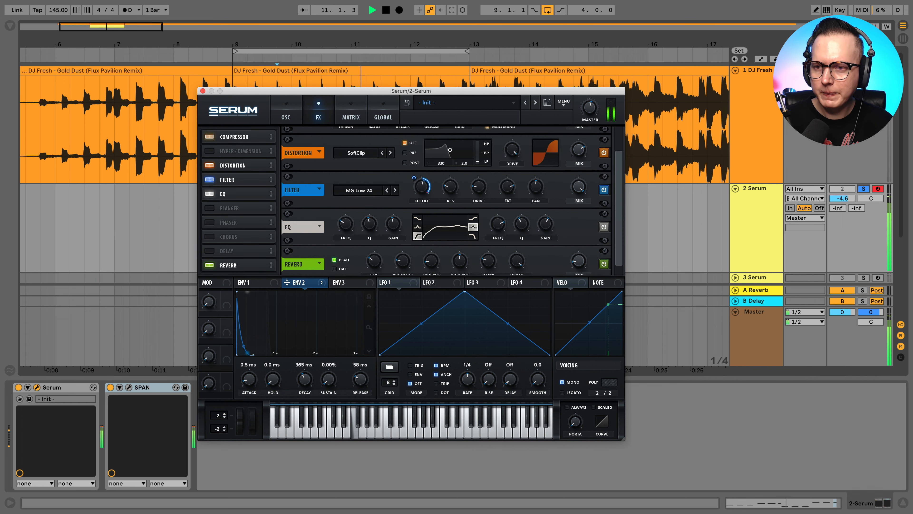
{"action": "left_click", "coordinate": [500, 69]}
{"action": "left_click", "coordinate": [262, 78]}
{"action": "left_click_drag", "start_coordinate": [244, 93], "coordinate": [239, 84]}
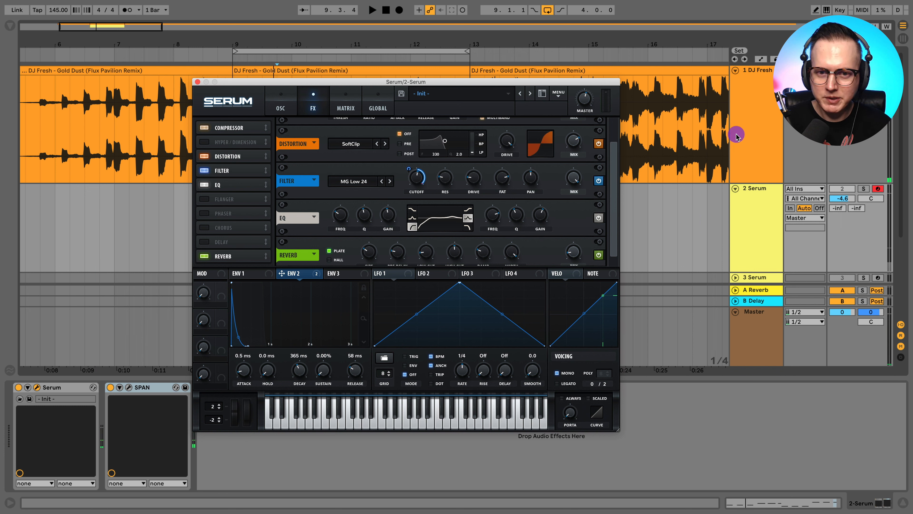
{"action": "left_click", "coordinate": [863, 189]}
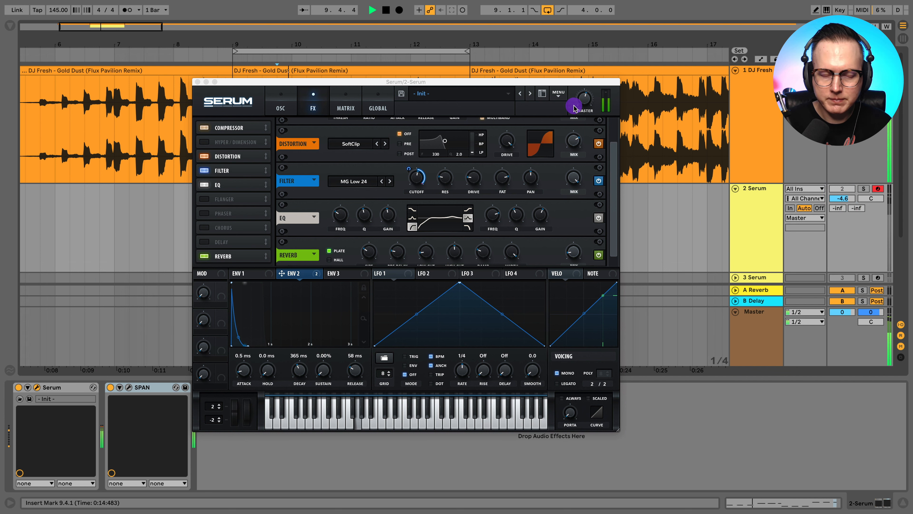
Enable the EQ Eight on the DJ Fresh track and set its band 1 to a low-cut filter
{"action": "left_click", "coordinate": [762, 96]}
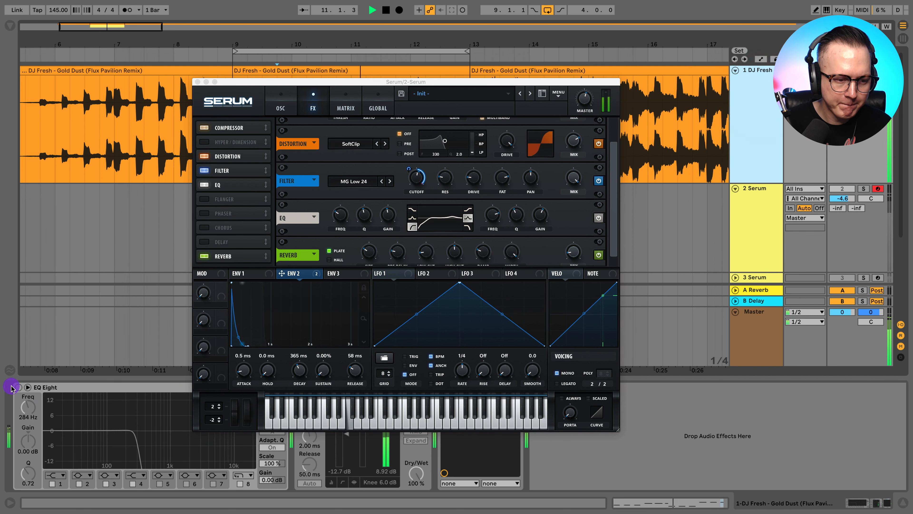
{"action": "left_click", "coordinate": [15, 386]}
{"action": "left_click", "coordinate": [15, 386]}
{"action": "left_click", "coordinate": [54, 475]}
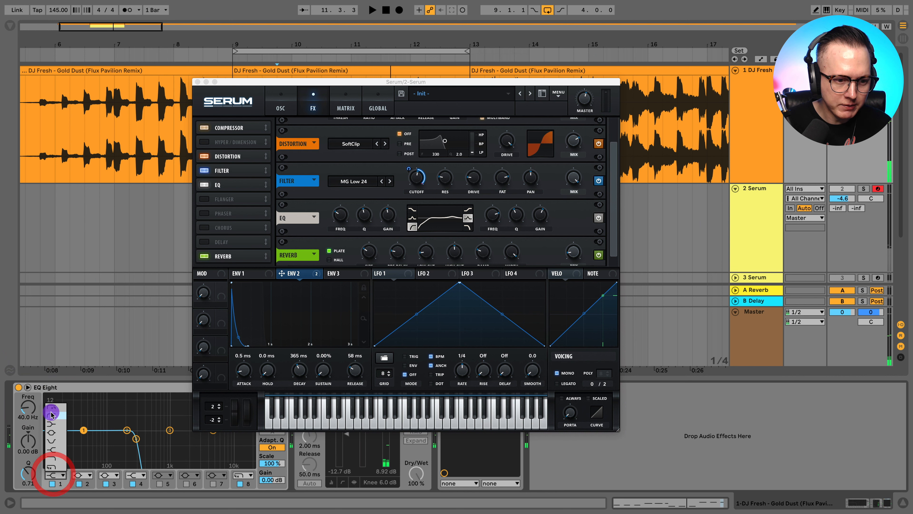
{"action": "left_click", "coordinate": [52, 414]}
Raise EQ Eight's high-cut point to the top of the range and set the band 1 low cut to about 1.74 kHz
{"action": "left_click_drag", "start_coordinate": [135, 439], "coordinate": [251, 440]}
{"action": "key", "text": "space"}
{"action": "left_click_drag", "start_coordinate": [83, 438], "coordinate": [185, 437]}
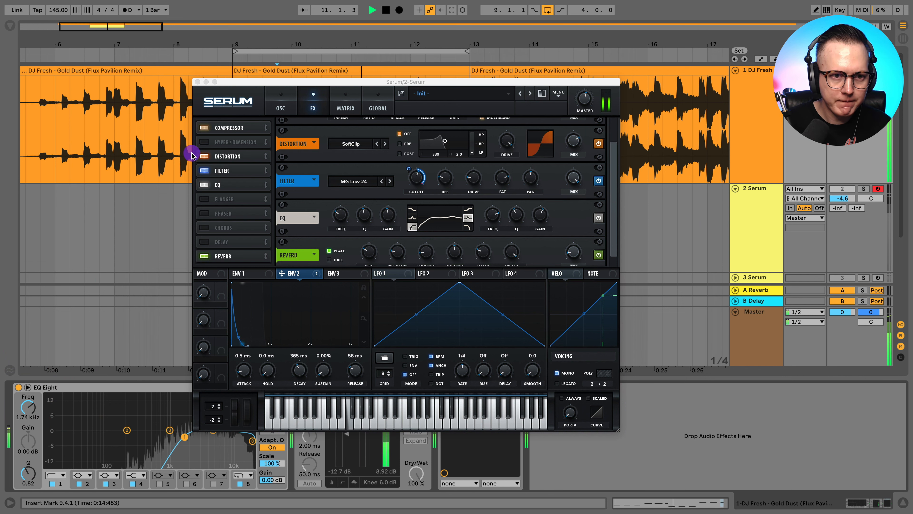
Close the Serum window and group the DJ Fresh and Serum tracks
{"action": "mouse_move", "coordinate": [249, 80]}
{"action": "left_mouse_down"}
{"action": "mouse_move", "coordinate": [561, 198]}
{"action": "mouse_move", "coordinate": [257, 64]}
{"action": "left_mouse_up"}
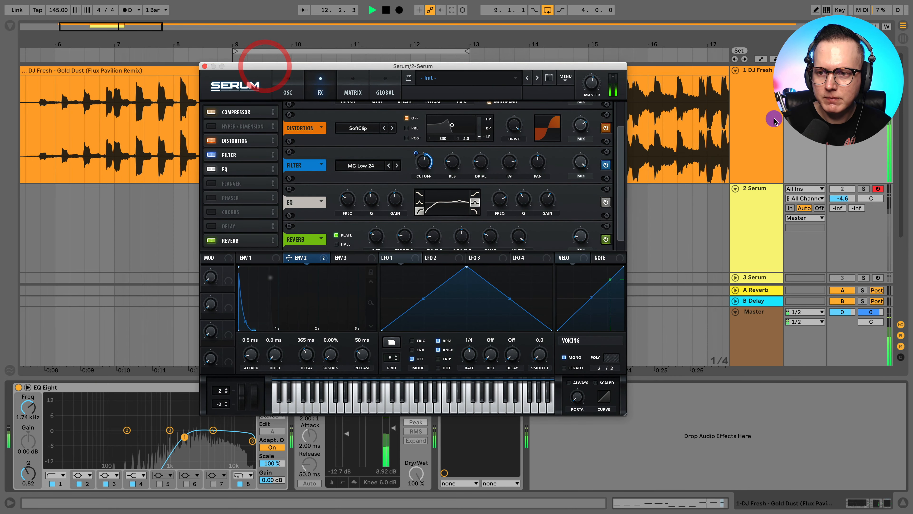
{"action": "left_click", "coordinate": [768, 116]}
{"action": "left_click", "coordinate": [754, 227]}
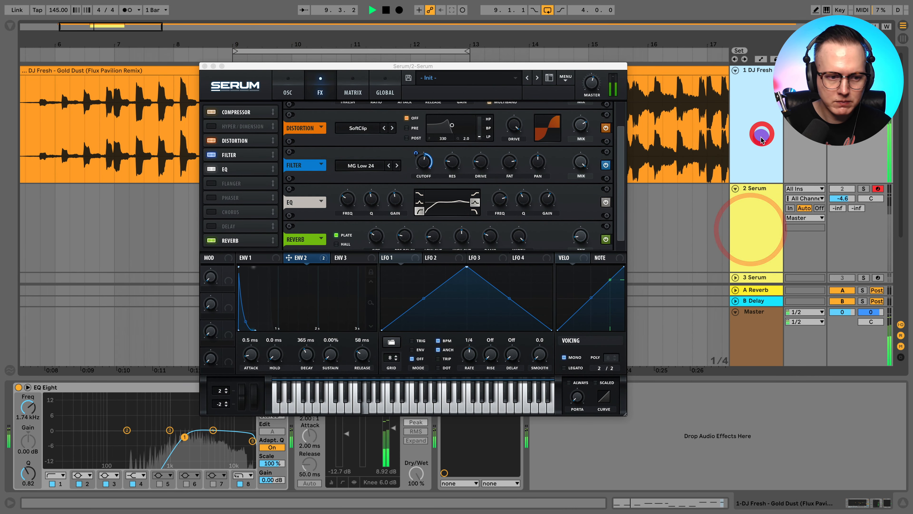
{"action": "left_click", "coordinate": [60, 387]}
{"action": "left_click", "coordinate": [205, 66]}
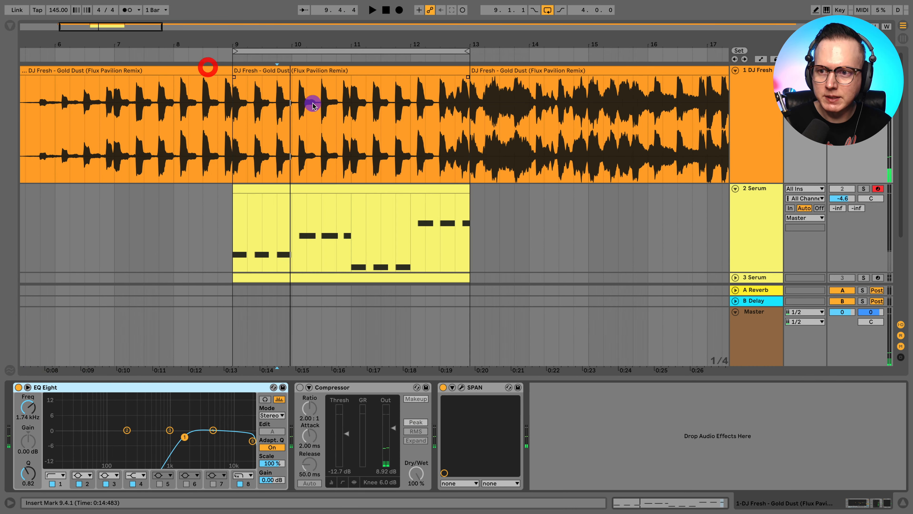
{"action": "right_click", "coordinate": [765, 149]}
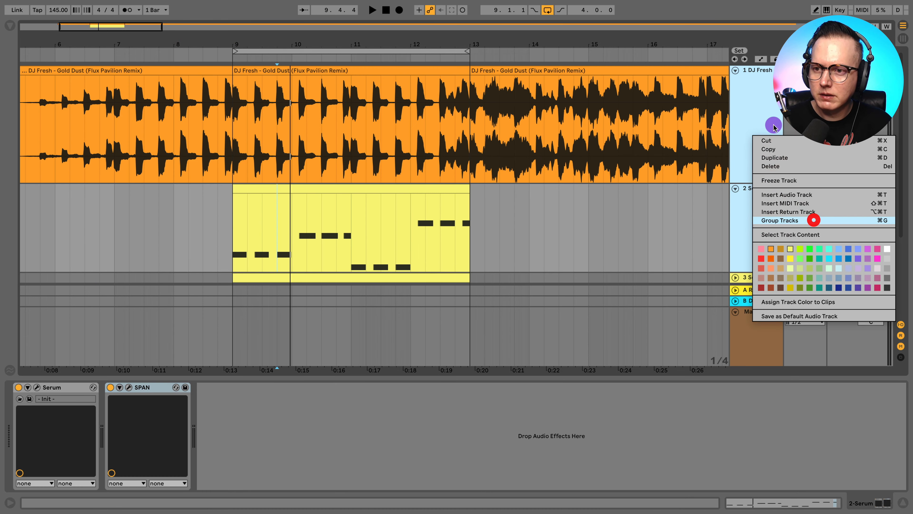
{"action": "left_click", "coordinate": [811, 220]}
Move the EQ Eight from the DJ Fresh track onto the group track
{"action": "left_click", "coordinate": [750, 169]}
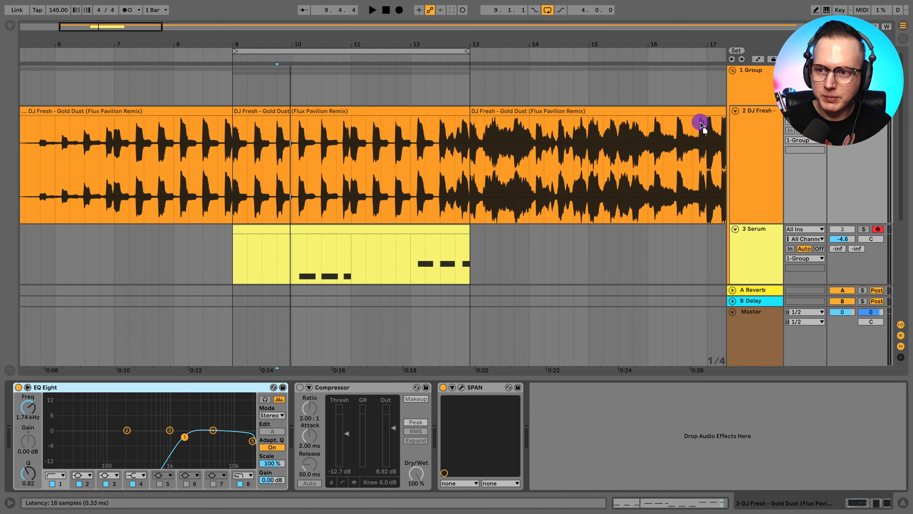
{"action": "left_click", "coordinate": [753, 88]}
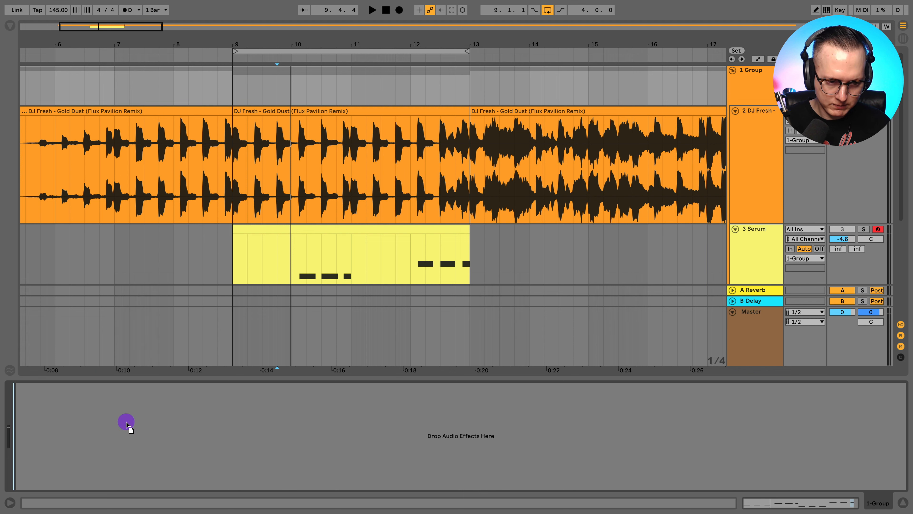
{"action": "left_click", "coordinate": [127, 422]}
{"action": "key", "text": "ctrl+v"}
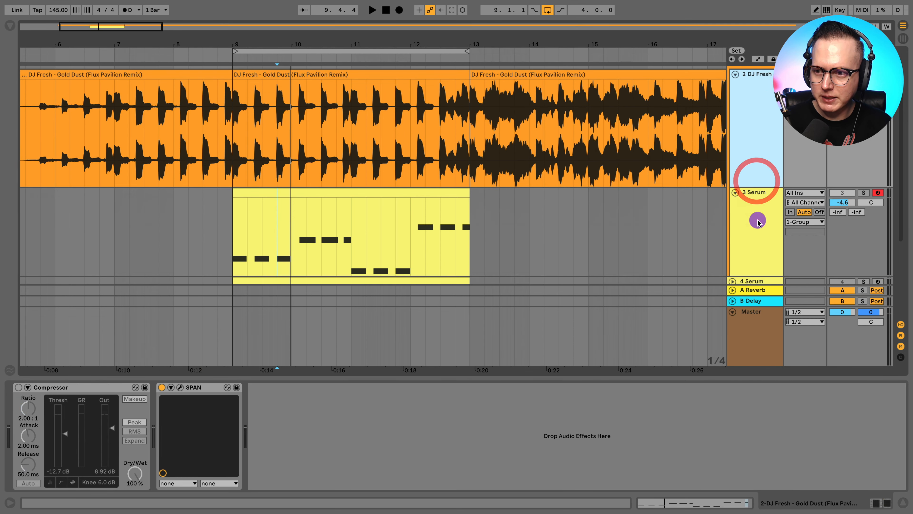
Play the Serum track against the reference through the group's EQ Eight, toggling the Serum track's solo
{"action": "left_click", "coordinate": [765, 219]}
{"action": "left_click", "coordinate": [863, 192]}
{"action": "key", "text": "space"}
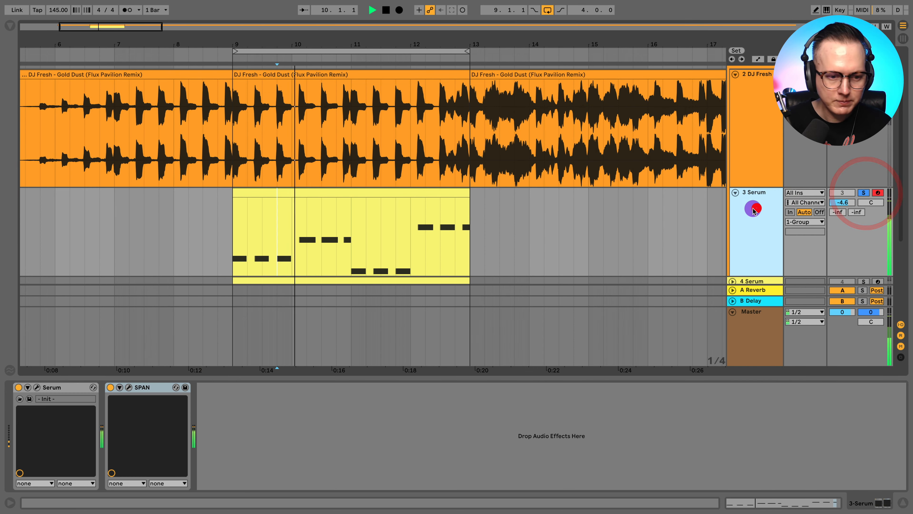
{"action": "left_click", "coordinate": [864, 193]}
{"action": "left_click", "coordinate": [865, 193]}
{"action": "left_click", "coordinate": [755, 204]}
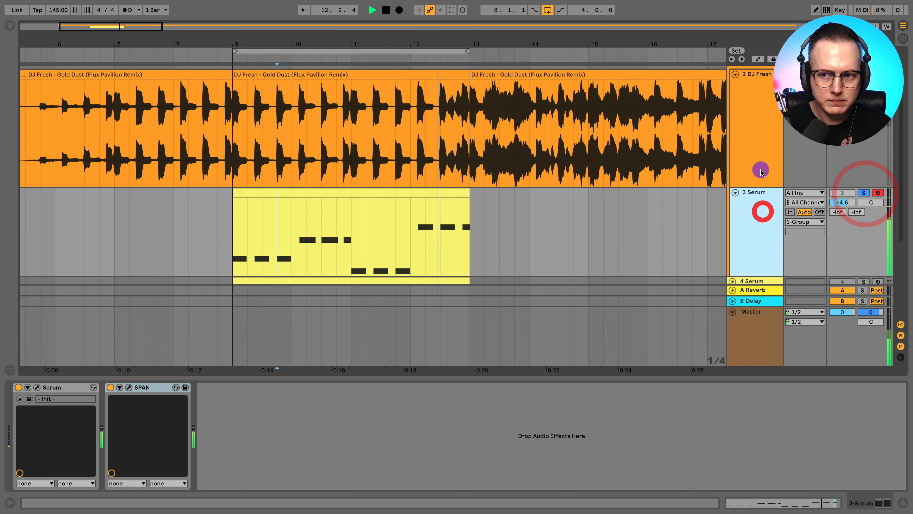
{"action": "left_click", "coordinate": [750, 126]}
{"action": "left_click", "coordinate": [753, 199]}
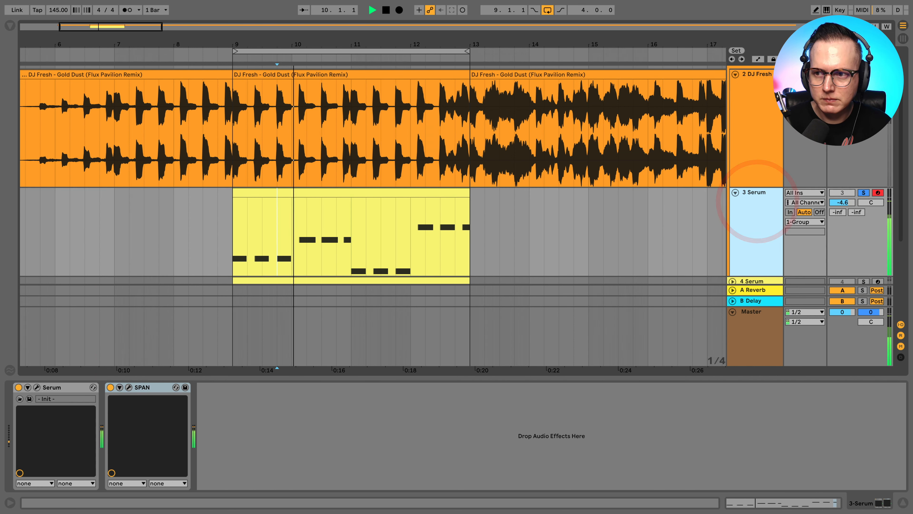
{"action": "scroll", "coordinate": [370, 162], "scroll_direction": "up", "scroll_amount": 1}
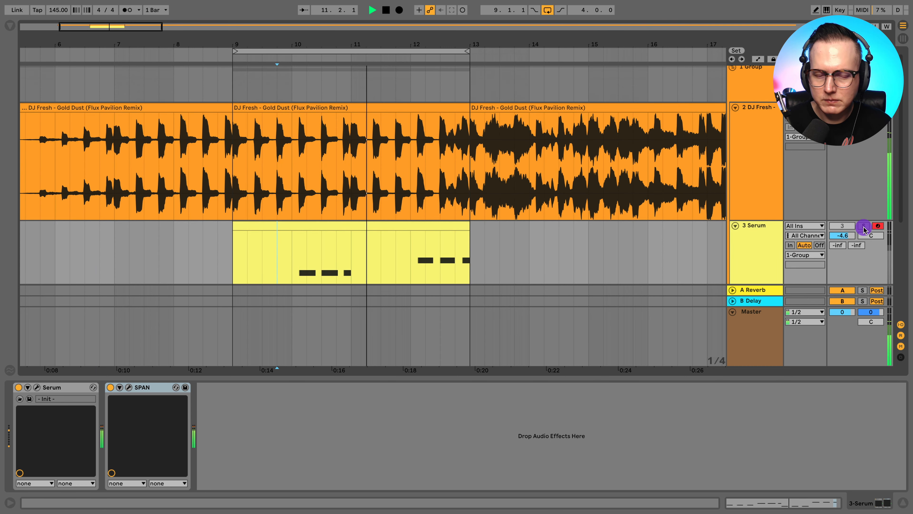
{"action": "left_click", "coordinate": [754, 244]}
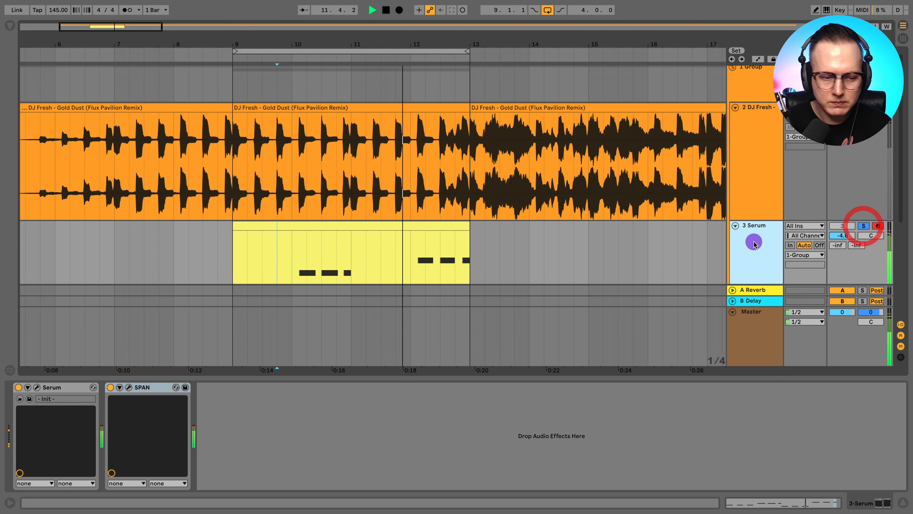
Reopen Serum, load the Basic_McB wavetable into OSC B and set its wavetable position to the saw shape
{"action": "left_click", "coordinate": [36, 387]}
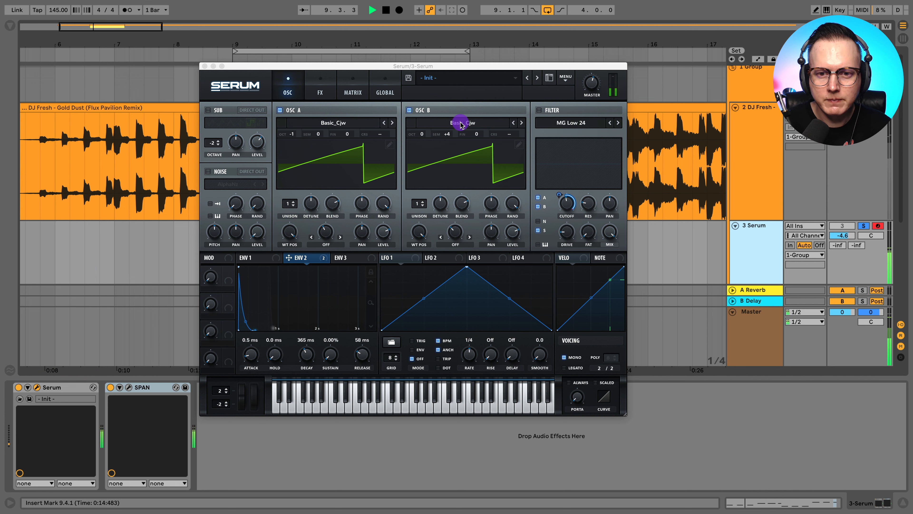
{"action": "left_click_drag", "start_coordinate": [466, 67], "coordinate": [450, 73]}
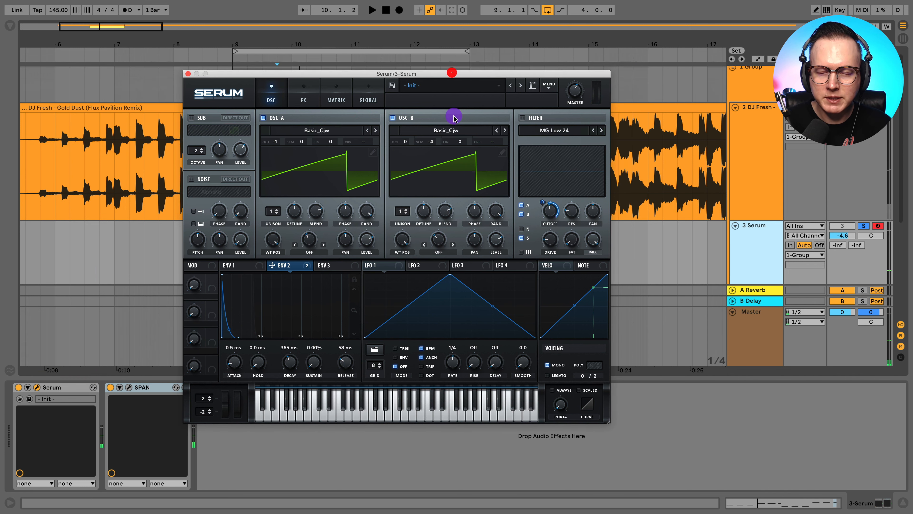
{"action": "left_click", "coordinate": [452, 134]}
{"action": "mouse_move", "coordinate": [458, 142]}
{"action": "left_click", "coordinate": [544, 200]}
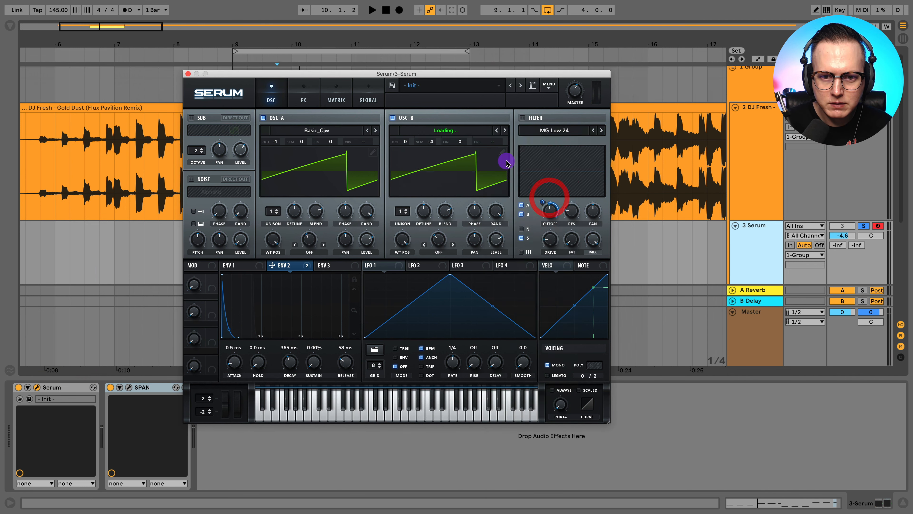
{"action": "key", "text": "space"}
{"action": "left_click", "coordinate": [408, 393]}
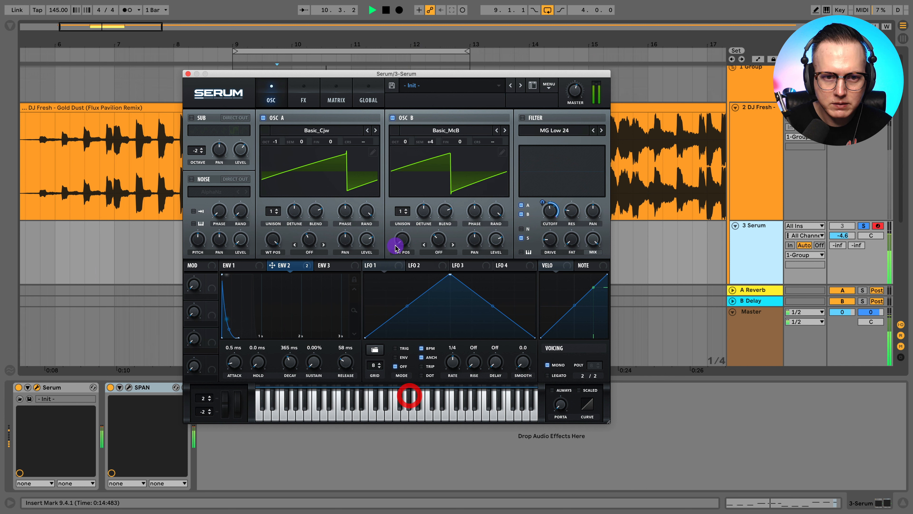
Load the Basic_McB wavetable into OSC A and set its wavetable position to the saw shape
{"action": "left_click", "coordinate": [318, 130]}
{"action": "mouse_move", "coordinate": [332, 141]}
{"action": "left_click", "coordinate": [413, 200]}
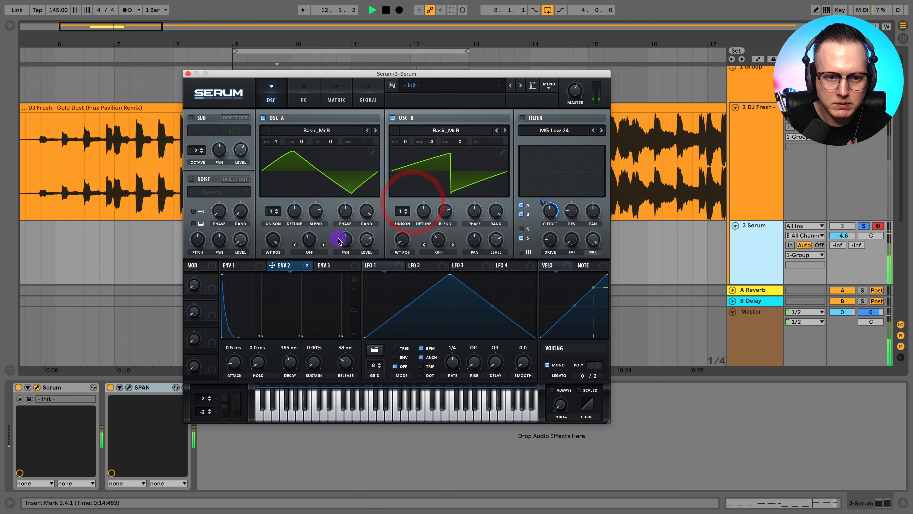
{"action": "left_click_drag", "start_coordinate": [273, 240], "coordinate": [306, 440]}
Try OSC B's fine tuning at -18 and 31 cents and compare it with the reference
{"action": "left_click_drag", "start_coordinate": [460, 141], "coordinate": [466, 155]}
{"action": "double_click", "coordinate": [463, 143]}
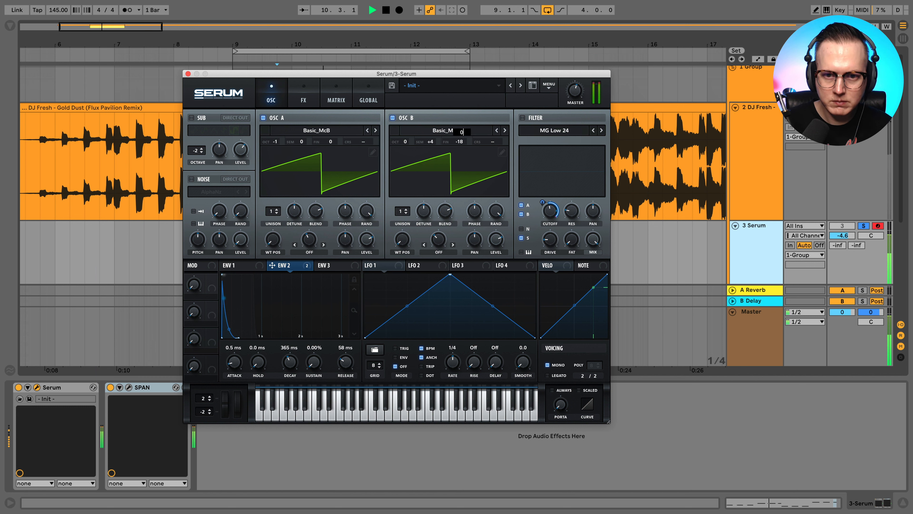
{"action": "left_click_drag", "start_coordinate": [460, 143], "coordinate": [465, 127]}
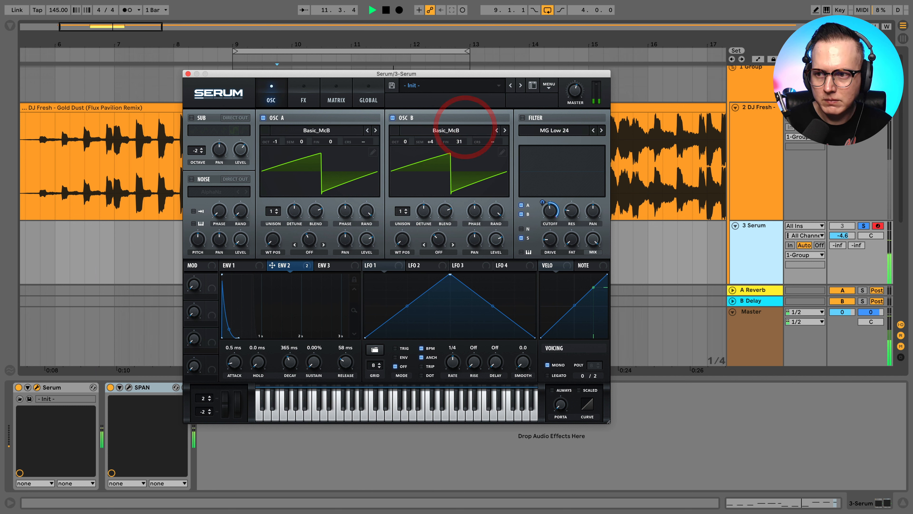
{"action": "left_click", "coordinate": [864, 226]}
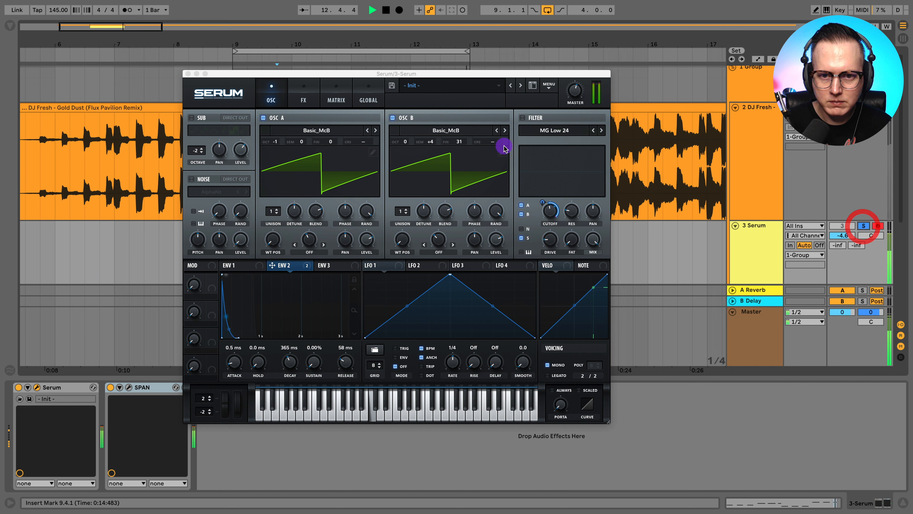
Try OSC B's fine tuning at 6 cents, compare it with the reference and reset it to 0
{"action": "left_click", "coordinate": [462, 144]}
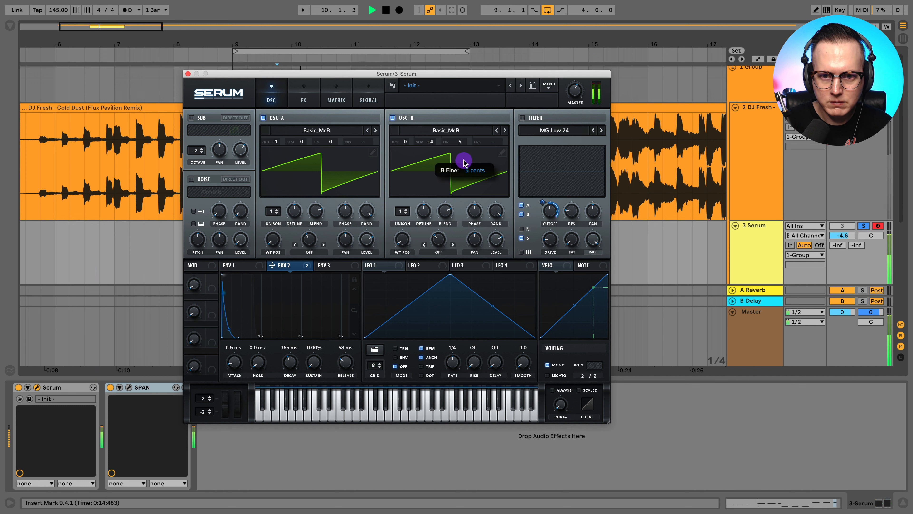
{"action": "left_click_drag", "start_coordinate": [464, 162], "coordinate": [463, 157]}
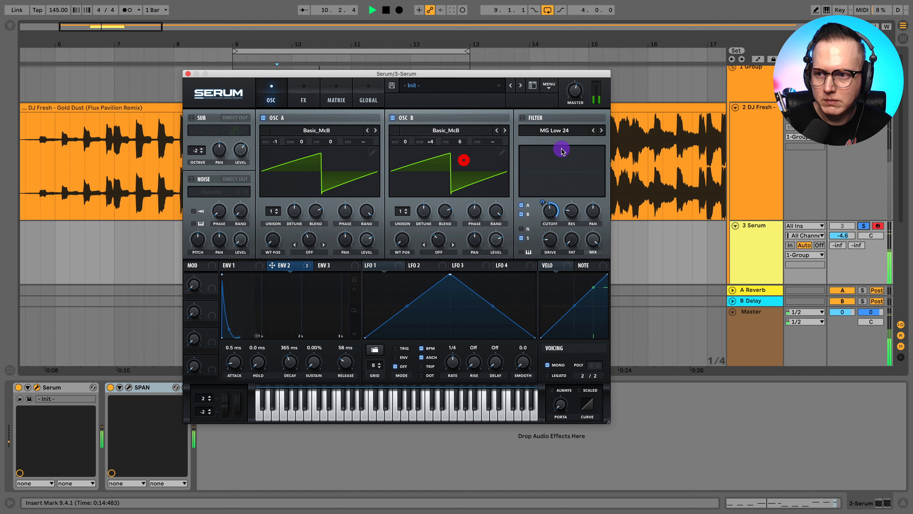
{"action": "left_click", "coordinate": [863, 226]}
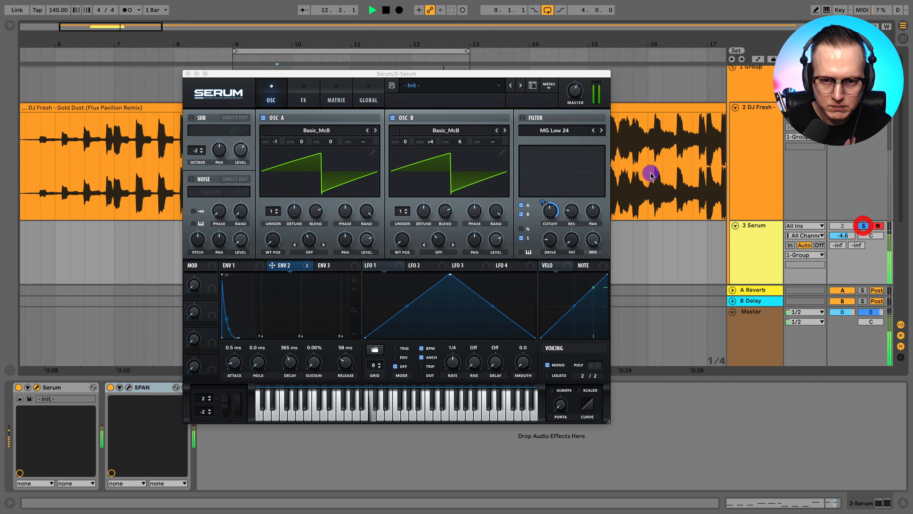
{"action": "left_click", "coordinate": [462, 142]}
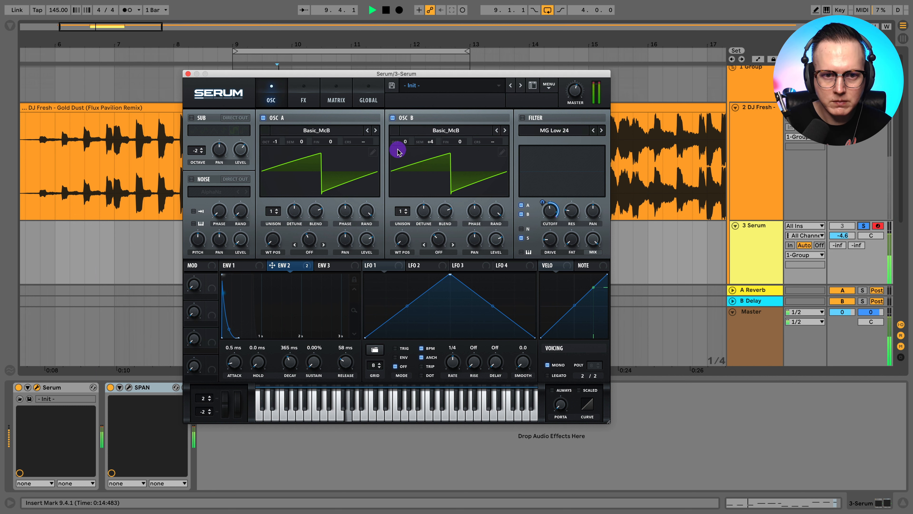
Adjust OSC A's fine tuning and play the Serum track to hear it
{"action": "left_click", "coordinate": [331, 144]}
{"action": "left_click_drag", "start_coordinate": [331, 149], "coordinate": [335, 147]}
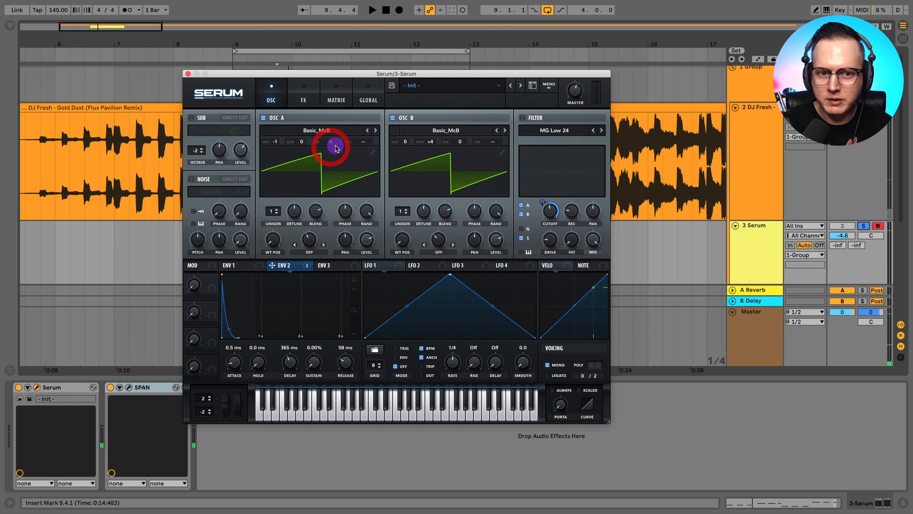
{"action": "key", "text": "space"}
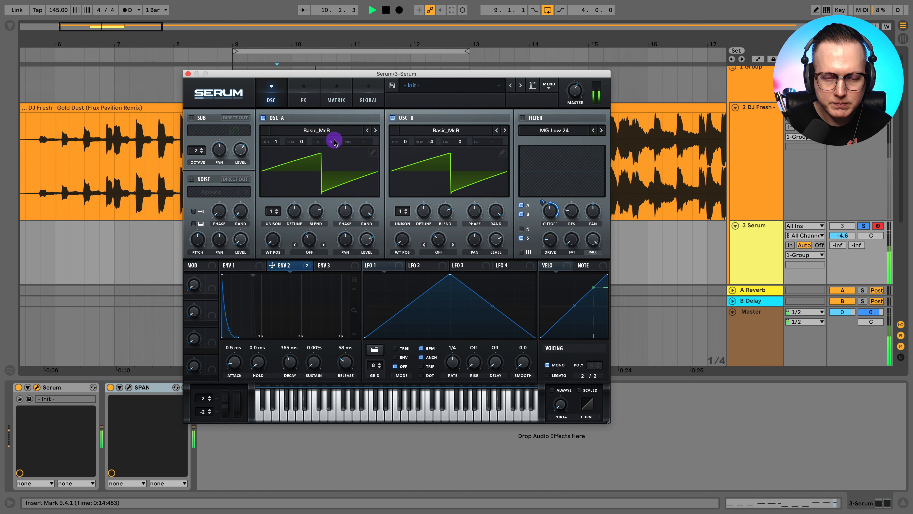
Compare OSC A's -5 cent fine tuning with the reference, reset it to 0 and listen to the reference again
{"action": "left_click", "coordinate": [875, 188]}
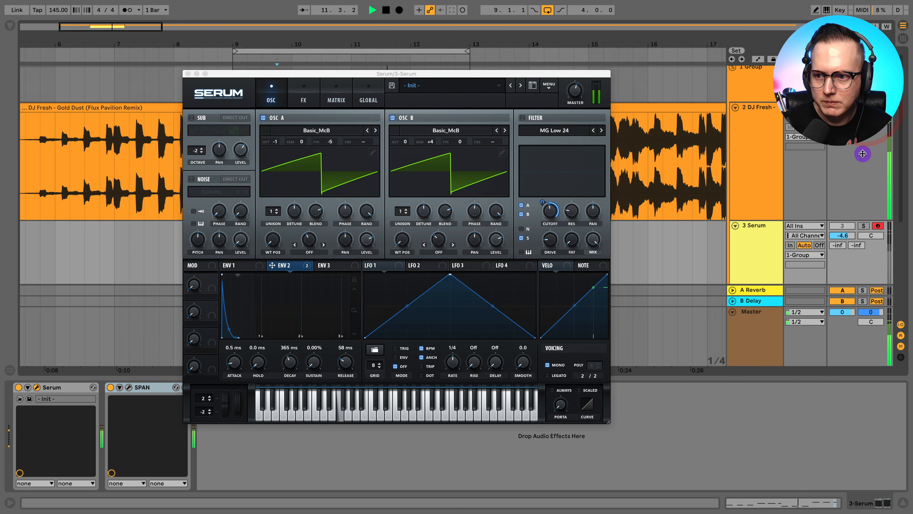
{"action": "left_click", "coordinate": [331, 140]}
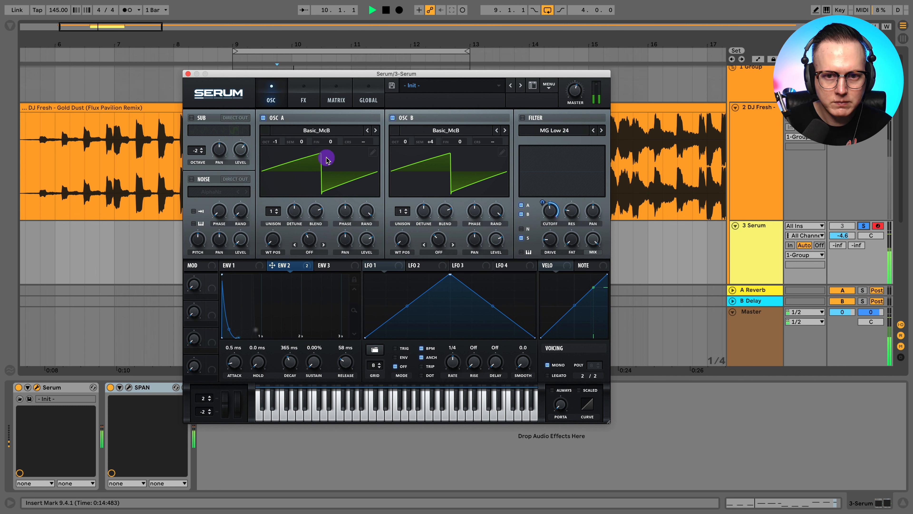
{"action": "left_click", "coordinate": [870, 192]}
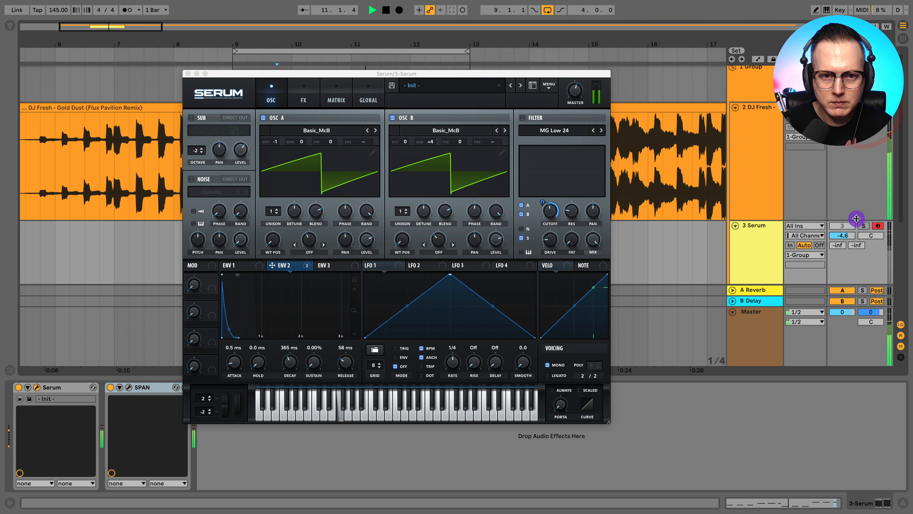
{"action": "left_click", "coordinate": [366, 76]}
{"action": "left_click_drag", "start_coordinate": [363, 74], "coordinate": [485, 85]}
{"action": "left_click_drag", "start_coordinate": [405, 84], "coordinate": [467, 82]}
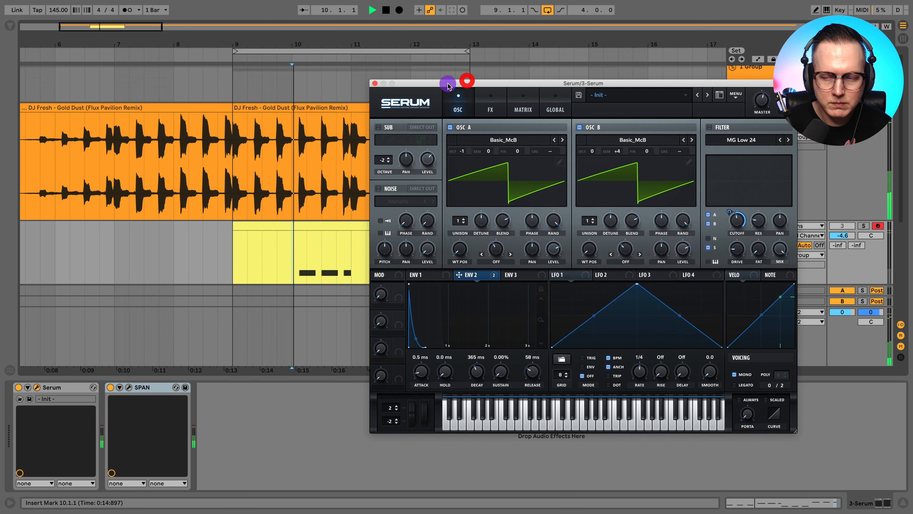
Try OSC A's octave at -2 and -3, compare with the reference and return the octave to -1
{"action": "left_click", "coordinate": [863, 226]}
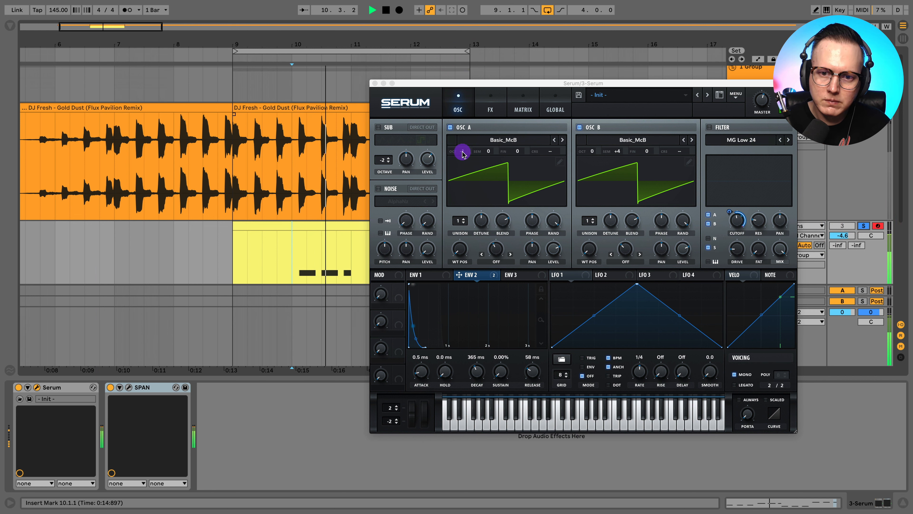
{"action": "left_click_drag", "start_coordinate": [460, 153], "coordinate": [463, 164]}
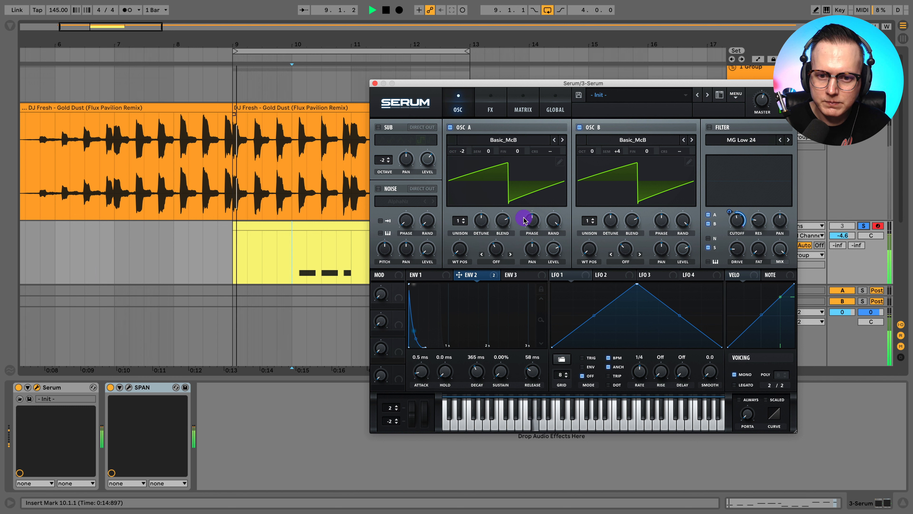
{"action": "left_click_drag", "start_coordinate": [459, 251], "coordinate": [495, 369]}
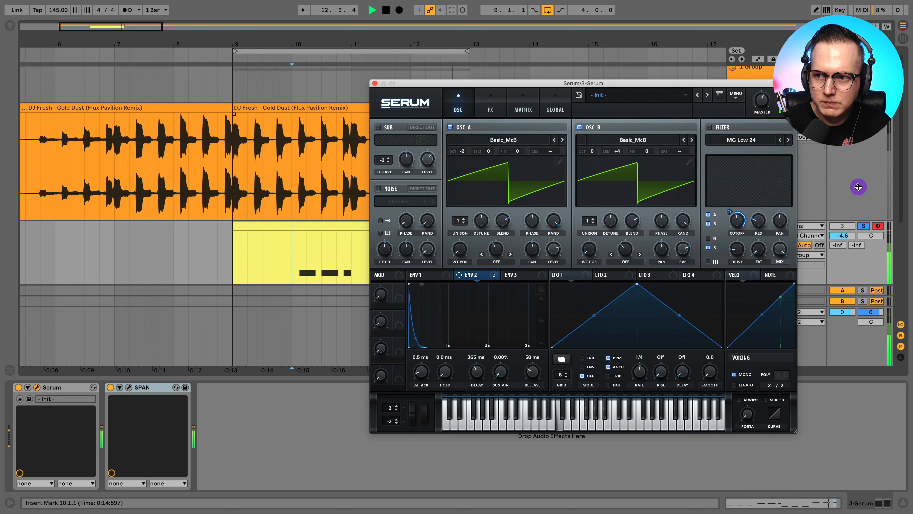
{"action": "left_click", "coordinate": [864, 226]}
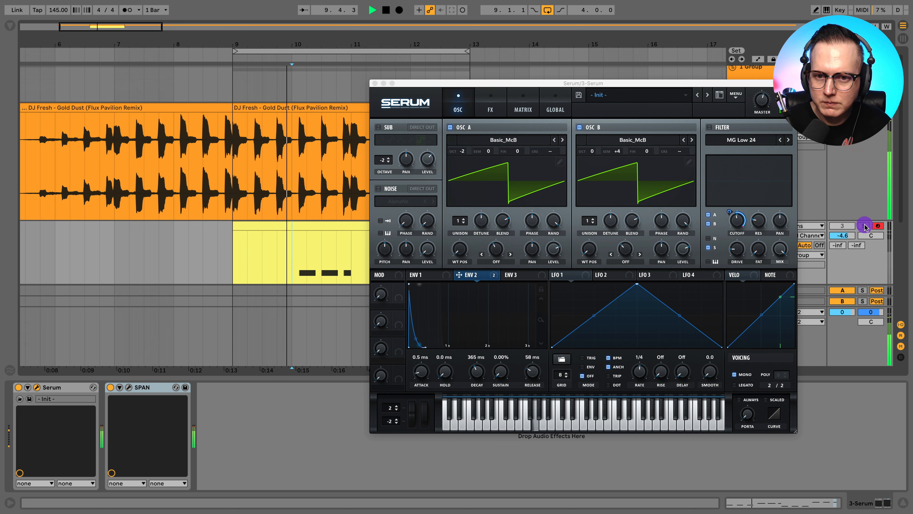
{"action": "left_click_drag", "start_coordinate": [462, 151], "coordinate": [467, 149]}
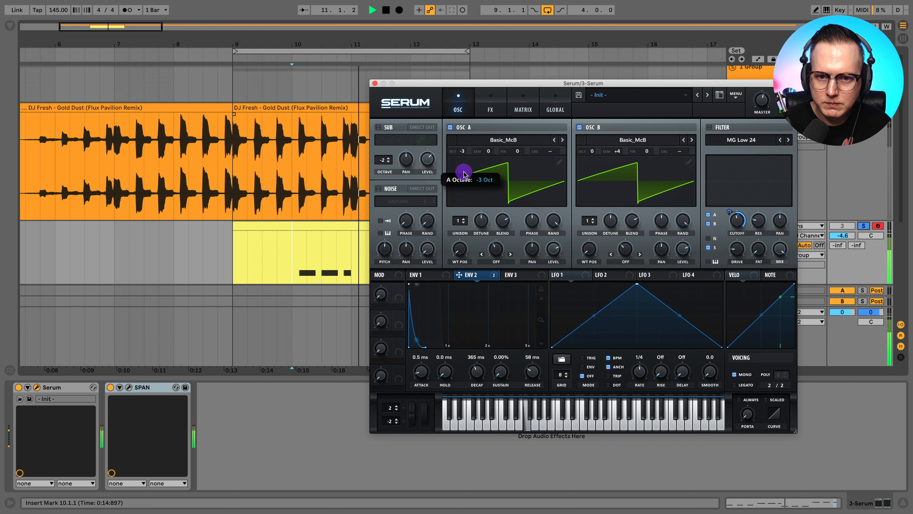
Try the sub oscillator with a saw wave at a reduced level, compare it with the reference and turn it off
{"action": "left_click", "coordinate": [378, 127]}
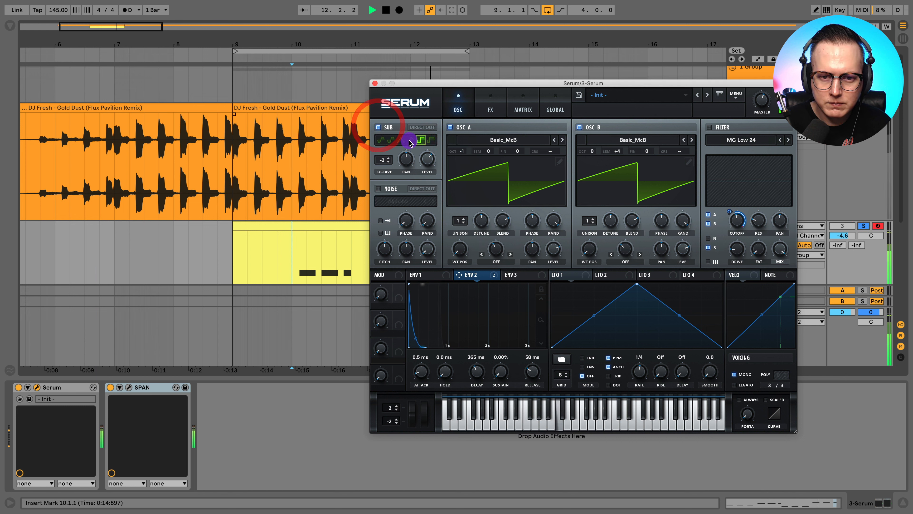
{"action": "left_click", "coordinate": [410, 140]}
{"action": "left_click_drag", "start_coordinate": [428, 159], "coordinate": [430, 164]}
{"action": "left_click_drag", "start_coordinate": [432, 197], "coordinate": [432, 206]}
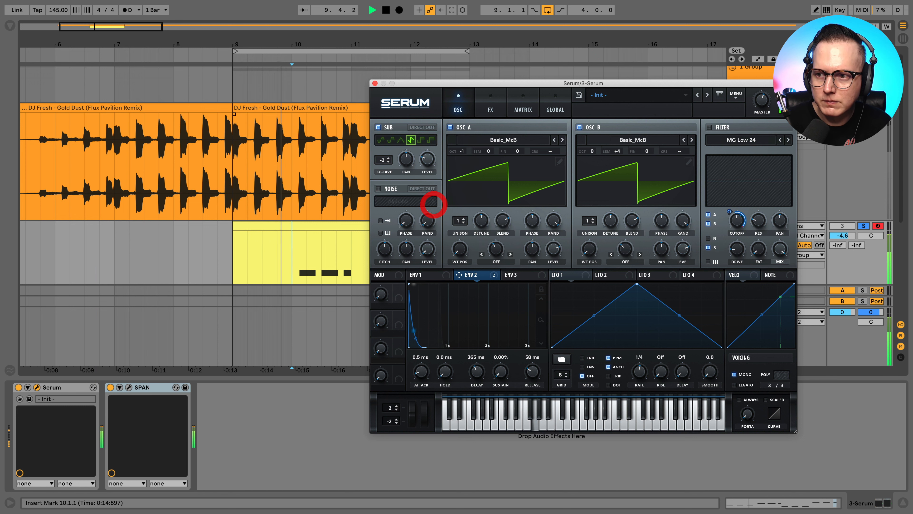
{"action": "left_click", "coordinate": [864, 225]}
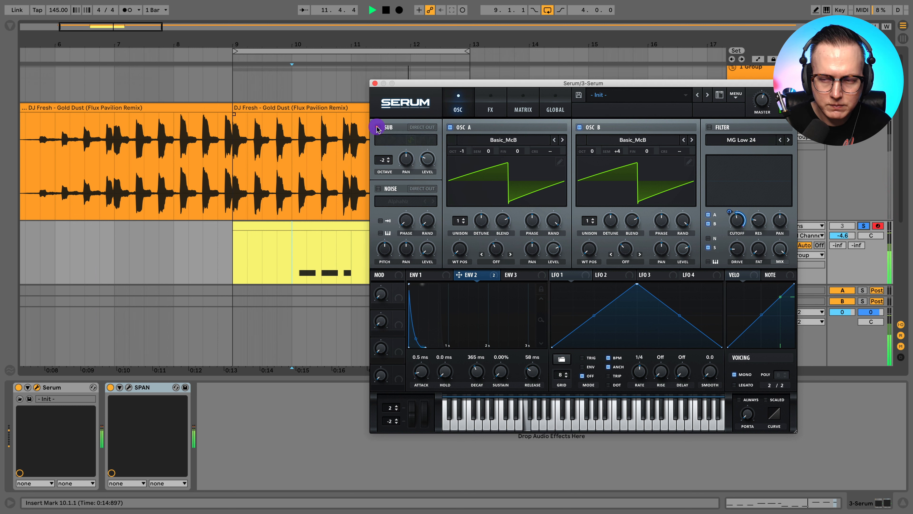
{"action": "left_click", "coordinate": [378, 127]}
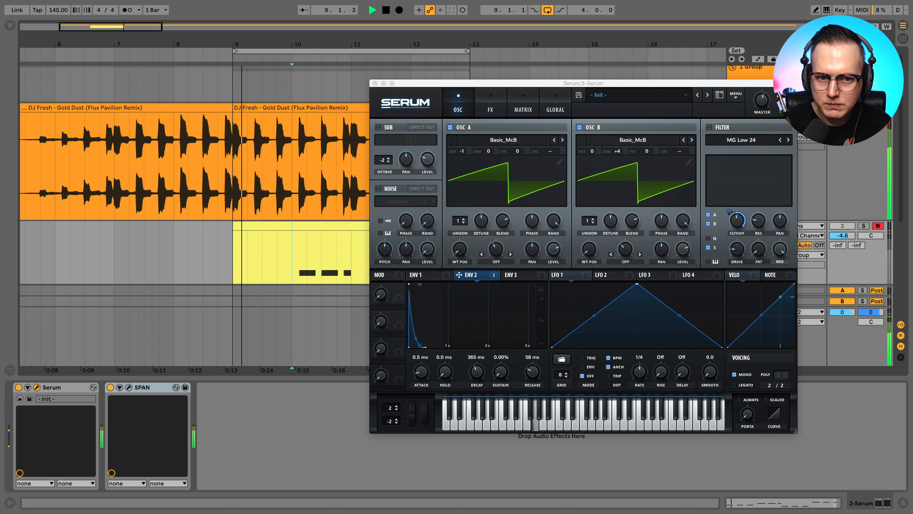
Compare the DJ Fresh reference track with the soloed Serum track during looped playback
{"action": "left_click", "coordinate": [294, 154]}
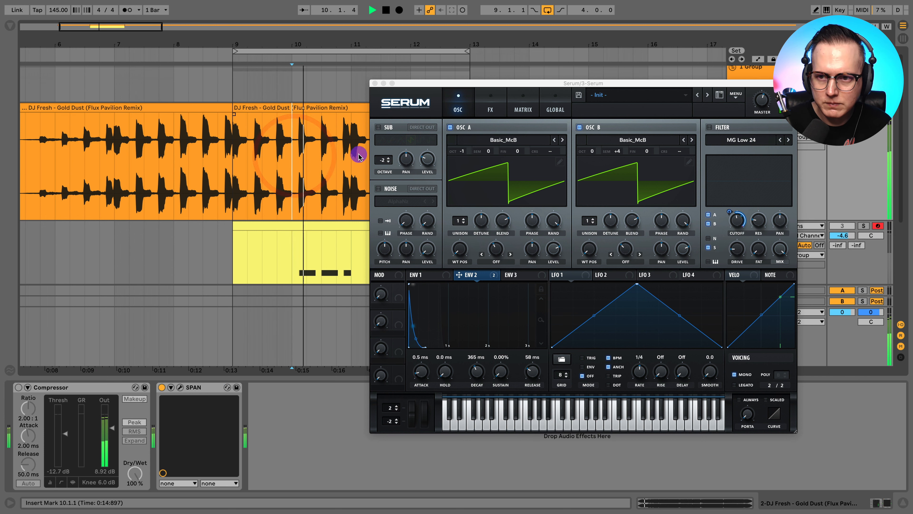
{"action": "left_click_drag", "start_coordinate": [652, 86], "coordinate": [596, 98]}
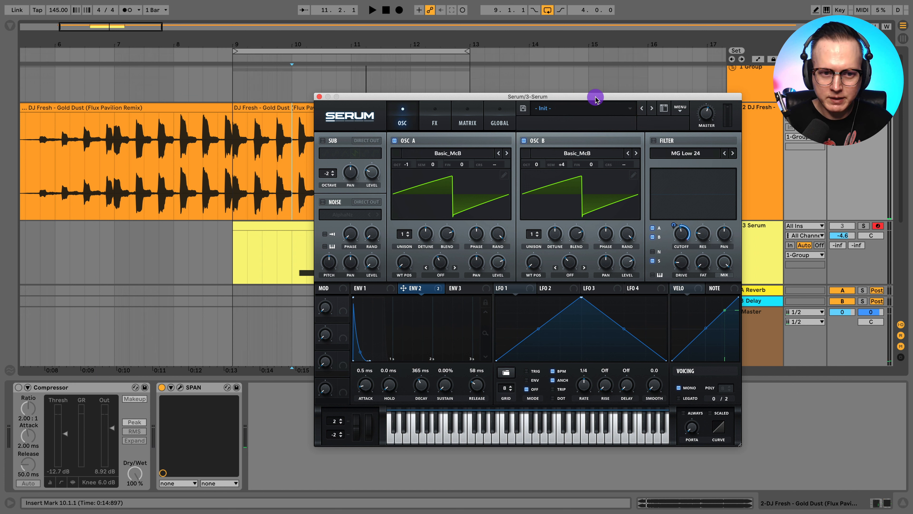
{"action": "key", "text": "space"}
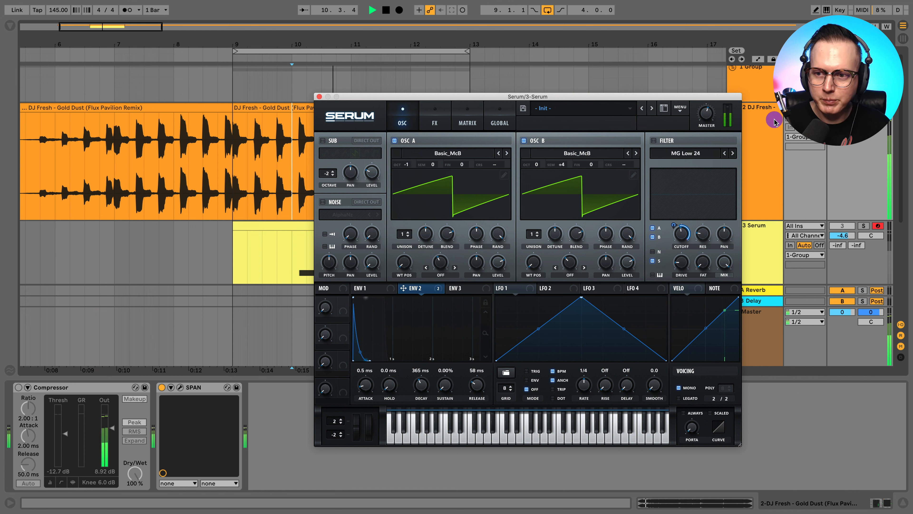
{"action": "key", "text": "space"}
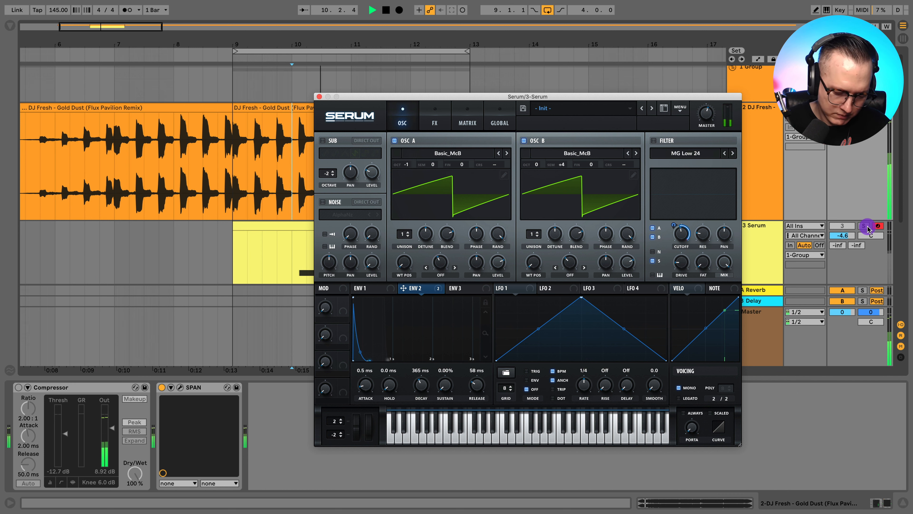
{"action": "left_click", "coordinate": [863, 225]}
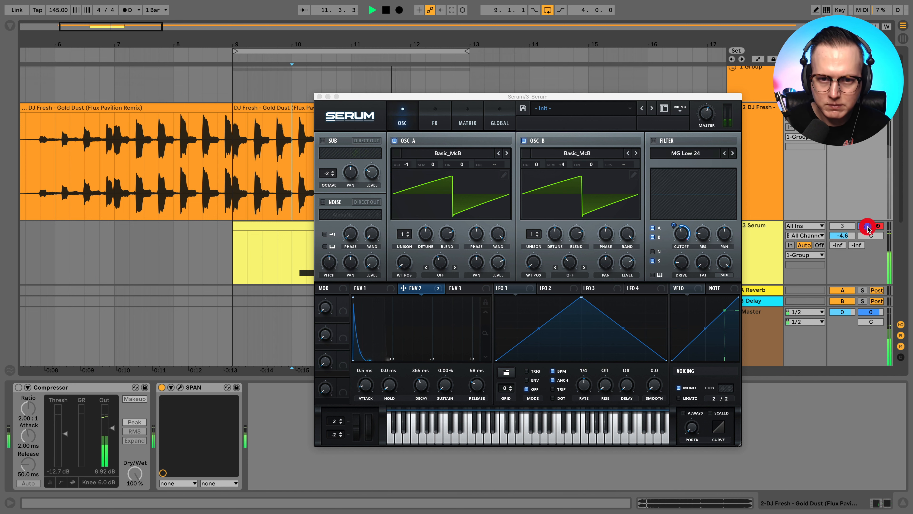
{"action": "key", "text": "space"}
{"action": "key", "text": "space"}
Switch Serum's distortion to Tube, place it after the EQ in the effects chain and raise its drive to about 92%
{"action": "left_click", "coordinate": [433, 115]}
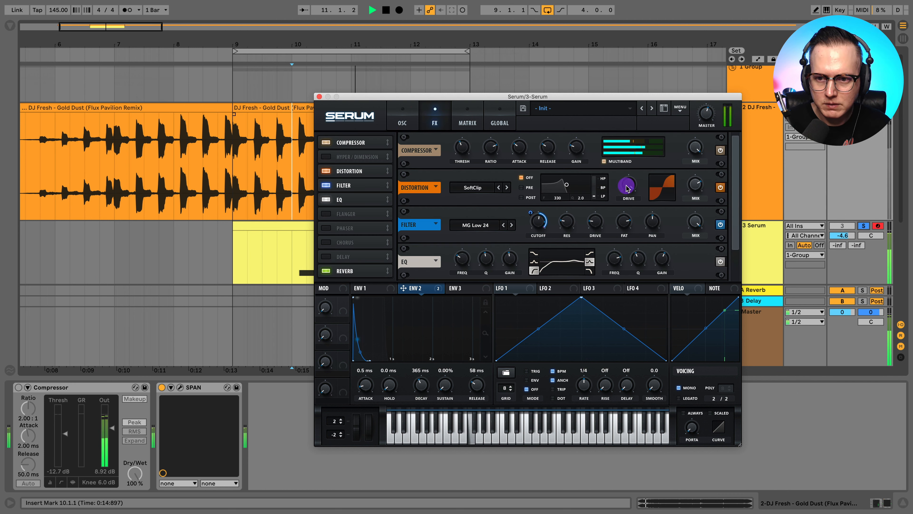
{"action": "left_click", "coordinate": [612, 200]}
{"action": "left_click", "coordinate": [473, 187]}
{"action": "left_click", "coordinate": [484, 199]}
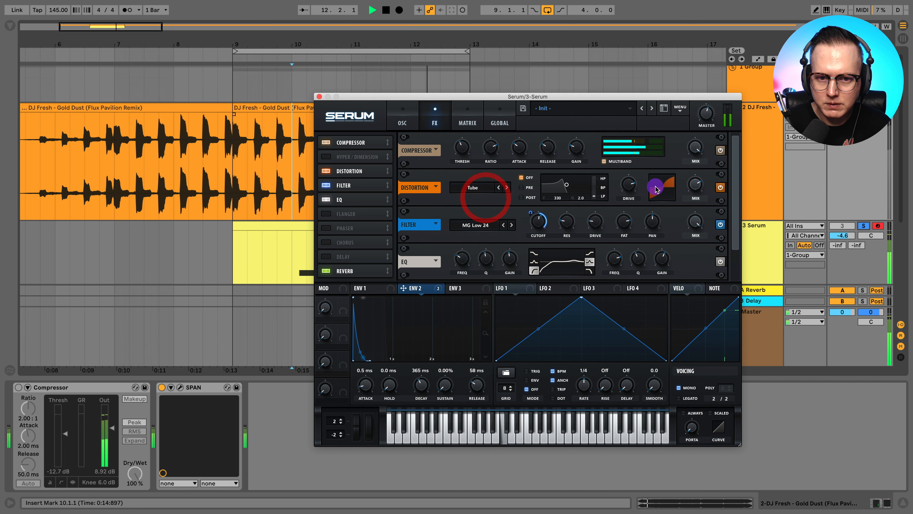
{"action": "left_click_drag", "start_coordinate": [347, 171], "coordinate": [348, 199]}
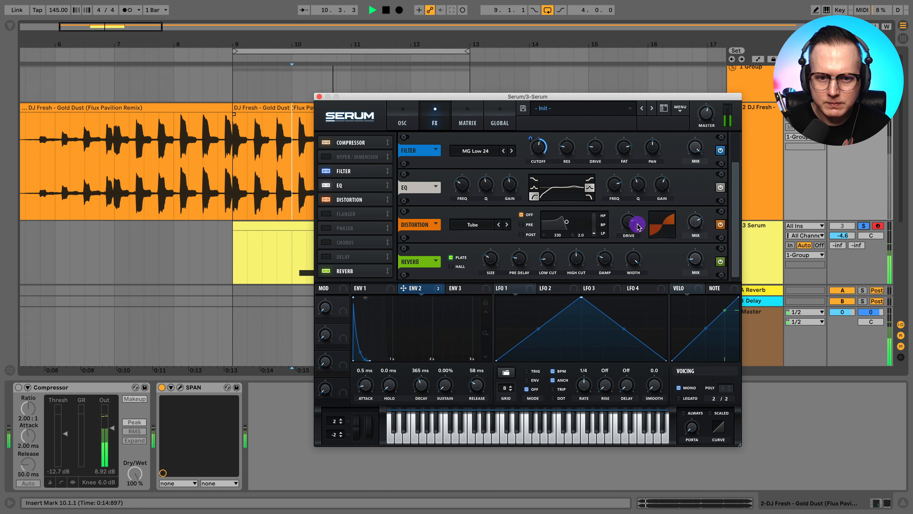
{"action": "mouse_move", "coordinate": [634, 216]}
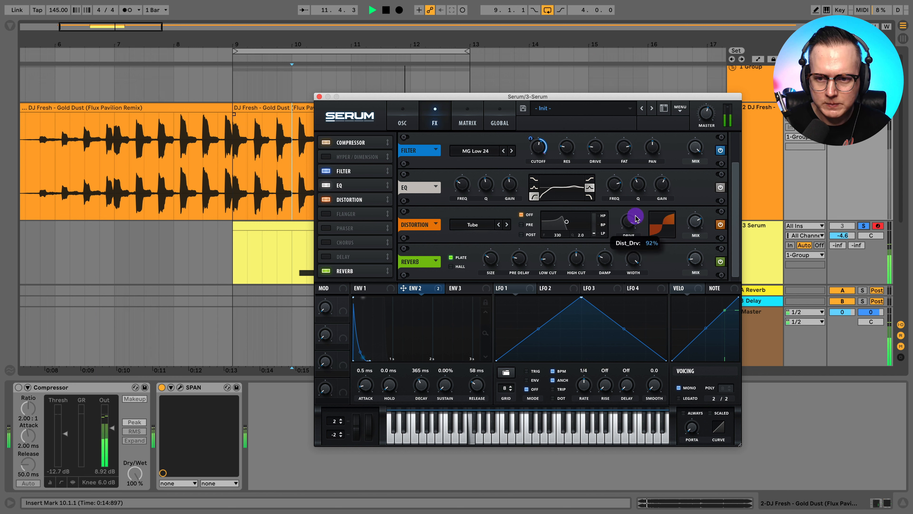
Audition SoftClip and HardClip distortion, try its post filter, and settle on Diode 1 with the filter off
{"action": "left_click", "coordinate": [507, 225]}
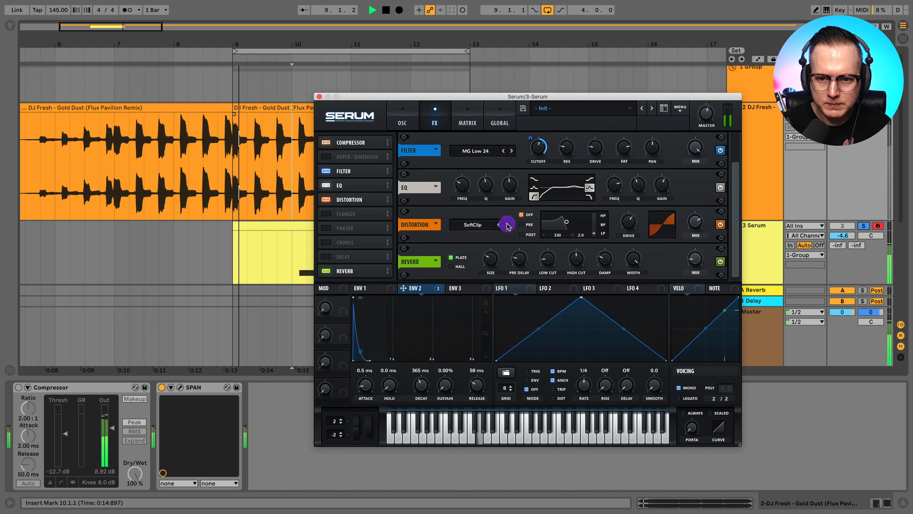
{"action": "left_click", "coordinate": [507, 224]}
{"action": "left_click", "coordinate": [521, 234]}
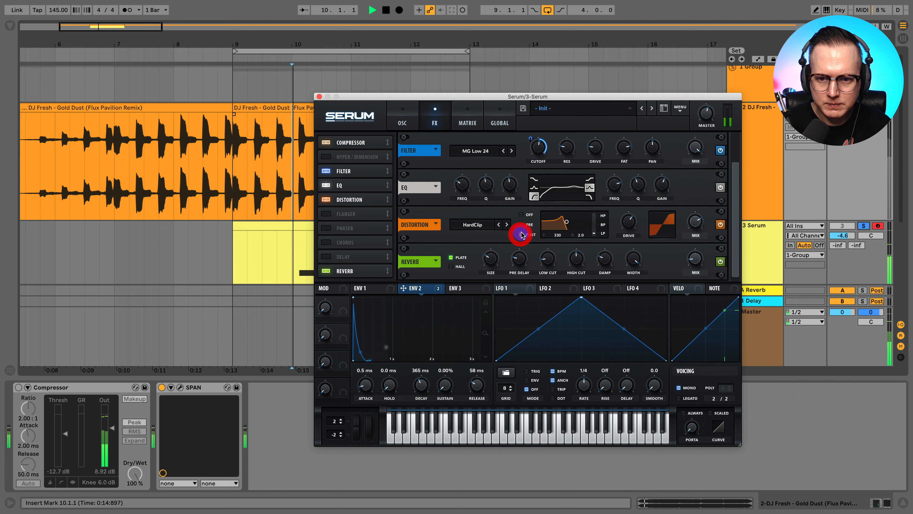
{"action": "left_click", "coordinate": [522, 215]}
{"action": "left_click", "coordinate": [628, 220]}
{"action": "left_click", "coordinate": [507, 225]}
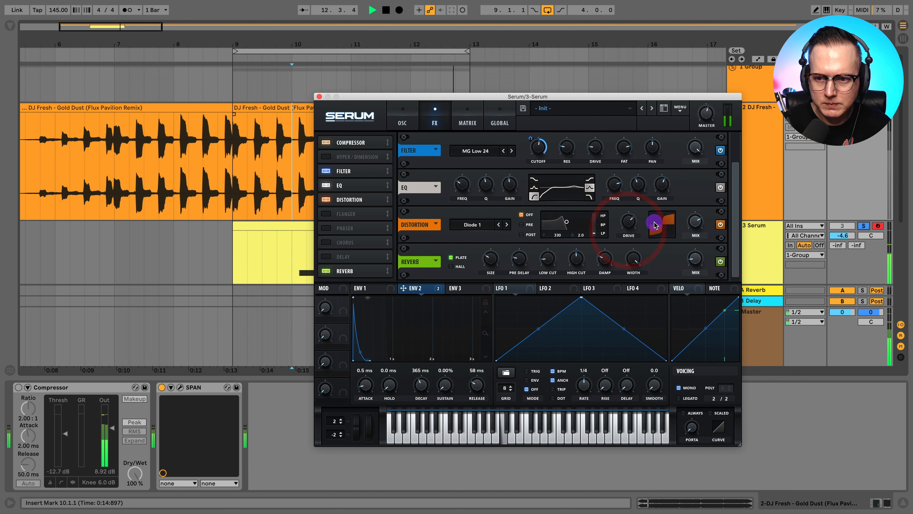
Balance the Diode 1 distortion's mix, try its drive at 44% and 32%, and compare the sound with the reference
{"action": "left_click_drag", "start_coordinate": [696, 221], "coordinate": [693, 267]}
{"action": "left_click_drag", "start_coordinate": [630, 223], "coordinate": [633, 224]}
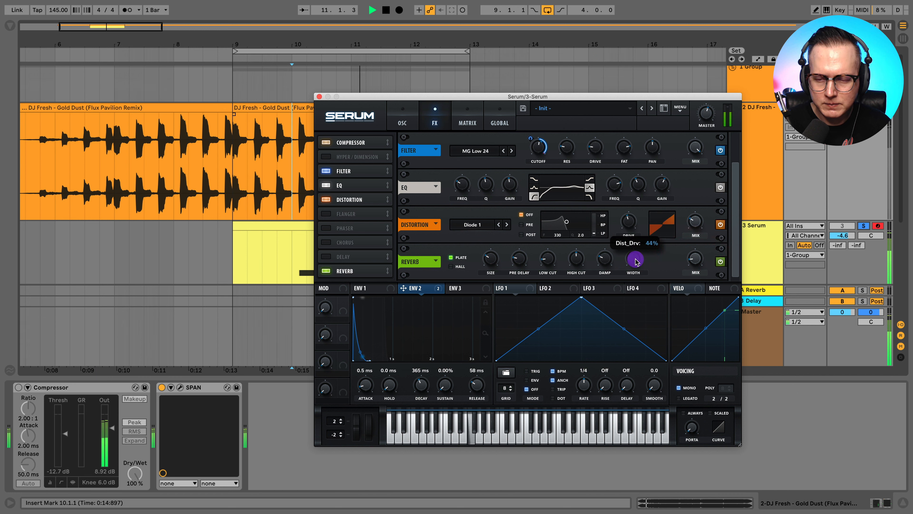
{"action": "left_click_drag", "start_coordinate": [639, 274], "coordinate": [644, 272]}
{"action": "left_click_drag", "start_coordinate": [696, 220], "coordinate": [697, 231]}
{"action": "left_click", "coordinate": [864, 226]}
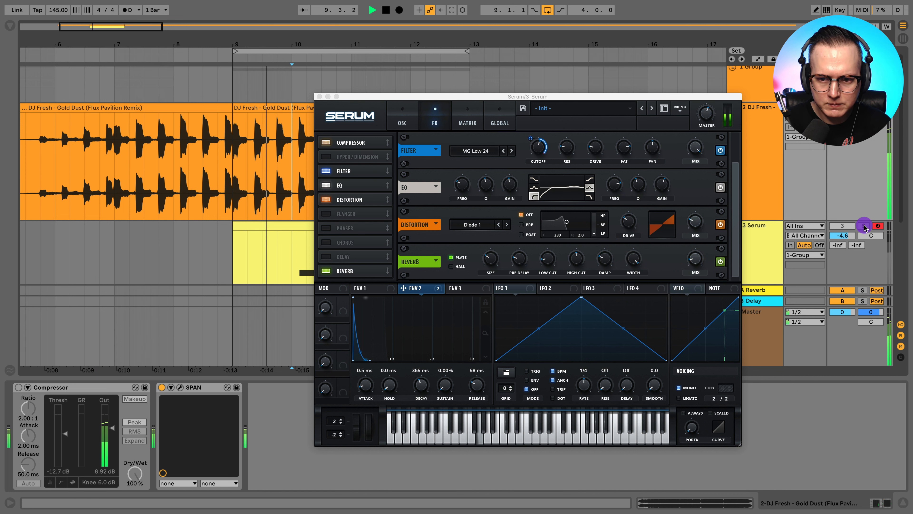
{"action": "left_click", "coordinate": [864, 226]}
{"action": "left_click", "coordinate": [634, 222]}
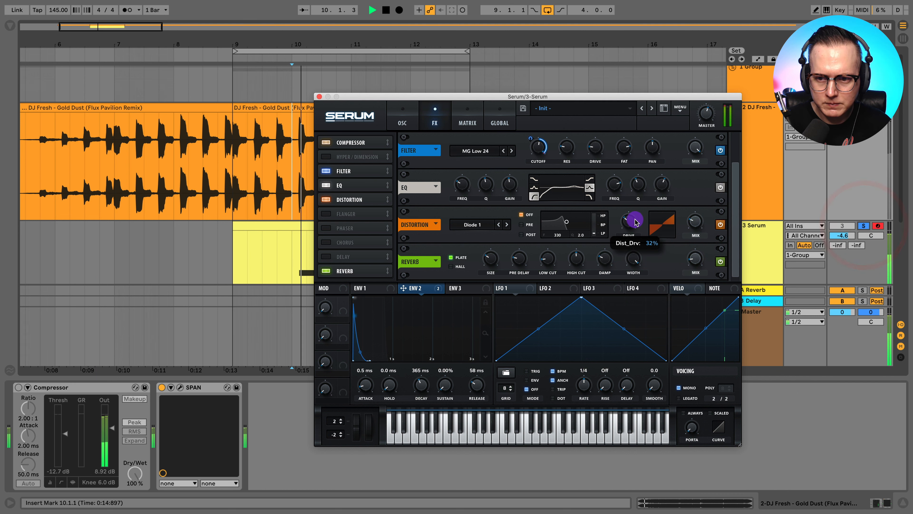
{"action": "left_click", "coordinate": [698, 223]}
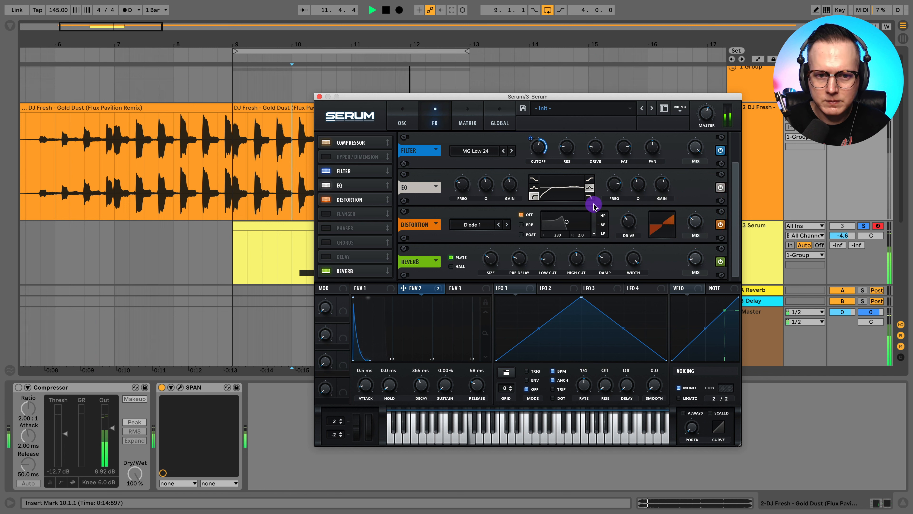
Move the distortion ahead of the EQ, adjust the EQ's high-band frequency to about 5868 Hz and compare with the reference
{"action": "left_click_drag", "start_coordinate": [327, 184], "coordinate": [356, 198]}
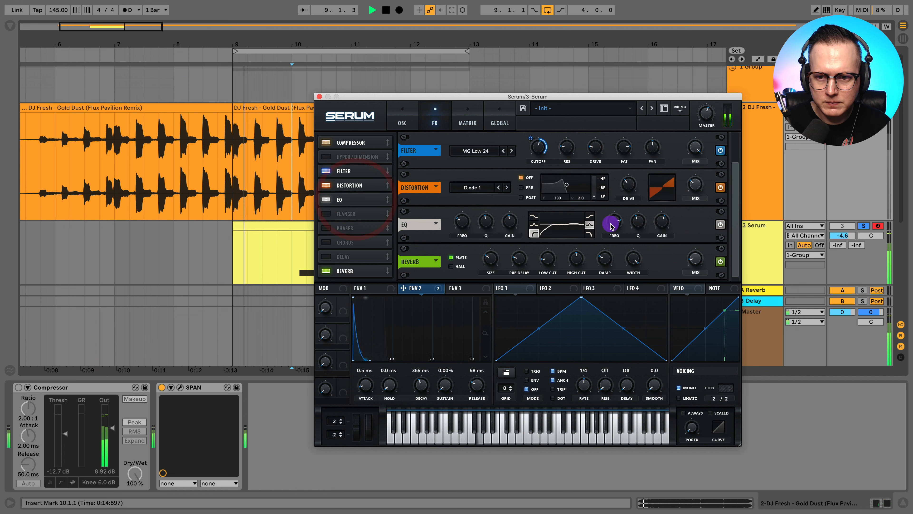
{"action": "left_click_drag", "start_coordinate": [610, 225], "coordinate": [612, 222]}
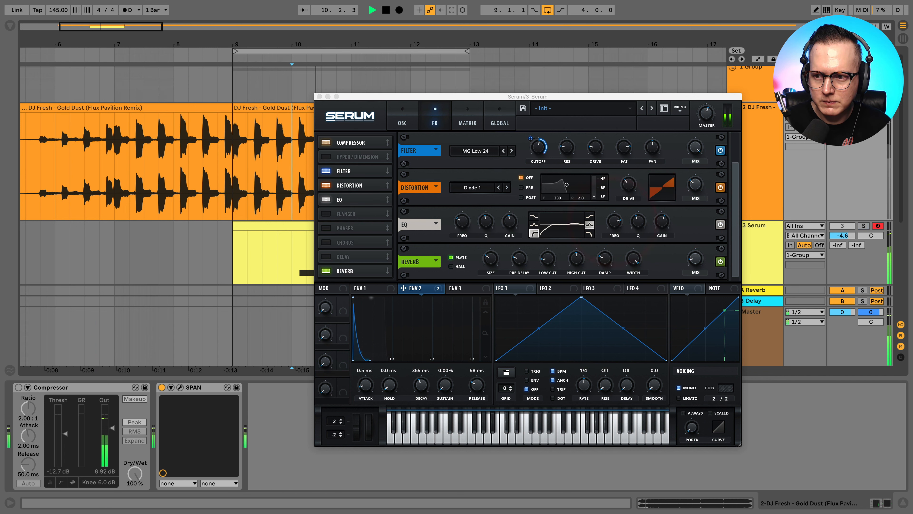
{"action": "left_click", "coordinate": [864, 225]}
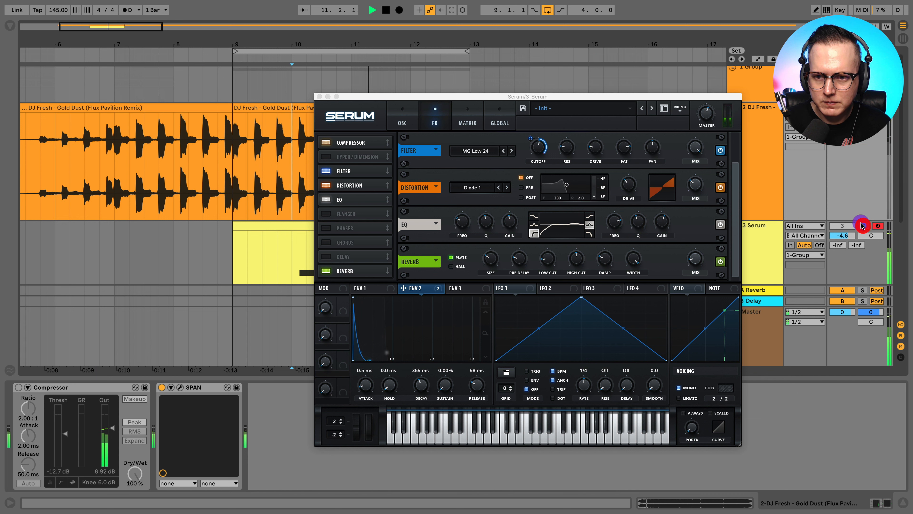
Fine-tune the distortion's drive, check the EQ's high-band frequency and play the reference against the Serum track again
{"action": "left_click", "coordinate": [629, 185]}
{"action": "left_click_drag", "start_coordinate": [630, 198], "coordinate": [630, 198]}
{"action": "left_click", "coordinate": [542, 189]}
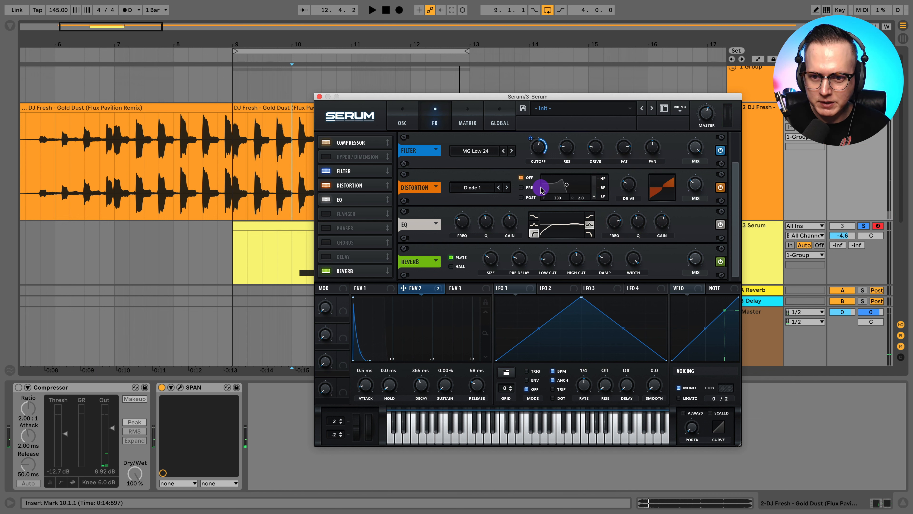
{"action": "left_click", "coordinate": [620, 223]}
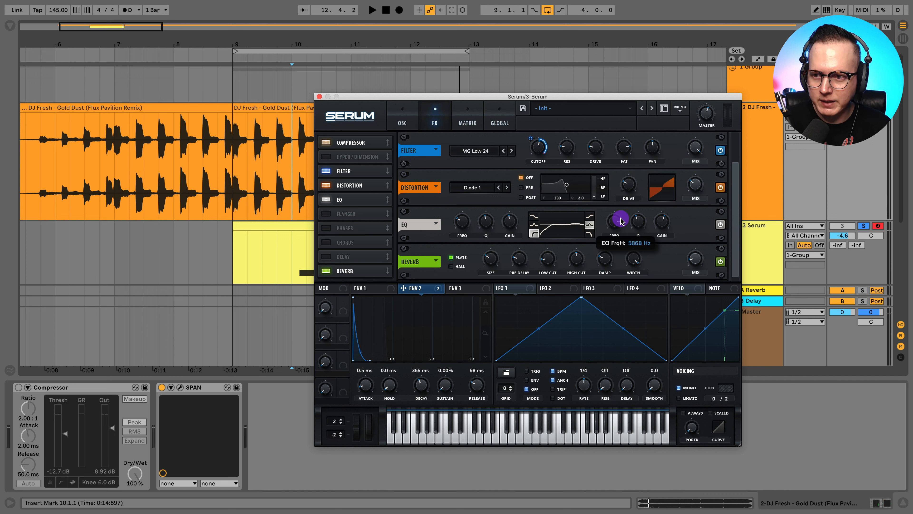
{"action": "key", "text": "space"}
{"action": "left_click", "coordinate": [869, 229]}
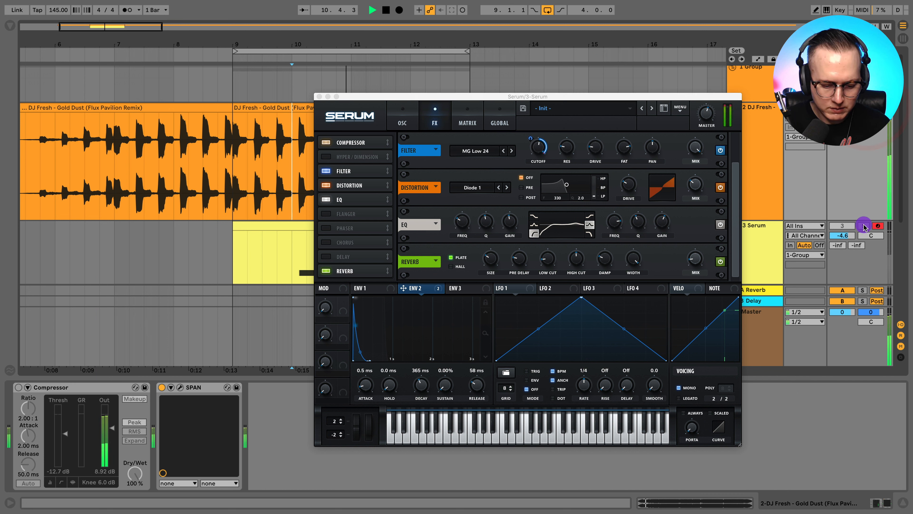
Try Diode 2 distortion with an adjusted drive, and return the distortion type to Diode 1
{"action": "left_click", "coordinate": [506, 187]}
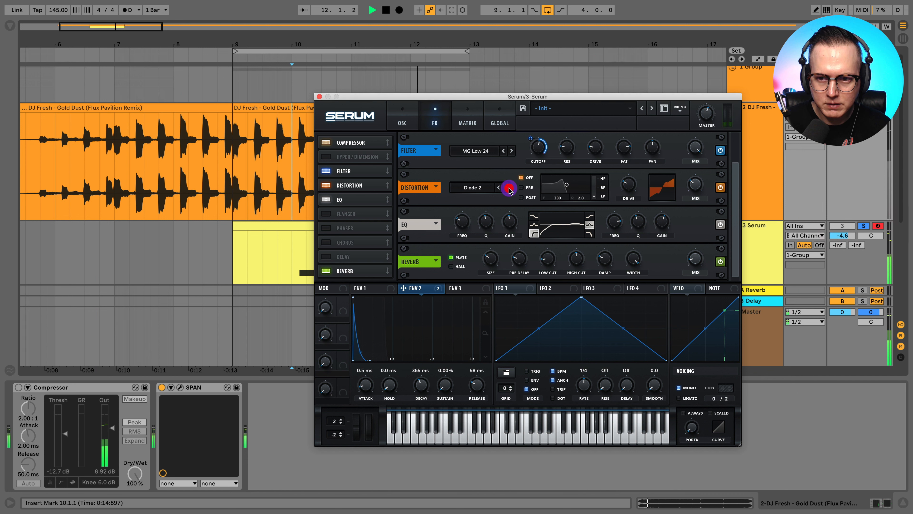
{"action": "left_click_drag", "start_coordinate": [623, 185], "coordinate": [629, 188]}
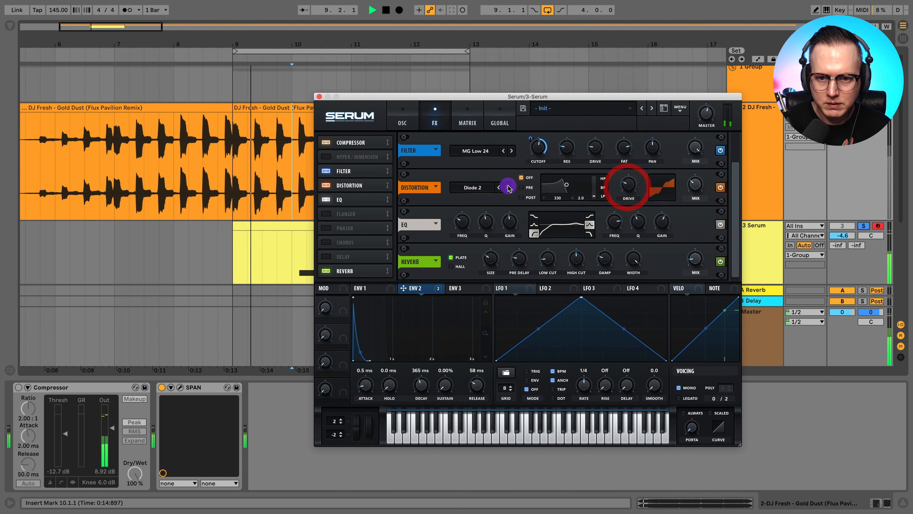
{"action": "left_click", "coordinate": [506, 188]}
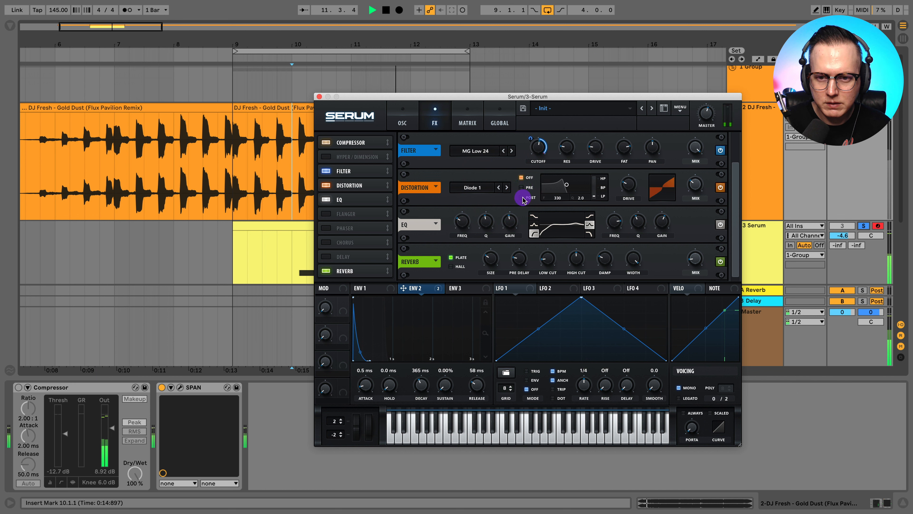
Try the distortion's pre filter at about 451 Hz with a 0.1 width, sweep its filter shape and compare with the reference
{"action": "left_click", "coordinate": [525, 187]}
{"action": "left_click_drag", "start_coordinate": [595, 196], "coordinate": [594, 122]}
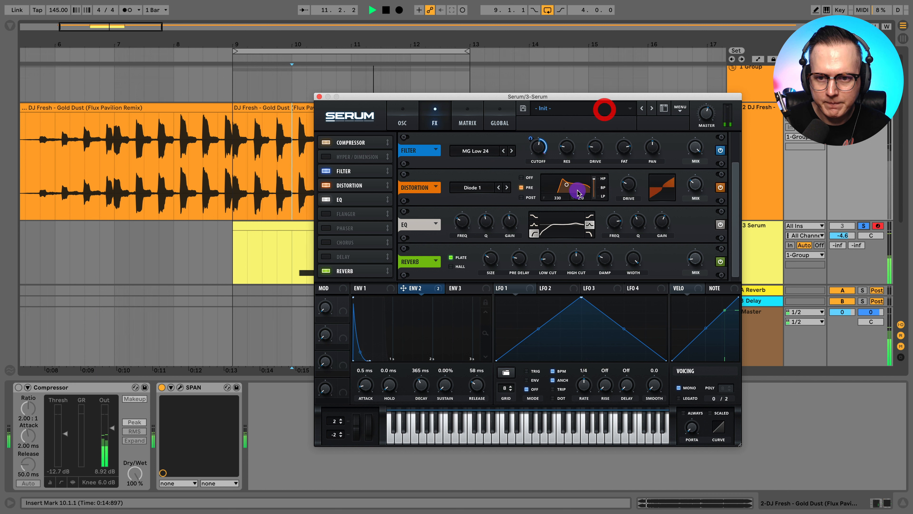
{"action": "left_click_drag", "start_coordinate": [577, 193], "coordinate": [567, 190]}
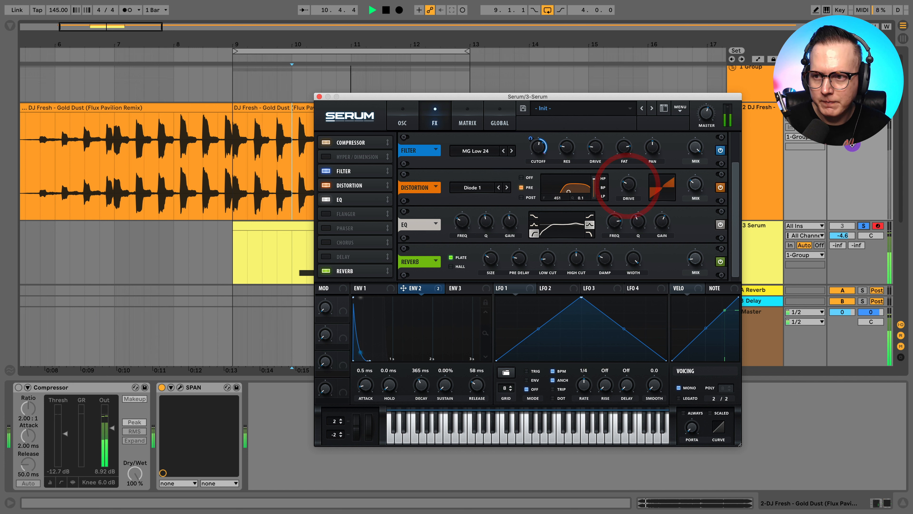
{"action": "left_click", "coordinate": [864, 225]}
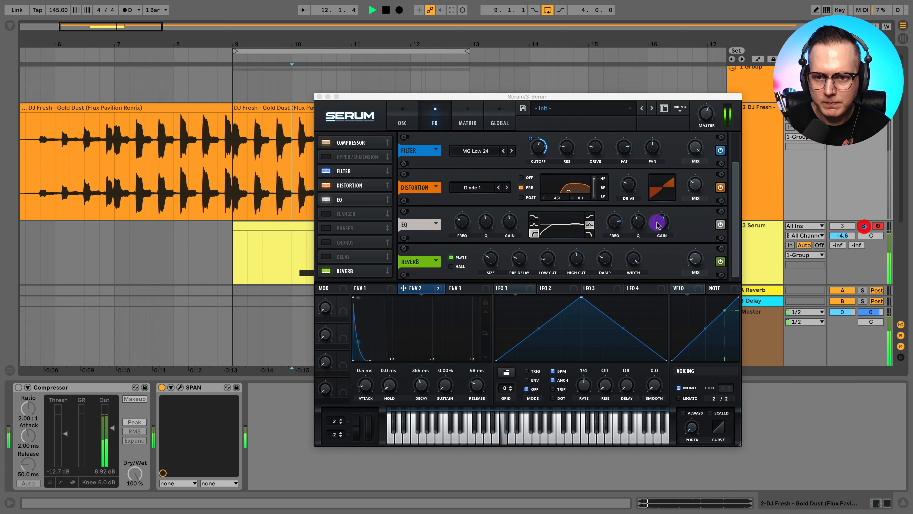
Sweep the distortion's pre filter from about 1330 Hz down to about 453 Hz while adjusting the drive and mix
{"action": "left_click_drag", "start_coordinate": [569, 192], "coordinate": [576, 194]}
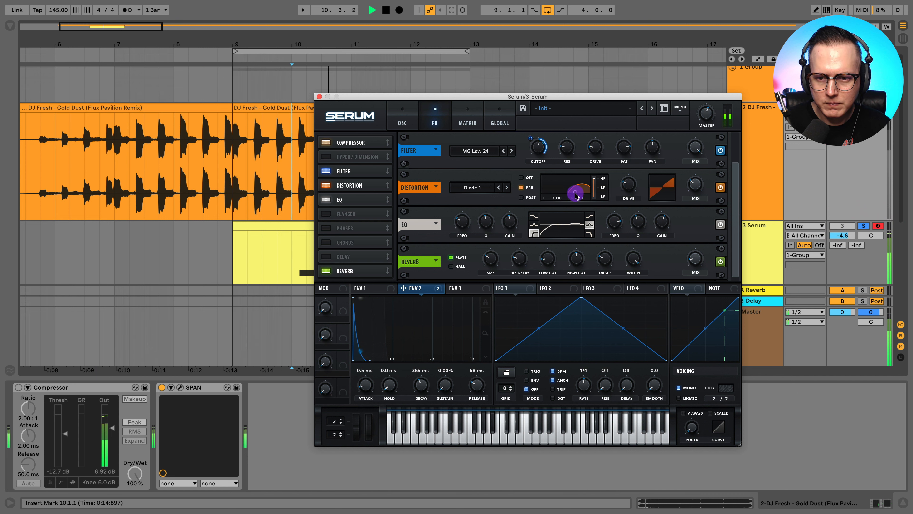
{"action": "left_click", "coordinate": [629, 182]}
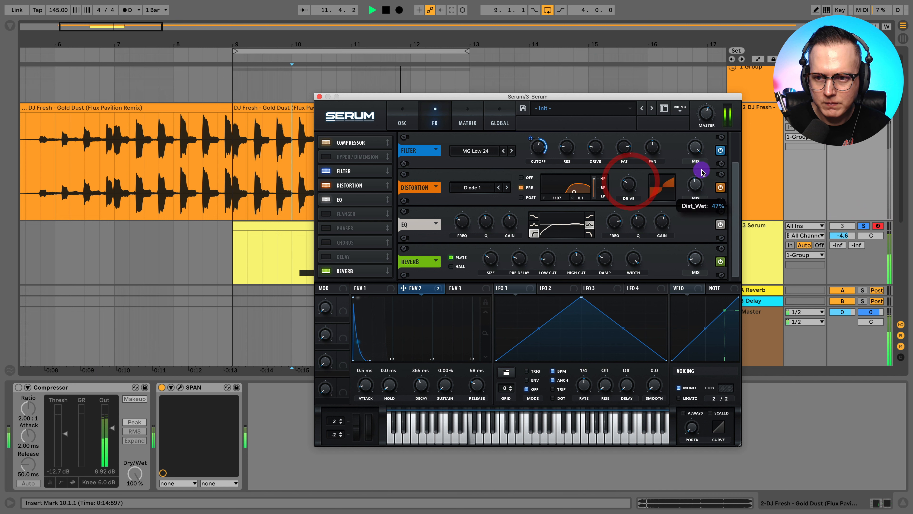
{"action": "left_click", "coordinate": [630, 187]}
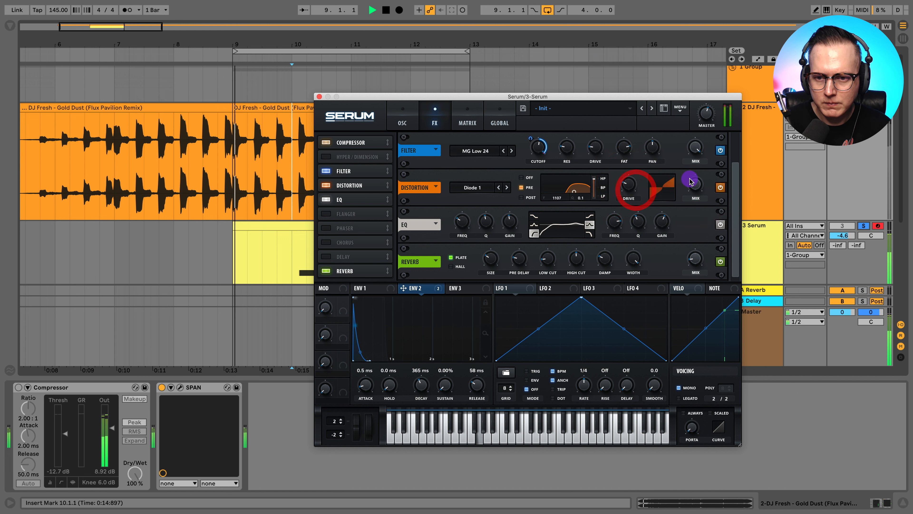
{"action": "left_click_drag", "start_coordinate": [575, 188], "coordinate": [570, 195]}
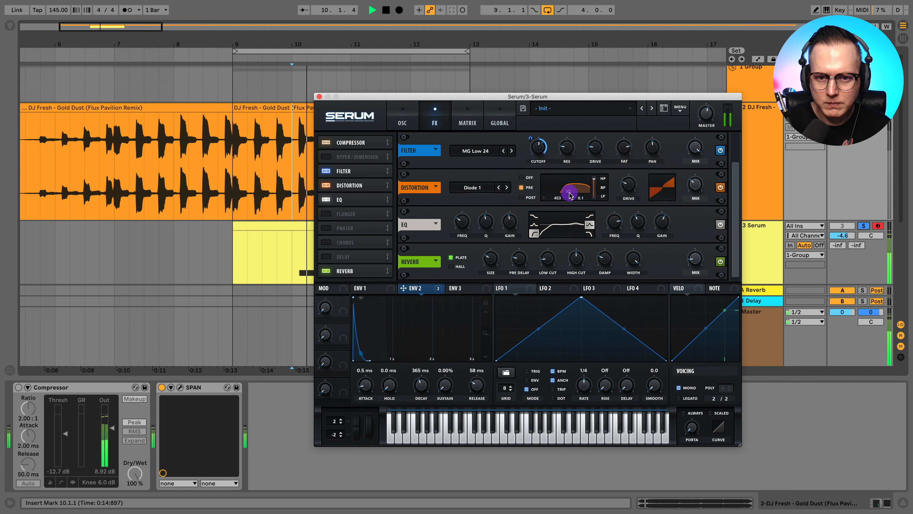
Audition Lin.Fold and Sin Fold distortion with adjusted drive and mix, and turn the distortion's filter off
{"action": "left_click", "coordinate": [507, 188]}
{"action": "left_click", "coordinate": [507, 188]}
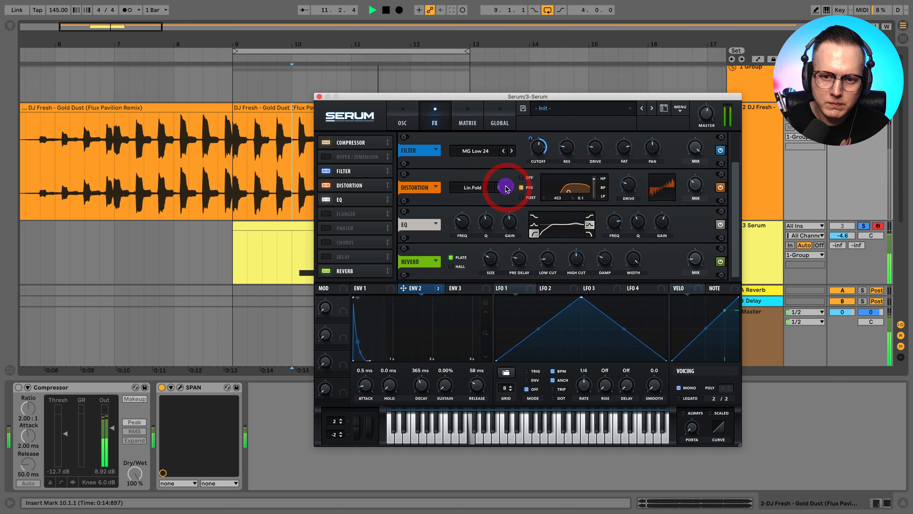
{"action": "left_click_drag", "start_coordinate": [634, 184], "coordinate": [695, 185]}
{"action": "left_click", "coordinate": [508, 187]}
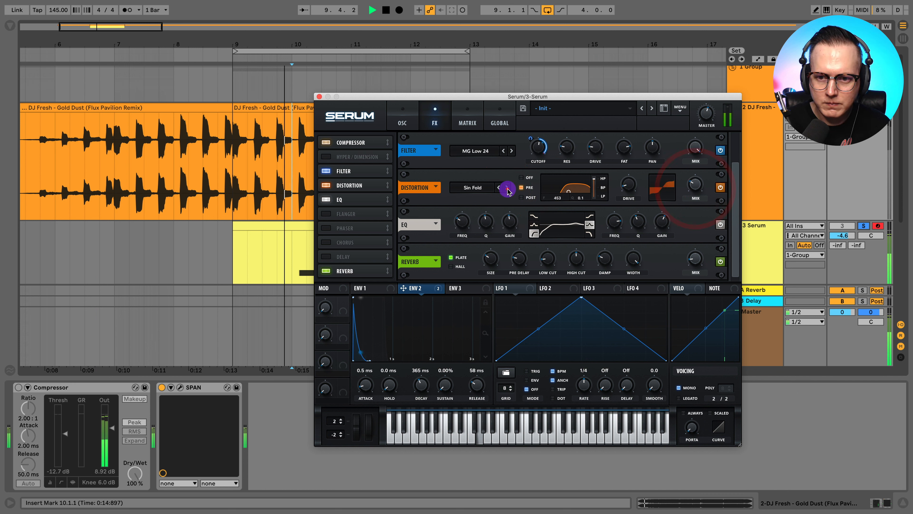
{"action": "left_click", "coordinate": [522, 177]}
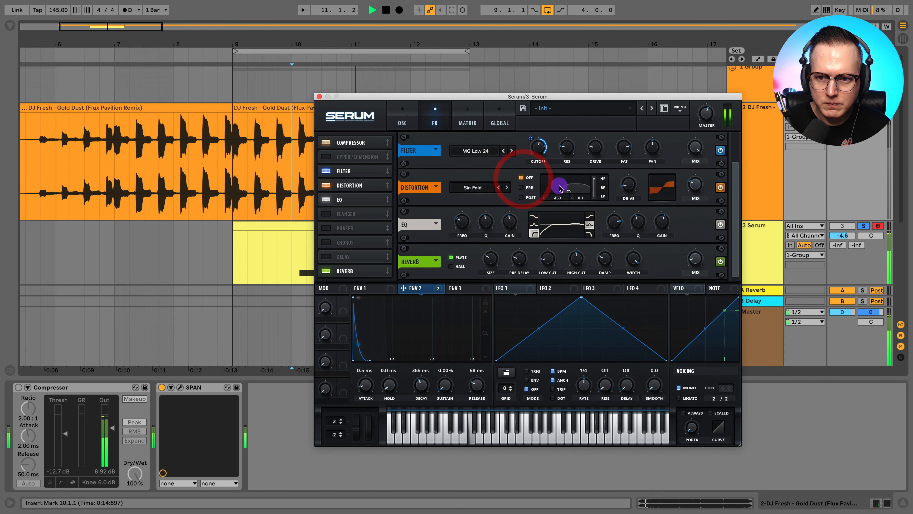
Switch the distortion type to Zero-Square and adjust its drive and mix, pausing and restarting playback
{"action": "left_click", "coordinate": [633, 186]}
{"action": "left_click_drag", "start_coordinate": [636, 172], "coordinate": [624, 195]}
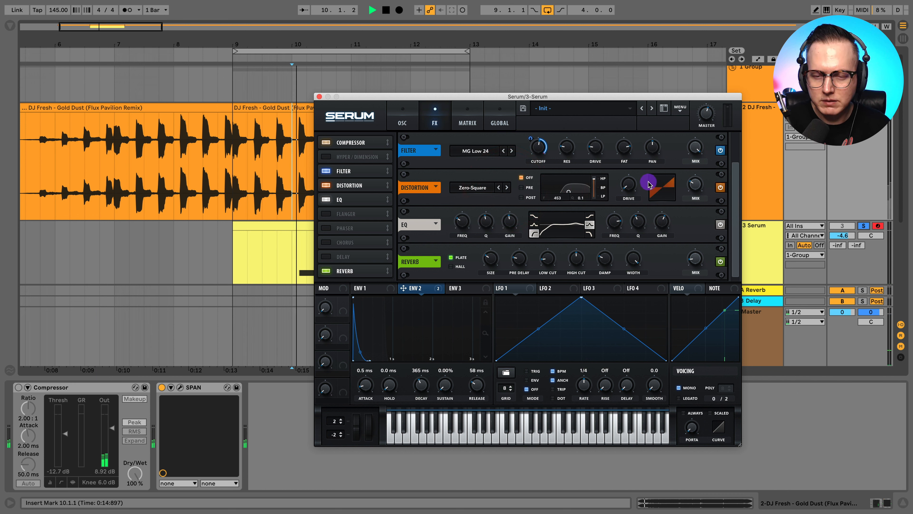
{"action": "mouse_move", "coordinate": [632, 183]}
{"action": "left_mouse_down"}
{"action": "mouse_move", "coordinate": [637, 168]}
{"action": "mouse_move", "coordinate": [628, 183]}
{"action": "left_mouse_up"}
{"action": "key", "text": "space"}
{"action": "mouse_move", "coordinate": [694, 184]}
{"action": "left_mouse_down"}
{"action": "mouse_move", "coordinate": [704, 170]}
{"action": "mouse_move", "coordinate": [697, 180]}
{"action": "left_mouse_up"}
{"action": "key", "text": "space"}
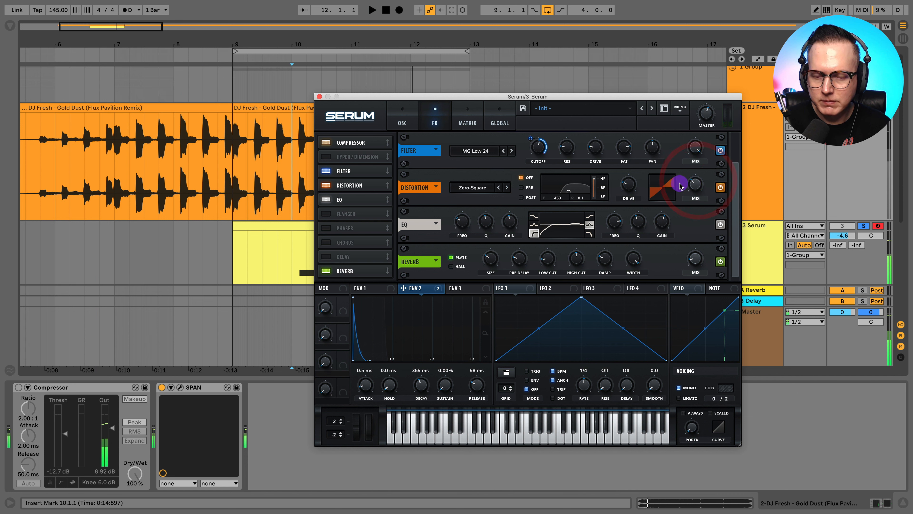
{"action": "left_click", "coordinate": [693, 189]}
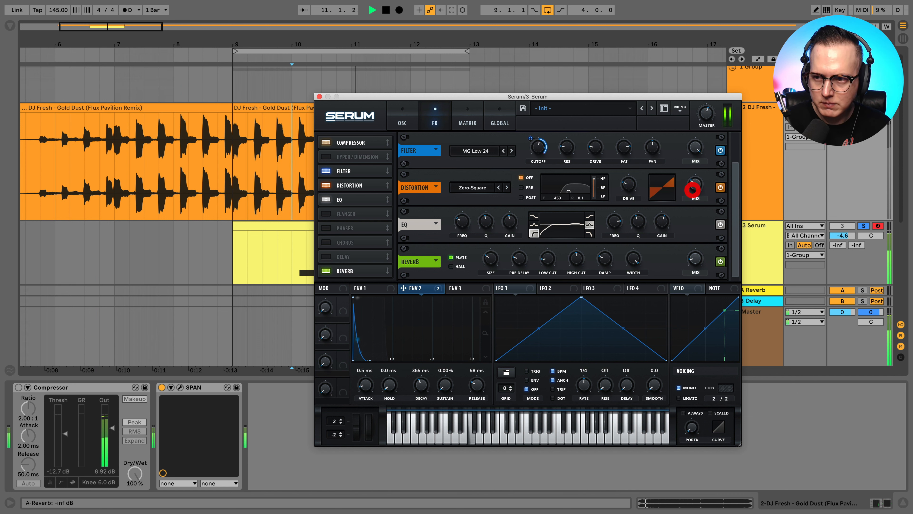
Fine-tune the Zero-Square distortion's drive and its mix around 34% while comparing the Serum track with the reference
{"action": "left_click", "coordinate": [864, 225]}
{"action": "left_click", "coordinate": [696, 184]}
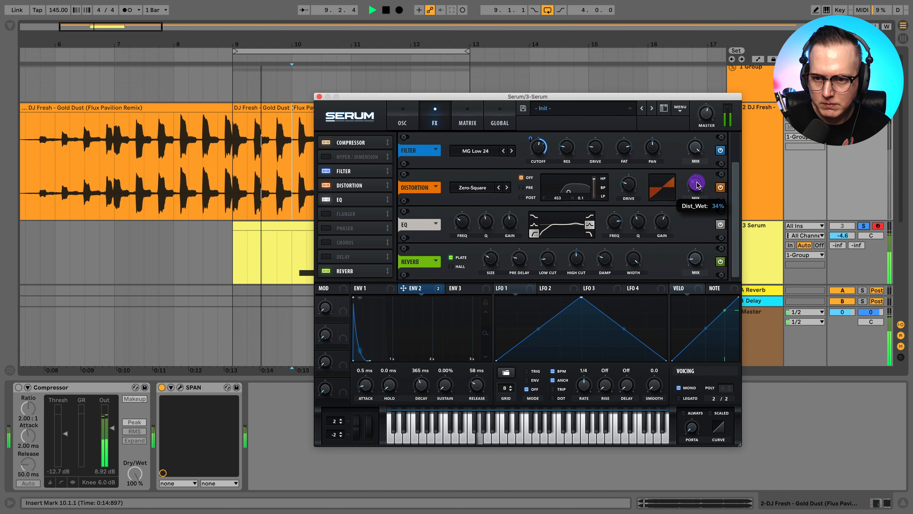
{"action": "left_click", "coordinate": [628, 185]}
{"action": "left_click", "coordinate": [693, 184]}
{"action": "left_click", "coordinate": [694, 185]}
{"action": "left_click", "coordinate": [504, 187]}
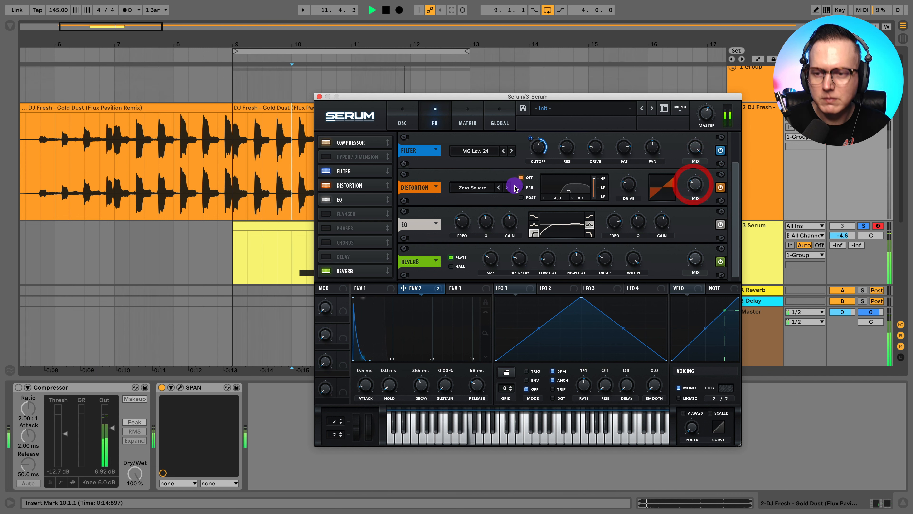
{"action": "left_click", "coordinate": [835, 194]}
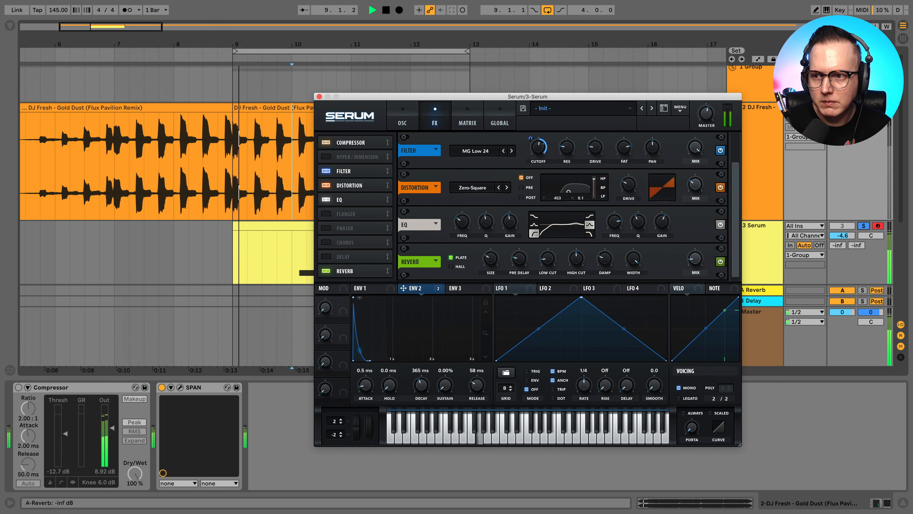
{"action": "left_click", "coordinate": [871, 202]}
{"action": "left_click", "coordinate": [863, 226]}
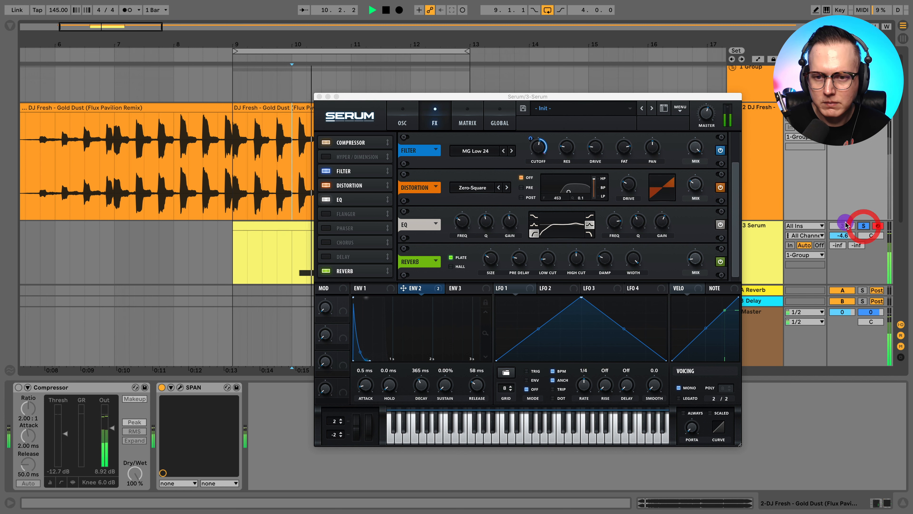
Check the oscillators, adjust the FX filter's cutoff, shorten Env 2's decay to 268 ms and compare with the reference
{"action": "left_click", "coordinate": [402, 123]}
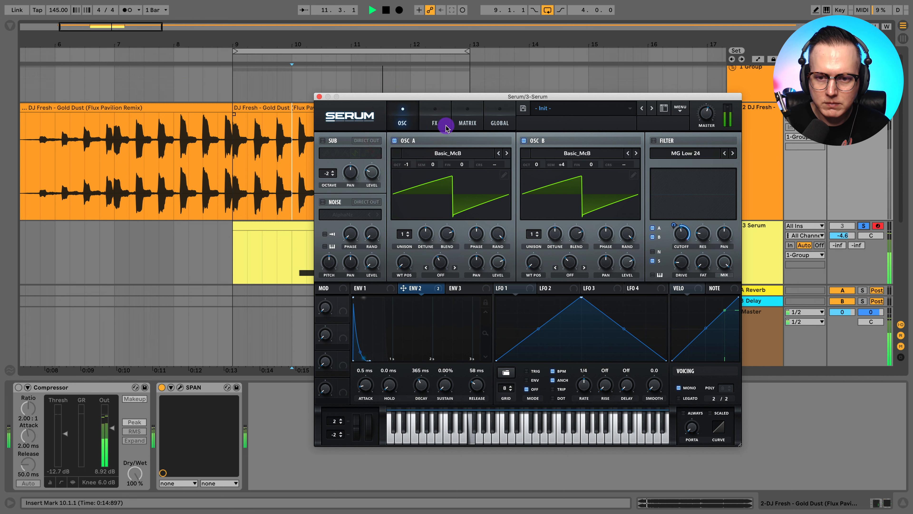
{"action": "left_click", "coordinate": [435, 122]}
{"action": "left_click_drag", "start_coordinate": [536, 151], "coordinate": [540, 158]}
{"action": "left_click", "coordinate": [423, 386]}
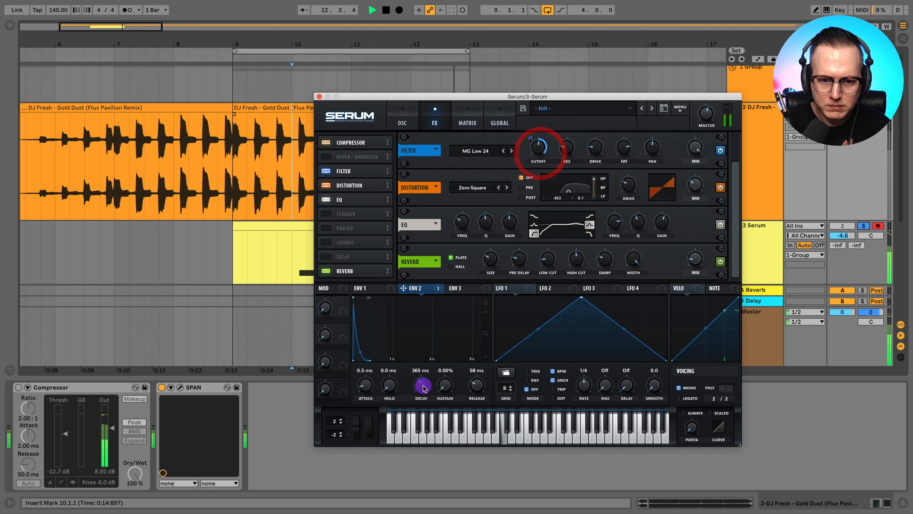
{"action": "scroll", "coordinate": [422, 386], "scroll_direction": "up", "scroll_amount": 2}
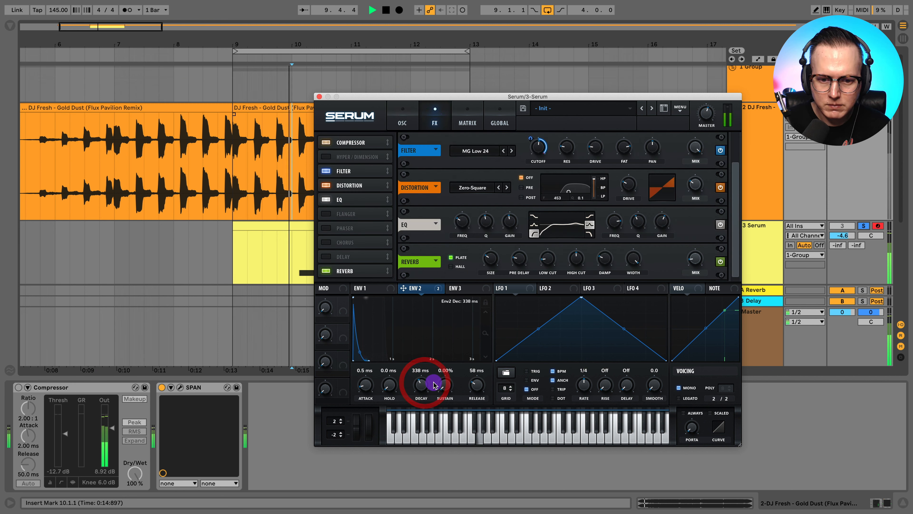
{"action": "left_click", "coordinate": [876, 218]}
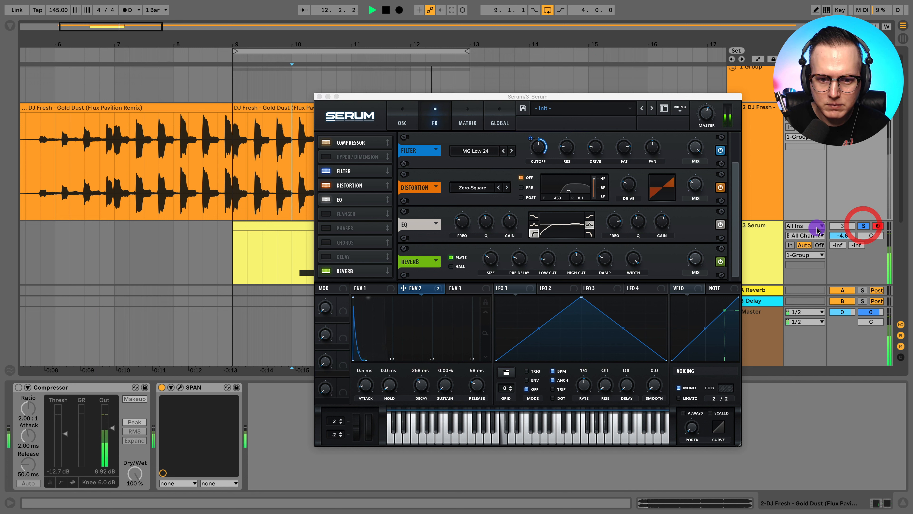
Try Env 2 with a 65 ms hold, return the hold to 0.0 ms with a 426 ms decay, and compare with the reference
{"action": "left_click_drag", "start_coordinate": [420, 385], "coordinate": [392, 376]}
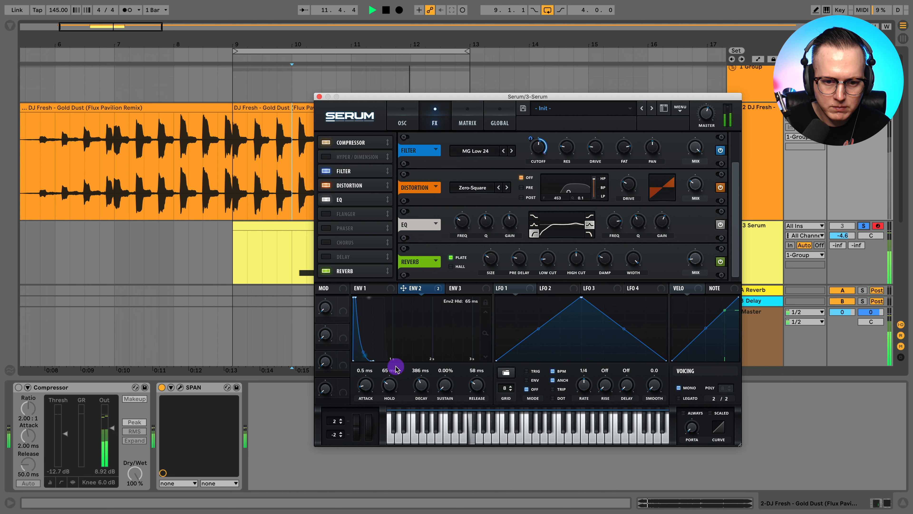
{"action": "left_click_drag", "start_coordinate": [395, 372], "coordinate": [429, 387]}
{"action": "left_click", "coordinate": [395, 449]}
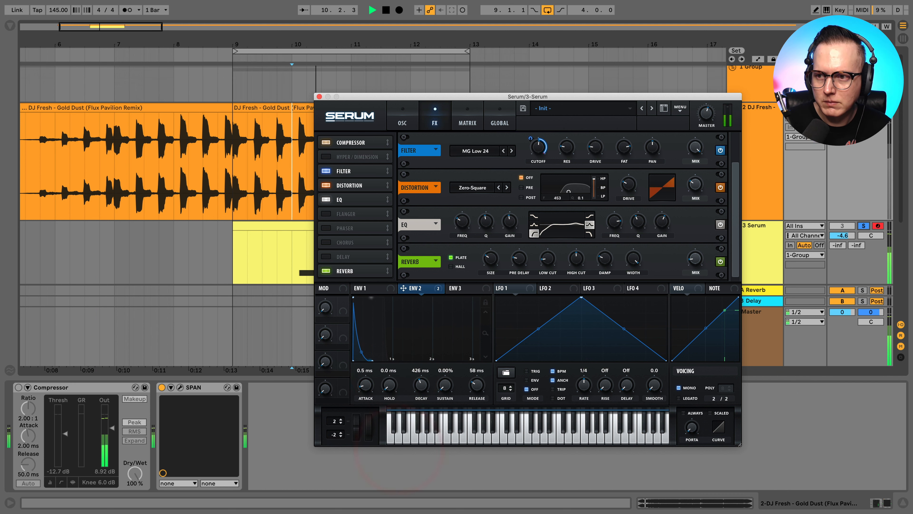
{"action": "left_click", "coordinate": [863, 227]}
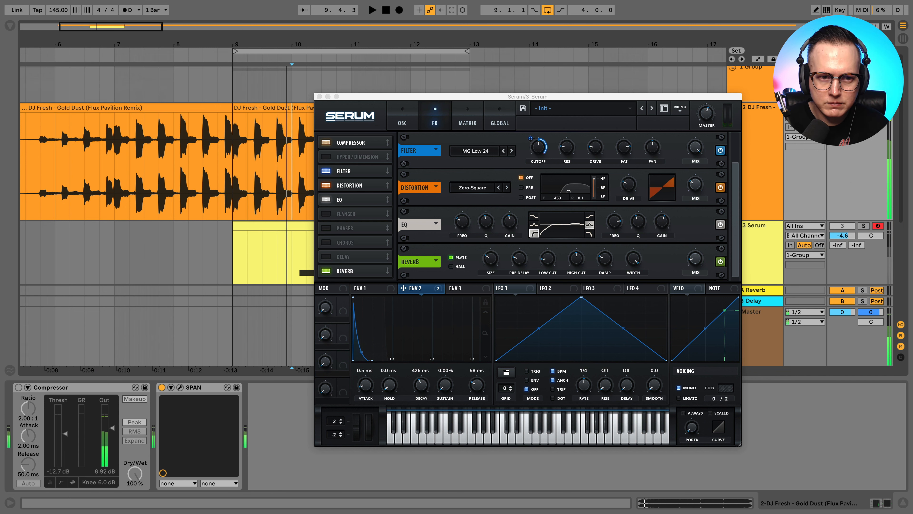
Examine the reference waveform at bar 9, marking the first hit's loud portion and its tail from 9.1.2 to 9.2.1
{"action": "scroll", "coordinate": [240, 43], "scroll_direction": "up", "scroll_amount": 5}
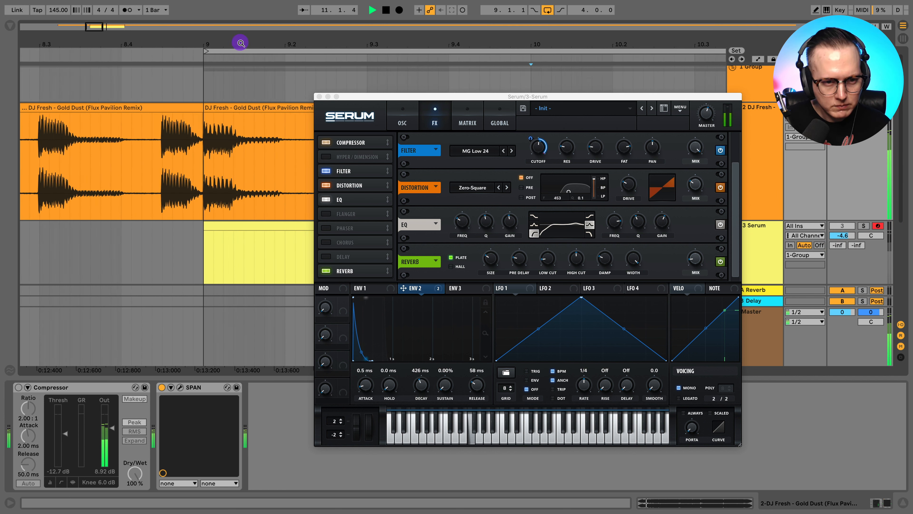
{"action": "left_click_drag", "start_coordinate": [240, 43], "coordinate": [236, 86]}
{"action": "left_click", "coordinate": [205, 141]}
{"action": "key", "text": "space"}
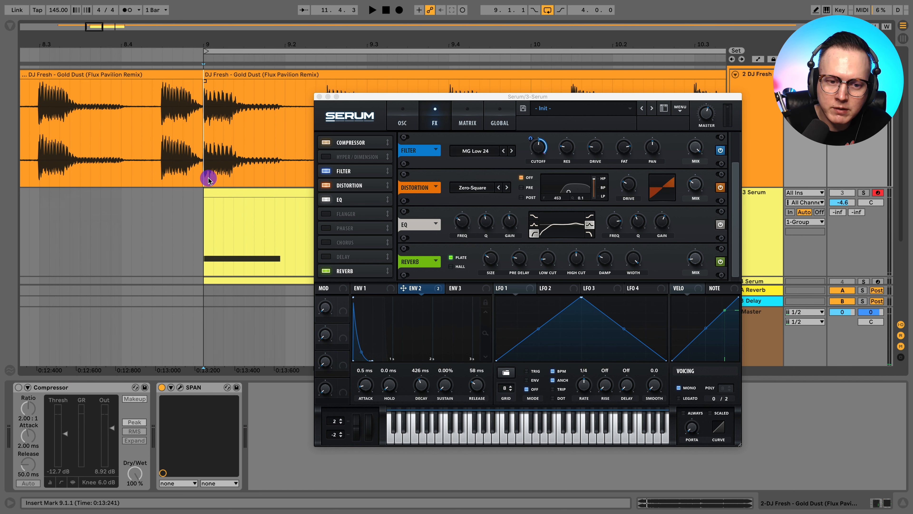
{"action": "left_click_drag", "start_coordinate": [205, 146], "coordinate": [232, 142]}
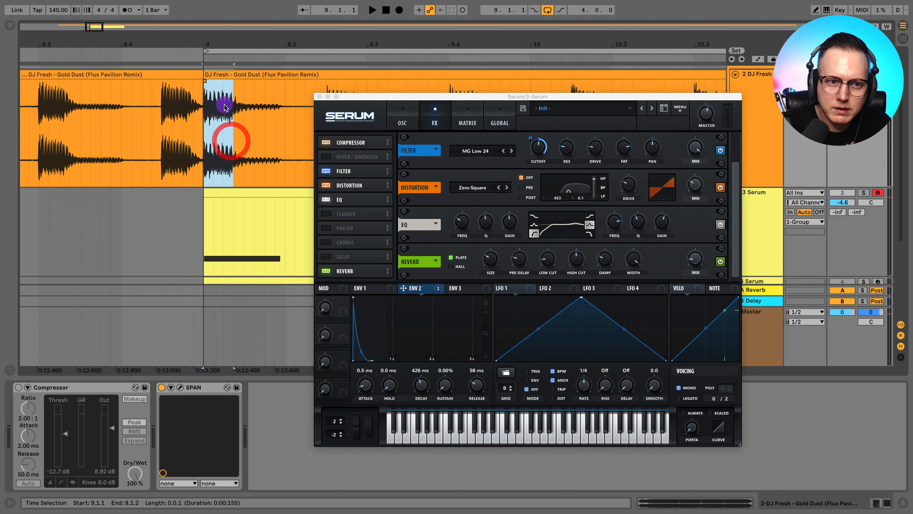
{"action": "left_click_drag", "start_coordinate": [232, 120], "coordinate": [286, 116]}
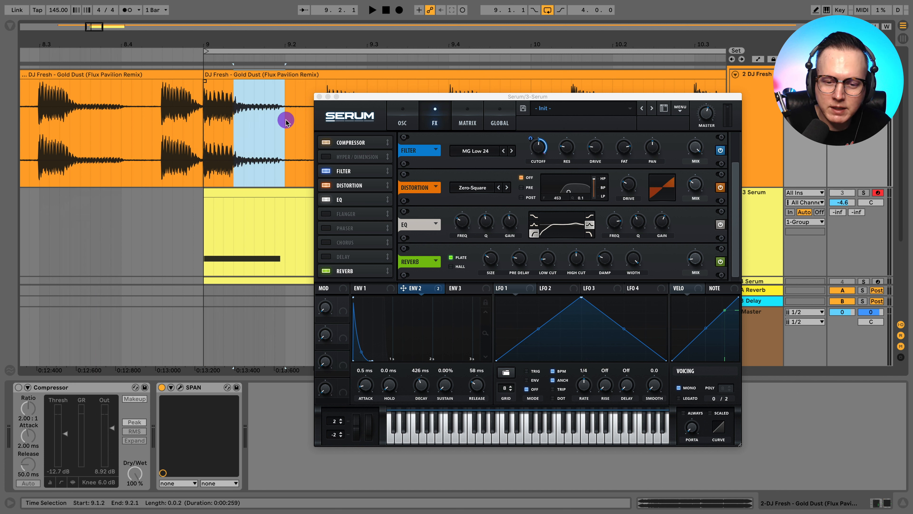
Raise Env 2's hold to 136 ms, enlarge the envelope display and start playback
{"action": "left_click", "coordinate": [392, 387]}
{"action": "left_click_drag", "start_coordinate": [392, 382], "coordinate": [394, 372]}
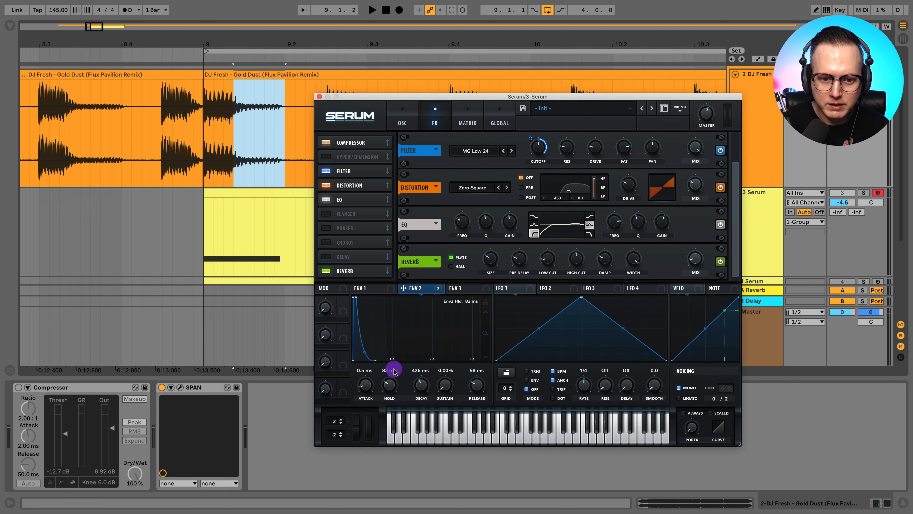
{"action": "left_click", "coordinate": [482, 365]}
{"action": "key", "text": "space"}
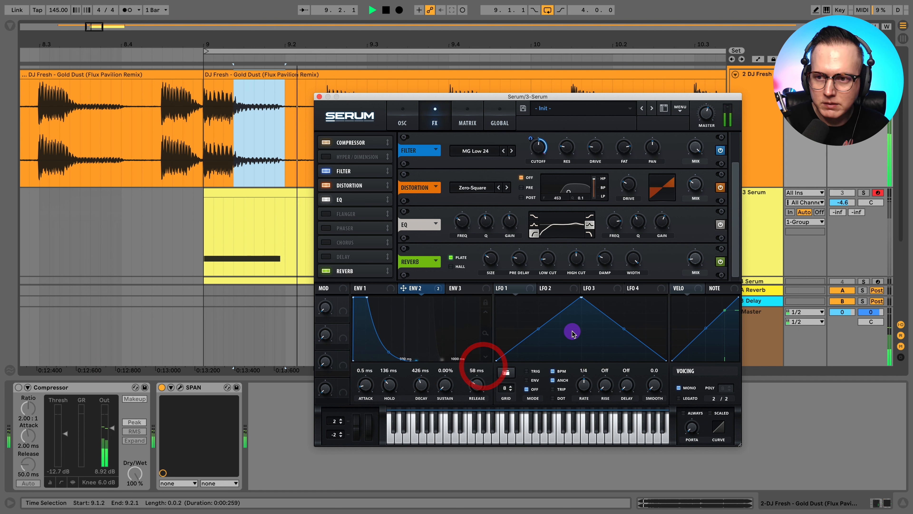
Solo the Serum track from bar 9 and set Env 2's decay to 265 ms and hold to 48 ms
{"action": "left_click", "coordinate": [199, 222]}
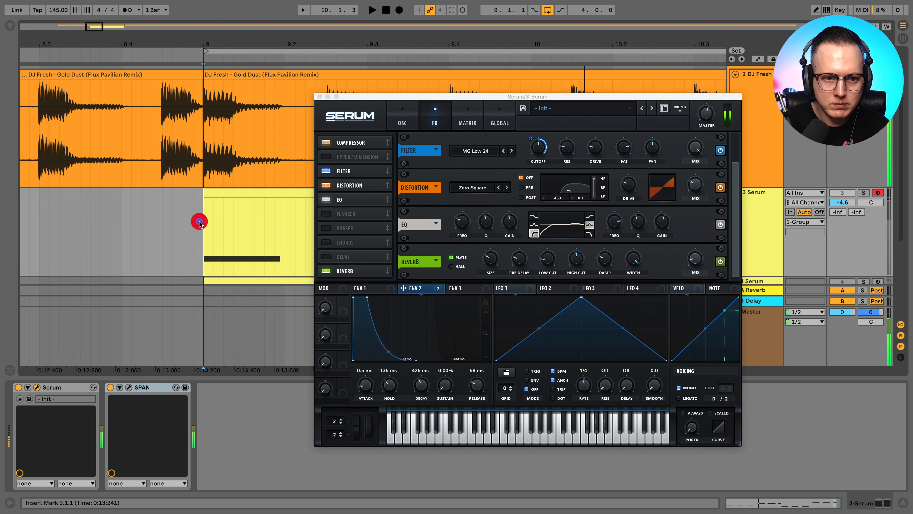
{"action": "left_click", "coordinate": [864, 192]}
{"action": "left_click_drag", "start_coordinate": [420, 383], "coordinate": [390, 387]}
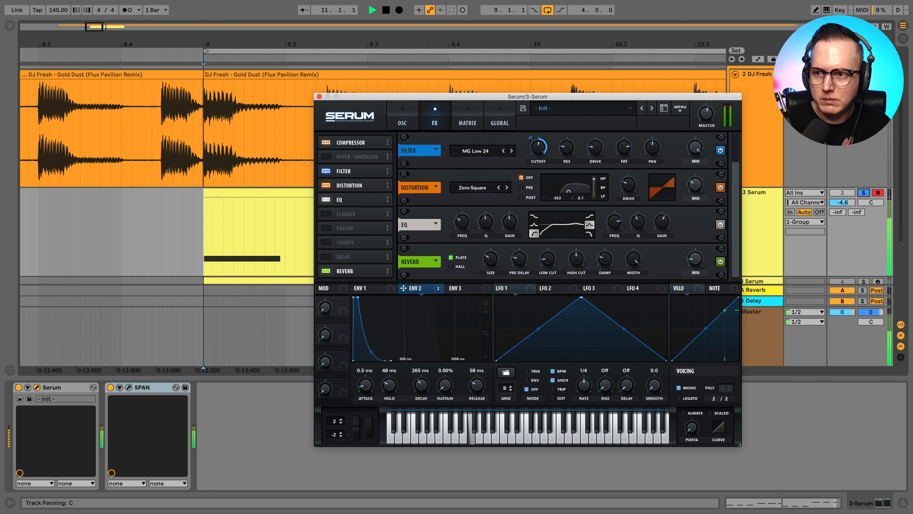
Compare Serum with the reference and adjust the EQ effect's high-band frequency and gain, setting the gain to about 2.9 dB
{"action": "left_click", "coordinate": [864, 192]}
{"action": "left_click", "coordinate": [862, 193]}
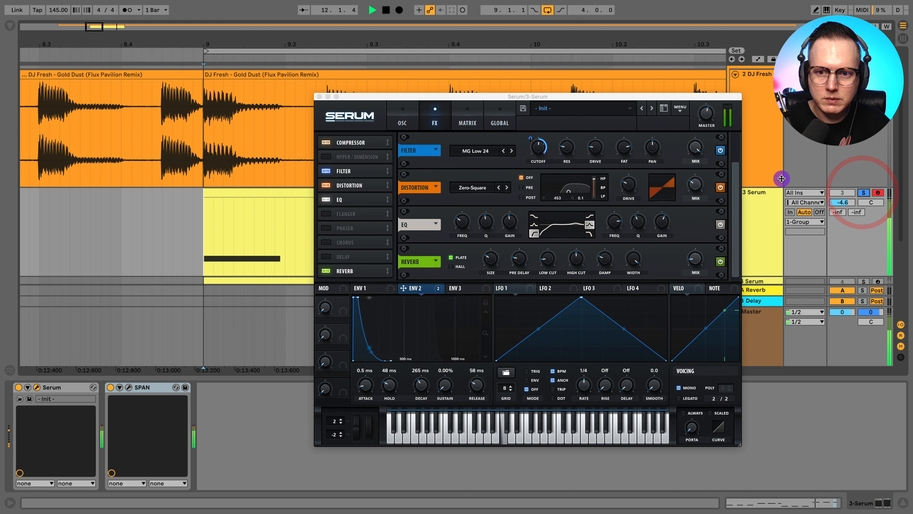
{"action": "left_click", "coordinate": [614, 221]}
{"action": "left_click_drag", "start_coordinate": [614, 221], "coordinate": [616, 221]}
{"action": "left_click", "coordinate": [660, 223]}
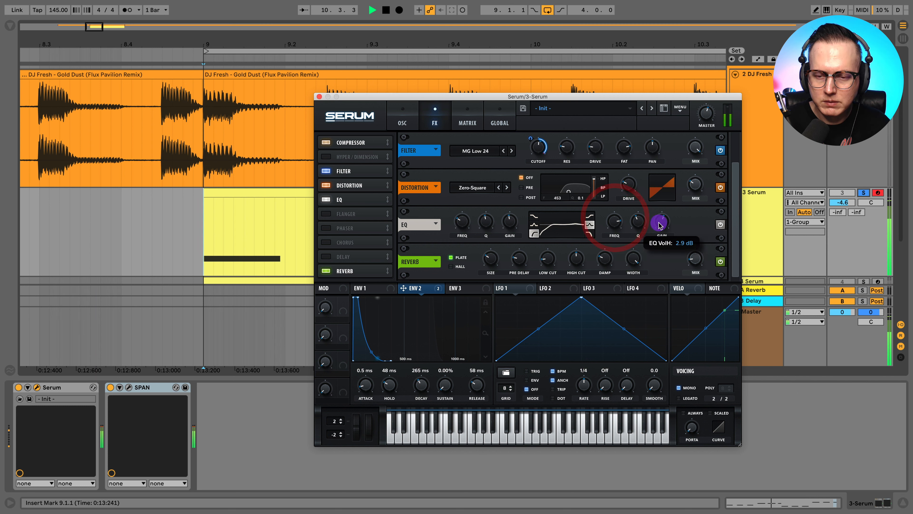
Adjust Env 2's modulation of the FX filter cutoff to about 94, comparing the result with the reference
{"action": "left_click", "coordinate": [530, 140]}
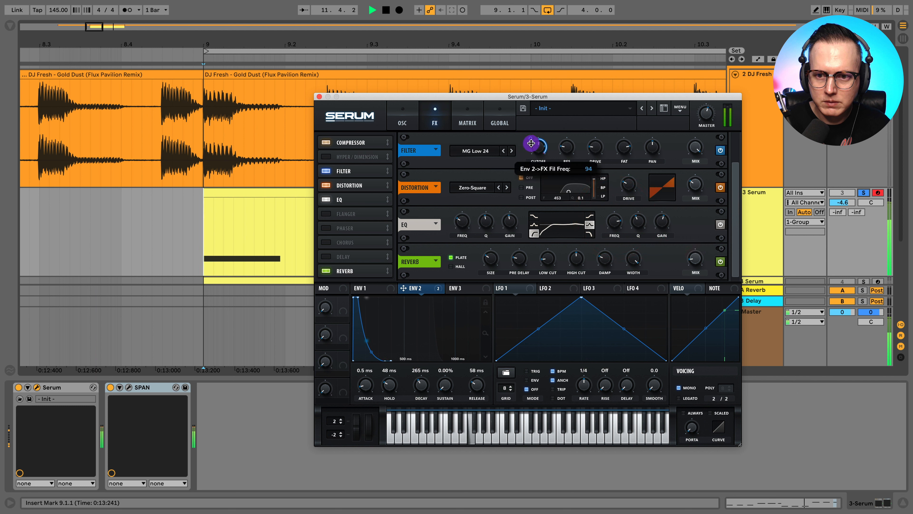
{"action": "left_click_drag", "start_coordinate": [531, 144], "coordinate": [531, 143]}
{"action": "left_click", "coordinate": [864, 193]}
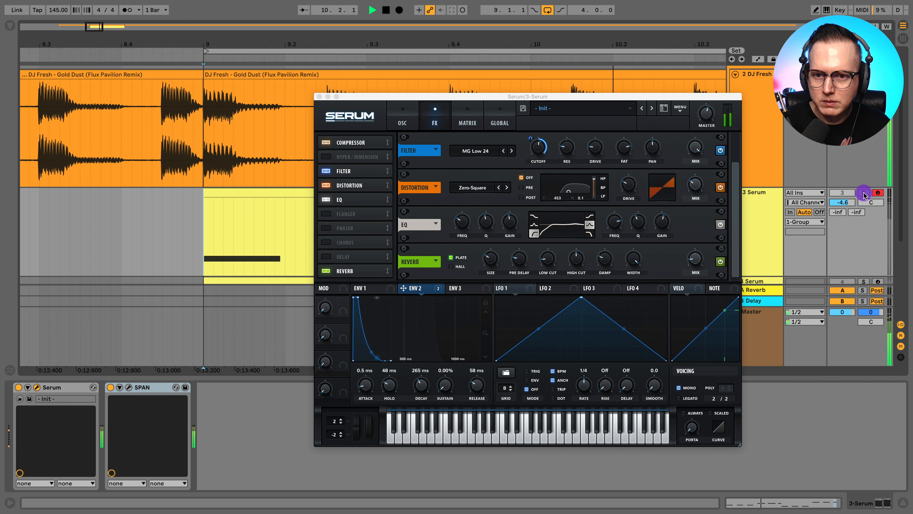
{"action": "left_click_drag", "start_coordinate": [530, 139], "coordinate": [569, 150]}
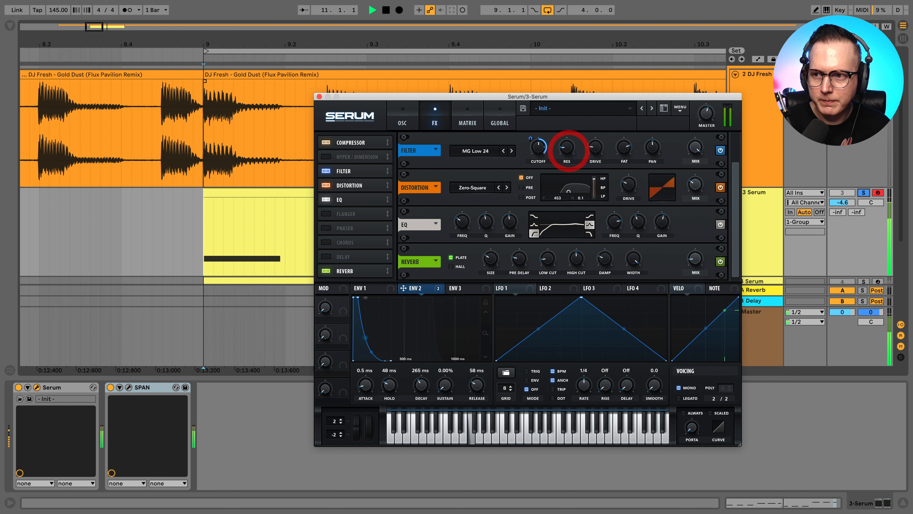
{"action": "left_click", "coordinate": [864, 193]}
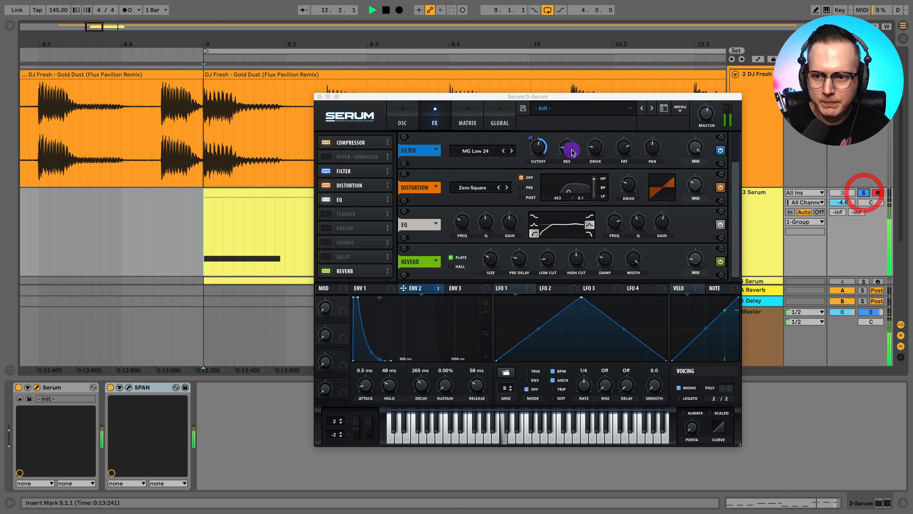
Fine-tune the reverb's high cut while alternating between the soloed Serum track and the reference
{"action": "left_click", "coordinate": [730, 265]}
{"action": "left_click_drag", "start_coordinate": [576, 261], "coordinate": [575, 268]}
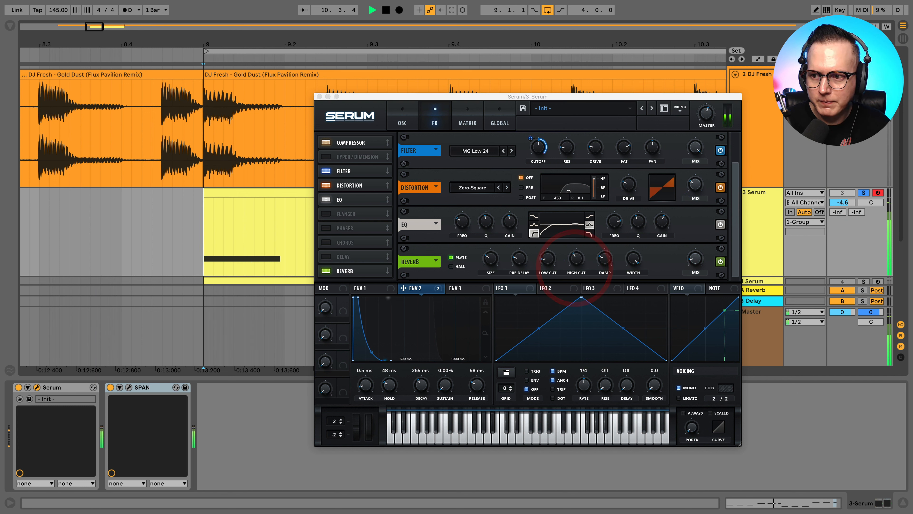
{"action": "left_click", "coordinate": [865, 193]}
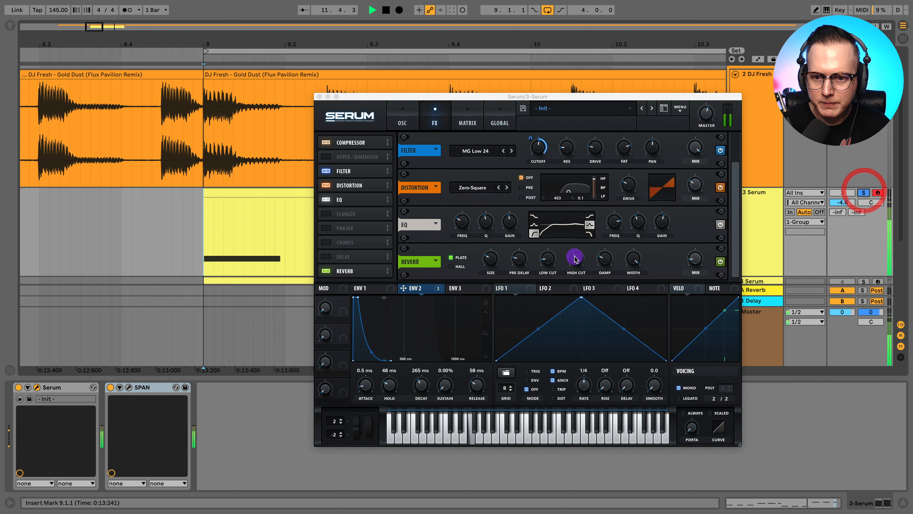
{"action": "left_click", "coordinate": [584, 252]}
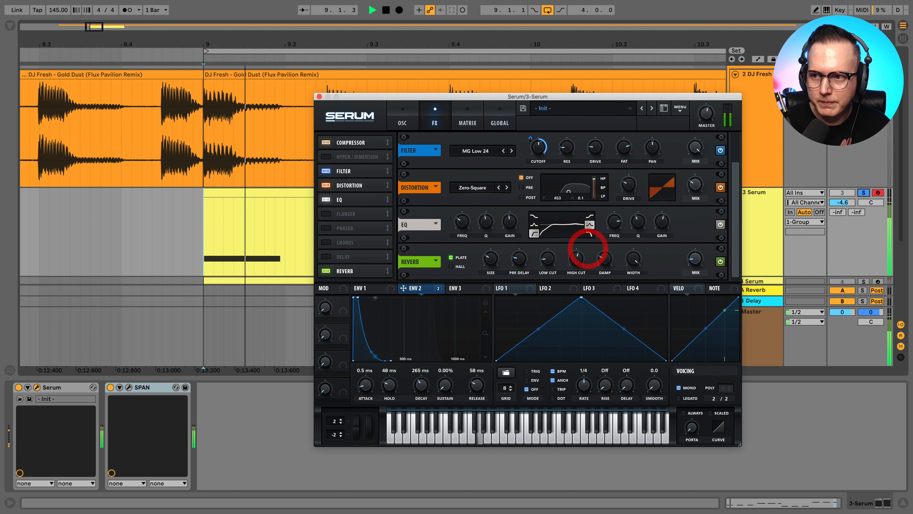
{"action": "left_click", "coordinate": [865, 193]}
{"action": "left_click", "coordinate": [865, 193]}
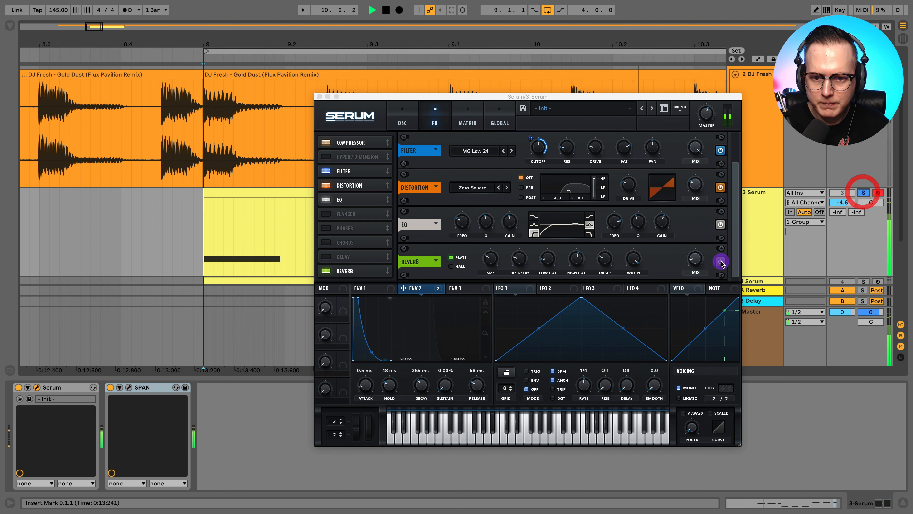
{"action": "left_click", "coordinate": [580, 260]}
{"action": "left_click", "coordinate": [579, 260]}
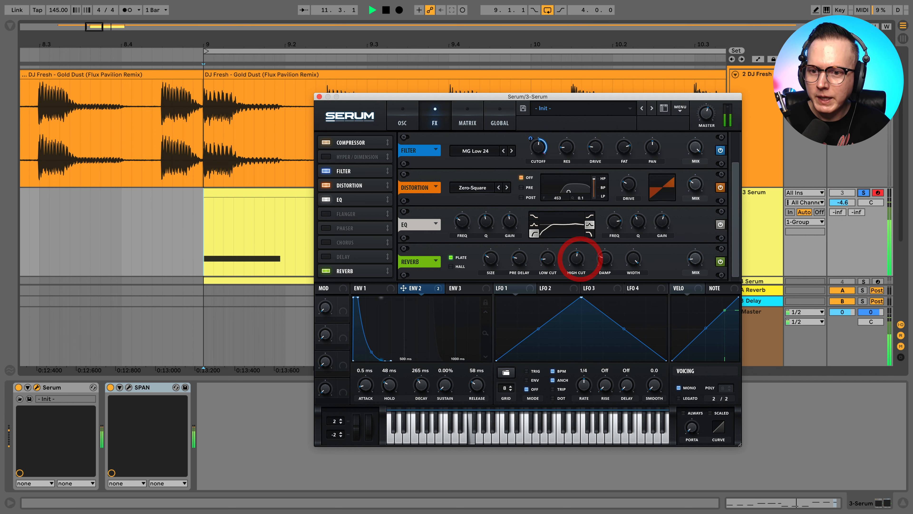
{"action": "left_click", "coordinate": [864, 193]}
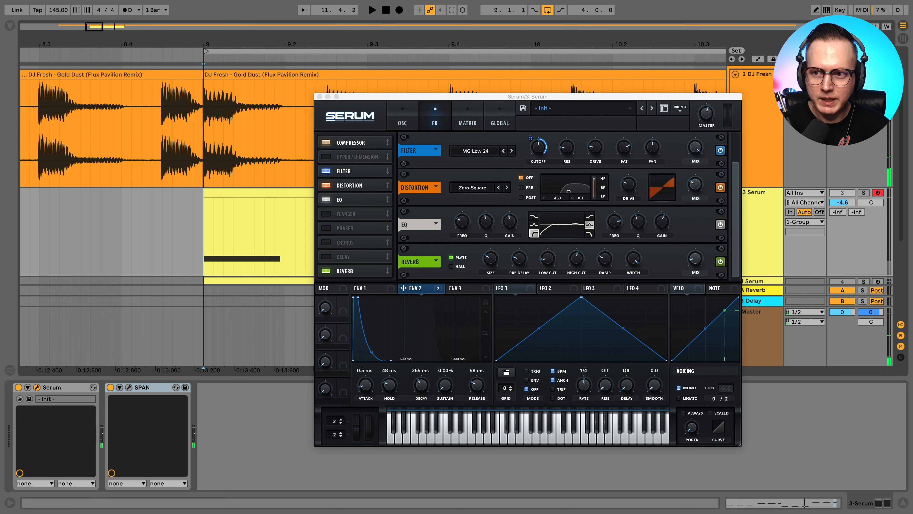
Close the Serum window and lower the low-cut frequency of the group's EQ Eight to 1.63 kHz
{"action": "left_click", "coordinate": [760, 85]}
{"action": "left_click", "coordinate": [319, 96]}
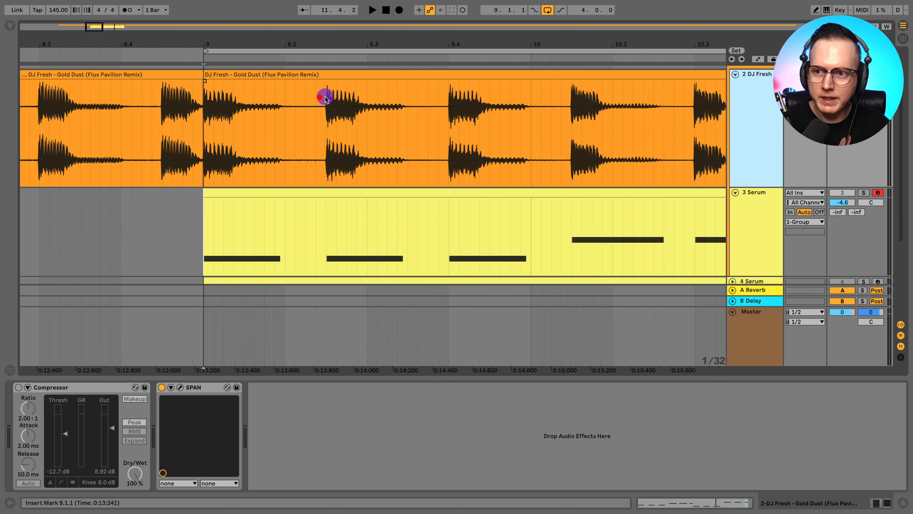
{"action": "scroll", "coordinate": [782, 123], "scroll_direction": "up", "scroll_amount": 2}
{"action": "left_click", "coordinate": [752, 72]}
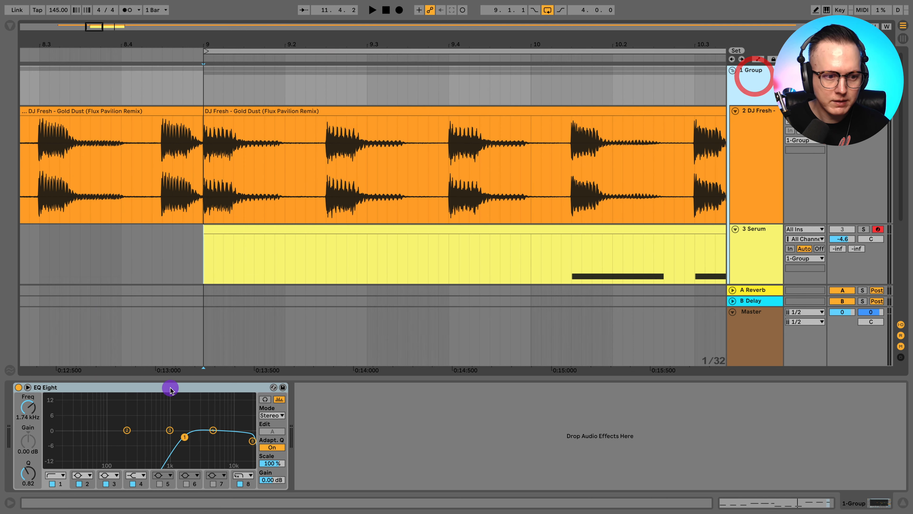
{"action": "left_click", "coordinate": [64, 386]}
{"action": "left_click_drag", "start_coordinate": [187, 437], "coordinate": [184, 438]}
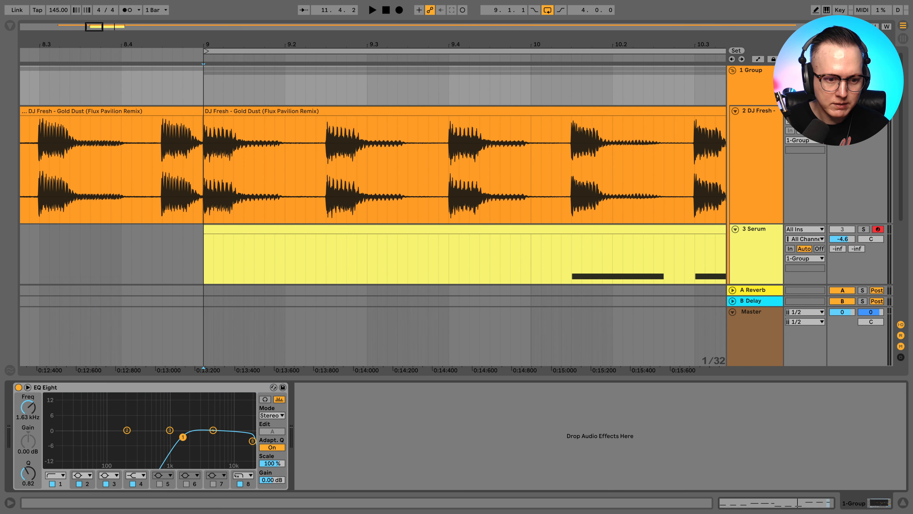
Select the Serum track again, start playback and reopen its Serum plugin window clear of the track controls
{"action": "left_click", "coordinate": [752, 133]}
{"action": "scroll", "coordinate": [752, 133], "scroll_direction": "down", "scroll_amount": 3}
{"action": "left_click", "coordinate": [749, 204]}
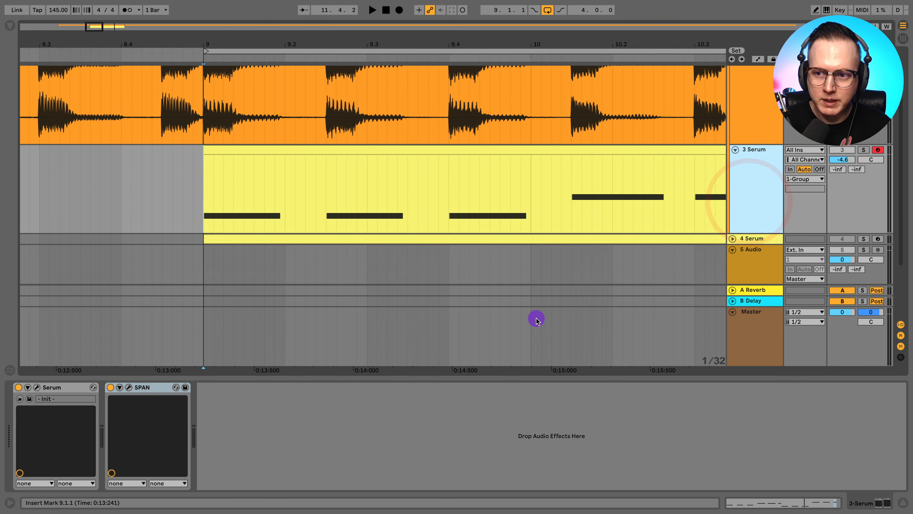
{"action": "scroll", "coordinate": [604, 210], "scroll_direction": "up", "scroll_amount": 1}
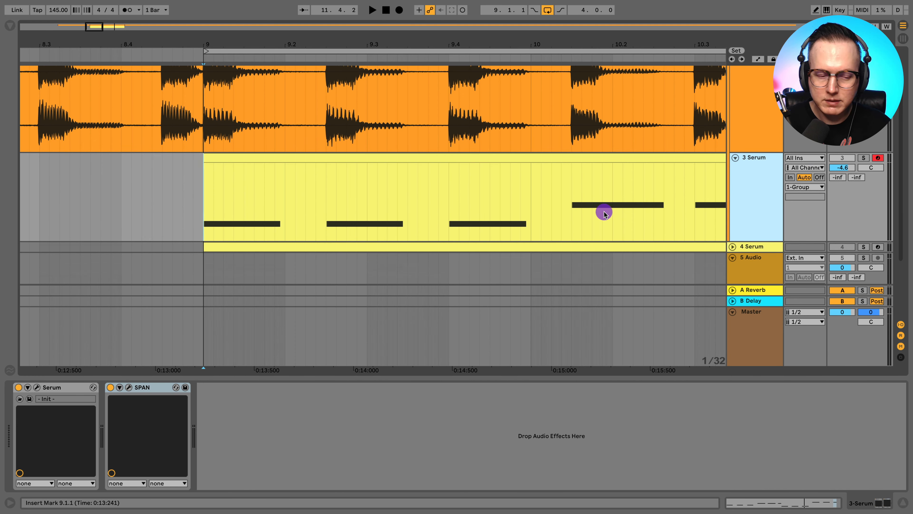
{"action": "key", "text": "space"}
{"action": "left_click", "coordinate": [37, 388]}
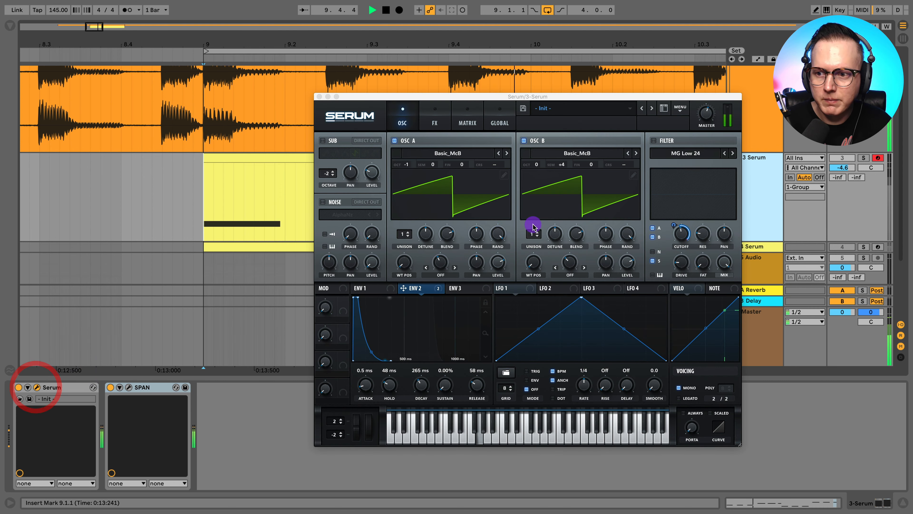
{"action": "left_click_drag", "start_coordinate": [653, 96], "coordinate": [599, 95]}
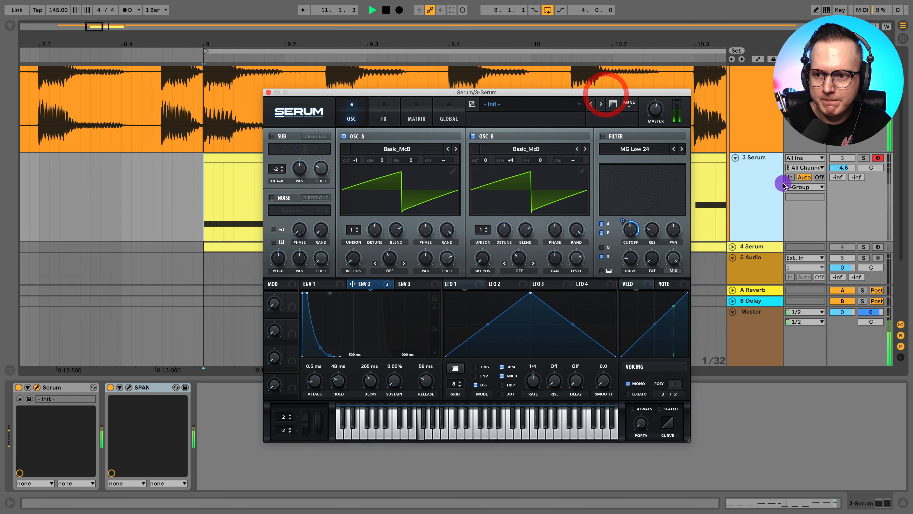
Compare the soloed Serum track with the reference through the adjusted group EQ
{"action": "scroll", "coordinate": [771, 179], "scroll_direction": "up", "scroll_amount": 3}
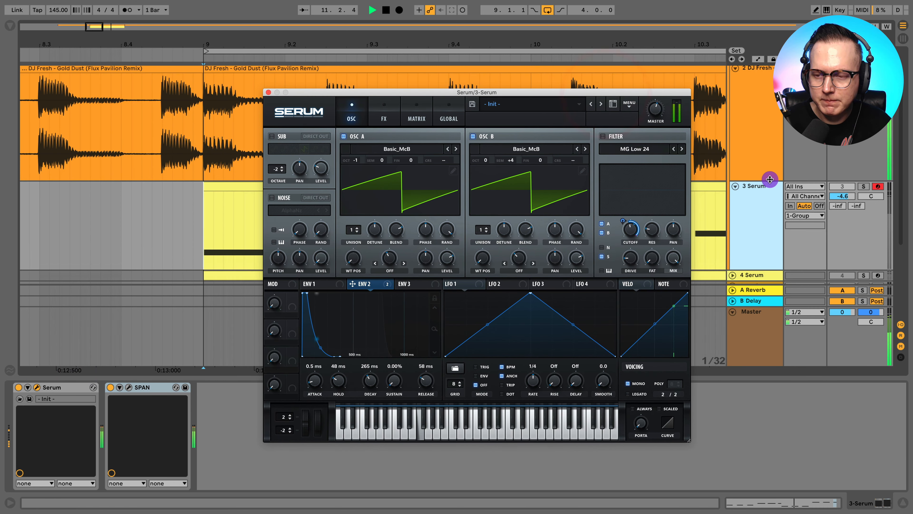
{"action": "left_click", "coordinate": [864, 187]}
{"action": "left_click", "coordinate": [755, 122]}
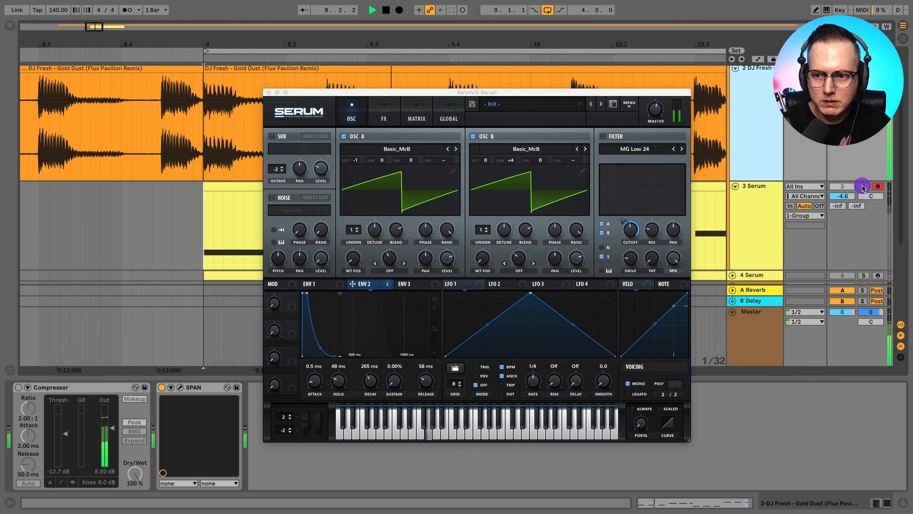
{"action": "left_click", "coordinate": [757, 200]}
Adjust the drive of Serum's Zero-Square distortion and compare it with the reference
{"action": "left_click", "coordinate": [384, 116]}
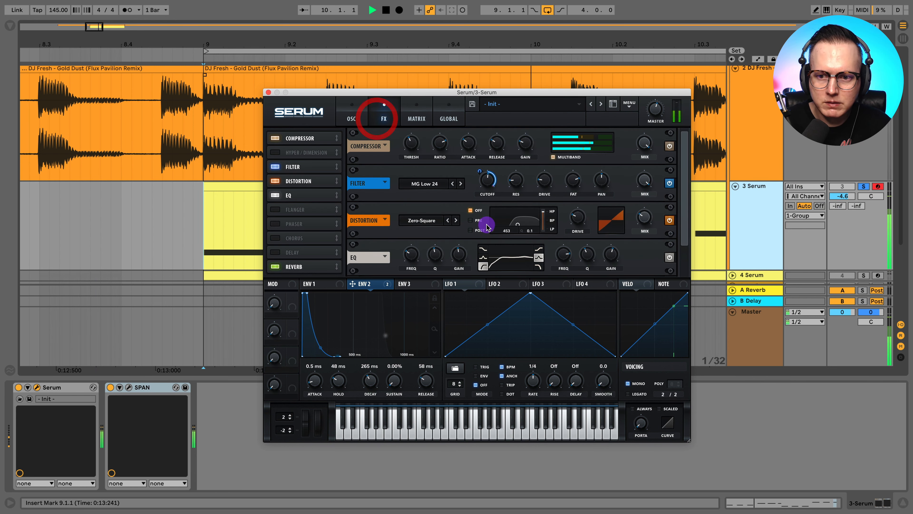
{"action": "left_click_drag", "start_coordinate": [685, 200], "coordinate": [684, 206]}
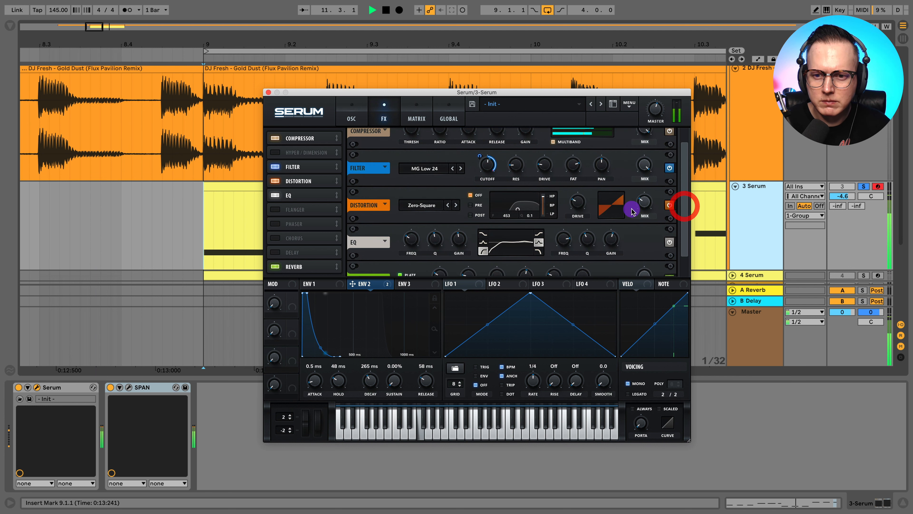
{"action": "left_click", "coordinate": [578, 204]}
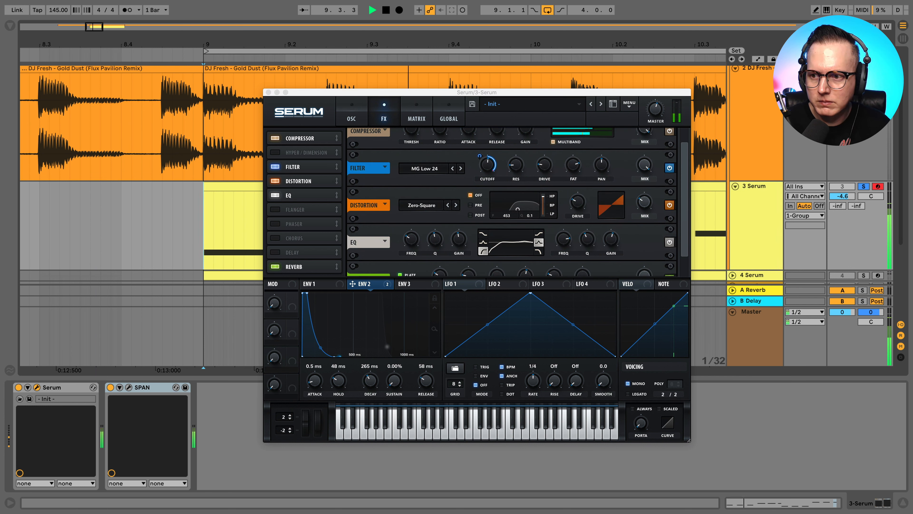
{"action": "left_click", "coordinate": [864, 185]}
{"action": "left_click", "coordinate": [863, 186]}
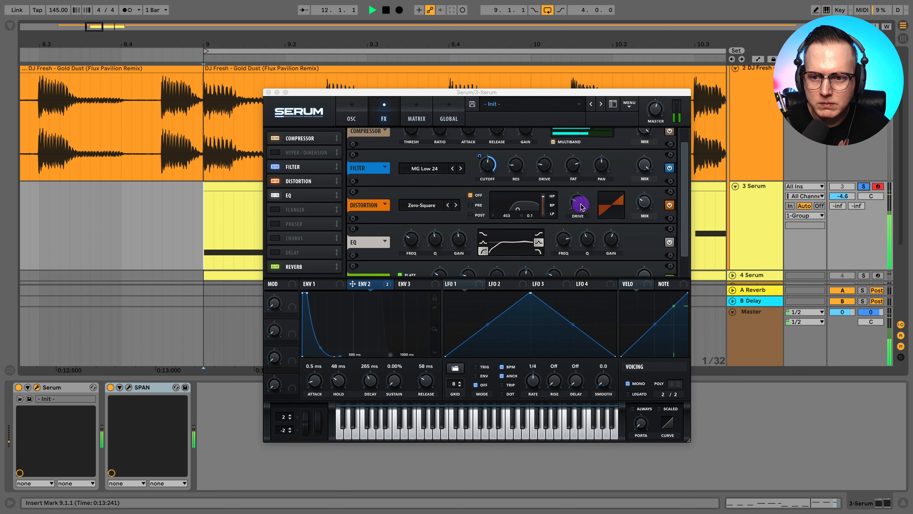
Set the distortion mix to about 43% and compare it with the reference
{"action": "left_click", "coordinate": [647, 198]}
{"action": "left_click_drag", "start_coordinate": [649, 194], "coordinate": [649, 194]}
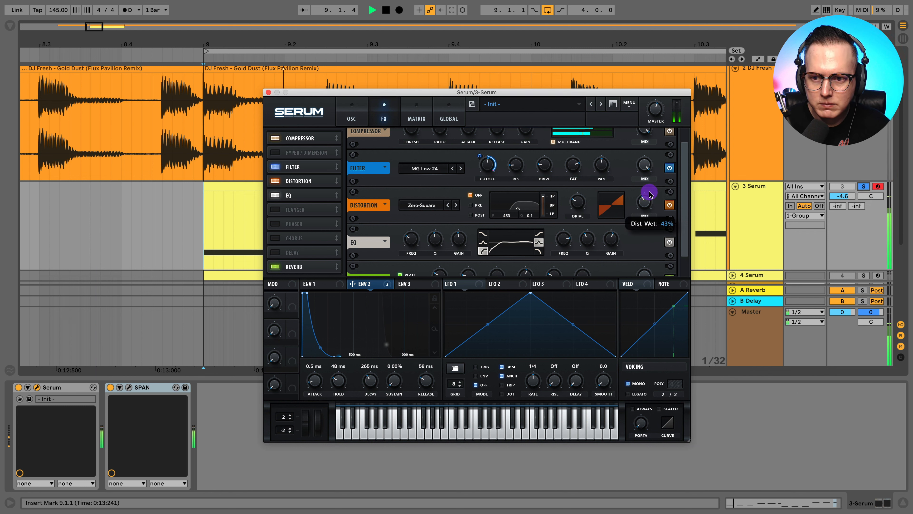
{"action": "left_click", "coordinate": [863, 186]}
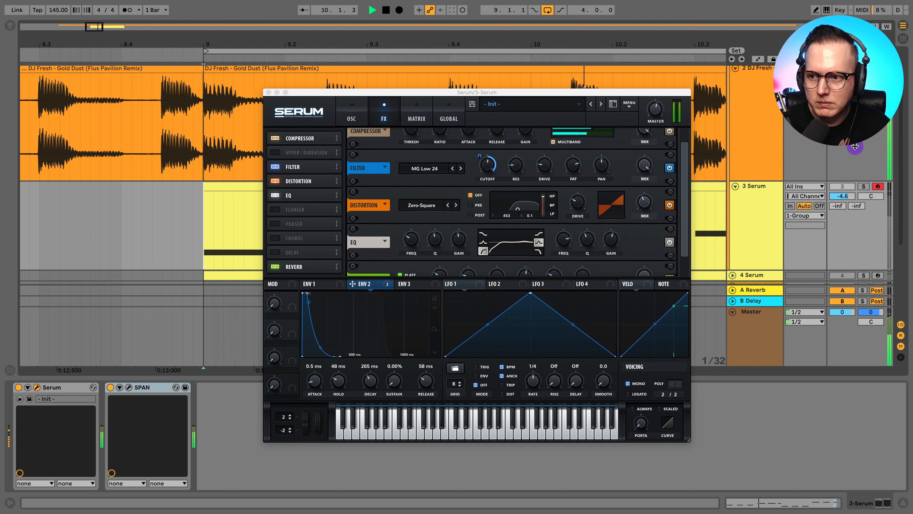
{"action": "left_click", "coordinate": [864, 187]}
Reduce Env 2's modulation of the FX filter cutoff to about 85, then fine-tune it against the reference
{"action": "left_click", "coordinate": [483, 157]}
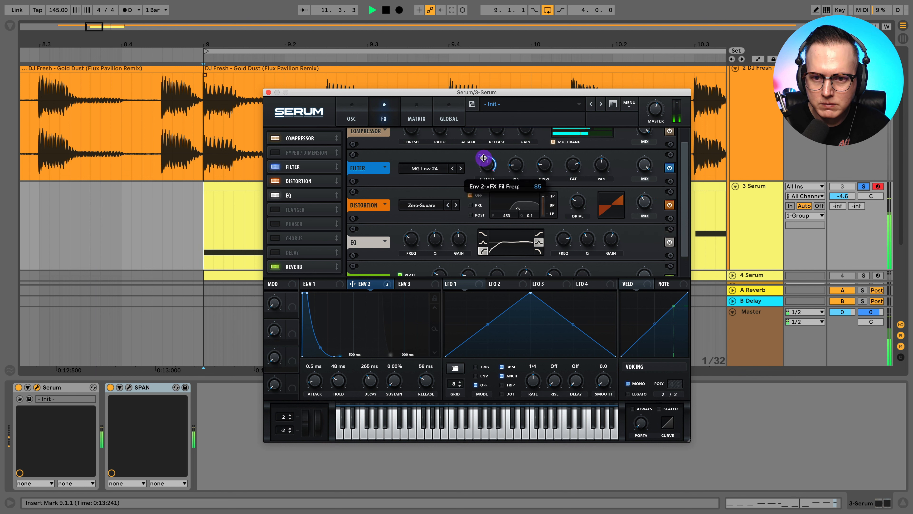
{"action": "left_click_drag", "start_coordinate": [484, 161], "coordinate": [483, 162]}
{"action": "left_click", "coordinate": [863, 187]}
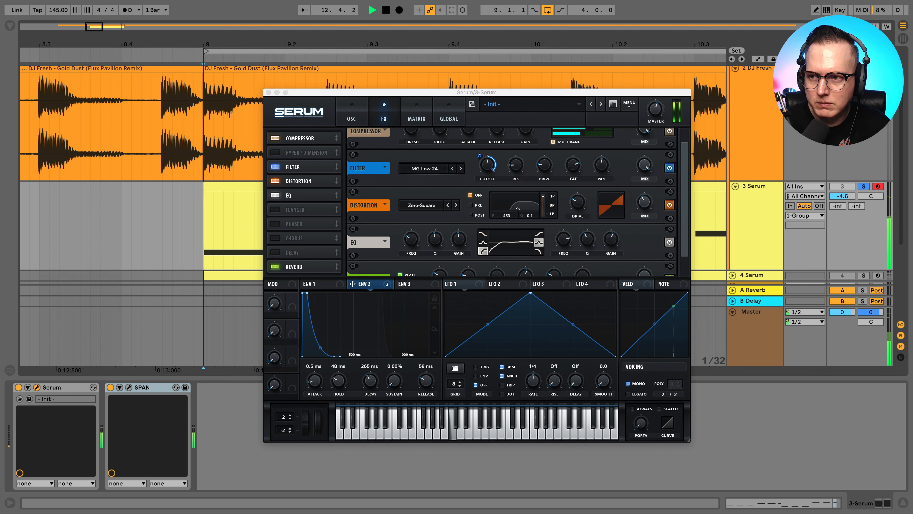
{"action": "left_click", "coordinate": [864, 187]}
{"action": "left_click", "coordinate": [863, 186]}
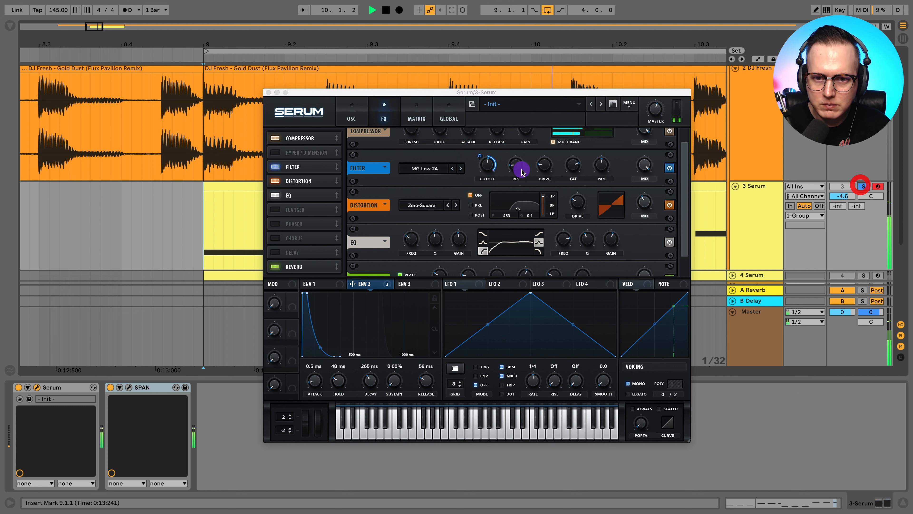
{"action": "left_click", "coordinate": [482, 157]}
{"action": "left_click_drag", "start_coordinate": [482, 157], "coordinate": [481, 162]}
{"action": "left_click", "coordinate": [863, 187]}
{"action": "left_click", "coordinate": [863, 186]}
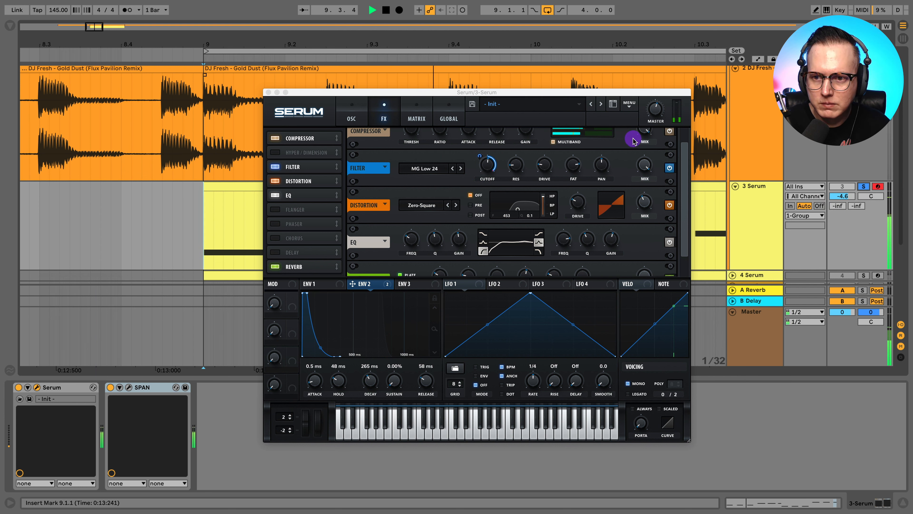
Rebalance the FX compressor's multiband high and low levels and set the mid band to about 77%
{"action": "scroll", "coordinate": [679, 151], "scroll_direction": "up", "scroll_amount": 2}
{"action": "left_click", "coordinate": [576, 138]}
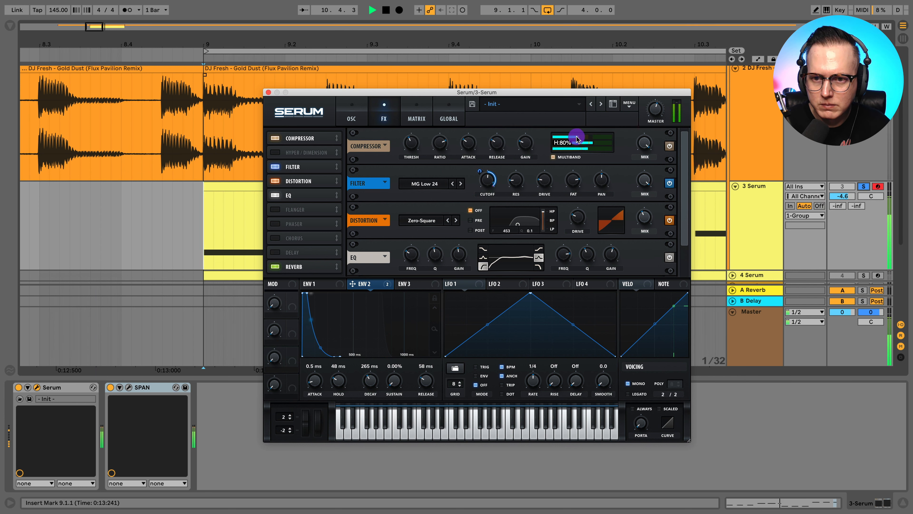
{"action": "left_click_drag", "start_coordinate": [582, 138], "coordinate": [577, 139]}
{"action": "left_click", "coordinate": [598, 139]}
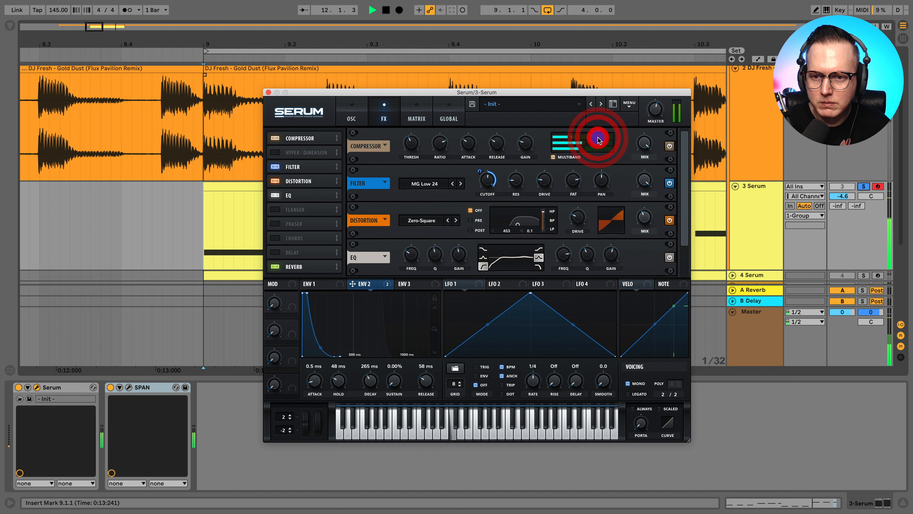
{"action": "left_click", "coordinate": [598, 147]}
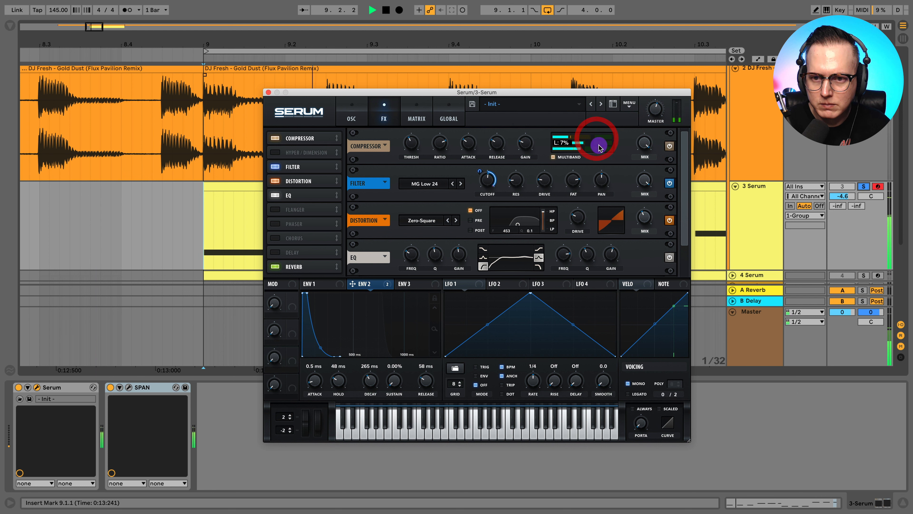
{"action": "left_click_drag", "start_coordinate": [612, 145], "coordinate": [619, 145]}
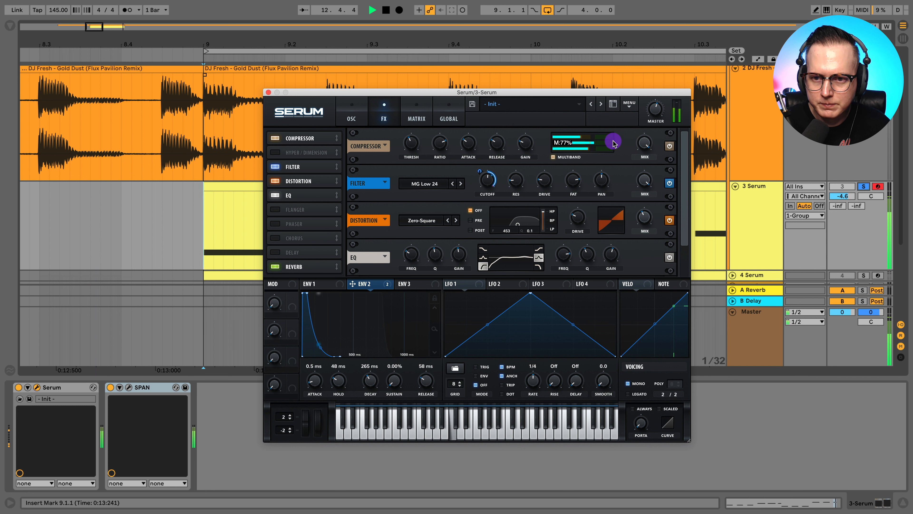
Set the FX compressor's multiband mid level to about 84% and compare the patch with the reference
{"action": "left_click_drag", "start_coordinate": [613, 143], "coordinate": [616, 143]}
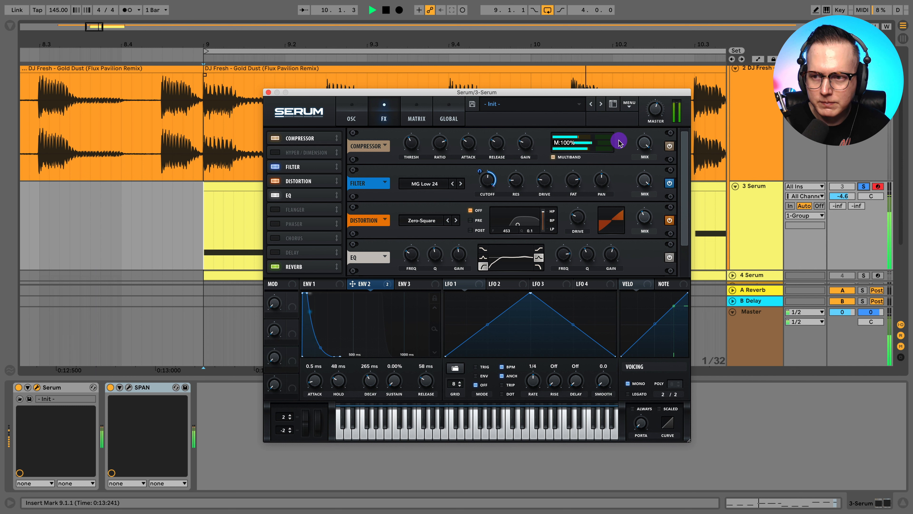
{"action": "left_click", "coordinate": [864, 186]}
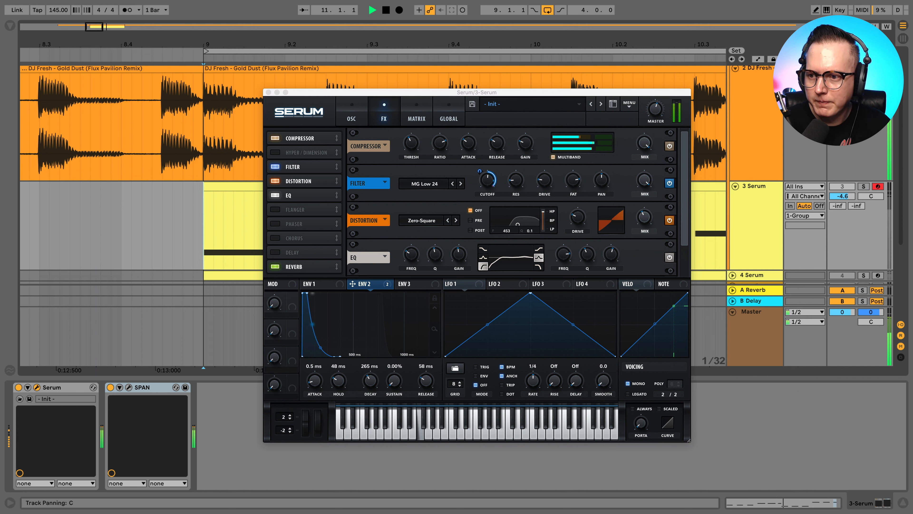
{"action": "left_click", "coordinate": [860, 185]}
{"action": "left_click", "coordinate": [608, 146]}
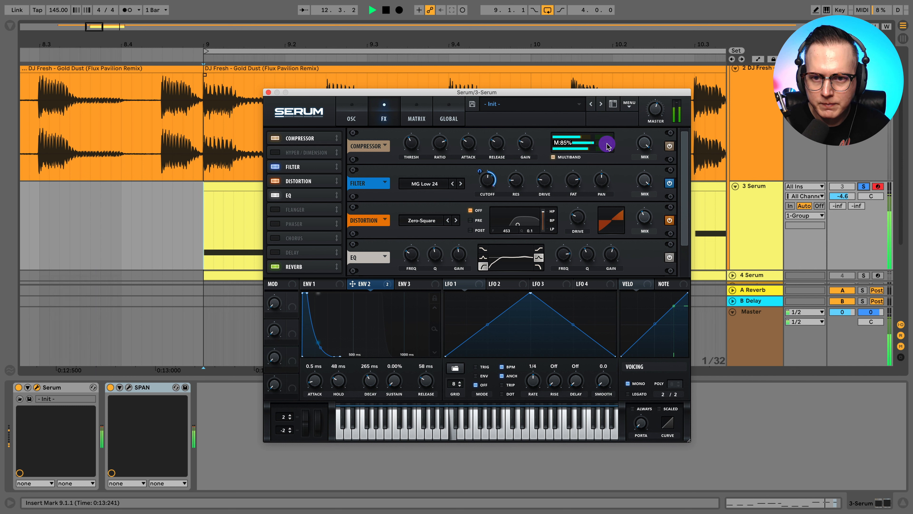
{"action": "left_click_drag", "start_coordinate": [553, 142], "coordinate": [609, 146]}
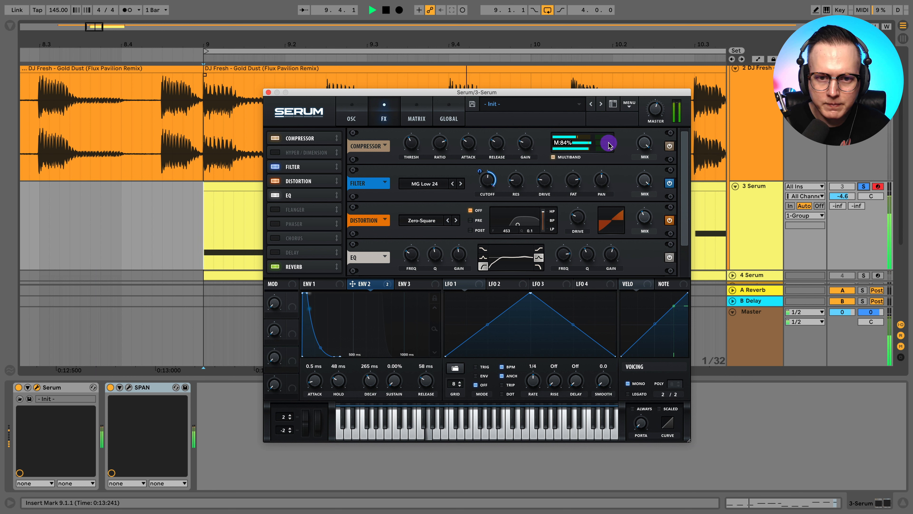
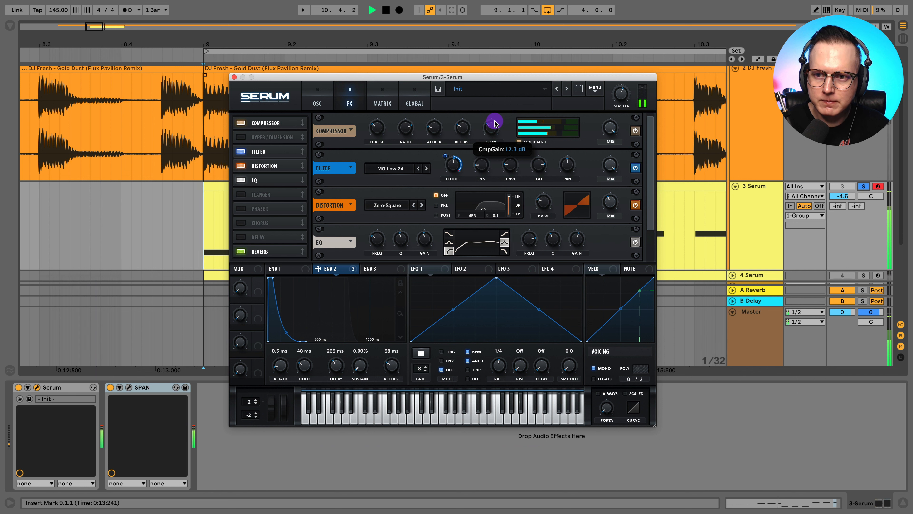
Adjust the FX compressor's gain, release, attack and threshold by ear
{"action": "left_click_drag", "start_coordinate": [494, 134], "coordinate": [492, 130]}
{"action": "left_click", "coordinate": [464, 137]}
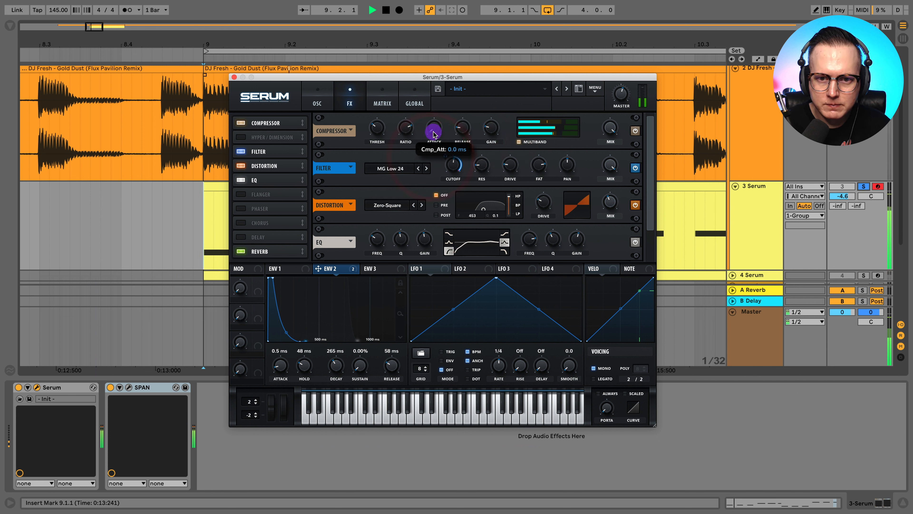
{"action": "left_click", "coordinate": [432, 45]}
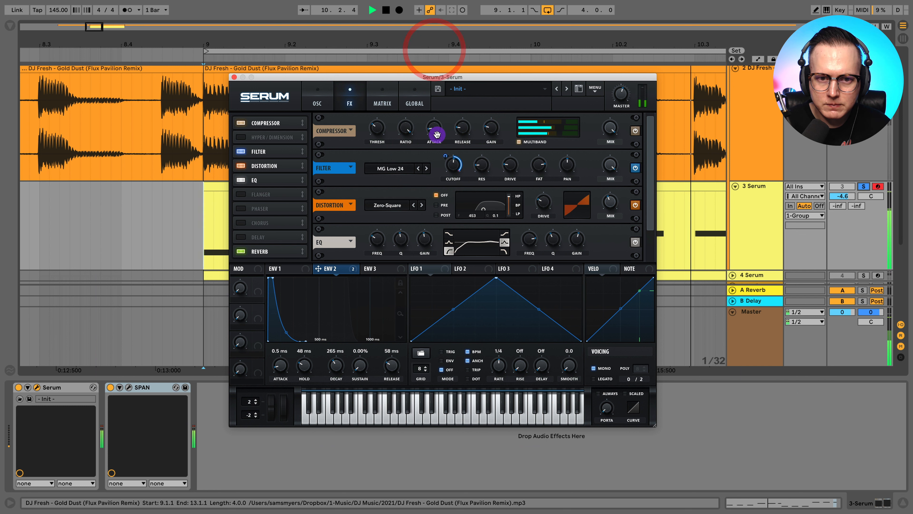
{"action": "left_click", "coordinate": [377, 124]}
{"action": "left_click_drag", "start_coordinate": [377, 124], "coordinate": [383, 133]}
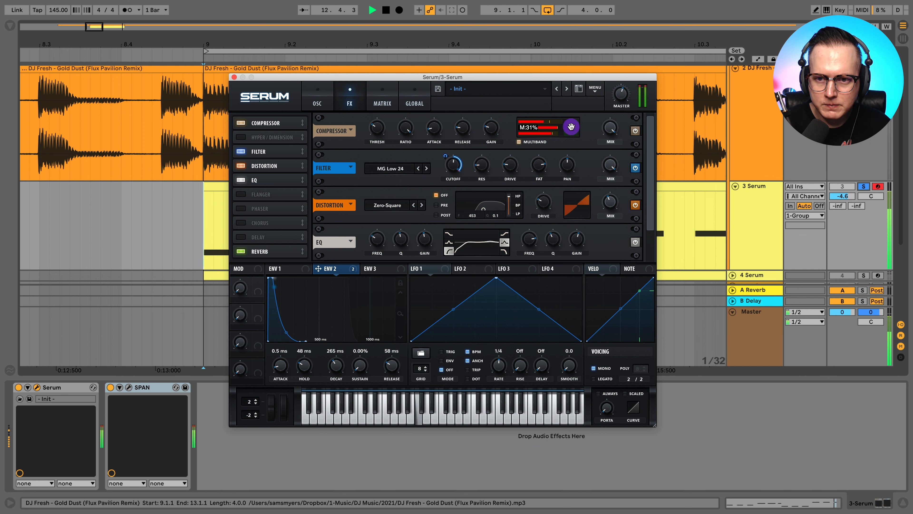
Rebalance the FX compressor's multiband mid and low bands, readjust its threshold and gain, and compare with the reference
{"action": "left_click_drag", "start_coordinate": [571, 126], "coordinate": [584, 126]}
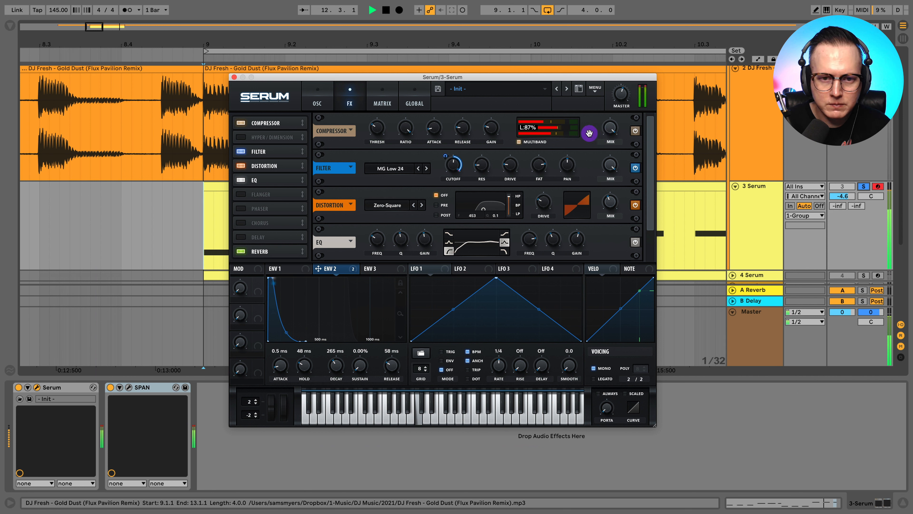
{"action": "left_click_drag", "start_coordinate": [367, 134], "coordinate": [392, 119]}
{"action": "mouse_move", "coordinate": [485, 130]}
{"action": "left_mouse_down"}
{"action": "mouse_move", "coordinate": [497, 119]}
{"action": "mouse_move", "coordinate": [488, 133]}
{"action": "left_mouse_up"}
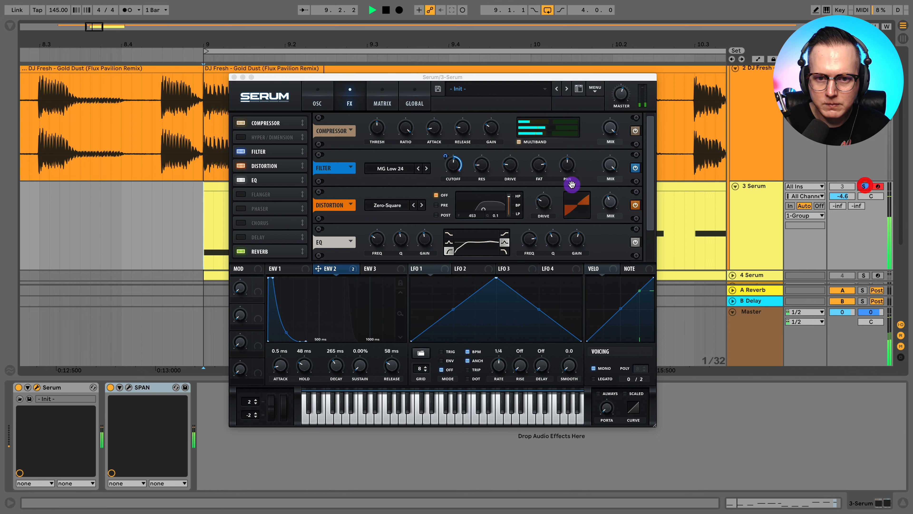
{"action": "left_click_drag", "start_coordinate": [572, 184], "coordinate": [446, 150]}
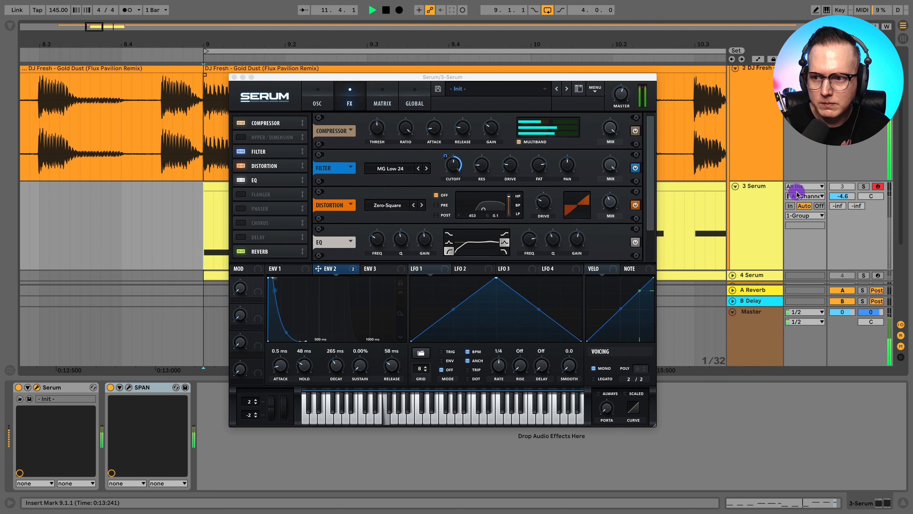
{"action": "left_click", "coordinate": [858, 186]}
{"action": "left_click", "coordinate": [448, 155]}
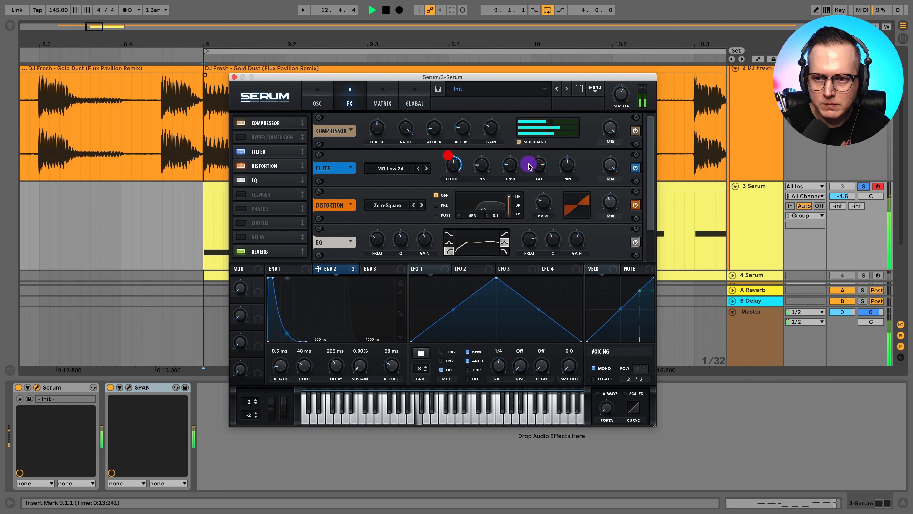
Set the reverb's high cut to about 33% and compare the patch with the reference
{"action": "left_click_drag", "start_coordinate": [651, 176], "coordinate": [649, 273]}
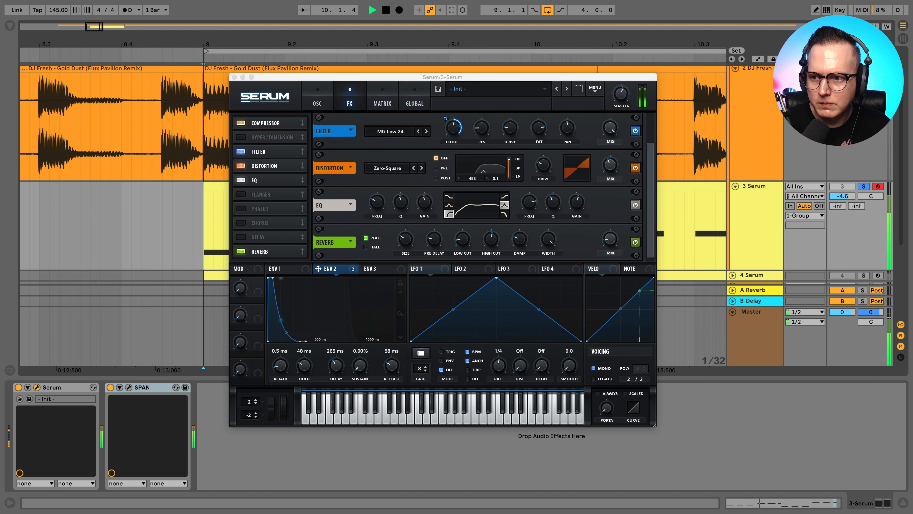
{"action": "left_click", "coordinate": [863, 187]}
{"action": "left_click", "coordinate": [491, 249]}
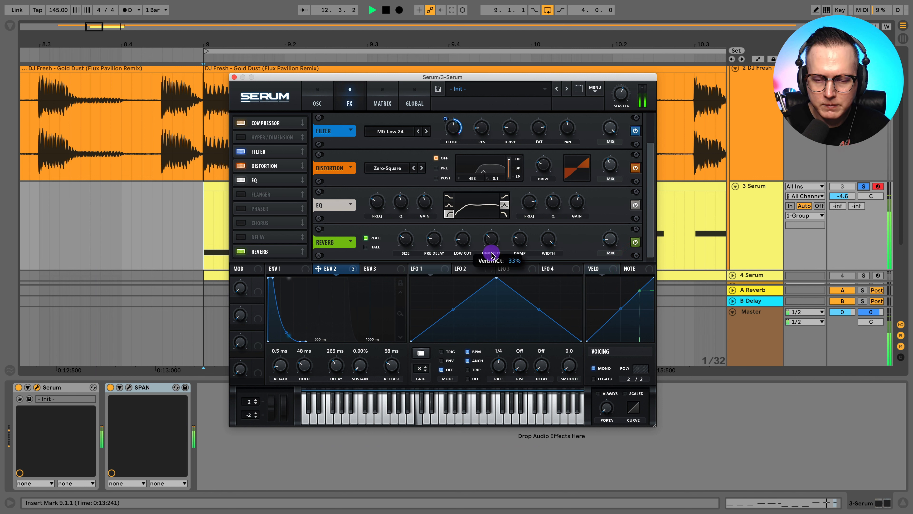
{"action": "left_click", "coordinate": [863, 186]}
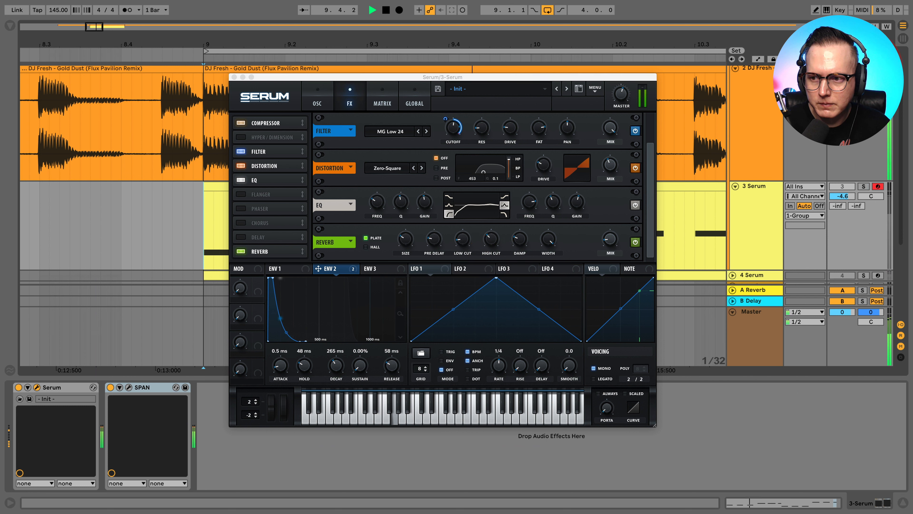
{"action": "left_click", "coordinate": [863, 186]}
Shorten Env 2's decay to about 212 ms and compare the result with the reference
{"action": "left_click", "coordinate": [475, 164]}
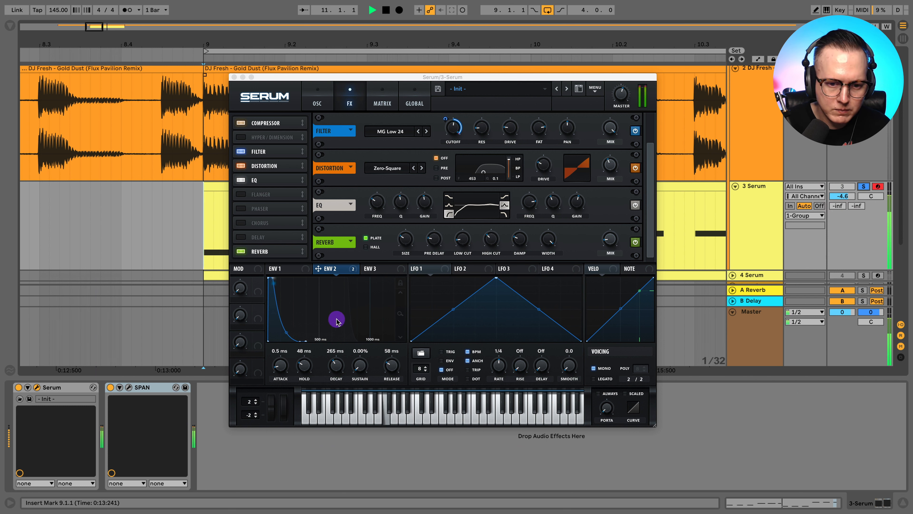
{"action": "left_click_drag", "start_coordinate": [334, 362], "coordinate": [335, 368]}
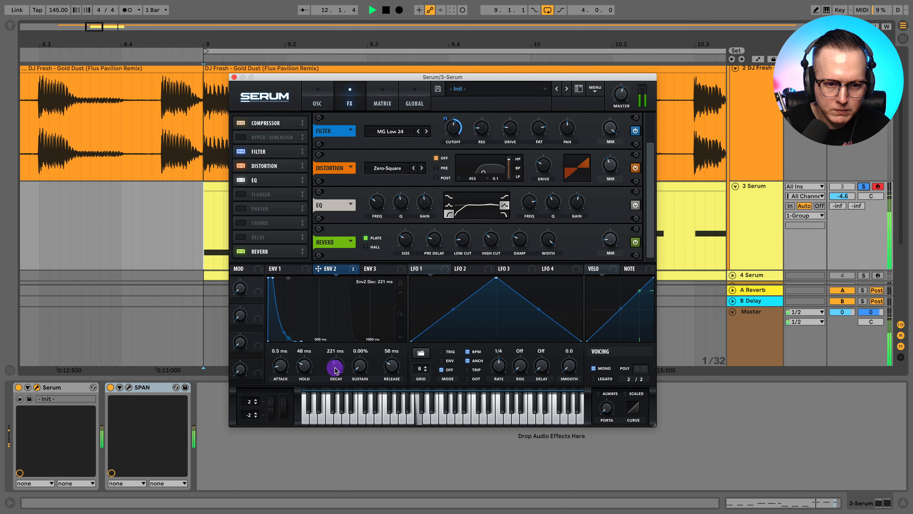
{"action": "left_click", "coordinate": [864, 186]}
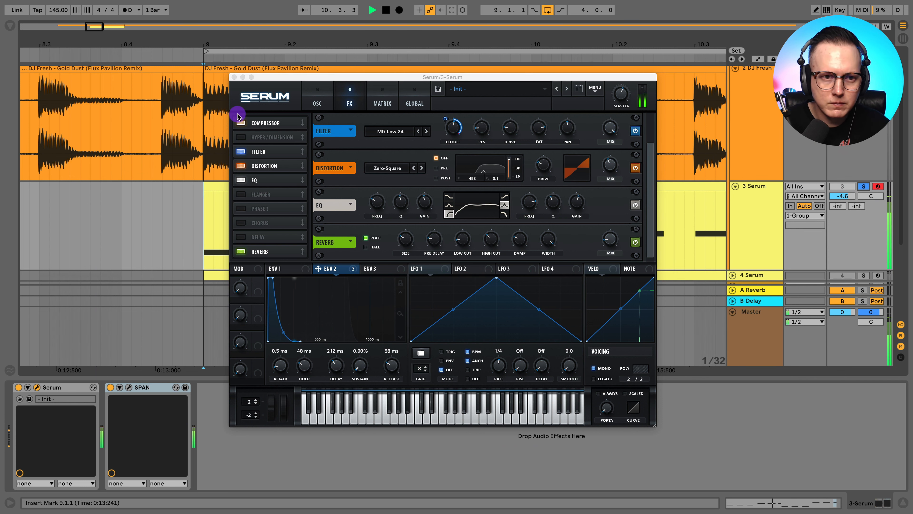
Close the Serum window, stop playback and insert a new audio track directly below the 3 Serum track
{"action": "left_click", "coordinate": [226, 75]}
{"action": "left_click_drag", "start_coordinate": [234, 39], "coordinate": [235, 14]}
{"action": "scroll", "coordinate": [281, 108], "scroll_direction": "down", "scroll_amount": 5}
{"action": "scroll", "coordinate": [547, 167], "scroll_direction": "up", "scroll_amount": 2}
{"action": "key", "text": "space"}
{"action": "left_click", "coordinate": [753, 146]}
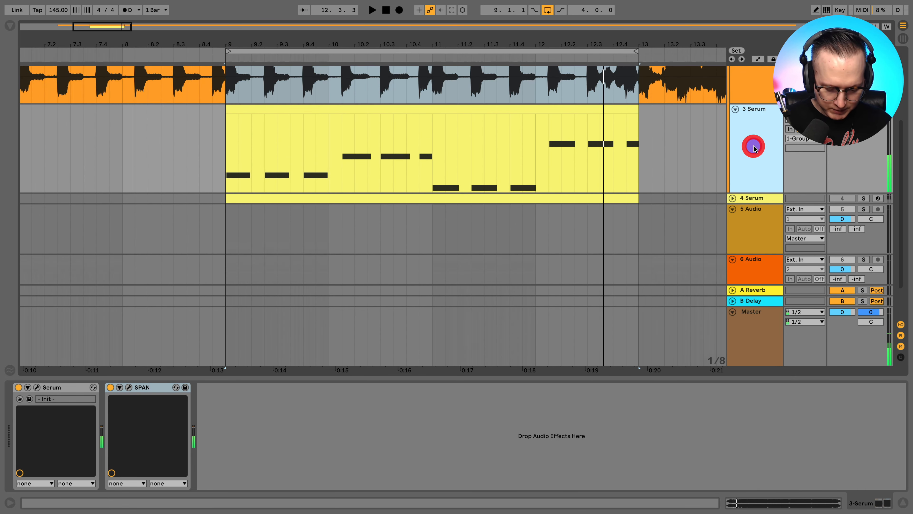
{"action": "key", "text": "ctrl+t"}
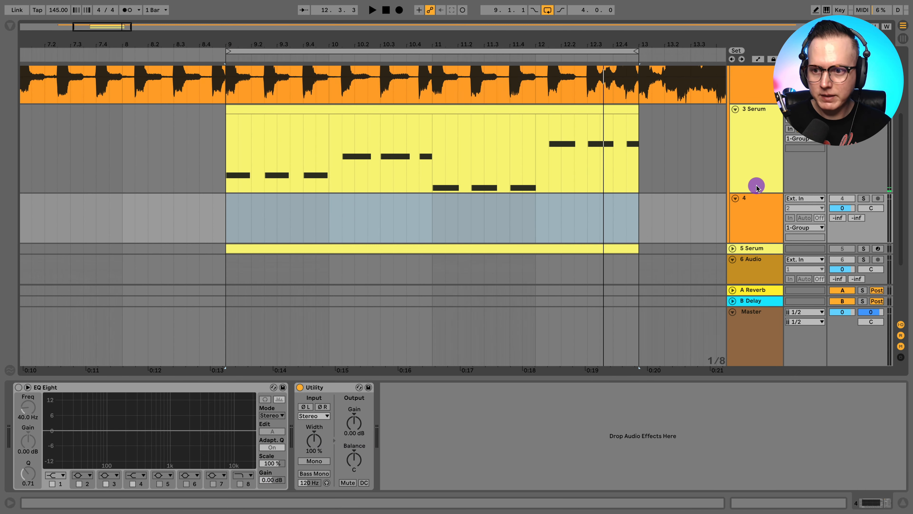
Route the 3 Serum track's output to audio track 4, with monitoring off on track 4, and arm it for recording
{"action": "left_click", "coordinate": [753, 118]}
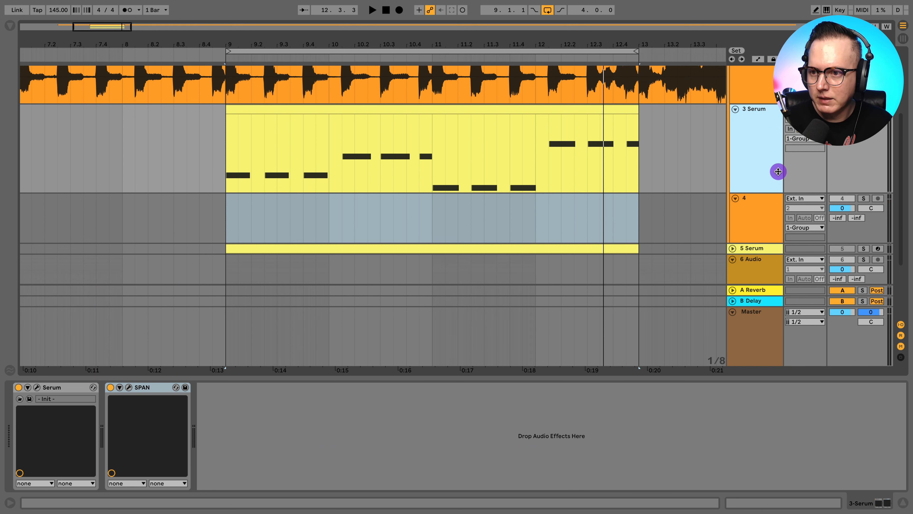
{"action": "left_click", "coordinate": [808, 140]}
{"action": "left_click", "coordinate": [814, 193]}
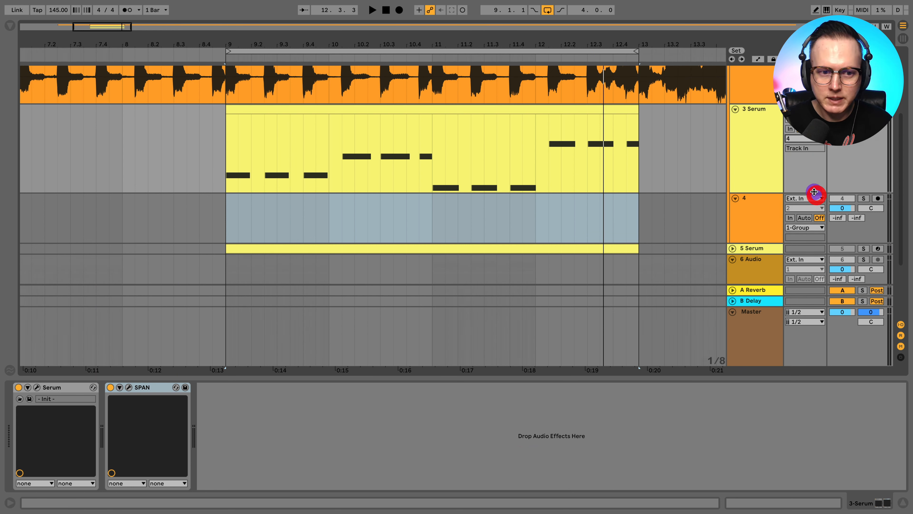
{"action": "left_click", "coordinate": [819, 217]}
{"action": "left_click", "coordinate": [226, 215]}
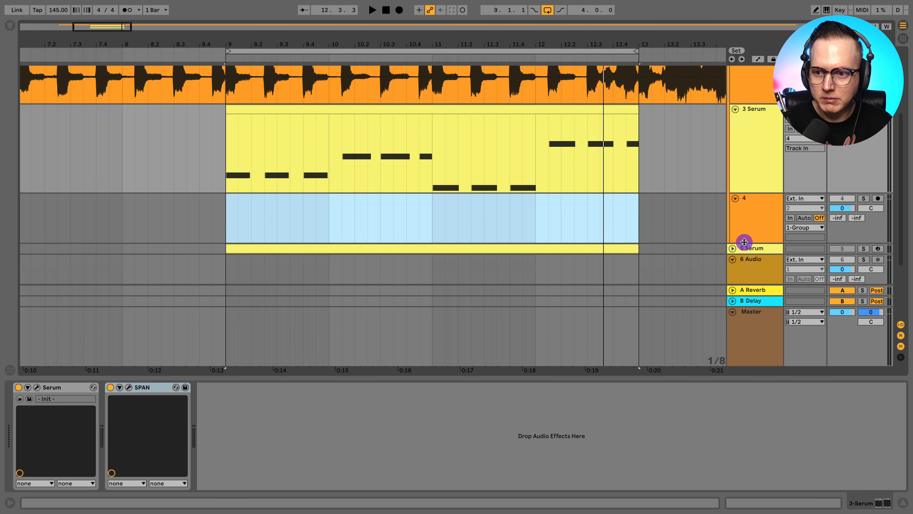
{"action": "left_click", "coordinate": [734, 261]}
{"action": "left_click", "coordinate": [878, 198]}
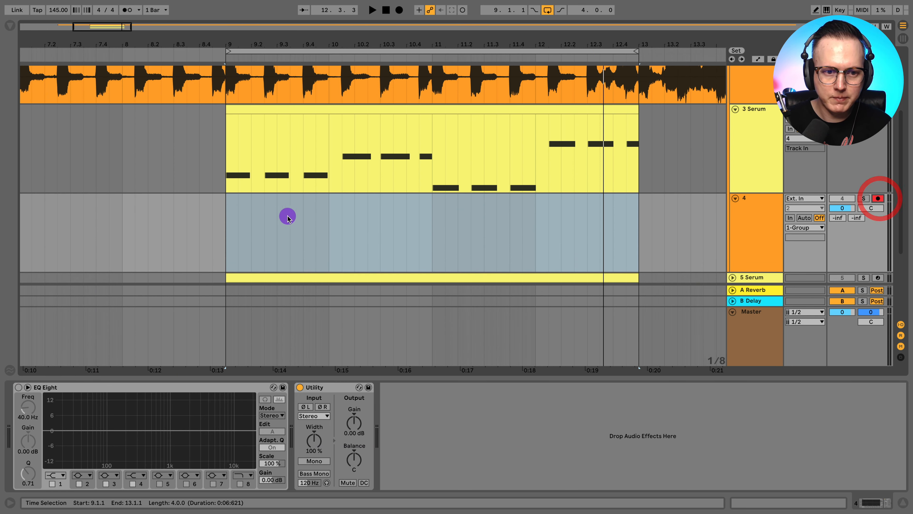
Try to record the Serum part onto track 4 from bar 9 with that track soloed, and delete the recorded clip
{"action": "left_click", "coordinate": [226, 223]}
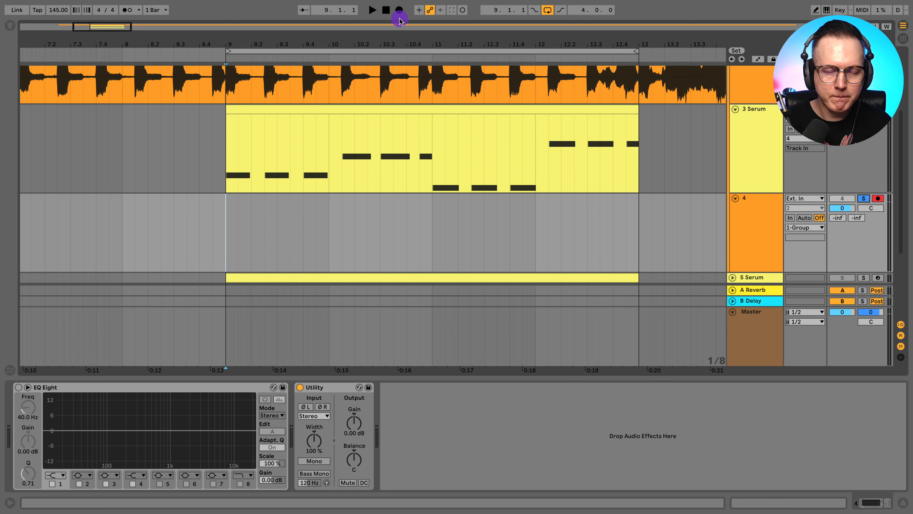
{"action": "left_click", "coordinate": [399, 10]}
{"action": "key", "text": "space"}
{"action": "left_click_drag", "start_coordinate": [227, 214], "coordinate": [251, 214]}
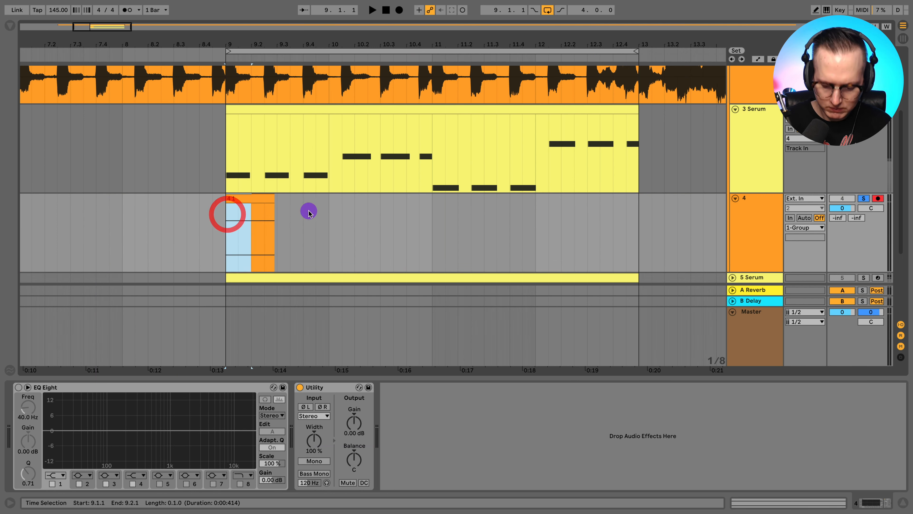
{"action": "left_click_drag", "start_coordinate": [309, 210], "coordinate": [309, 211]}
{"action": "key", "text": "Delete"}
Unsolo track 4 and record the Serum output onto it from bar 9
{"action": "left_click", "coordinate": [863, 198]}
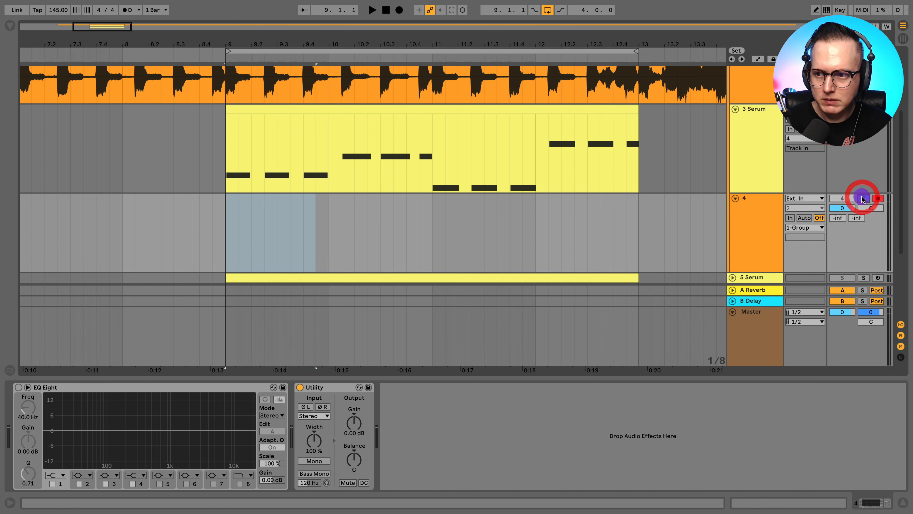
{"action": "left_click", "coordinate": [402, 10]}
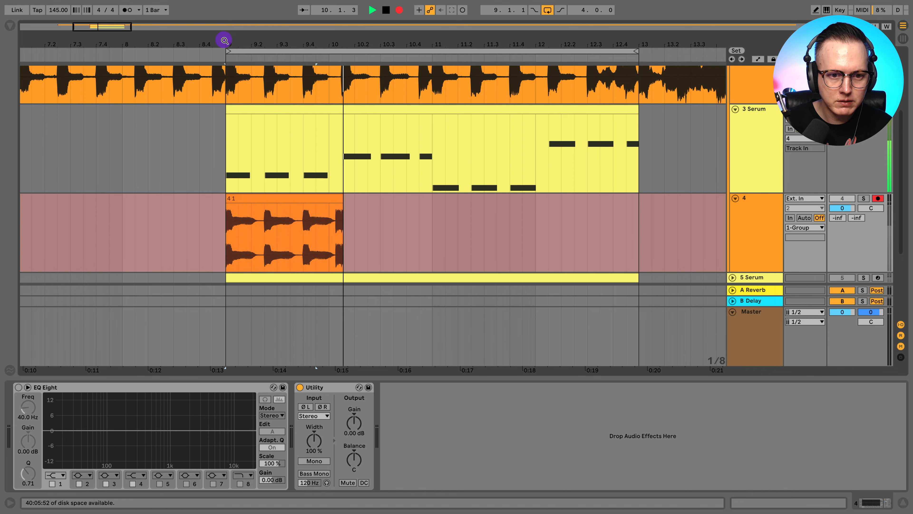
Stop recording and compare the recorded waveform on track 4 with the reference waveform above it, starting at bar 9
{"action": "key", "text": "space"}
{"action": "left_click_drag", "start_coordinate": [224, 40], "coordinate": [302, 123]}
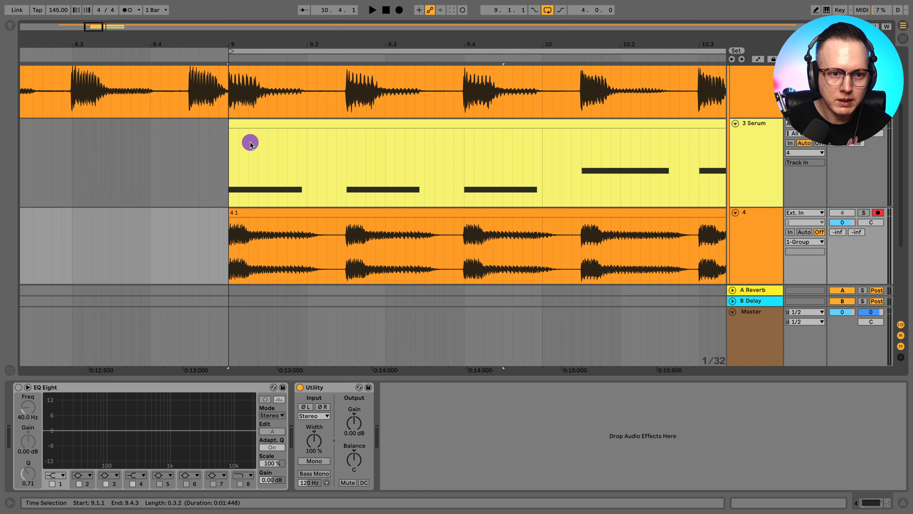
{"action": "left_click_drag", "start_coordinate": [251, 143], "coordinate": [228, 149]}
{"action": "scroll", "coordinate": [236, 147], "scroll_direction": "down", "scroll_amount": 2}
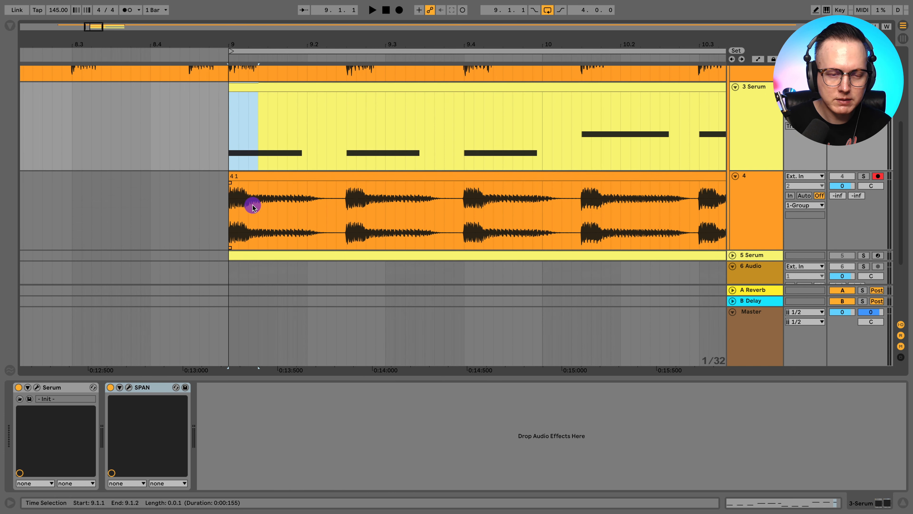
{"action": "left_click_drag", "start_coordinate": [249, 204], "coordinate": [240, 204]}
{"action": "scroll", "coordinate": [371, 190], "scroll_direction": "up", "scroll_amount": 3}
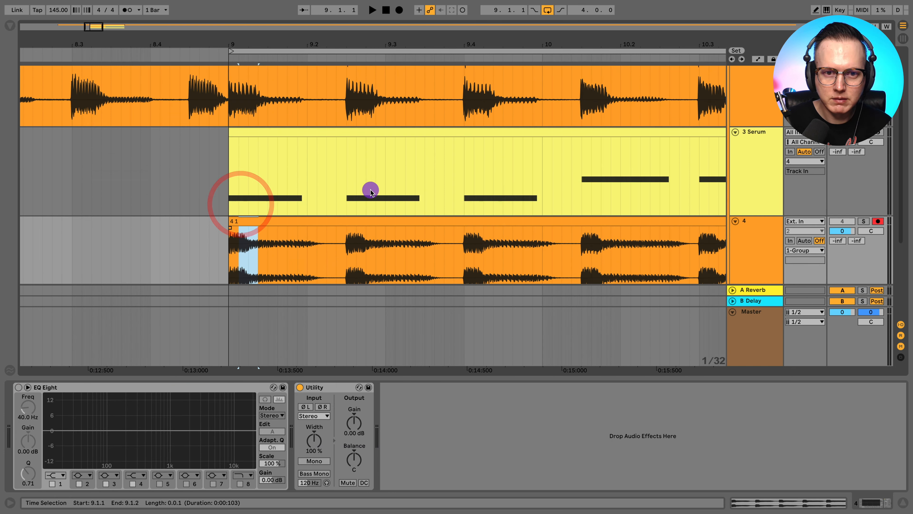
{"action": "left_click", "coordinate": [751, 290]}
{"action": "scroll", "coordinate": [755, 256], "scroll_direction": "down", "scroll_amount": 2}
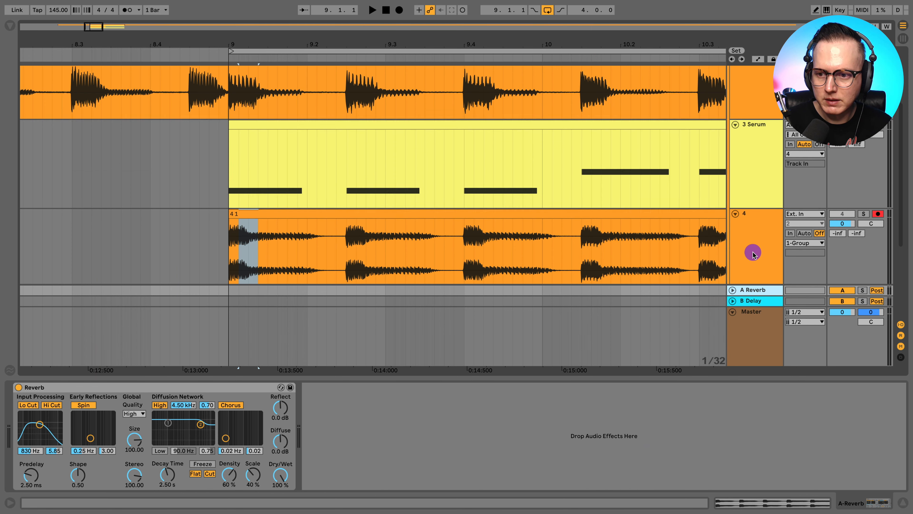
{"action": "left_click_drag", "start_coordinate": [762, 258], "coordinate": [762, 274]}
{"action": "scroll", "coordinate": [271, 117], "scroll_direction": "up", "scroll_amount": 2}
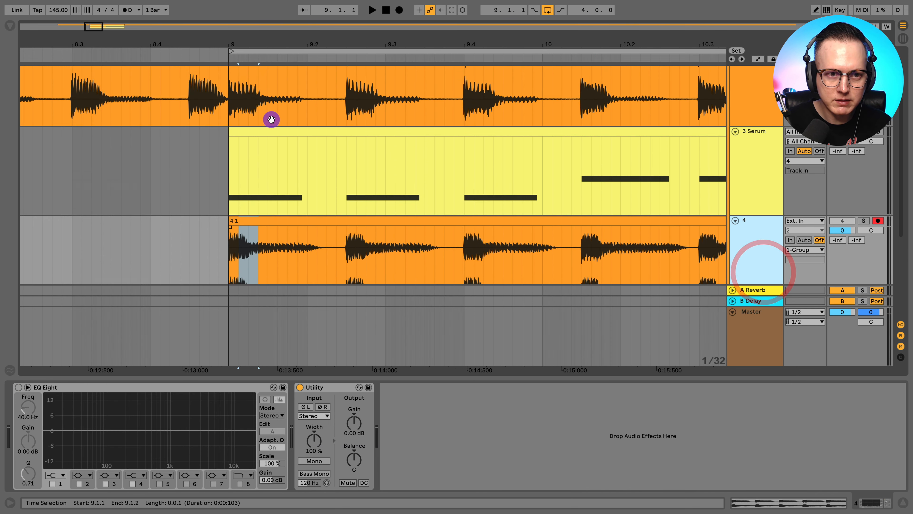
{"action": "left_click_drag", "start_coordinate": [240, 41], "coordinate": [242, 47]}
{"action": "scroll", "coordinate": [228, 143], "scroll_direction": "down", "scroll_amount": 1}
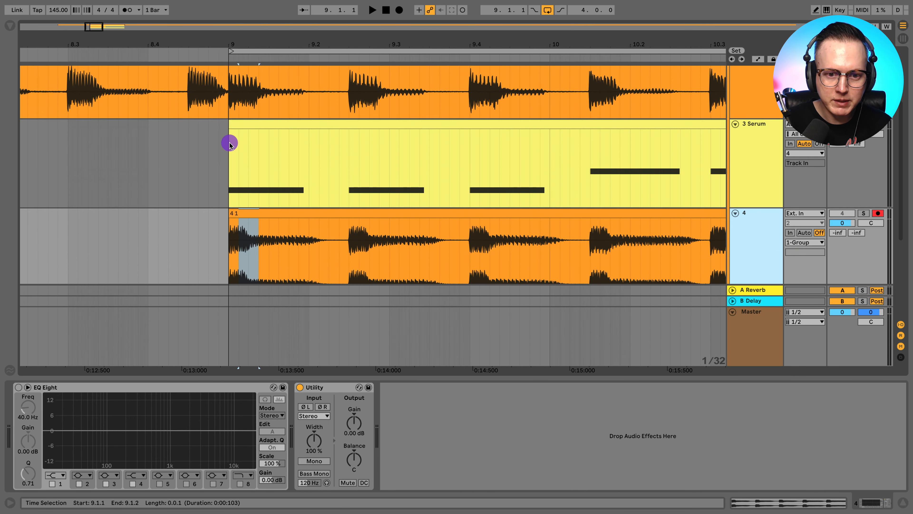
Set the insert position to 9.1.1 and switch track 4's monitoring to In
{"action": "left_click", "coordinate": [228, 147]}
{"action": "left_click", "coordinate": [744, 147]}
{"action": "scroll", "coordinate": [122, 358], "scroll_direction": "down", "scroll_amount": 2}
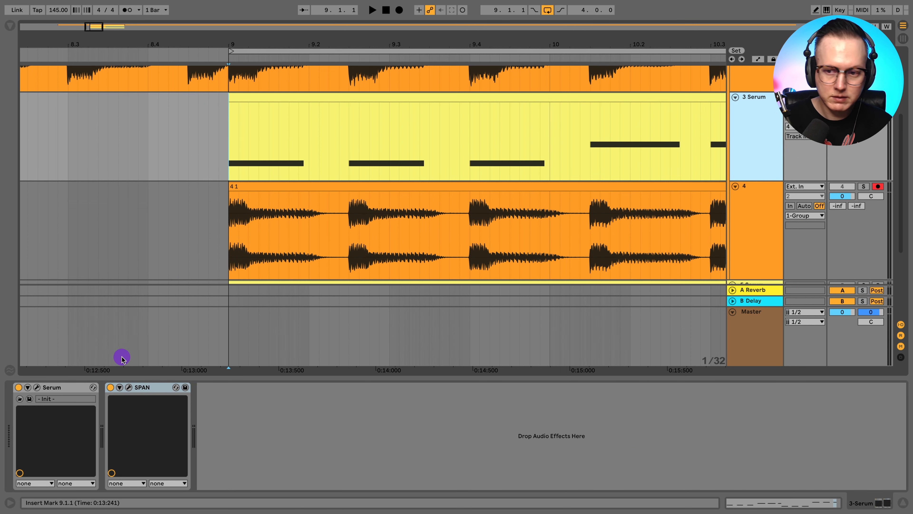
{"action": "left_click", "coordinate": [790, 205]}
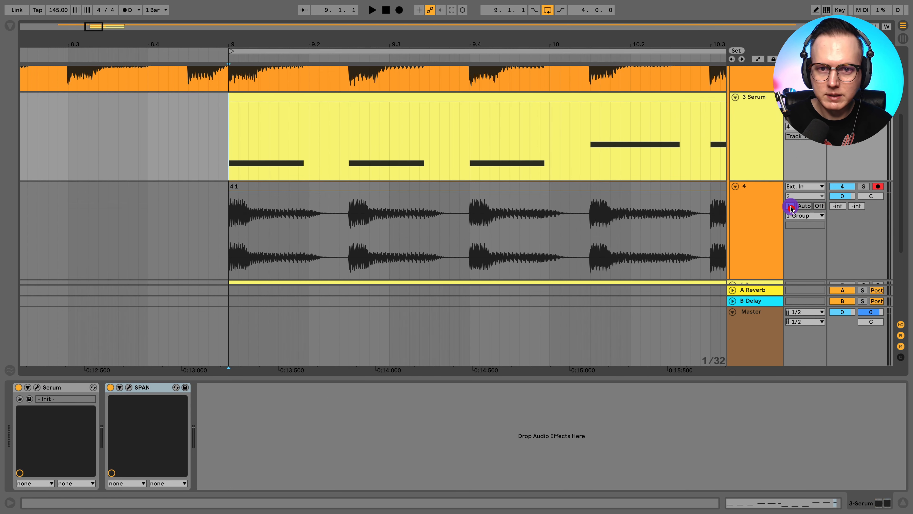
Set envelope 2's hold in the Serum on track 3 to 63 ms and record a new take onto track 4
{"action": "left_click", "coordinate": [35, 387]}
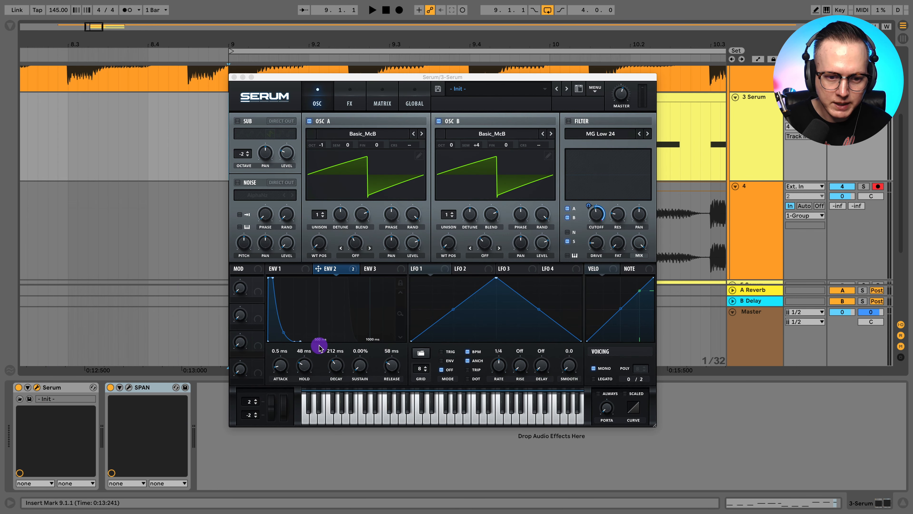
{"action": "left_click_drag", "start_coordinate": [306, 366], "coordinate": [307, 368]}
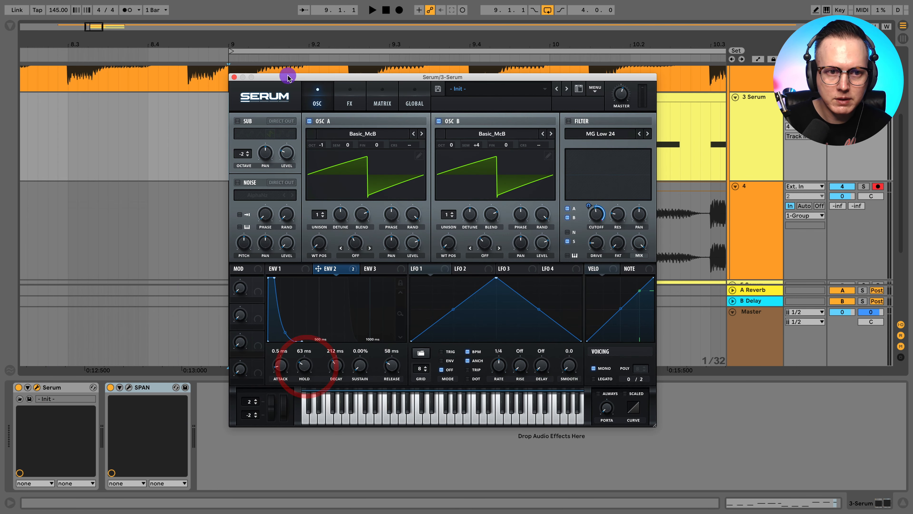
{"action": "left_click", "coordinate": [235, 78]}
{"action": "key", "text": "F9"}
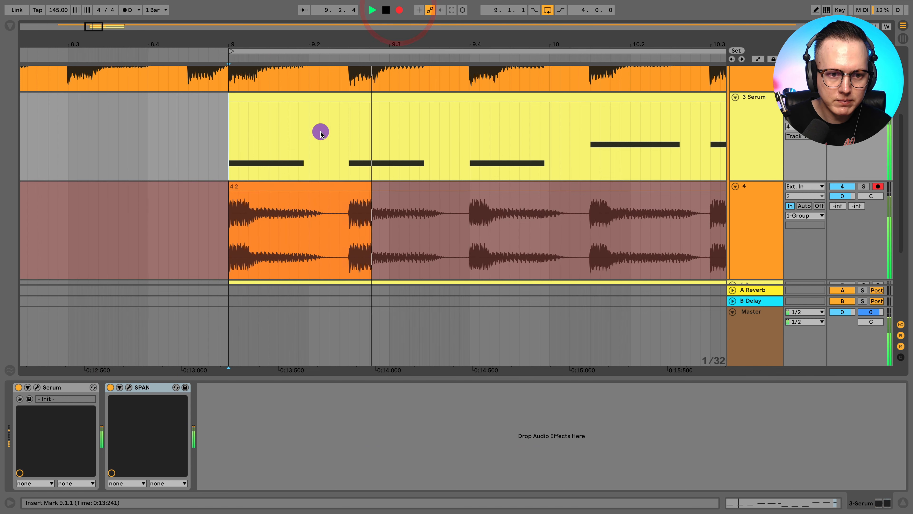
{"action": "key", "text": "space"}
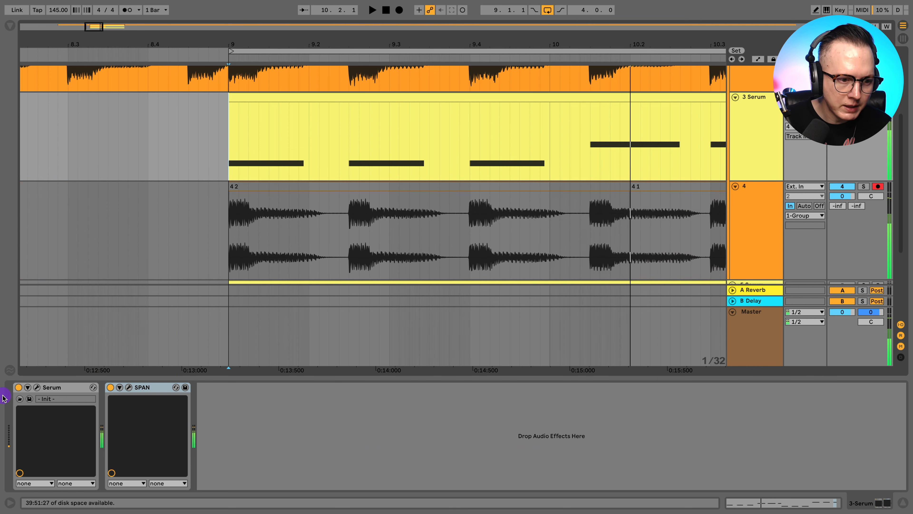
Set envelope 2's decay to 195 ms and hold to 91 ms in Serum, and record another take from 9.1.1 onto track 4
{"action": "left_click", "coordinate": [37, 388]}
{"action": "left_click_drag", "start_coordinate": [340, 367], "coordinate": [341, 370]}
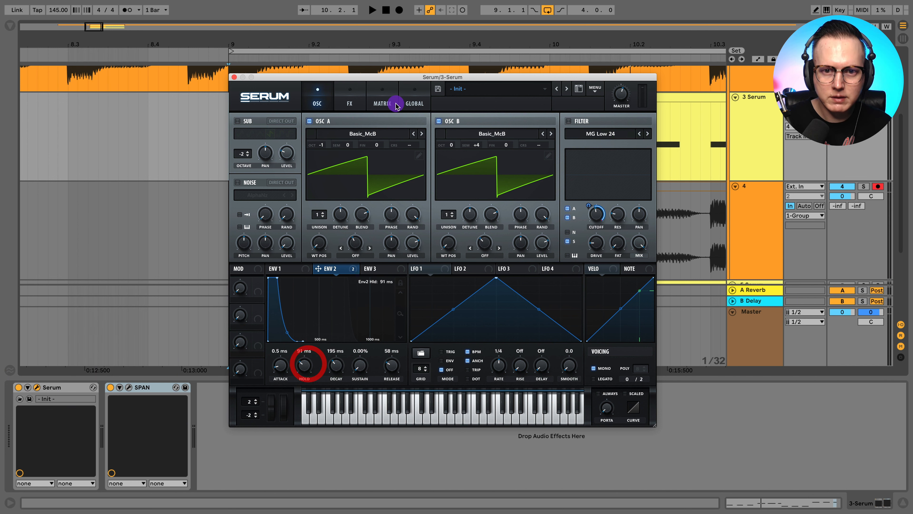
{"action": "left_click_drag", "start_coordinate": [343, 80], "coordinate": [407, 162]}
{"action": "left_click", "coordinate": [350, 140]}
{"action": "key", "text": "F9"}
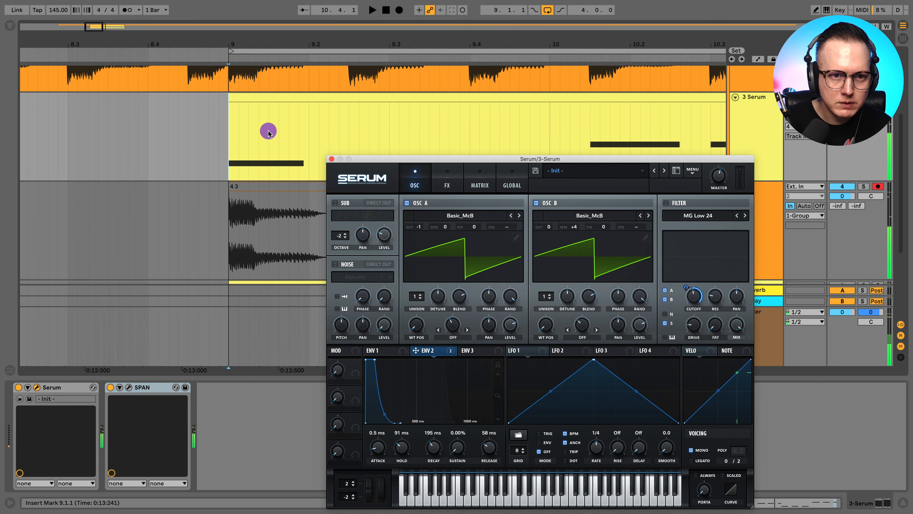
{"action": "key", "text": "space"}
Set envelope 2's hold to 116 ms in Serum and record onto track 4 from 9.1.2
{"action": "left_click", "coordinate": [259, 133]}
{"action": "left_click", "coordinate": [259, 237]}
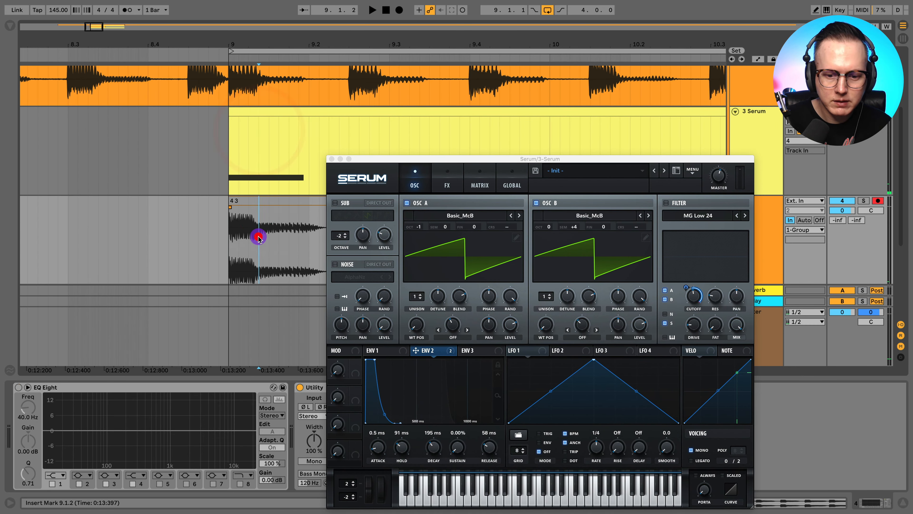
{"action": "left_click_drag", "start_coordinate": [400, 451], "coordinate": [404, 449]}
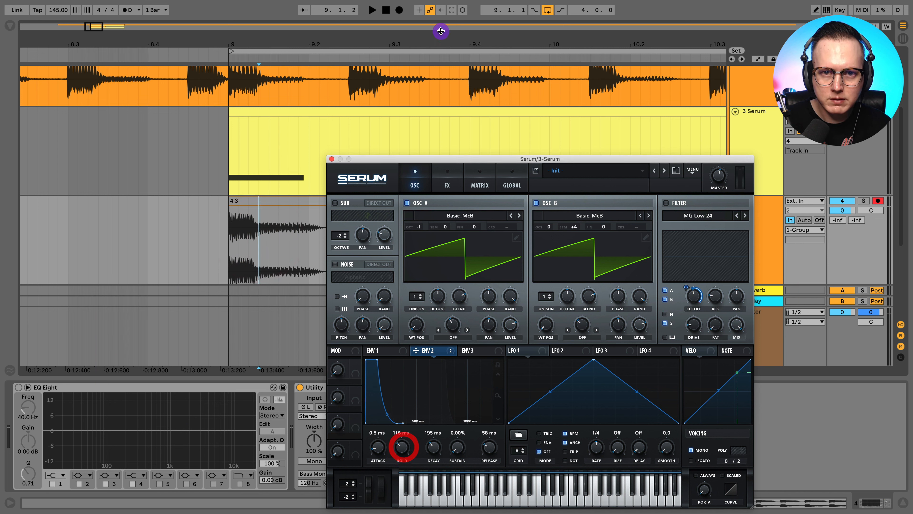
{"action": "key", "text": "super+e"}
Switch track 4's monitoring to Auto and record a short take from 9.1.1
{"action": "left_click", "coordinate": [231, 236]}
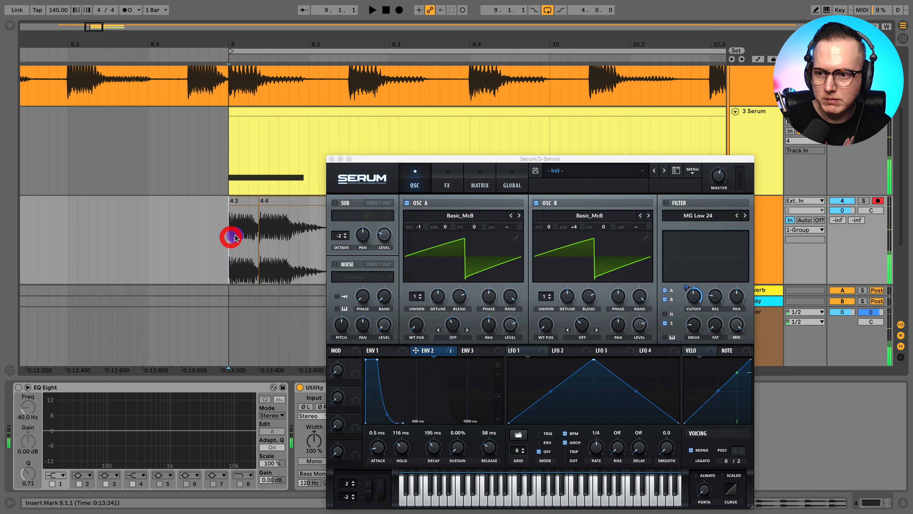
{"action": "left_click", "coordinate": [804, 220]}
{"action": "left_click", "coordinate": [399, 10]}
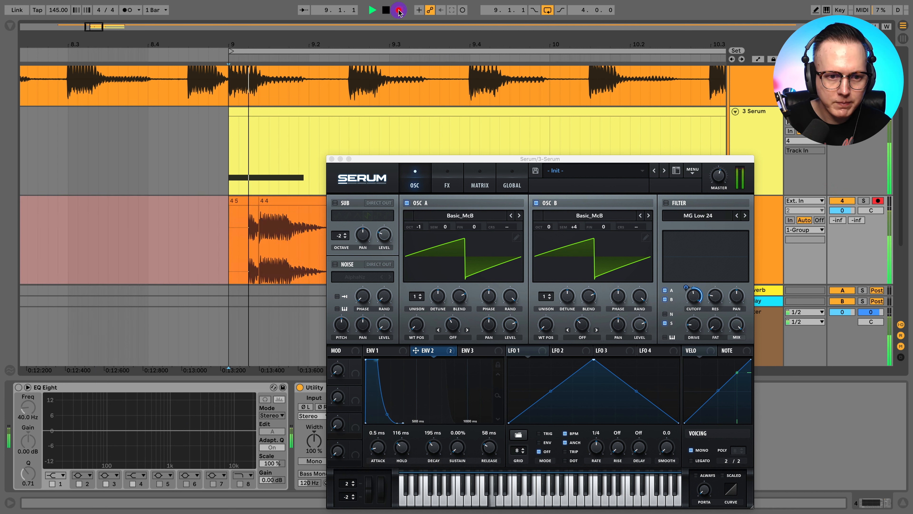
{"action": "key", "text": "space"}
Set envelope 2's hold to 100 ms in Serum and record a new take onto track 4 from just before bar 9
{"action": "left_click", "coordinate": [259, 248]}
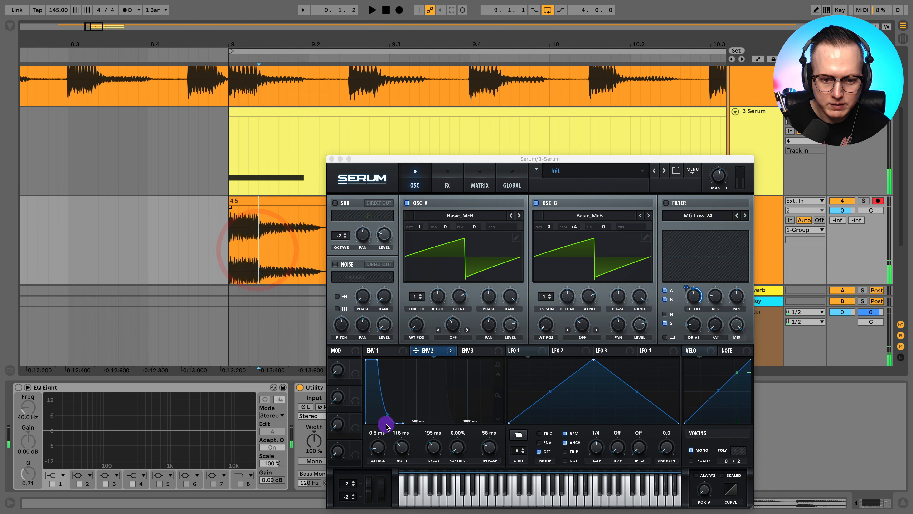
{"action": "double_click", "coordinate": [400, 433]}
{"action": "type", "text": "1"}
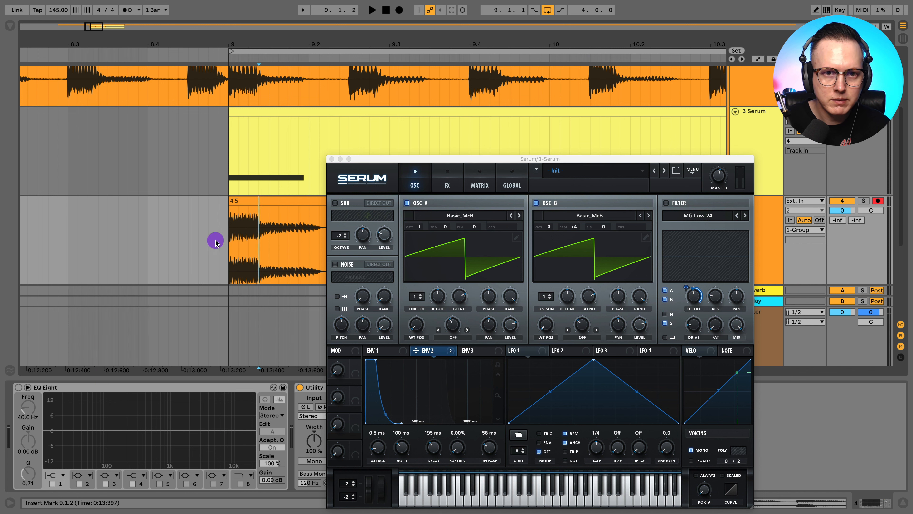
{"action": "left_click", "coordinate": [218, 223]}
{"action": "left_click", "coordinate": [400, 10]}
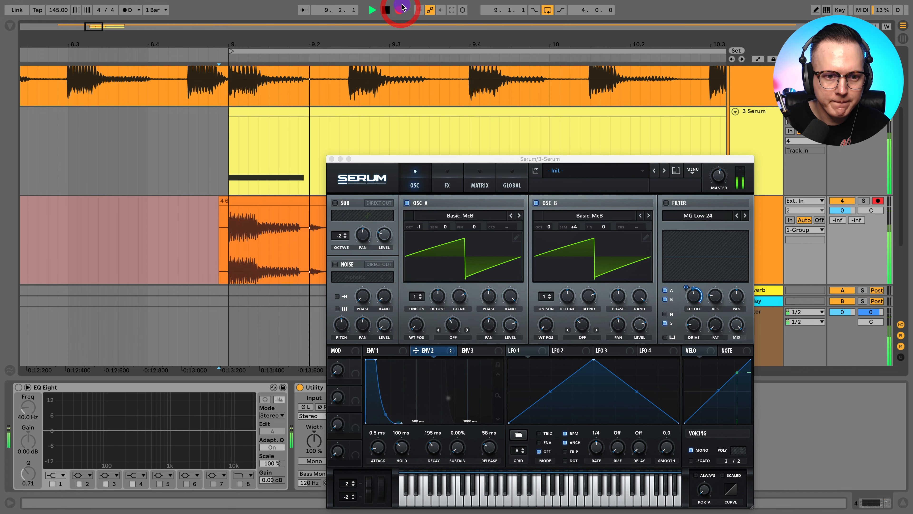
{"action": "key", "text": "space"}
Close the Serum window and listen to the new take on track 4 from 9.1.4 and from 9.2.1
{"action": "left_click", "coordinate": [258, 234]}
{"action": "left_click", "coordinate": [333, 159]}
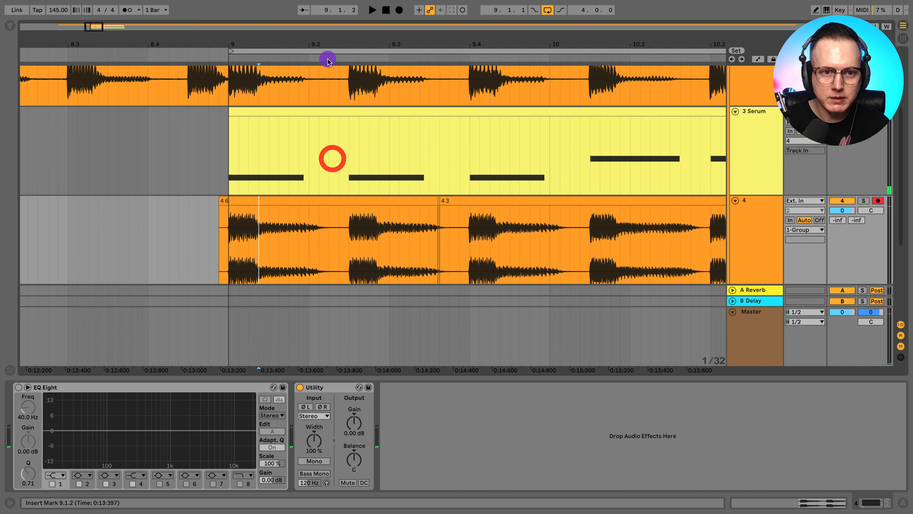
{"action": "left_click", "coordinate": [298, 234]}
{"action": "key", "text": "space"}
{"action": "key", "text": "space"}
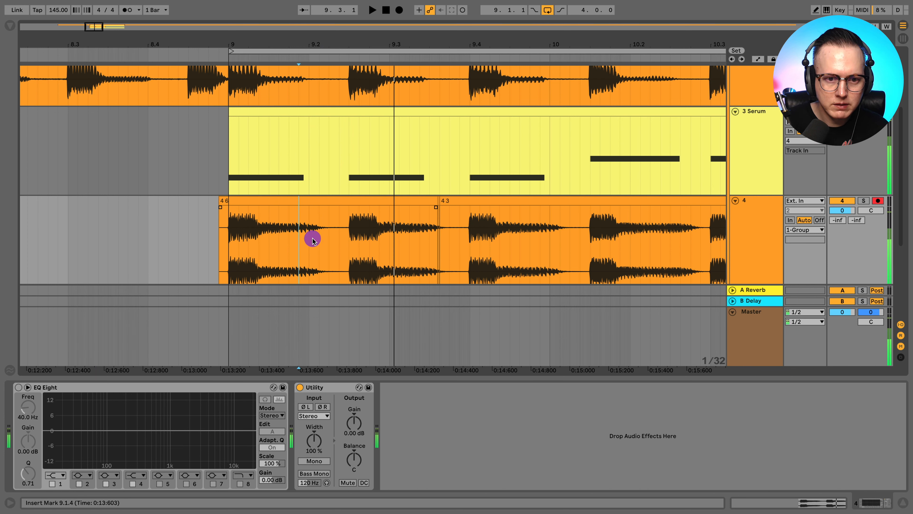
{"action": "left_click", "coordinate": [306, 237]}
{"action": "key", "text": "space"}
{"action": "key", "text": "space"}
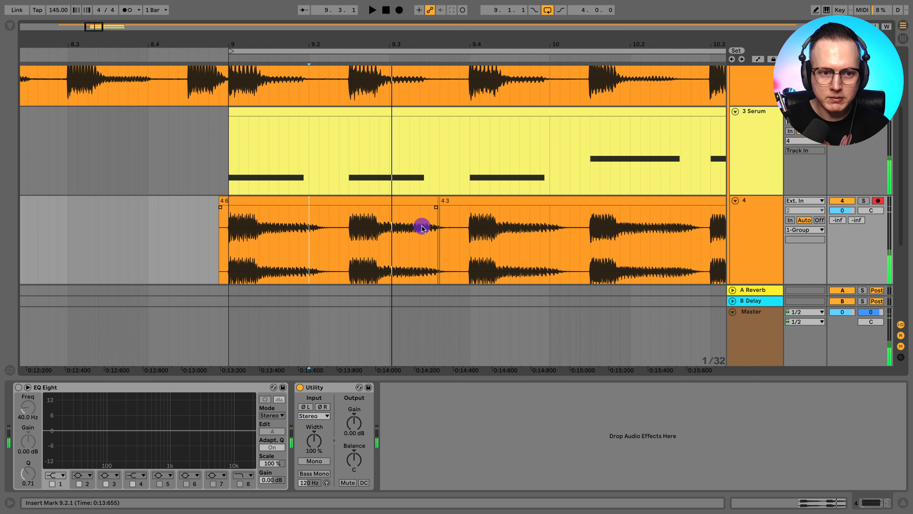
Set envelope 2's decay to 131 ms and release to 24 ms in track 3's Serum, and record a take from 9.1.1 onto track 4
{"action": "scroll", "coordinate": [422, 227], "scroll_direction": "down", "scroll_amount": 2}
{"action": "left_click", "coordinate": [229, 204]}
{"action": "left_click", "coordinate": [777, 204]}
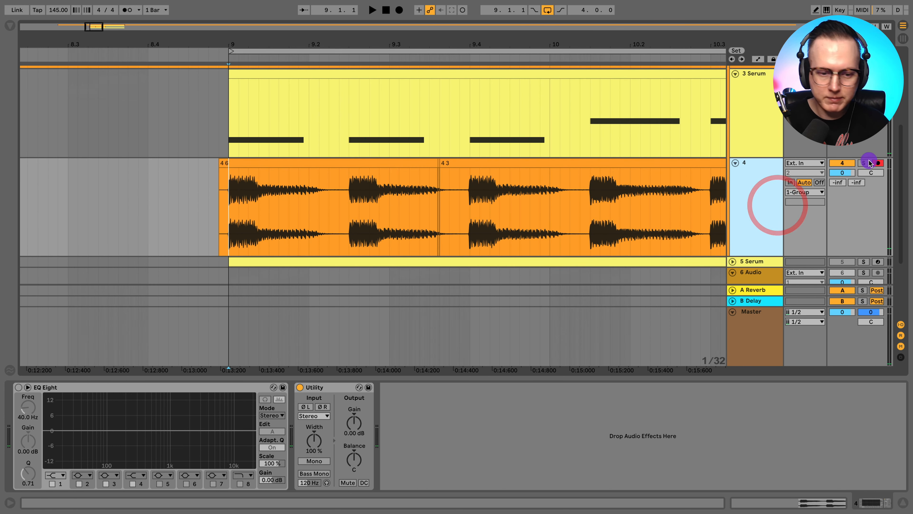
{"action": "left_click", "coordinate": [733, 108]}
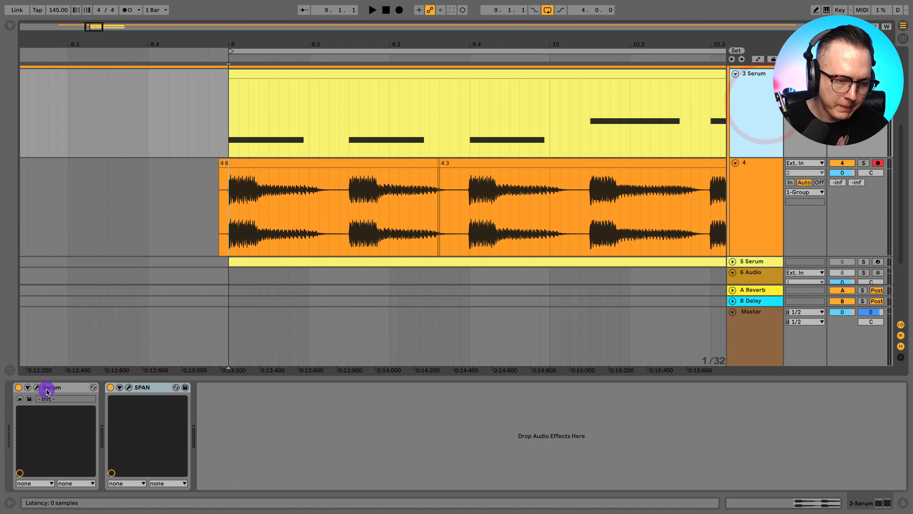
{"action": "left_click", "coordinate": [37, 387]}
{"action": "left_click_drag", "start_coordinate": [429, 449], "coordinate": [435, 450]}
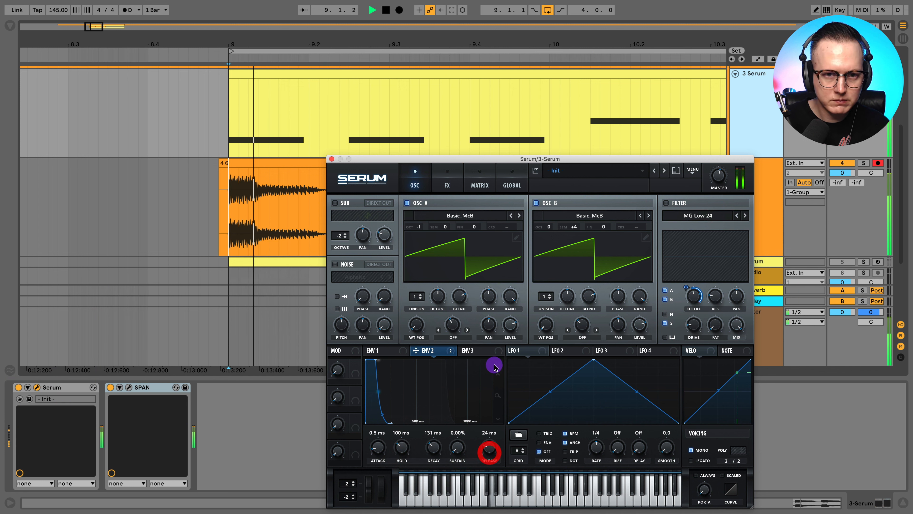
{"action": "left_click", "coordinate": [399, 10]}
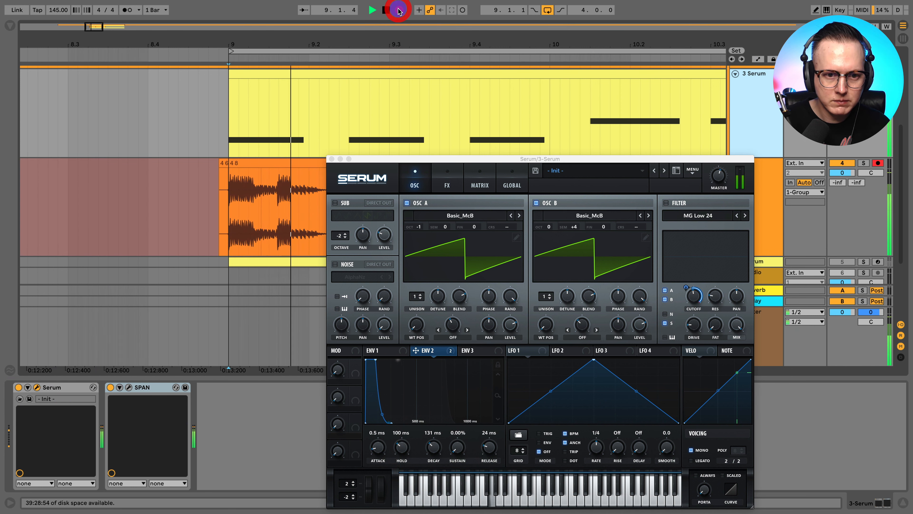
{"action": "scroll", "coordinate": [330, 85], "scroll_direction": "up", "scroll_amount": 2}
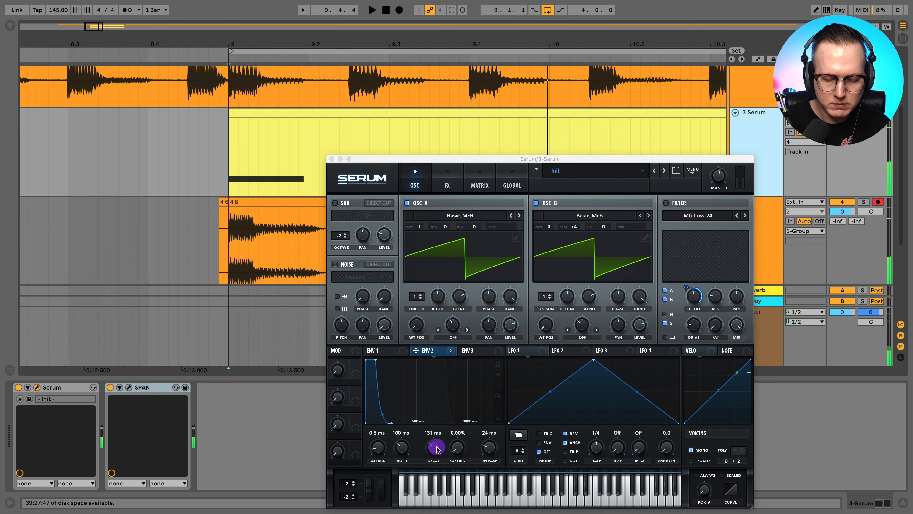
Set envelope 2's decay to 104 ms, record over the take on track 4 from 9.1.1, and close the Serum window
{"action": "left_click_drag", "start_coordinate": [438, 449], "coordinate": [435, 450]}
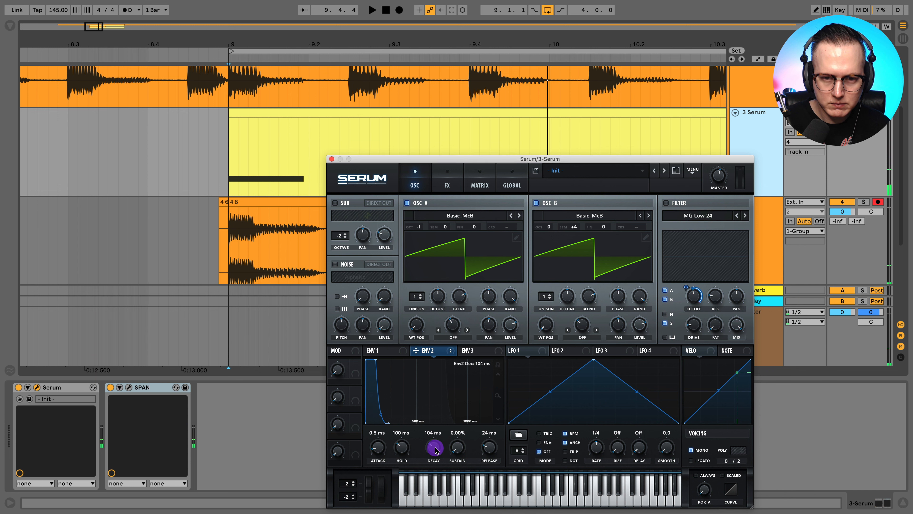
{"action": "left_click", "coordinate": [403, 10]}
{"action": "left_click", "coordinate": [398, 10]}
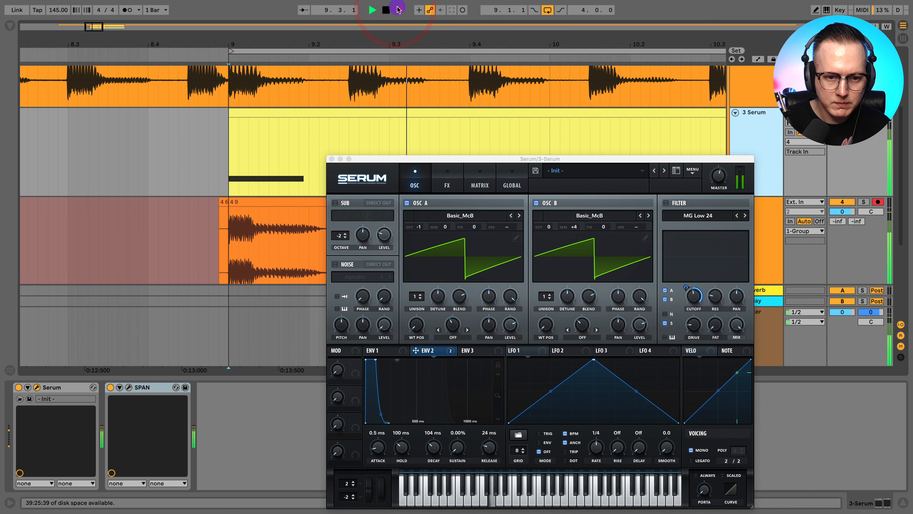
{"action": "left_click", "coordinate": [331, 159]}
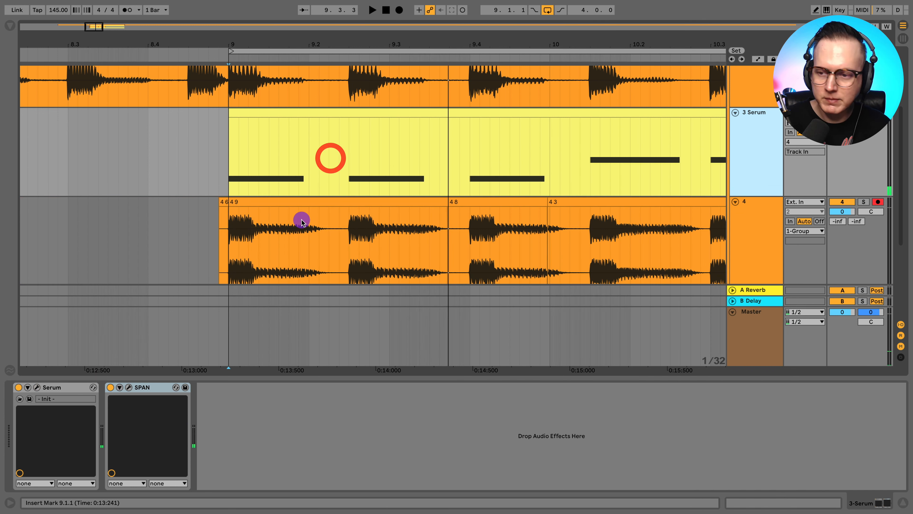
Play back the latest take on track 4 from 9.1.1 to check its decay shape
{"action": "left_click", "coordinate": [301, 218]}
{"action": "scroll", "coordinate": [338, 200], "scroll_direction": "down", "scroll_amount": 1}
{"action": "left_click", "coordinate": [229, 196]}
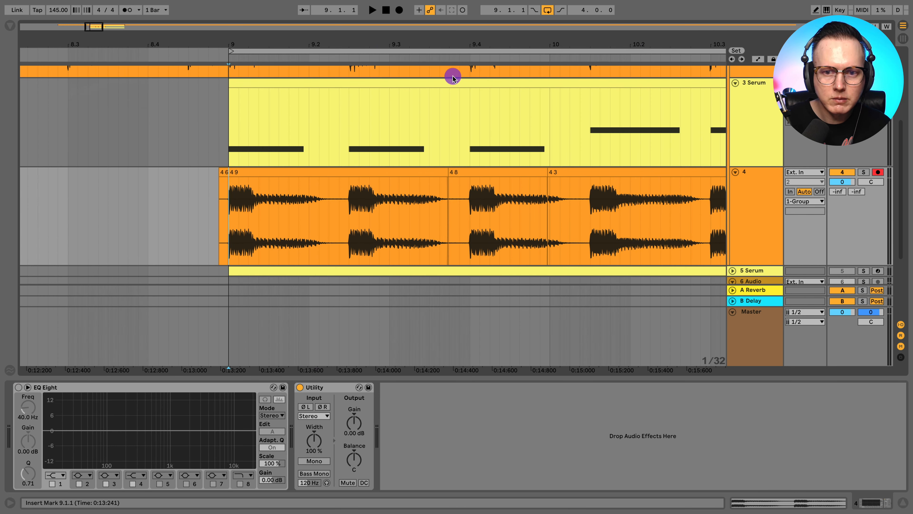
{"action": "left_click_drag", "start_coordinate": [453, 78], "coordinate": [452, 82]}
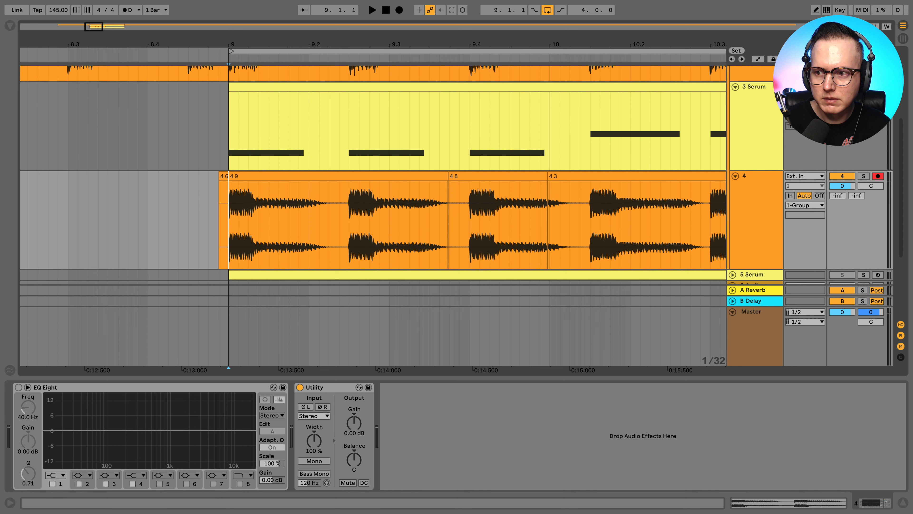
{"action": "key", "text": "space"}
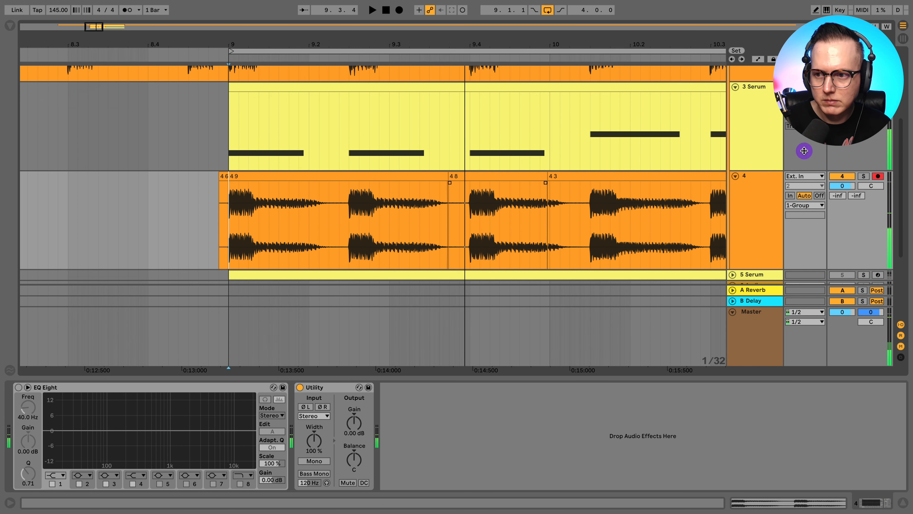
Solo track 4 and play back its latest take from 9.2.1 and from just before bar 9
{"action": "left_click", "coordinate": [864, 176]}
{"action": "key", "text": "space"}
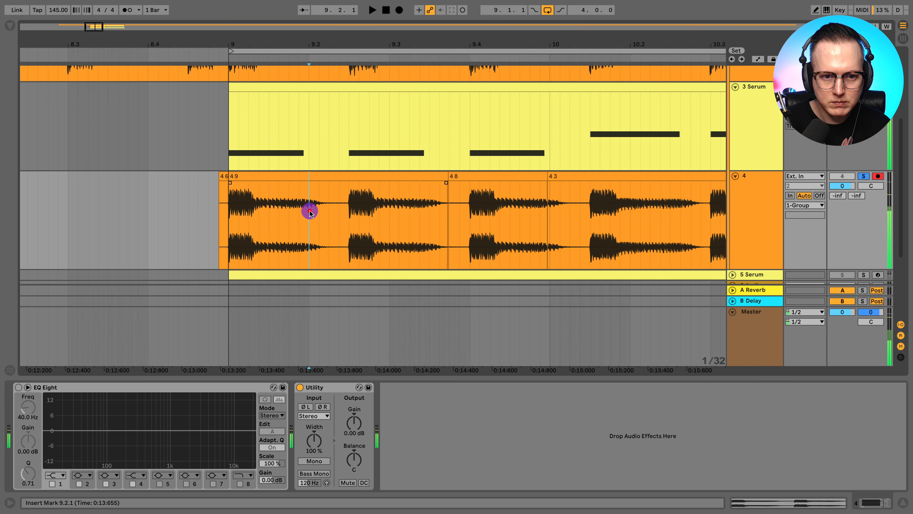
{"action": "left_click", "coordinate": [310, 212]}
{"action": "key", "text": "space"}
{"action": "scroll", "coordinate": [316, 206], "scroll_direction": "up", "scroll_amount": 5}
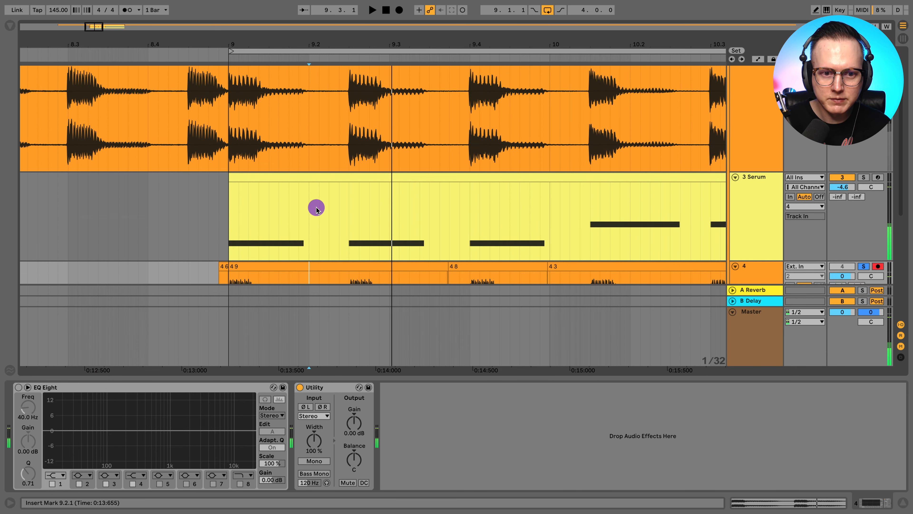
{"action": "scroll", "coordinate": [317, 214], "scroll_direction": "down", "scroll_amount": 4}
{"action": "key", "text": "space"}
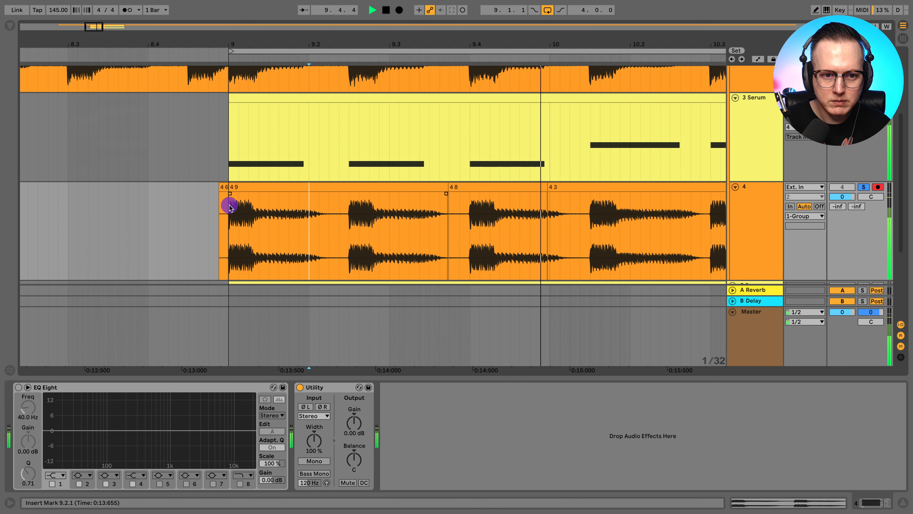
{"action": "left_click", "coordinate": [220, 212]}
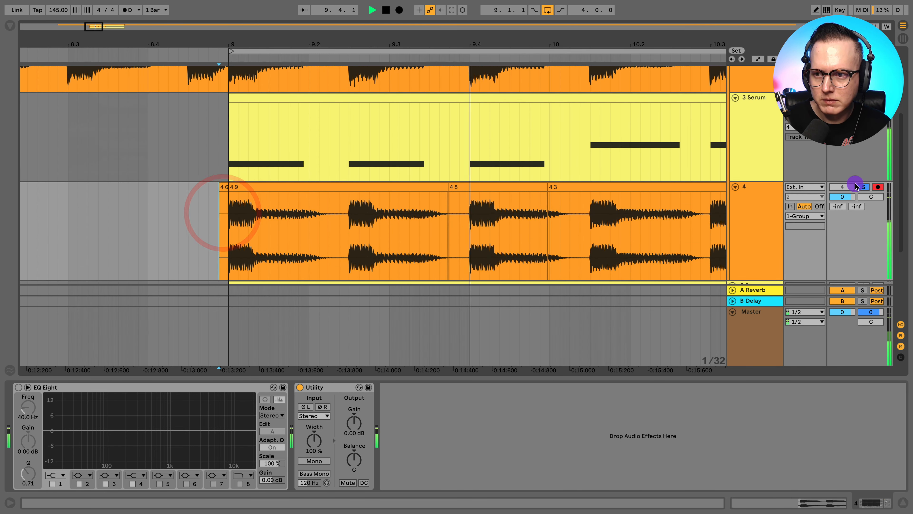
{"action": "key", "text": "space"}
Unsolo track 4 and route the output of track 3 Serum to 1-Group
{"action": "left_click", "coordinate": [863, 187]}
{"action": "left_click", "coordinate": [821, 146]}
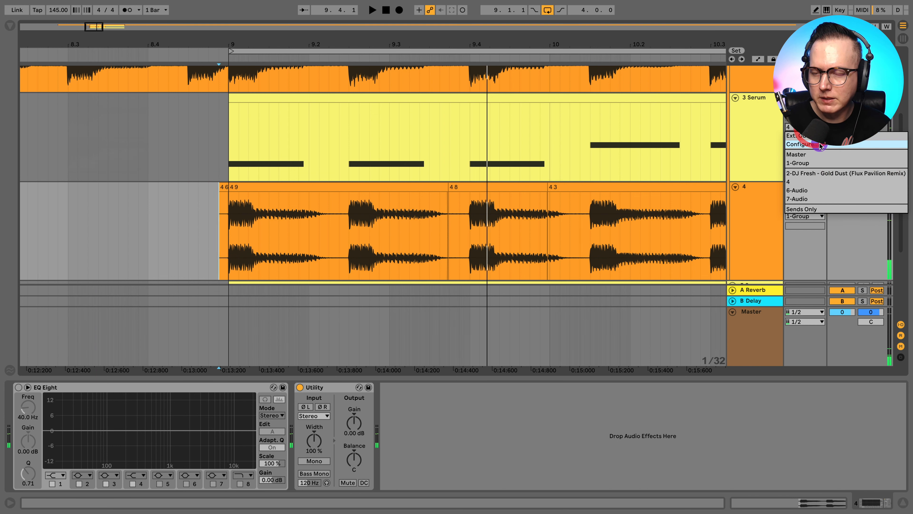
{"action": "left_click", "coordinate": [827, 162]}
{"action": "left_click", "coordinate": [749, 133]}
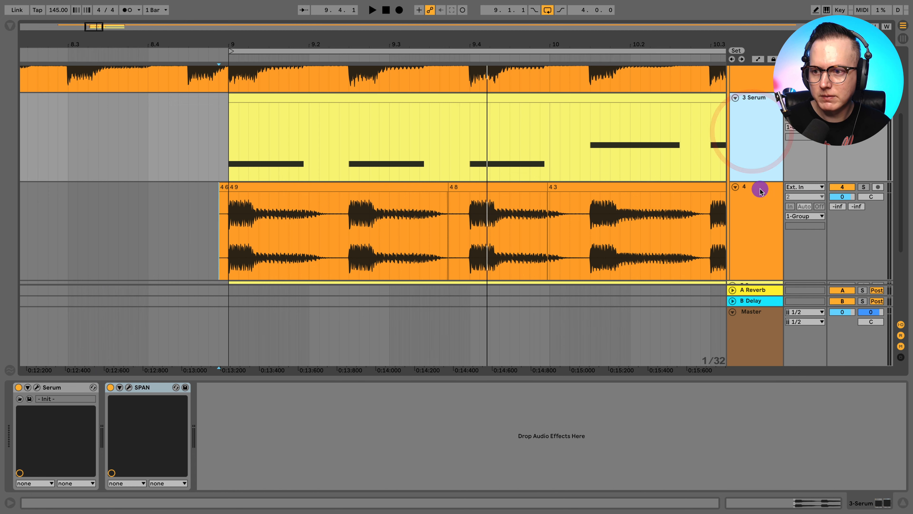
Deactivate track 4 and delete all of its recorded takes
{"action": "left_click", "coordinate": [759, 188]}
{"action": "left_click", "coordinate": [839, 187]}
{"action": "scroll", "coordinate": [695, 177], "scroll_direction": "down", "scroll_amount": 6}
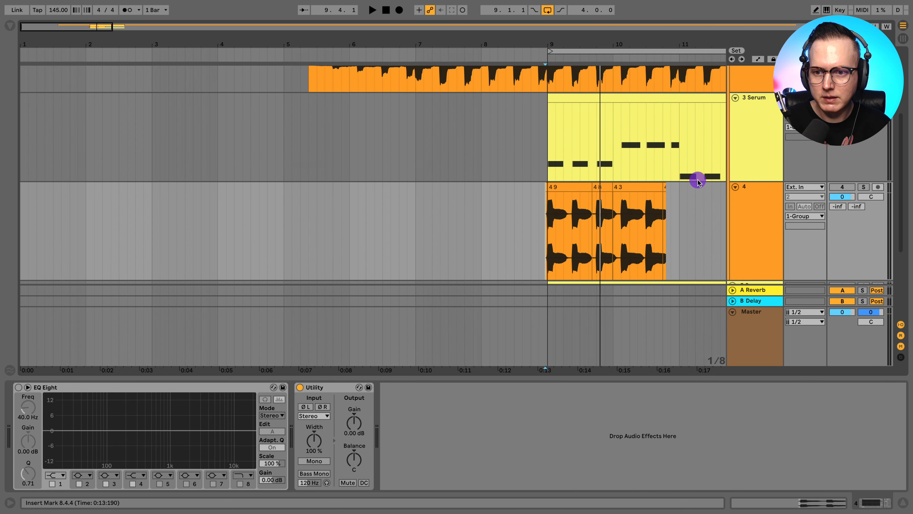
{"action": "left_click_drag", "start_coordinate": [651, 216], "coordinate": [496, 220]}
{"action": "key", "text": "Delete"}
Play back the track 3 Serum part from 9.1.1 and compare it with the reference waveform on track 2
{"action": "scroll", "coordinate": [548, 190], "scroll_direction": "up", "scroll_amount": 8}
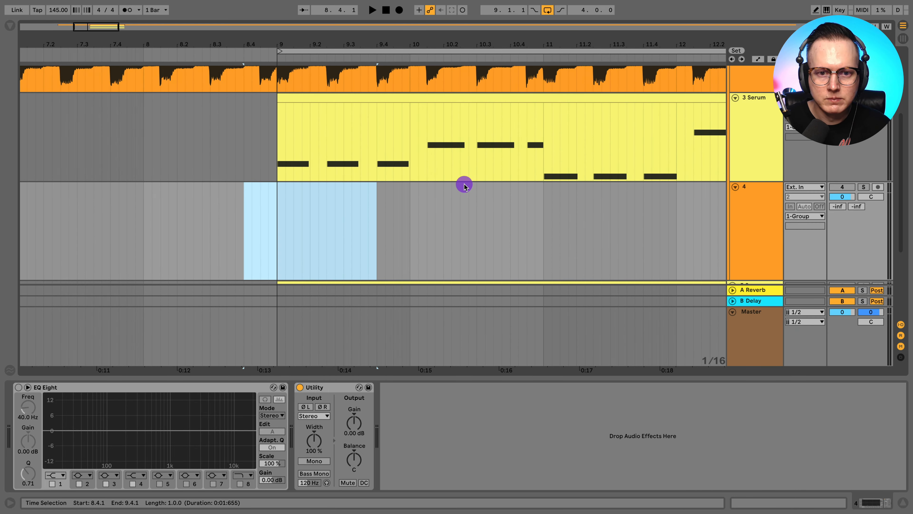
{"action": "scroll", "coordinate": [272, 237], "scroll_direction": "up", "scroll_amount": 3}
{"action": "scroll", "coordinate": [287, 228], "scroll_direction": "down", "scroll_amount": 5}
{"action": "scroll", "coordinate": [281, 172], "scroll_direction": "up", "scroll_amount": 4}
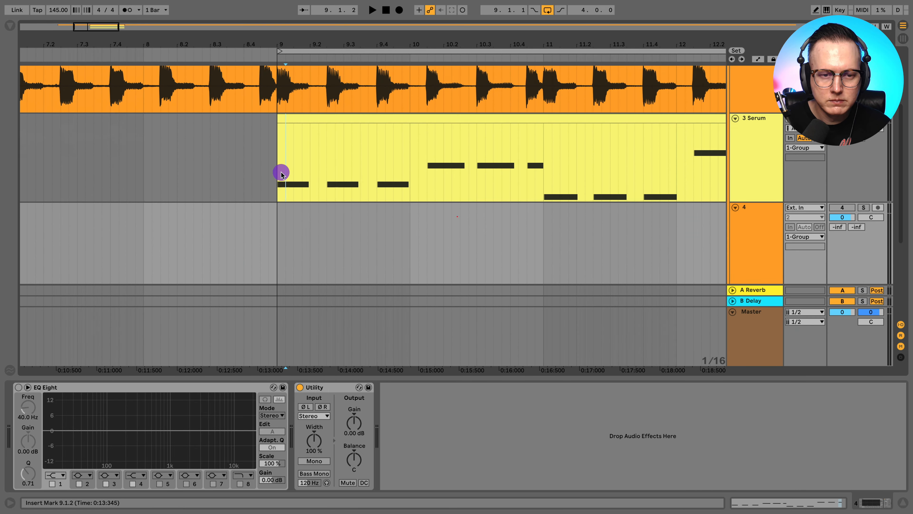
{"action": "left_click", "coordinate": [285, 173]}
{"action": "key", "text": "space"}
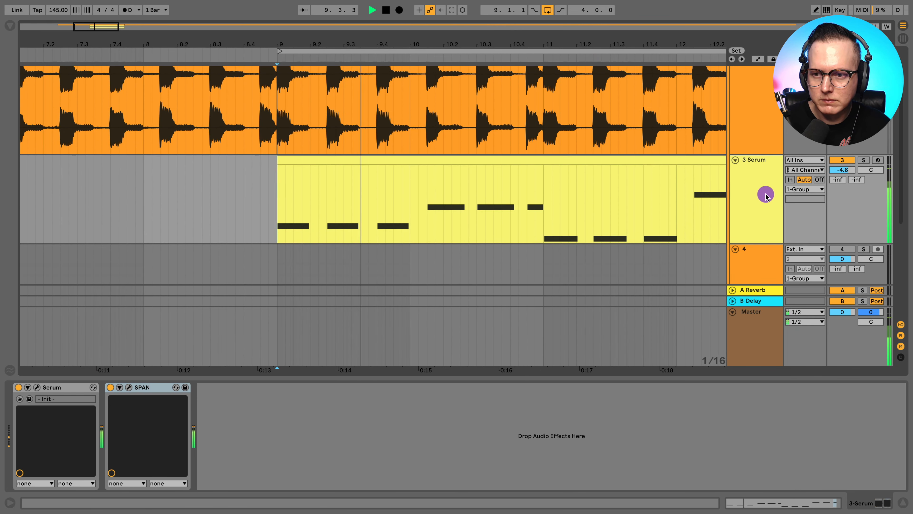
{"action": "scroll", "coordinate": [615, 169], "scroll_direction": "right", "scroll_amount": 2}
{"action": "scroll", "coordinate": [615, 169], "scroll_direction": "up", "scroll_amount": 3}
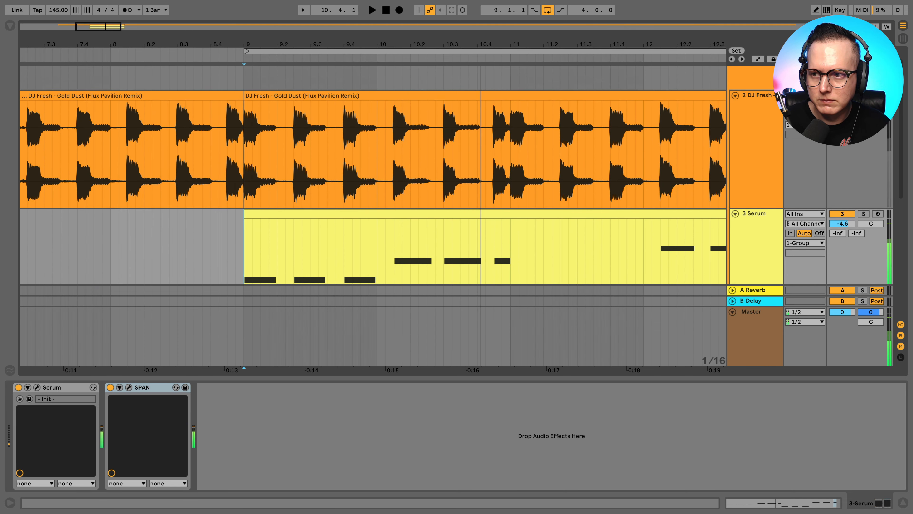
{"action": "key", "text": "space"}
{"action": "key", "text": "space"}
{"action": "scroll", "coordinate": [757, 106], "scroll_direction": "up", "scroll_amount": 1}
Switch off the EQ Eight on the 1 Group track and play the DJ Fresh reference track from 9.1.1
{"action": "left_click", "coordinate": [751, 82]}
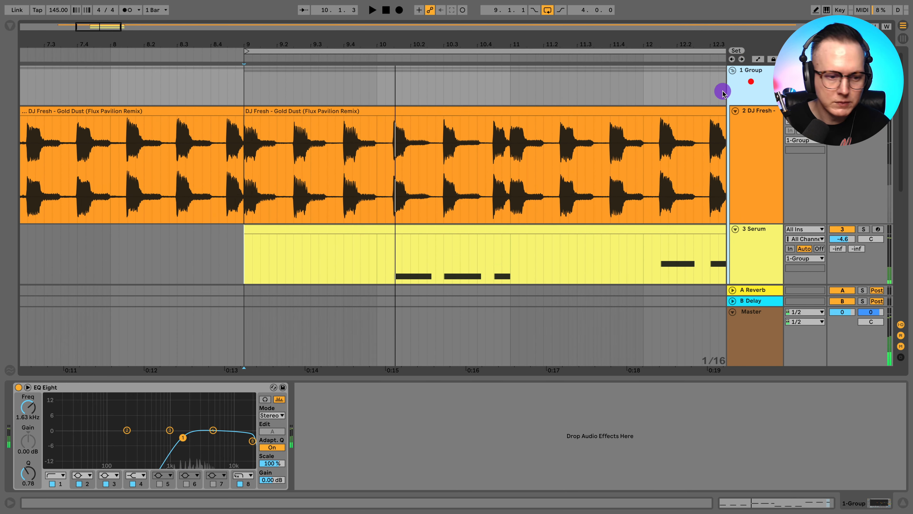
{"action": "left_click", "coordinate": [18, 386]}
{"action": "left_click", "coordinate": [741, 70]}
{"action": "left_click", "coordinate": [746, 116]}
{"action": "key", "text": "space"}
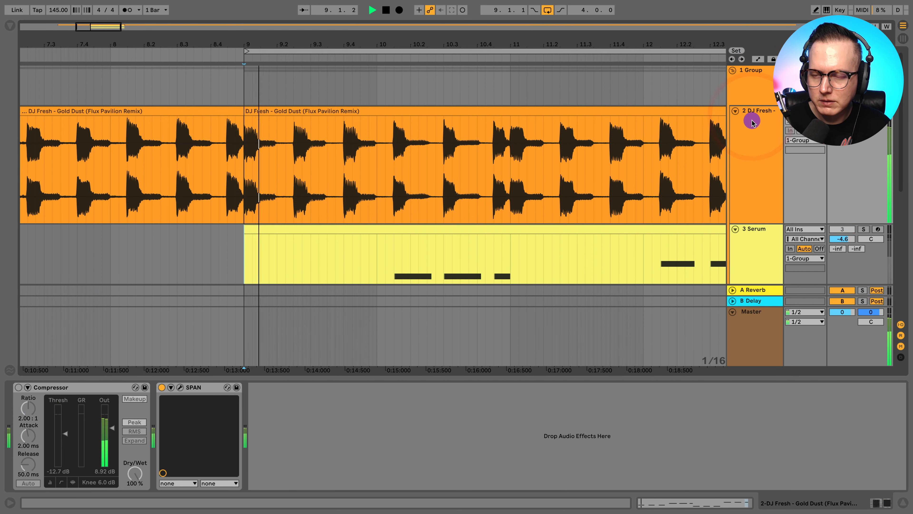
Solo track 3 Serum during playback to hear the full-range bass sound
{"action": "scroll", "coordinate": [749, 162], "scroll_direction": "down", "scroll_amount": 3}
{"action": "left_click", "coordinate": [751, 213]}
{"action": "left_click", "coordinate": [863, 180]}
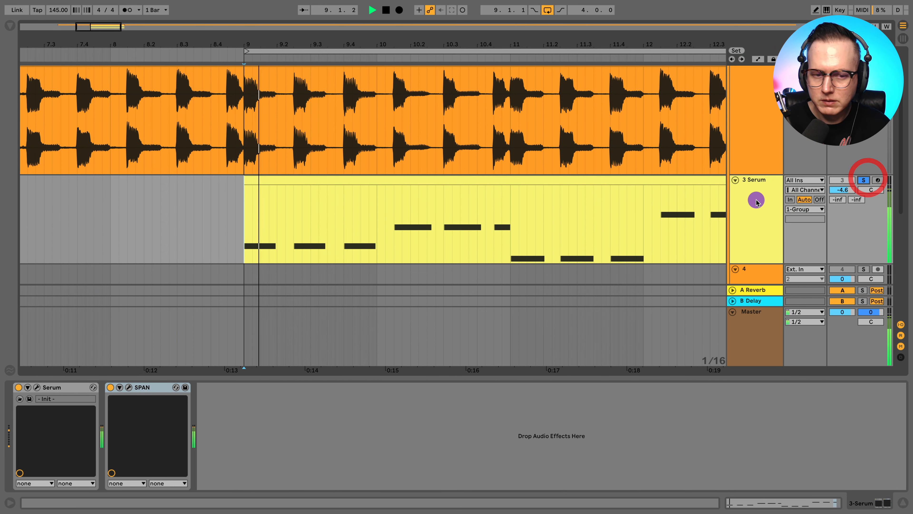
{"action": "left_click", "coordinate": [756, 199]}
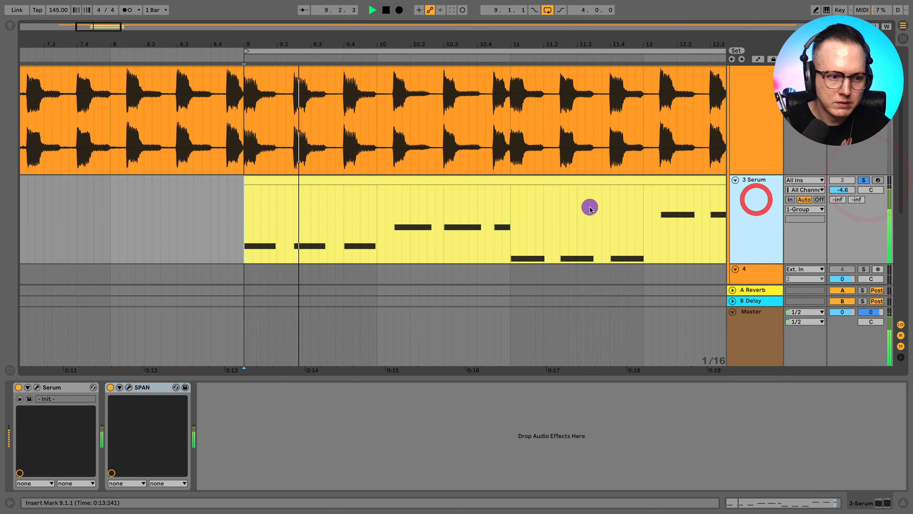
Replay the soloed Serum part from 9.1.1 with its plugin window open
{"action": "left_click", "coordinate": [37, 387]}
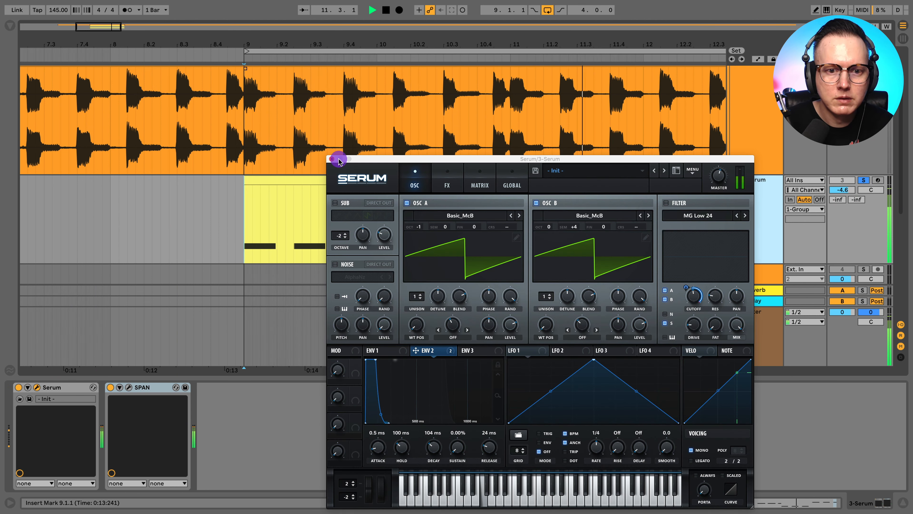
{"action": "left_click", "coordinate": [332, 158]}
{"action": "left_click", "coordinate": [242, 210]}
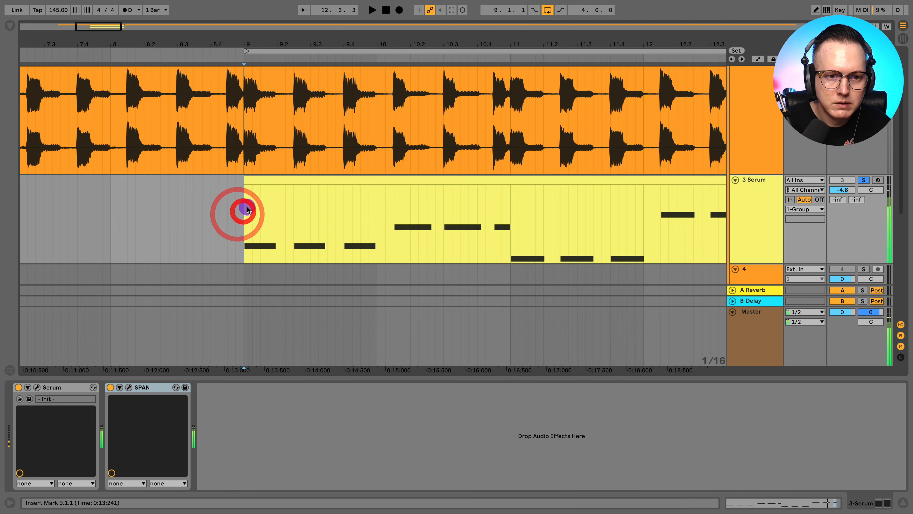
{"action": "left_click", "coordinate": [36, 387]}
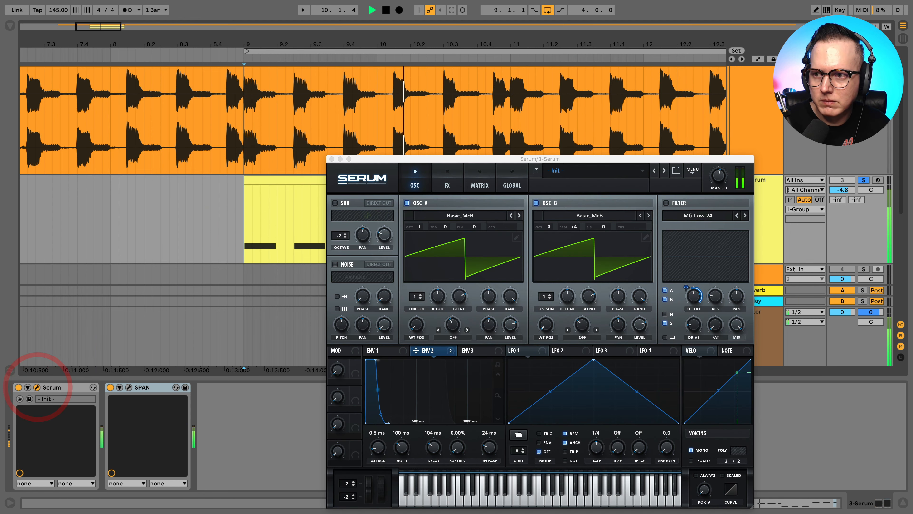
Show Serum's effects rack and compare its EQ'd sound with the reference by toggling track 3's solo
{"action": "left_click", "coordinate": [874, 197]}
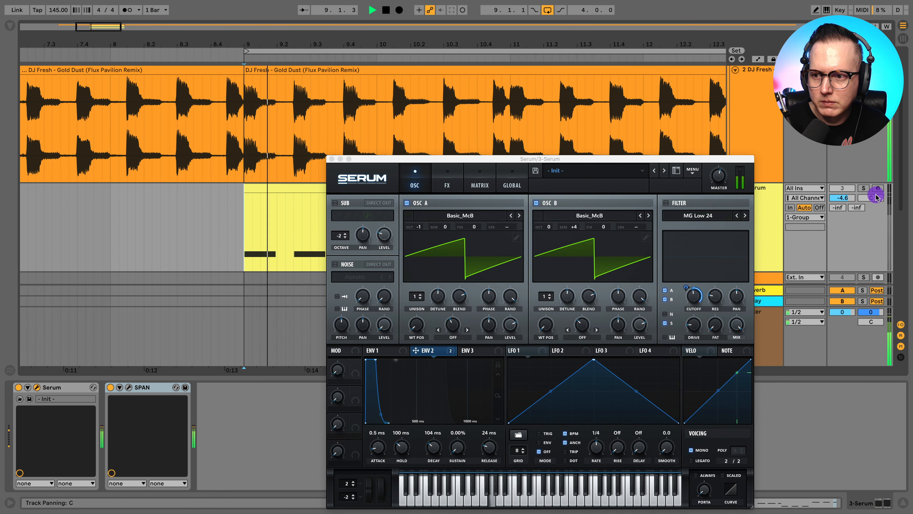
{"action": "left_click", "coordinate": [865, 188]}
{"action": "left_click_drag", "start_coordinate": [544, 159], "coordinate": [486, 139]}
{"action": "left_click", "coordinate": [388, 165]}
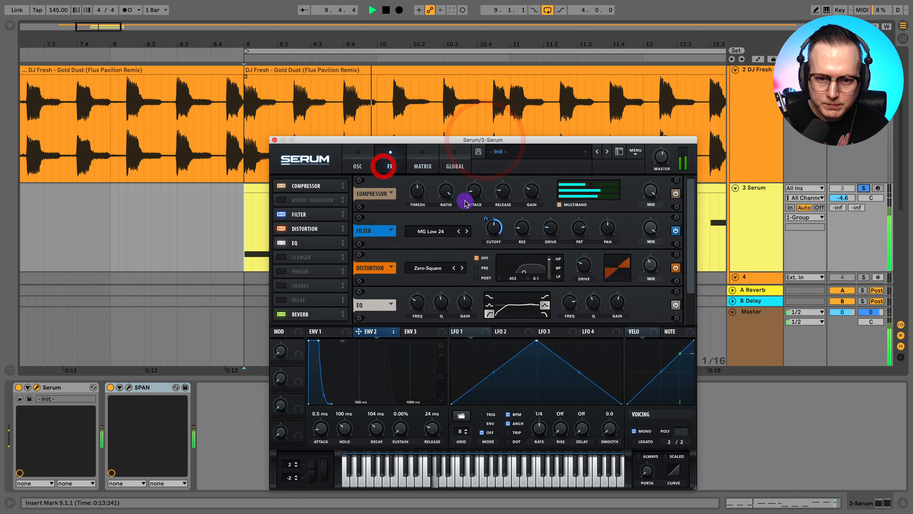
{"action": "left_click", "coordinate": [419, 301]}
{"action": "left_click", "coordinate": [444, 304]}
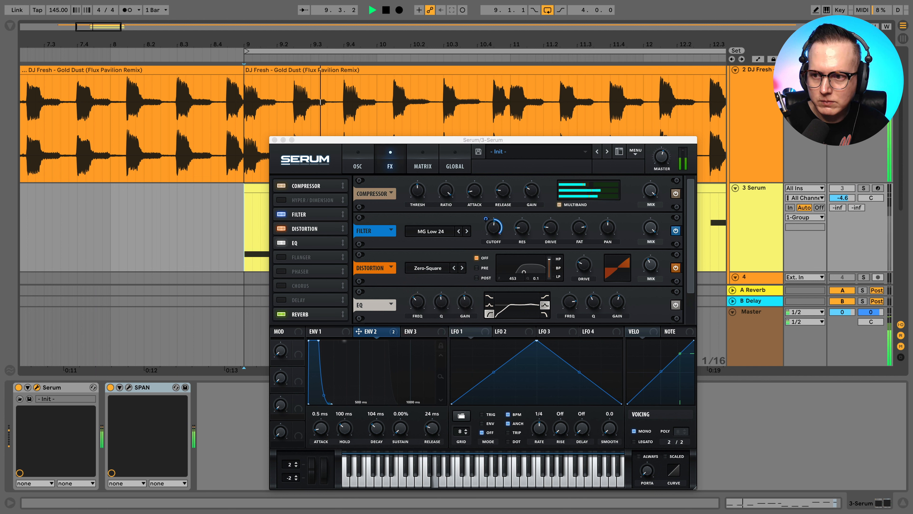
{"action": "left_click", "coordinate": [865, 189]}
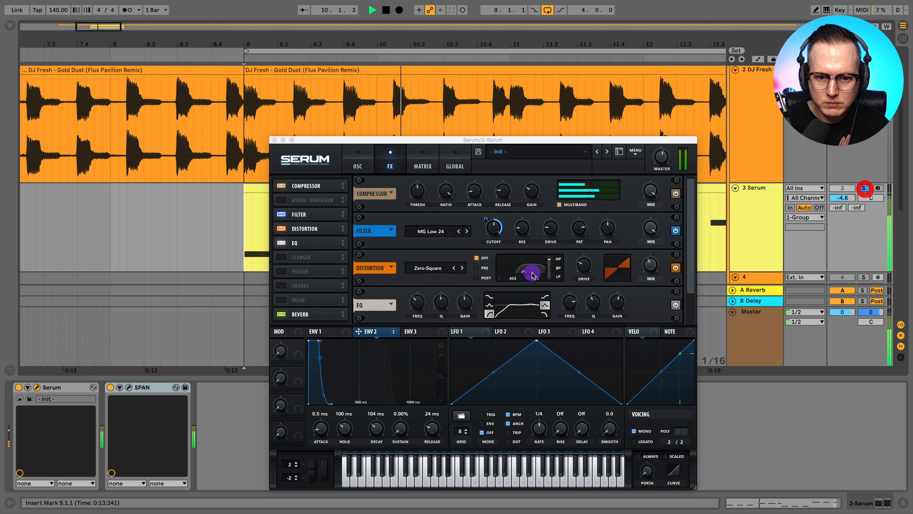
{"action": "left_click", "coordinate": [417, 302]}
Try adding a sine sub oscillator in Serum at octave -1 with direct out and a level of 32%
{"action": "left_click", "coordinate": [358, 162]}
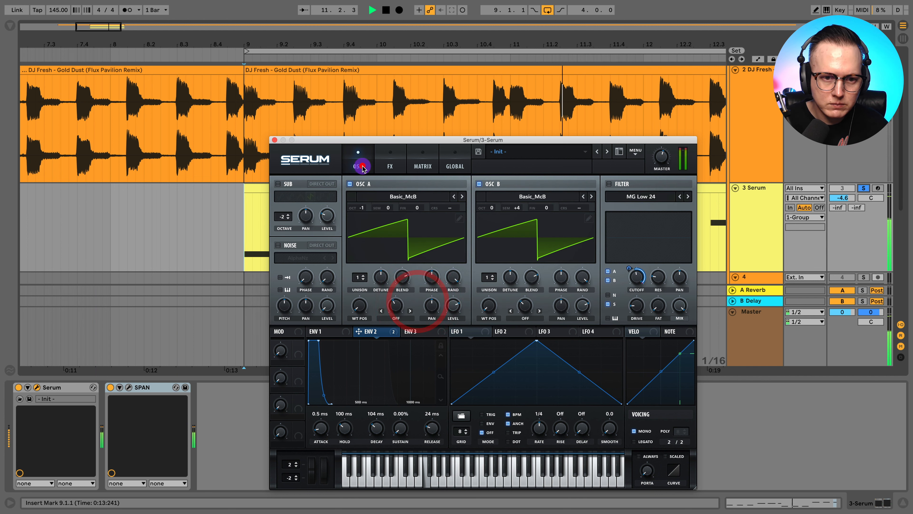
{"action": "left_click", "coordinate": [279, 184]}
{"action": "left_click", "coordinate": [281, 196]}
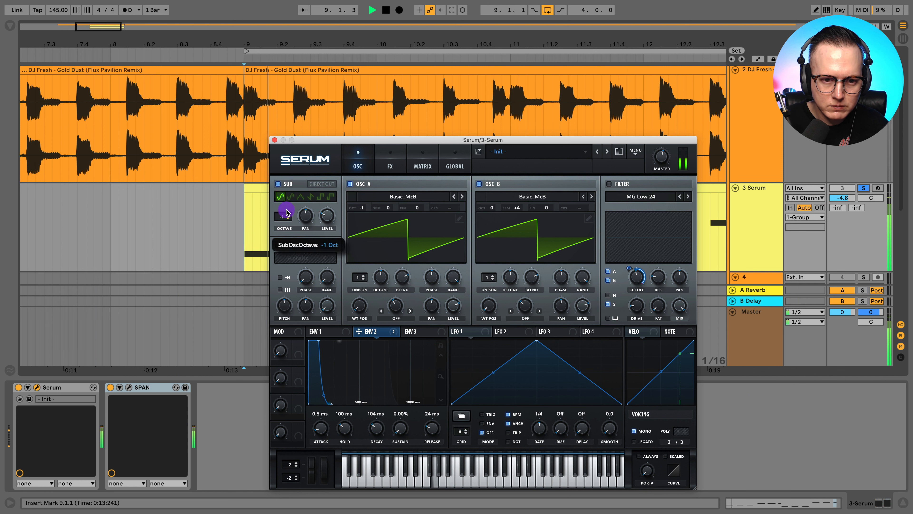
{"action": "left_click", "coordinate": [288, 213]}
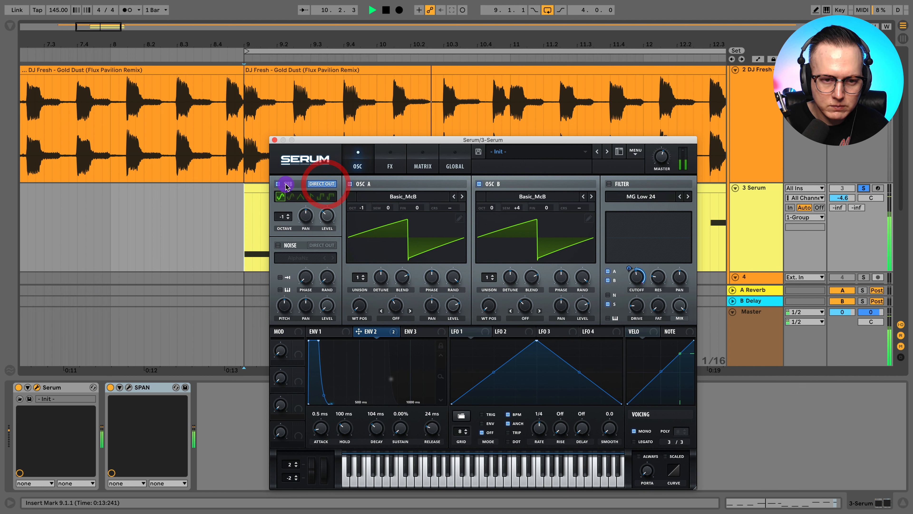
{"action": "left_click_drag", "start_coordinate": [331, 216], "coordinate": [331, 212]}
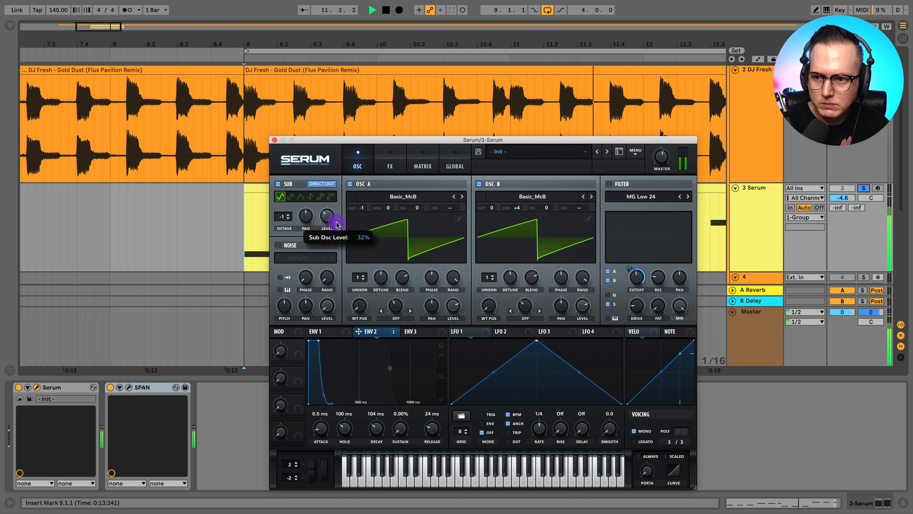
Compare the Serum sound with the reference track, muting and restoring oscillator B while listening
{"action": "scroll", "coordinate": [756, 161], "scroll_direction": "up", "scroll_amount": 2}
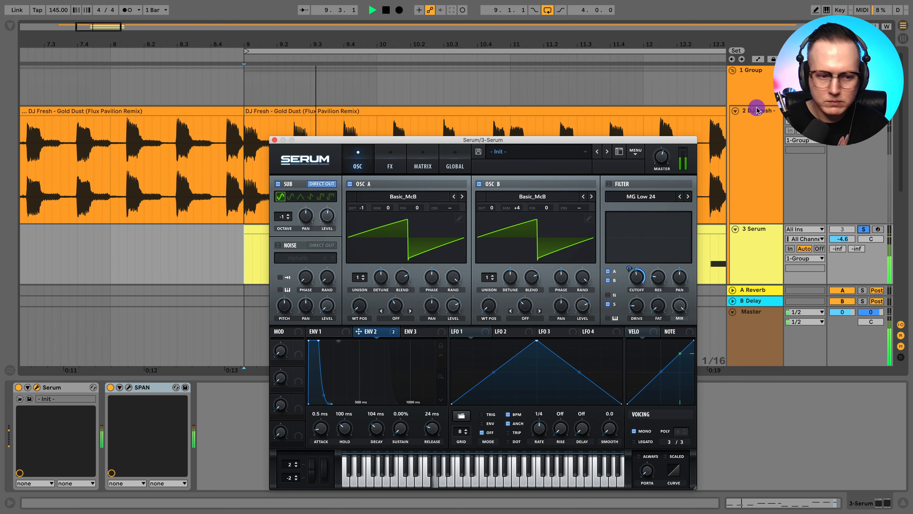
{"action": "left_click", "coordinate": [757, 109]}
{"action": "scroll", "coordinate": [758, 84], "scroll_direction": "down", "scroll_amount": 2}
{"action": "left_click", "coordinate": [759, 189]}
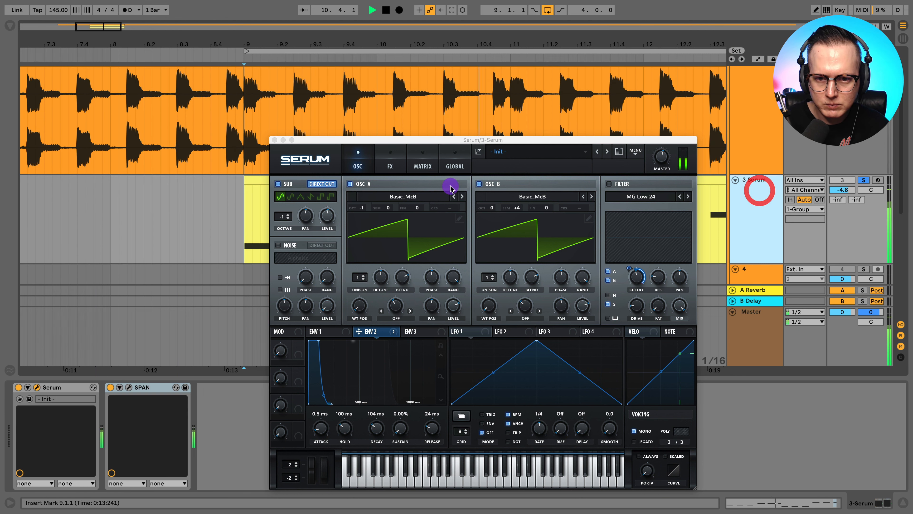
{"action": "left_click", "coordinate": [479, 183]}
{"action": "left_click", "coordinate": [479, 184]}
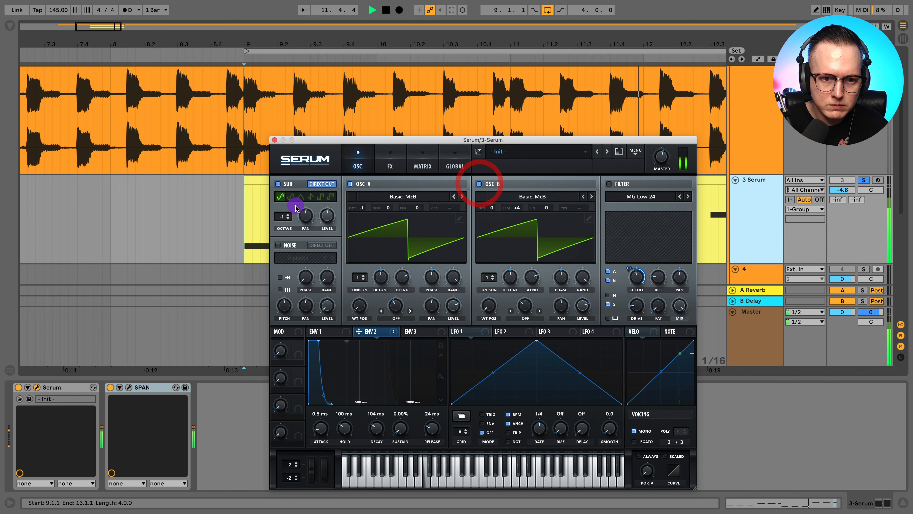
Set the sub oscillator's octave to -2 and switch it off, ending playback and closing the Serum window
{"action": "left_click_drag", "start_coordinate": [283, 216], "coordinate": [283, 227]}
{"action": "left_click", "coordinate": [322, 199]}
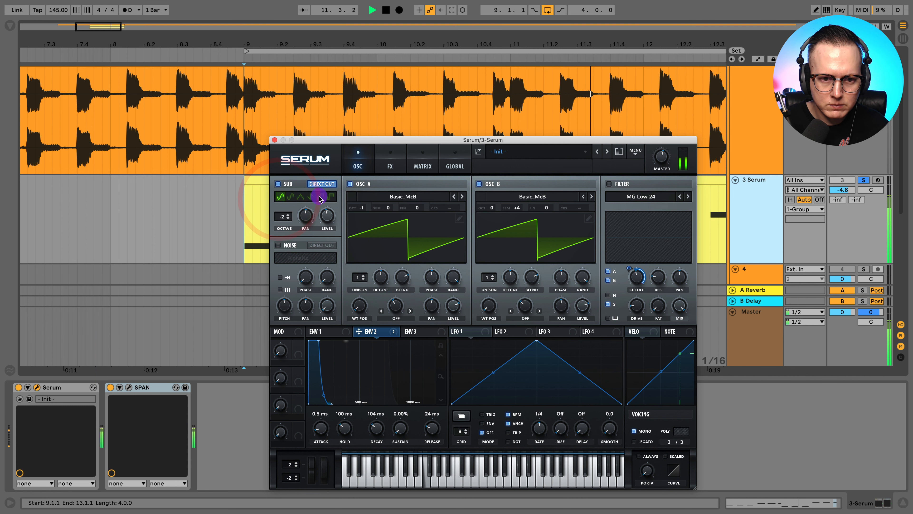
{"action": "left_click", "coordinate": [279, 184]}
{"action": "key", "text": "space"}
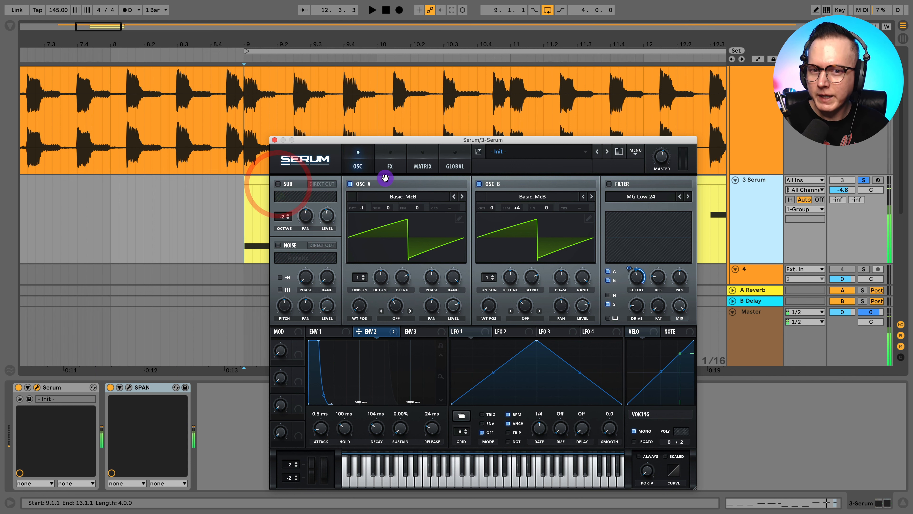
{"action": "left_click", "coordinate": [272, 140]}
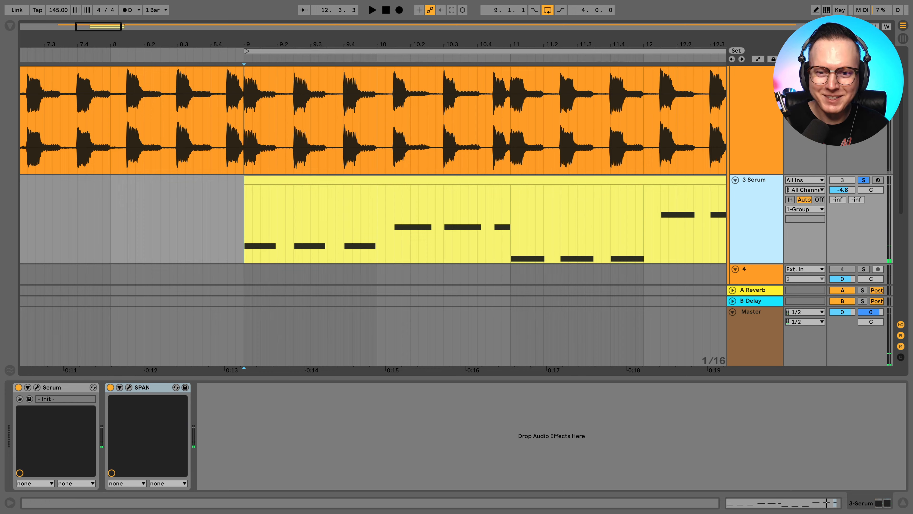
Select the 1 Group track above the reference and Serum clips to show its EQ Eight
{"action": "scroll", "coordinate": [317, 45], "scroll_direction": "down", "scroll_amount": 3}
{"action": "scroll", "coordinate": [342, 155], "scroll_direction": "right", "scroll_amount": 2}
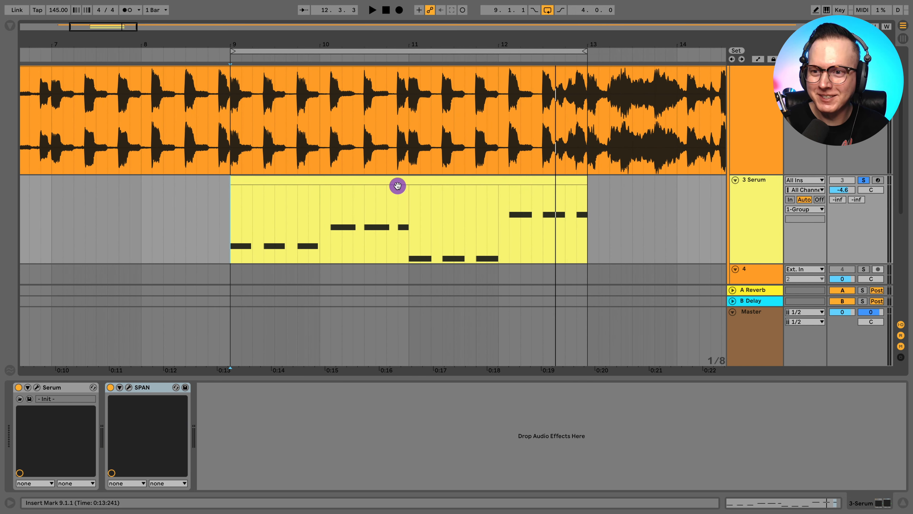
{"action": "scroll", "coordinate": [397, 185], "scroll_direction": "up", "scroll_amount": 3}
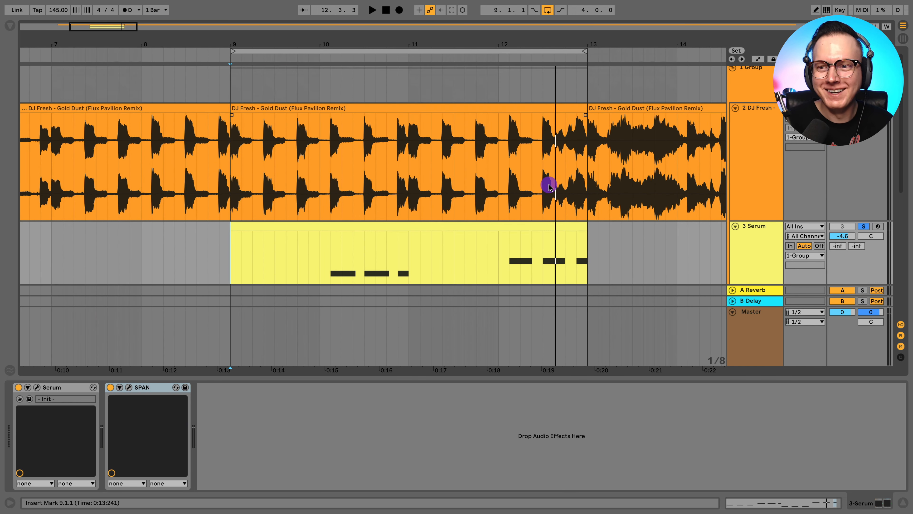
{"action": "left_click", "coordinate": [759, 85]}
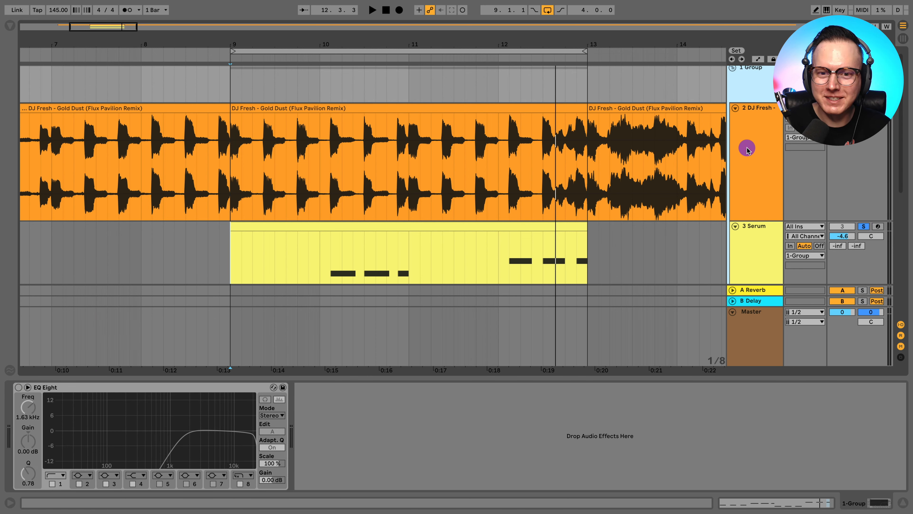
Select the 3 Serum track, listen to the loop with and without its solo, and open its Serum window
{"action": "scroll", "coordinate": [614, 131], "scroll_direction": "down", "scroll_amount": 3}
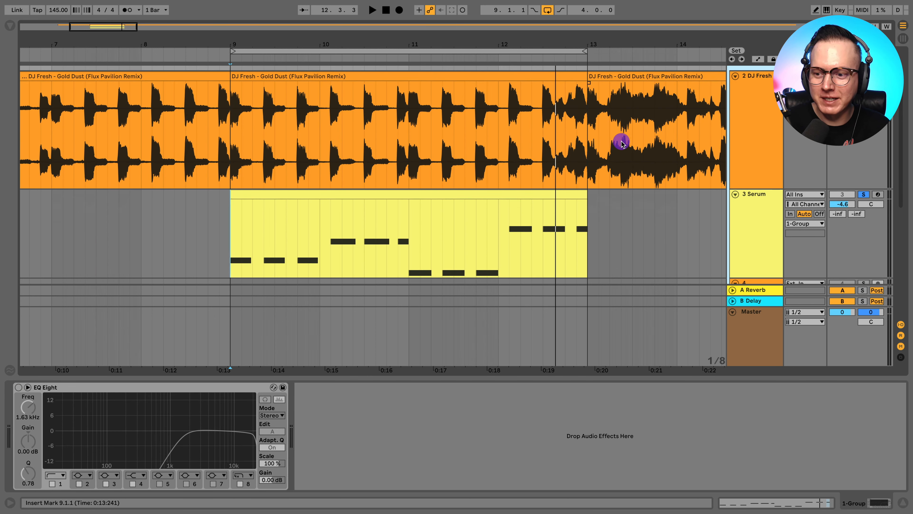
{"action": "left_click", "coordinate": [753, 251]}
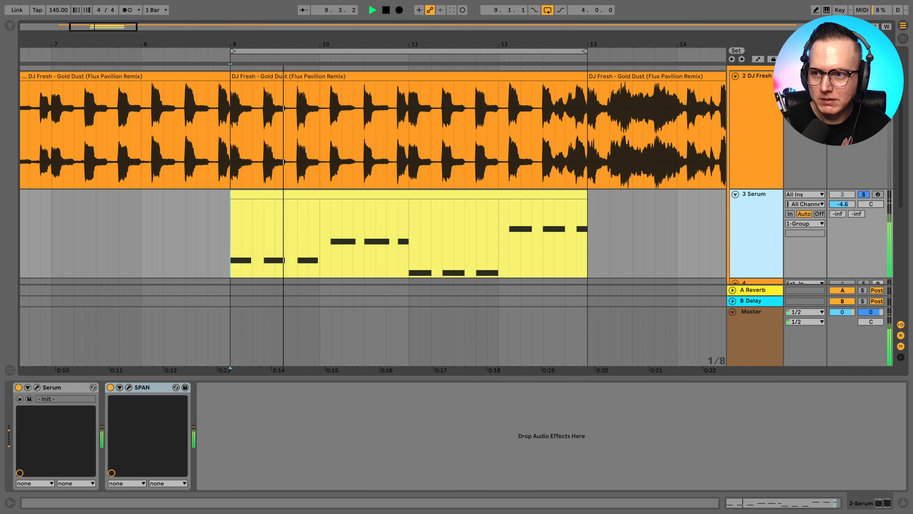
{"action": "left_click", "coordinate": [865, 195]}
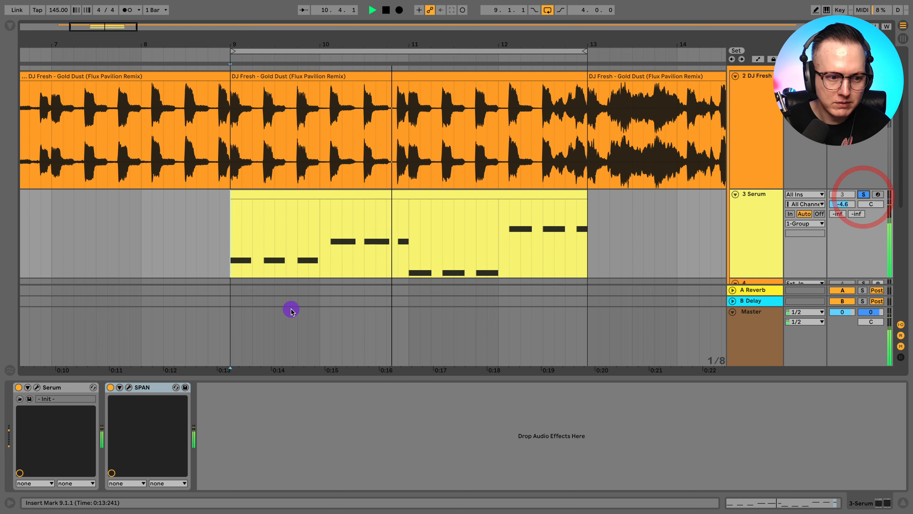
{"action": "left_click", "coordinate": [37, 387]}
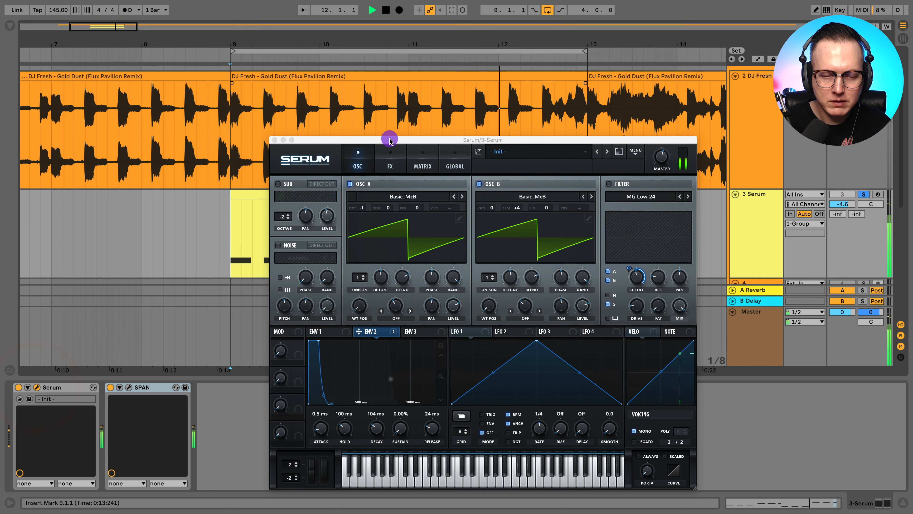
Show Serum's FX page and compare the bass with the reference by unsoloing and resoloing the Serum track
{"action": "left_click_drag", "start_coordinate": [391, 138], "coordinate": [337, 76]}
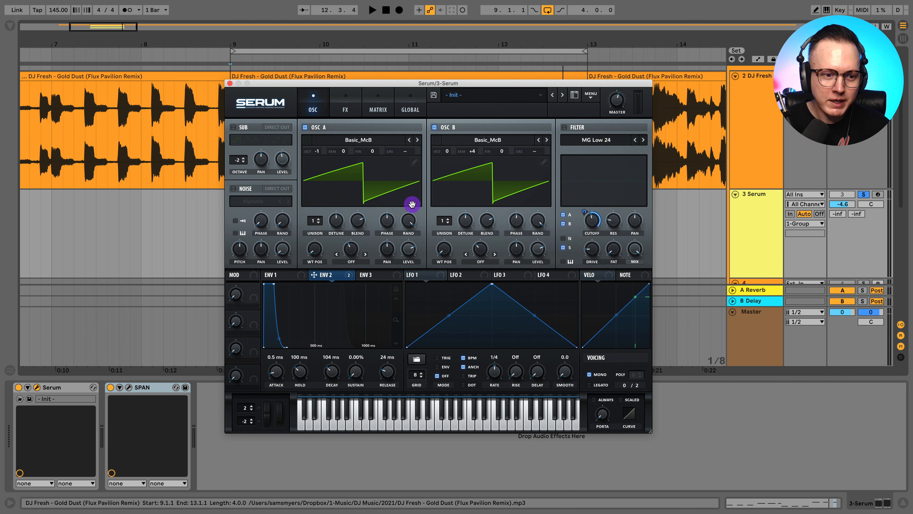
{"action": "left_click", "coordinate": [346, 109]}
{"action": "left_click_drag", "start_coordinate": [358, 84], "coordinate": [316, 80]}
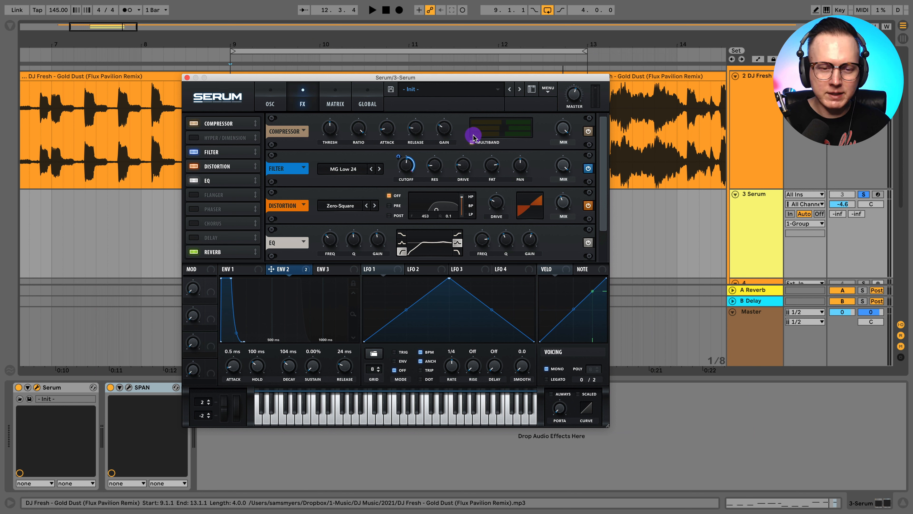
{"action": "left_click", "coordinate": [864, 195]}
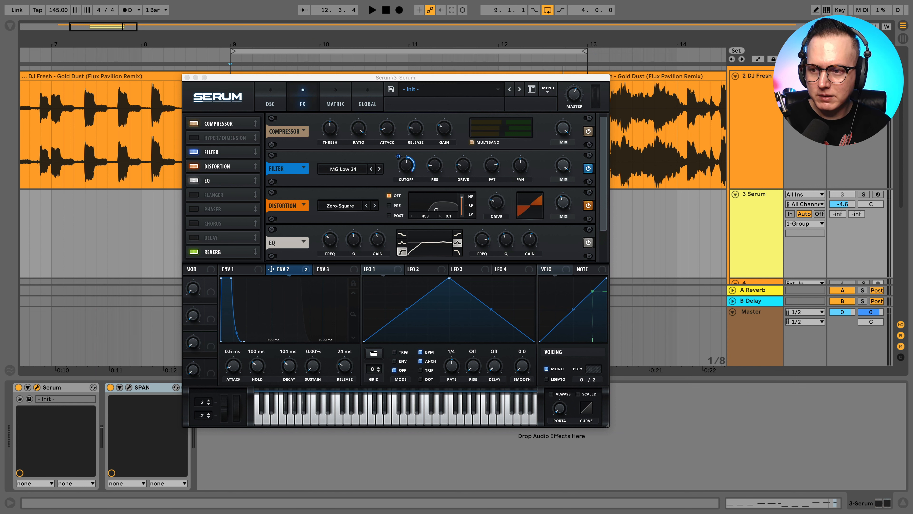
{"action": "left_click", "coordinate": [862, 195]}
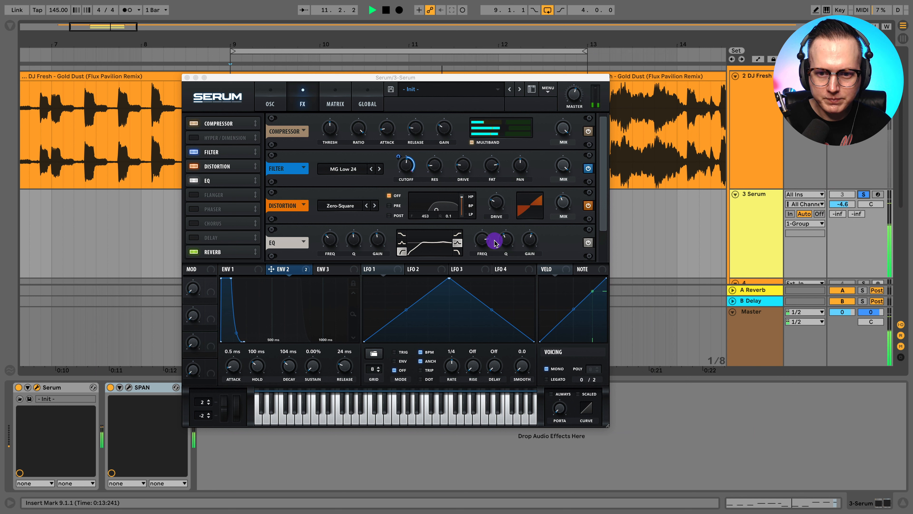
Change the upper band of Serum's EQ to a low-pass shape with its frequency at 7239 Hz
{"action": "left_click", "coordinate": [459, 251]}
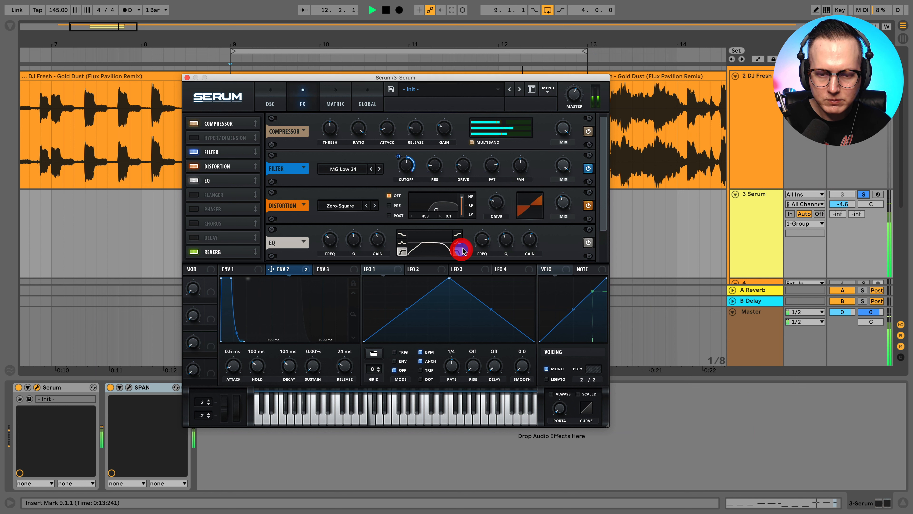
{"action": "left_click", "coordinate": [483, 239]}
{"action": "left_click", "coordinate": [482, 239]}
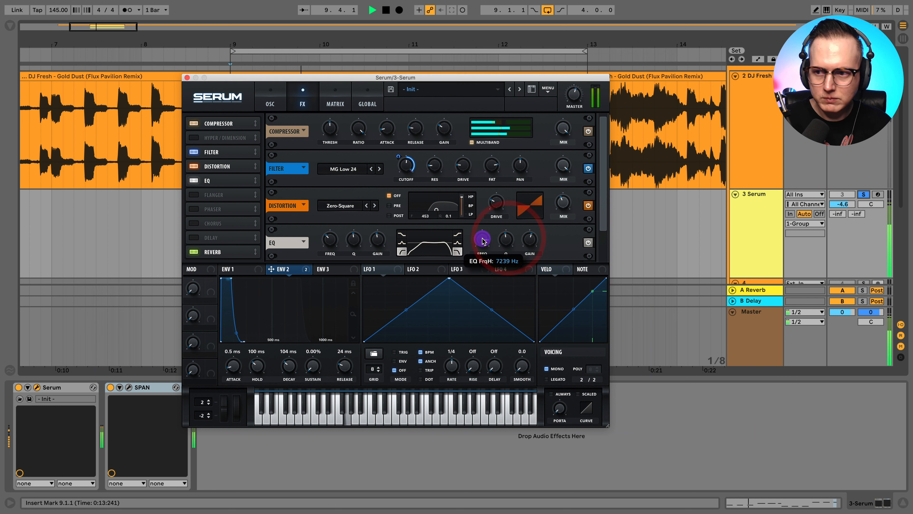
Compare Serum with the reference track by switching its solo, and set the EQ's high-cut frequency to 9707 Hz
{"action": "left_click", "coordinate": [864, 195]}
{"action": "left_click", "coordinate": [330, 240]}
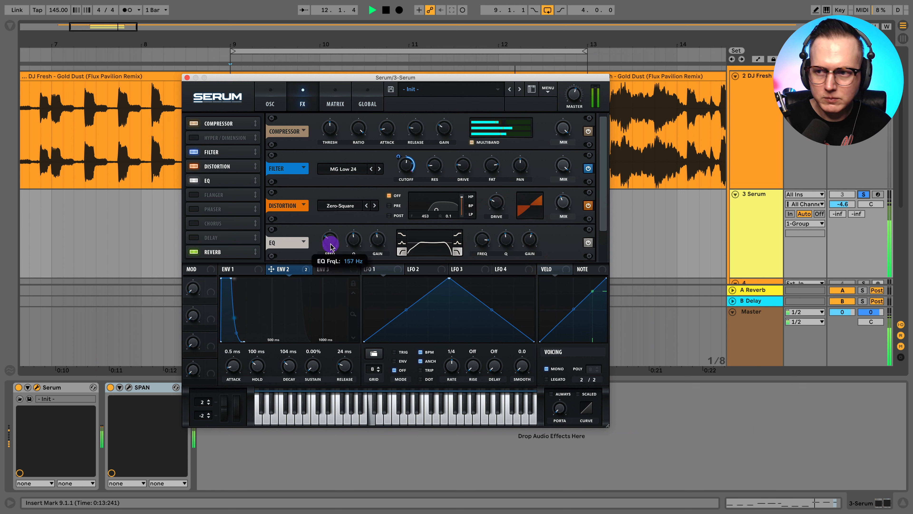
{"action": "left_click", "coordinate": [864, 194]}
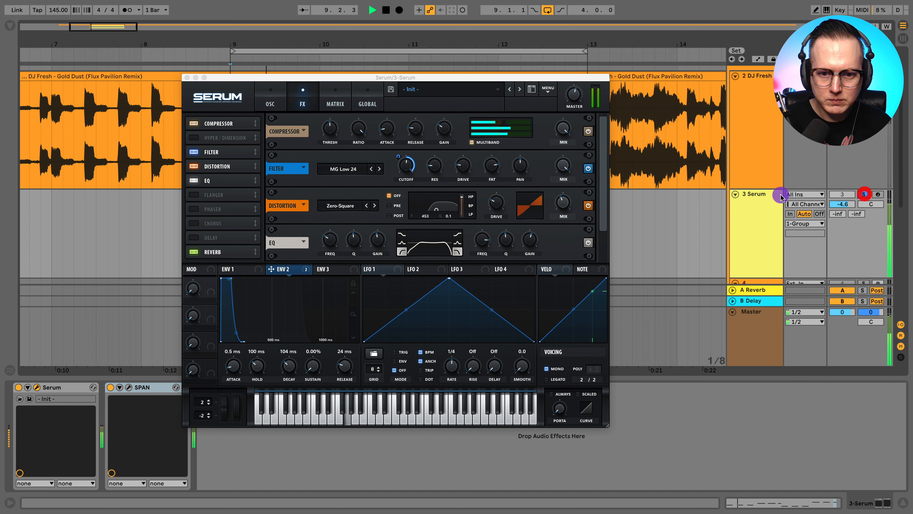
{"action": "left_click", "coordinate": [864, 194]}
{"action": "left_click", "coordinate": [483, 238]}
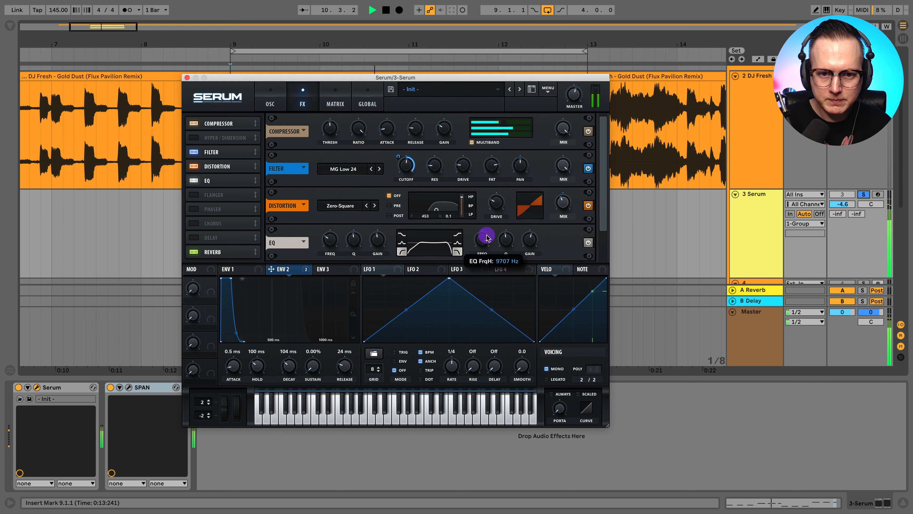
{"action": "left_click", "coordinate": [863, 194]}
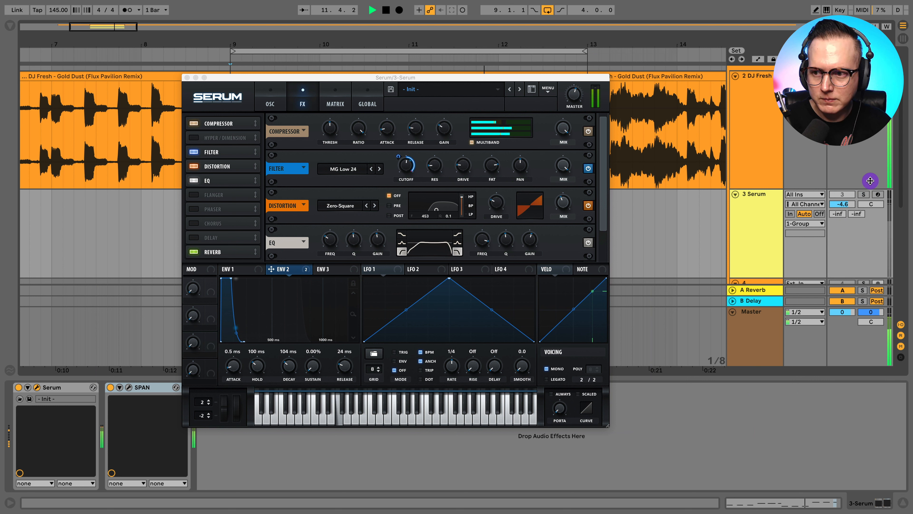
{"action": "left_click", "coordinate": [413, 172]}
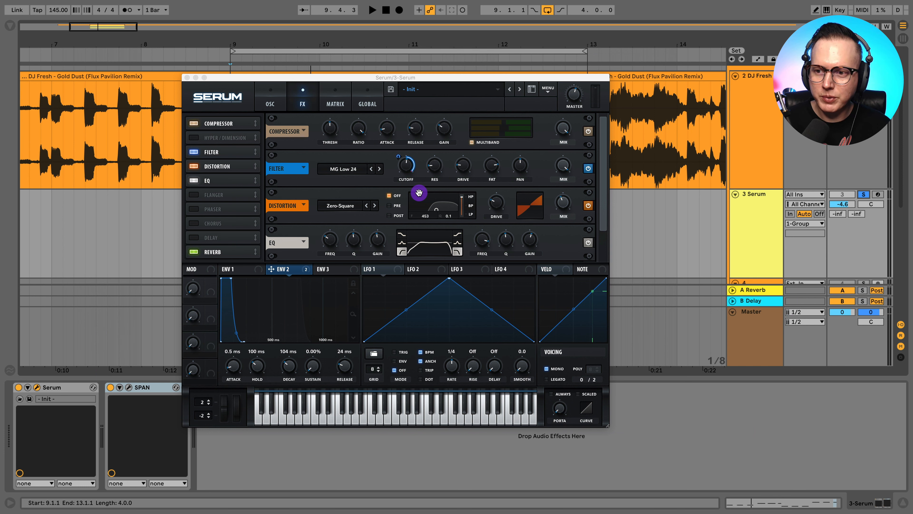
Open SPAN on the Serum track, play the loop, and hold the bass's frequency spectrum
{"action": "left_click", "coordinate": [128, 388]}
{"action": "key", "text": "space"}
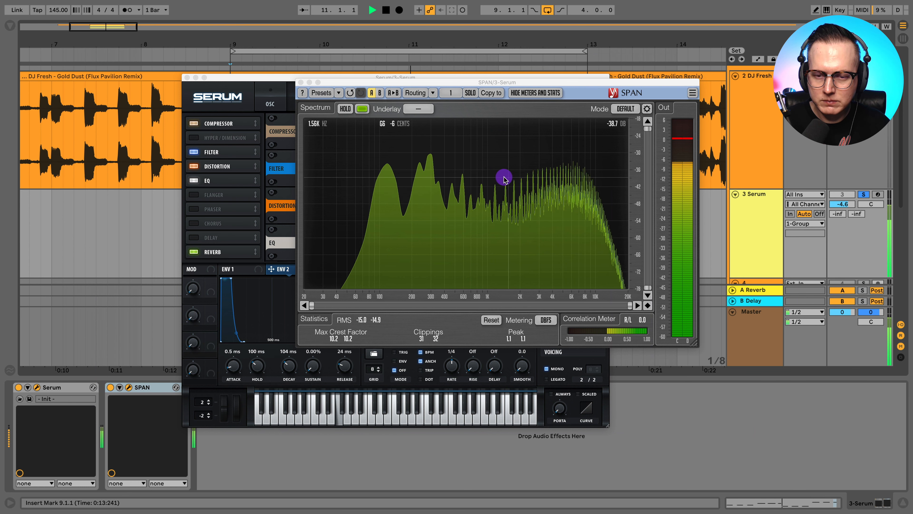
{"action": "key", "text": "space"}
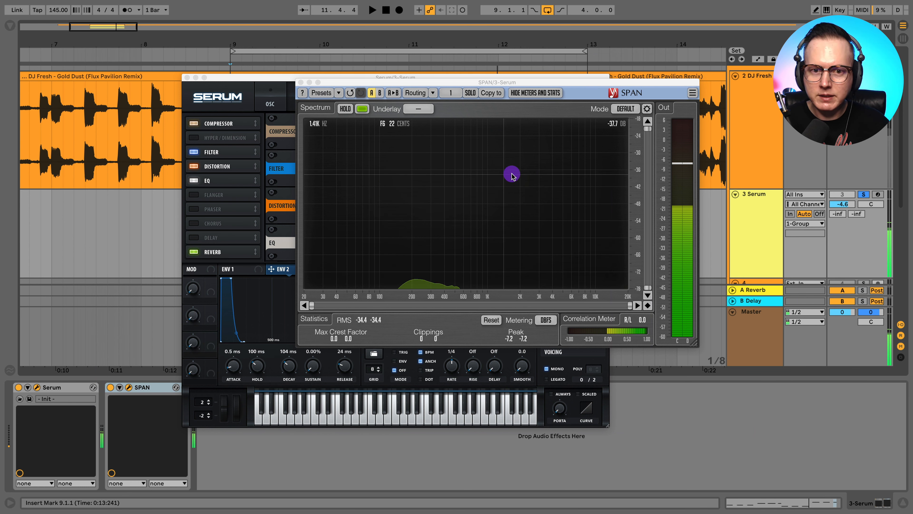
{"action": "key", "text": "space"}
{"action": "left_click", "coordinate": [345, 107]}
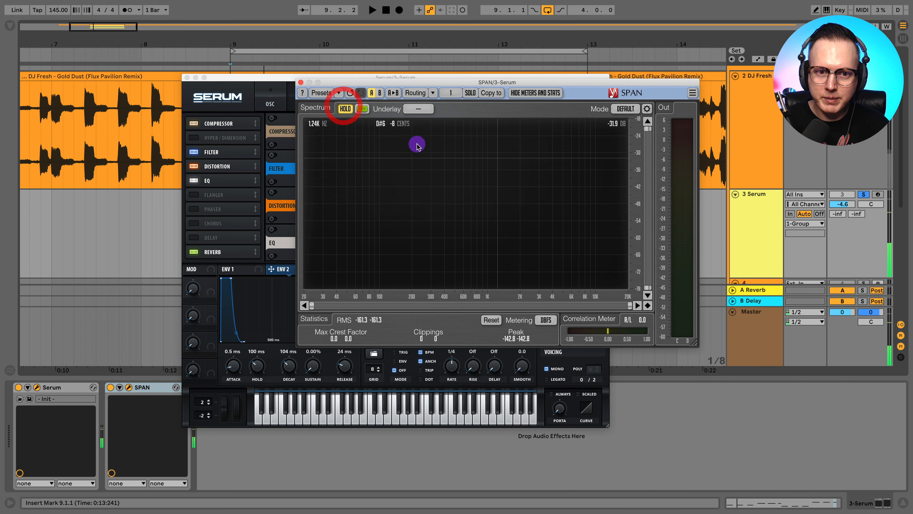
{"action": "key", "text": "space"}
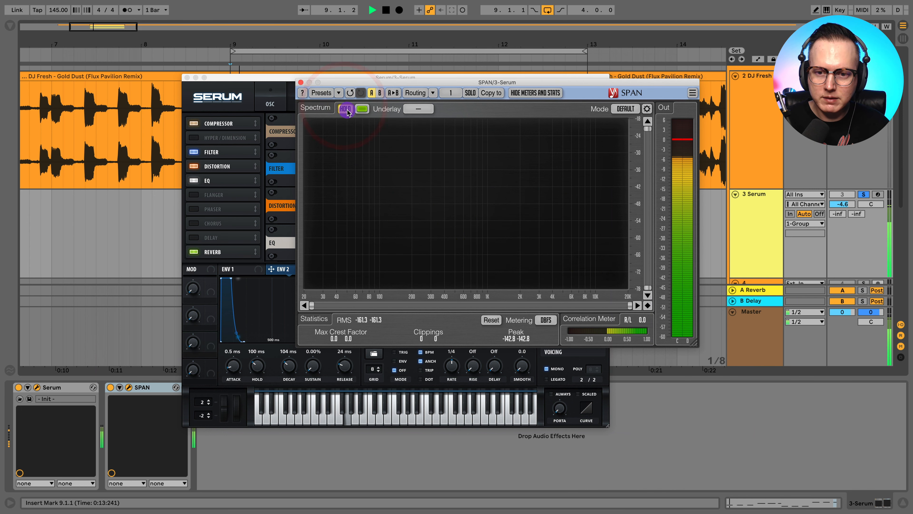
{"action": "key", "text": "space"}
{"action": "key", "text": "space"}
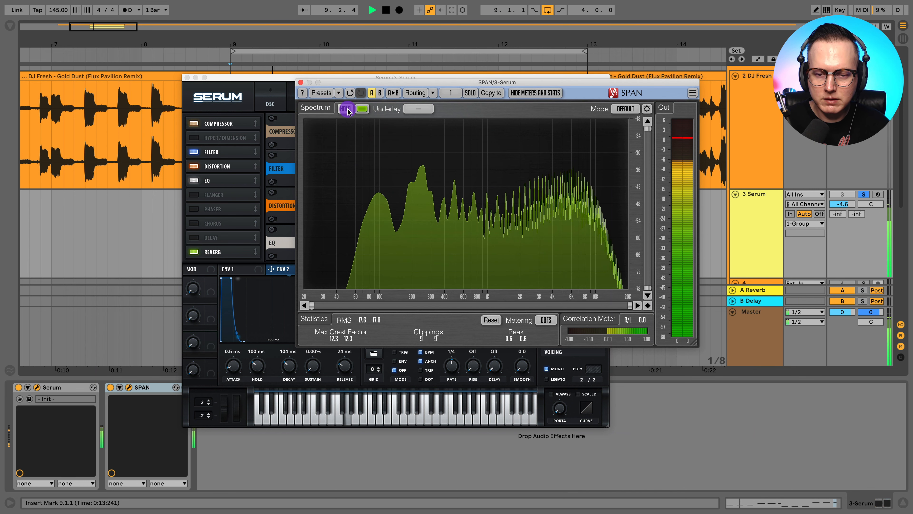
{"action": "left_click", "coordinate": [354, 112]}
{"action": "key", "text": "space"}
Close the Serum window, open SPAN on the DJ Fresh reference track, and hold its spectrum during playback
{"action": "left_click", "coordinate": [754, 128]}
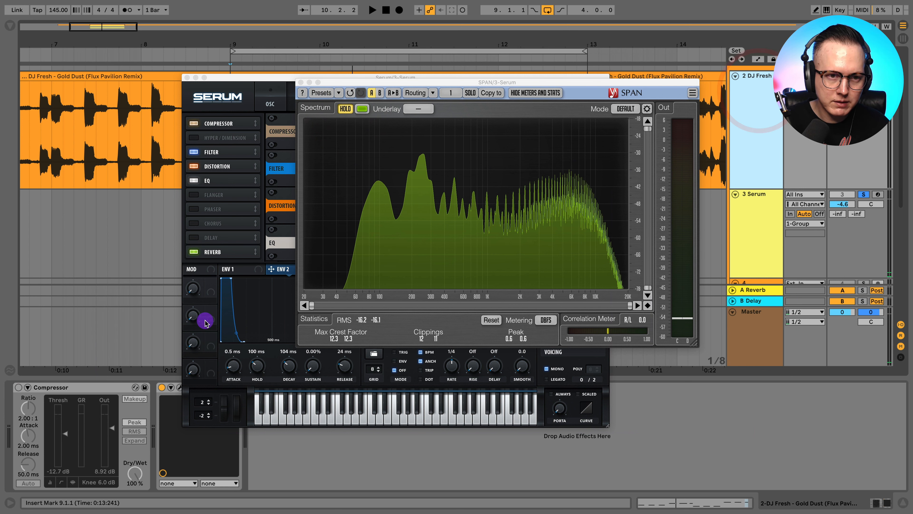
{"action": "left_click", "coordinate": [187, 78]}
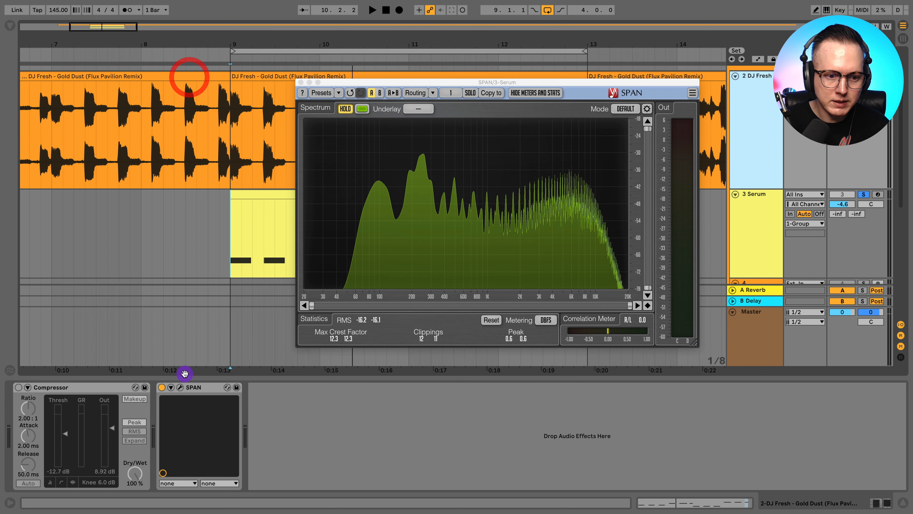
{"action": "left_click", "coordinate": [180, 387]}
{"action": "left_click", "coordinate": [234, 84]}
{"action": "left_click_drag", "start_coordinate": [216, 56], "coordinate": [222, 92]}
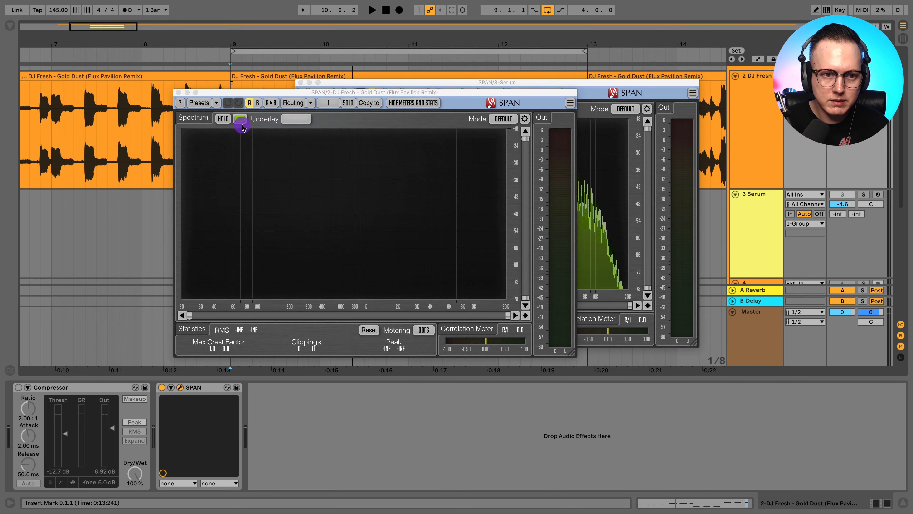
{"action": "key", "text": "space"}
{"action": "left_click", "coordinate": [223, 120]}
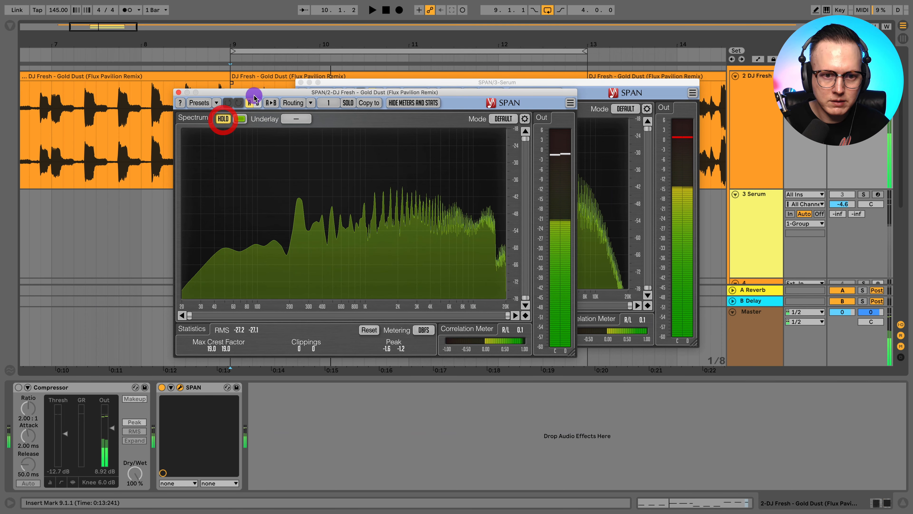
Place the two SPAN windows side by side and capture a fresh held spectrum of the reference track
{"action": "left_click_drag", "start_coordinate": [256, 92], "coordinate": [128, 95]}
{"action": "left_click_drag", "start_coordinate": [554, 86], "coordinate": [694, 91]}
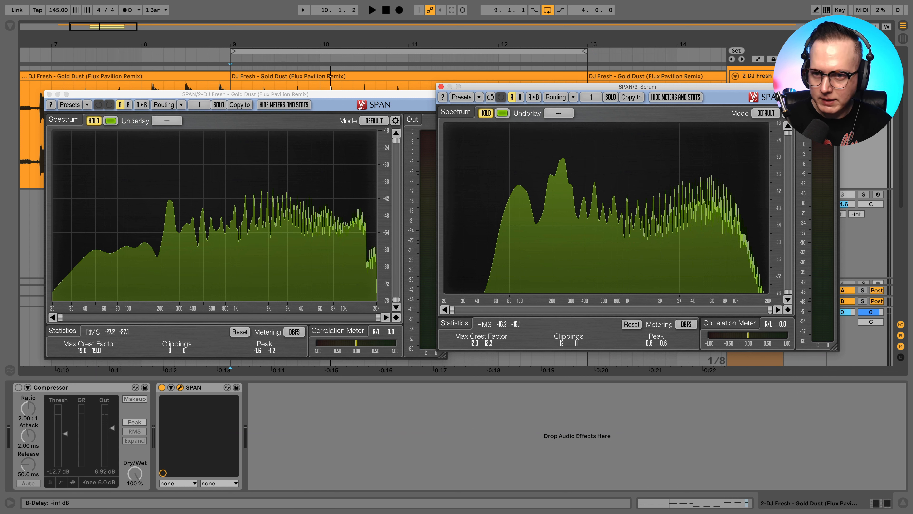
{"action": "key", "text": "space"}
{"action": "left_click", "coordinate": [206, 171]}
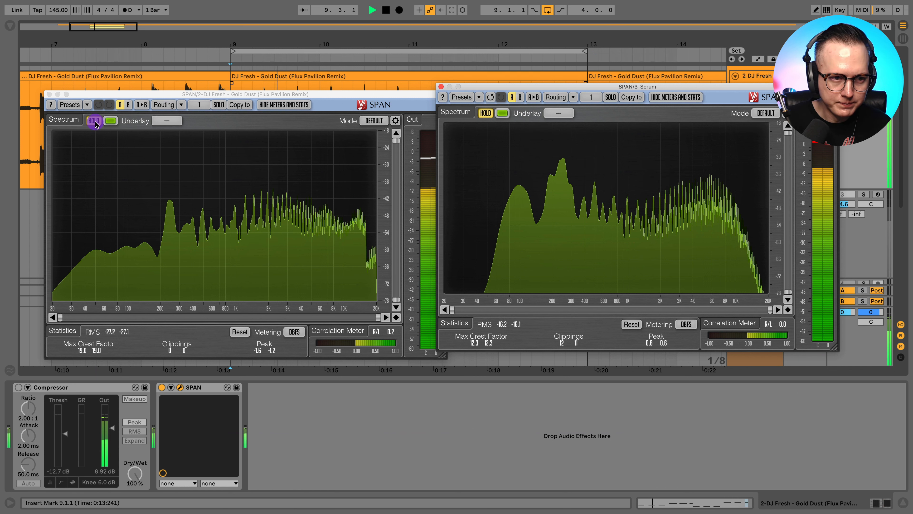
{"action": "left_click", "coordinate": [94, 121]}
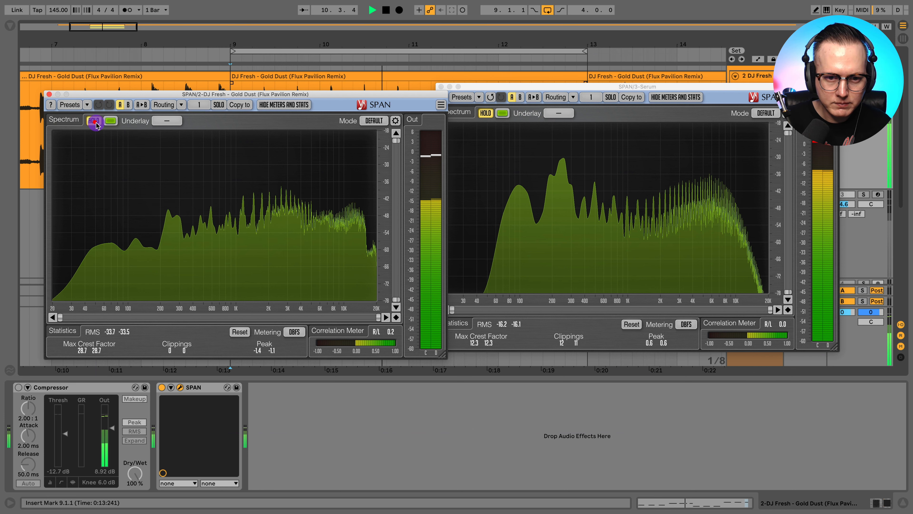
{"action": "left_click", "coordinate": [95, 122]}
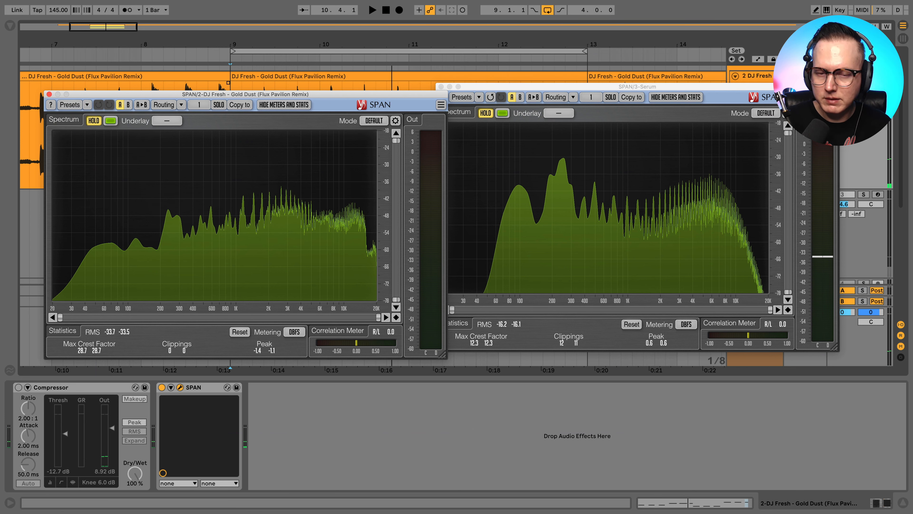
Close the Serum track's SPAN, examine the reference's high frequencies during playback, and close the reference's SPAN
{"action": "left_click", "coordinate": [442, 87]}
{"action": "scroll", "coordinate": [435, 83], "scroll_direction": "up", "scroll_amount": 2}
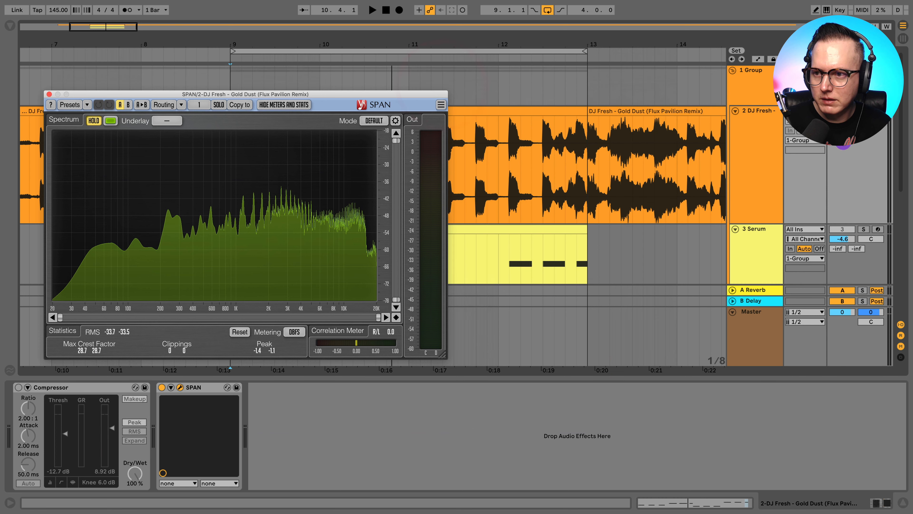
{"action": "key", "text": "space"}
{"action": "scroll", "coordinate": [748, 167], "scroll_direction": "down", "scroll_amount": 2}
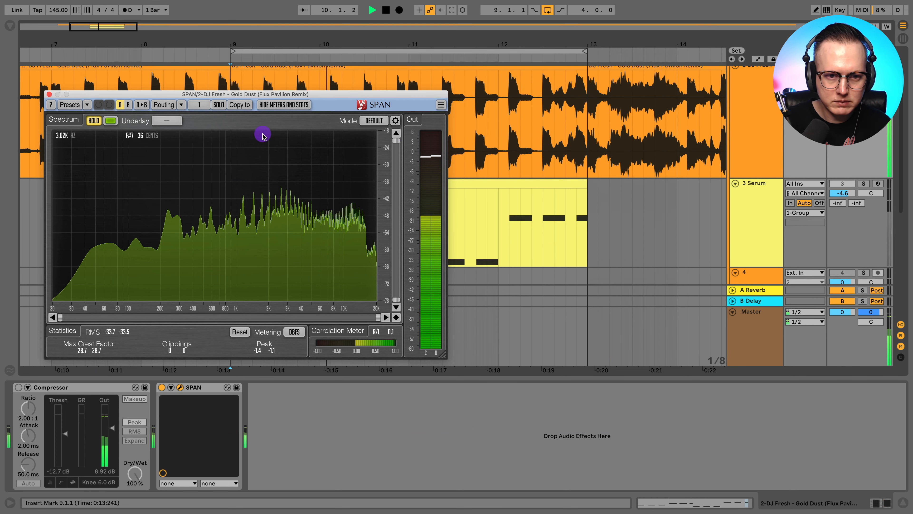
{"action": "mouse_move", "coordinate": [316, 161]}
{"action": "left_mouse_down"}
{"action": "mouse_move", "coordinate": [351, 155]}
{"action": "mouse_move", "coordinate": [305, 155]}
{"action": "left_mouse_up"}
{"action": "left_click", "coordinate": [46, 94]}
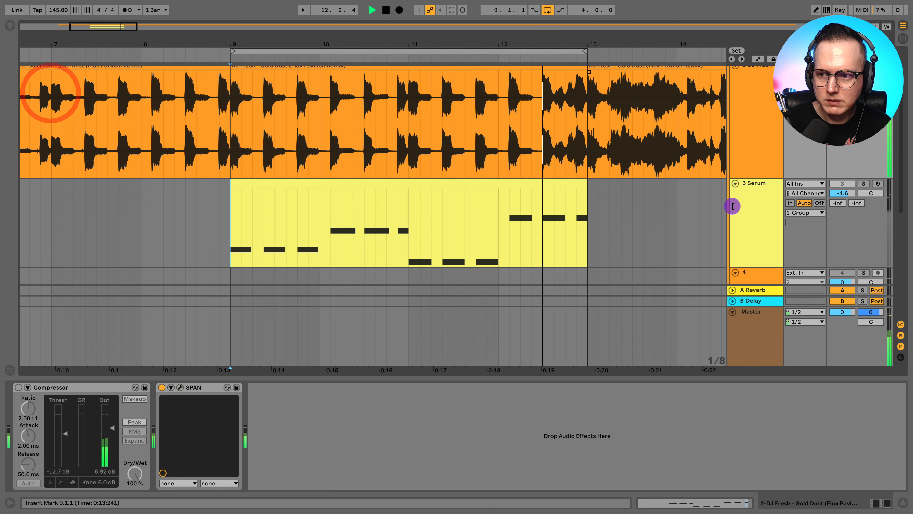
Solo the Serum track, examine its high frequencies in SPAN with hold off, then stop playback and close SPAN
{"action": "left_click", "coordinate": [756, 204]}
{"action": "left_click", "coordinate": [863, 184]}
{"action": "left_click", "coordinate": [759, 204]}
{"action": "key", "text": "space"}
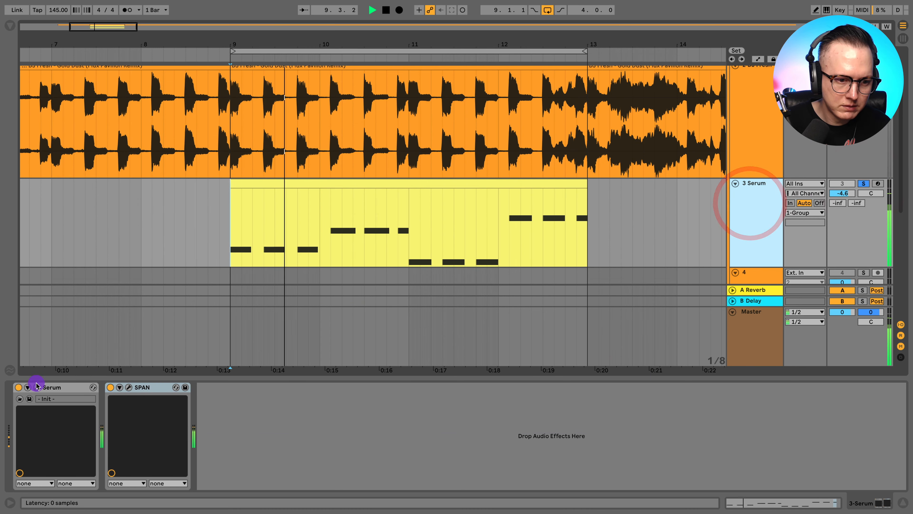
{"action": "left_click", "coordinate": [129, 387]}
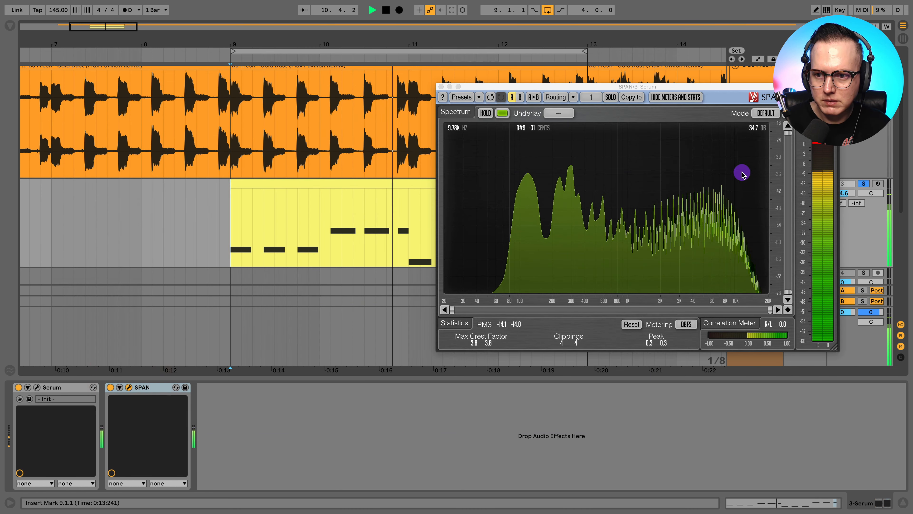
{"action": "left_click_drag", "start_coordinate": [741, 169], "coordinate": [751, 173]}
{"action": "key", "text": "space"}
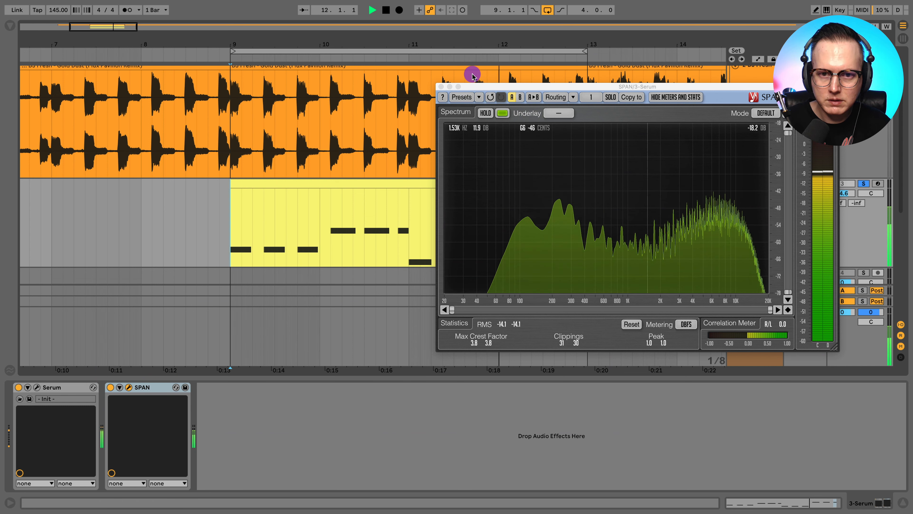
{"action": "left_click", "coordinate": [441, 87]}
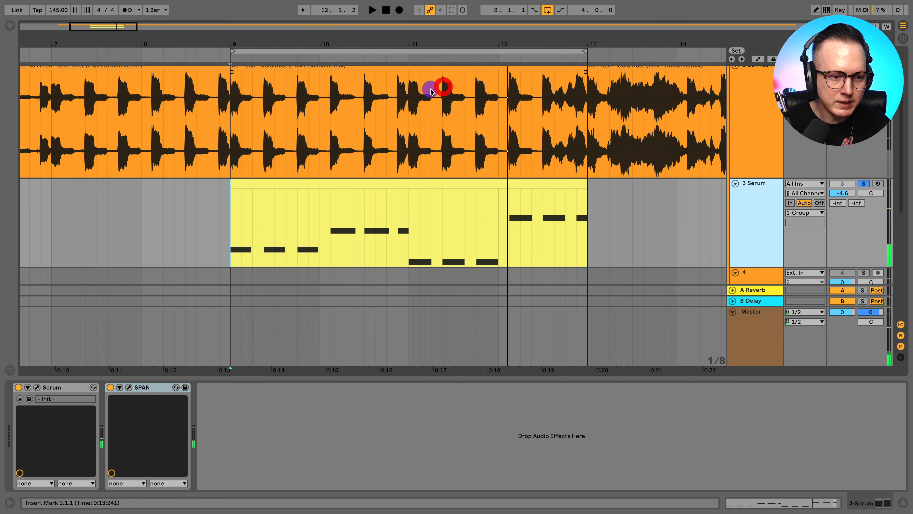
Reopen Serum's effects during playback and change the EQ's high band from a high cut to a high shelf
{"action": "left_click", "coordinate": [36, 387]}
{"action": "key", "text": "space"}
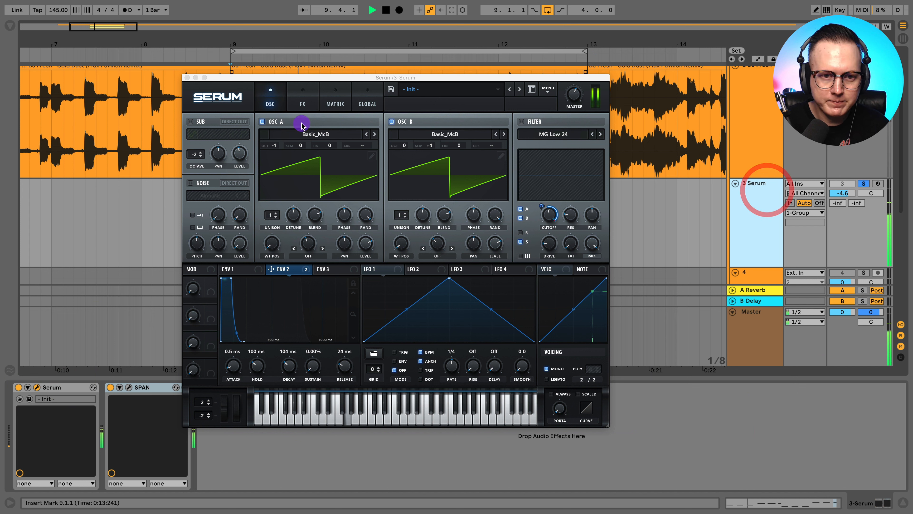
{"action": "left_click", "coordinate": [302, 105]}
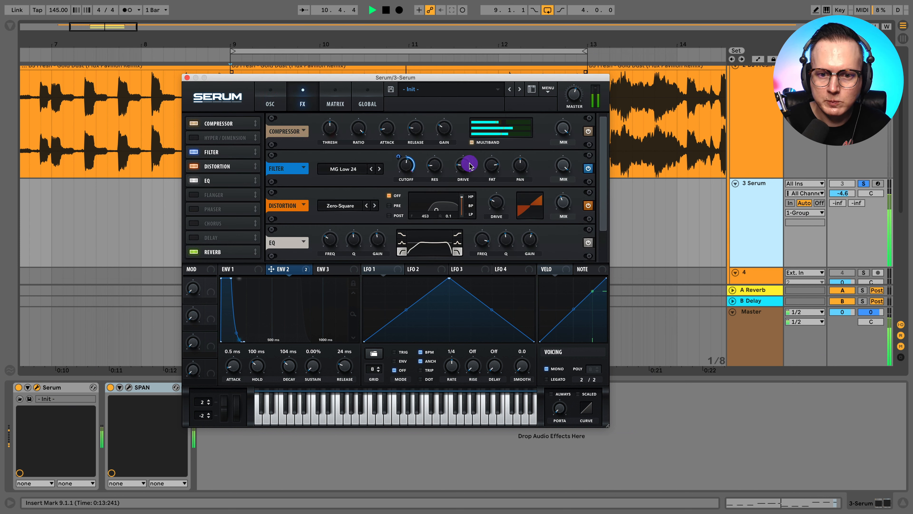
{"action": "left_click", "coordinate": [459, 238]}
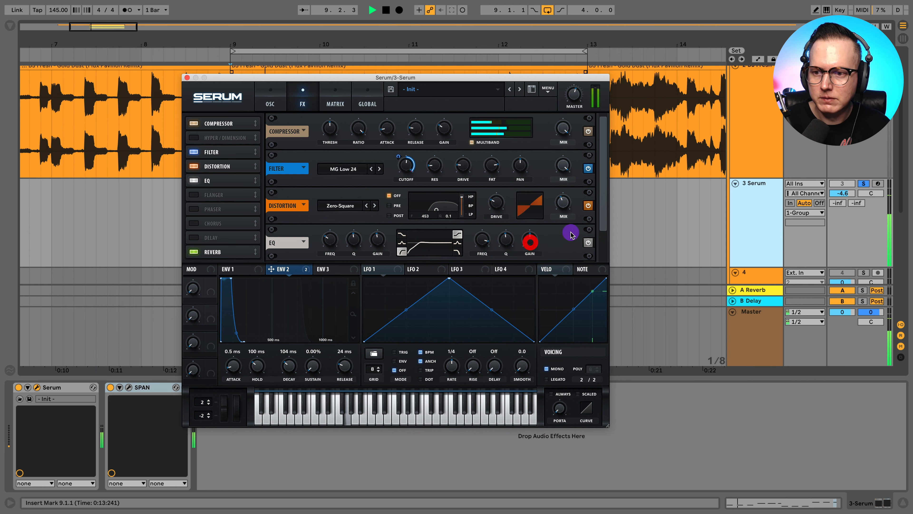
{"action": "left_click", "coordinate": [760, 215]}
{"action": "key", "text": "space"}
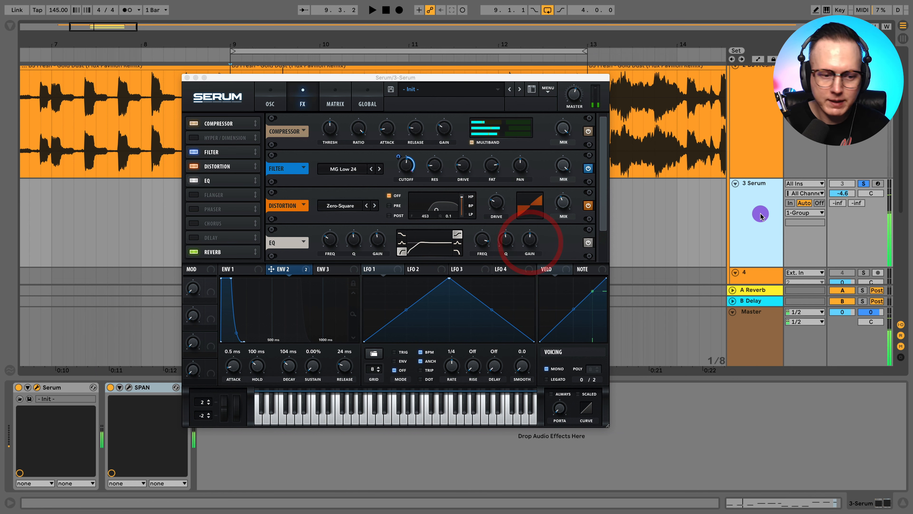
Open SPAN on the Serum track and examine the bass's high frequencies during playback
{"action": "left_click", "coordinate": [127, 388]}
{"action": "key", "text": "space"}
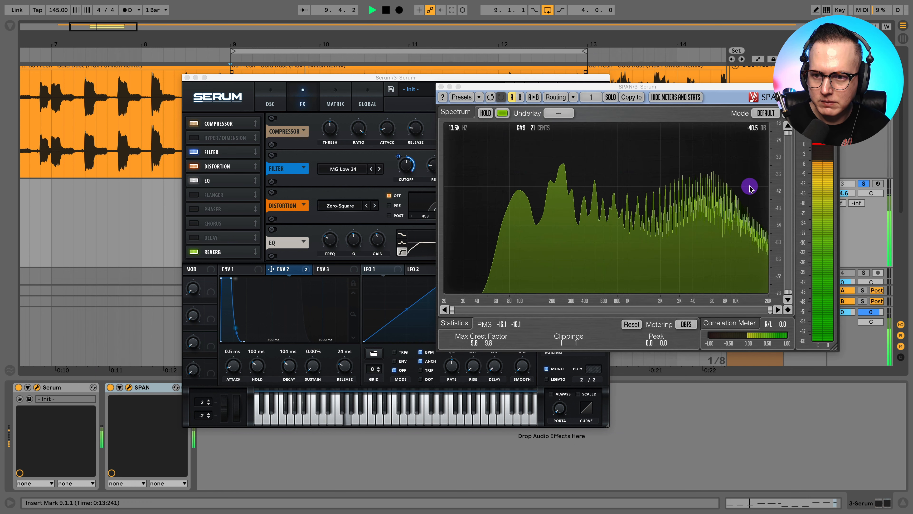
{"action": "left_click_drag", "start_coordinate": [717, 183], "coordinate": [706, 185]}
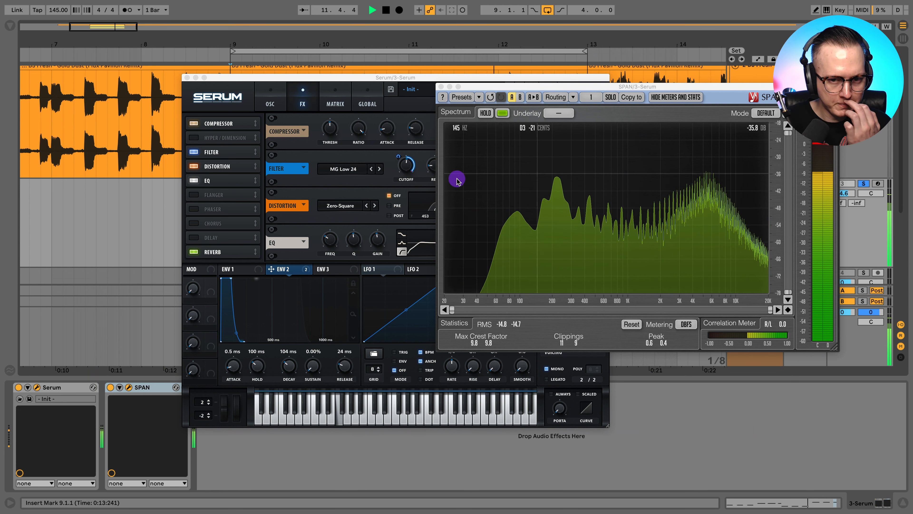
Fine-tune Serum's FX filter resonance to about 15% while listening to the loop
{"action": "left_click", "coordinate": [388, 181]}
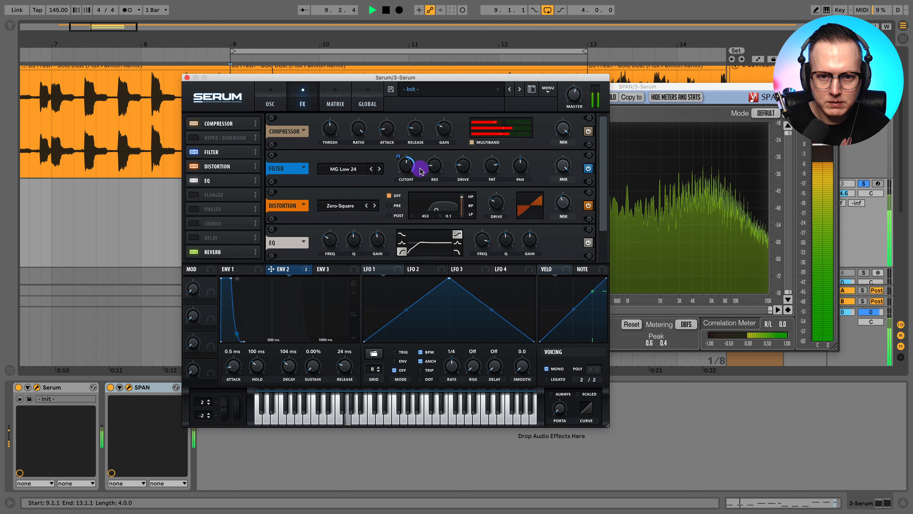
{"action": "key", "text": "space"}
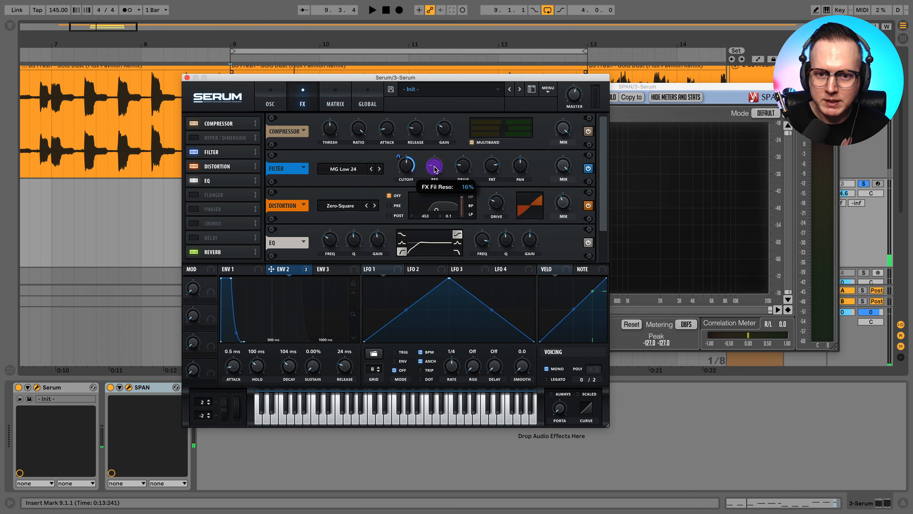
{"action": "key", "text": "space"}
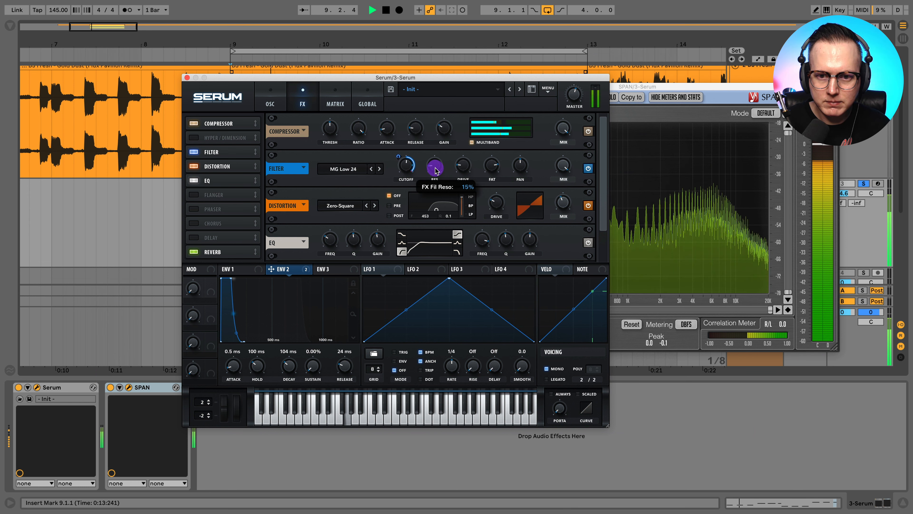
{"action": "left_click", "coordinate": [435, 166]}
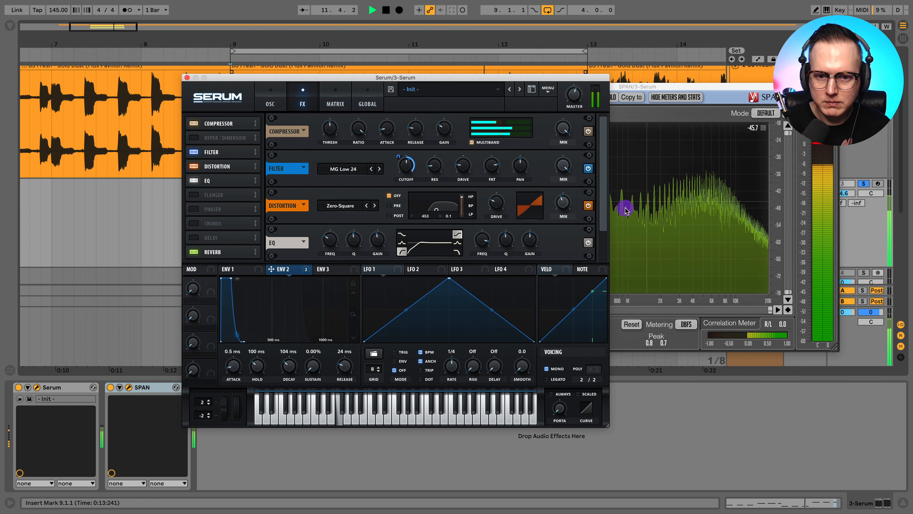
Compare the Serum bass with the DJ Fresh reference by toggling the Serum track's solo
{"action": "scroll", "coordinate": [100, 125], "scroll_direction": "up", "scroll_amount": 1}
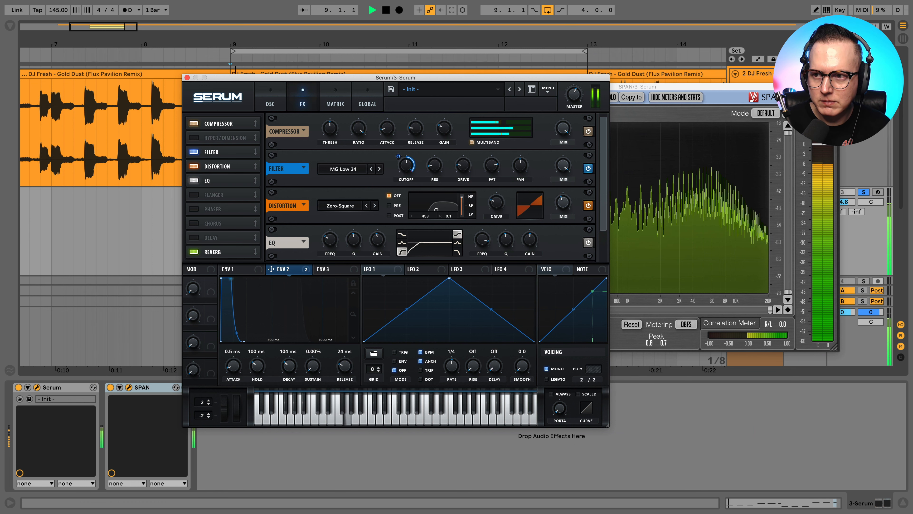
{"action": "left_click", "coordinate": [263, 69]}
{"action": "left_click", "coordinate": [864, 193]}
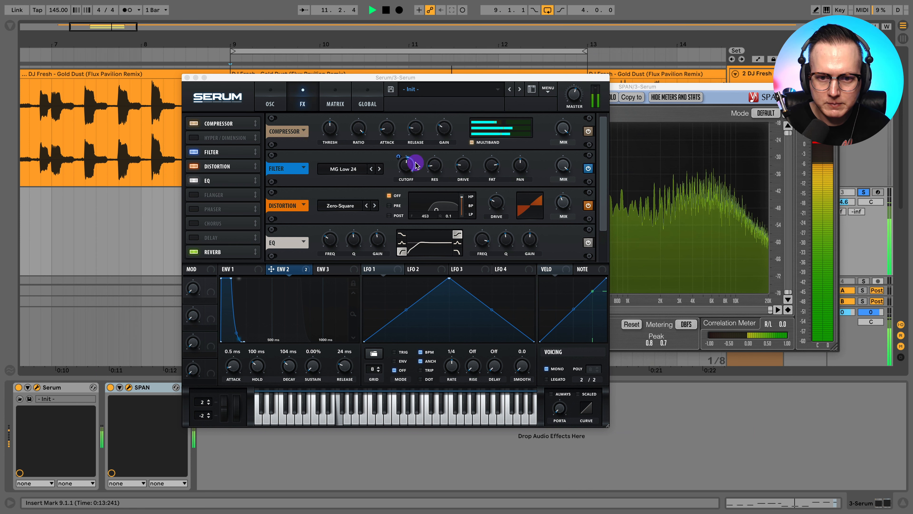
Lower the gain of Serum's EQ high shelf and adjust the shelf's frequency around 7876 Hz
{"action": "left_click", "coordinate": [536, 233]}
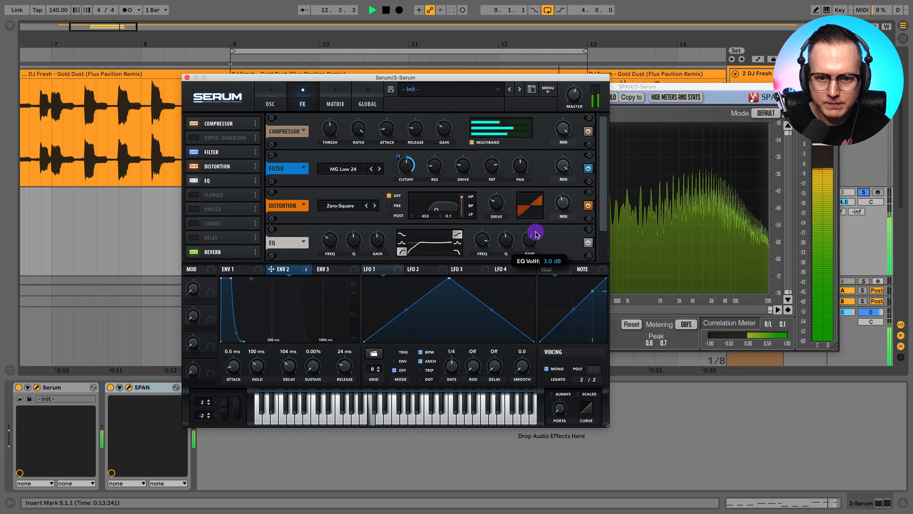
{"action": "left_click_drag", "start_coordinate": [535, 253], "coordinate": [540, 250]}
{"action": "left_click", "coordinate": [482, 241]}
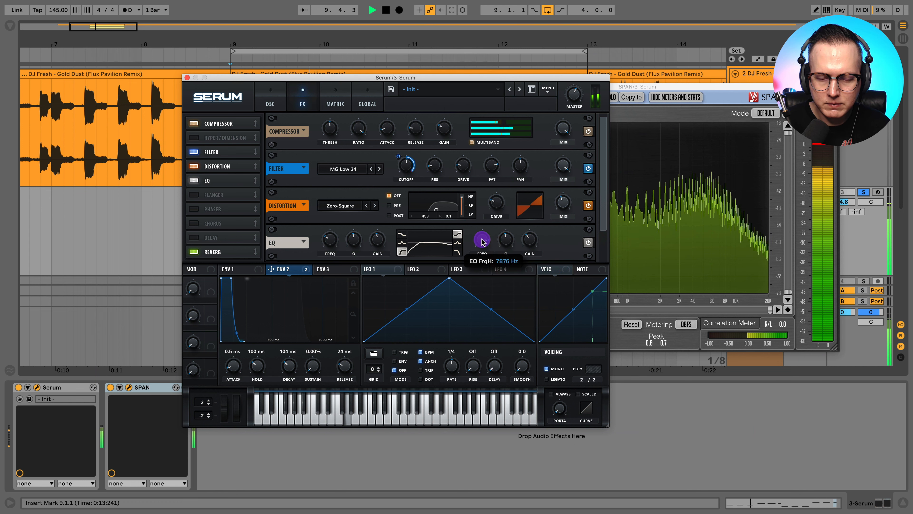
{"action": "left_click_drag", "start_coordinate": [491, 235], "coordinate": [492, 233]}
Place the Serum window beside SPAN and compare the bass with the reference by unsoloing the Serum track during playback
{"action": "left_click_drag", "start_coordinate": [479, 78], "coordinate": [342, 71]}
{"action": "key", "text": "space"}
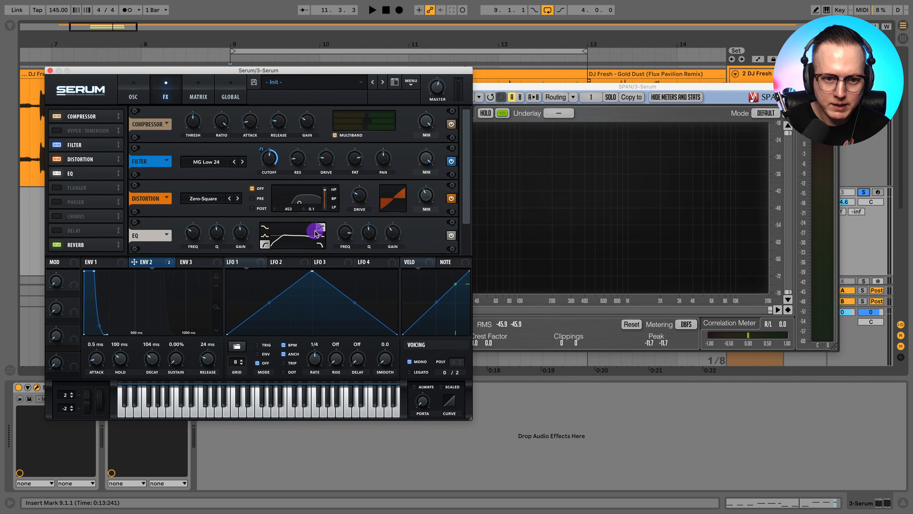
{"action": "key", "text": "space"}
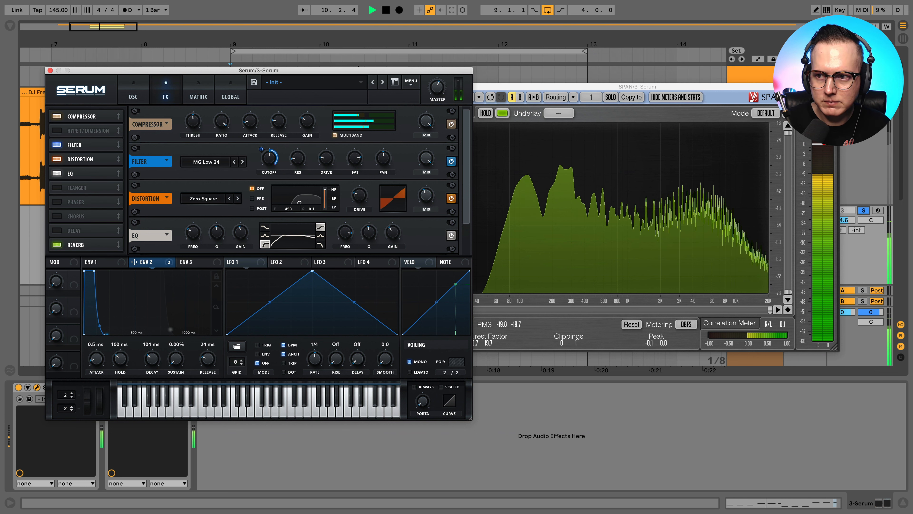
{"action": "left_click", "coordinate": [866, 195]}
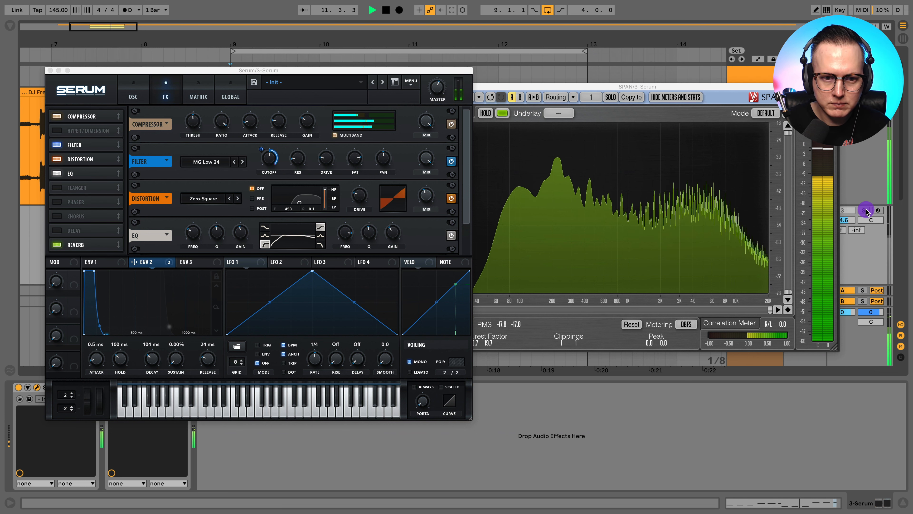
Adjust the EQ high shelf's gain to about -3.1 dB, retune its frequency, and set the low cut around 139 Hz
{"action": "left_click", "coordinate": [395, 229]}
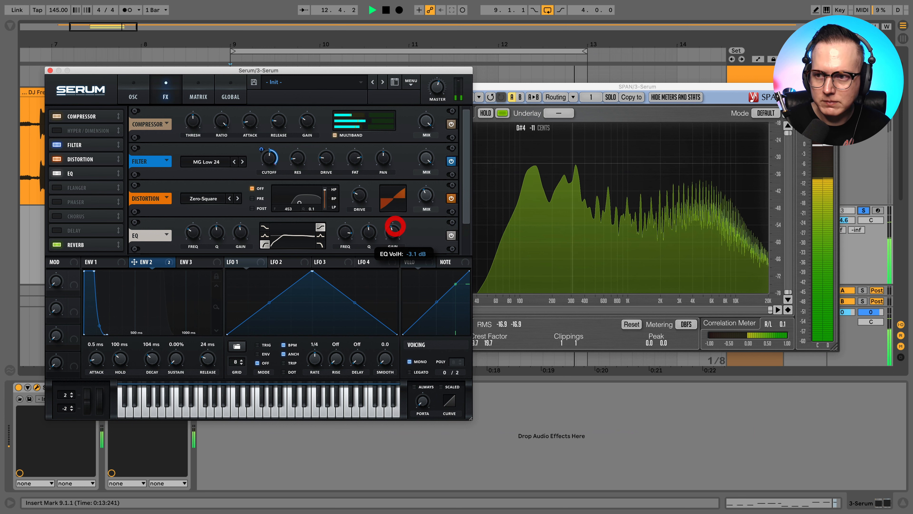
{"action": "left_click", "coordinate": [344, 237]}
{"action": "left_click", "coordinate": [190, 232]}
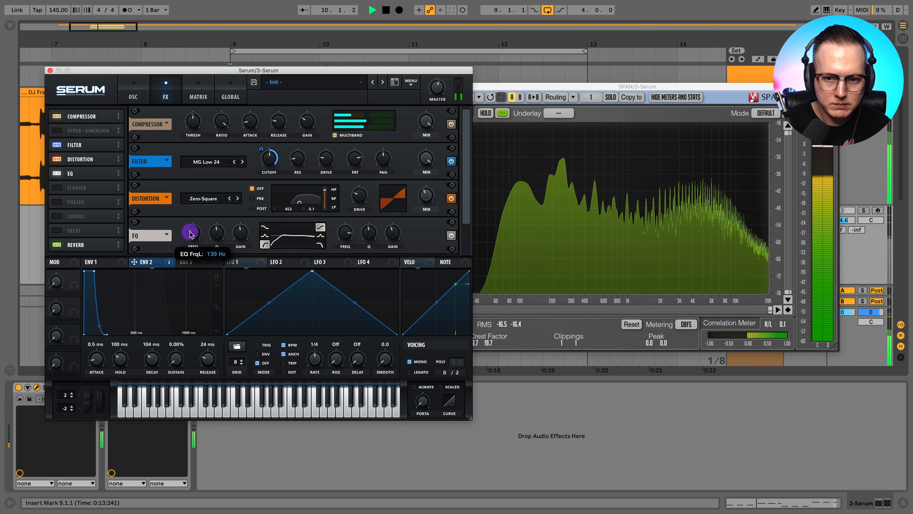
Solo the Serum track and try a low shelf on the EQ's low band while checking the SPAN spectrum
{"action": "left_click", "coordinate": [865, 210]}
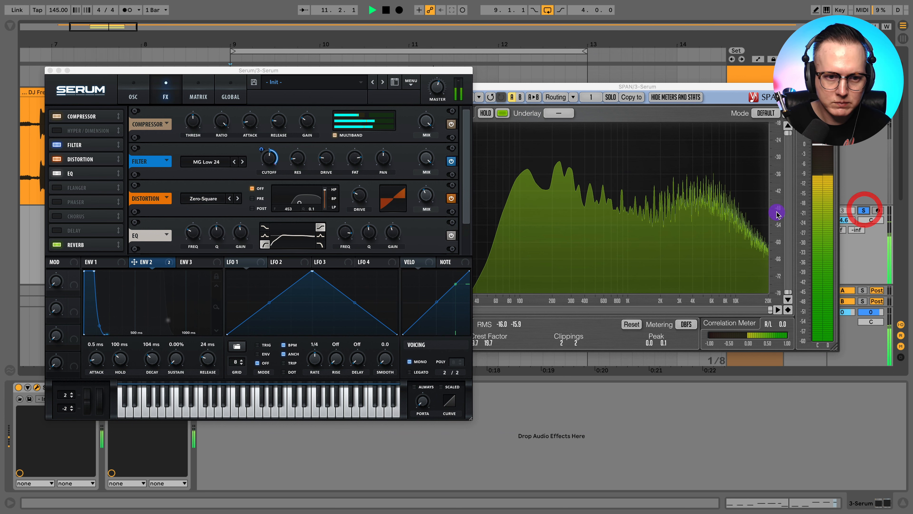
{"action": "left_click", "coordinate": [264, 227]}
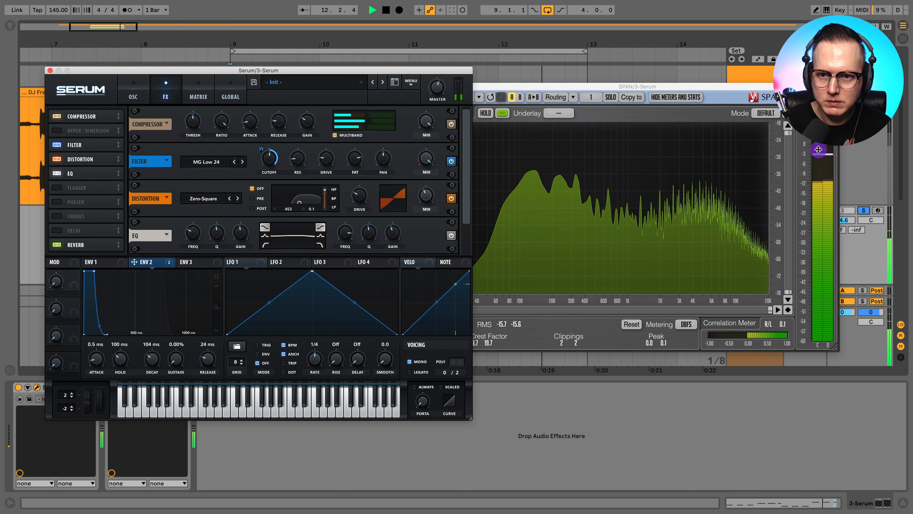
{"action": "left_click_drag", "start_coordinate": [573, 86], "coordinate": [541, 67]}
Enable Serum's sub oscillator and reposition the plug-in window while the loop plays
{"action": "left_click", "coordinate": [129, 95]}
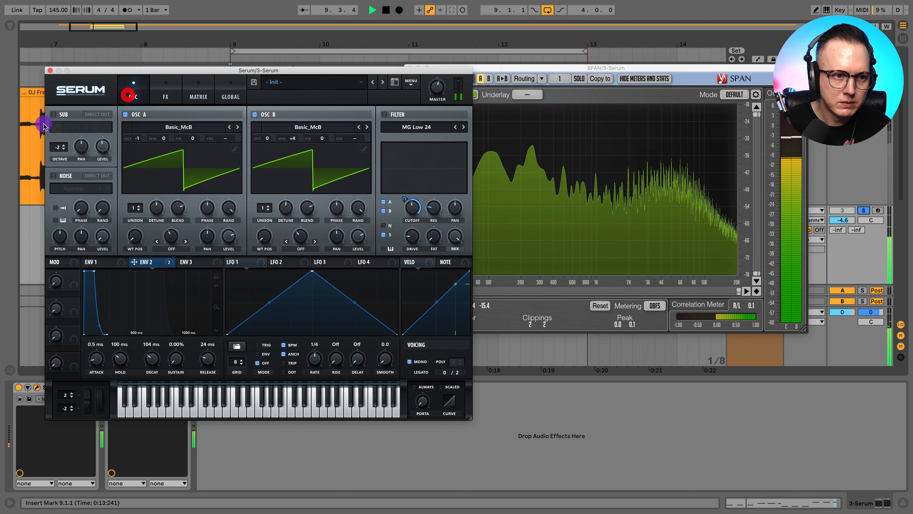
{"action": "left_click", "coordinate": [53, 114]}
{"action": "left_click_drag", "start_coordinate": [126, 70], "coordinate": [426, 217]}
{"action": "left_click_drag", "start_coordinate": [359, 292], "coordinate": [406, 322]}
{"action": "left_click_drag", "start_coordinate": [460, 215], "coordinate": [352, 126]}
{"action": "left_click", "coordinate": [243, 168]}
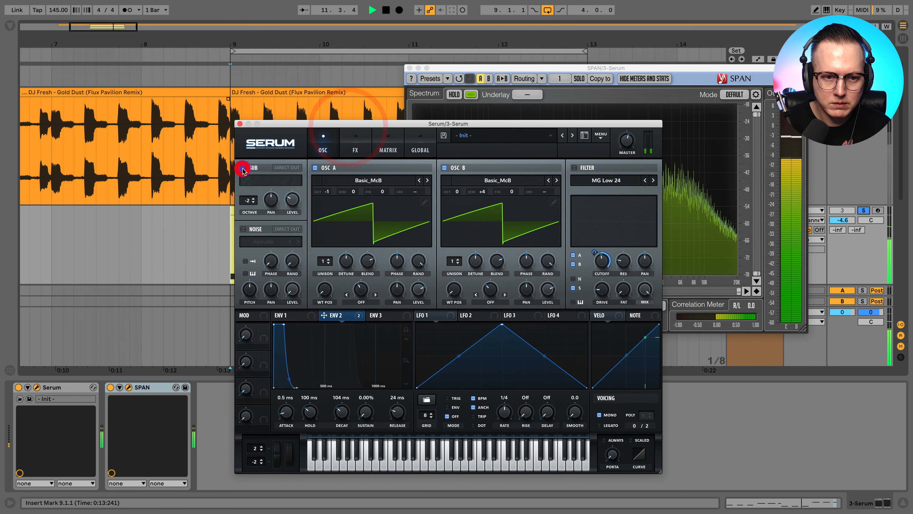
{"action": "left_click", "coordinate": [308, 259]}
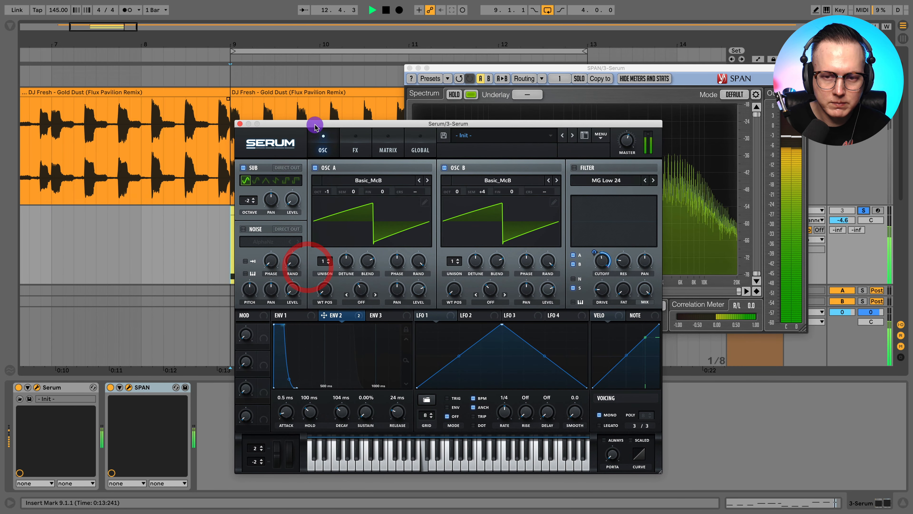
Return to Serum's effects and switch the EQ's low band back to a low cut at about 183 Hz
{"action": "left_click_drag", "start_coordinate": [315, 124], "coordinate": [316, 104]}
{"action": "left_click", "coordinate": [359, 132]}
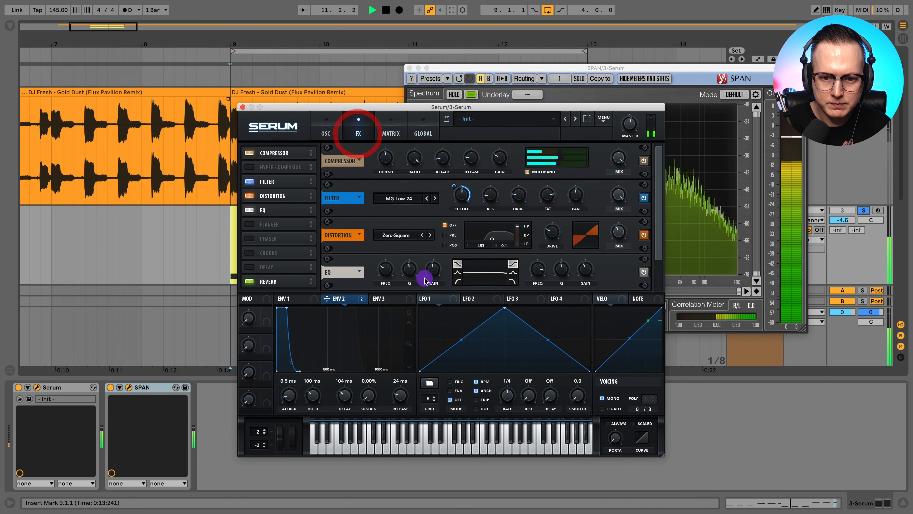
{"action": "left_click", "coordinate": [459, 277]}
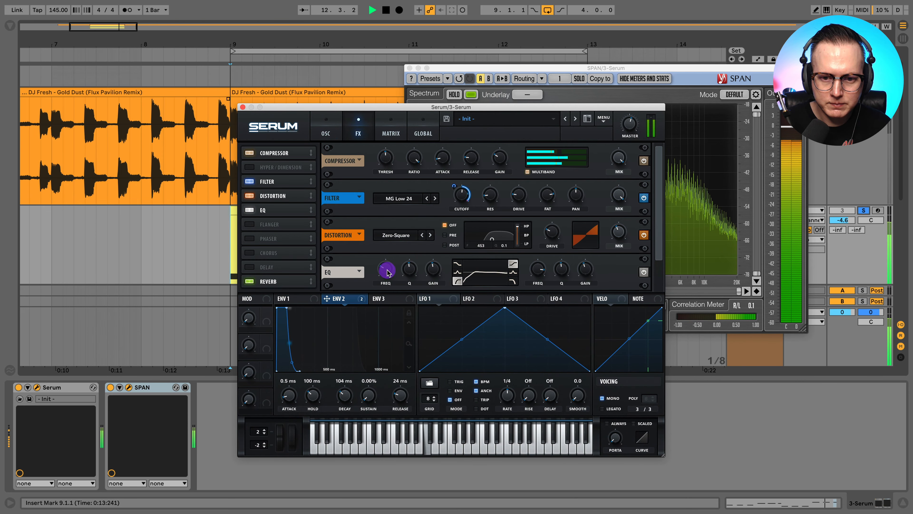
{"action": "mouse_move", "coordinate": [387, 269]}
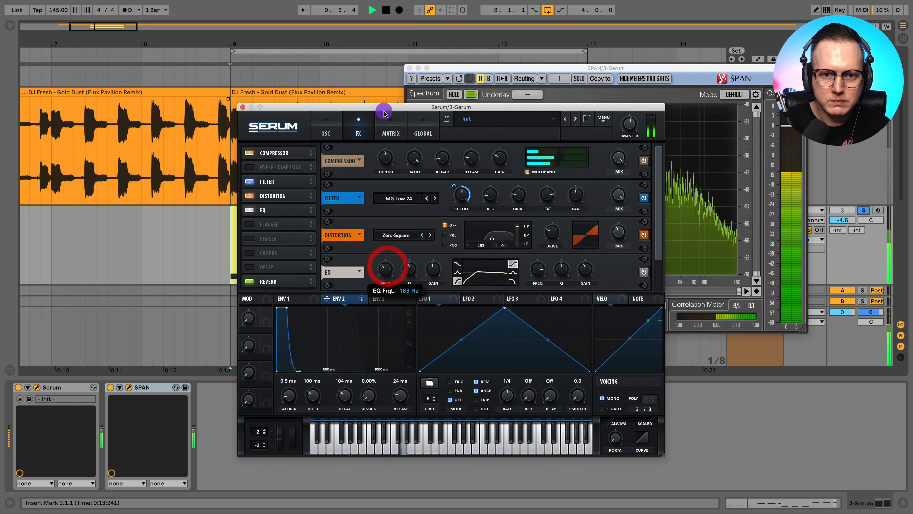
Stop playback, reposition the Serum window, and lower the EQ's low-cut frequency
{"action": "left_click_drag", "start_coordinate": [385, 113], "coordinate": [277, 89]}
{"action": "key", "text": "space"}
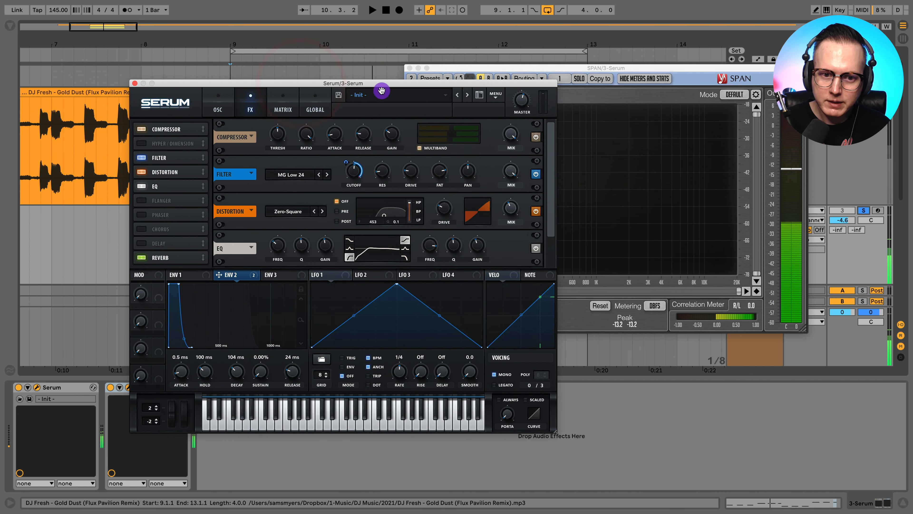
{"action": "left_click_drag", "start_coordinate": [382, 90], "coordinate": [467, 135]}
{"action": "left_click", "coordinate": [372, 337]}
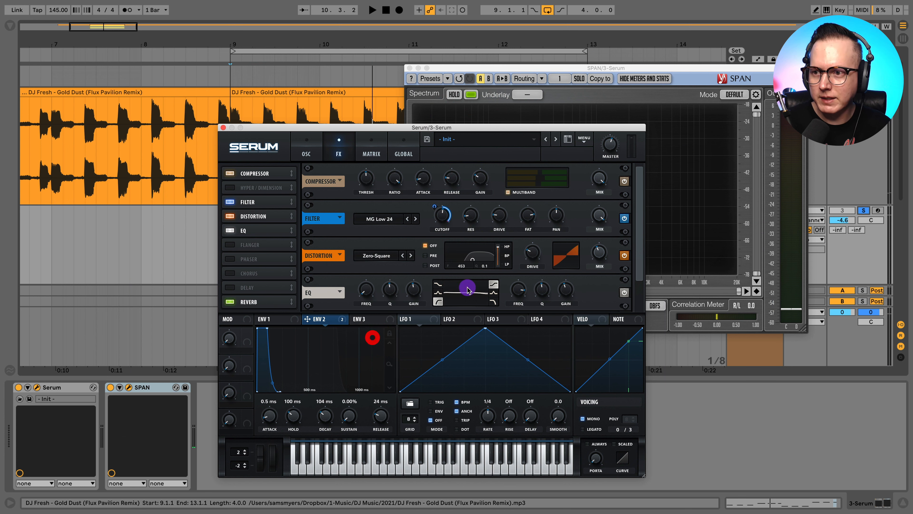
Open SPAN on the DJ Fresh reference track, examine its low frequencies during playback, stop, and close that SPAN
{"action": "left_click_drag", "start_coordinate": [735, 67], "coordinate": [653, 62]}
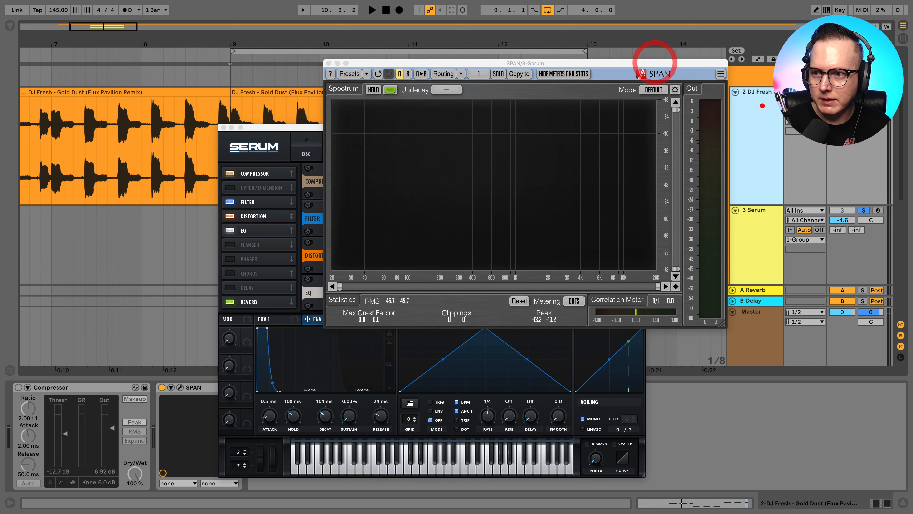
{"action": "left_click", "coordinate": [755, 102]}
{"action": "key", "text": "space"}
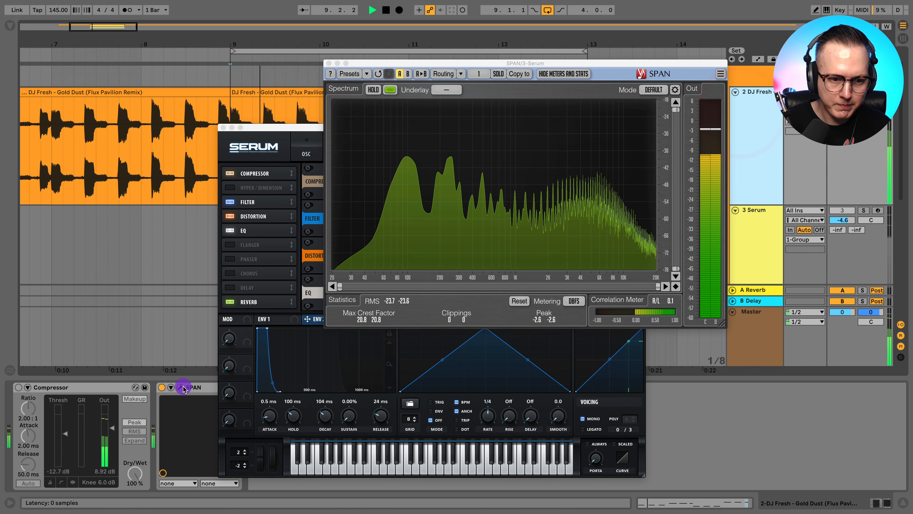
{"action": "left_click", "coordinate": [179, 387]}
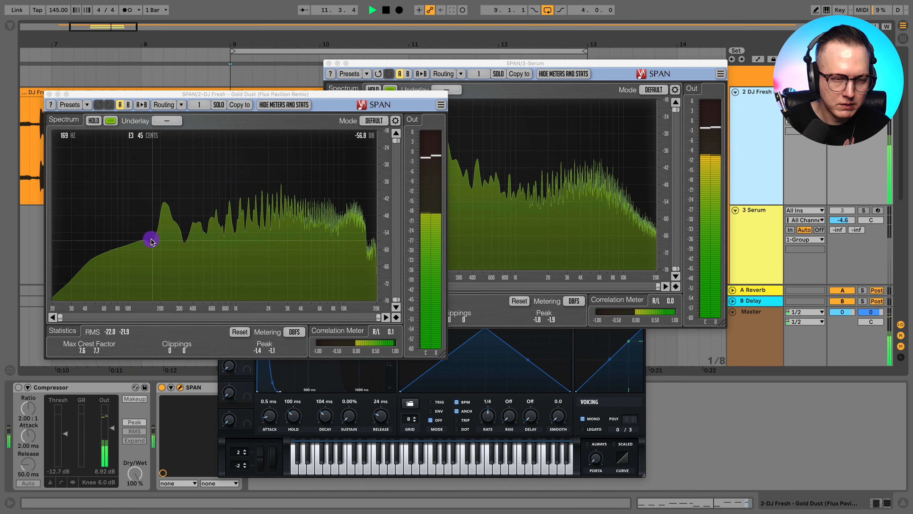
{"action": "key", "text": "space"}
{"action": "left_click", "coordinate": [50, 94]}
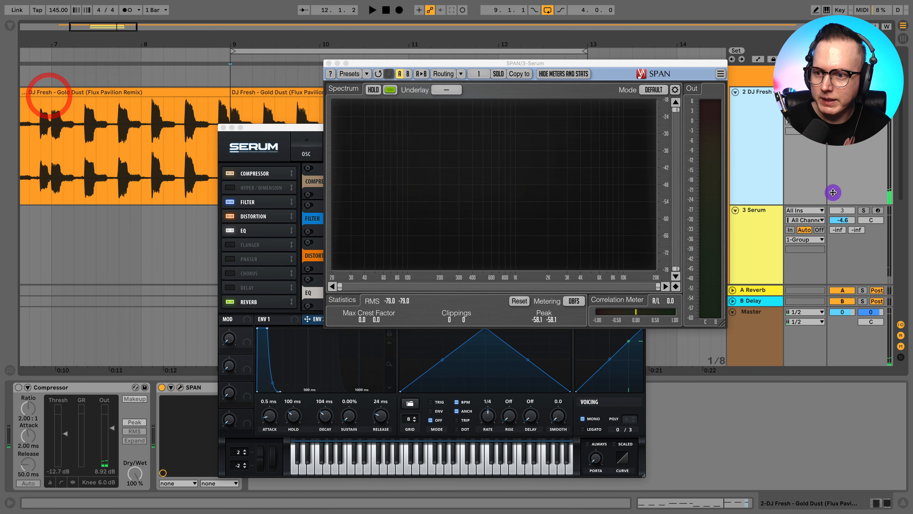
Solo the Serum track, examine its low end around 116 to 131 Hz in SPAN during playback, and stop
{"action": "left_click", "coordinate": [864, 210]}
{"action": "key", "text": "space"}
{"action": "left_click", "coordinate": [773, 228]}
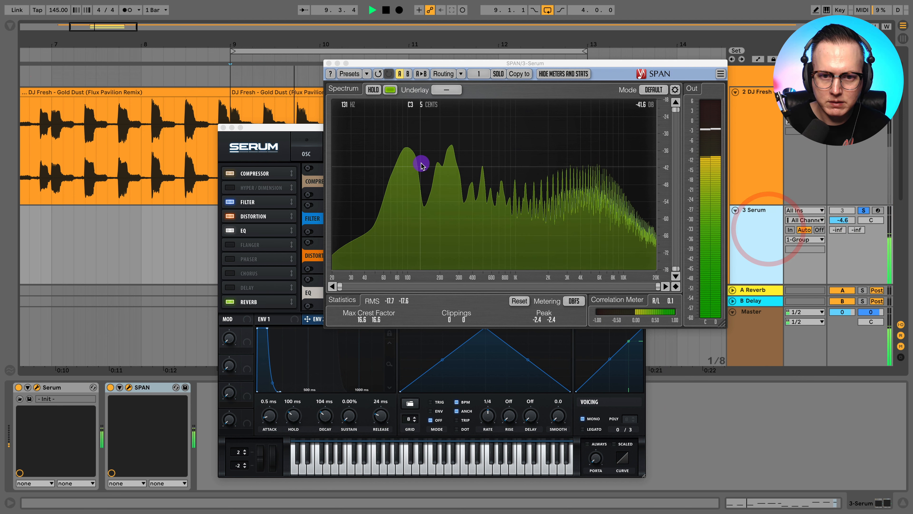
{"action": "key", "text": "space"}
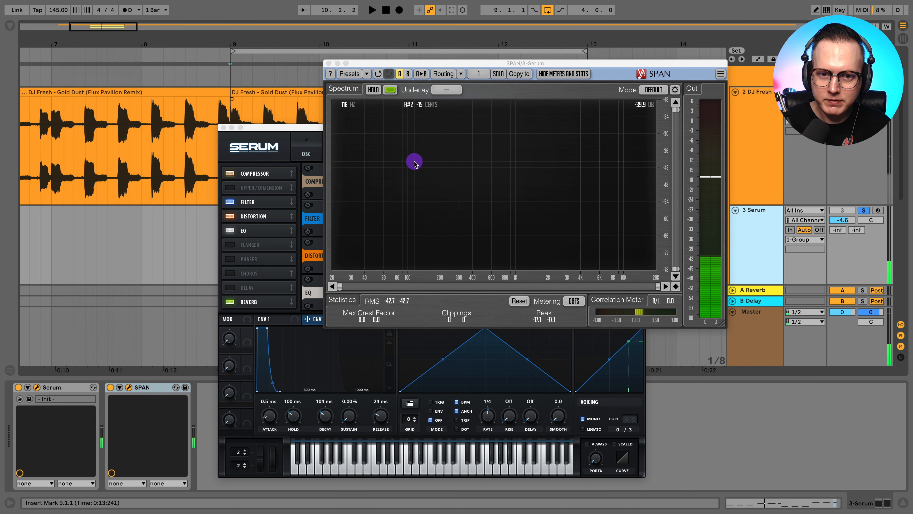
Switch the EQ's low band to a low shelf, adjust its gain during playback, and check the spectrum in SPAN
{"action": "key", "text": "space"}
{"action": "key", "text": "space"}
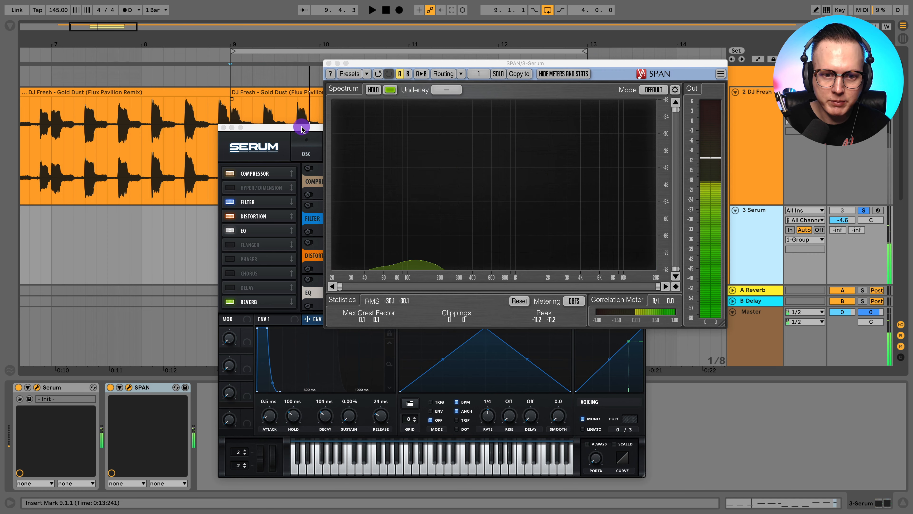
{"action": "left_click_drag", "start_coordinate": [301, 127], "coordinate": [268, 94]}
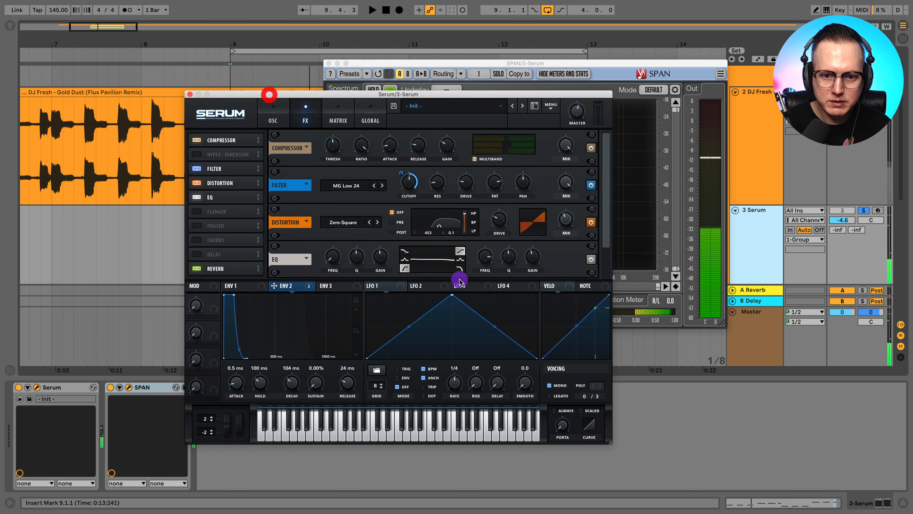
{"action": "left_click", "coordinate": [403, 251]}
{"action": "key", "text": "space"}
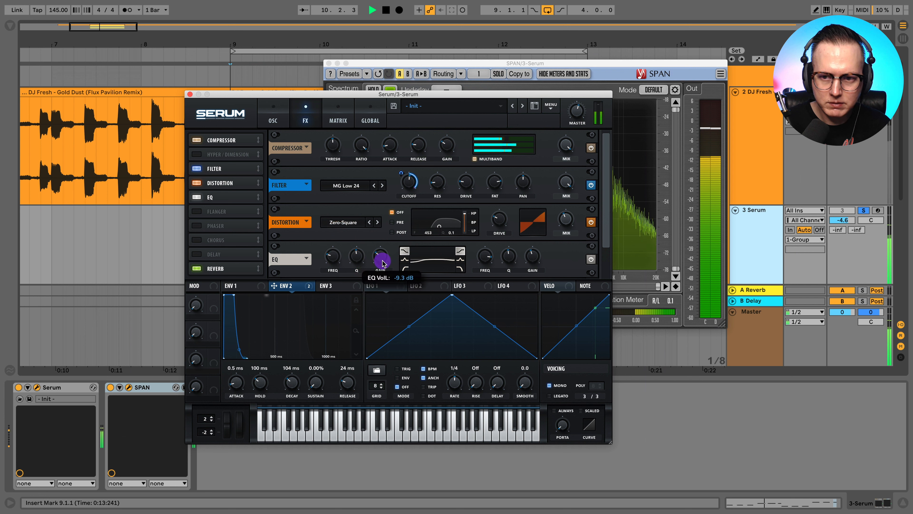
{"action": "left_click_drag", "start_coordinate": [382, 262], "coordinate": [378, 260]}
{"action": "left_click", "coordinate": [633, 64]}
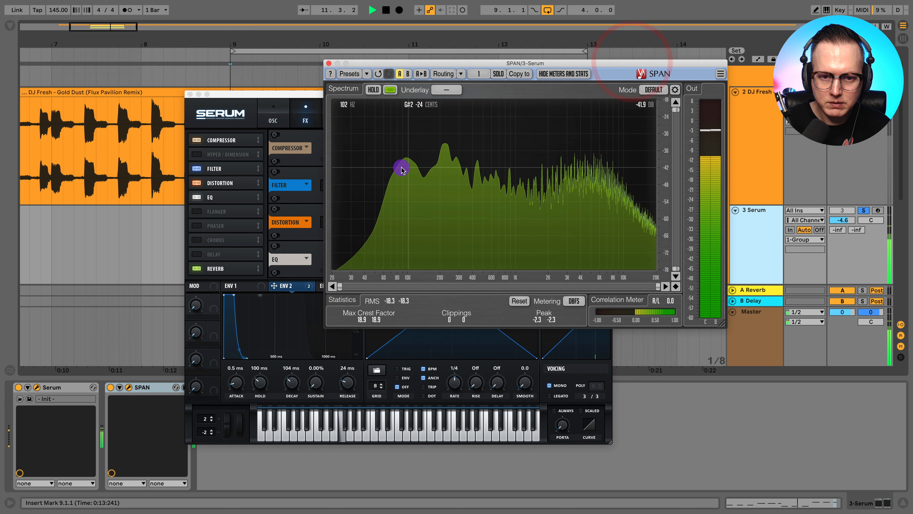
Place Serum's oscillator page below SPAN and set the sub oscillator's level to 83% with Direct Out on
{"action": "left_click", "coordinate": [274, 120]}
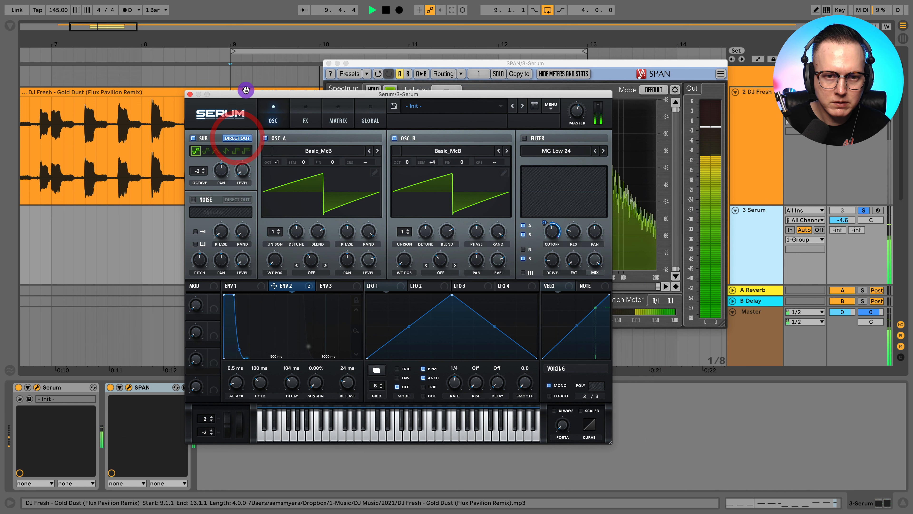
{"action": "left_click_drag", "start_coordinate": [246, 95], "coordinate": [280, 252]}
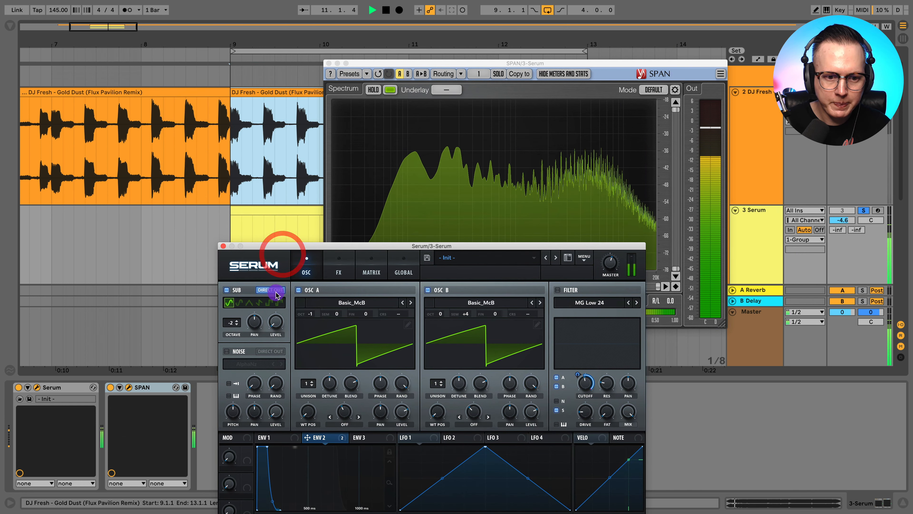
{"action": "left_click", "coordinate": [277, 317]}
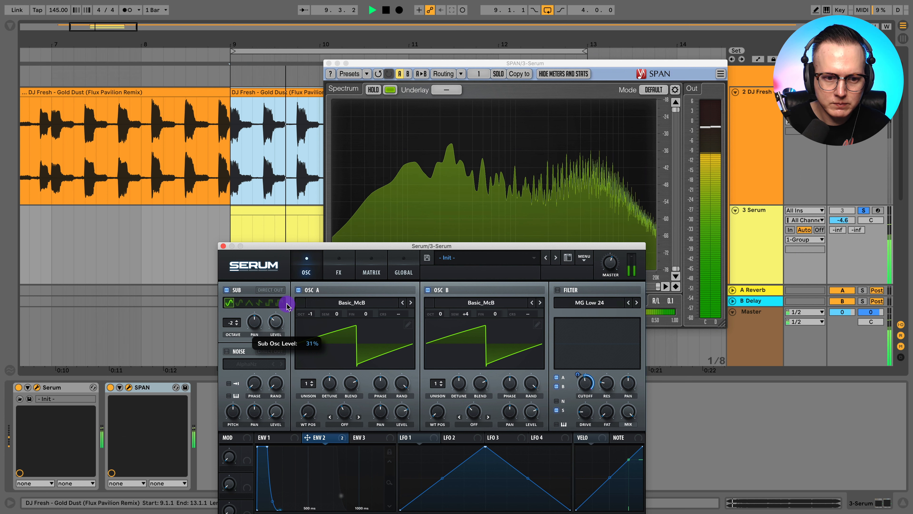
{"action": "mouse_move", "coordinate": [287, 305]}
{"action": "left_mouse_down"}
{"action": "mouse_move", "coordinate": [288, 318]}
{"action": "mouse_move", "coordinate": [279, 316]}
{"action": "left_mouse_up"}
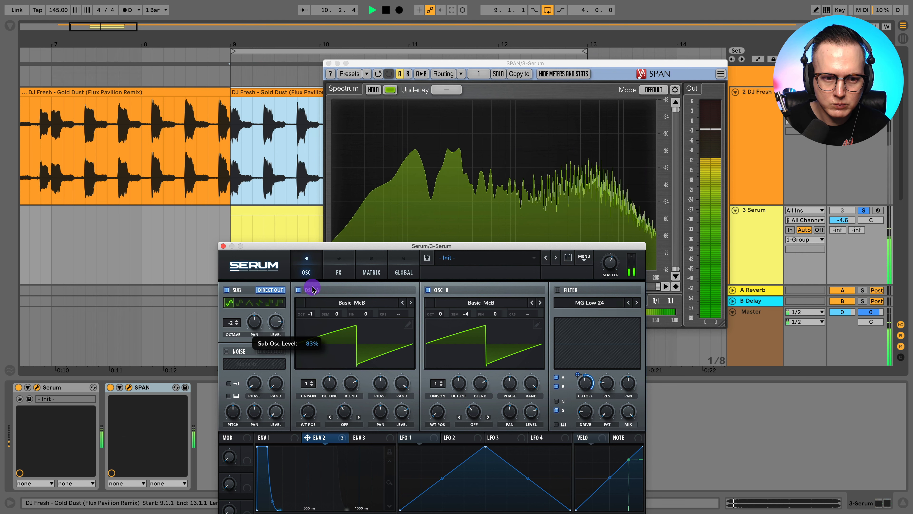
Set the sub oscillator's octave to -3, place Serum beside SPAN, and check the low end during playback
{"action": "left_click", "coordinate": [230, 323]}
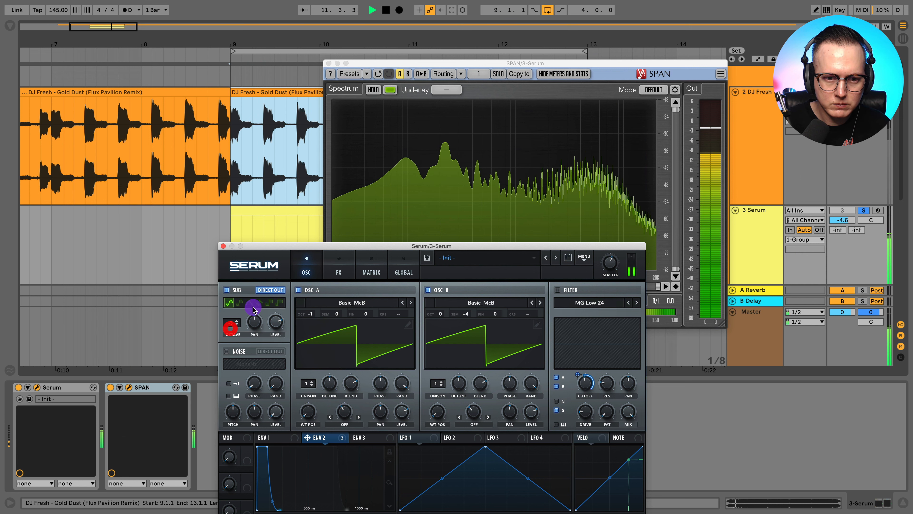
{"action": "left_click_drag", "start_coordinate": [331, 249], "coordinate": [222, 151]}
{"action": "left_click", "coordinate": [429, 63]}
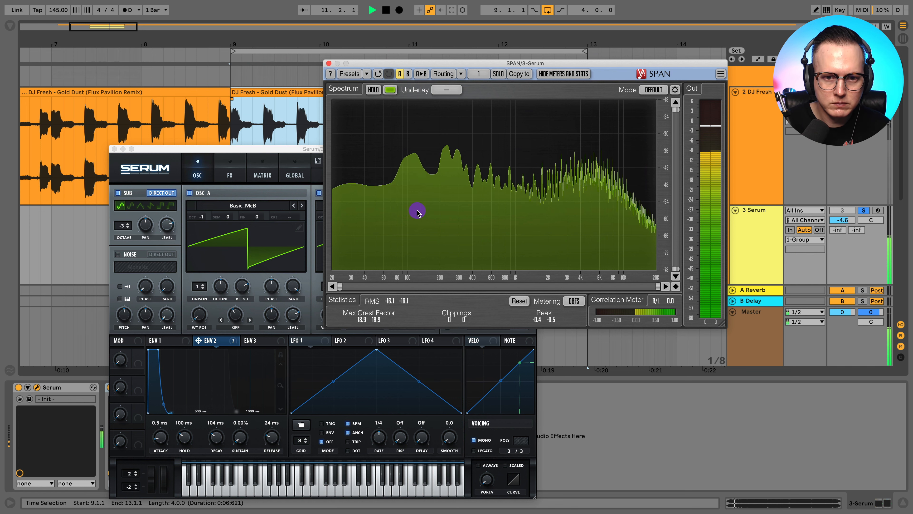
{"action": "key", "text": "space"}
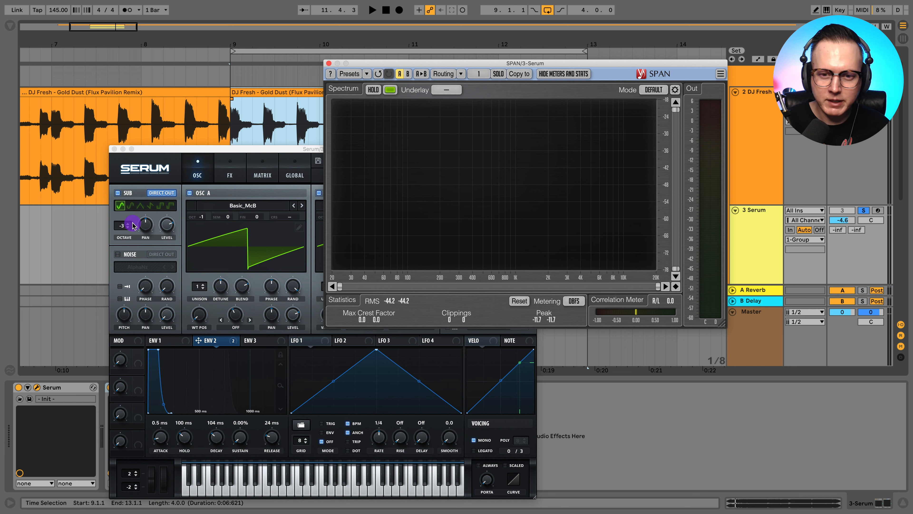
{"action": "key", "text": "space"}
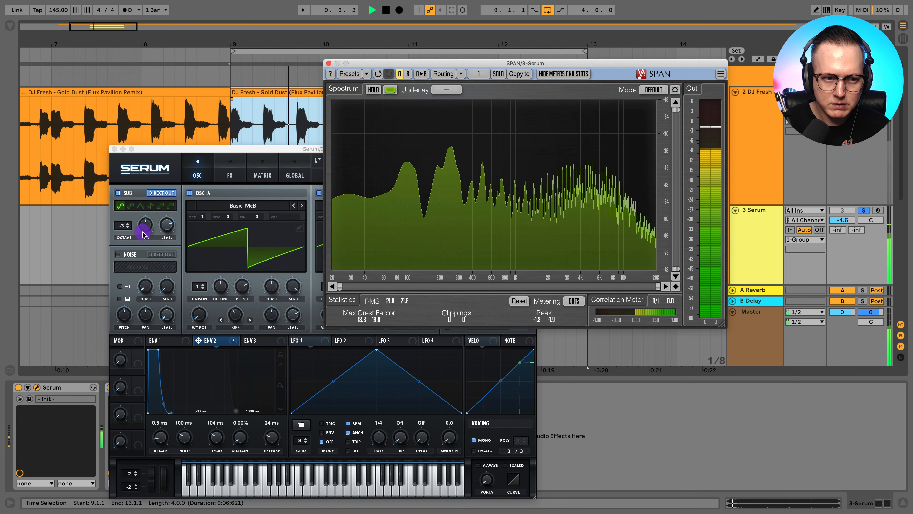
Try a higher octave for the sub oscillator, compare its low end in SPAN, and return to -3
{"action": "left_click", "coordinate": [121, 226]}
{"action": "left_click", "coordinate": [121, 225]}
{"action": "left_click", "coordinate": [457, 122]}
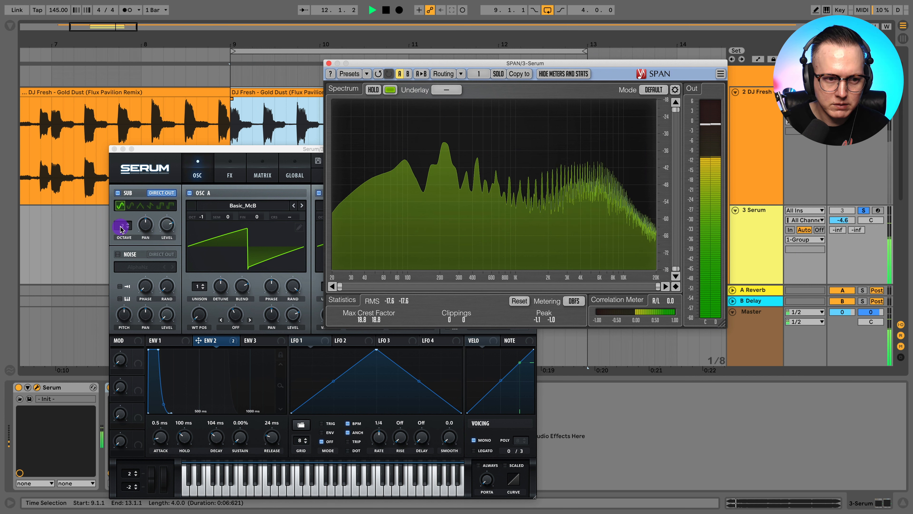
{"action": "left_click_drag", "start_coordinate": [122, 226], "coordinate": [121, 239]}
Compare the sub oscillator with Direct Out off and with the sub bypassed, checking the spectrum in SPAN
{"action": "left_click", "coordinate": [162, 193]}
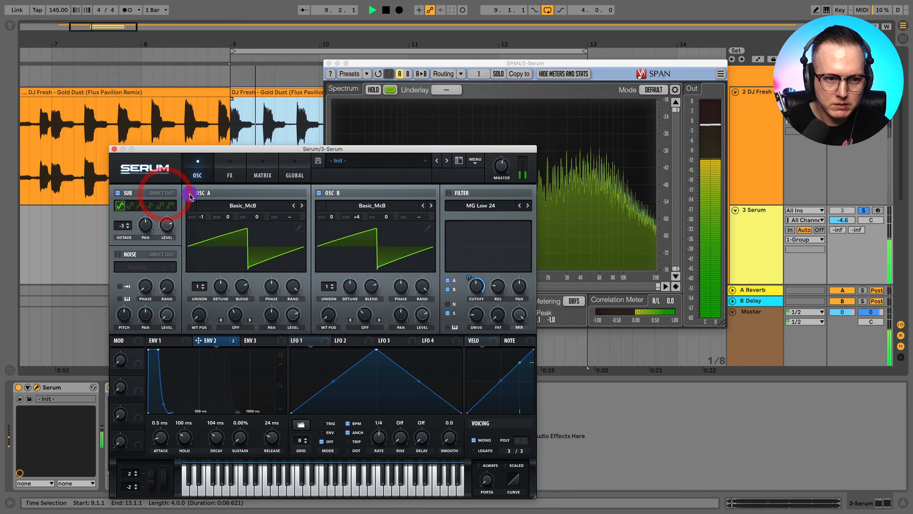
{"action": "left_click_drag", "start_coordinate": [167, 225], "coordinate": [157, 285]}
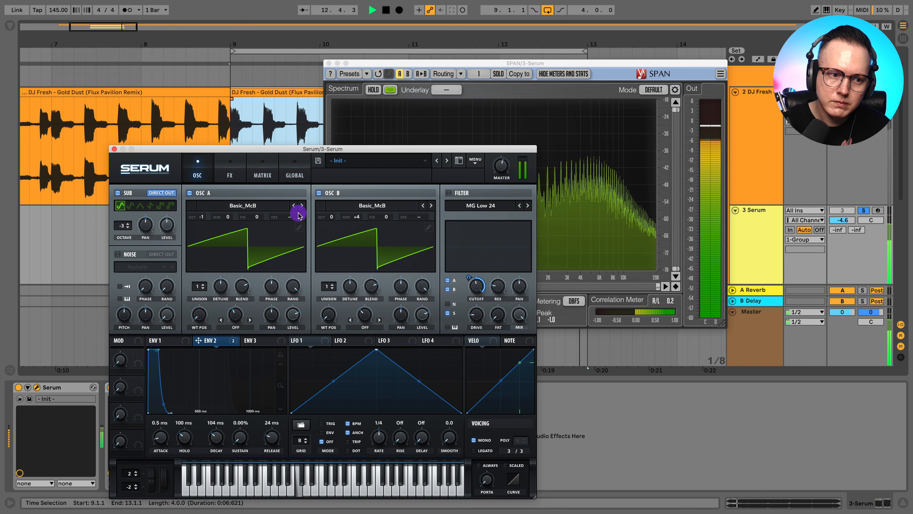
{"action": "left_click", "coordinate": [118, 193]}
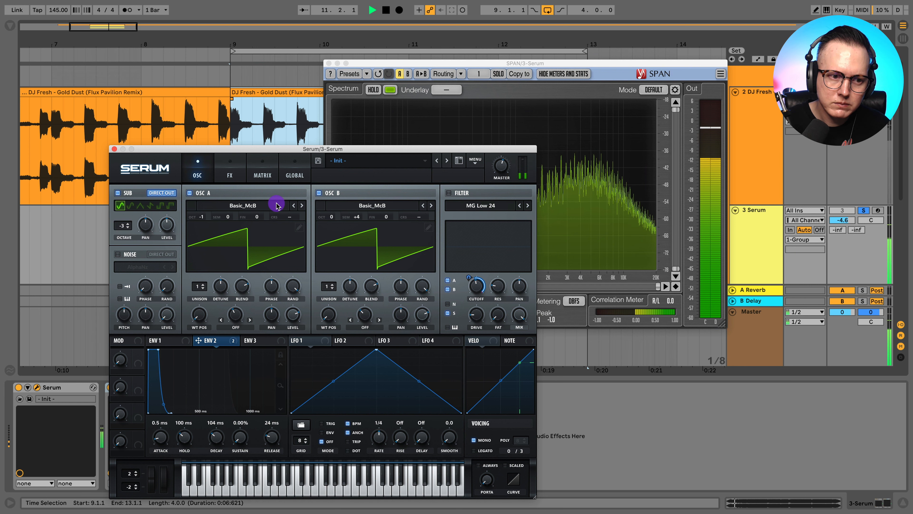
{"action": "left_click", "coordinate": [380, 138]}
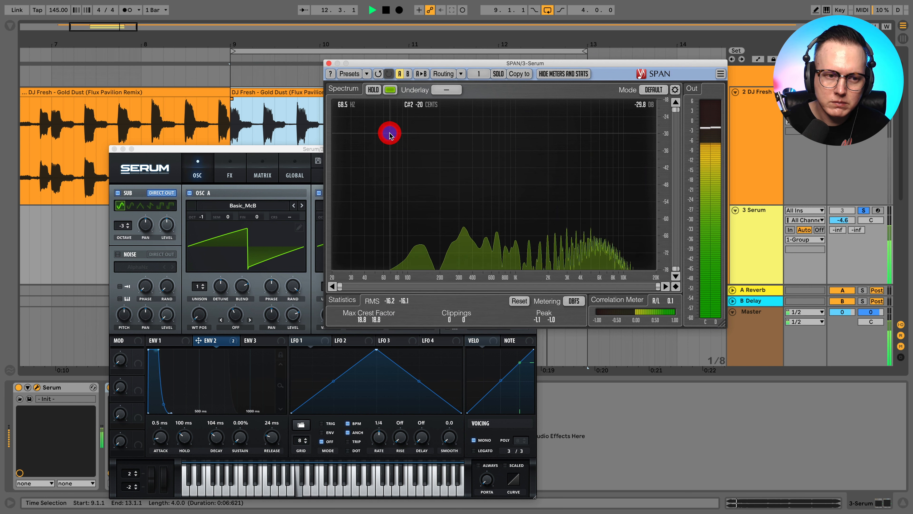
{"action": "left_click", "coordinate": [122, 225]}
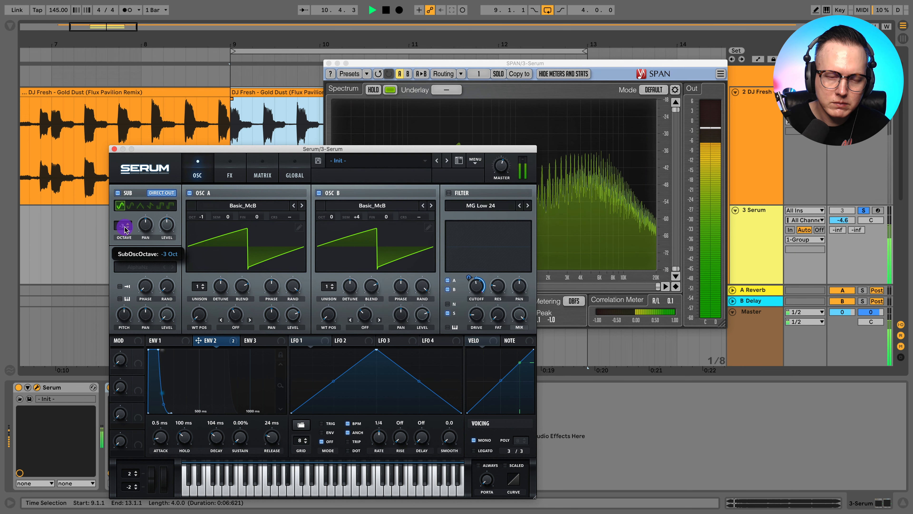
Switch off oscillators A and B and examine the sub oscillator alone at -3 octaves in SPAN
{"action": "left_click", "coordinate": [190, 193]}
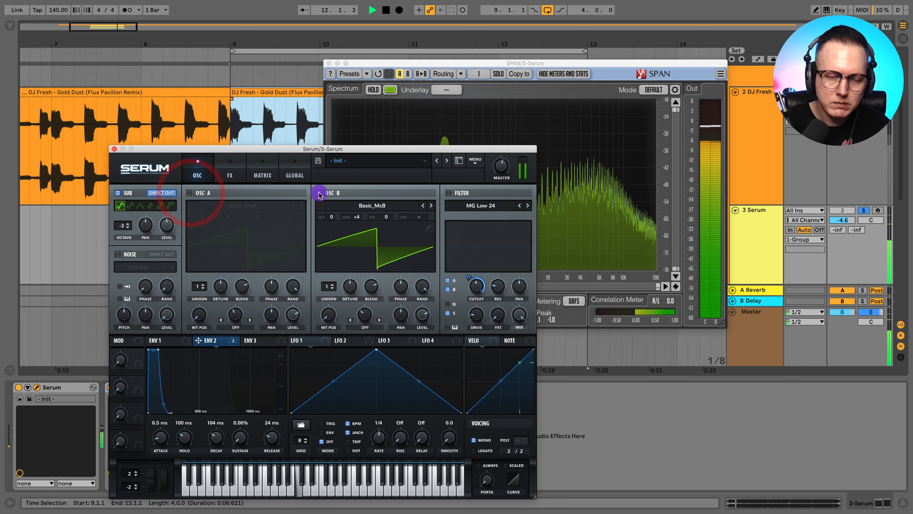
{"action": "left_click", "coordinate": [319, 194]}
{"action": "left_click", "coordinate": [122, 226]}
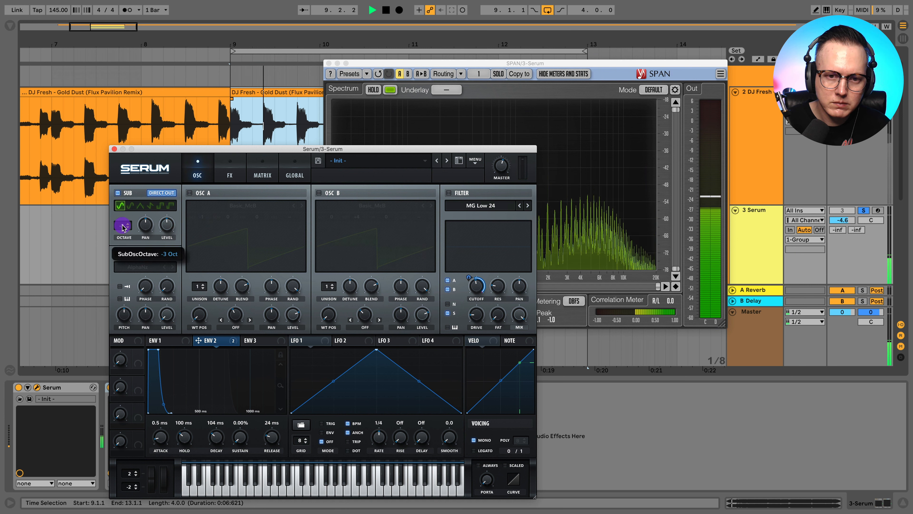
{"action": "left_click", "coordinate": [418, 106]}
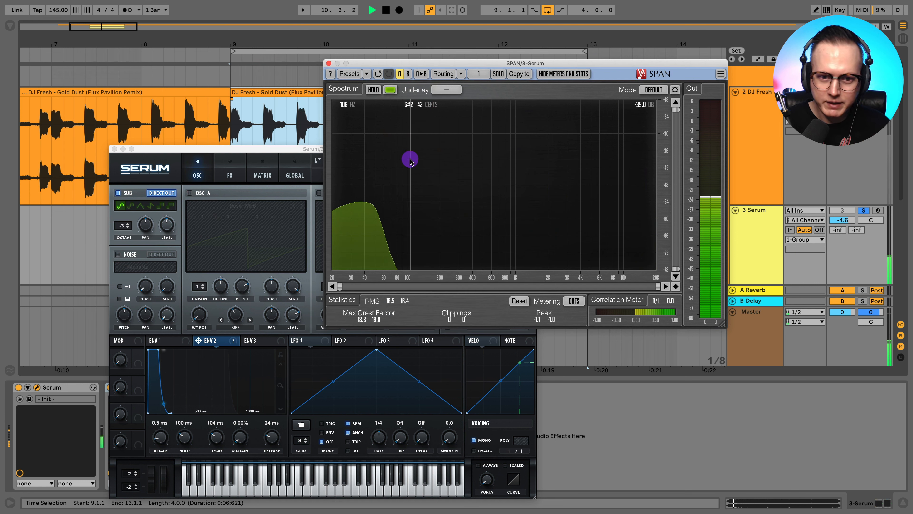
Set the isolated sub oscillator's octave to -2 with Direct Out on, and check its frequency in SPAN
{"action": "left_click", "coordinate": [164, 193]}
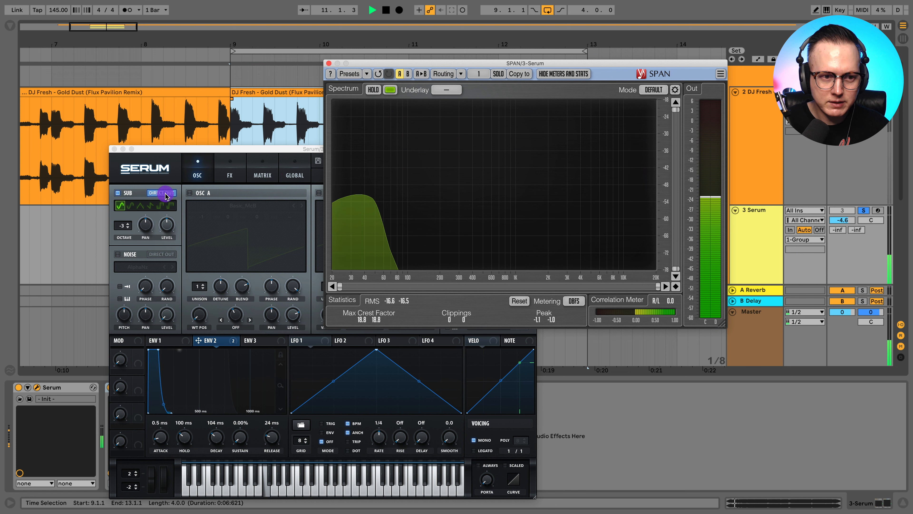
{"action": "left_click", "coordinate": [126, 225]}
{"action": "left_click", "coordinate": [437, 116]}
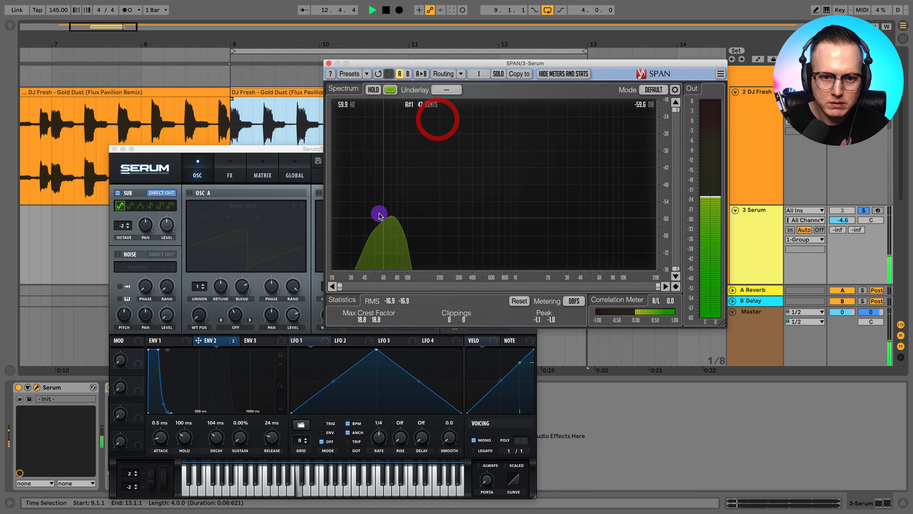
Try the square, triangle and saw waveforms on the isolated sub oscillator, checking the square's spectrum in SPAN
{"action": "left_click", "coordinate": [160, 205]}
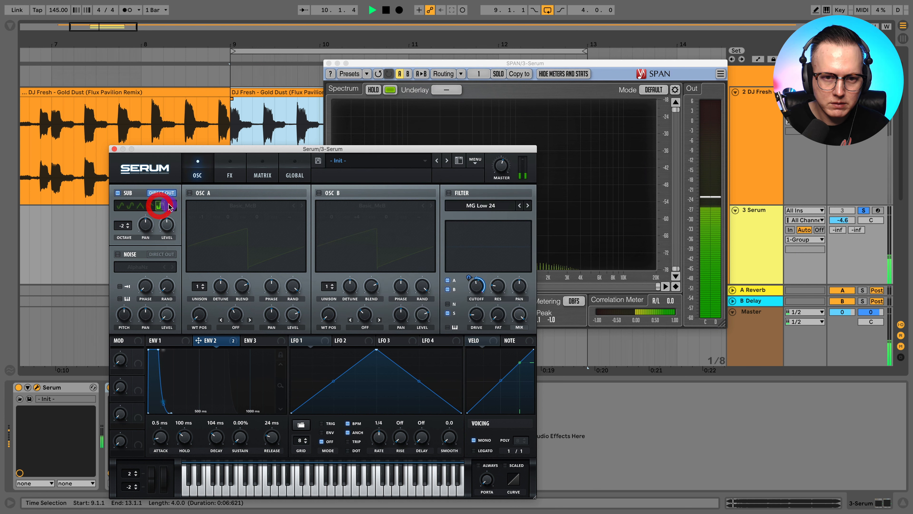
{"action": "left_click", "coordinate": [385, 132]}
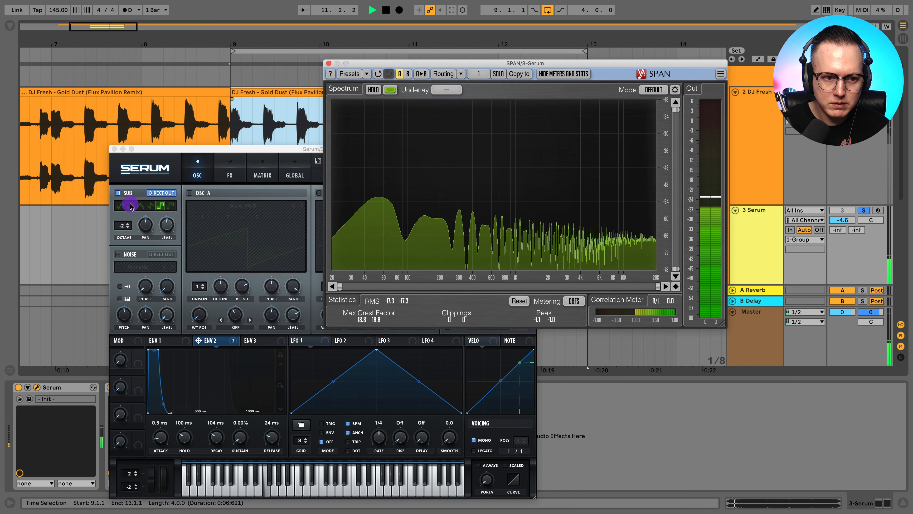
{"action": "left_click", "coordinate": [140, 205]}
{"action": "left_click", "coordinate": [150, 205]}
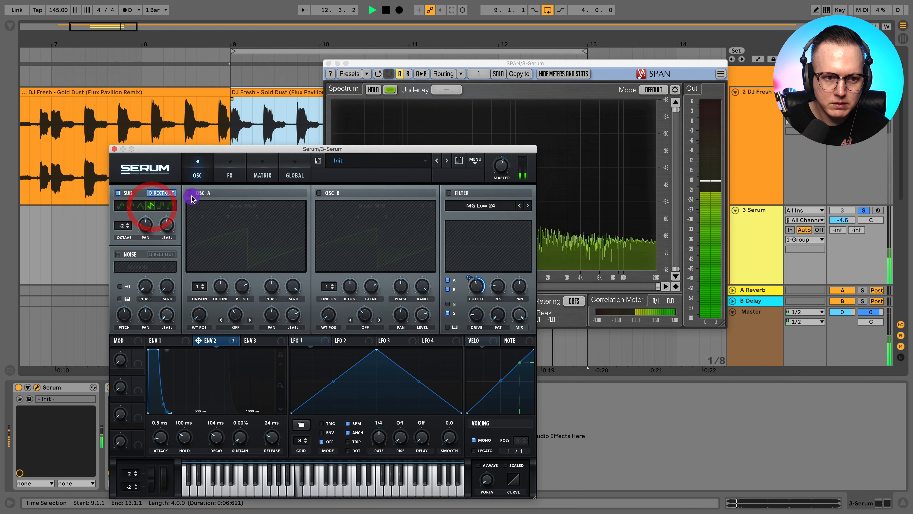
Switch oscillators A and B back on and examine the combined spectrum in SPAN
{"action": "left_click", "coordinate": [189, 193]}
{"action": "left_click", "coordinate": [322, 193]}
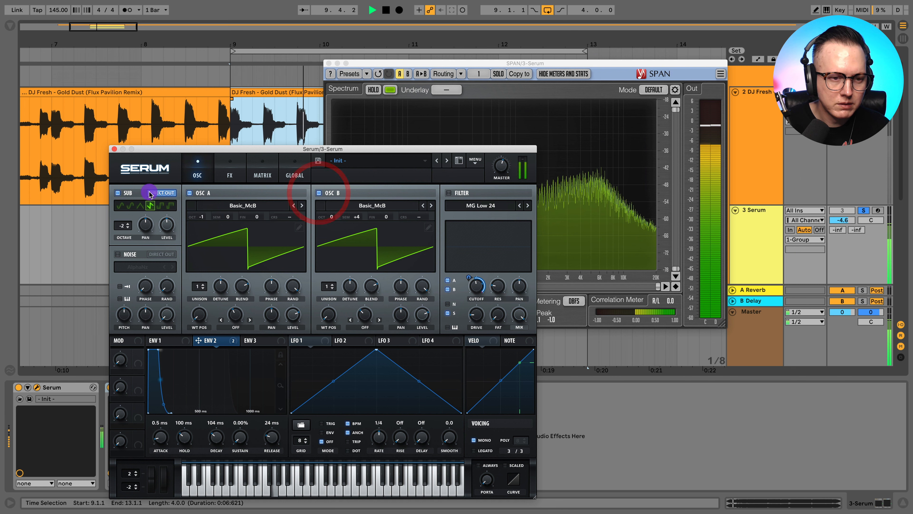
{"action": "left_click", "coordinate": [391, 123]}
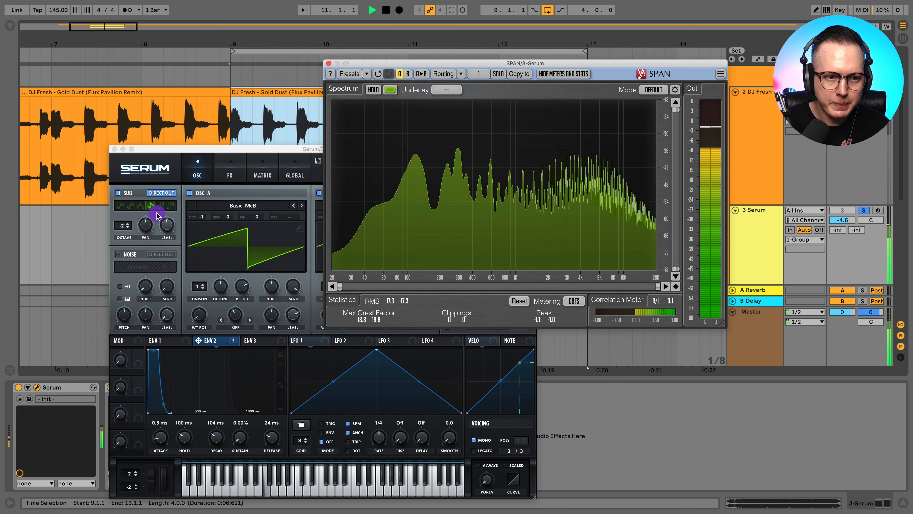
Try the square waveform on the sub oscillator, reposition SPAN, and examine the full sound's low end
{"action": "left_click", "coordinate": [160, 206]}
{"action": "left_click", "coordinate": [449, 88]}
{"action": "left_click_drag", "start_coordinate": [457, 63], "coordinate": [442, 50]}
{"action": "left_click", "coordinate": [394, 134]}
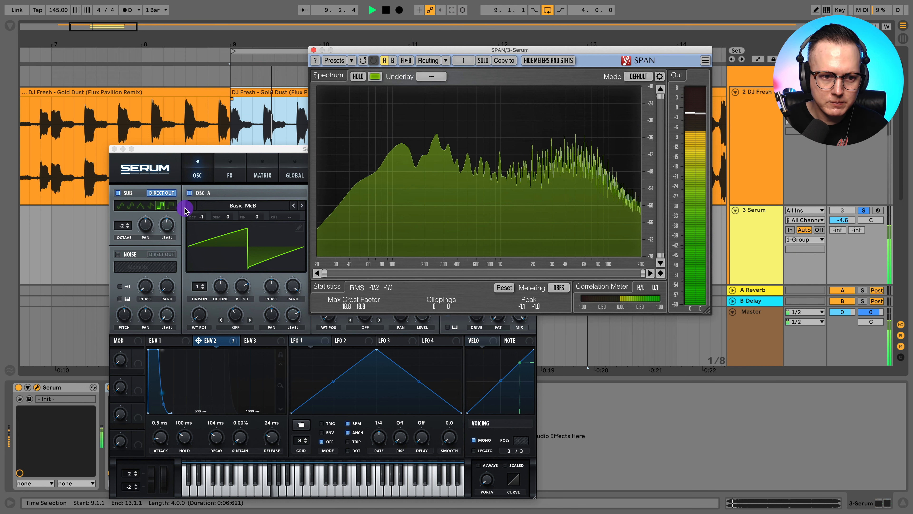
{"action": "left_click", "coordinate": [161, 207]}
{"action": "left_click", "coordinate": [401, 106]}
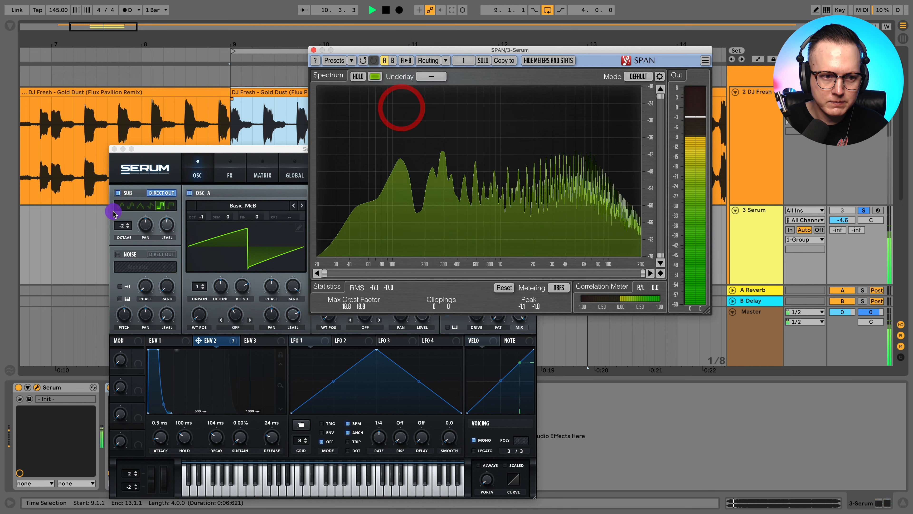
Return the sub oscillator to a sine waveform, check it in SPAN, and stop playback
{"action": "left_click", "coordinate": [120, 207]}
{"action": "left_click", "coordinate": [413, 108]}
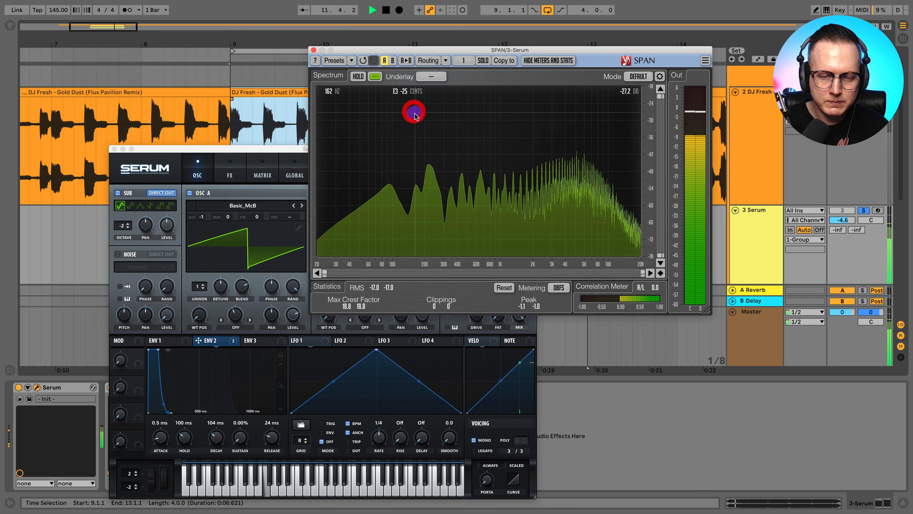
{"action": "key", "text": "space"}
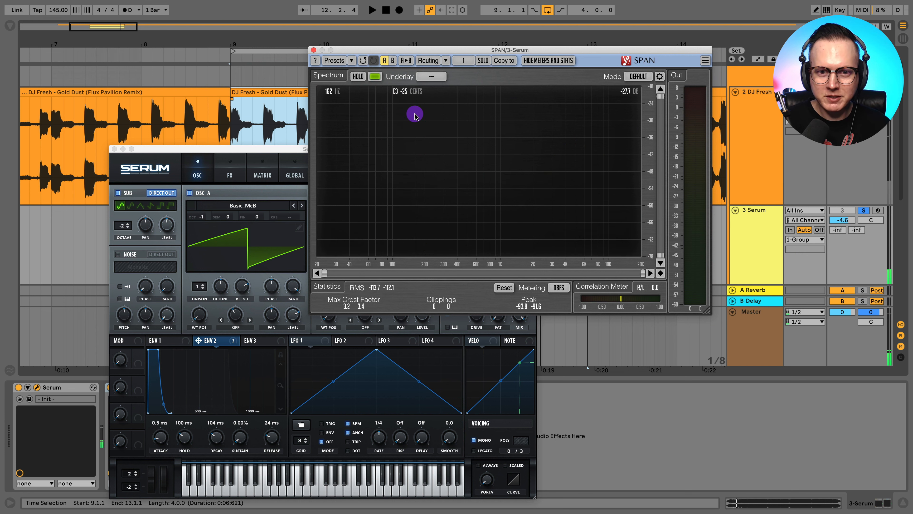
Select the DJ Fresh track and play the loop while examining the Serum bass spectrum in SPAN
{"action": "left_click", "coordinate": [768, 96]}
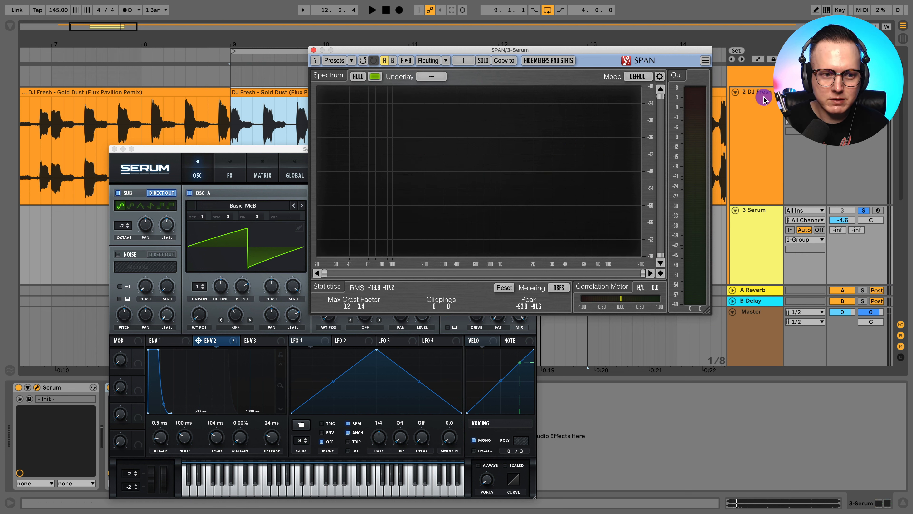
{"action": "left_click", "coordinate": [398, 179]}
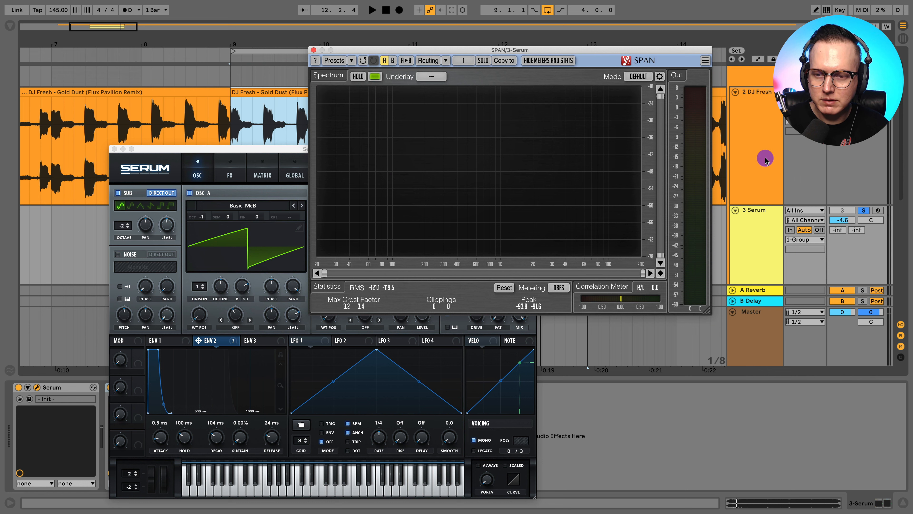
{"action": "left_click", "coordinate": [765, 159]}
{"action": "key", "text": "space"}
{"action": "left_click_drag", "start_coordinate": [489, 241], "coordinate": [471, 177]}
{"action": "key", "text": "space"}
Try the sub oscillator's direct output setting during playback, and stop the loop
{"action": "left_click", "coordinate": [161, 194]}
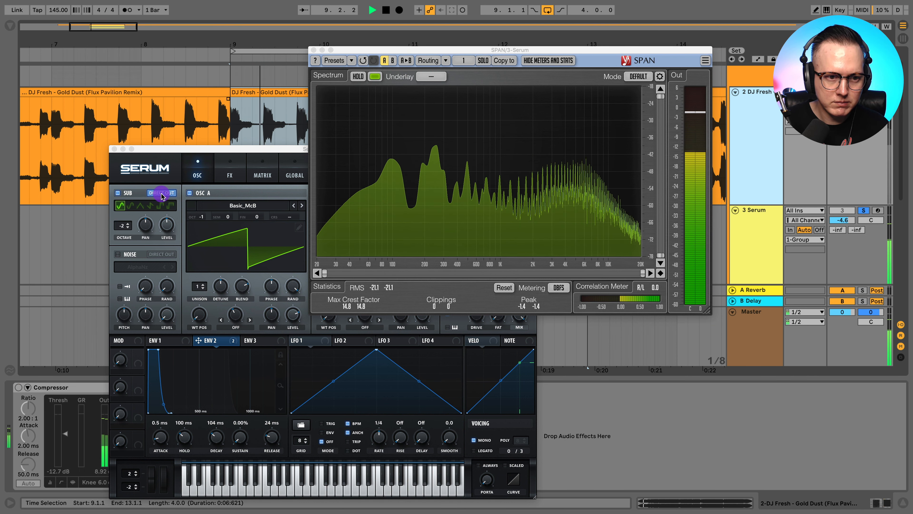
{"action": "left_click", "coordinate": [162, 195]}
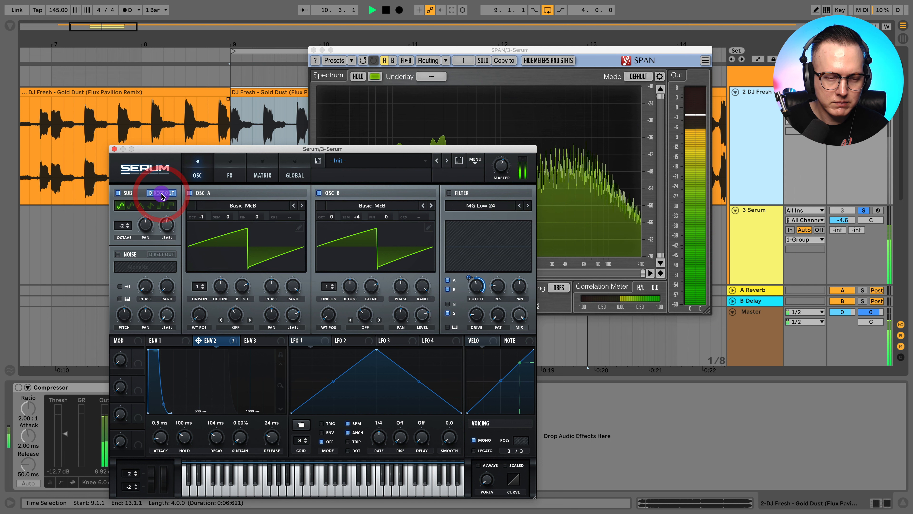
{"action": "left_click", "coordinate": [164, 220]}
{"action": "key", "text": "space"}
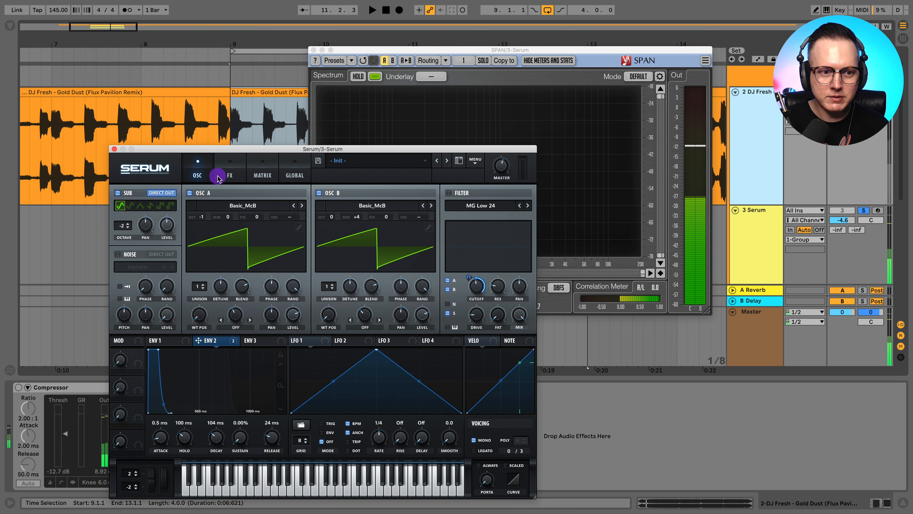
Show Serum's effects during playback, check the EQ's low-band gain, and examine the spectrum in SPAN
{"action": "left_click", "coordinate": [230, 175]}
{"action": "key", "text": "space"}
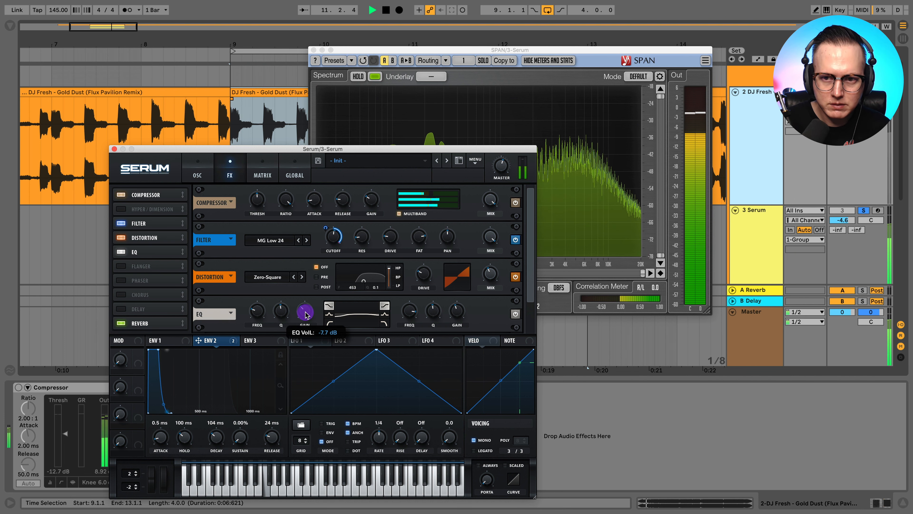
{"action": "left_click_drag", "start_coordinate": [532, 50], "coordinate": [532, 36]}
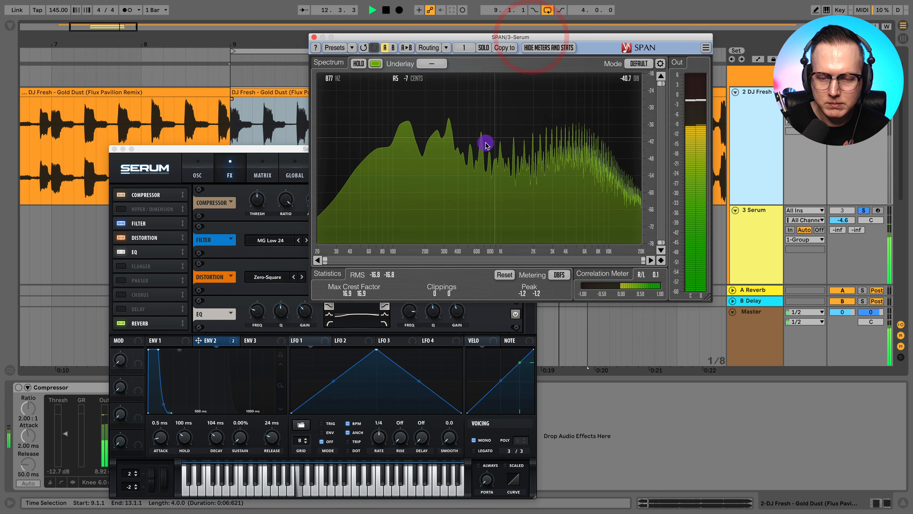
{"action": "left_click", "coordinate": [284, 148]}
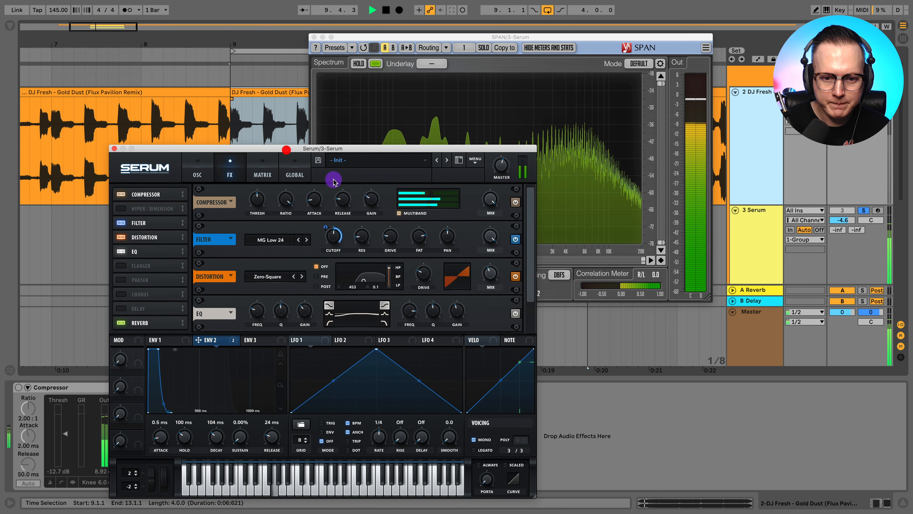
Switch the EQ's high band to a peak shape at about 1850 Hz, with 1.5 dB gain and 43% Q
{"action": "left_click", "coordinate": [384, 313]}
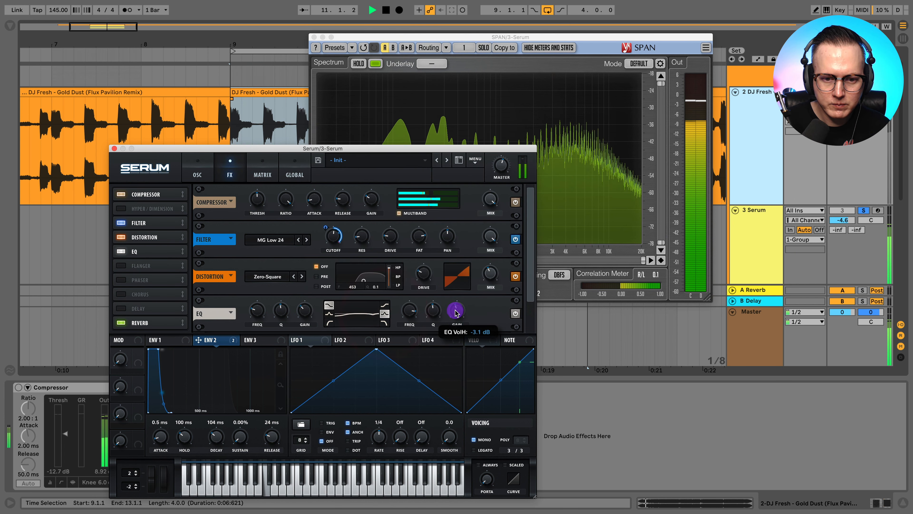
{"action": "left_click", "coordinate": [459, 302]}
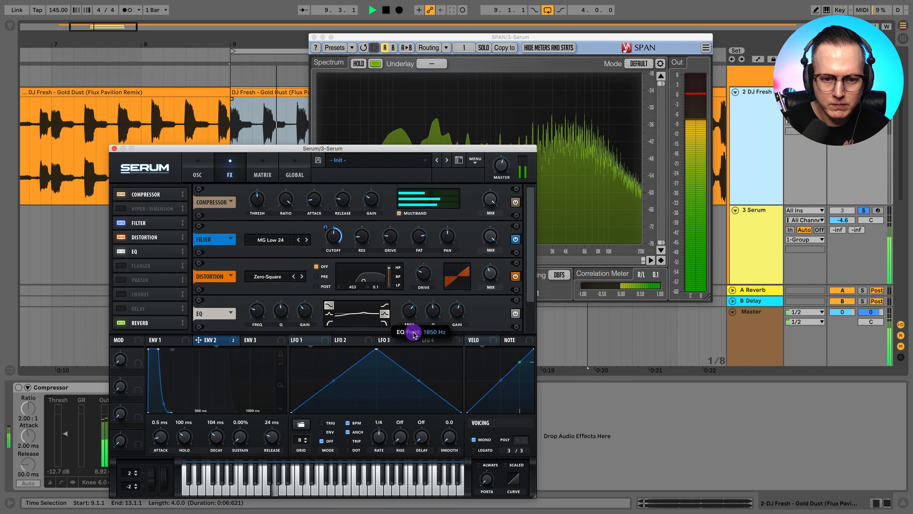
{"action": "left_click", "coordinate": [413, 331]}
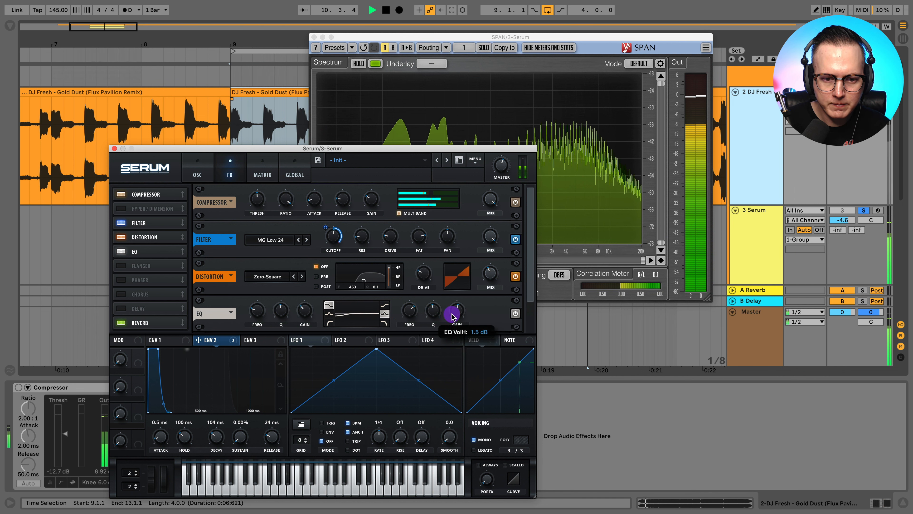
{"action": "left_click", "coordinate": [434, 310]}
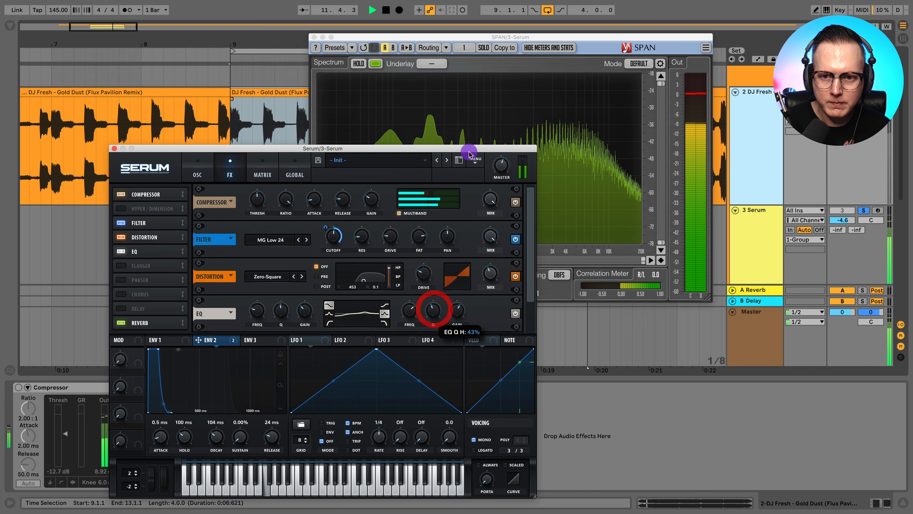
Move the Serum window aside and toggle the Serum track's solo to compare it with the reference track
{"action": "left_click_drag", "start_coordinate": [470, 148], "coordinate": [449, 117]}
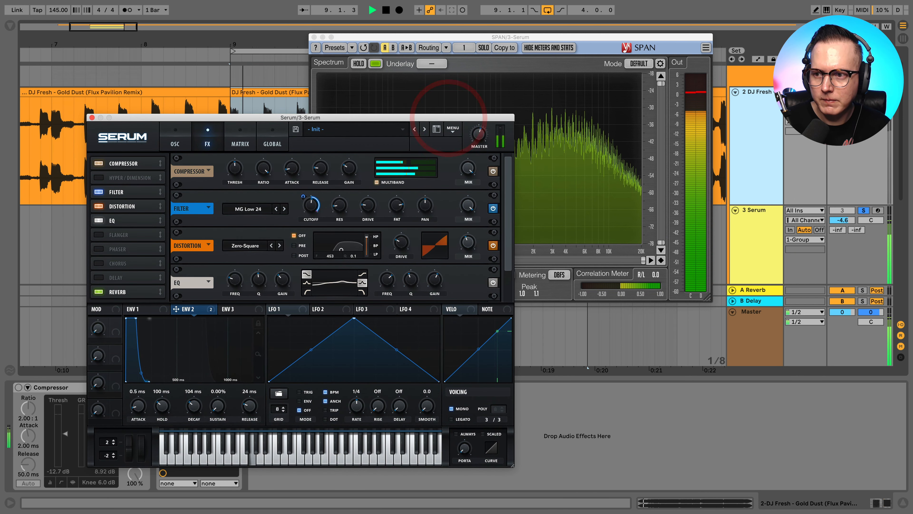
{"action": "left_click", "coordinate": [868, 190]}
{"action": "left_click", "coordinate": [864, 211]}
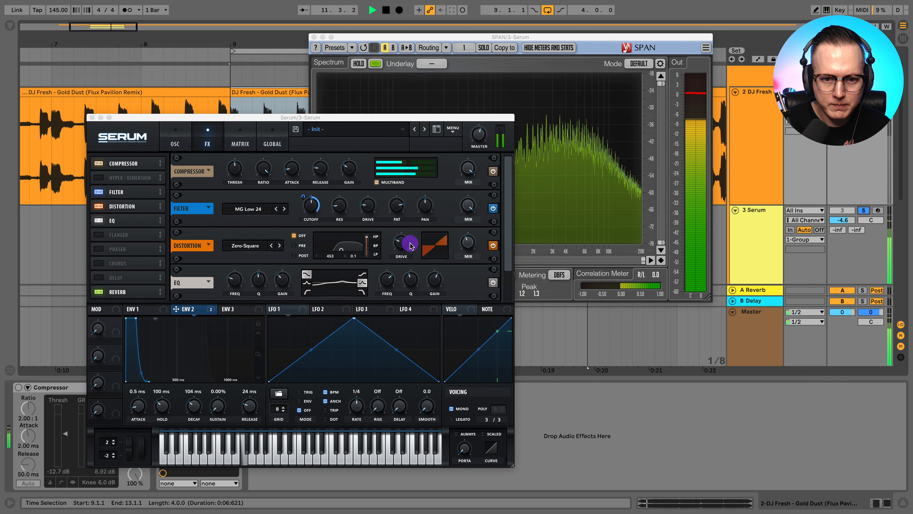
Set the distortion drive to about 24% and compare the result with the reference by toggling the Serum track's solo
{"action": "left_click", "coordinate": [397, 245]}
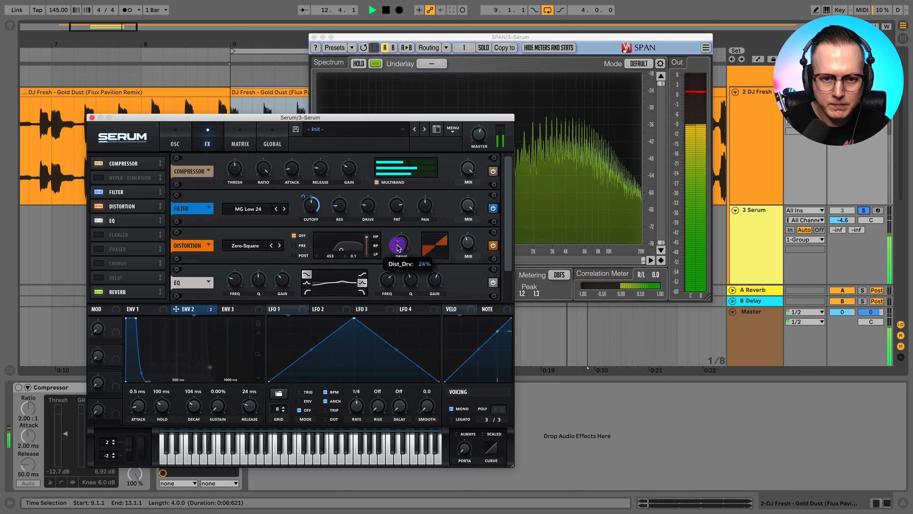
{"action": "left_click_drag", "start_coordinate": [397, 248], "coordinate": [397, 249]}
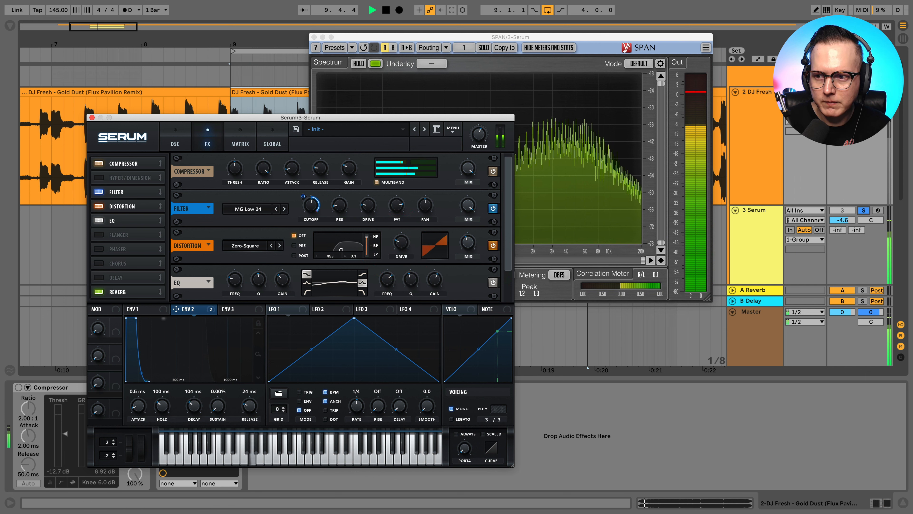
{"action": "left_click", "coordinate": [865, 211]}
{"action": "left_click", "coordinate": [864, 211]}
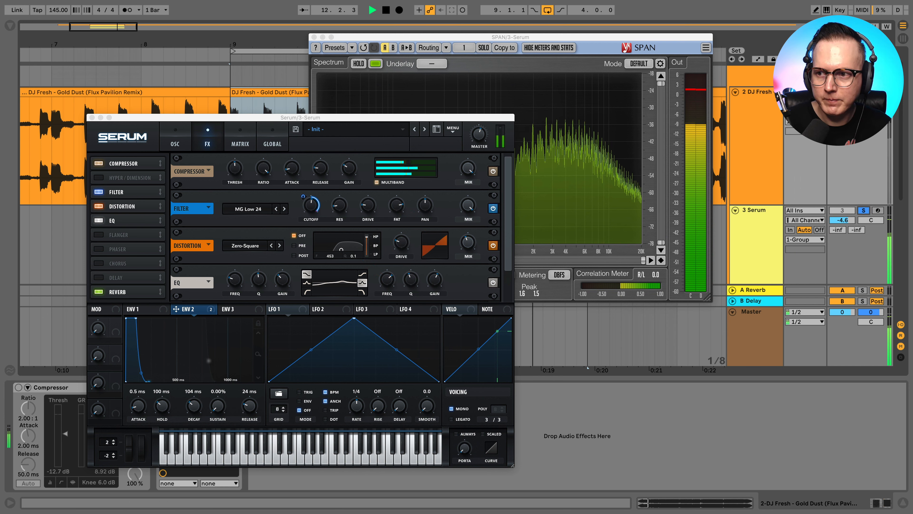
{"action": "left_click", "coordinate": [864, 211]}
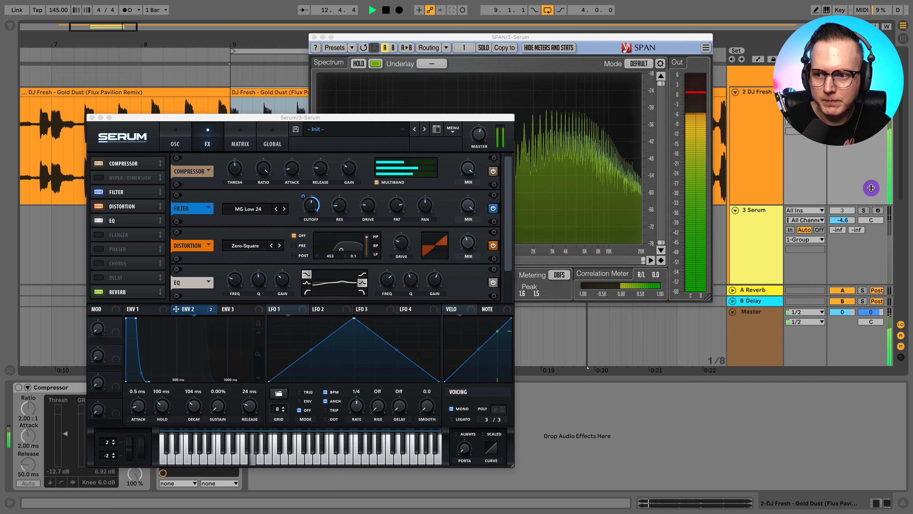
{"action": "left_click", "coordinate": [864, 211]}
Adjust the EQ high band's gain and lower its frequency, comparing against the reference by toggling the Serum track's solo
{"action": "left_click", "coordinate": [438, 289]}
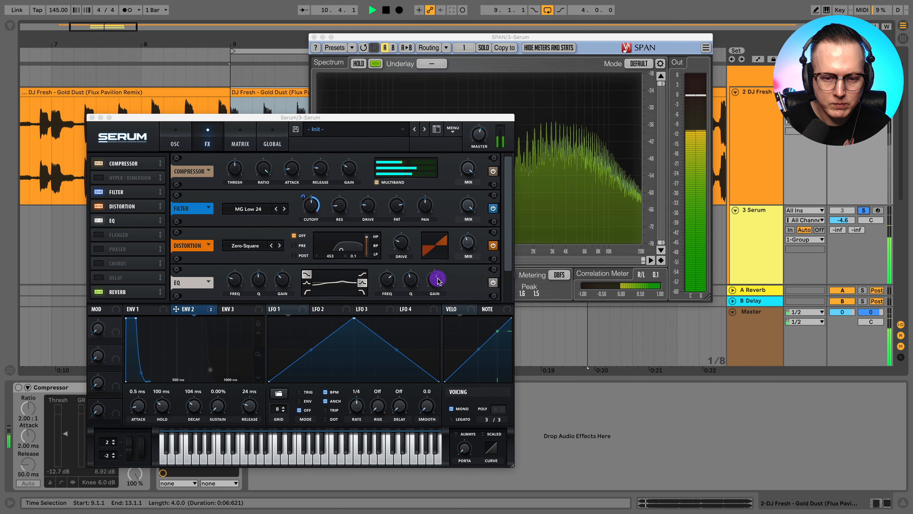
{"action": "left_click", "coordinate": [391, 281]}
{"action": "left_click_drag", "start_coordinate": [390, 281], "coordinate": [390, 291]}
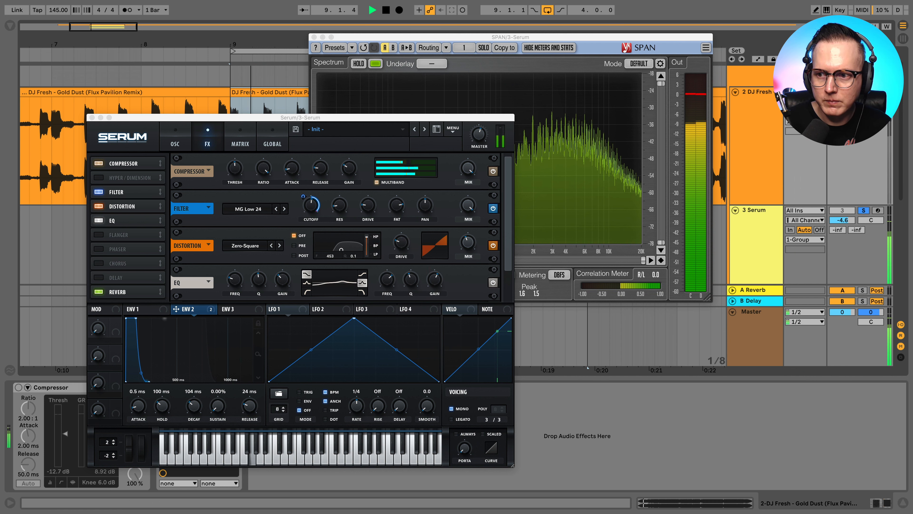
{"action": "left_click", "coordinate": [864, 211]}
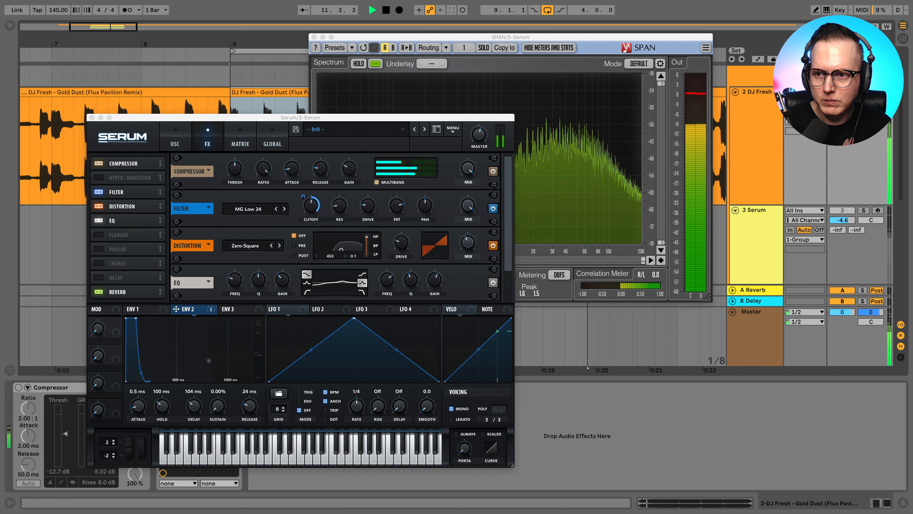
{"action": "left_click", "coordinate": [867, 210]}
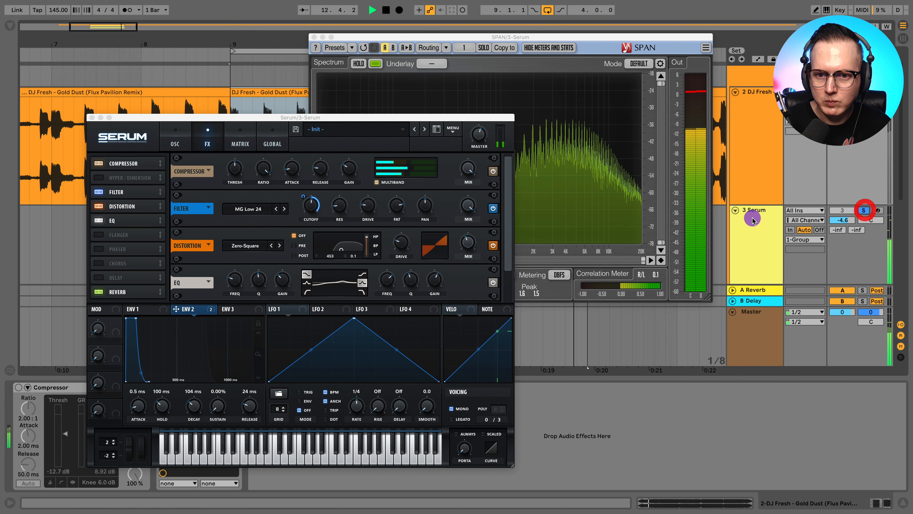
Select the Serum track, switch off Serum's multiband compressor and adjust the effect filter's drive
{"action": "left_click", "coordinate": [318, 290]}
{"action": "left_click", "coordinate": [208, 152]}
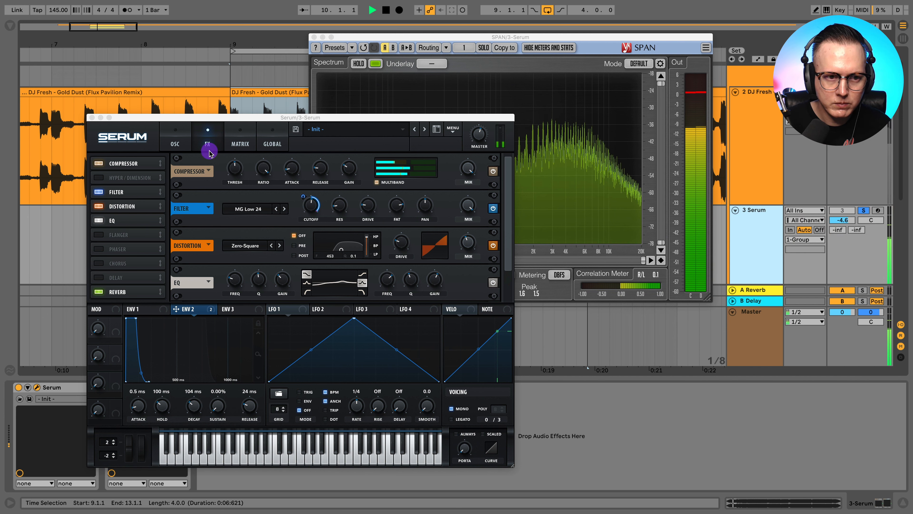
{"action": "left_click", "coordinate": [493, 172]}
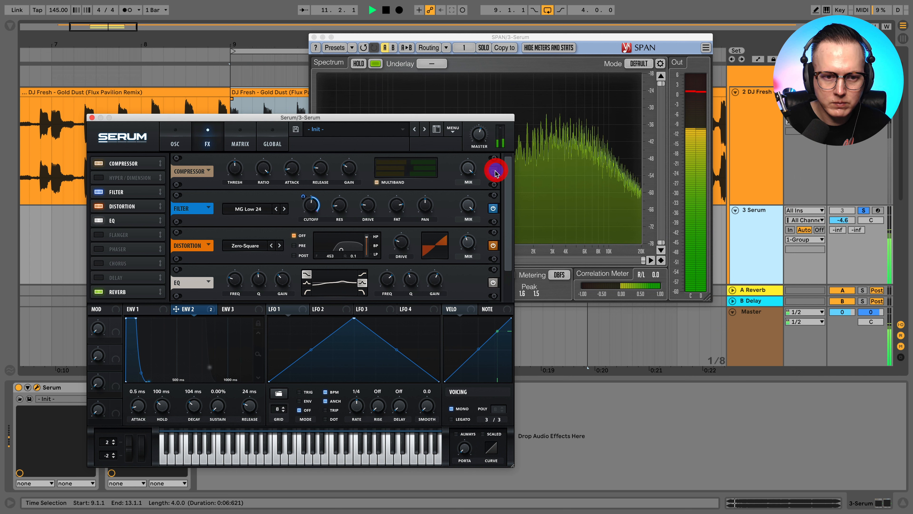
{"action": "left_click_drag", "start_coordinate": [366, 205], "coordinate": [369, 201]}
Stop playback and put away the Serum and SPAN windows
{"action": "left_click", "coordinate": [92, 117]}
{"action": "key", "text": "space"}
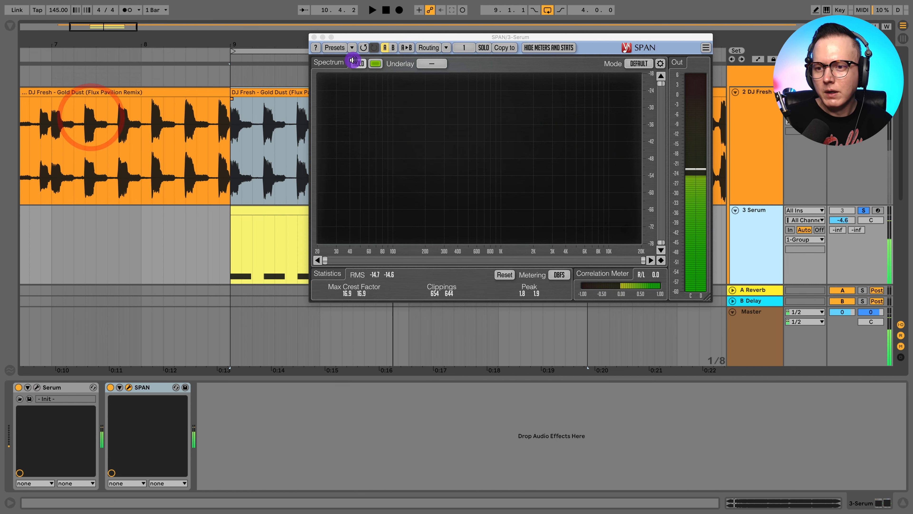
{"action": "left_click", "coordinate": [319, 37]}
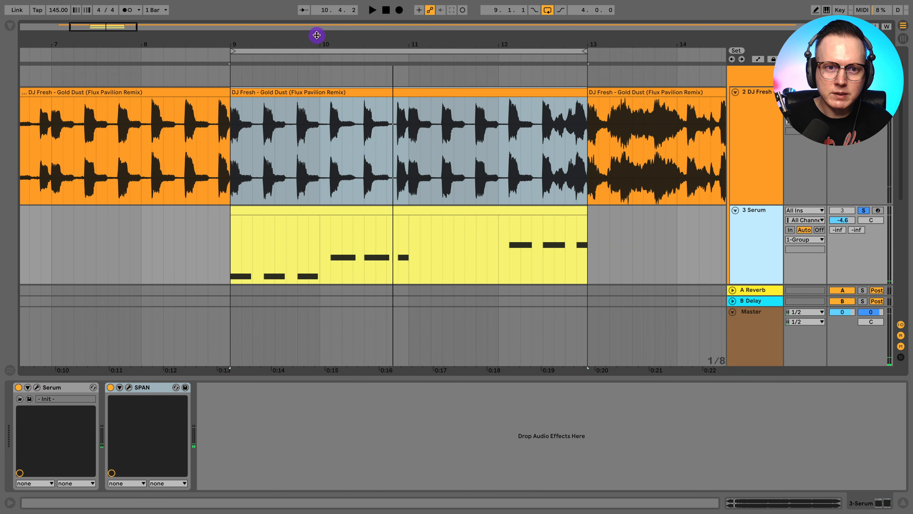
Duplicate the Serum track together with its MIDI clip and devices
{"action": "scroll", "coordinate": [398, 102], "scroll_direction": "down", "scroll_amount": 3}
{"action": "scroll", "coordinate": [628, 194], "scroll_direction": "down", "scroll_amount": 1}
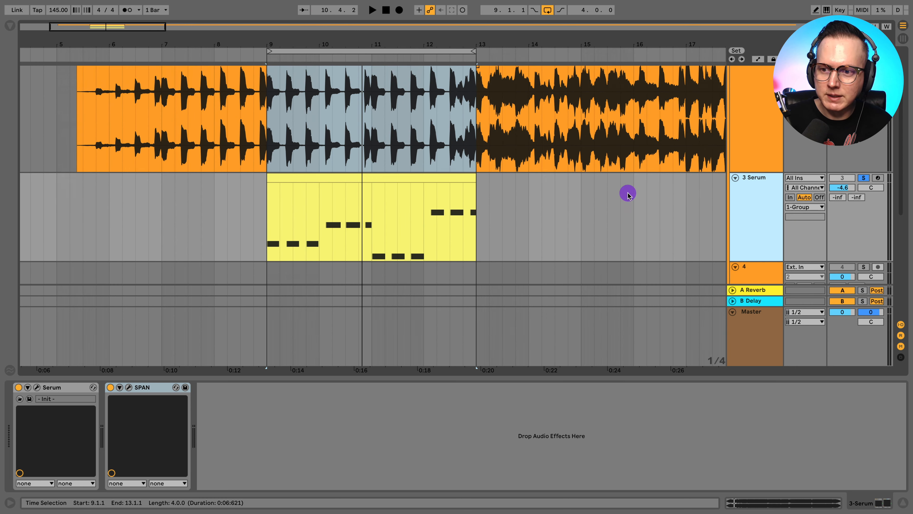
{"action": "left_click", "coordinate": [772, 194]}
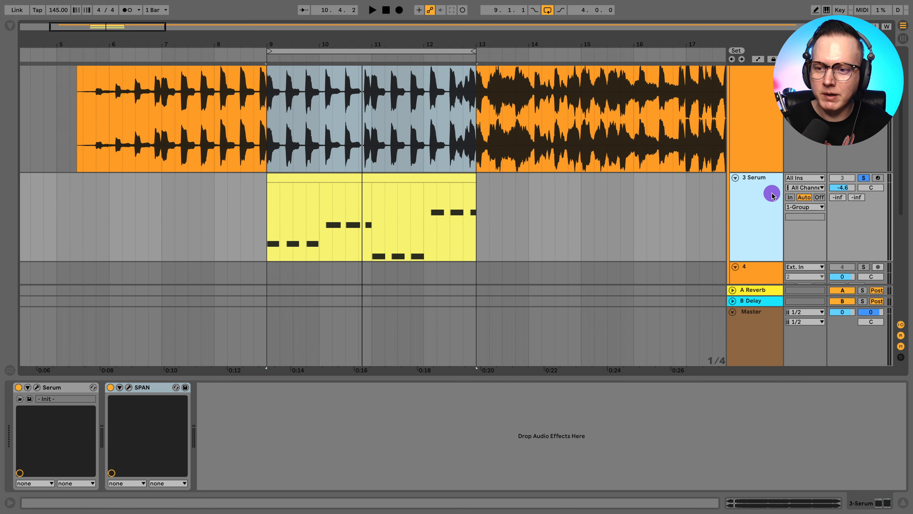
{"action": "key", "text": "ctrl+d"}
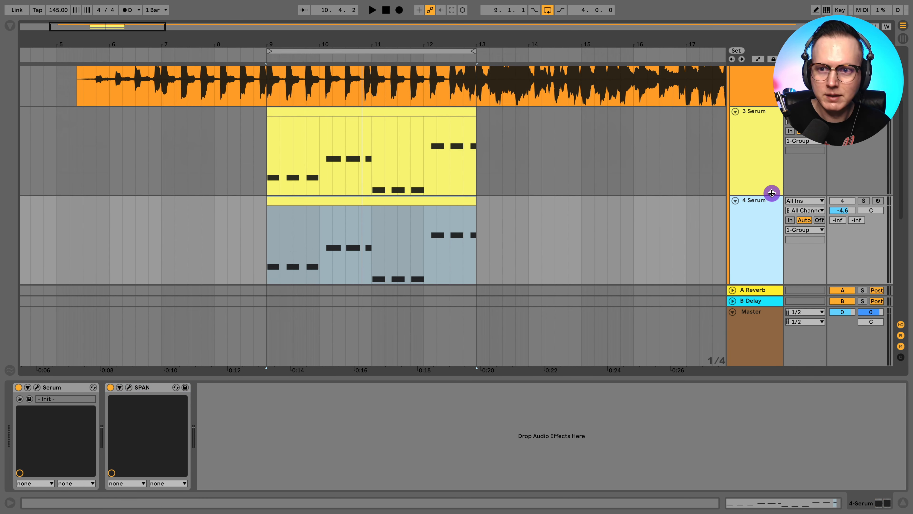
{"action": "left_click", "coordinate": [675, 2]}
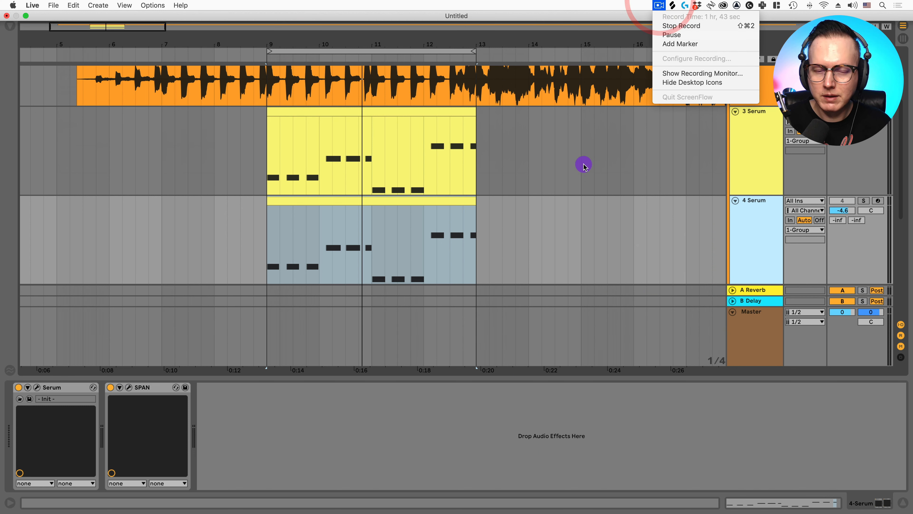
{"action": "left_click", "coordinate": [581, 166]}
{"action": "left_click", "coordinate": [659, 5]}
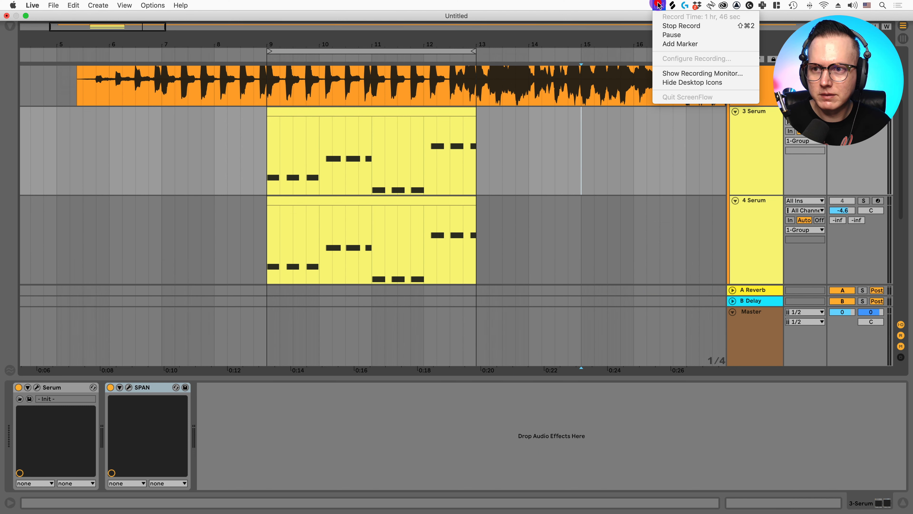
{"action": "left_click", "coordinate": [577, 170]}
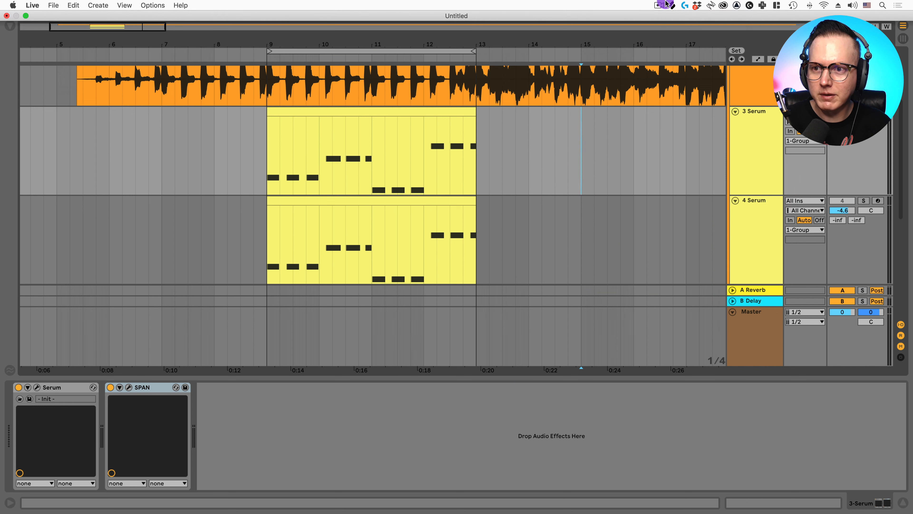
{"action": "left_click", "coordinate": [655, 5]}
{"action": "left_click", "coordinate": [581, 131]}
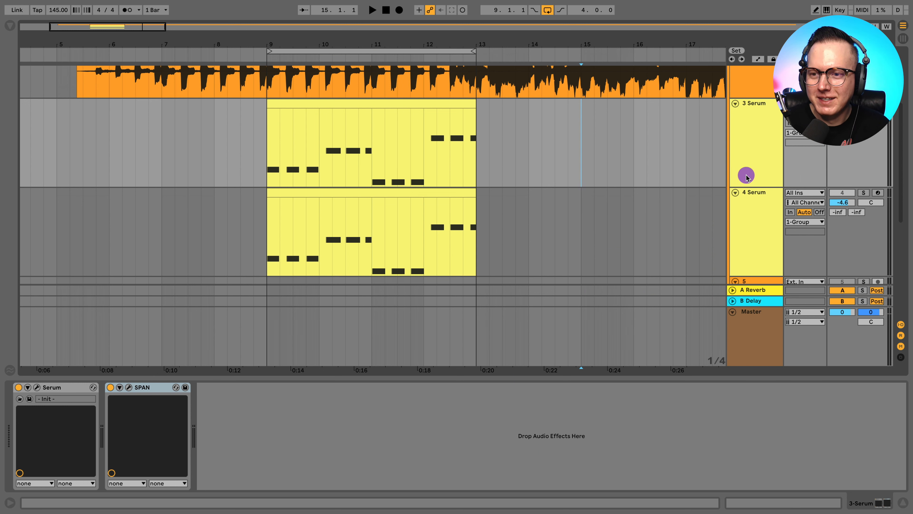
Collapse the original Serum track, select the duplicate track and place the insertion point at bar 9
{"action": "left_click", "coordinate": [735, 103]}
{"action": "left_click", "coordinate": [746, 132]}
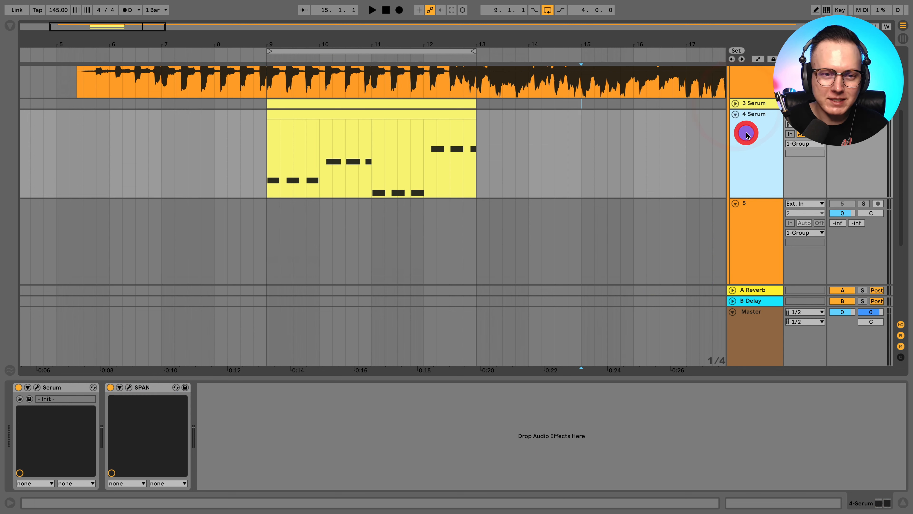
{"action": "left_click", "coordinate": [266, 155]}
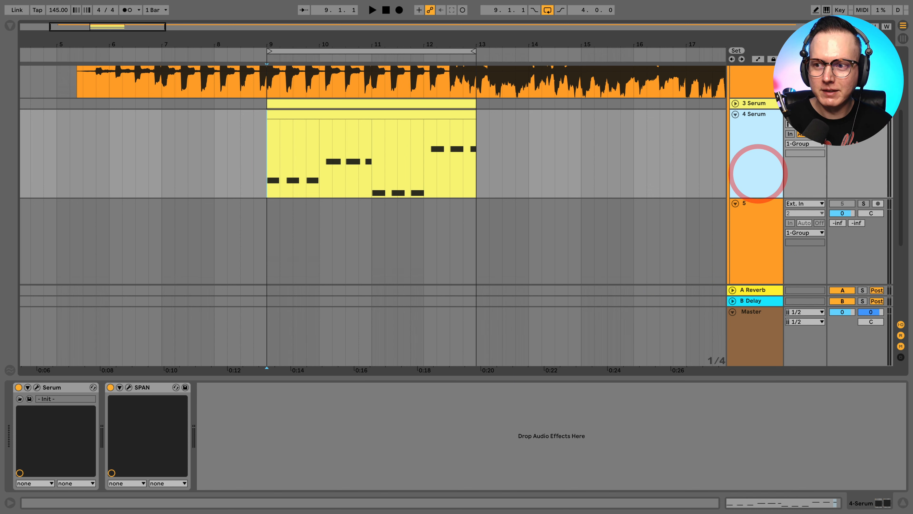
Unfold the first Serum track in the arrangement and rename it 1
{"action": "left_click", "coordinate": [387, 49]}
{"action": "mouse_move", "coordinate": [387, 49]}
{"action": "left_mouse_down"}
{"action": "mouse_move", "coordinate": [388, 61]}
{"action": "mouse_move", "coordinate": [389, 41]}
{"action": "left_mouse_up"}
{"action": "left_click", "coordinate": [735, 104]}
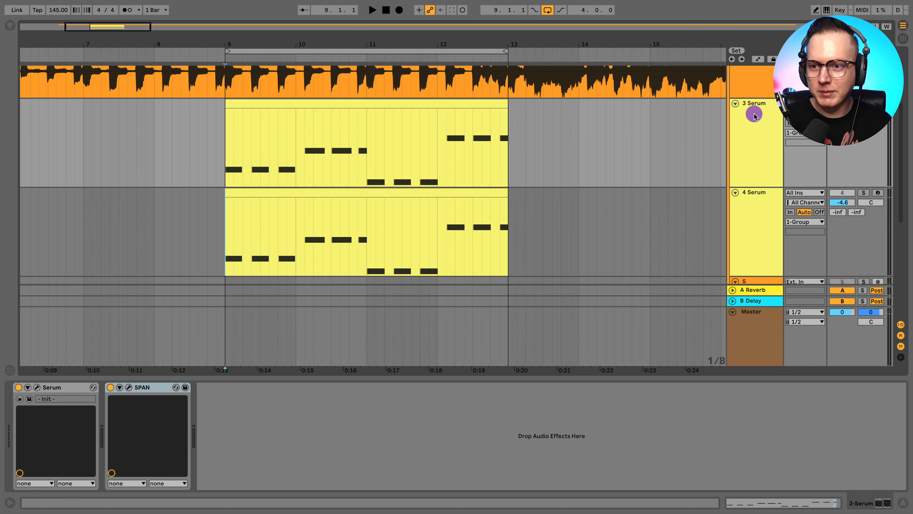
{"action": "left_click", "coordinate": [746, 103]}
{"action": "key", "text": "ctrl+r"}
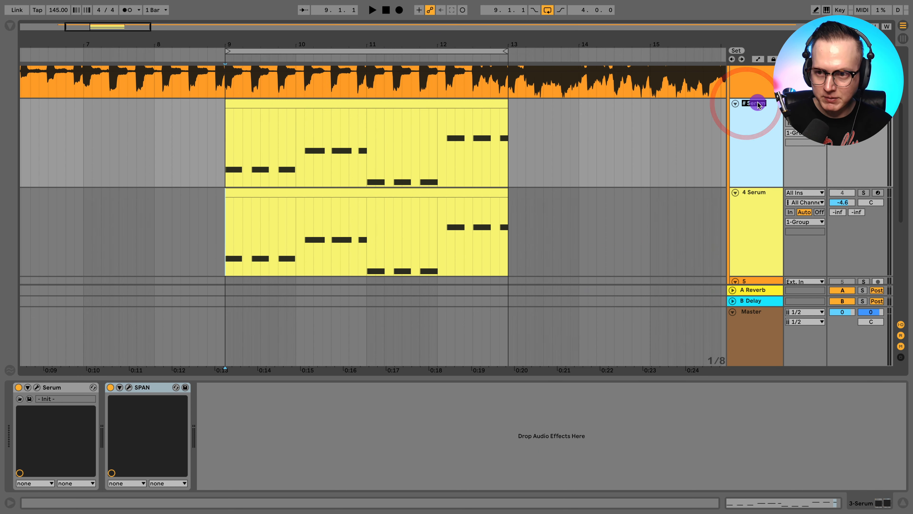
{"action": "type", "text": "1"}
{"action": "key", "text": "Return"}
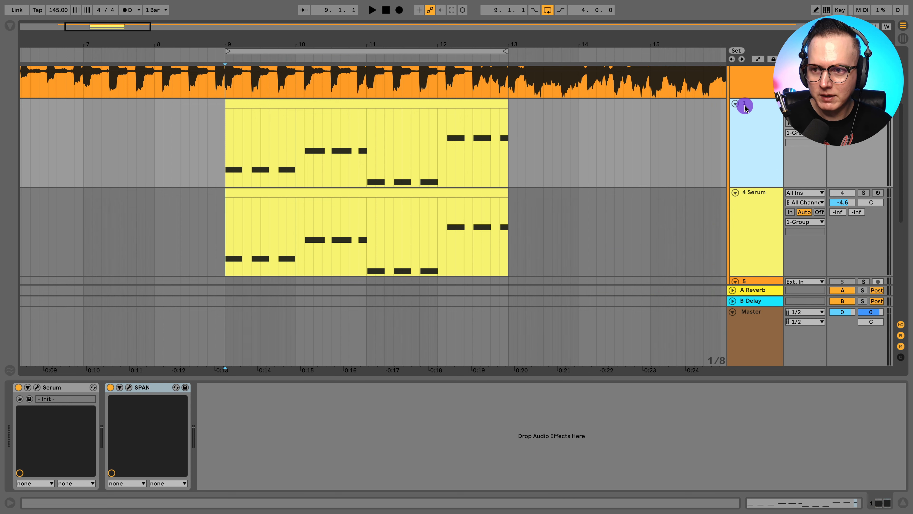
Move track 1 below the remaining Serum track, unfold it again and select the Serum track
{"action": "left_click", "coordinate": [733, 103]}
{"action": "left_click", "coordinate": [749, 117]}
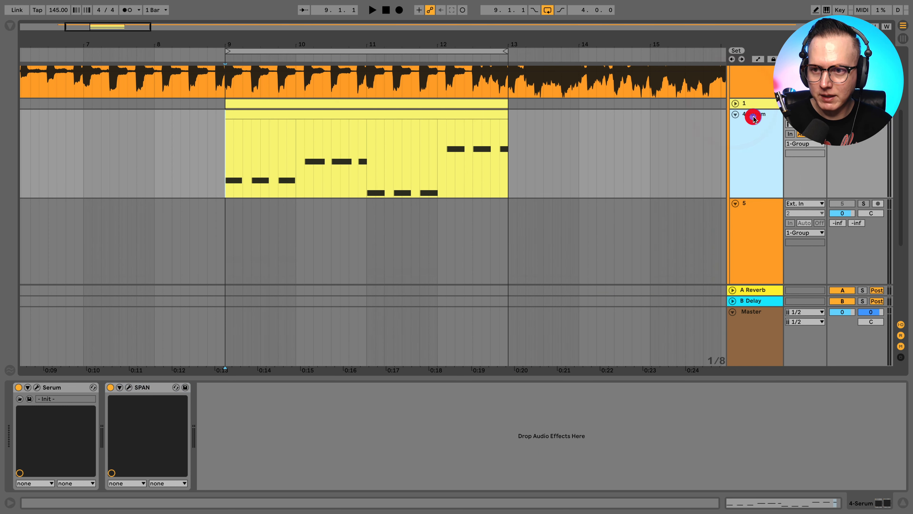
{"action": "left_click", "coordinate": [753, 98]}
{"action": "left_click_drag", "start_coordinate": [763, 97], "coordinate": [755, 192]}
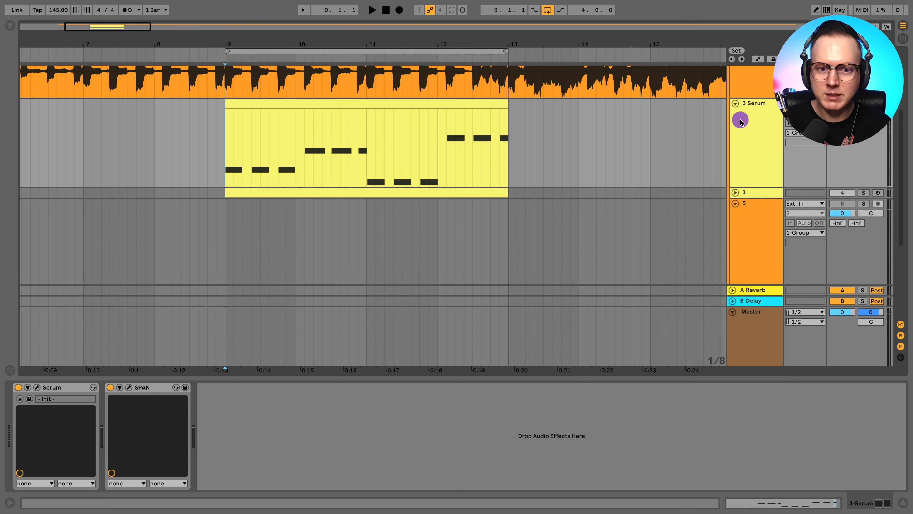
{"action": "left_click", "coordinate": [735, 192]}
{"action": "left_click", "coordinate": [760, 212]}
{"action": "left_click", "coordinate": [753, 135]}
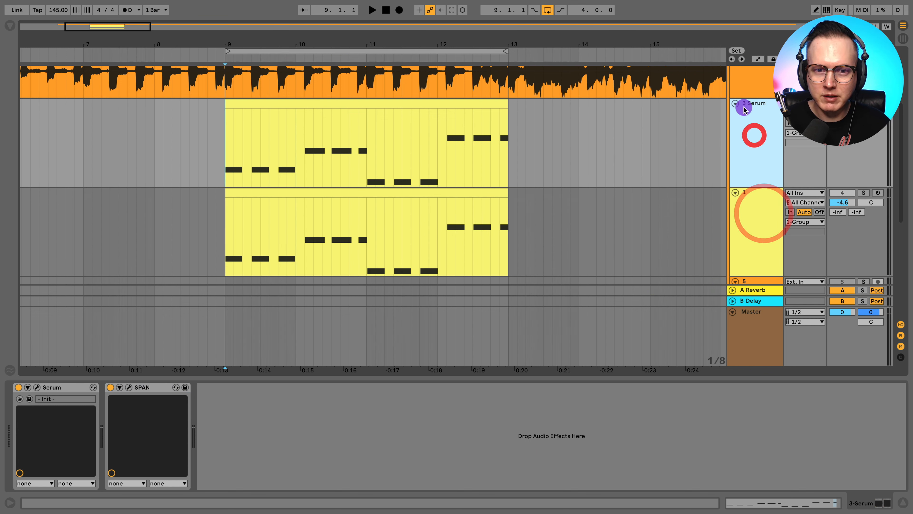
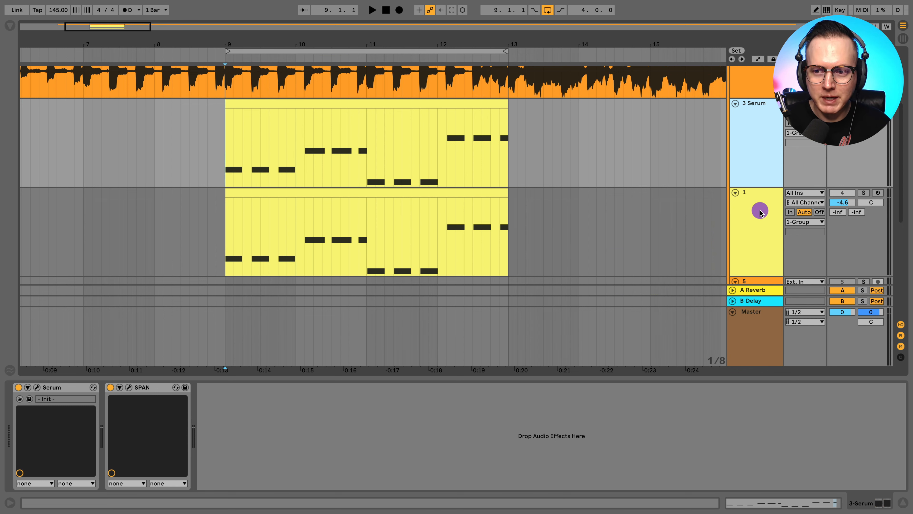
Open the Serum track's synth, start playback with the track soloed and show Serum's effects
{"action": "left_click", "coordinate": [36, 388]}
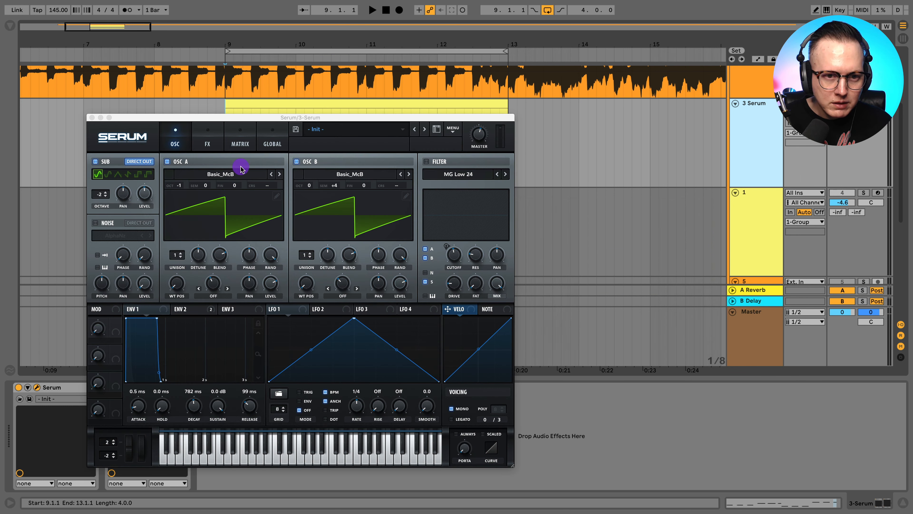
{"action": "left_click_drag", "start_coordinate": [273, 115], "coordinate": [355, 68]}
{"action": "key", "text": "space"}
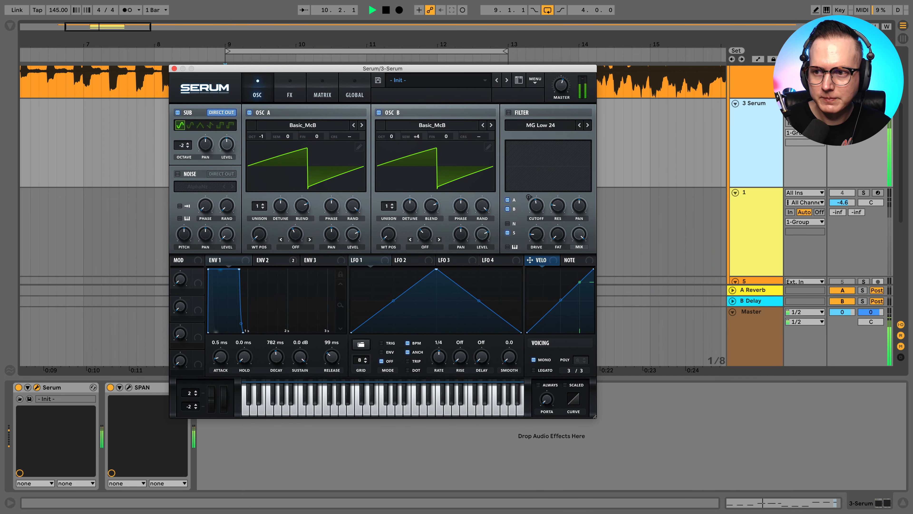
{"action": "scroll", "coordinate": [94, 144], "scroll_direction": "up", "scroll_amount": 4}
{"action": "scroll", "coordinate": [611, 158], "scroll_direction": "down", "scroll_amount": 2}
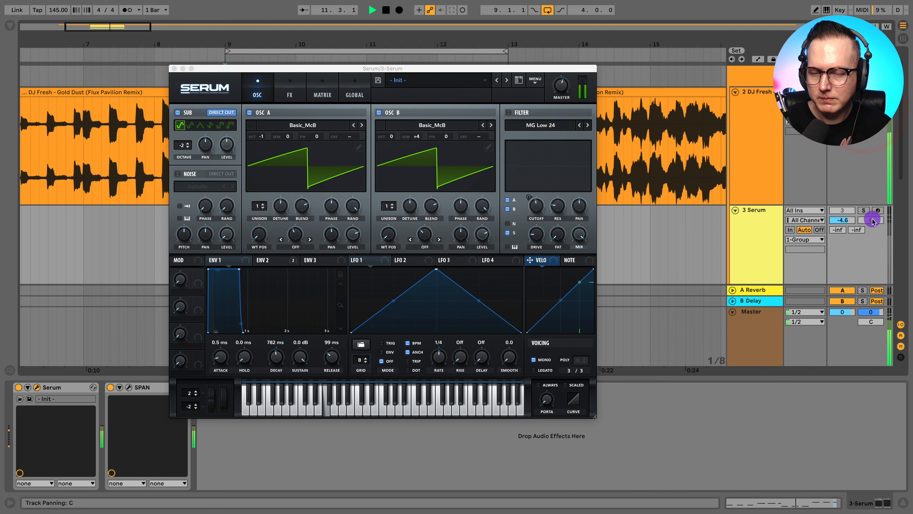
{"action": "left_click", "coordinate": [290, 96]}
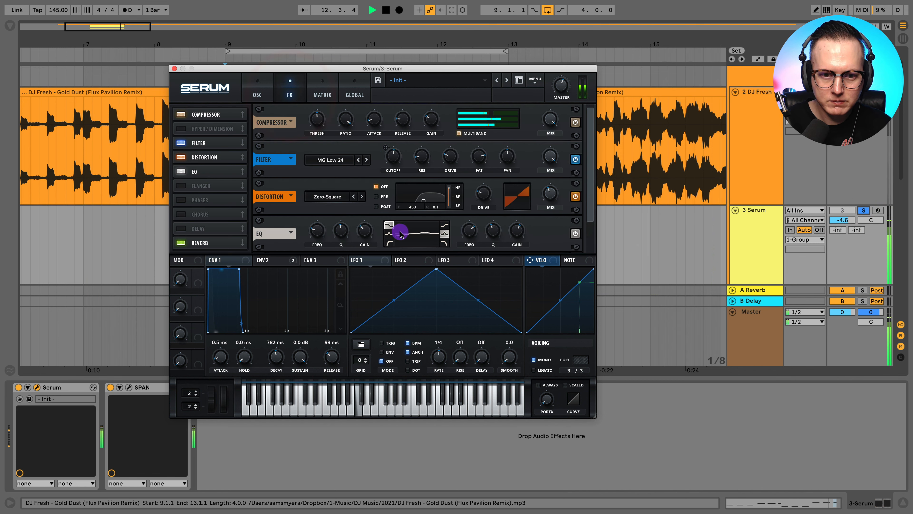
Set Serum's low EQ band to a peak shape at about 156 Hz and compare the track with the reference by toggling solo
{"action": "mouse_move", "coordinate": [366, 234]}
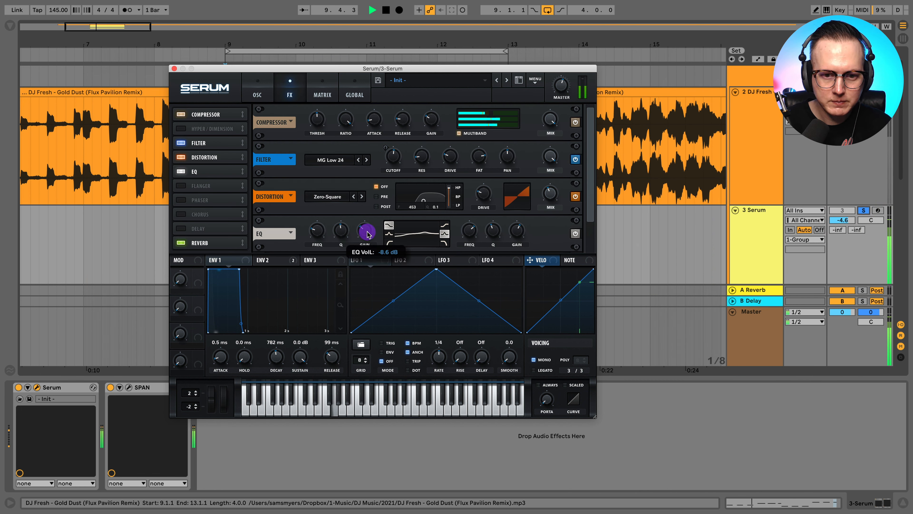
{"action": "mouse_move", "coordinate": [317, 233]}
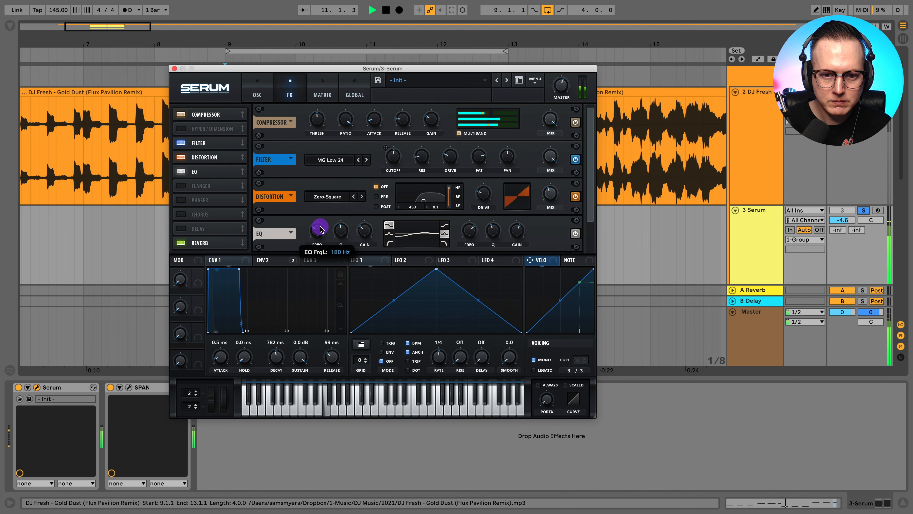
{"action": "left_click_drag", "start_coordinate": [321, 227], "coordinate": [321, 231]}
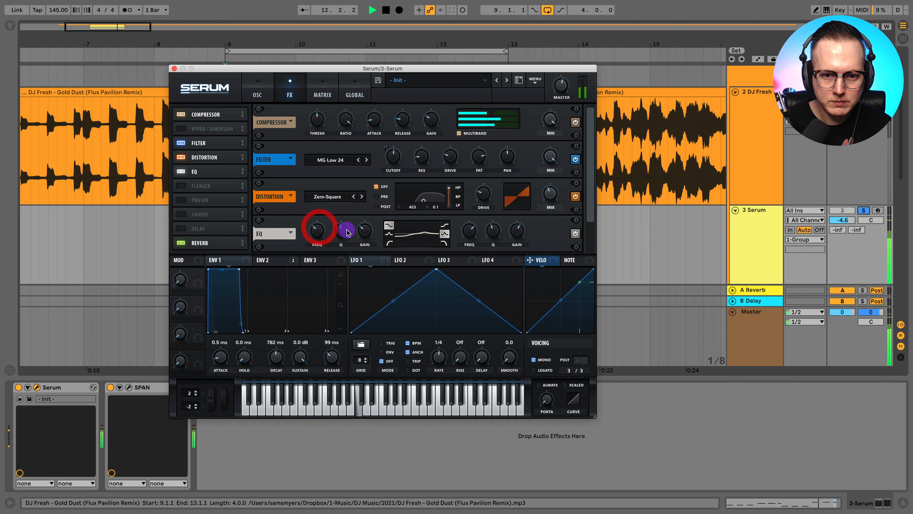
{"action": "left_click", "coordinate": [388, 233]}
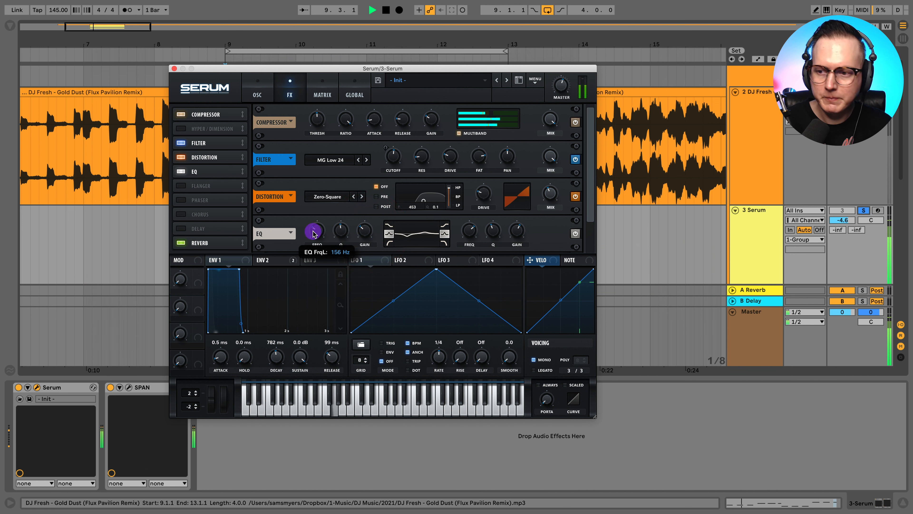
{"action": "left_click", "coordinate": [864, 210]}
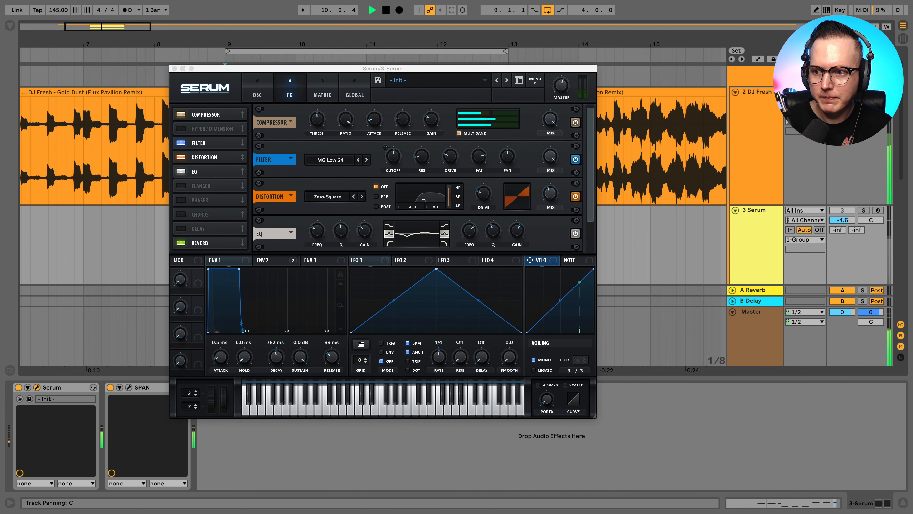
{"action": "left_click", "coordinate": [864, 210]}
Fine-tune the high EQ band around 2970 Hz and the distortion drive, and compare the track with the reference
{"action": "left_click", "coordinate": [471, 230]}
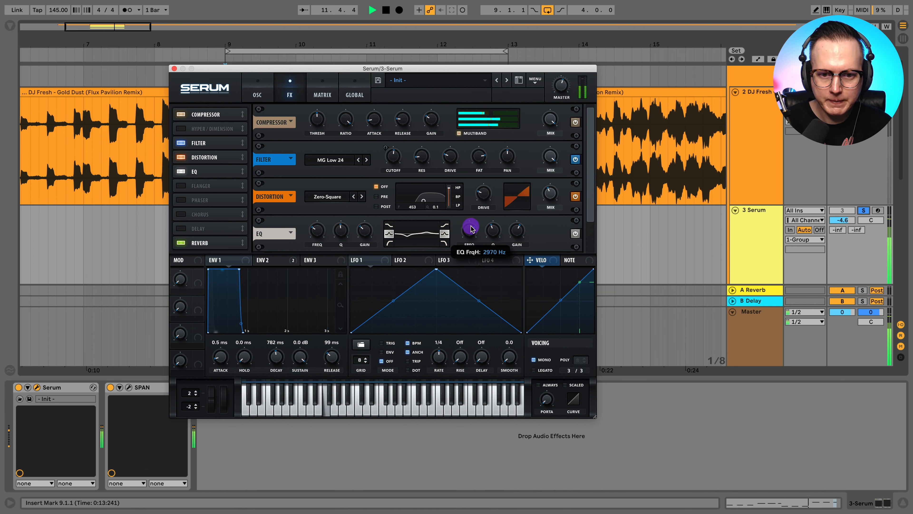
{"action": "left_click_drag", "start_coordinate": [470, 233], "coordinate": [470, 233]}
{"action": "left_click", "coordinate": [483, 195]}
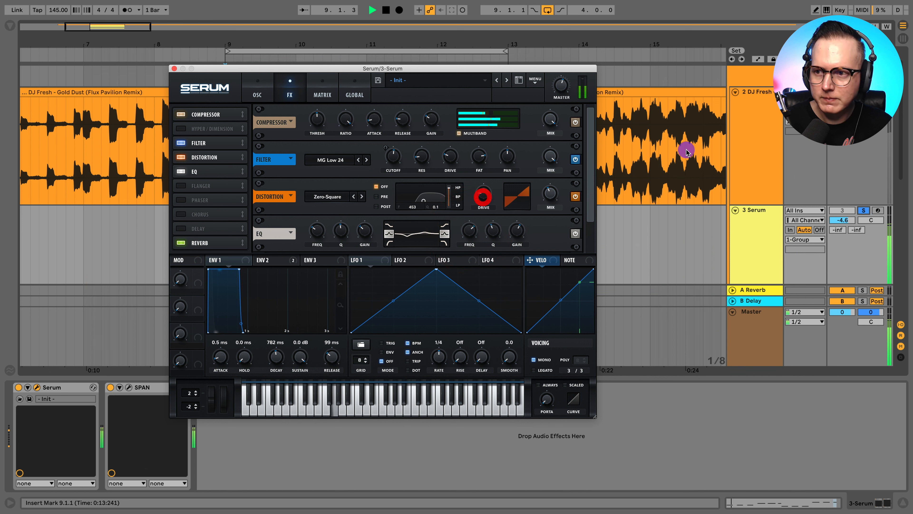
{"action": "left_click", "coordinate": [863, 210]}
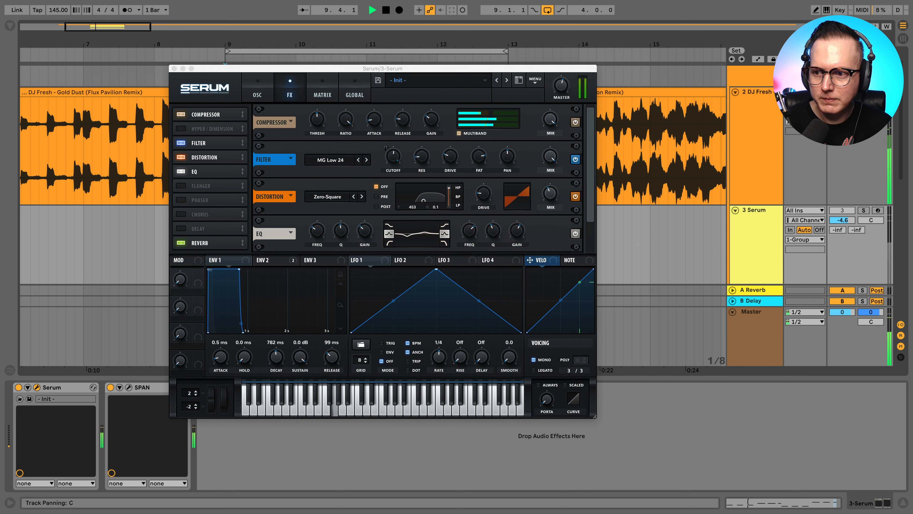
{"action": "left_click", "coordinate": [864, 210]}
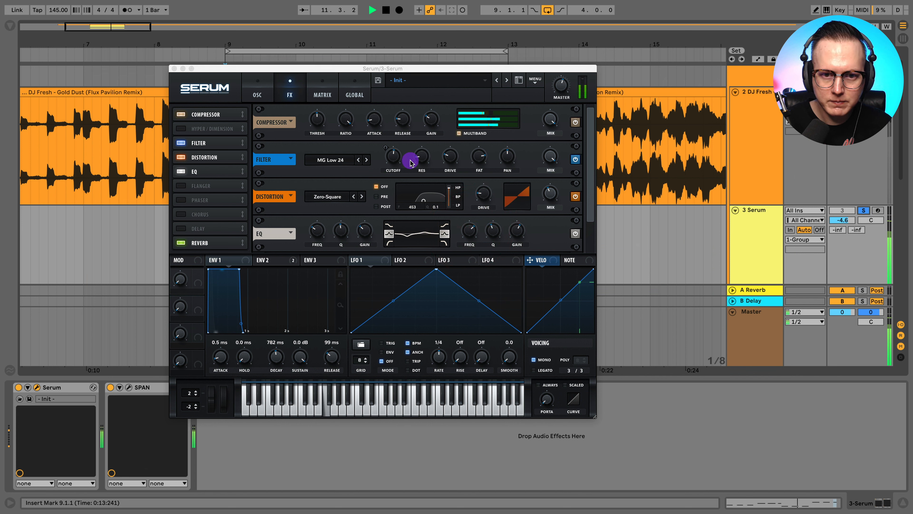
Adjust the effect filter's cutoff to about 347 Hz and fine-tune oscillator A's level
{"action": "left_click", "coordinate": [393, 159]}
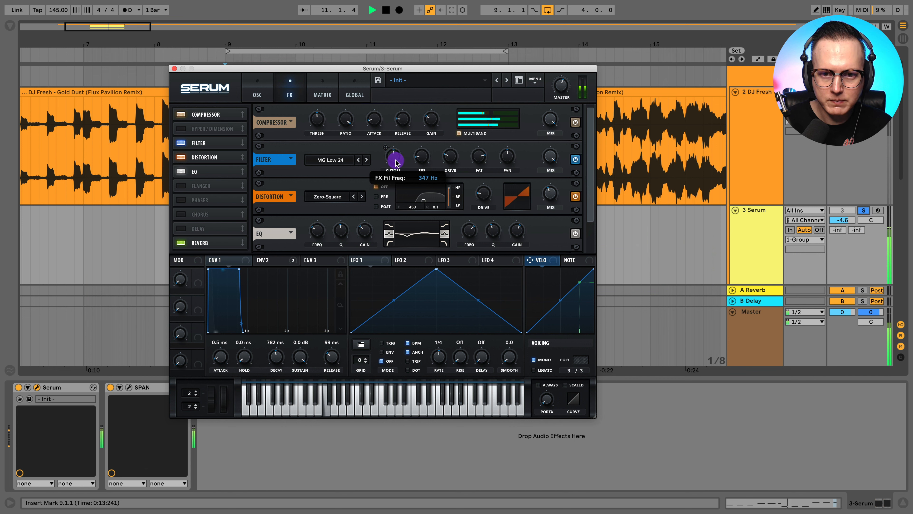
{"action": "left_click", "coordinate": [257, 92]}
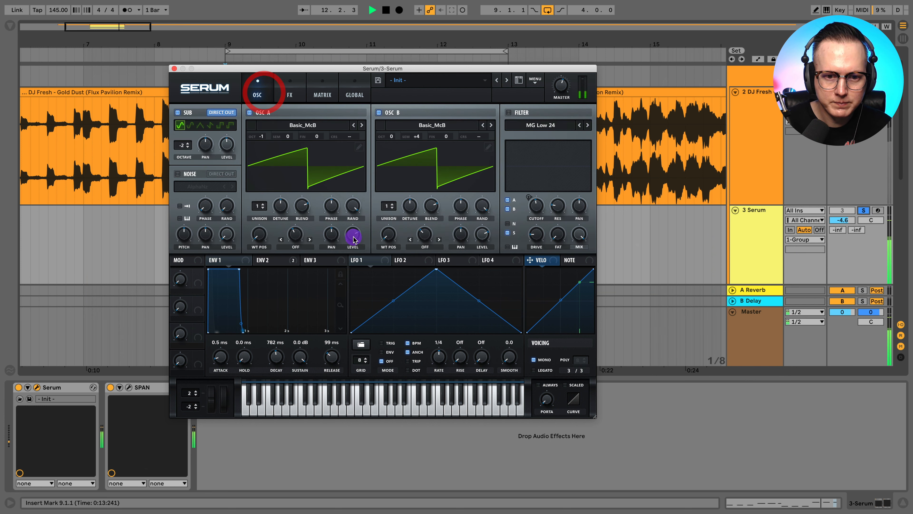
{"action": "left_click_drag", "start_coordinate": [354, 239], "coordinate": [354, 234]}
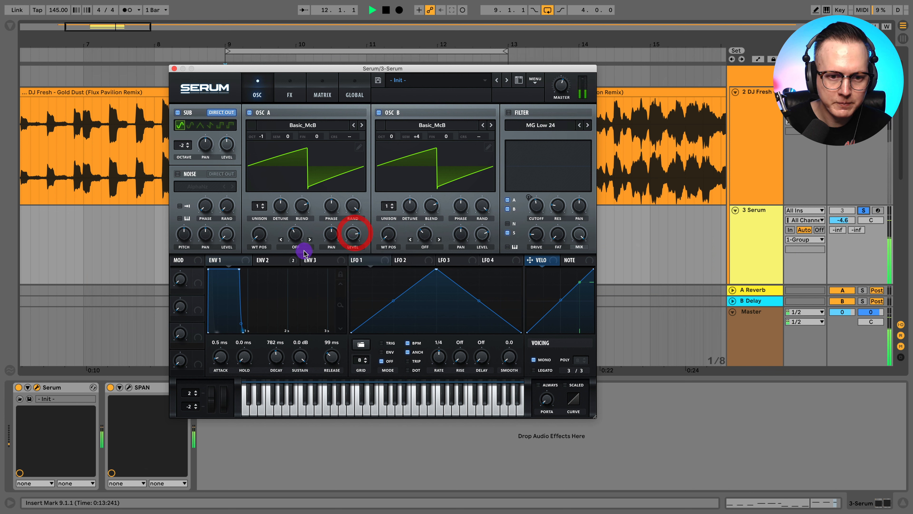
Try the Sync (No Window) warp mode on oscillator A with different warp amounts
{"action": "left_click", "coordinate": [296, 247]}
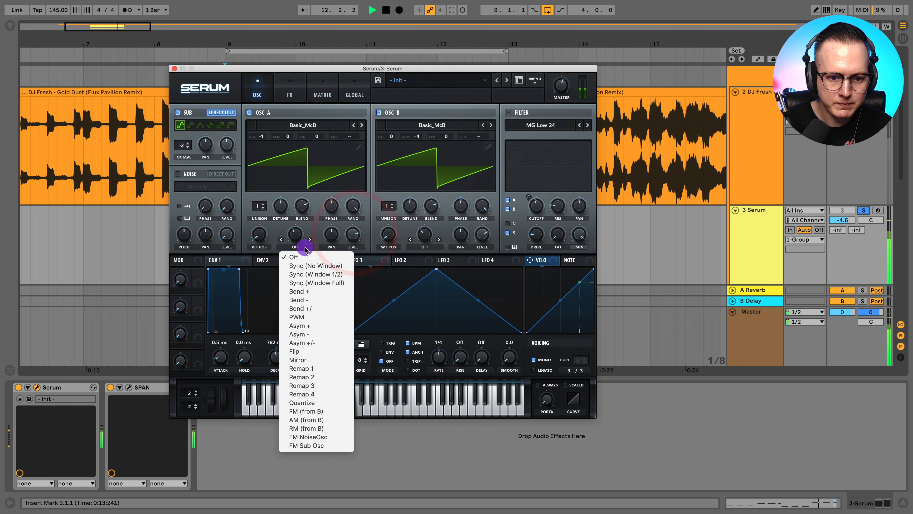
{"action": "left_click", "coordinate": [323, 266]}
{"action": "left_click_drag", "start_coordinate": [299, 236], "coordinate": [324, 316]}
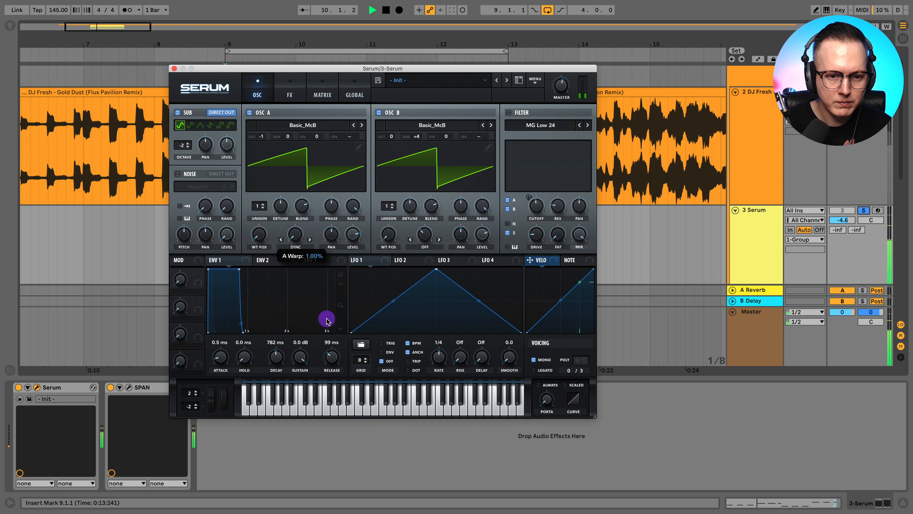
{"action": "left_click", "coordinate": [304, 252]}
{"action": "left_click", "coordinate": [304, 257]}
Return to Serum's effects and compare the Serum track with the reference by toggling its solo
{"action": "left_click", "coordinate": [289, 94]}
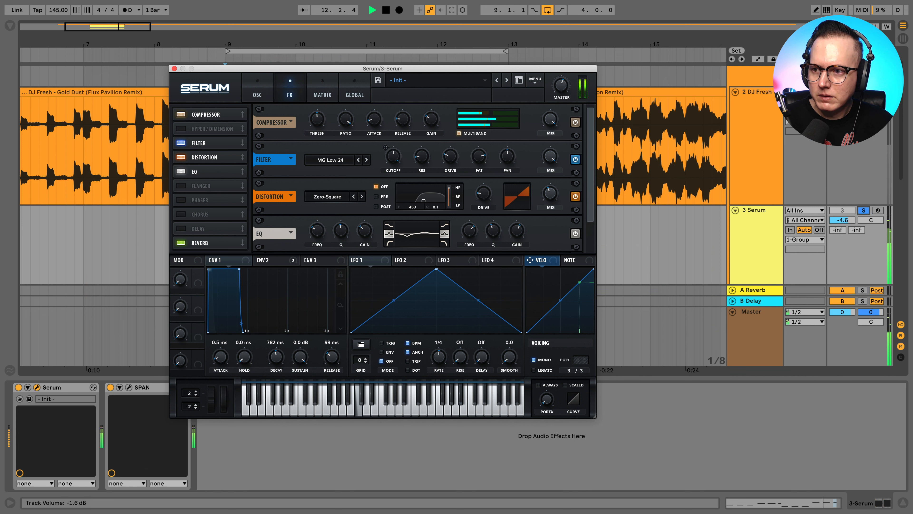
{"action": "left_click", "coordinate": [863, 210]}
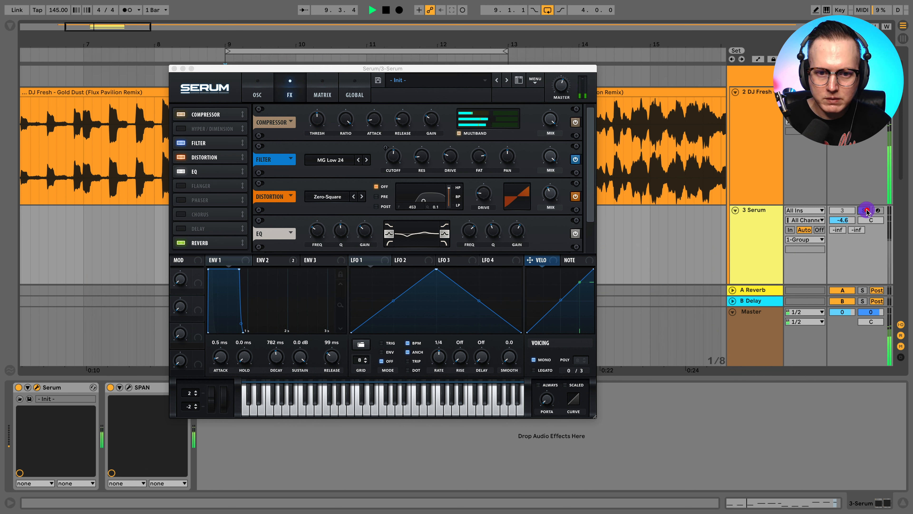
{"action": "left_click", "coordinate": [864, 211]}
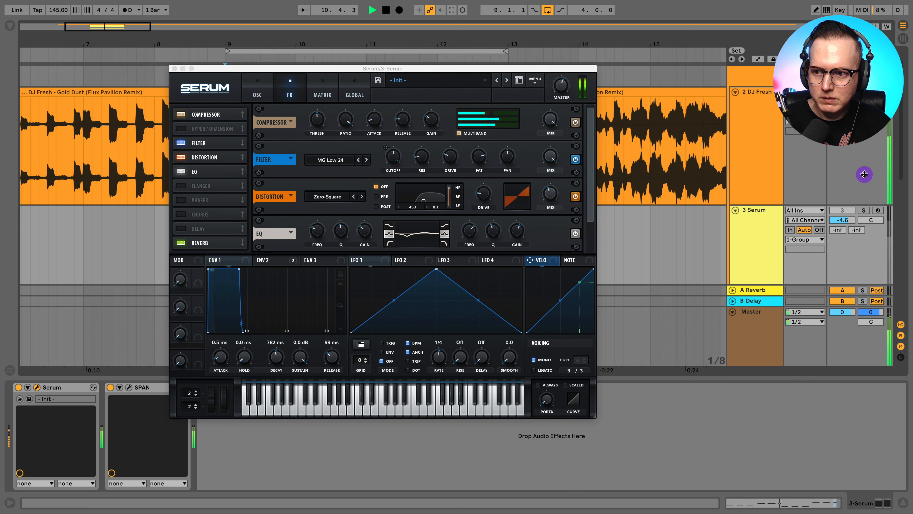
{"action": "left_click", "coordinate": [864, 211]}
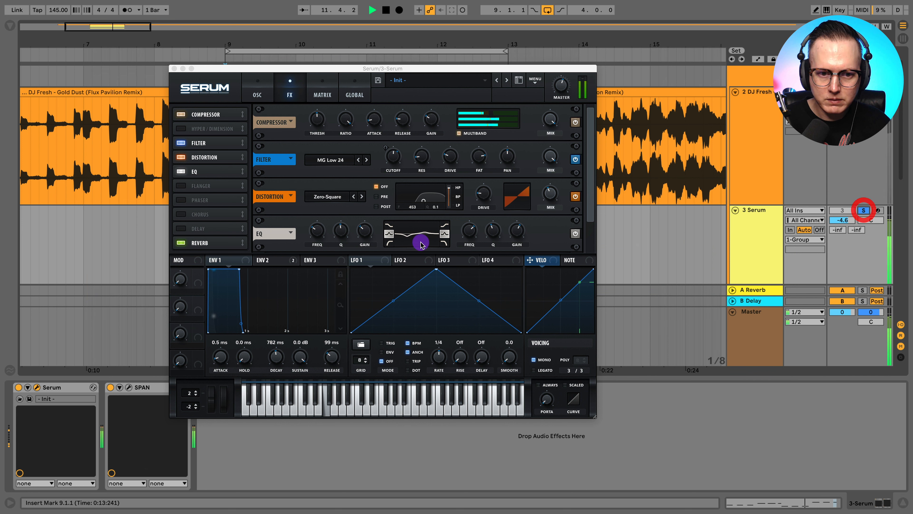
Try a low-cut shape on Serum's low EQ band and sweep its frequency
{"action": "left_click", "coordinate": [315, 234]}
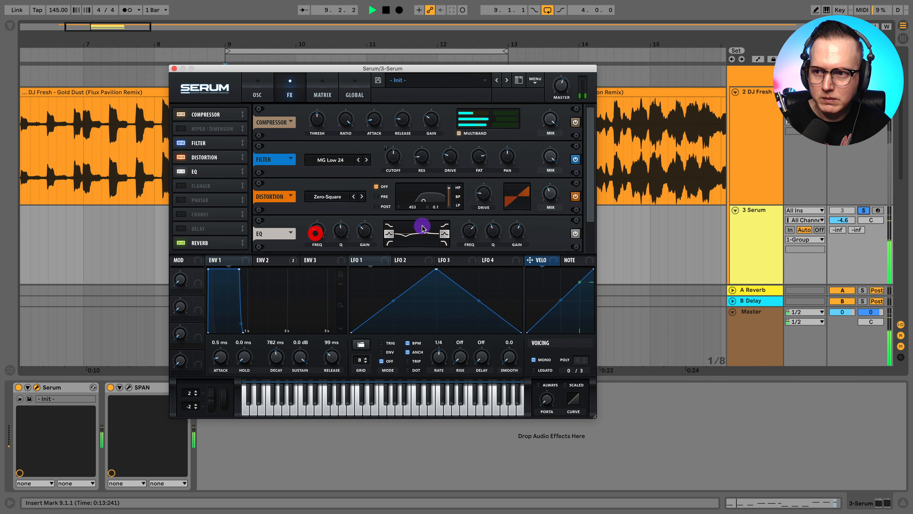
{"action": "left_click", "coordinate": [389, 243]}
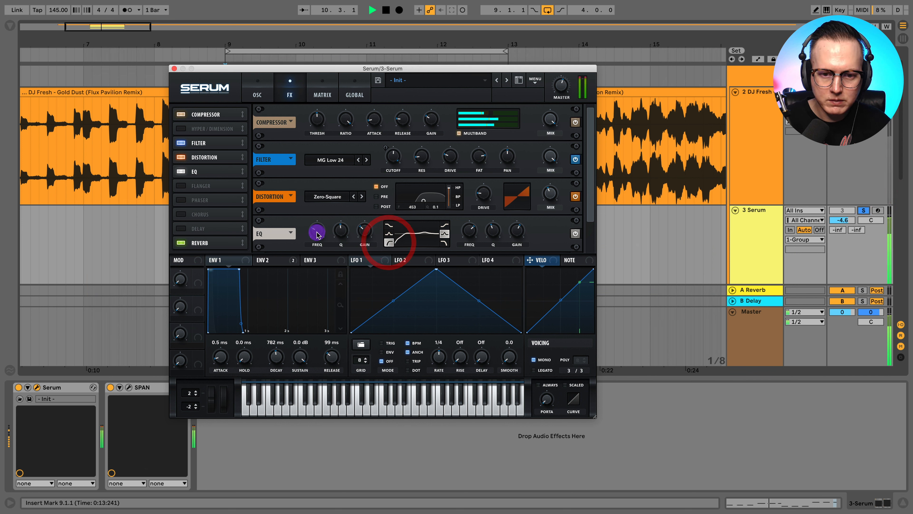
{"action": "left_click", "coordinate": [317, 224]}
{"action": "mouse_move", "coordinate": [317, 226]}
{"action": "left_mouse_down"}
{"action": "mouse_move", "coordinate": [340, 229]}
{"action": "mouse_move", "coordinate": [316, 231]}
{"action": "mouse_move", "coordinate": [321, 239]}
{"action": "left_mouse_up"}
{"action": "left_click", "coordinate": [388, 233]}
{"action": "left_click", "coordinate": [315, 232]}
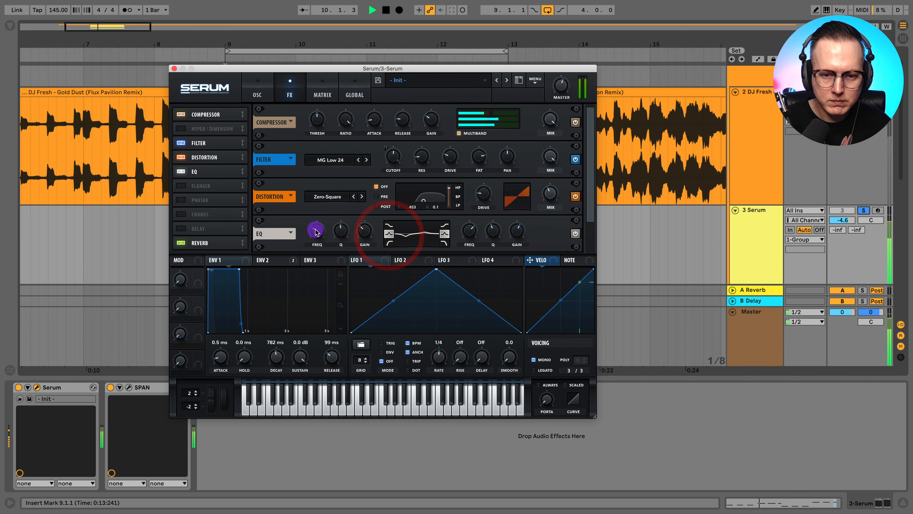
Examine the Serum track's spectrum in SPAN and bring the Serum window back to the front
{"action": "left_click", "coordinate": [758, 232]}
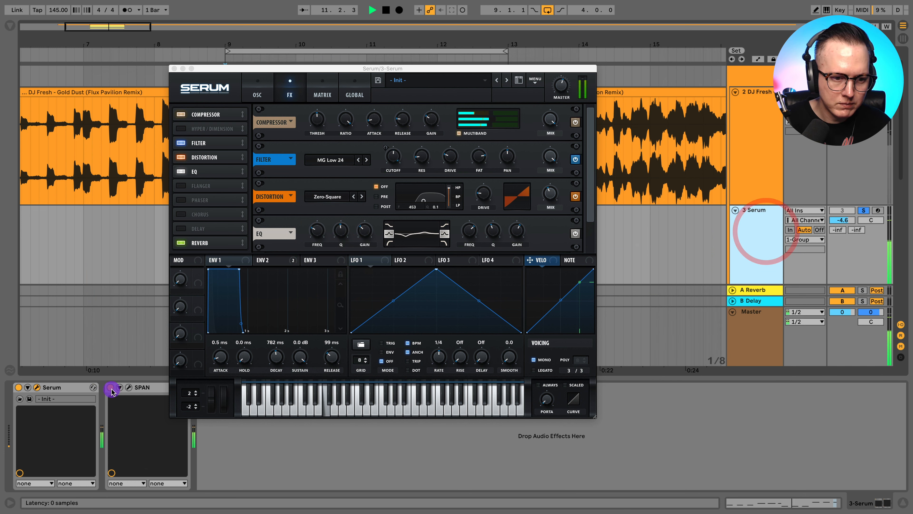
{"action": "left_click", "coordinate": [128, 387]}
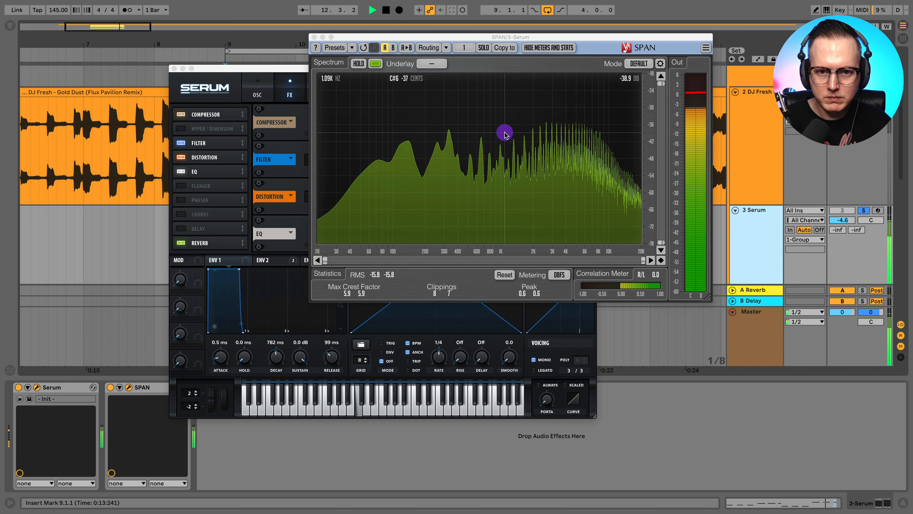
{"action": "mouse_move", "coordinate": [406, 138]}
{"action": "left_mouse_down"}
{"action": "mouse_move", "coordinate": [373, 142]}
{"action": "mouse_move", "coordinate": [394, 138]}
{"action": "left_mouse_up"}
{"action": "left_click", "coordinate": [280, 74]}
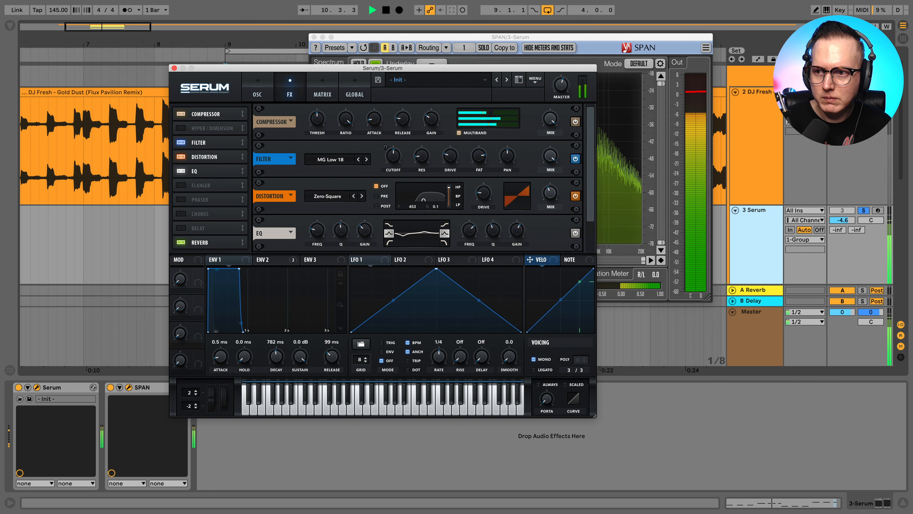
Switch Serum's effects filter to MG Low 12 and compare the Serum track with the reference by toggling its solo
{"action": "left_click", "coordinate": [863, 210]}
{"action": "left_click", "coordinate": [863, 211]}
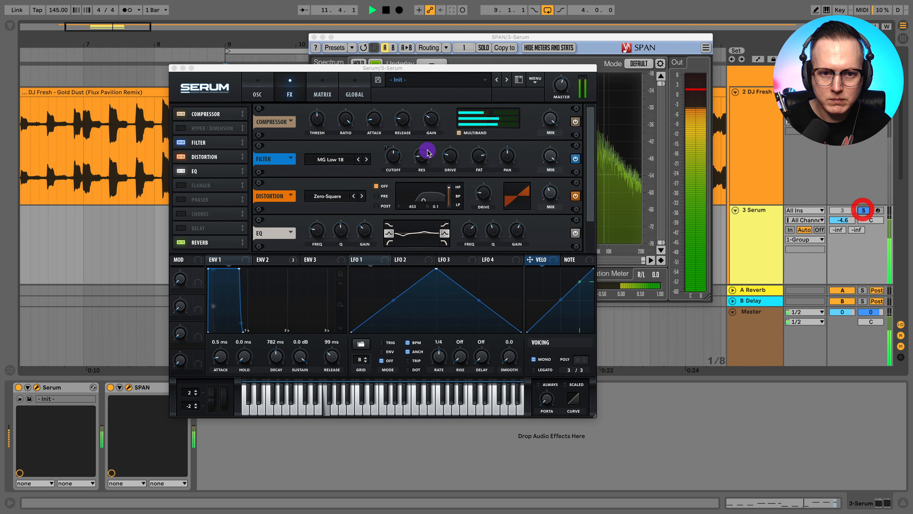
{"action": "left_click", "coordinate": [394, 159]}
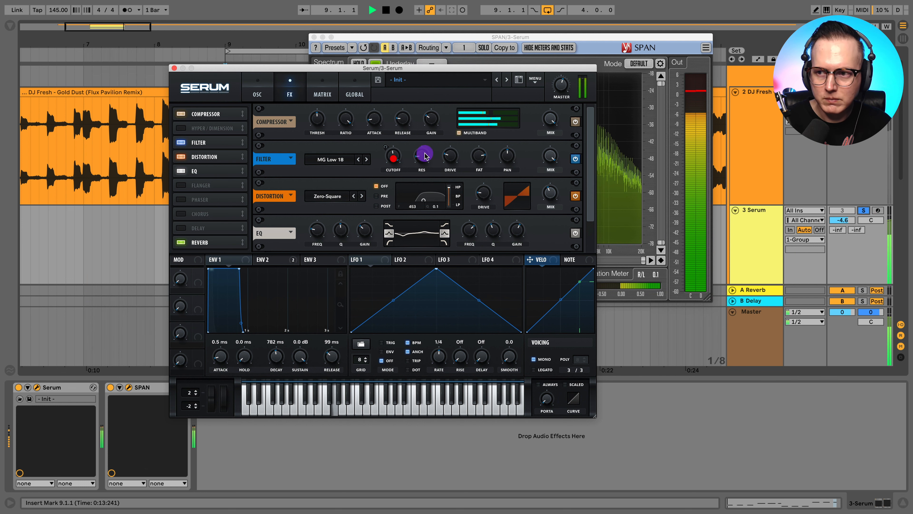
{"action": "left_click", "coordinate": [863, 210]}
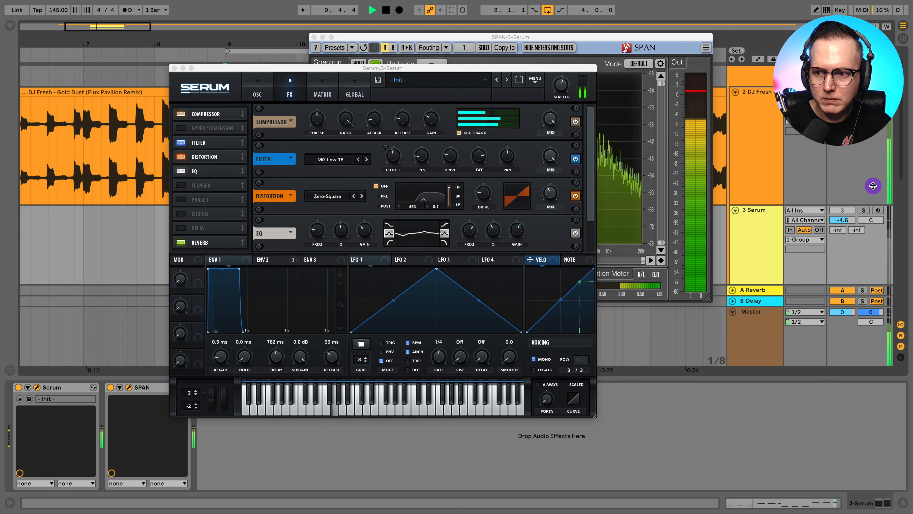
{"action": "left_click", "coordinate": [864, 211]}
{"action": "left_click", "coordinate": [358, 158]}
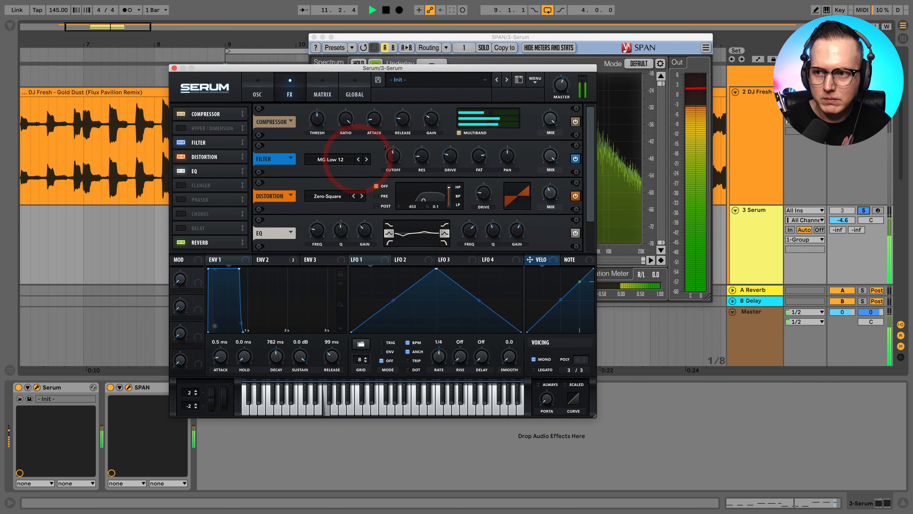
{"action": "left_click", "coordinate": [863, 210]}
{"action": "left_click", "coordinate": [863, 211]}
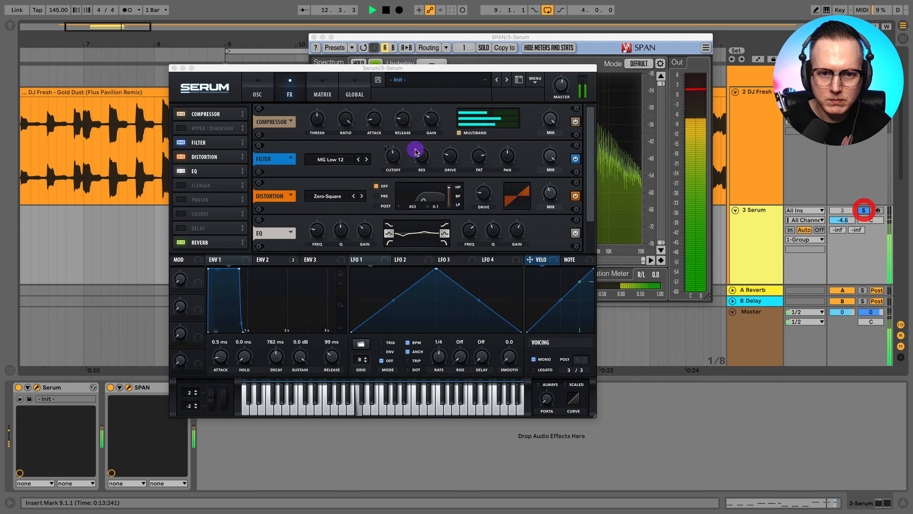
Refine the effects filter's cutoff around 189 Hz and its resonance around 11%, checking the sound against the reference
{"action": "left_click_drag", "start_coordinate": [393, 158], "coordinate": [393, 164]}
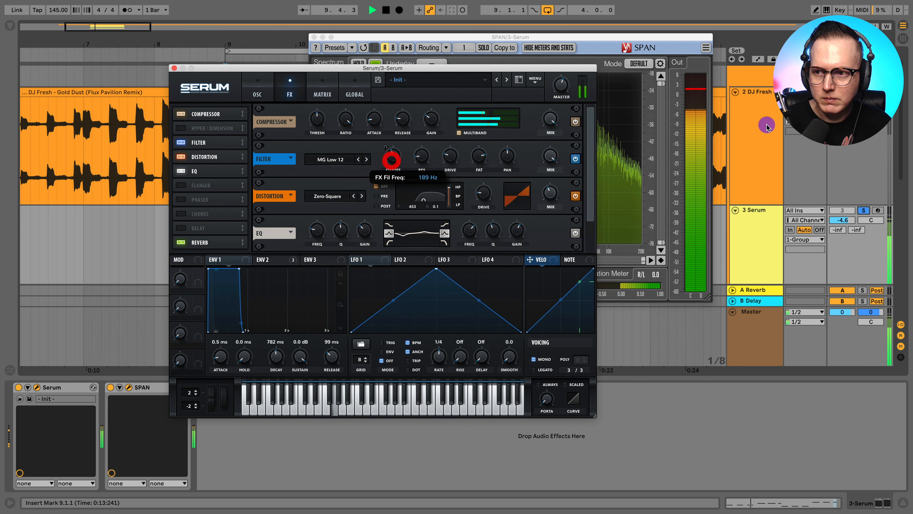
{"action": "left_click", "coordinate": [863, 211]}
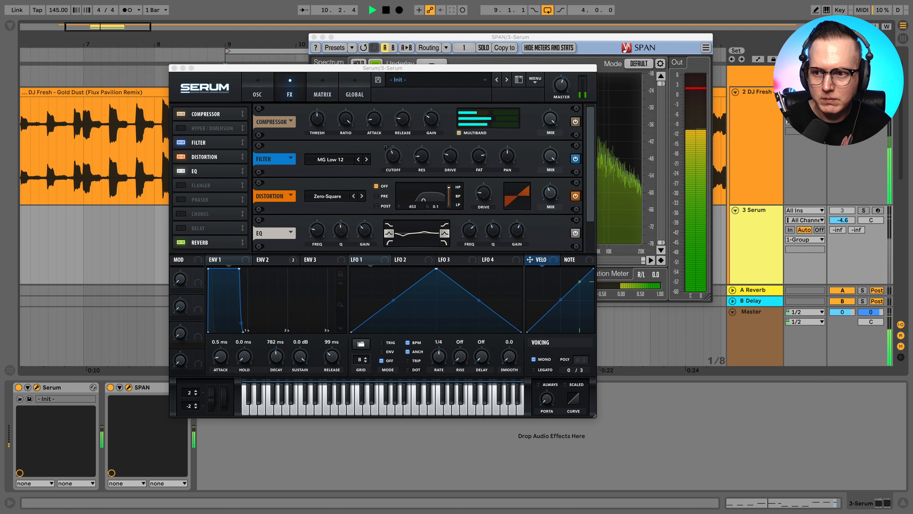
{"action": "left_click", "coordinate": [863, 211]}
{"action": "left_click", "coordinate": [393, 157]}
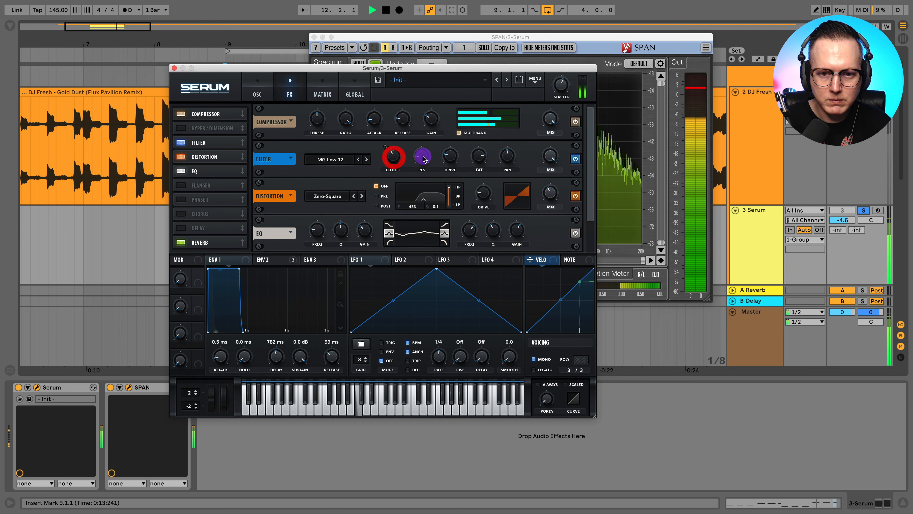
{"action": "mouse_move", "coordinate": [423, 159]}
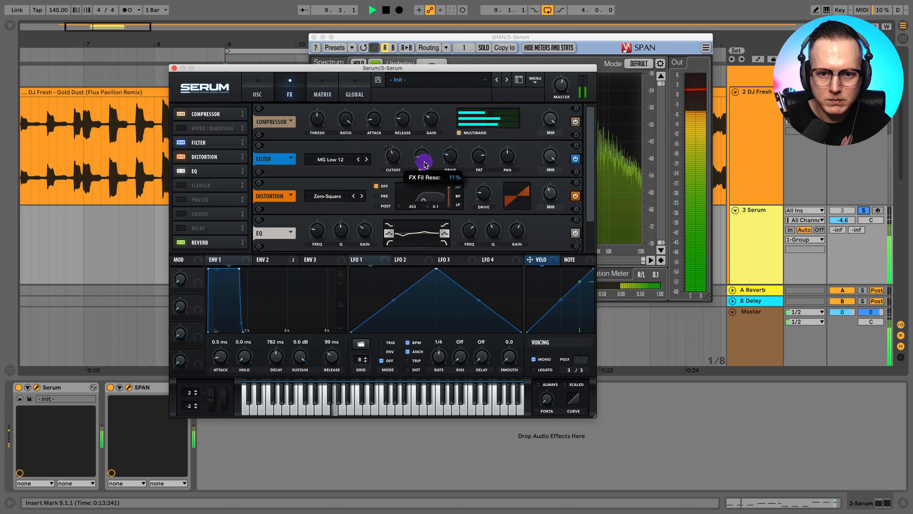
{"action": "left_click_drag", "start_coordinate": [424, 165], "coordinate": [422, 163]}
Set envelope 1's release to 120 ms and compare the result with the reference by toggling the Serum track's solo
{"action": "left_click_drag", "start_coordinate": [274, 264], "coordinate": [276, 271]}
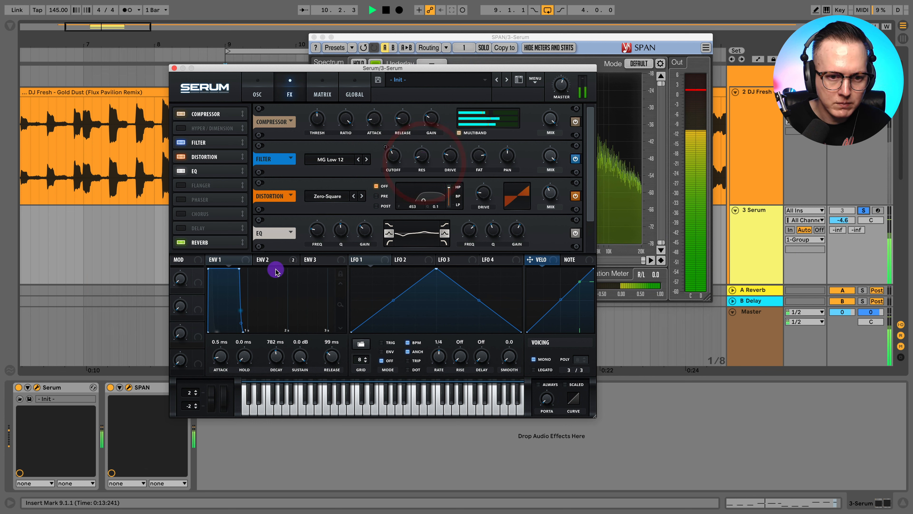
{"action": "left_click", "coordinate": [282, 257]}
{"action": "left_click", "coordinate": [221, 256]}
{"action": "left_click_drag", "start_coordinate": [332, 356], "coordinate": [332, 355]}
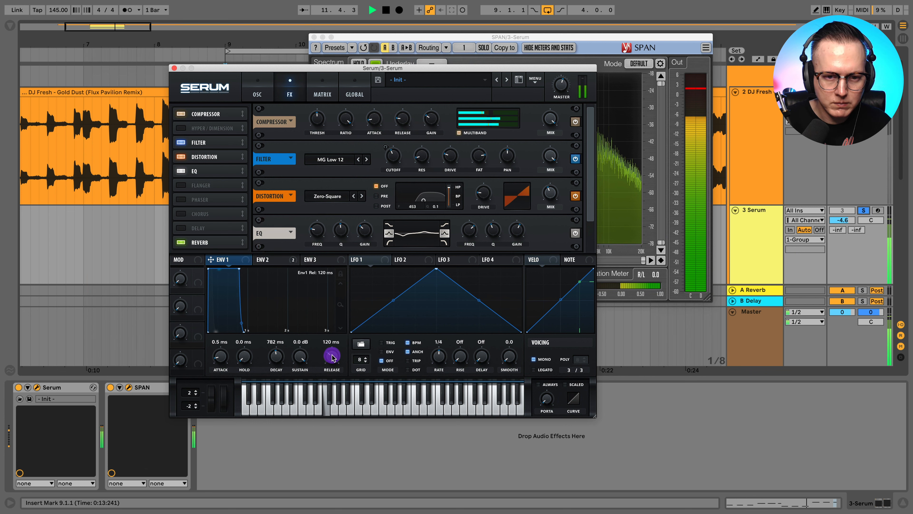
{"action": "left_click", "coordinate": [869, 204]}
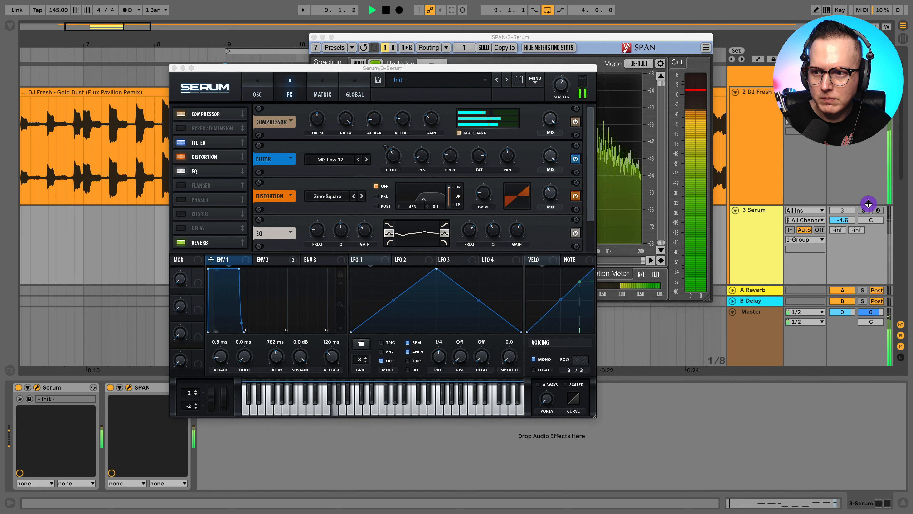
{"action": "left_click", "coordinate": [862, 209]}
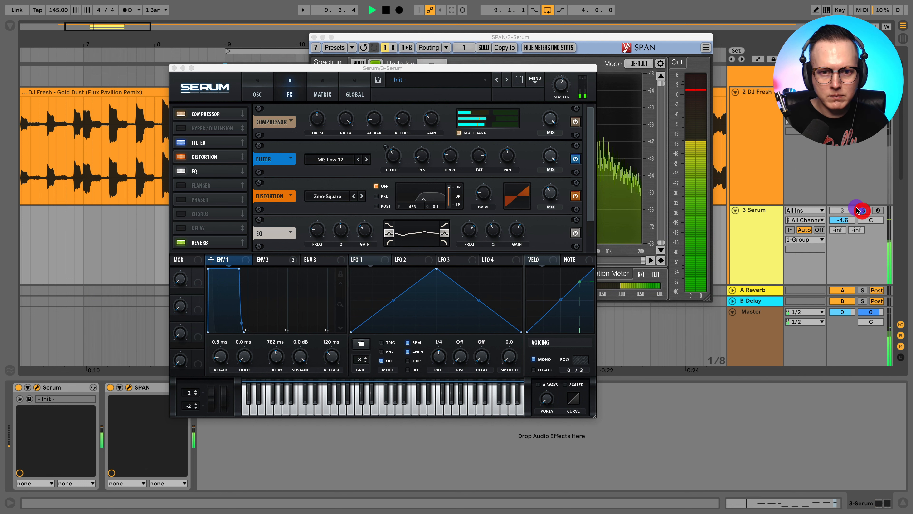
Fine-tune the effects filter's resonance around 15% and check it against the reference track
{"action": "left_click", "coordinate": [424, 158]}
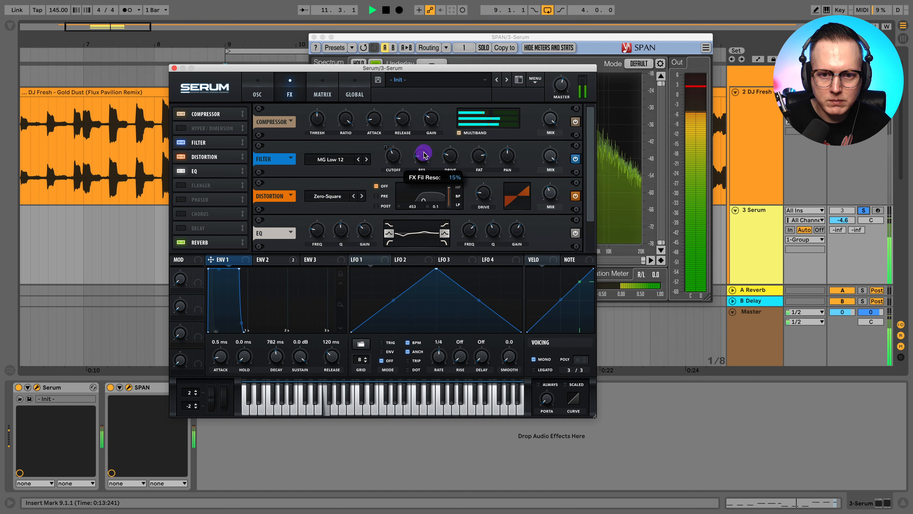
{"action": "left_click_drag", "start_coordinate": [424, 155], "coordinate": [423, 156]}
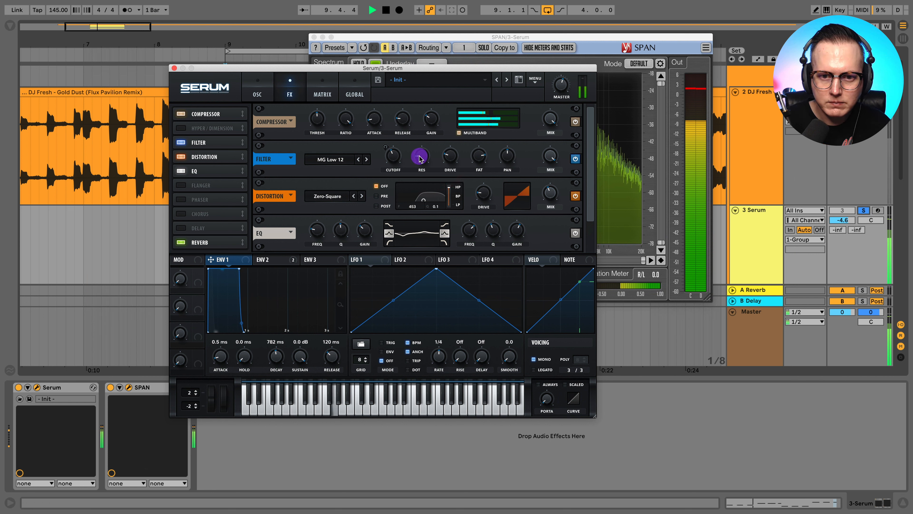
{"action": "left_click_drag", "start_coordinate": [420, 158], "coordinate": [420, 167]}
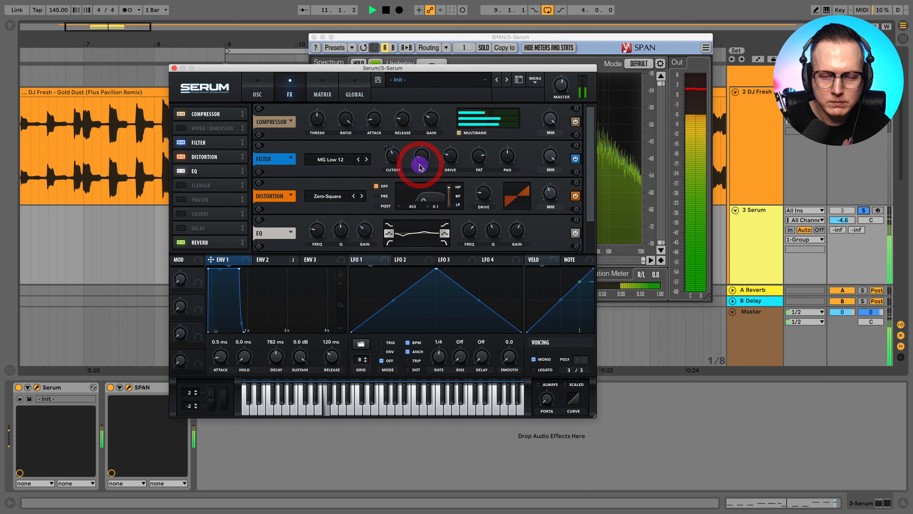
{"action": "left_click", "coordinate": [864, 211]}
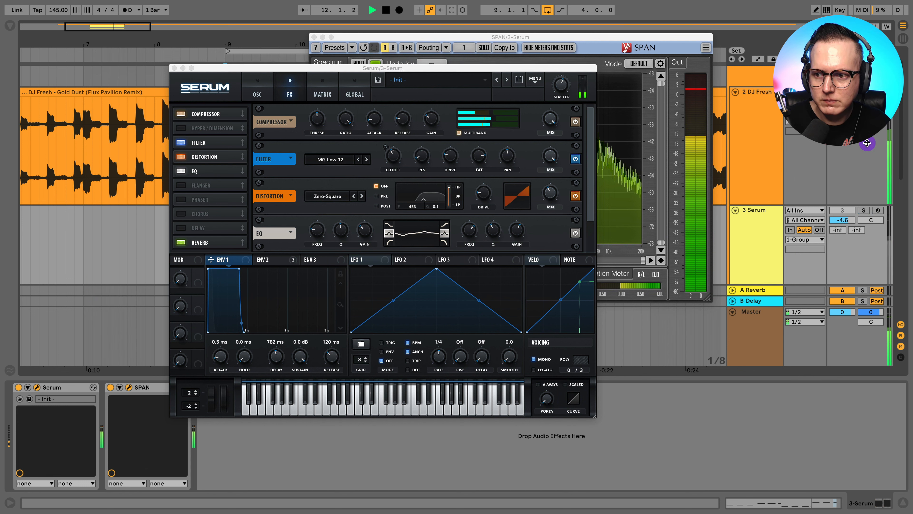
{"action": "left_click", "coordinate": [865, 210]}
{"action": "left_click", "coordinate": [398, 152]}
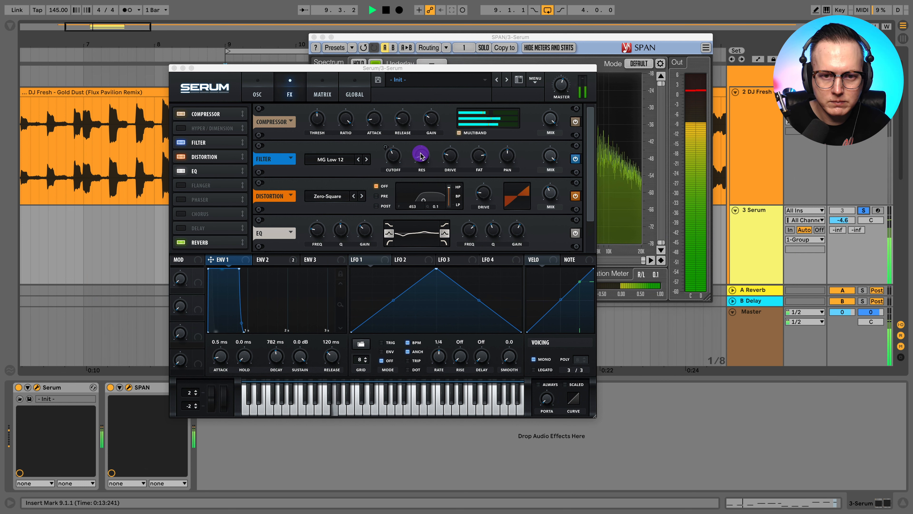
Try neighbouring filter types on the effects filter, return to MG Low 12 and compare with the reference
{"action": "left_click", "coordinate": [360, 160]}
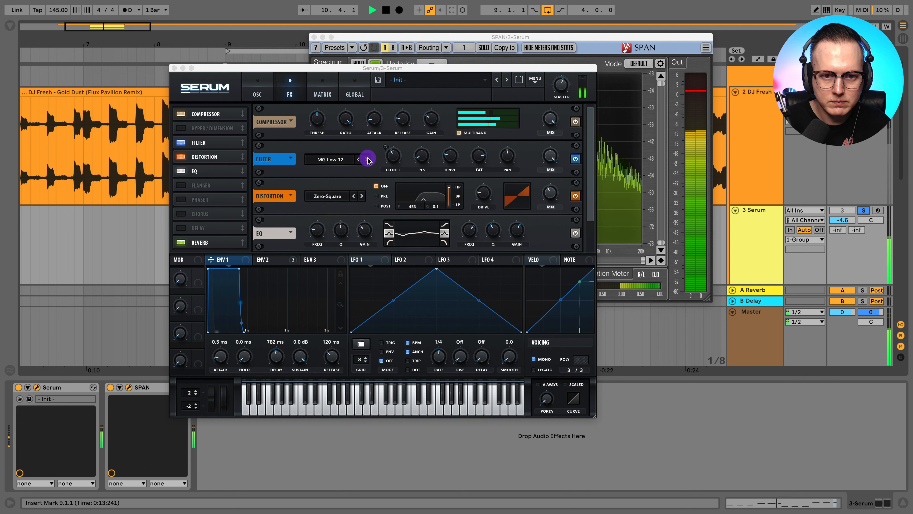
{"action": "left_click", "coordinate": [367, 159]}
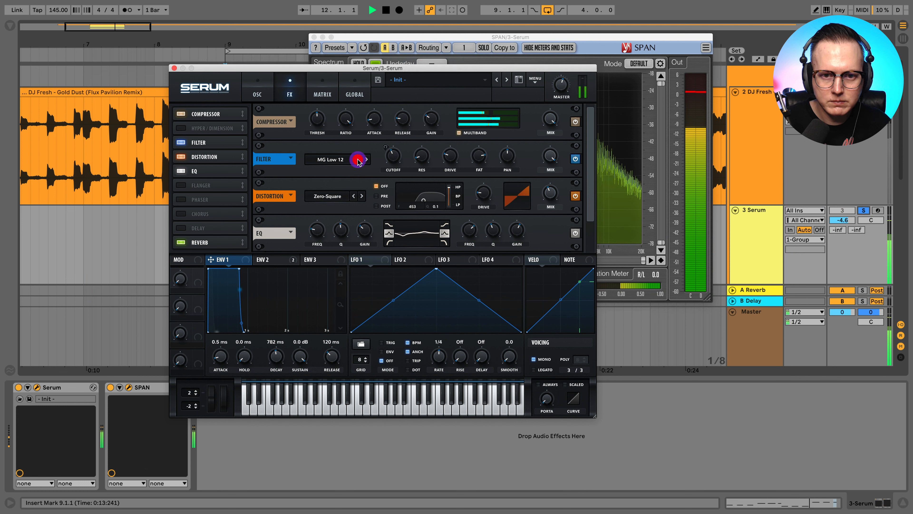
{"action": "left_click", "coordinate": [359, 160]}
{"action": "left_click", "coordinate": [865, 208]}
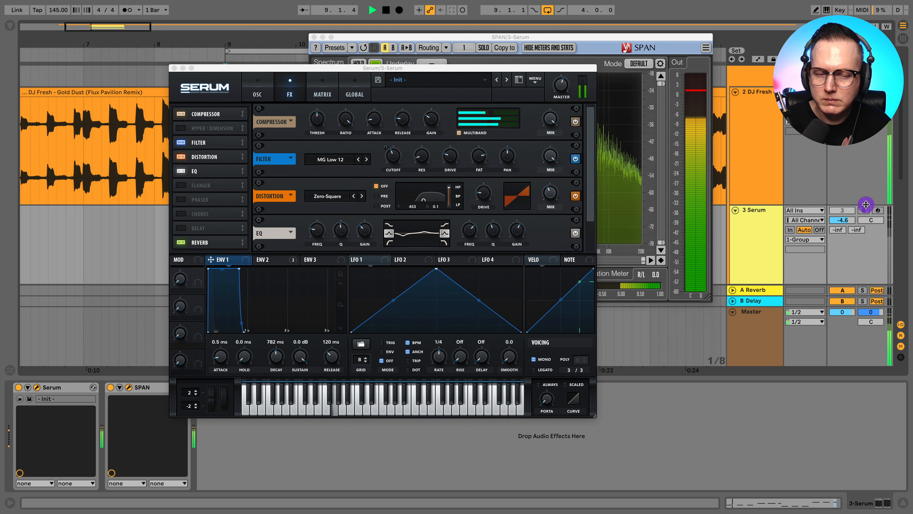
{"action": "left_click", "coordinate": [865, 210]}
Adjust the effects filter's cutoff to about 211 Hz, readjust its resonance and stop playback
{"action": "left_click", "coordinate": [397, 155]}
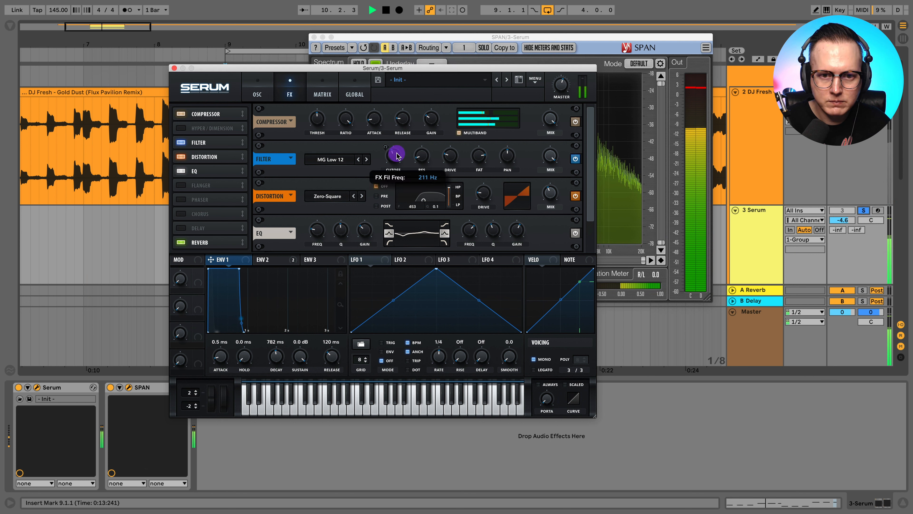
{"action": "left_click_drag", "start_coordinate": [396, 155], "coordinate": [418, 154]}
{"action": "key", "text": "space"}
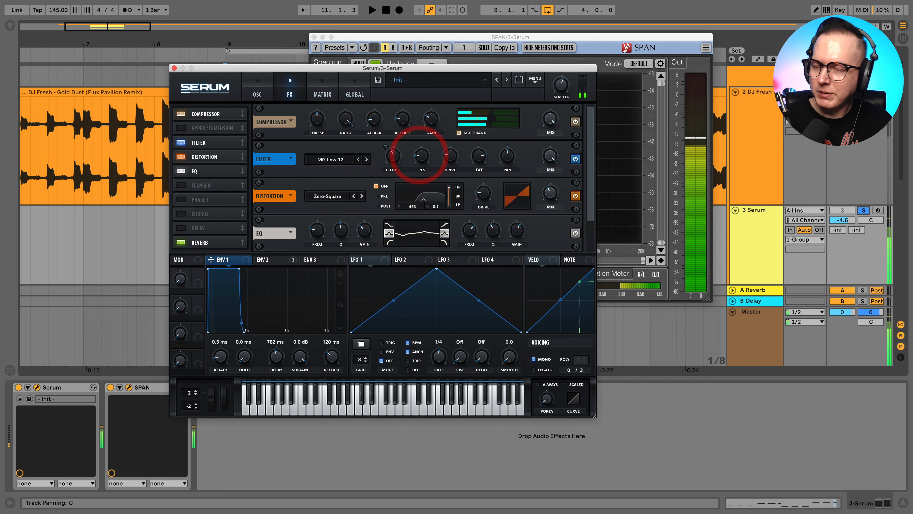
Lower the Serum track's volume to -5.9 dB while comparing it with the reference by toggling its solo
{"action": "key", "text": "super+Tab"}
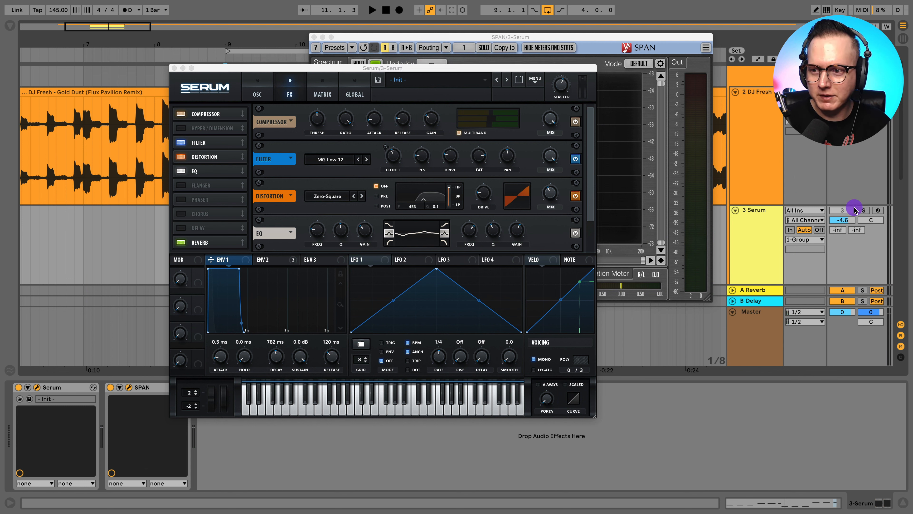
{"action": "left_click", "coordinate": [864, 212]}
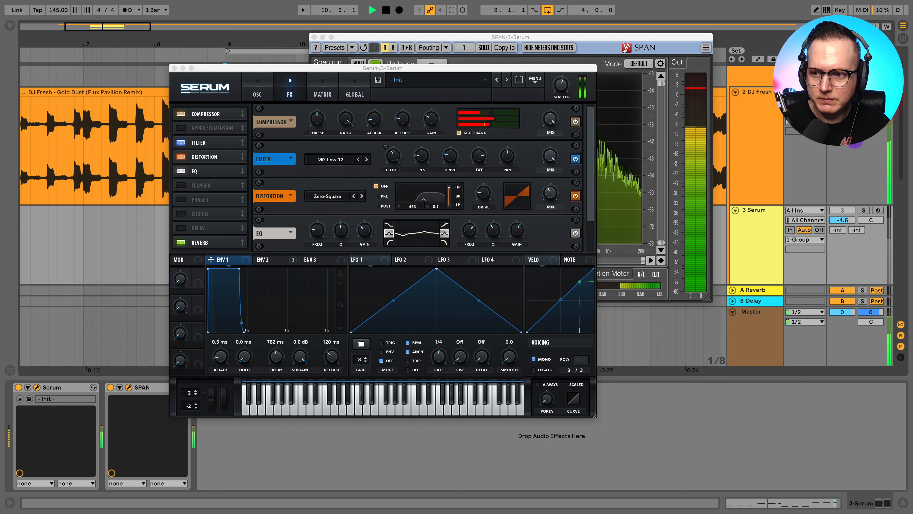
{"action": "left_click", "coordinate": [864, 210]}
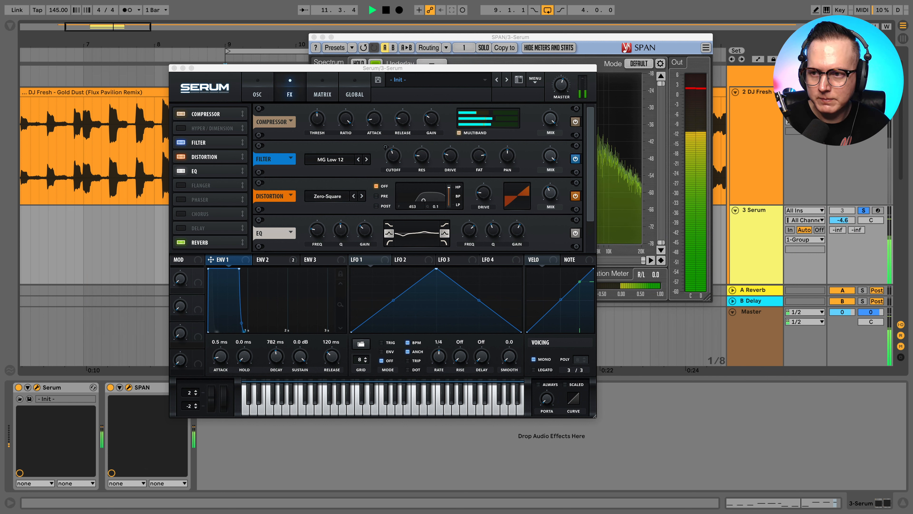
{"action": "left_click", "coordinate": [841, 212]}
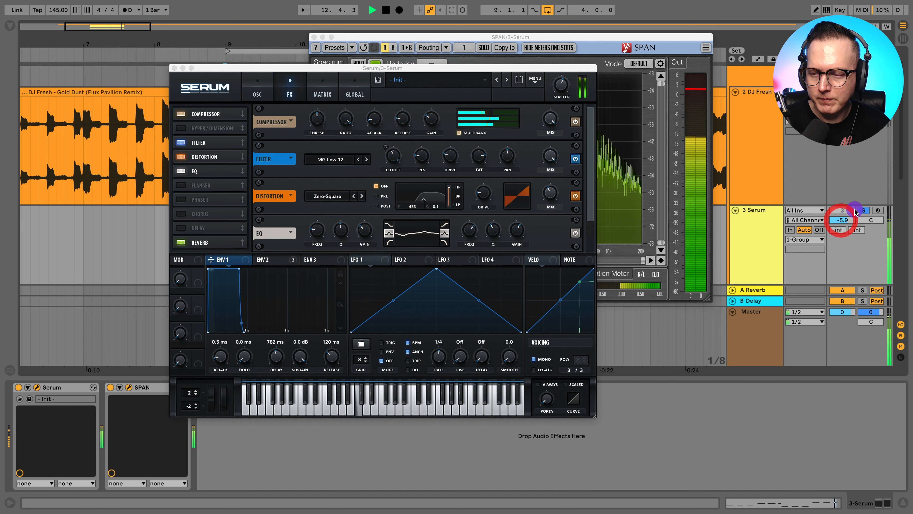
{"action": "left_click", "coordinate": [864, 212]}
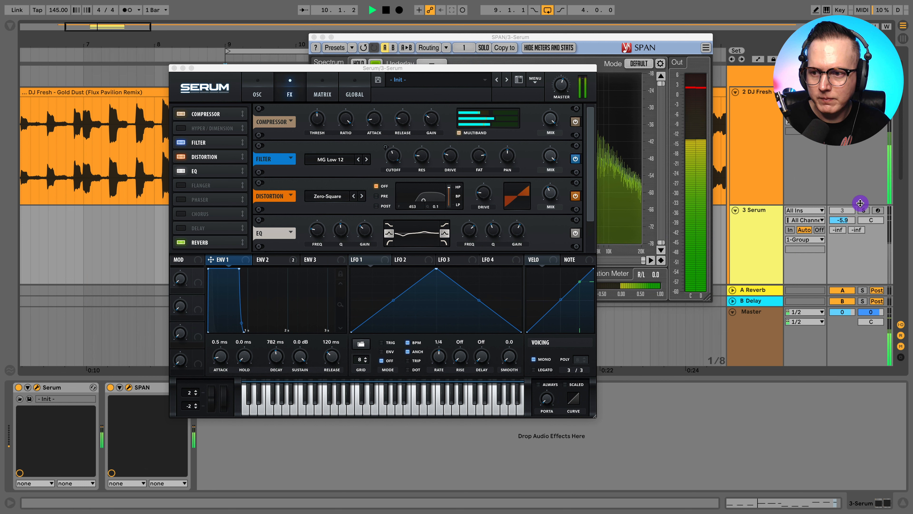
{"action": "left_click", "coordinate": [862, 211]}
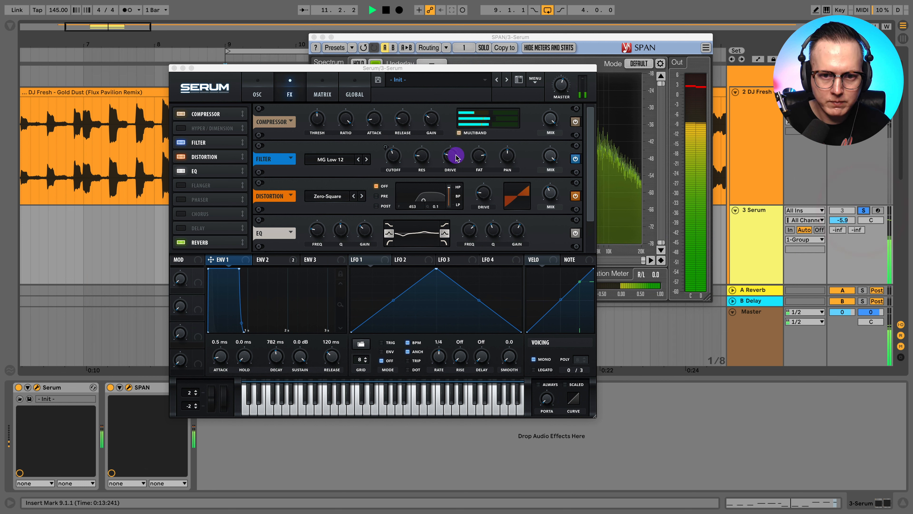
Touch up the effects filter's resonance and try the MG Low 24 filter type
{"action": "left_click", "coordinate": [421, 159]}
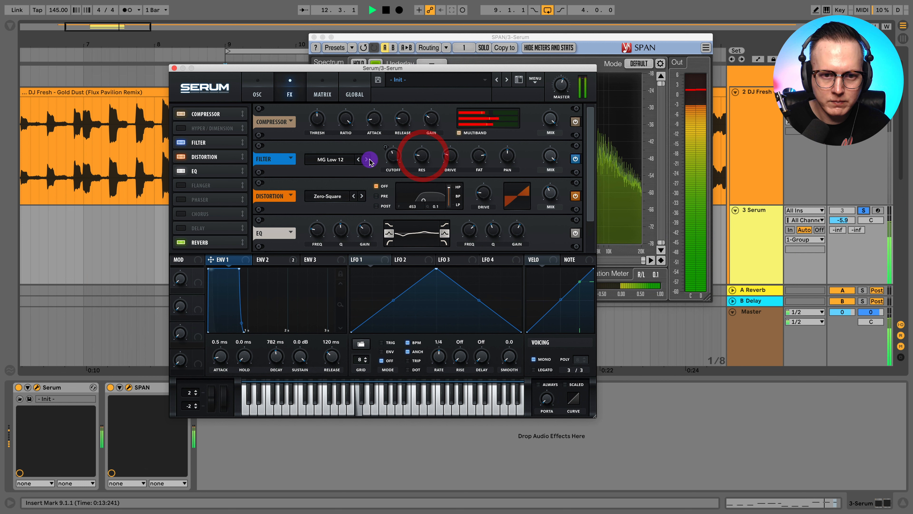
{"action": "left_click", "coordinate": [358, 159]}
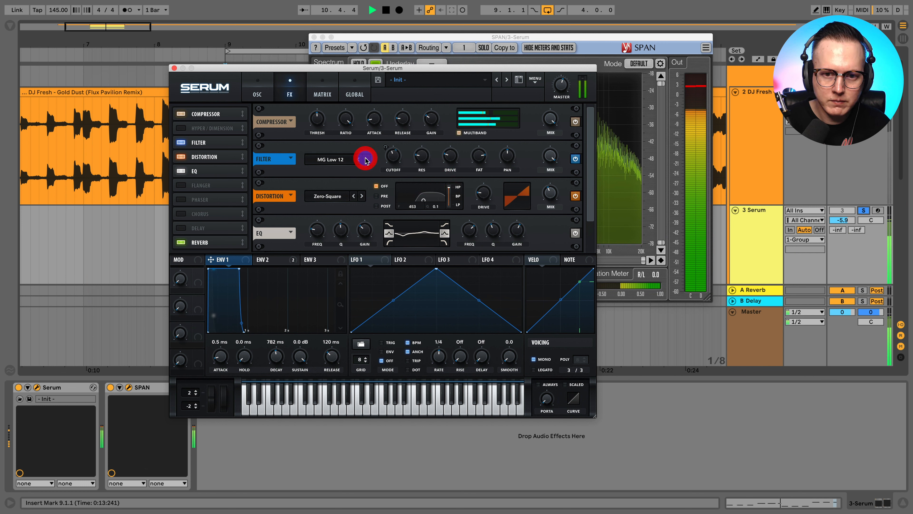
{"action": "left_click", "coordinate": [366, 159]}
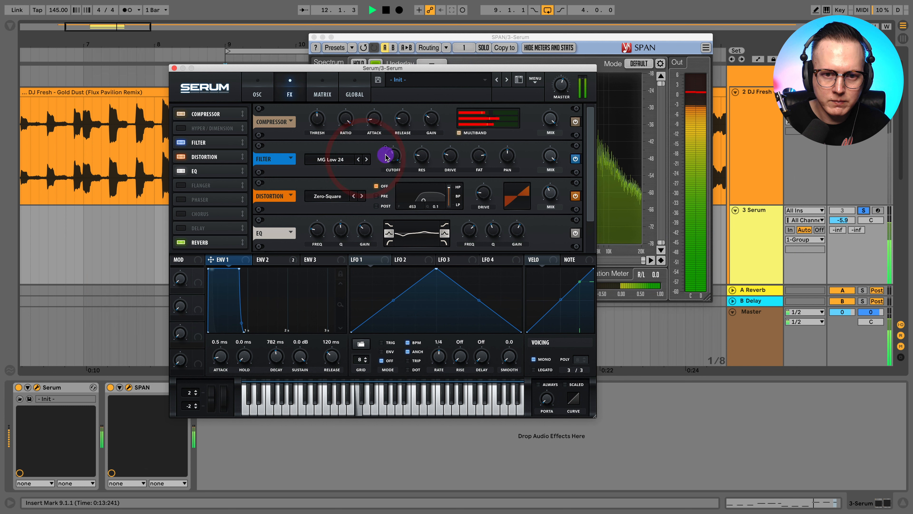
{"action": "mouse_move", "coordinate": [397, 154]}
Switch the effects filter to the normal Low 12 type, set its cutoff to about 271 Hz and move up to Low 18
{"action": "left_click", "coordinate": [330, 159]}
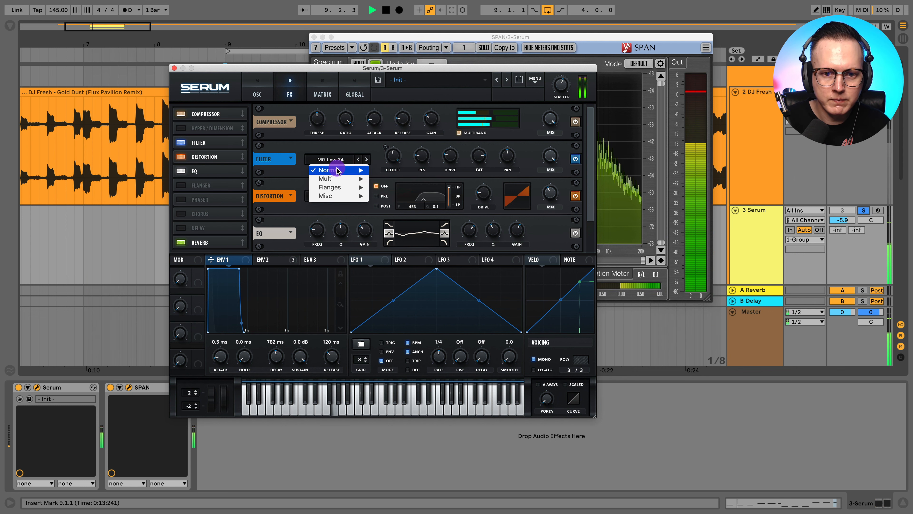
{"action": "mouse_move", "coordinate": [329, 169]}
{"action": "left_click", "coordinate": [388, 205]}
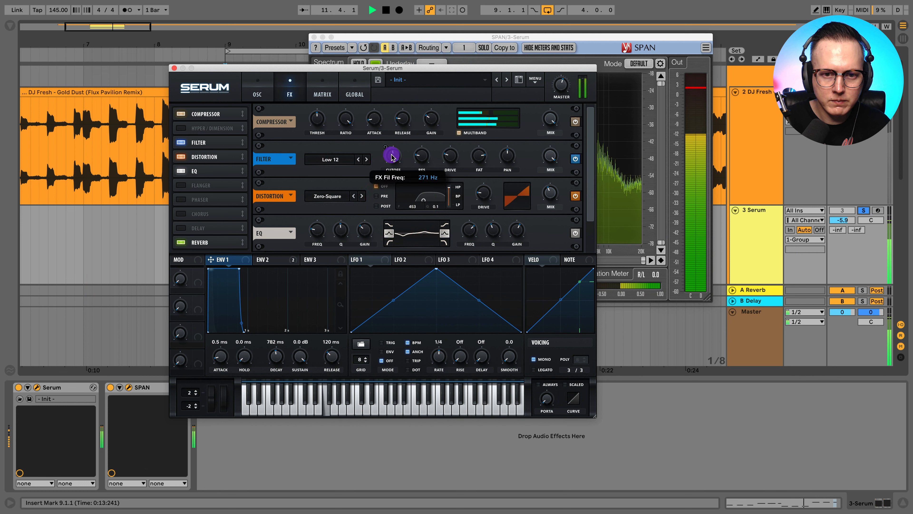
{"action": "left_click", "coordinate": [366, 160]}
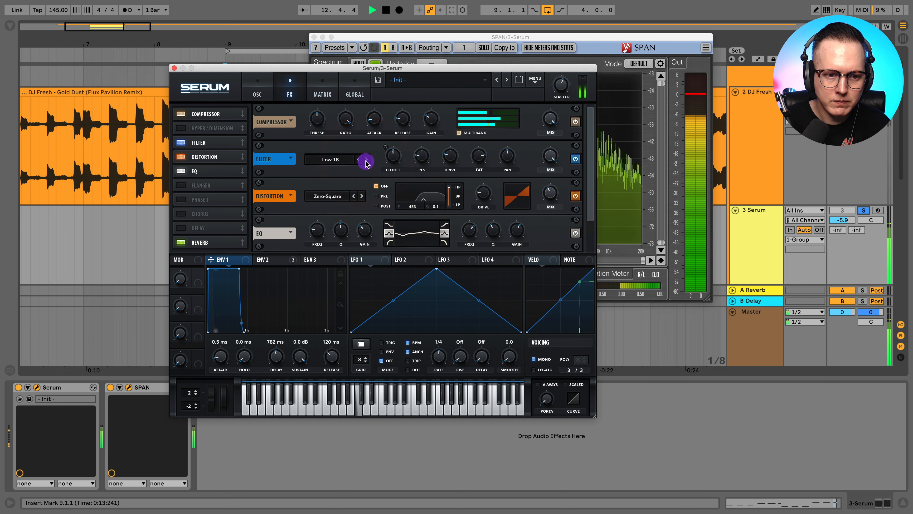
Readjust the effects filter's resonance, switch its type to Low 24 and compare with the reference by toggling the Serum track's solo
{"action": "left_click_drag", "start_coordinate": [422, 159], "coordinate": [432, 220]}
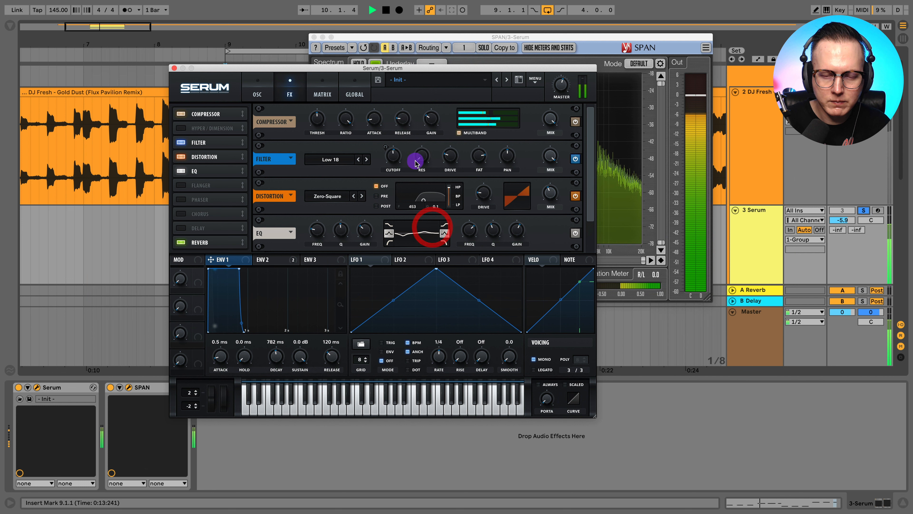
{"action": "mouse_move", "coordinate": [425, 161]}
{"action": "left_mouse_down"}
{"action": "mouse_move", "coordinate": [431, 142]}
{"action": "mouse_move", "coordinate": [416, 156]}
{"action": "mouse_move", "coordinate": [424, 152]}
{"action": "left_mouse_up"}
{"action": "left_click", "coordinate": [366, 160]}
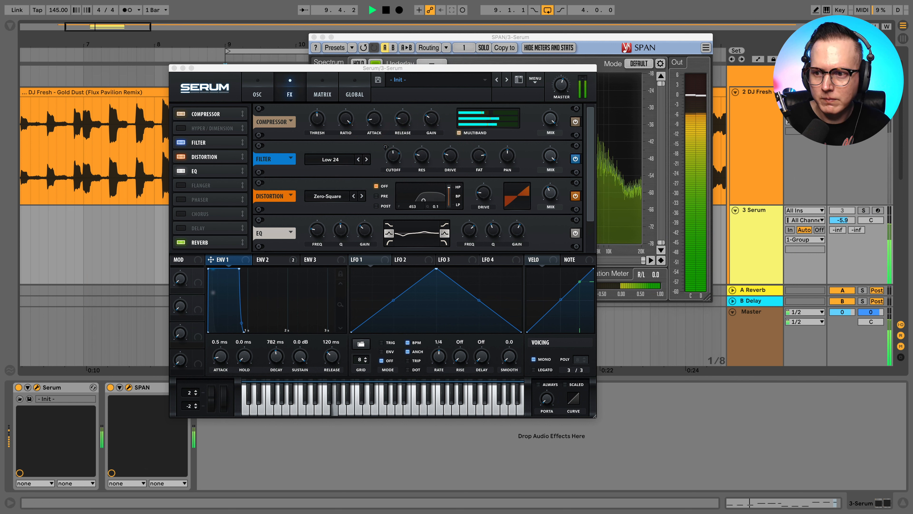
{"action": "left_click", "coordinate": [858, 206]}
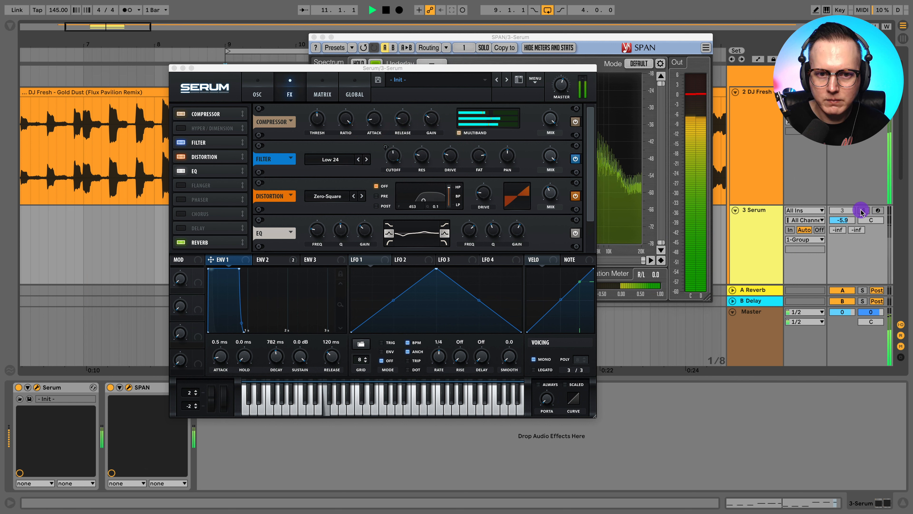
{"action": "left_click", "coordinate": [861, 211]}
Briefly bypass the effects filter to hear its contribution, re-enable it and readjust its resonance
{"action": "left_click", "coordinate": [387, 161]}
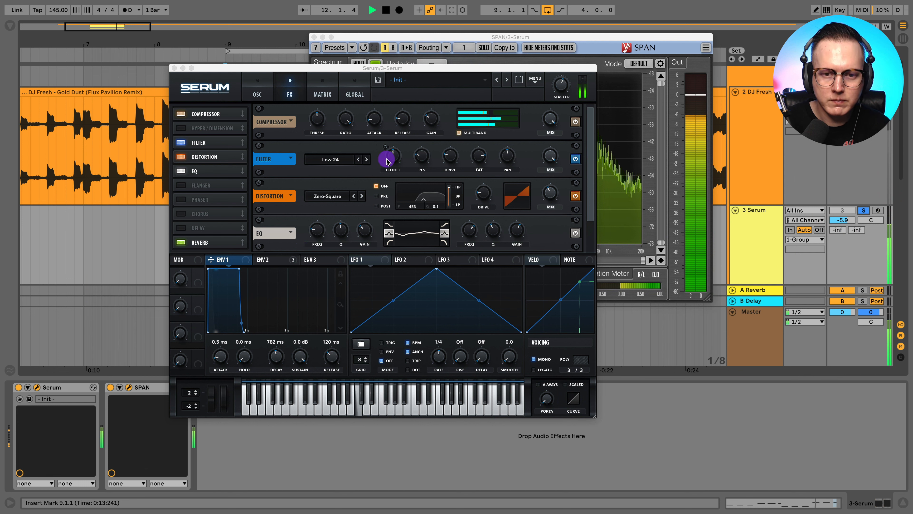
{"action": "left_click", "coordinate": [447, 161]}
{"action": "left_click", "coordinate": [575, 159]}
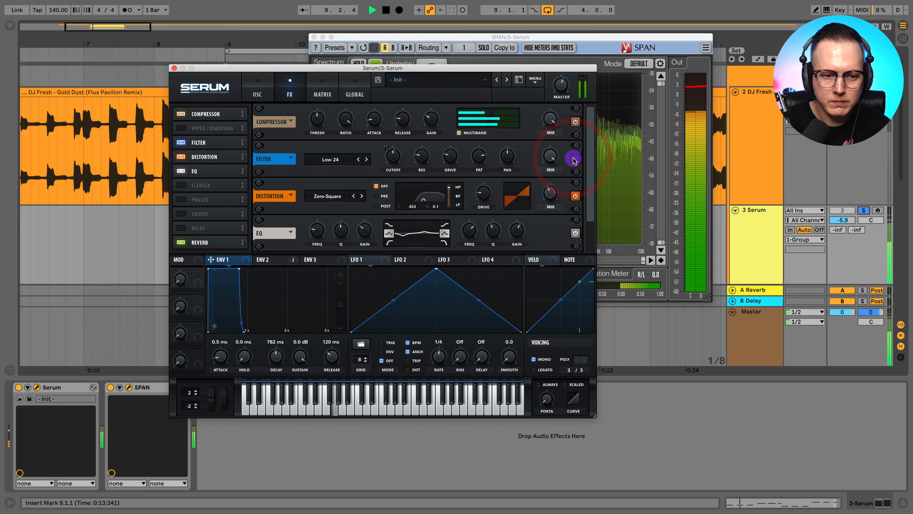
{"action": "left_click", "coordinate": [417, 160]}
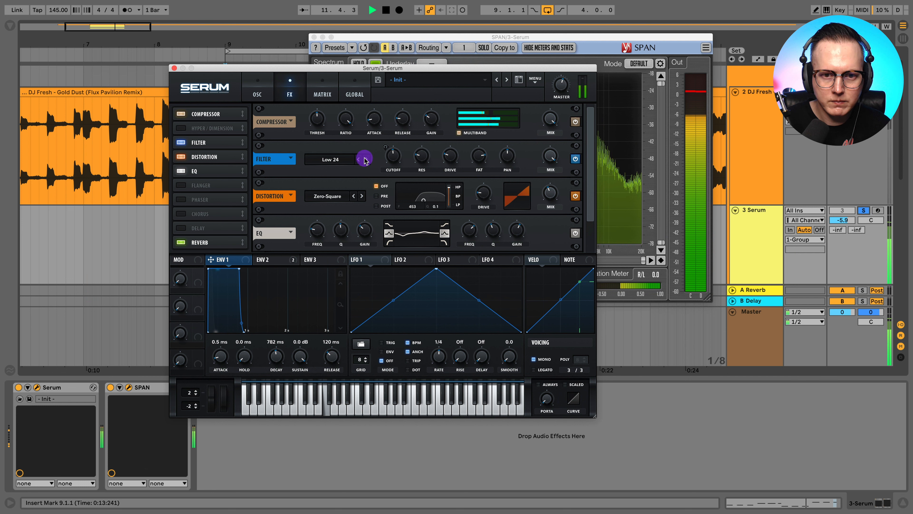
{"action": "left_click_drag", "start_coordinate": [419, 157], "coordinate": [418, 211]}
{"action": "left_click", "coordinate": [427, 159]}
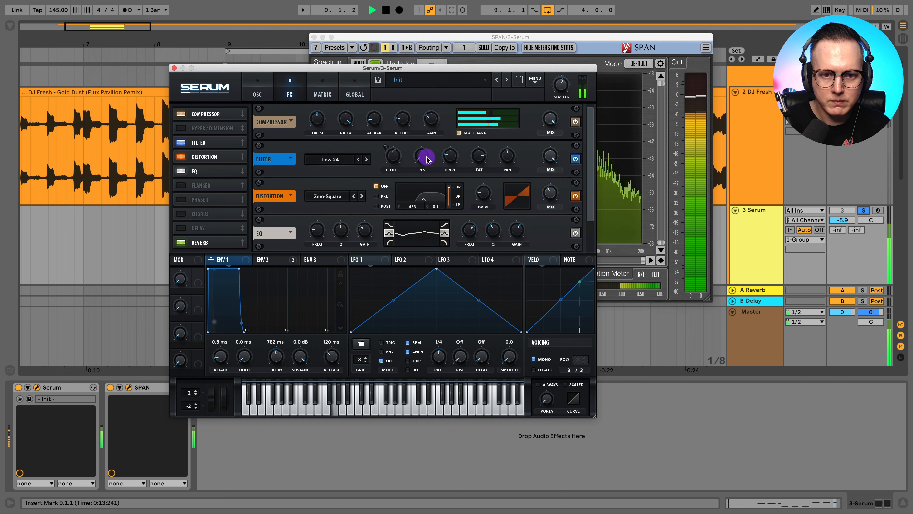
Show Envelope 2, fine-tune the effects filter's cutoff, resonance and fat controls, and stop playback
{"action": "left_click_drag", "start_coordinate": [393, 157], "coordinate": [395, 157]}
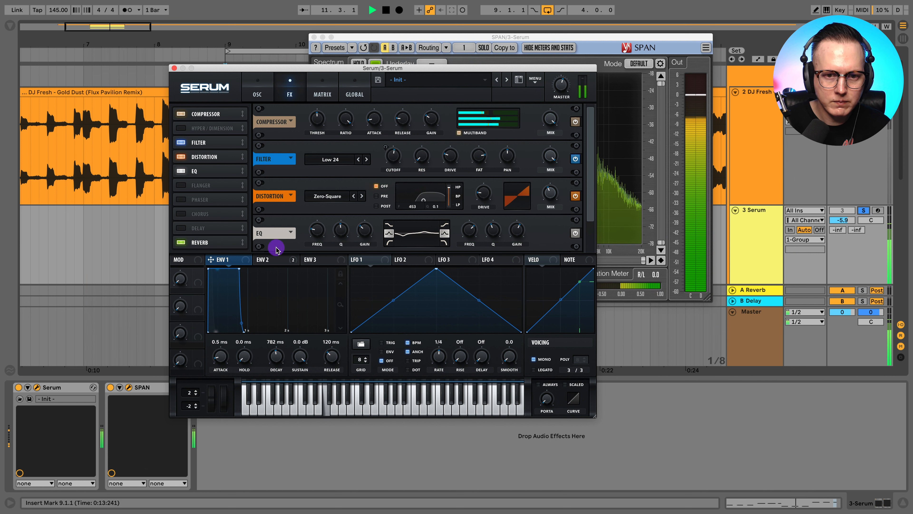
{"action": "left_click", "coordinate": [268, 256]}
{"action": "left_click_drag", "start_coordinate": [259, 259], "coordinate": [395, 165]}
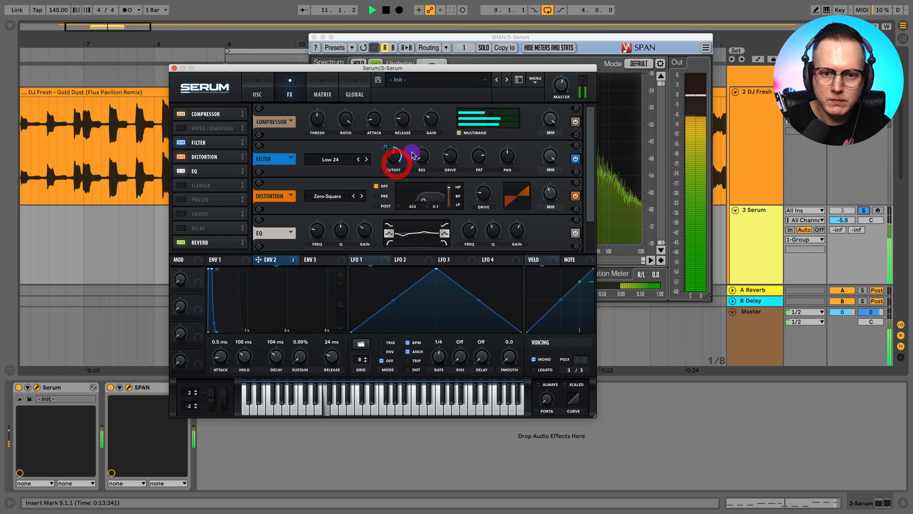
{"action": "left_click", "coordinate": [422, 155]}
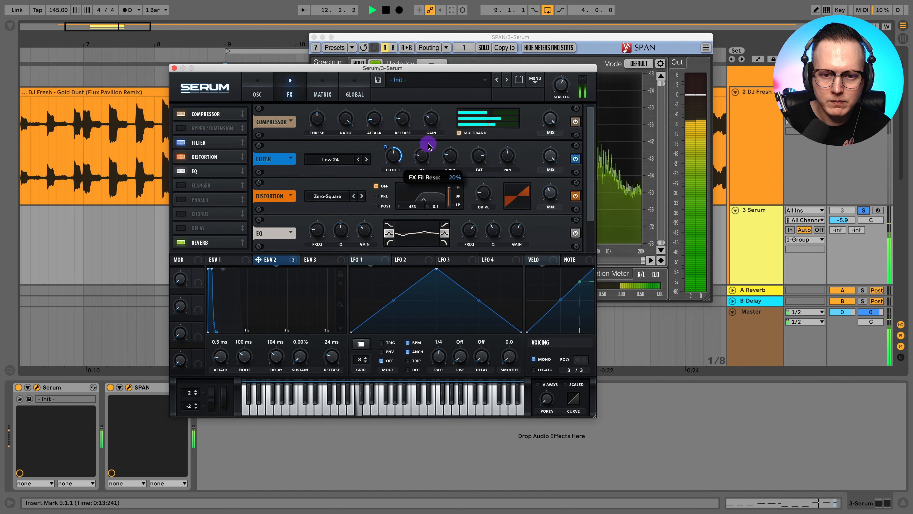
{"action": "left_click_drag", "start_coordinate": [426, 148], "coordinate": [490, 301]}
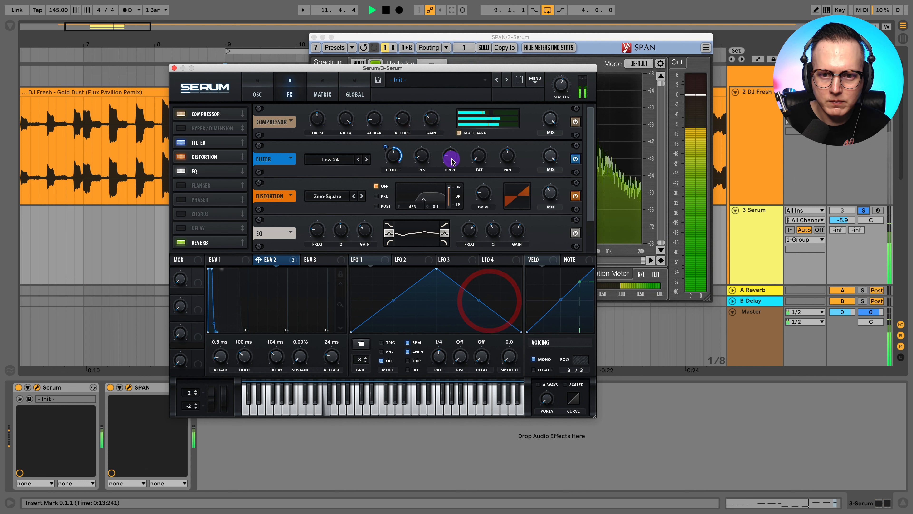
{"action": "left_click_drag", "start_coordinate": [482, 159], "coordinate": [526, 47]}
{"action": "key", "text": "space"}
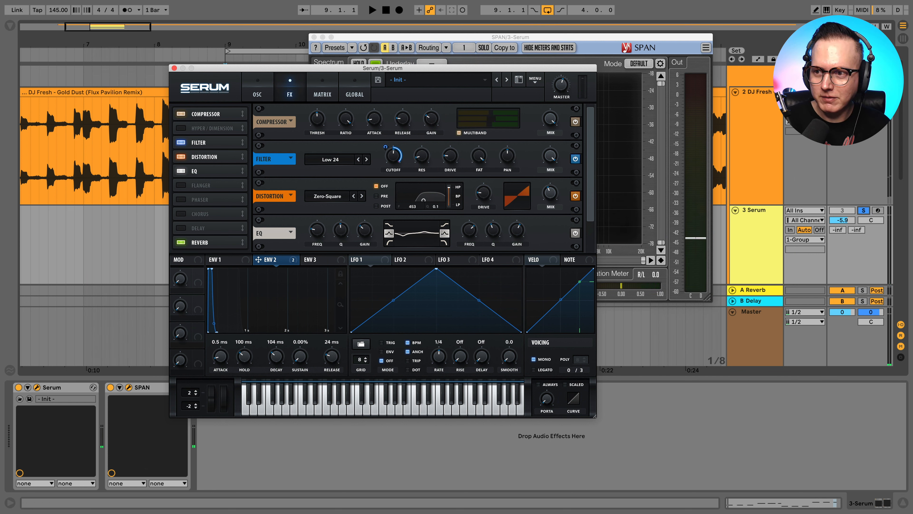
Resume playback, compare with the reference through the Serum track's solo and set the effects filter's resonance to about 10%
{"action": "key", "text": "space"}
{"action": "left_click", "coordinate": [865, 209]}
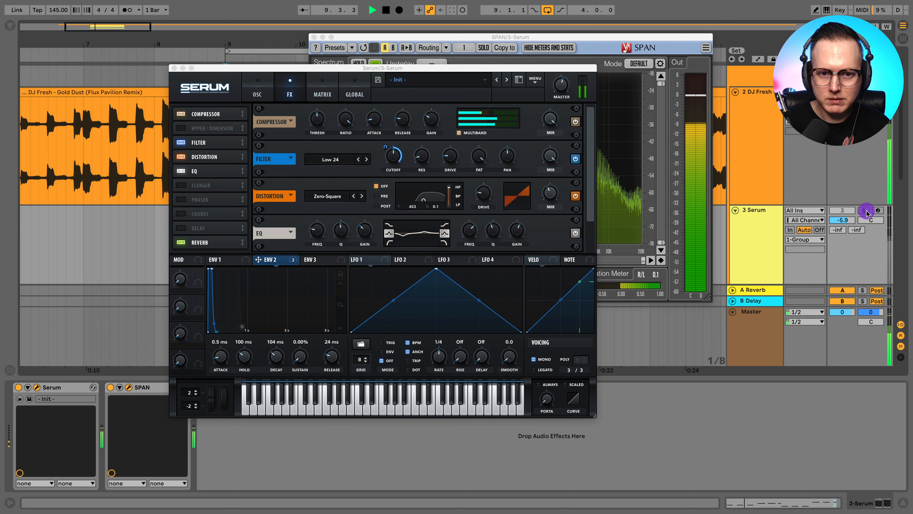
{"action": "left_click", "coordinate": [421, 155]}
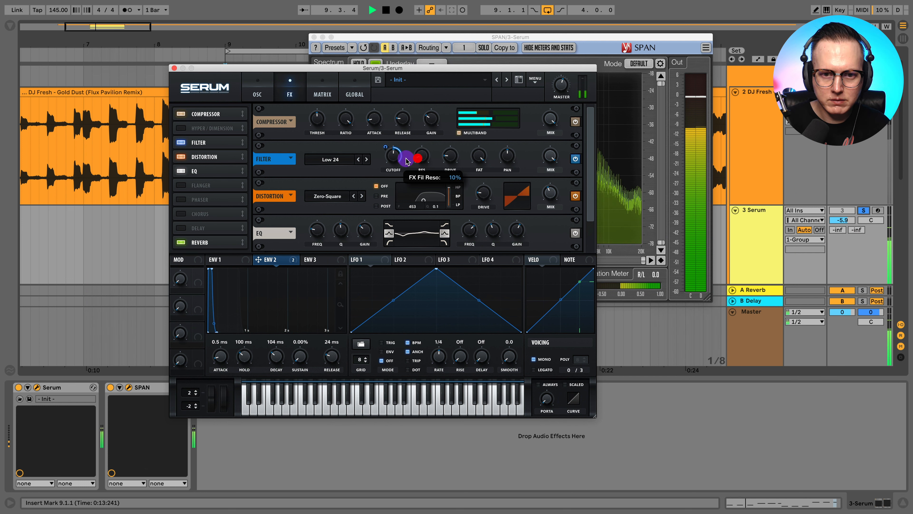
Step the effects filter back through the normal low-pass types and settle on MG Low 24
{"action": "left_click", "coordinate": [358, 159]}
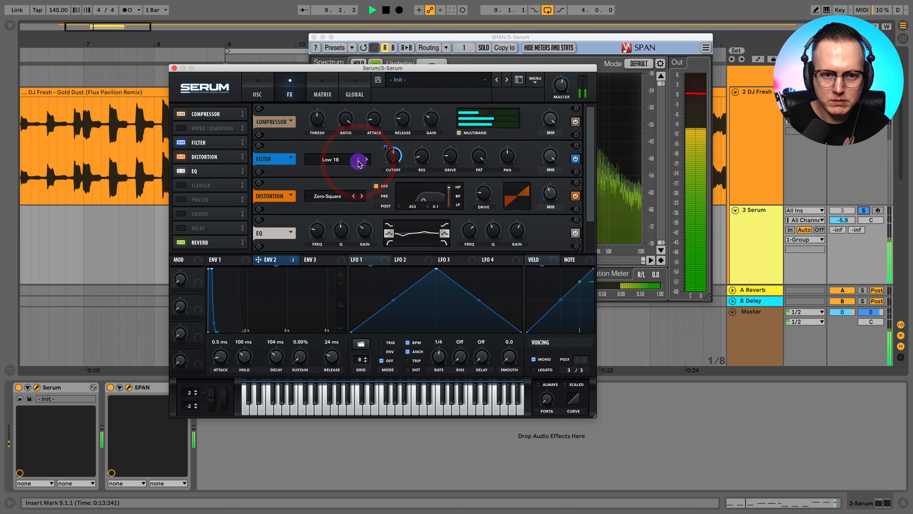
{"action": "left_click", "coordinate": [358, 159]}
{"action": "left_click", "coordinate": [359, 161]}
{"action": "left_click", "coordinate": [359, 160]}
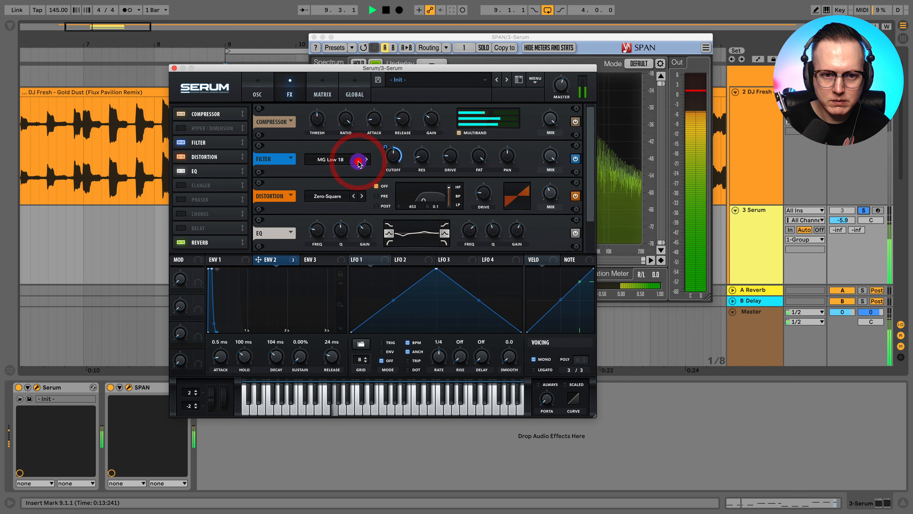
{"action": "left_click", "coordinate": [360, 161]}
{"action": "left_click", "coordinate": [366, 161]}
Try the German LP type from the Misc filters on the effects filter and adjust its resonance
{"action": "left_click", "coordinate": [326, 160]}
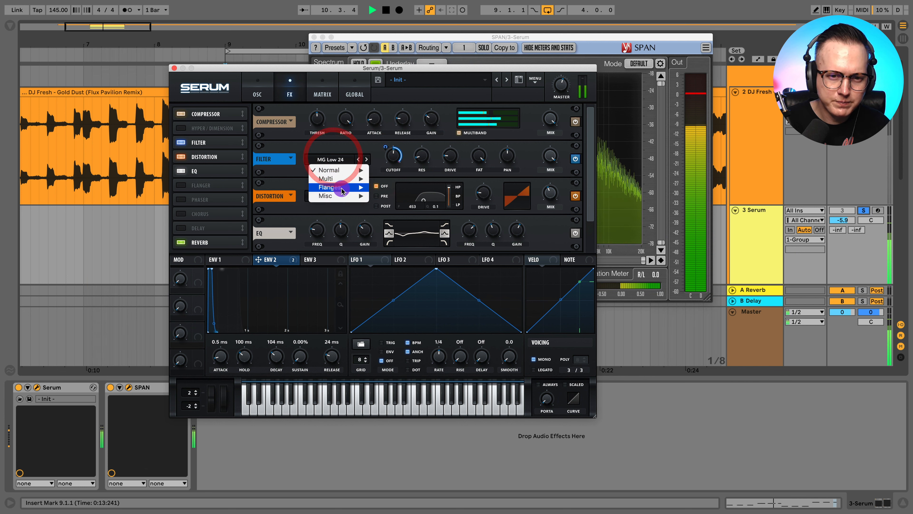
{"action": "mouse_move", "coordinate": [341, 189]}
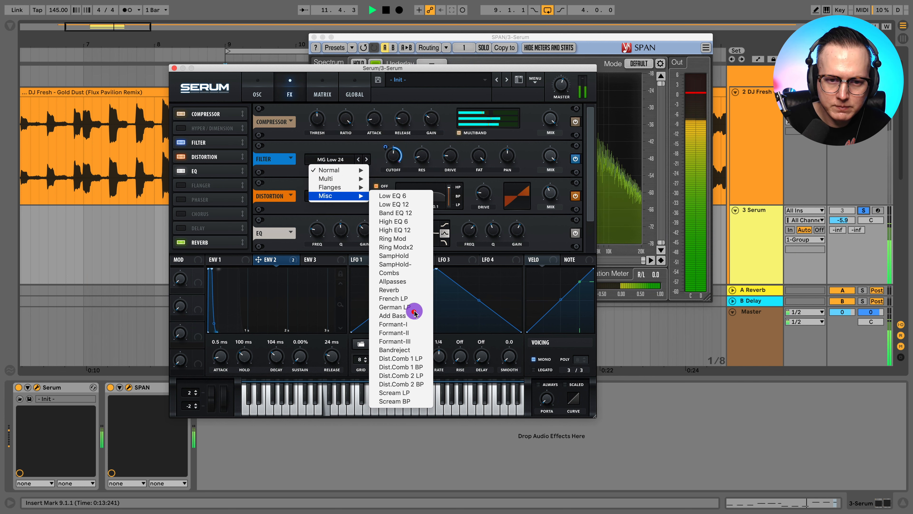
{"action": "left_click", "coordinate": [403, 308]}
{"action": "left_click", "coordinate": [358, 159]}
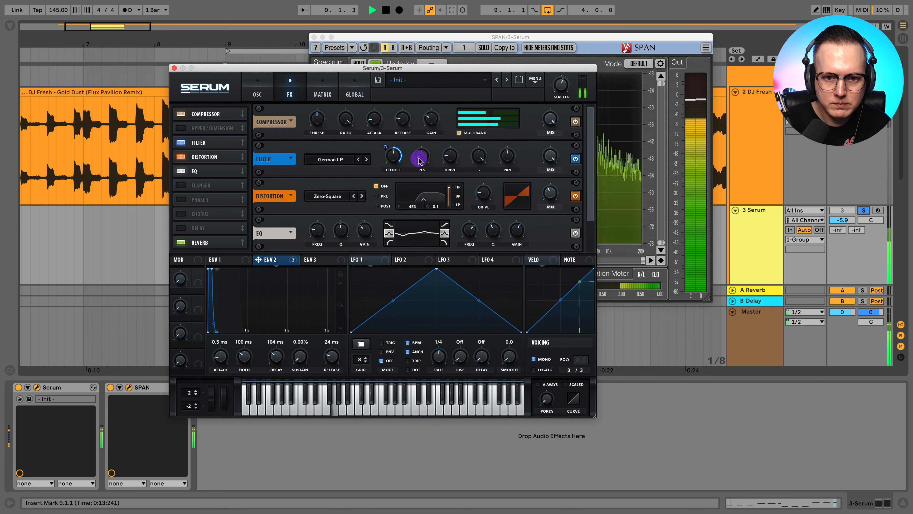
{"action": "left_click_drag", "start_coordinate": [422, 159], "coordinate": [422, 156]}
Compare the Serum track with the reference by toggling its solo, retouch the effects filter's resonance and raise its drive to about 26%
{"action": "left_click", "coordinate": [329, 161]}
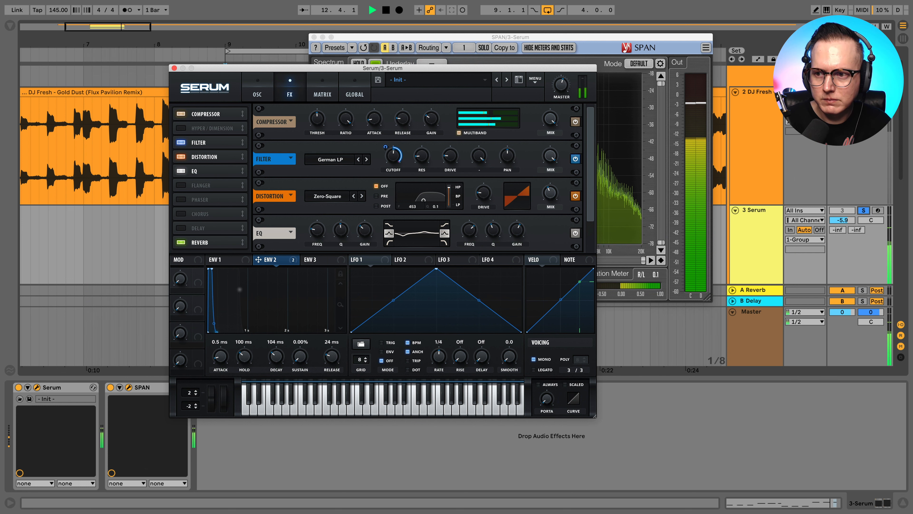
{"action": "left_click", "coordinate": [863, 210]}
{"action": "left_click", "coordinate": [863, 210]}
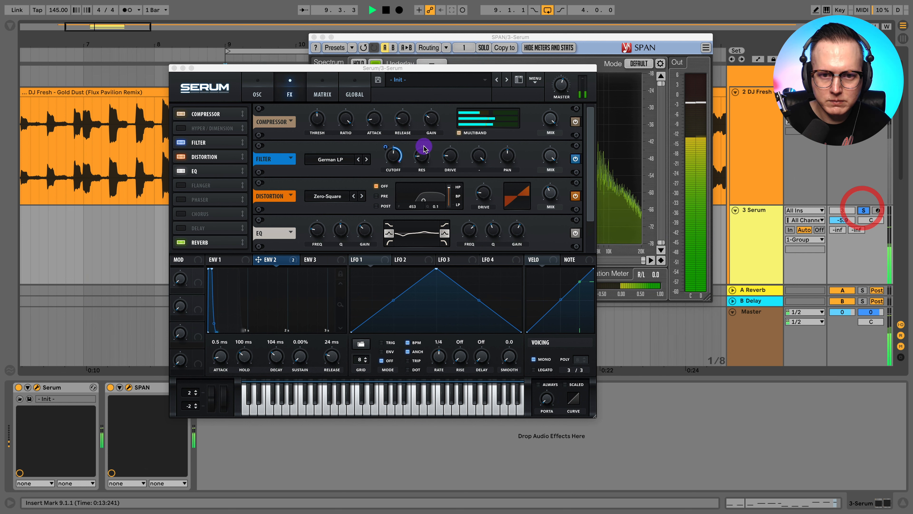
{"action": "left_click", "coordinate": [421, 158]}
{"action": "left_click", "coordinate": [452, 154]}
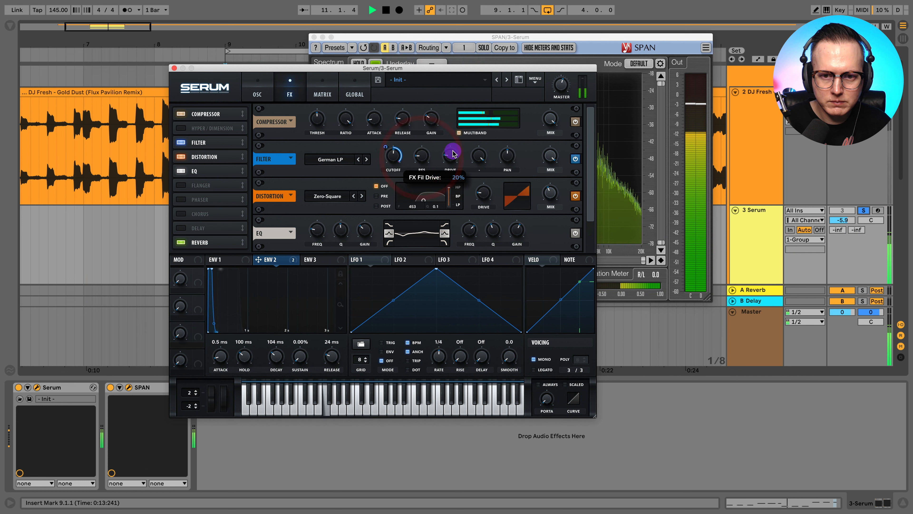
{"action": "left_click_drag", "start_coordinate": [453, 153], "coordinate": [455, 150]}
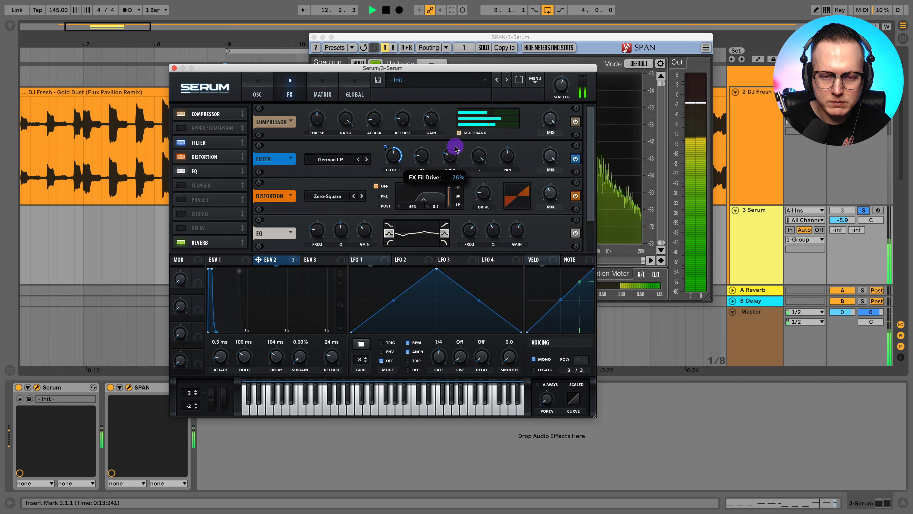
Switch the effects filter to the normal MG Low 24 type and restart playback
{"action": "left_click", "coordinate": [334, 159]}
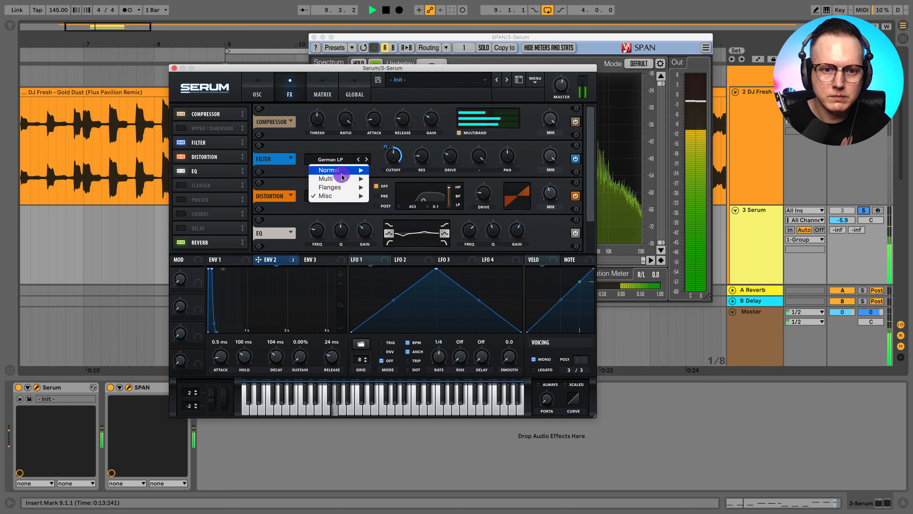
{"action": "mouse_move", "coordinate": [341, 174]}
{"action": "left_click", "coordinate": [394, 196]}
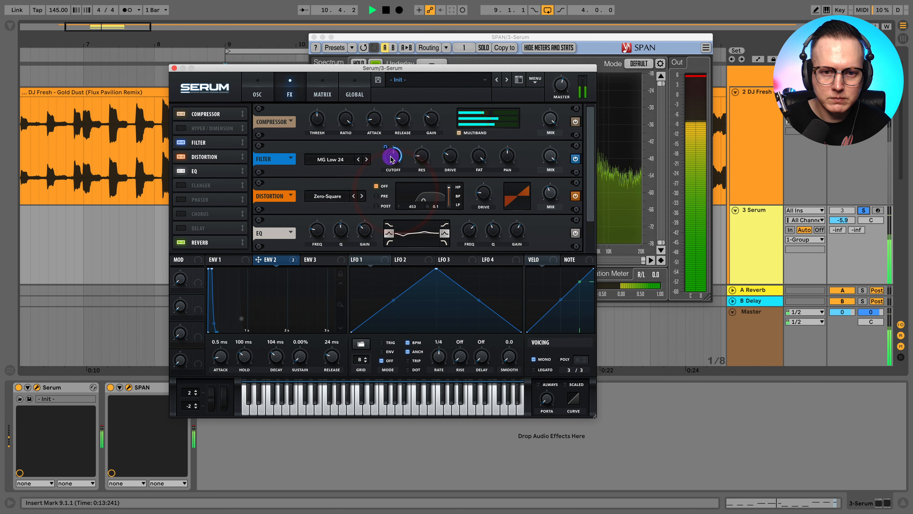
{"action": "key", "text": "space"}
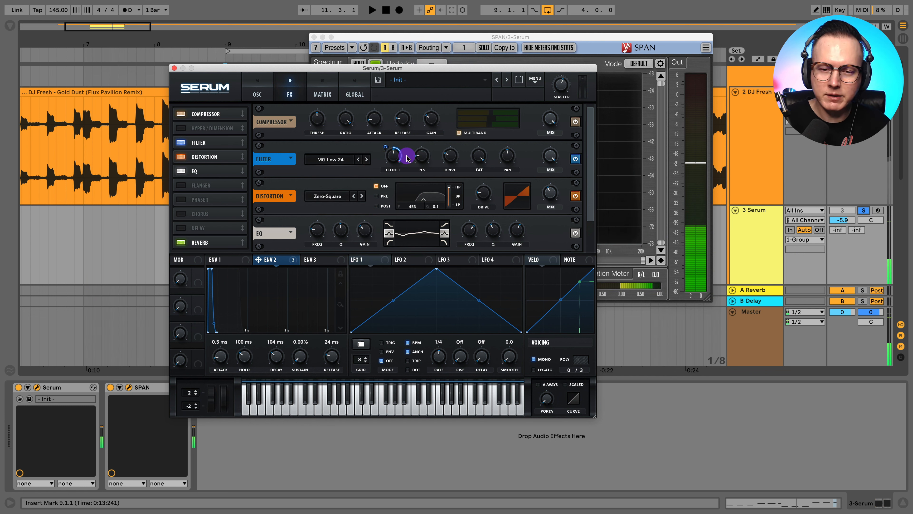
{"action": "key", "text": "space"}
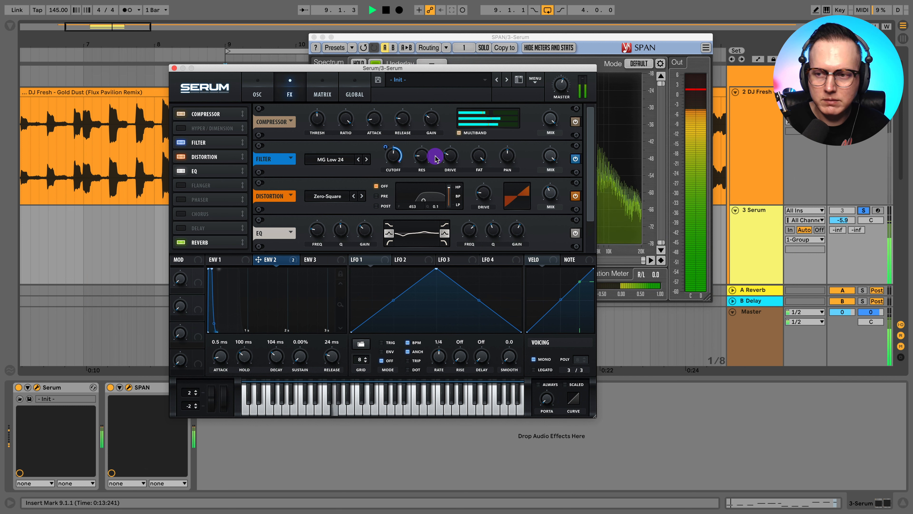
Fine-tune the effects filter's cutoff while comparing with the reference by toggling the Serum track's solo
{"action": "left_click", "coordinate": [864, 213]}
{"action": "mouse_move", "coordinate": [394, 156]}
{"action": "left_mouse_down"}
{"action": "mouse_move", "coordinate": [400, 145]}
{"action": "mouse_move", "coordinate": [398, 160]}
{"action": "left_mouse_up"}
{"action": "left_click", "coordinate": [863, 210]}
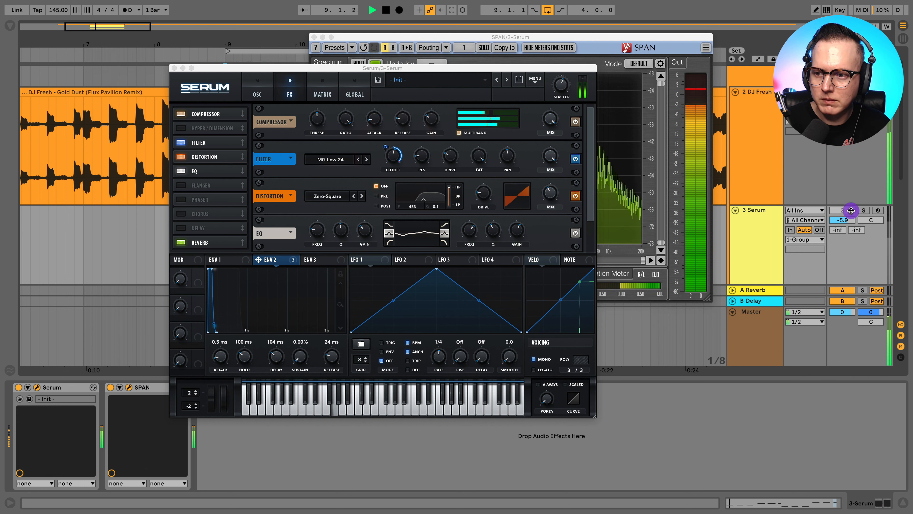
{"action": "left_click", "coordinate": [863, 211]}
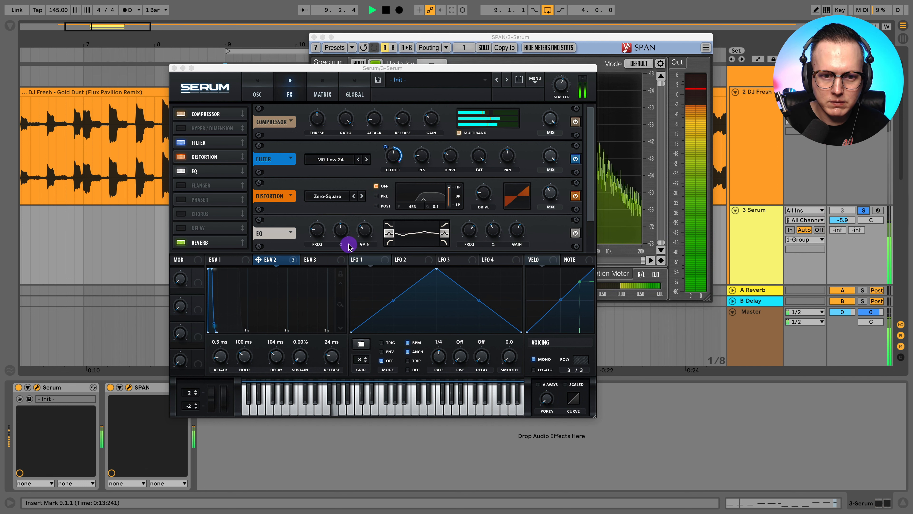
Adjust the effects EQ's low-band frequency, compare with the reference by toggling the Serum track's solo and stop playback
{"action": "left_click", "coordinate": [320, 225]}
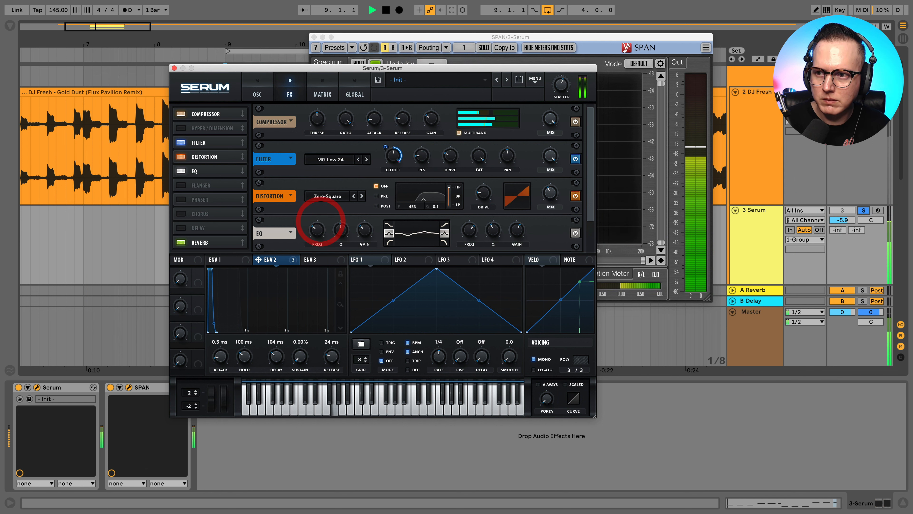
{"action": "left_click", "coordinate": [863, 211]}
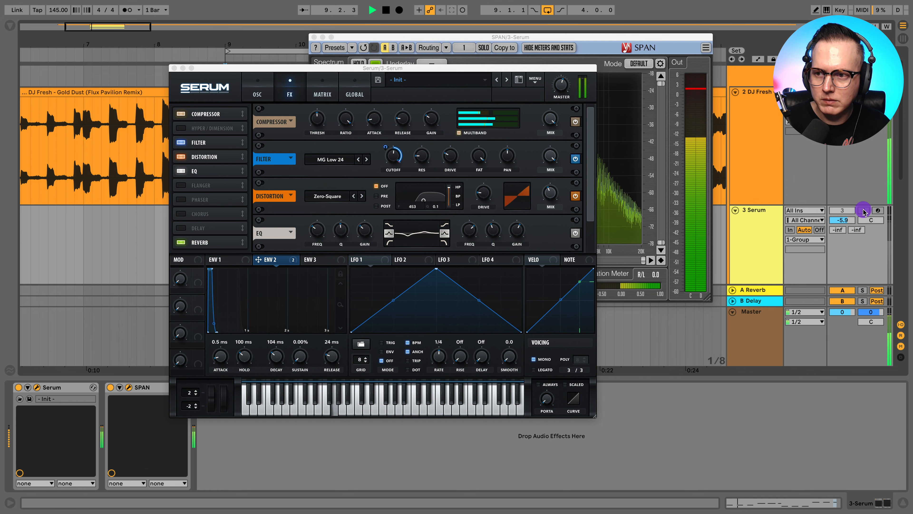
{"action": "left_click", "coordinate": [864, 210]}
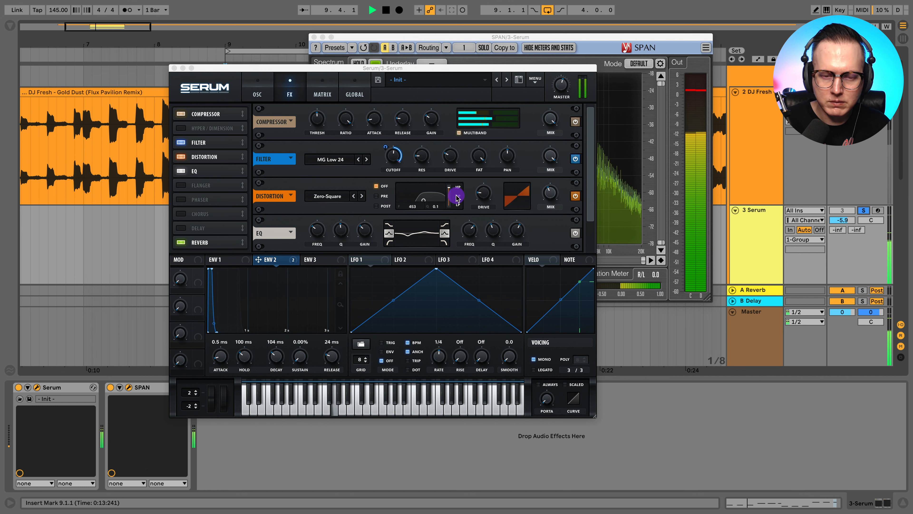
{"action": "key", "text": "space"}
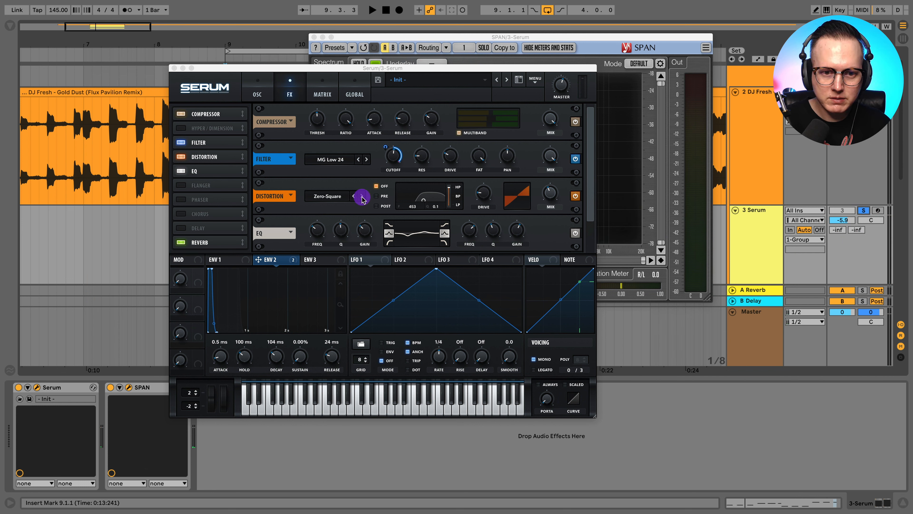
Switch the distortion type to Downsample, resume playback and adjust the distortion's drive and mix
{"action": "left_click", "coordinate": [362, 196]}
{"action": "key", "text": "space"}
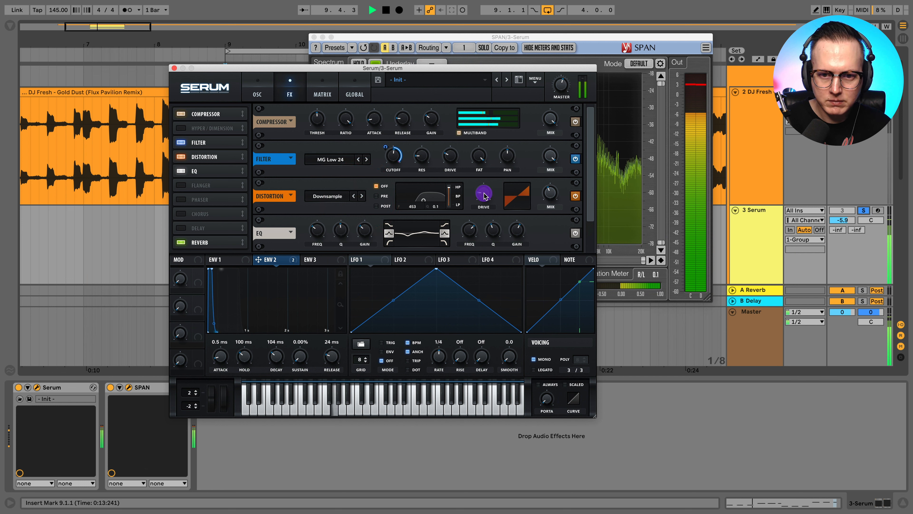
{"action": "mouse_move", "coordinate": [484, 196]}
{"action": "left_mouse_down"}
{"action": "mouse_move", "coordinate": [496, 168]}
{"action": "mouse_move", "coordinate": [485, 194]}
{"action": "left_mouse_up"}
{"action": "left_click_drag", "start_coordinate": [550, 194], "coordinate": [484, 195]}
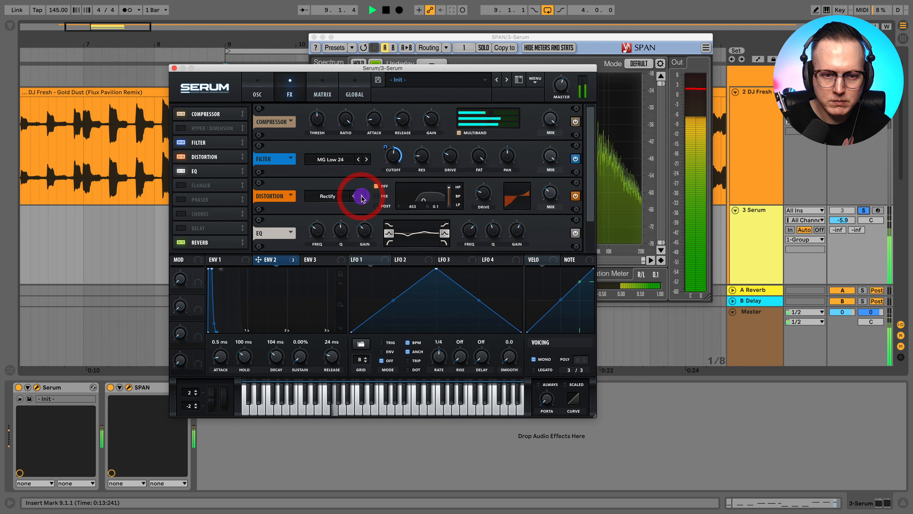
Adjust the Rectify distortion's drive and audition the Stomp Box, Tube and Diode 2 distortion types
{"action": "left_click", "coordinate": [488, 185]}
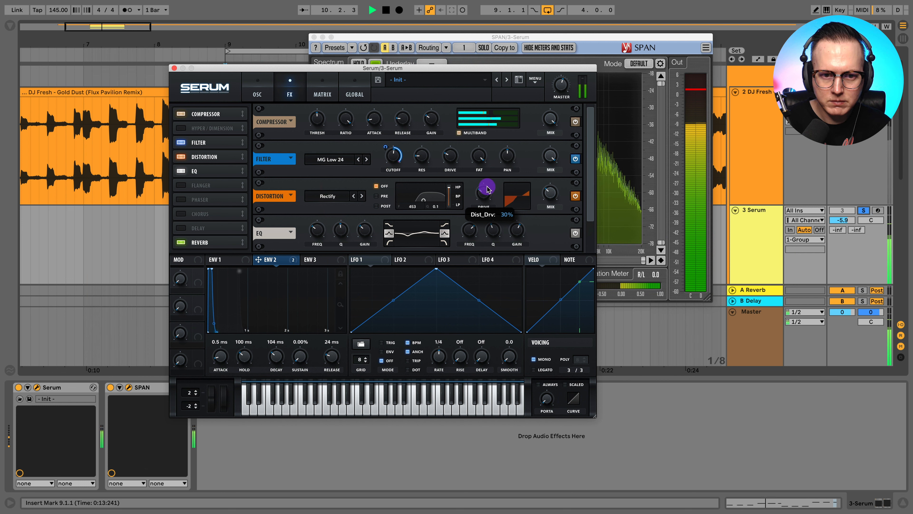
{"action": "left_click_drag", "start_coordinate": [488, 190], "coordinate": [485, 191]}
{"action": "left_click", "coordinate": [361, 196]}
{"action": "left_click", "coordinate": [362, 196]}
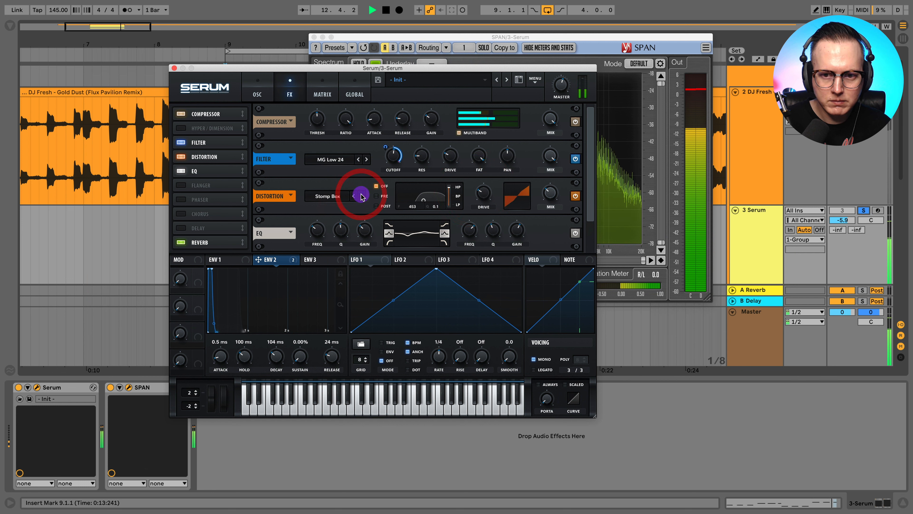
{"action": "left_click", "coordinate": [361, 196]}
{"action": "left_click", "coordinate": [361, 195]}
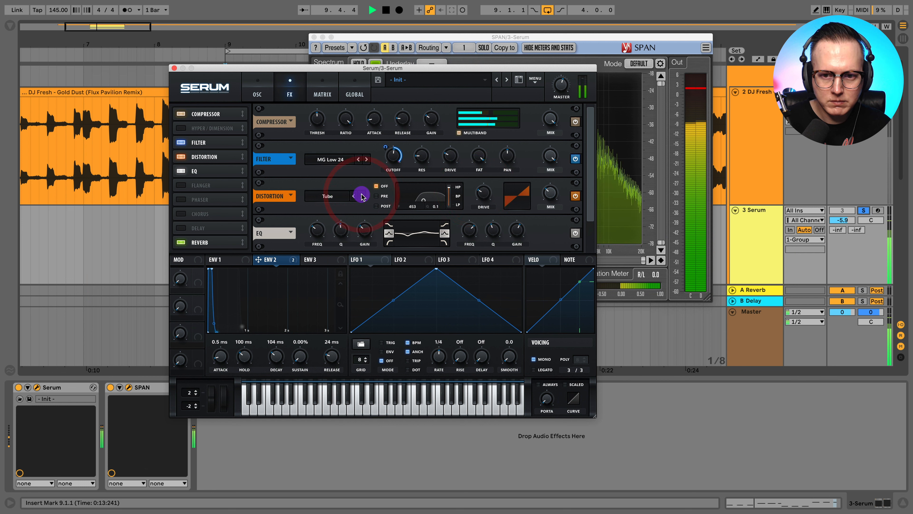
{"action": "left_click", "coordinate": [361, 196]}
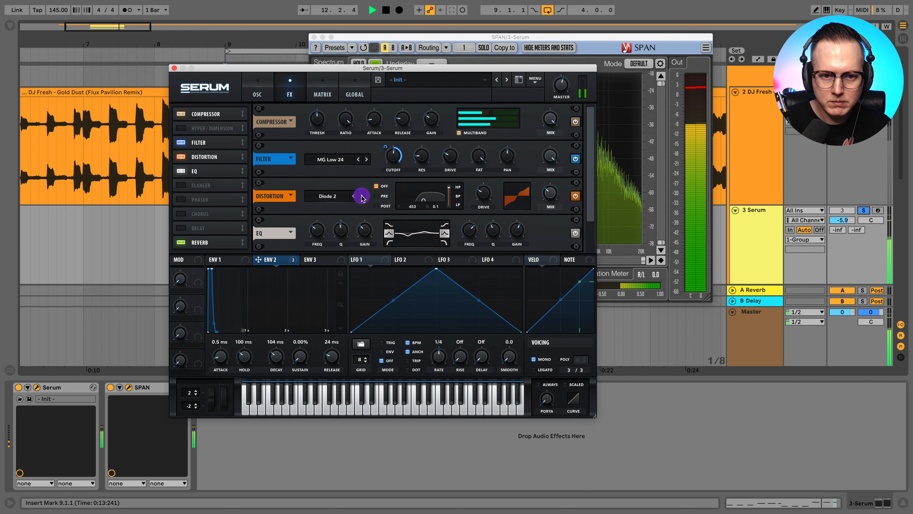
{"action": "left_click", "coordinate": [361, 196]}
Try the Lin.Fold distortion type, adjusting its drive and mix and comparing with the reference through the Serum track's solo
{"action": "left_click", "coordinate": [483, 198]}
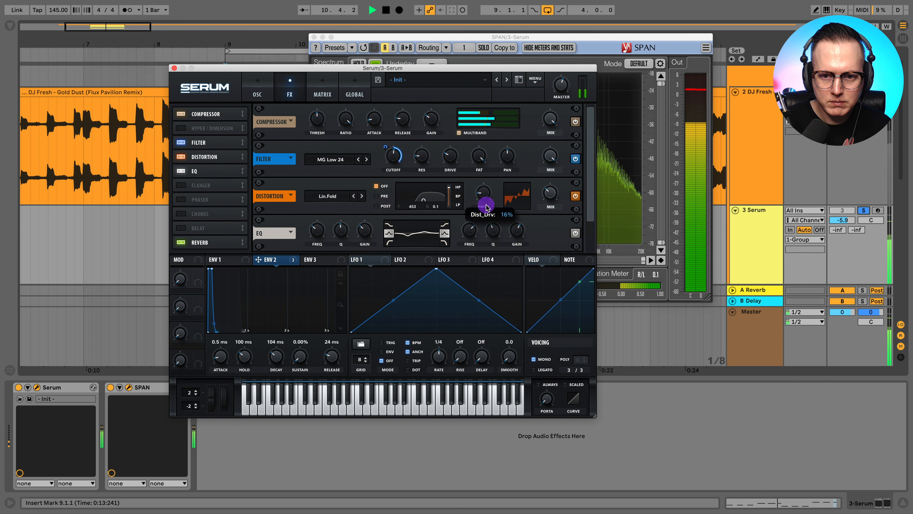
{"action": "left_click_drag", "start_coordinate": [486, 208], "coordinate": [488, 202]}
{"action": "left_click", "coordinate": [546, 201]}
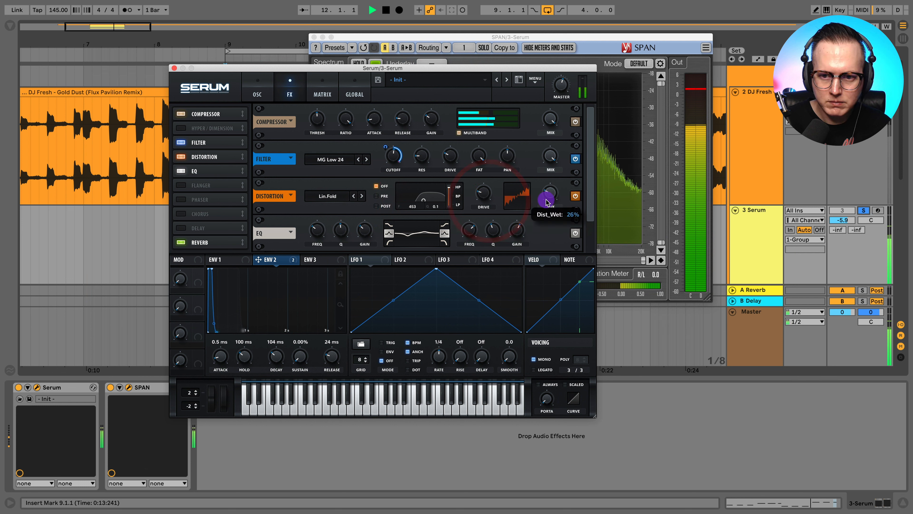
{"action": "mouse_move", "coordinate": [481, 193]}
{"action": "left_mouse_down"}
{"action": "mouse_move", "coordinate": [483, 234]}
{"action": "mouse_move", "coordinate": [485, 207]}
{"action": "left_mouse_up"}
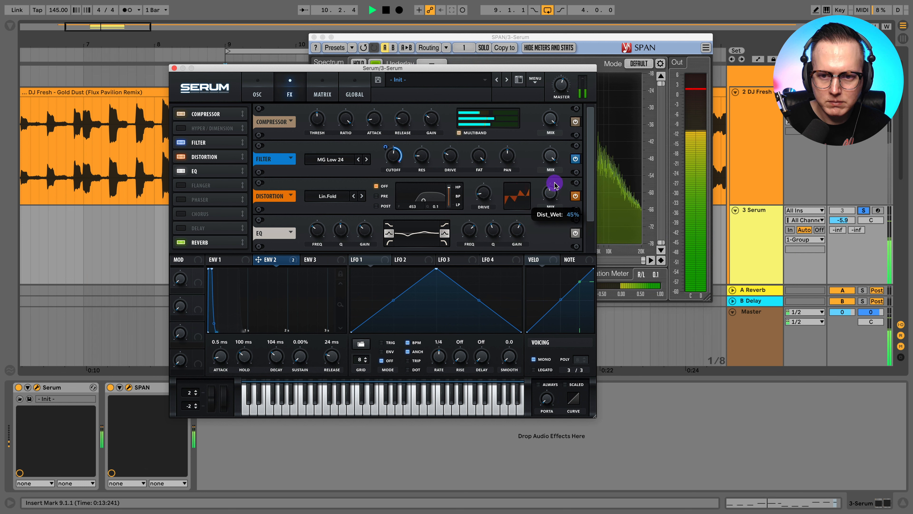
{"action": "left_click", "coordinate": [550, 194]}
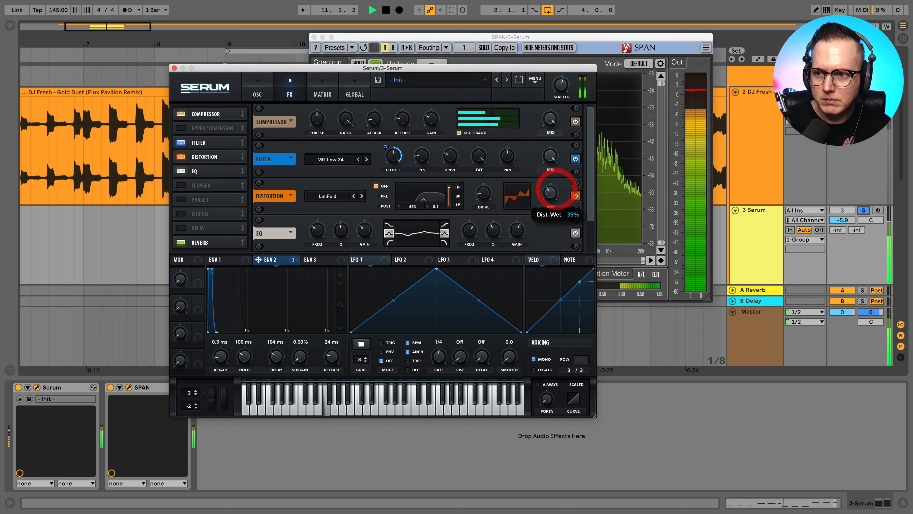
{"action": "left_click", "coordinate": [864, 210]}
Try the Sin Fold distortion type and adjust its drive and mix
{"action": "left_click", "coordinate": [362, 196]}
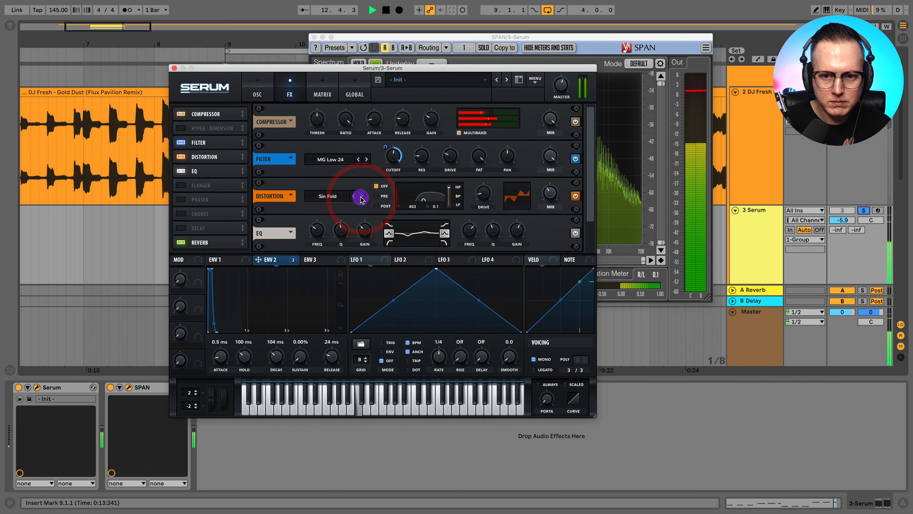
{"action": "left_click", "coordinate": [484, 196]}
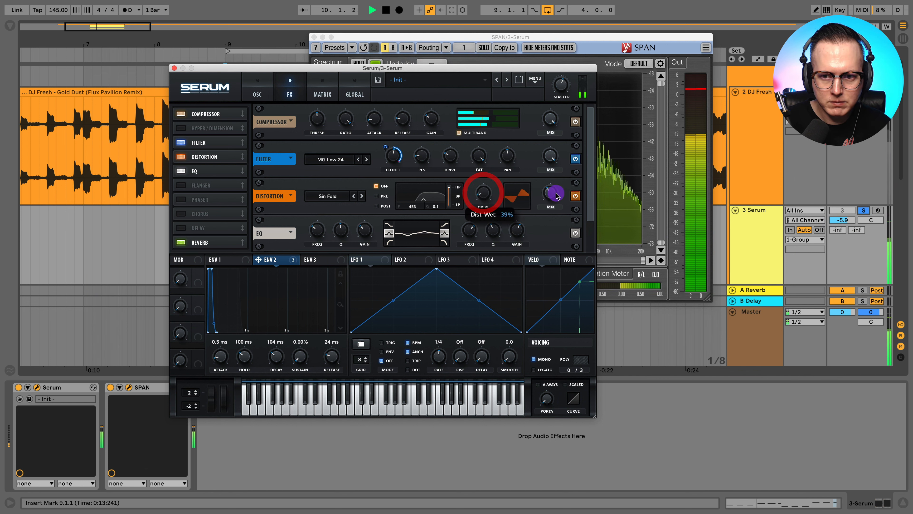
{"action": "left_click", "coordinate": [551, 196]}
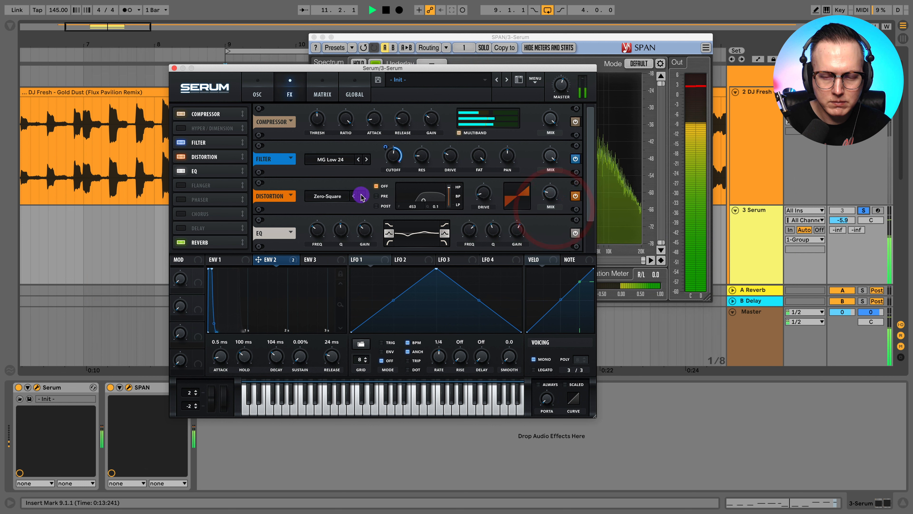
Switch the distortion type to Zero-Square, set its drive to about 28%, adjust its mix and stop playback
{"action": "left_click", "coordinate": [360, 196]}
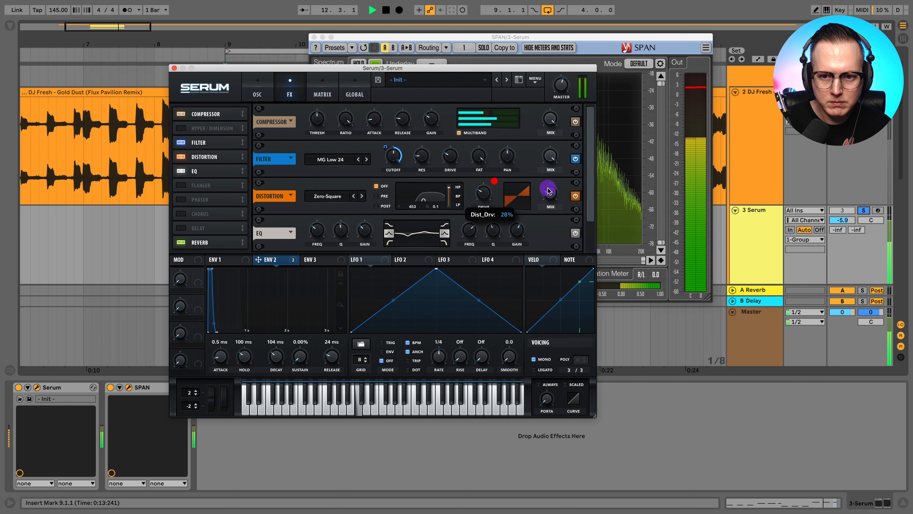
{"action": "left_click", "coordinate": [484, 194]}
{"action": "left_click", "coordinate": [551, 192]}
{"action": "key", "text": "space"}
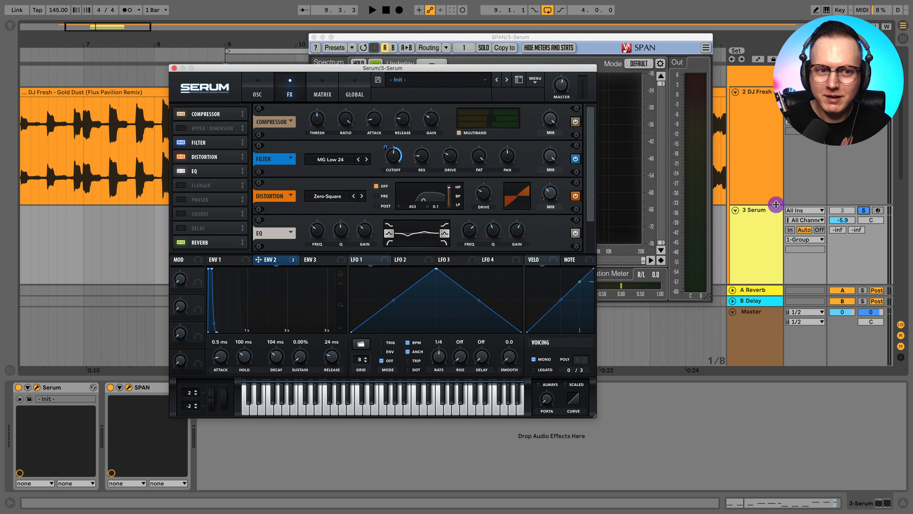
Close the Serum and SPAN windows, solo track 1 and move it directly above the Serum track
{"action": "left_click", "coordinate": [175, 68]}
{"action": "left_click", "coordinate": [314, 37]}
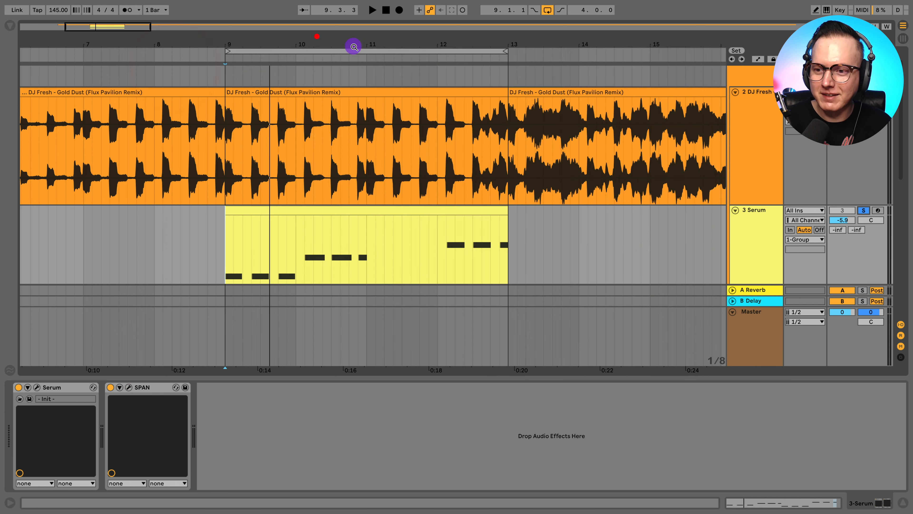
{"action": "scroll", "coordinate": [710, 169], "scroll_direction": "down", "scroll_amount": 8}
{"action": "left_click", "coordinate": [745, 174]}
{"action": "left_click", "coordinate": [865, 138]}
{"action": "scroll", "coordinate": [818, 145], "scroll_direction": "up", "scroll_amount": 2}
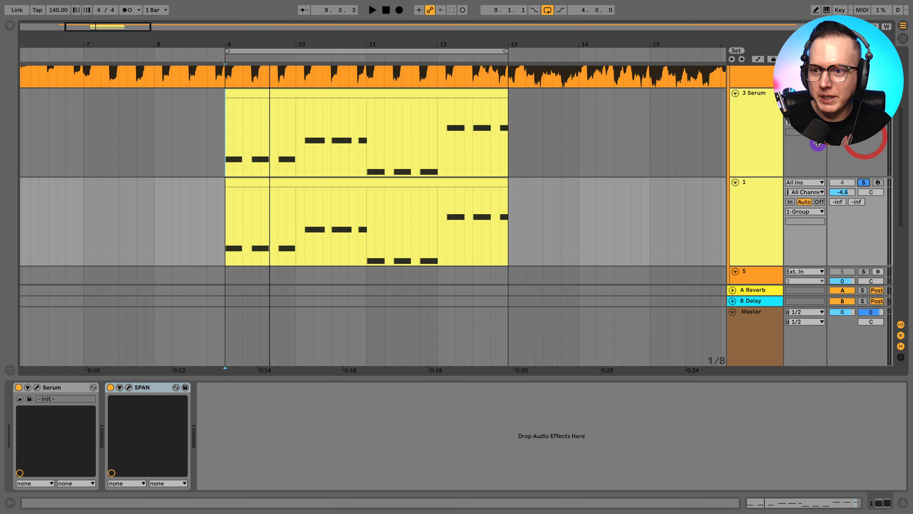
{"action": "left_click_drag", "start_coordinate": [768, 189], "coordinate": [758, 88]}
Play the loop and compare track 1 with the reference audio by toggling the track's solo
{"action": "key", "text": "space"}
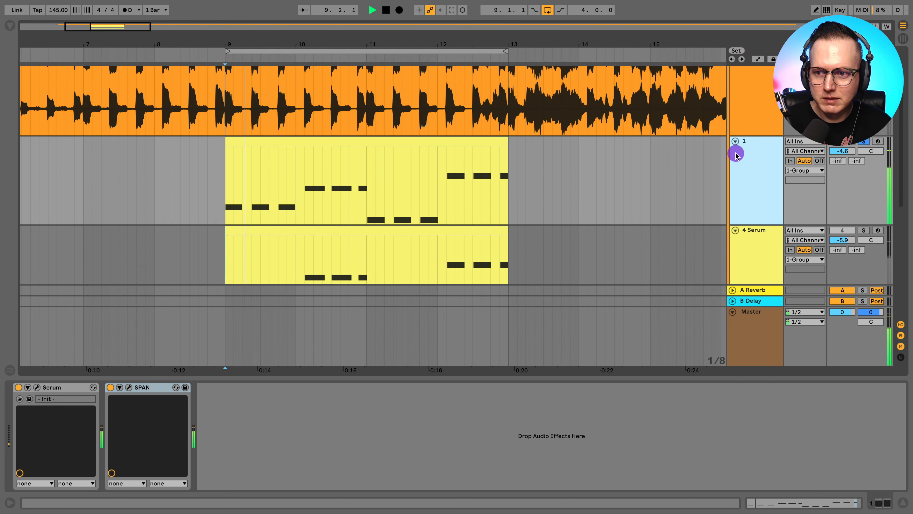
{"action": "scroll", "coordinate": [736, 155], "scroll_direction": "up", "scroll_amount": 3}
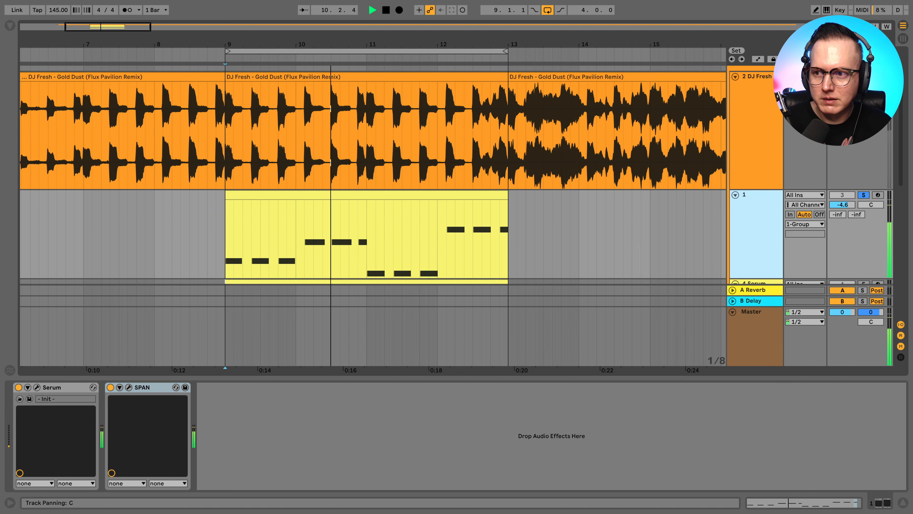
{"action": "left_click", "coordinate": [863, 194]}
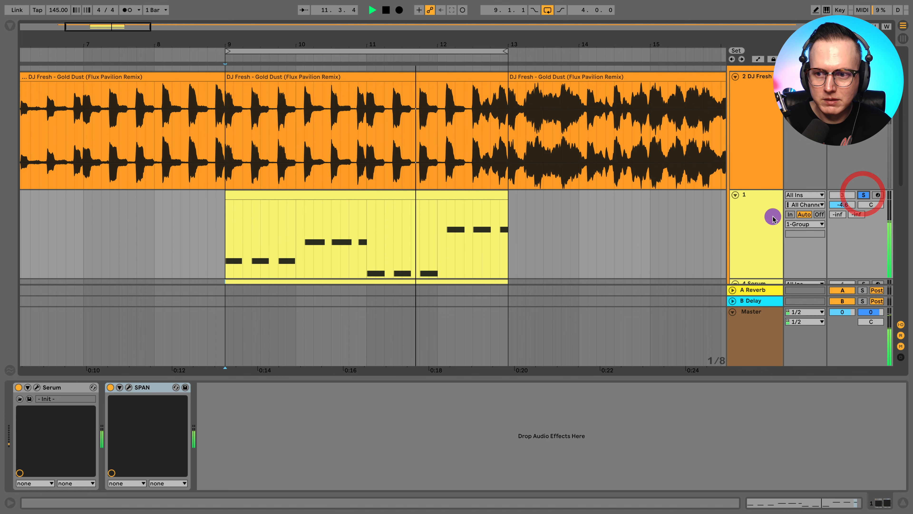
{"action": "left_click", "coordinate": [766, 217]}
Add EQ Eight from the browser's EQ collection between Serum and SPAN on track 1
{"action": "left_click", "coordinate": [10, 25]}
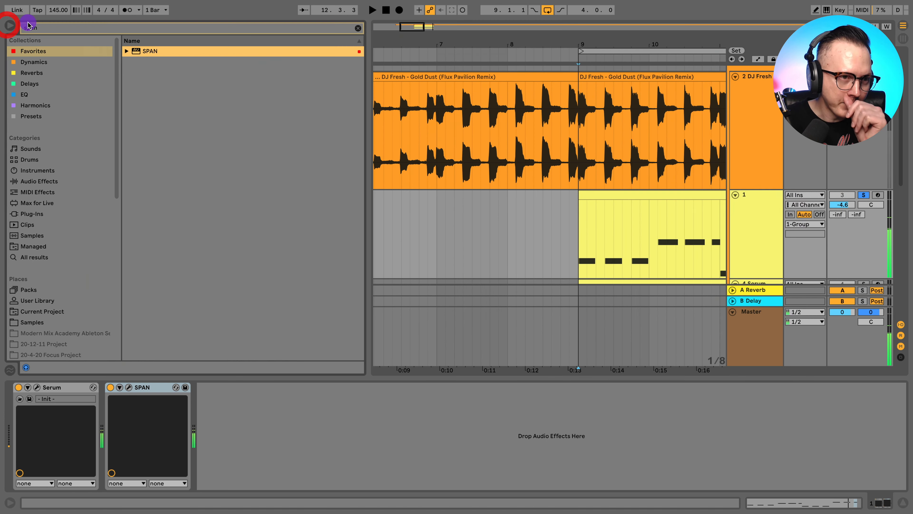
{"action": "left_click", "coordinate": [30, 94]}
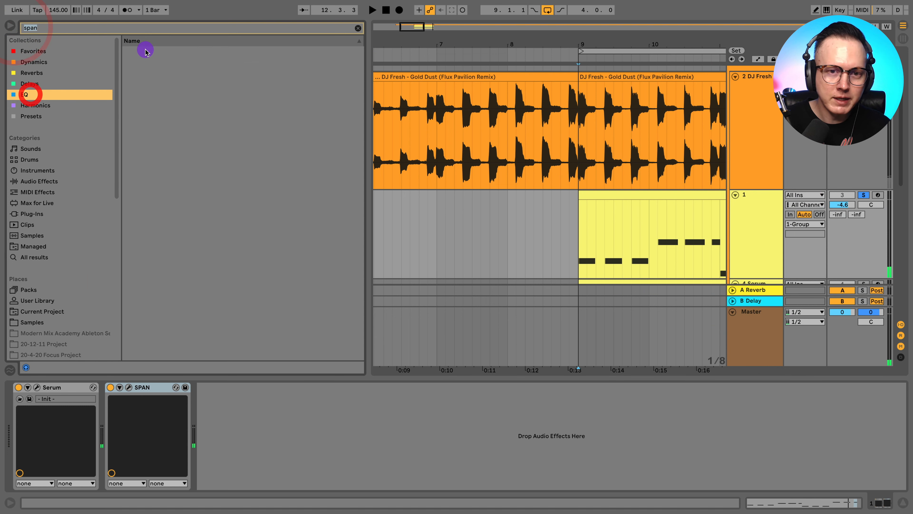
{"action": "left_click", "coordinate": [355, 29]}
{"action": "left_click_drag", "start_coordinate": [155, 62], "coordinate": [102, 422]}
During playback, boost EQ Eight band 3 about 1.86 dB at 1.35 kHz and cut band 2 about 1.86 dB at 352 Hz
{"action": "key", "text": "space"}
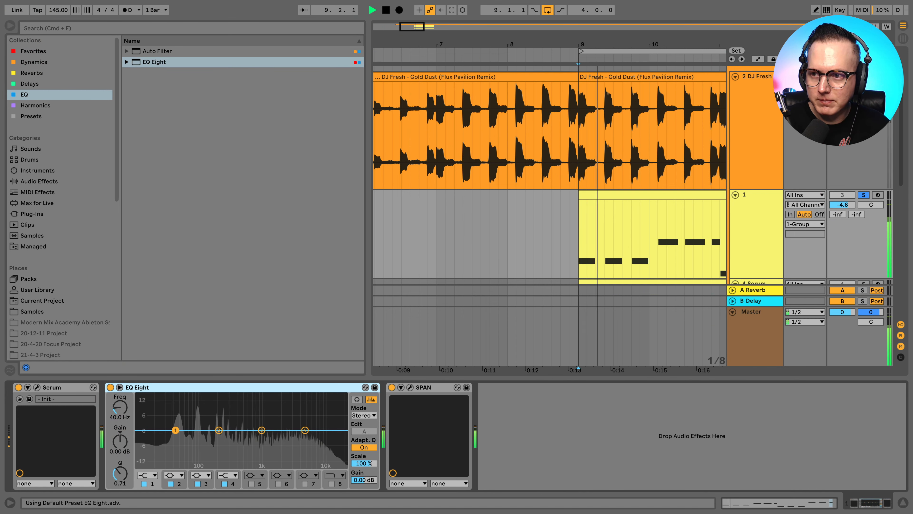
{"action": "left_click", "coordinate": [863, 194]}
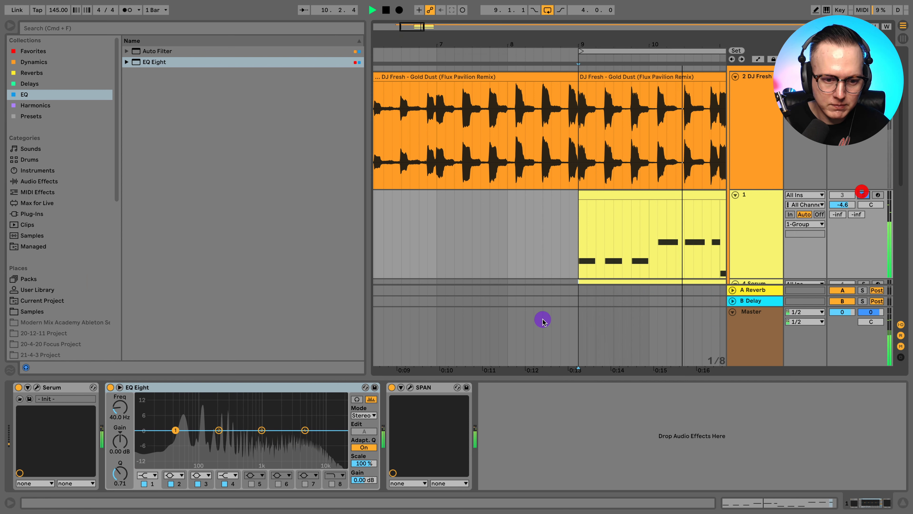
{"action": "left_click_drag", "start_coordinate": [262, 430], "coordinate": [293, 422]}
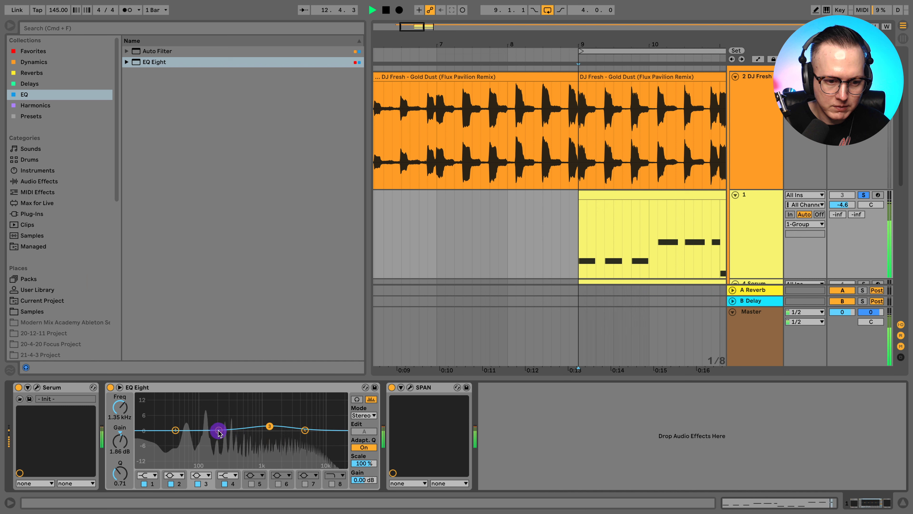
{"action": "left_click_drag", "start_coordinate": [218, 432], "coordinate": [227, 435]}
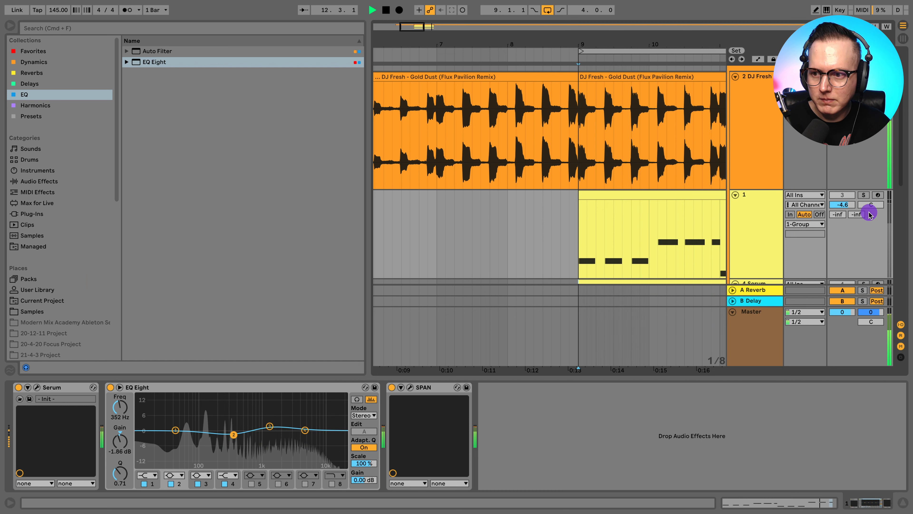
{"action": "left_click", "coordinate": [864, 195]}
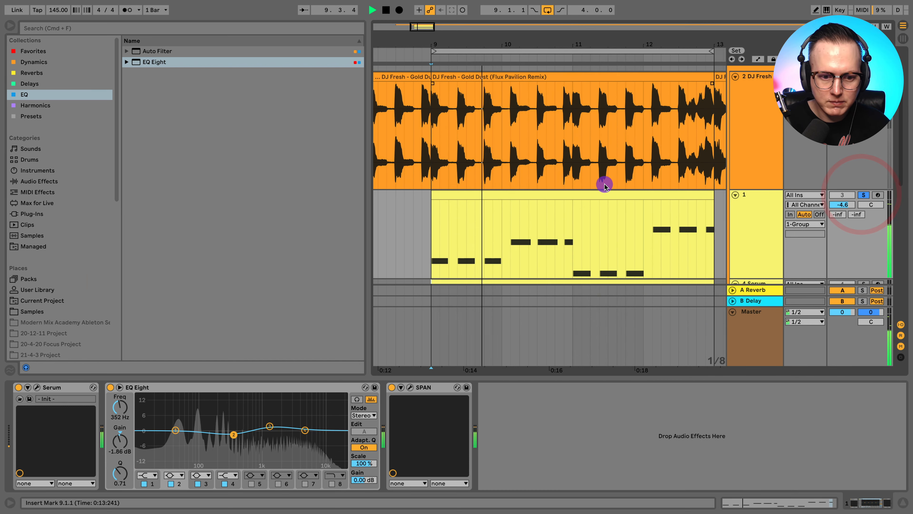
Move EQ Eight band 3 to about 4.26 kHz and band 2 to about 880 Hz at -4.34 dB, comparing with the reference
{"action": "left_click_drag", "start_coordinate": [269, 426], "coordinate": [300, 425]}
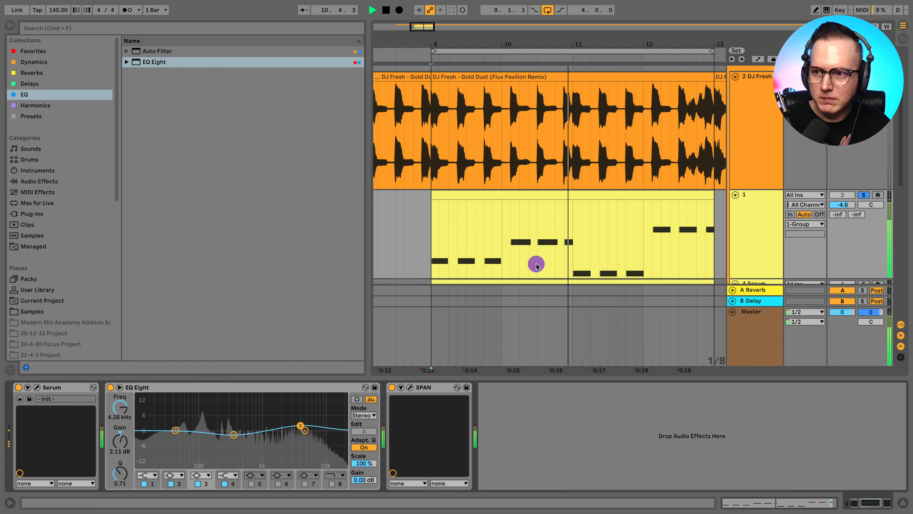
{"action": "left_click", "coordinate": [863, 194]}
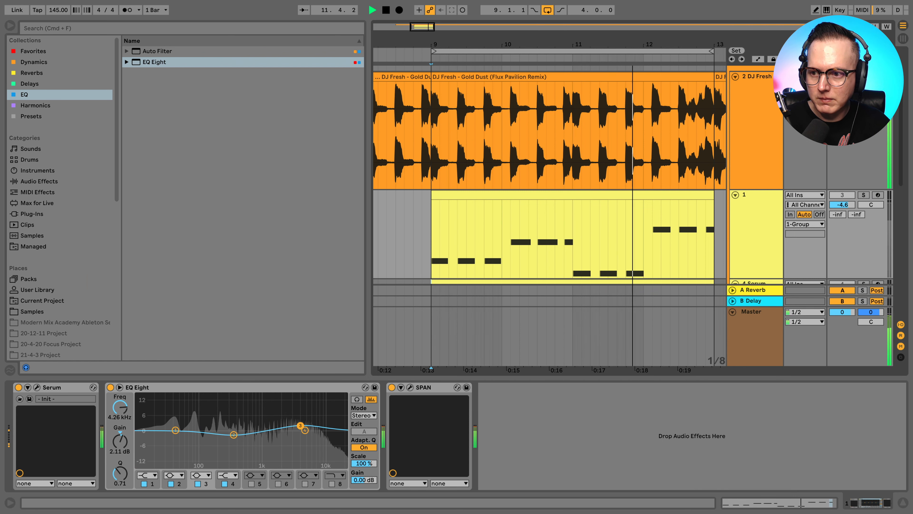
{"action": "left_click", "coordinate": [864, 194]}
{"action": "left_click", "coordinate": [231, 434]}
{"action": "left_click_drag", "start_coordinate": [231, 435], "coordinate": [258, 439]}
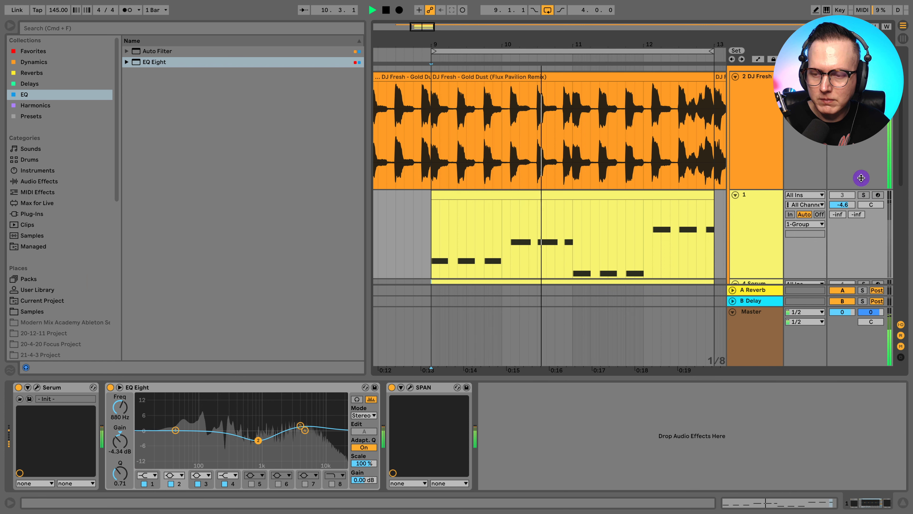
{"action": "left_click", "coordinate": [863, 195]}
Adjust EQ Eight band 3 to about 4.64 kHz at +1.86 dB, compare with the reference and stop playback
{"action": "left_click", "coordinate": [305, 427]}
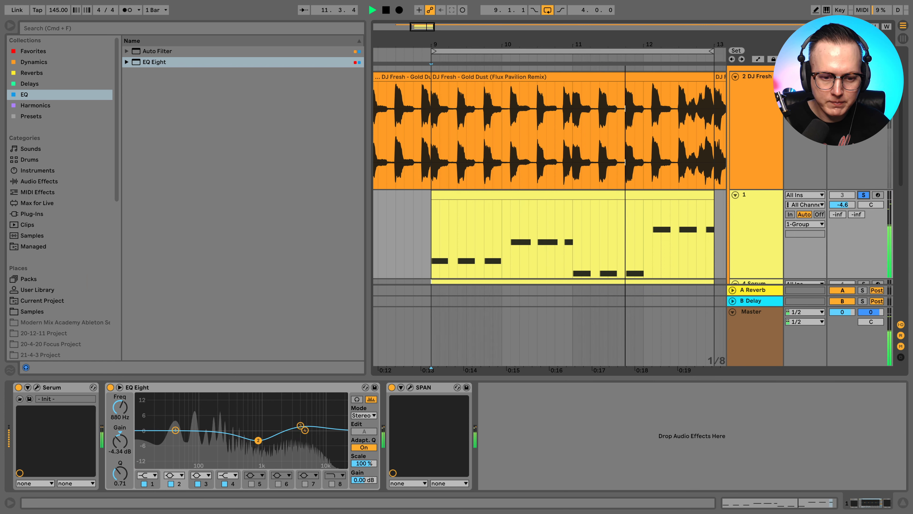
{"action": "left_click", "coordinate": [302, 426]}
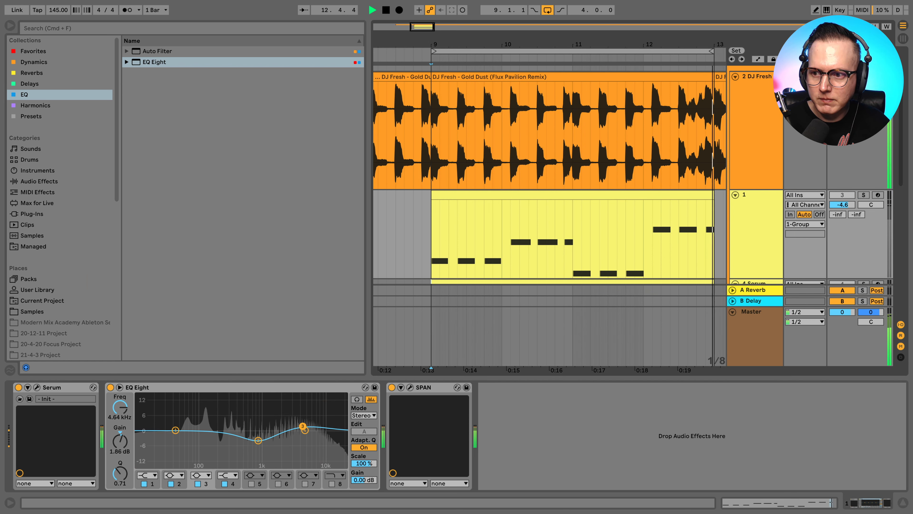
{"action": "left_click", "coordinate": [864, 194]}
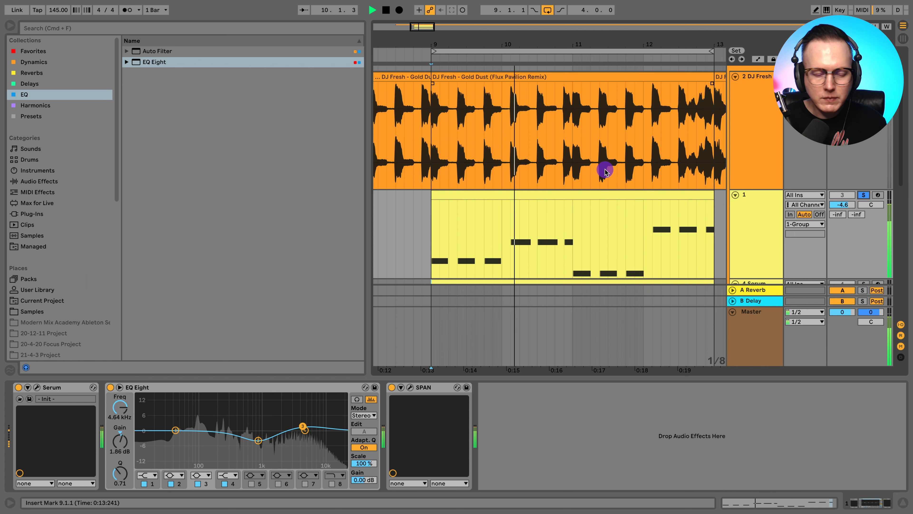
{"action": "key", "text": "space"}
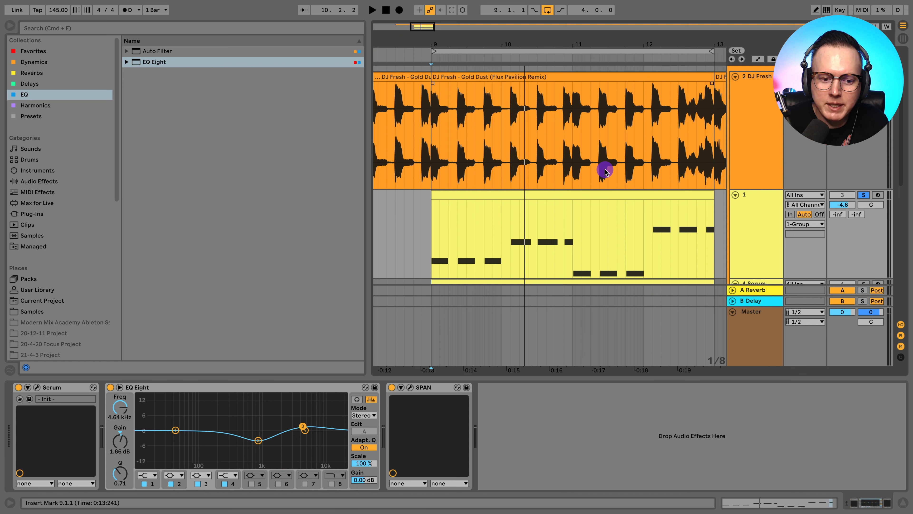
Open the Serum window on track 1, arm the track for recording and turn off its solo
{"action": "left_click", "coordinate": [204, 386]}
{"action": "left_click_drag", "start_coordinate": [258, 440], "coordinate": [303, 432]}
{"action": "left_click", "coordinate": [37, 388]}
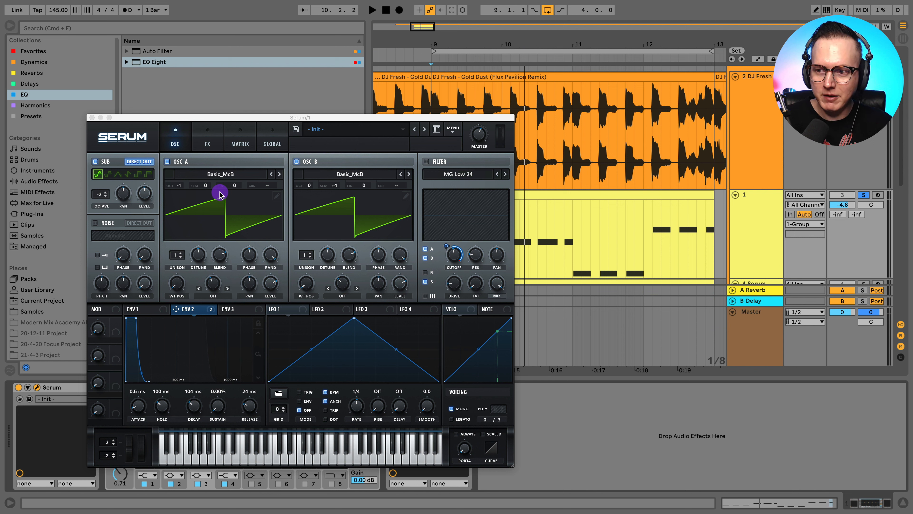
{"action": "left_click", "coordinate": [874, 195]}
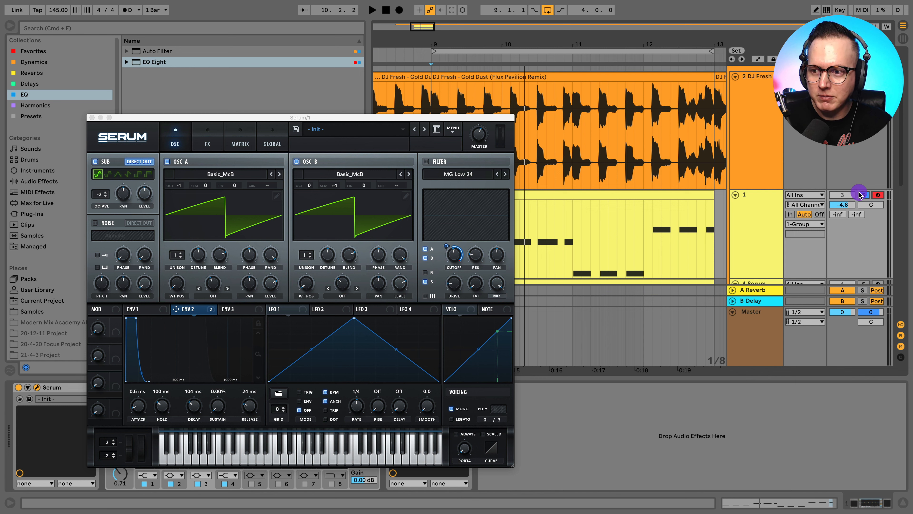
{"action": "left_click", "coordinate": [864, 194]}
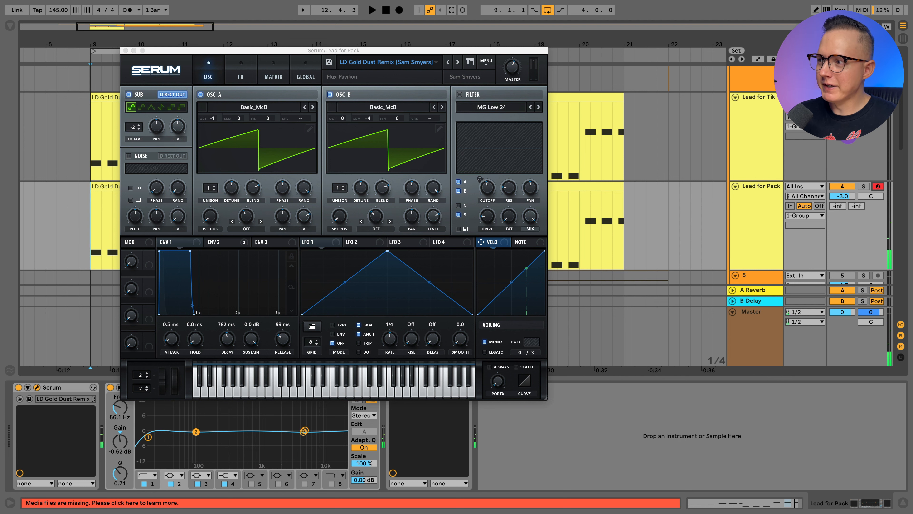
Close the Lead for Pack Serum window and open and reposition the Serum window of the Lead for TikTok track
{"action": "key", "text": "Up"}
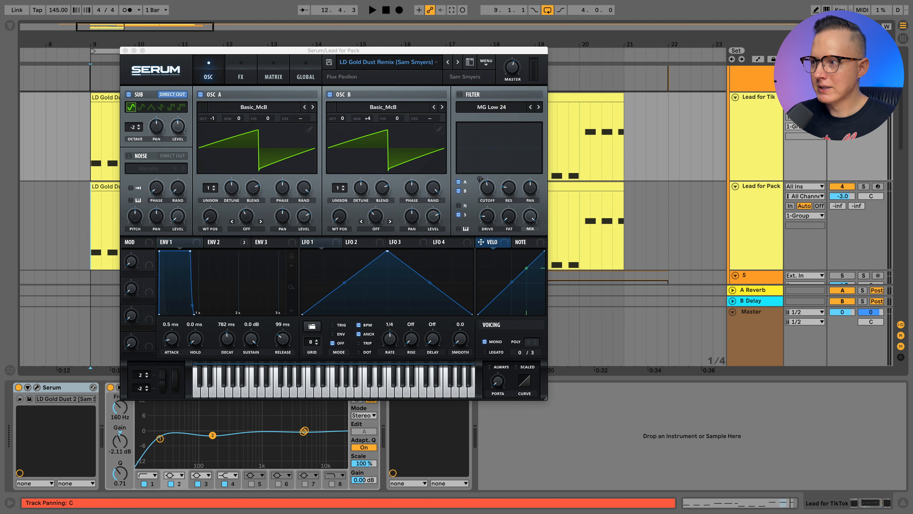
{"action": "left_click", "coordinate": [128, 51]}
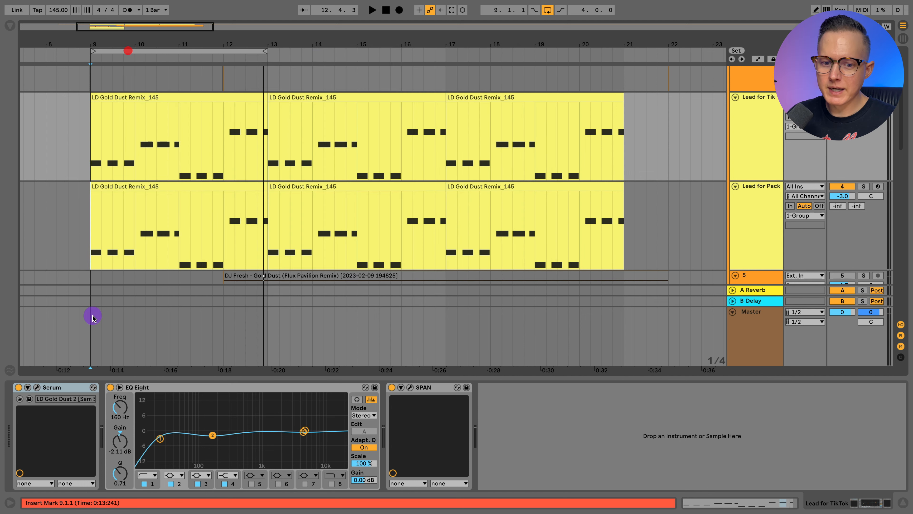
{"action": "left_click", "coordinate": [36, 388]}
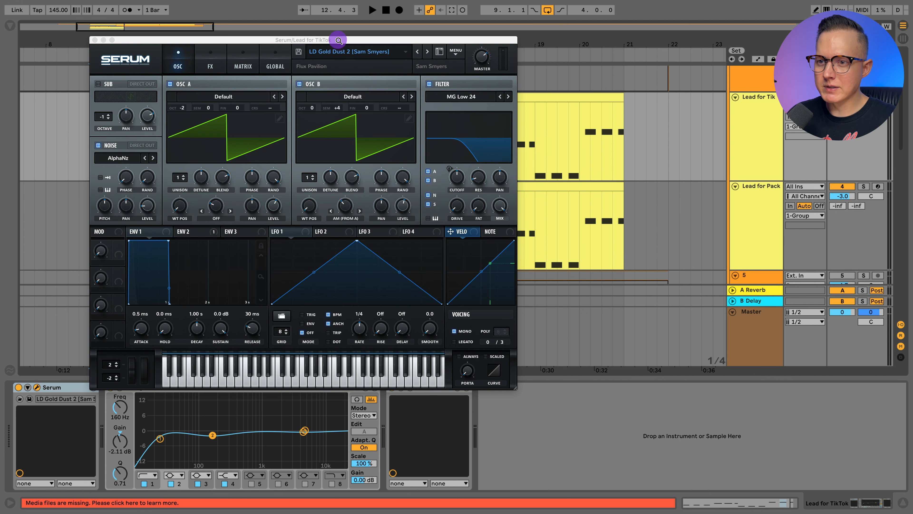
{"action": "left_click_drag", "start_coordinate": [339, 41], "coordinate": [363, 71]}
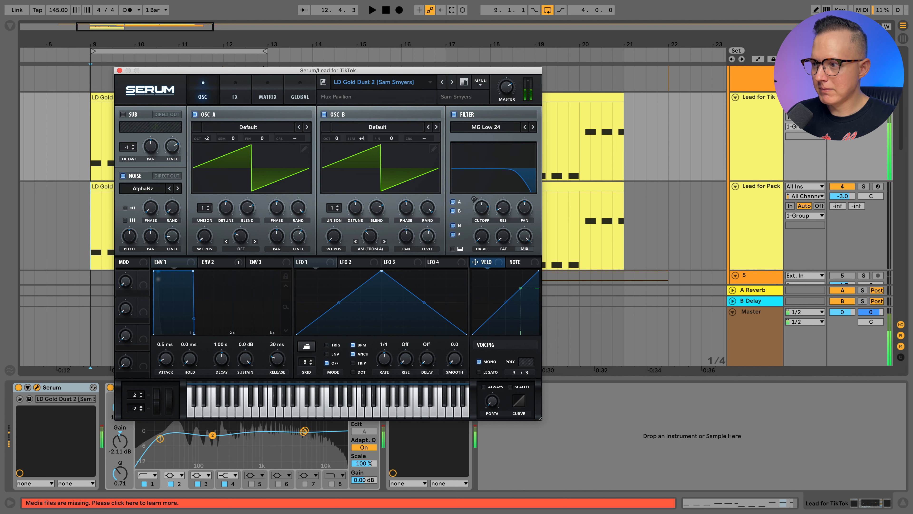
Arm Lead for Pack, switch back to Lead for TikTok to compare the two sounds, and briefly run playback
{"action": "left_click", "coordinate": [878, 187]}
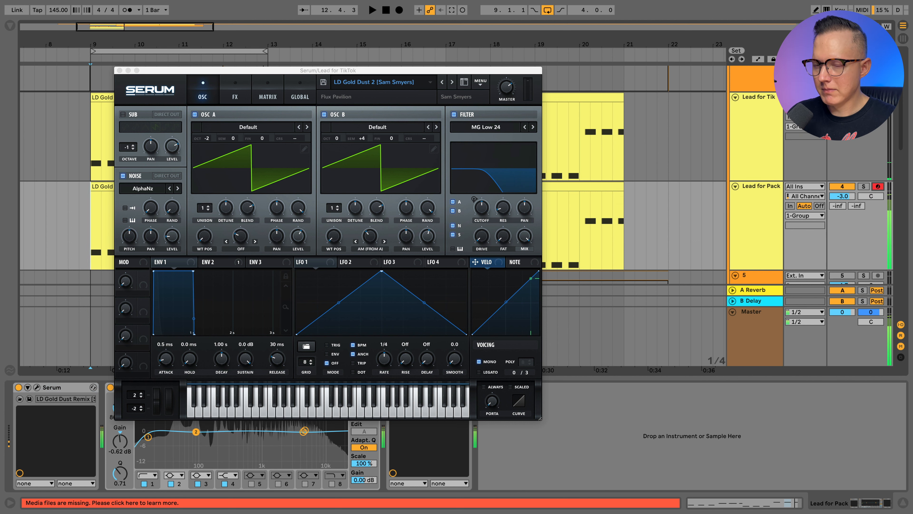
{"action": "left_click", "coordinate": [755, 136]}
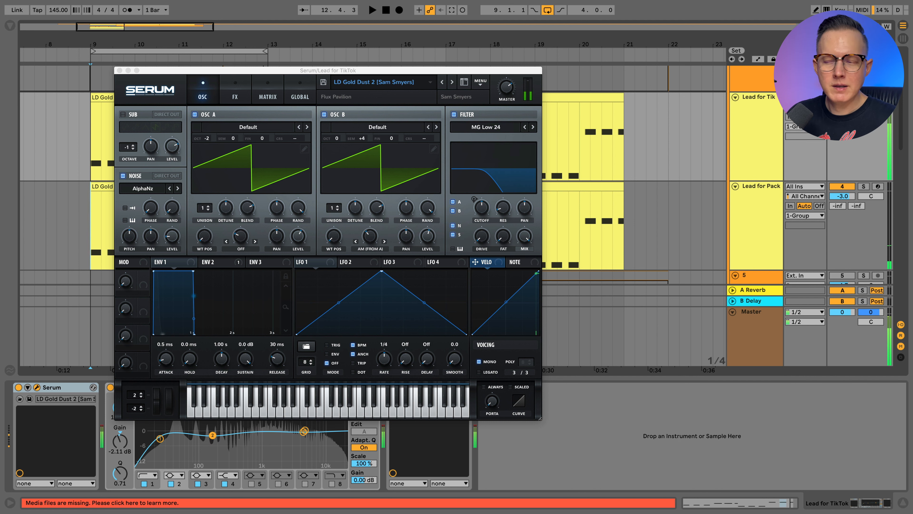
{"action": "key", "text": "space"}
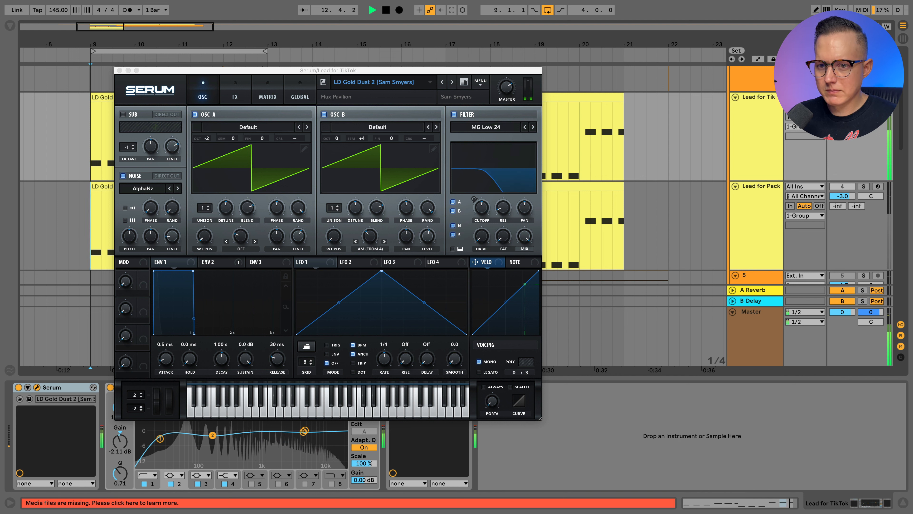
{"action": "key", "text": "space"}
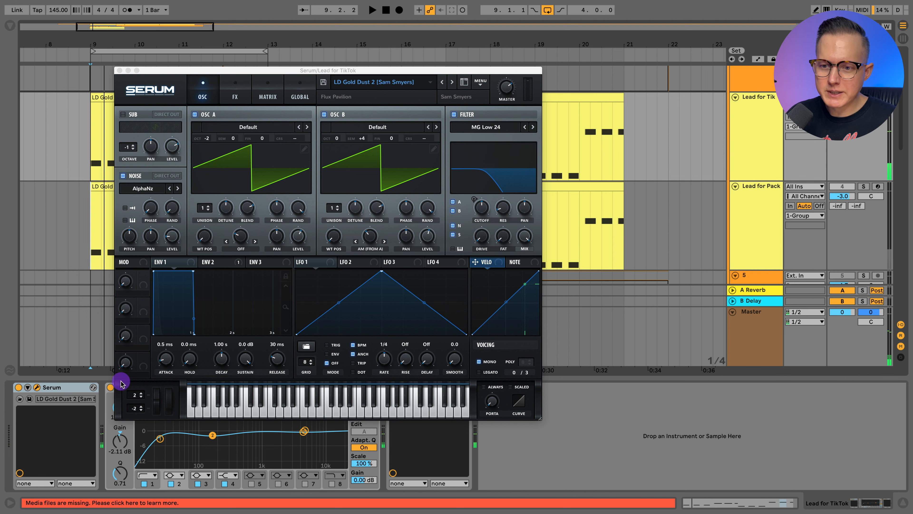
Open the Lead for Pack Serum and arrange its window beside the Lead for TikTok Serum window
{"action": "left_click", "coordinate": [754, 209]}
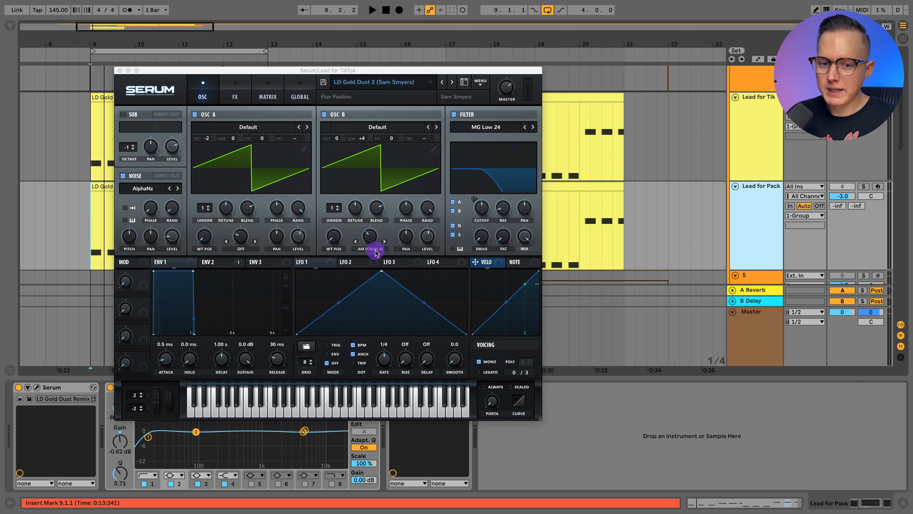
{"action": "left_click", "coordinate": [37, 391]}
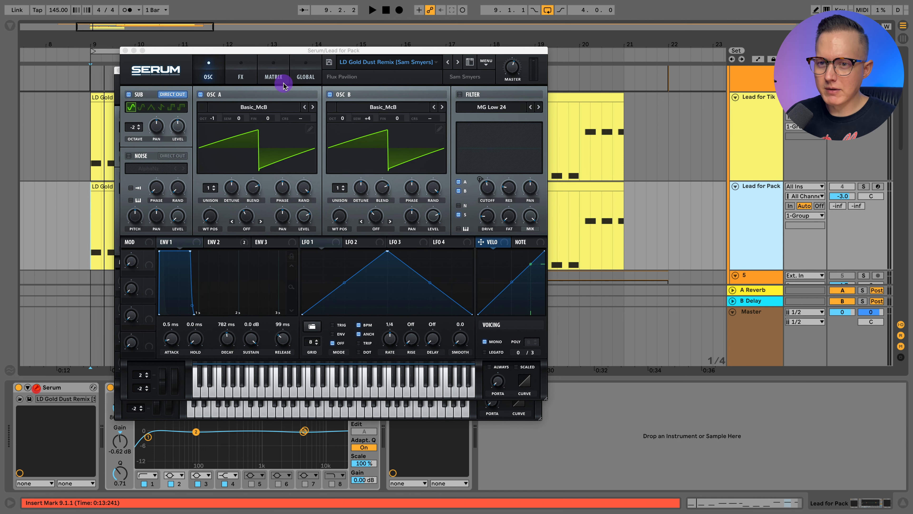
{"action": "left_click_drag", "start_coordinate": [251, 52], "coordinate": [525, 77]}
{"action": "left_click", "coordinate": [297, 73]}
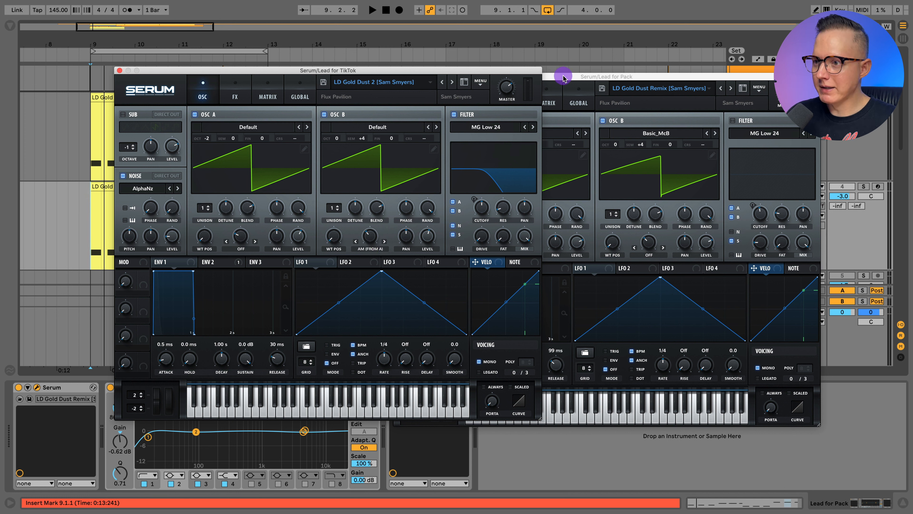
{"action": "left_click_drag", "start_coordinate": [564, 78], "coordinate": [462, 65]}
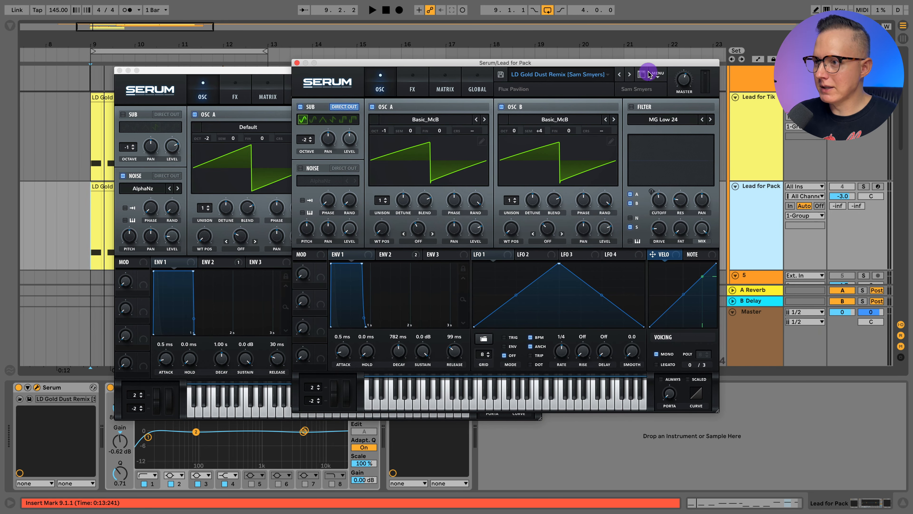
Initialize the preset in the Lead for Pack Serum and reposition its window
{"action": "left_click", "coordinate": [657, 73]}
{"action": "left_click", "coordinate": [677, 125]}
{"action": "left_click_drag", "start_coordinate": [616, 66], "coordinate": [573, 61]}
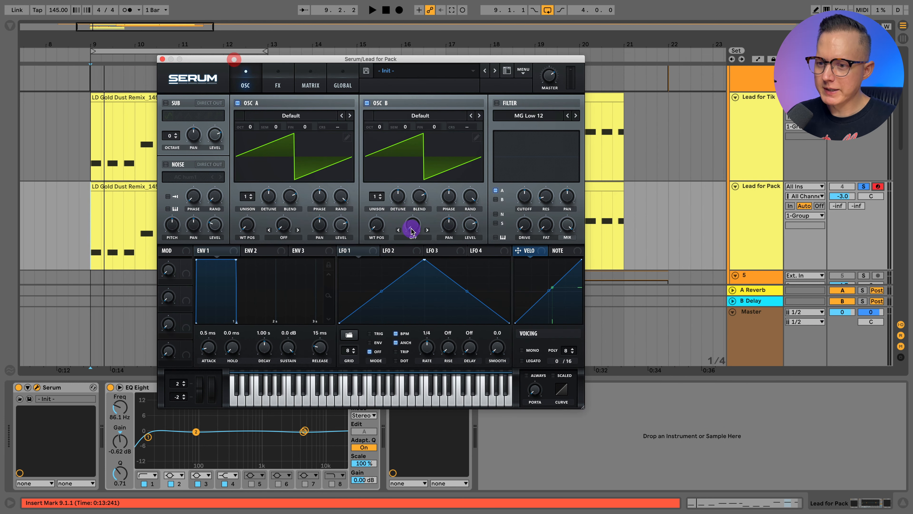
Try AM (from A) warp on oscillator B with oscillator A at -2 octaves, sweeping the warp amount
{"action": "left_click", "coordinate": [414, 242]}
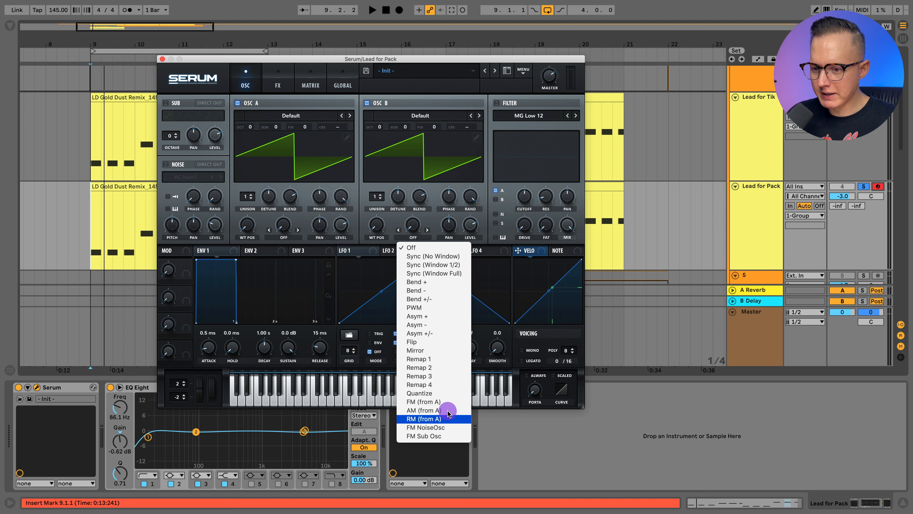
{"action": "left_click", "coordinate": [422, 410]}
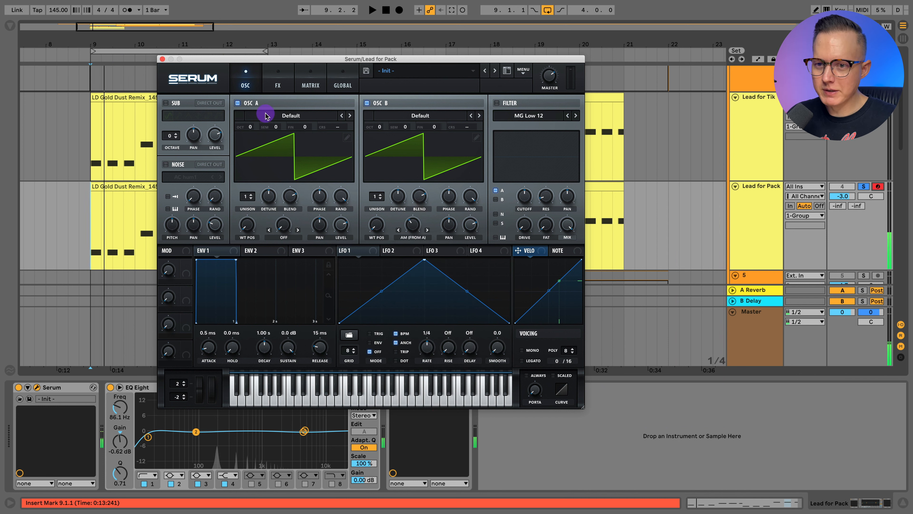
{"action": "left_click_drag", "start_coordinate": [249, 126], "coordinate": [265, 169]}
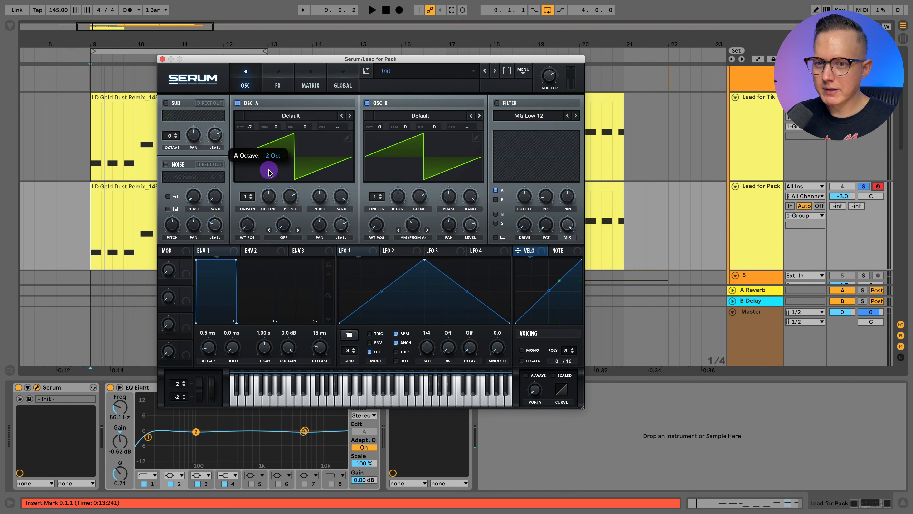
{"action": "left_click_drag", "start_coordinate": [413, 224], "coordinate": [422, 198]}
Try FM NoiseOsc and RM (from A) warp modes on oscillator B, sweep the warp amount, and set the warp mode to Off
{"action": "left_click", "coordinate": [417, 237]}
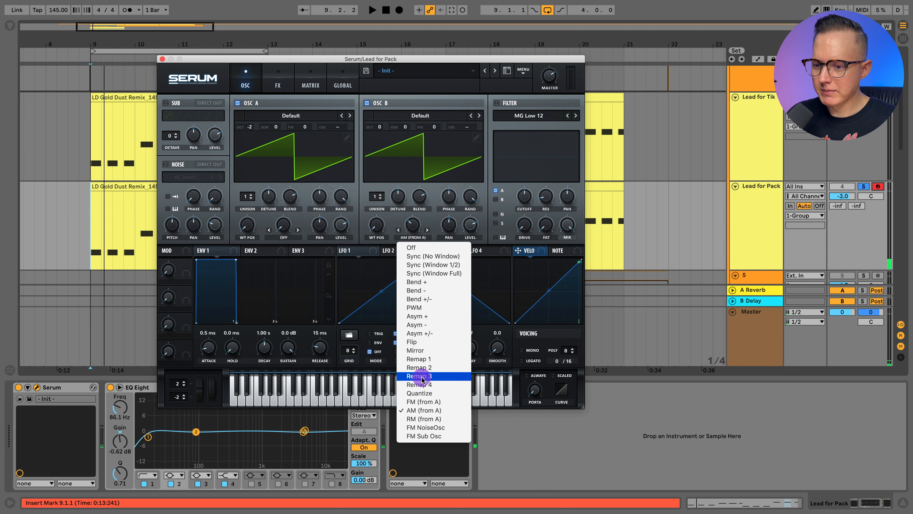
{"action": "left_click", "coordinate": [421, 428]}
{"action": "left_click", "coordinate": [418, 237]}
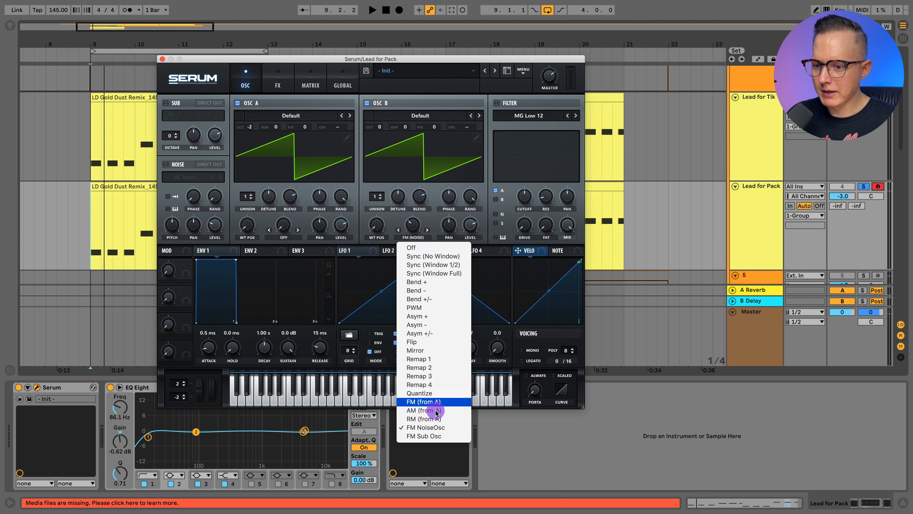
{"action": "left_click", "coordinate": [430, 424]}
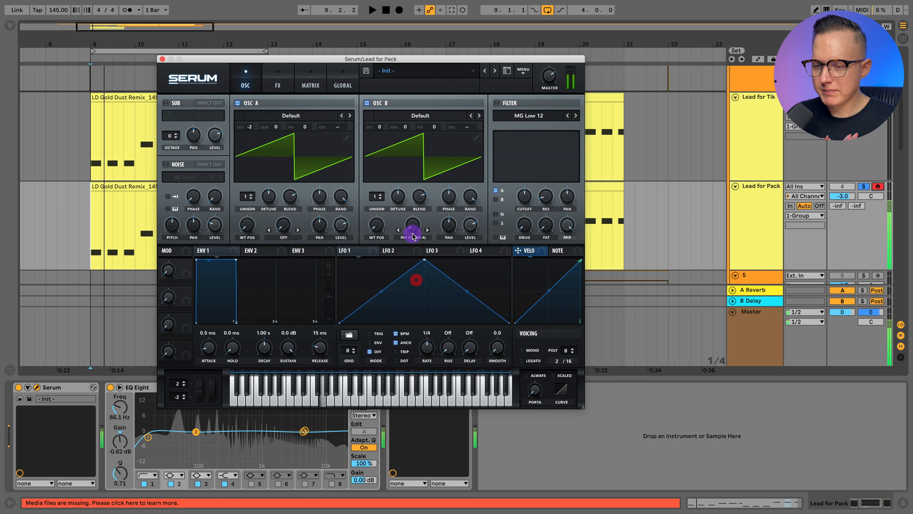
{"action": "left_click_drag", "start_coordinate": [413, 226], "coordinate": [430, 211]}
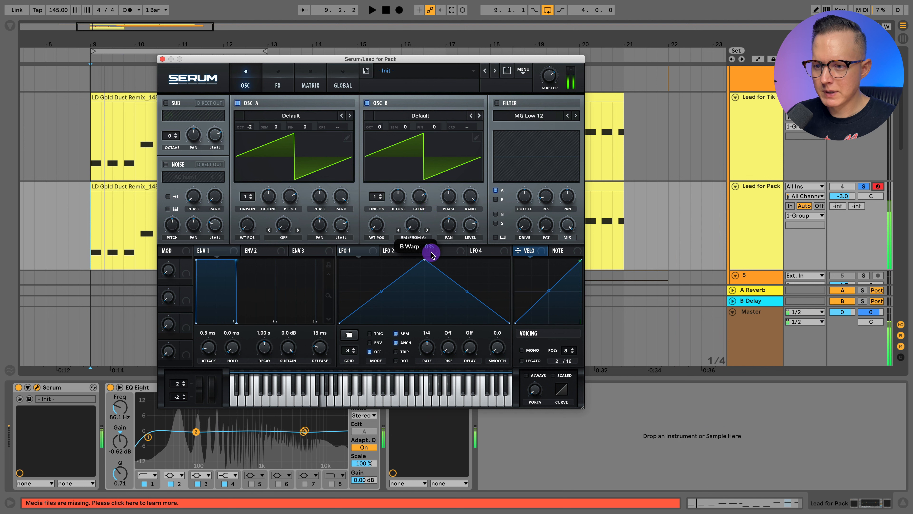
{"action": "left_click", "coordinate": [417, 237]}
{"action": "left_click", "coordinate": [420, 251]}
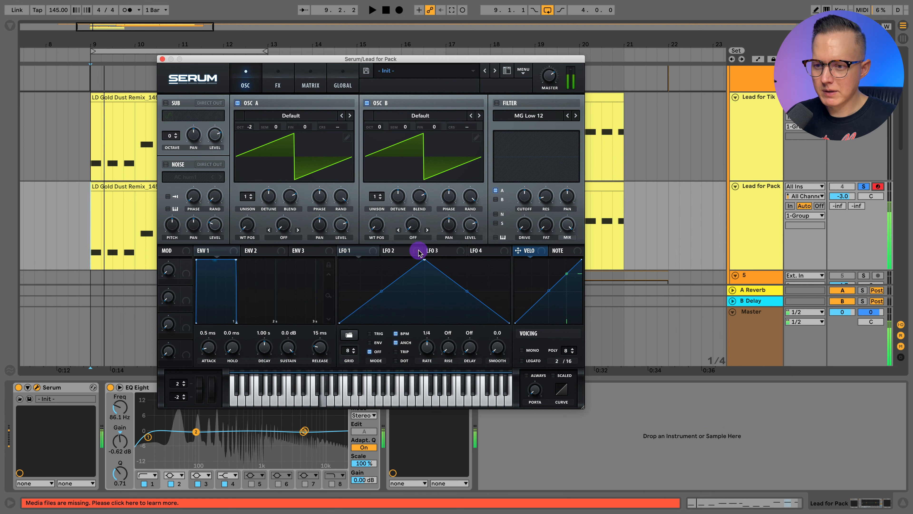
Close the Lead for Pack Serum window and switch between the Lead for TikTok and Lead for Pack device chains
{"action": "left_click", "coordinate": [161, 59]}
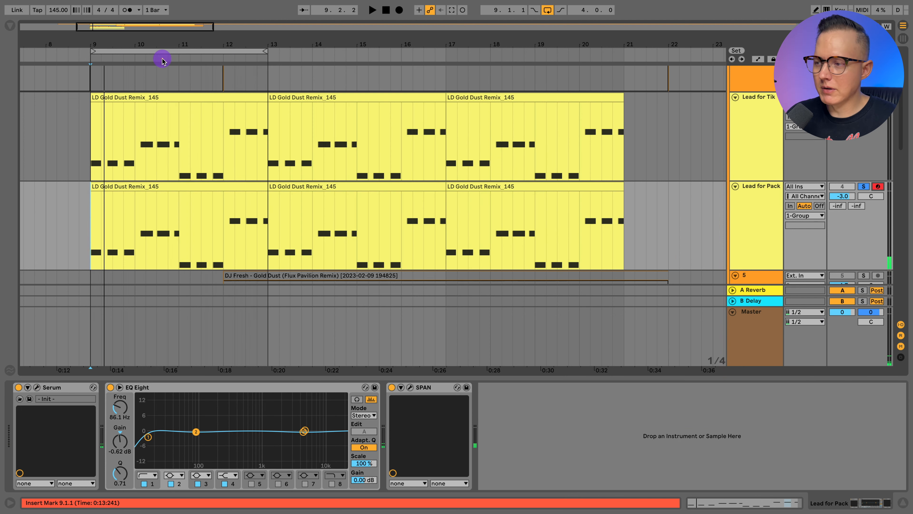
{"action": "left_click", "coordinate": [740, 143]}
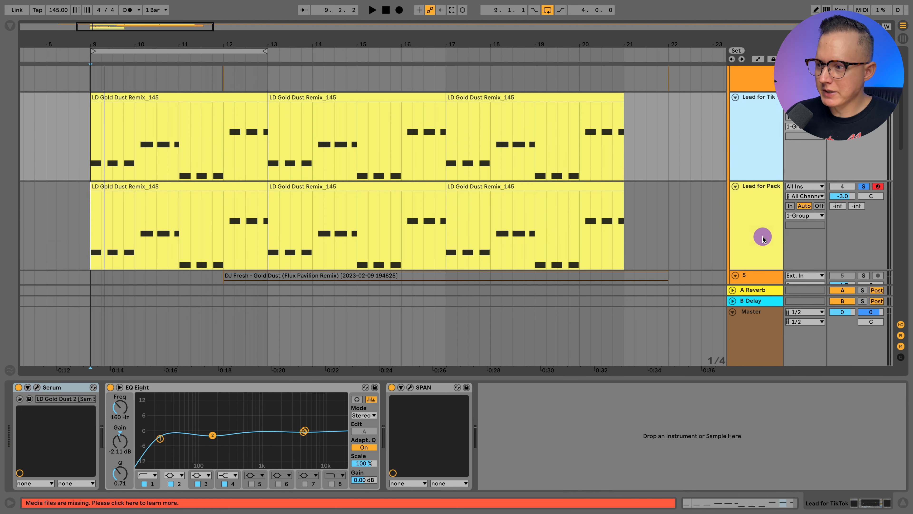
{"action": "left_click", "coordinate": [763, 237]}
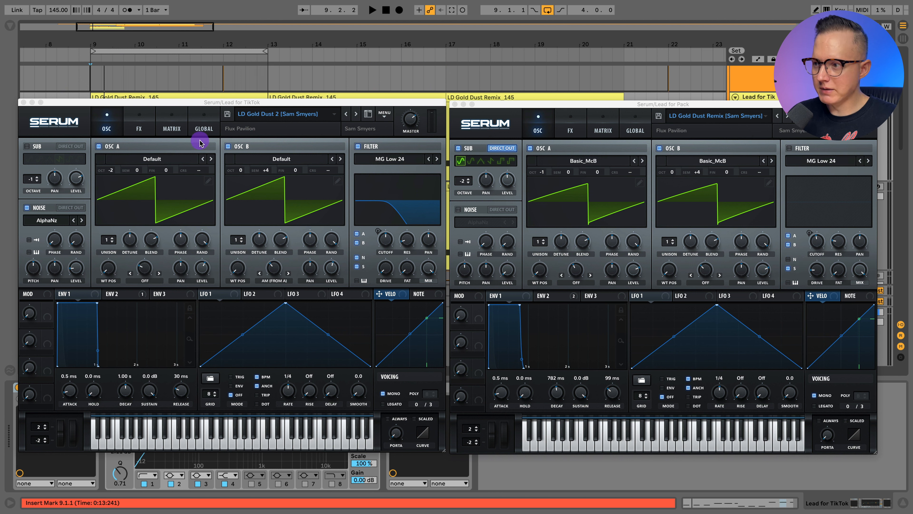
Audition the Lead for TikTok Serum with and without its noise oscillator, adjusting the noise level, and leave the noise off
{"action": "left_click", "coordinate": [27, 208]}
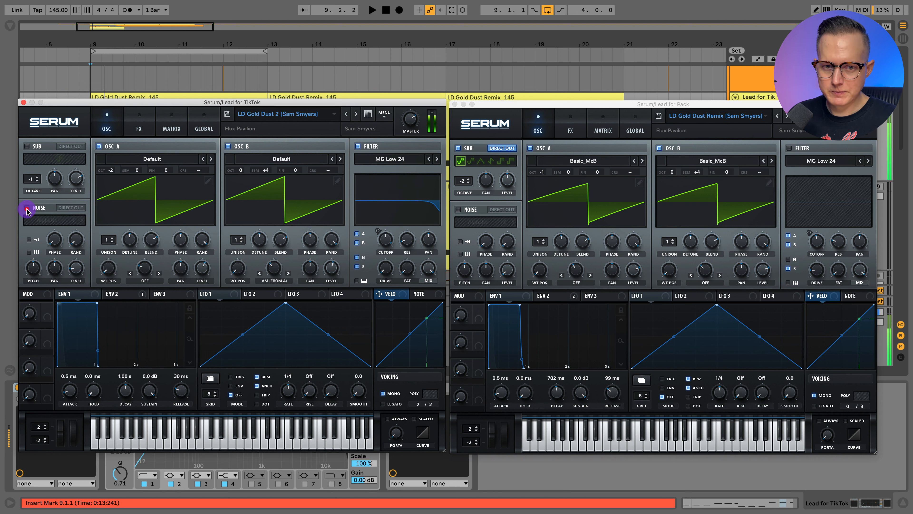
{"action": "left_click", "coordinate": [78, 264]}
{"action": "left_click_drag", "start_coordinate": [78, 265], "coordinate": [79, 278]}
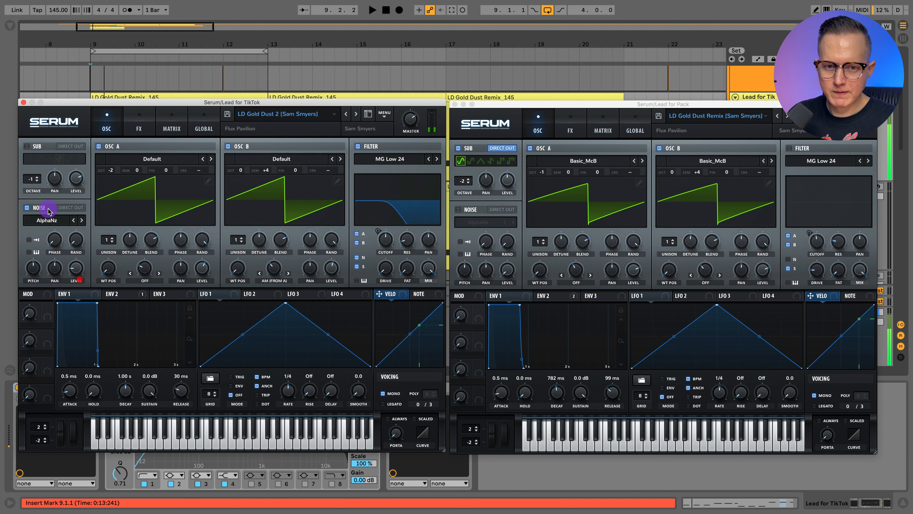
{"action": "left_click", "coordinate": [27, 208]}
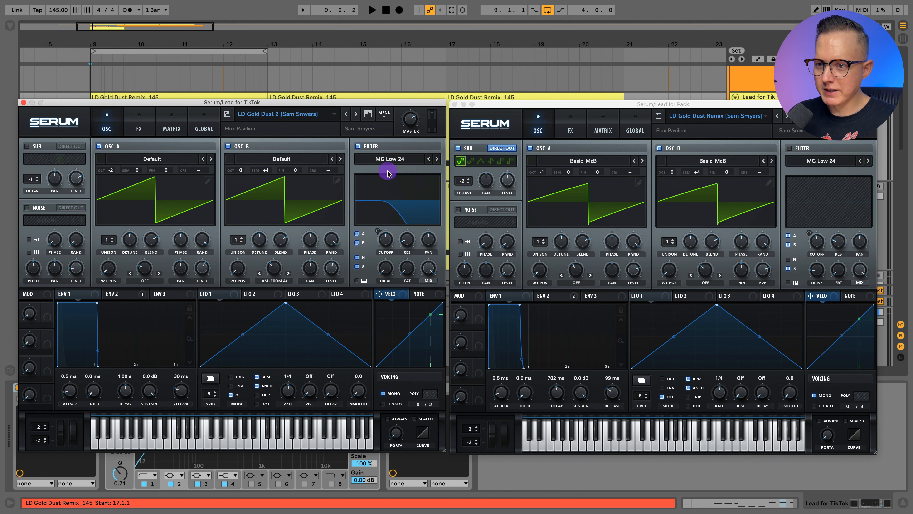
Examine the effects chain of the Lead for Pack Serum, then that of Lead for TikTok, comparing the sound with EQ toggled
{"action": "left_click", "coordinate": [570, 129]}
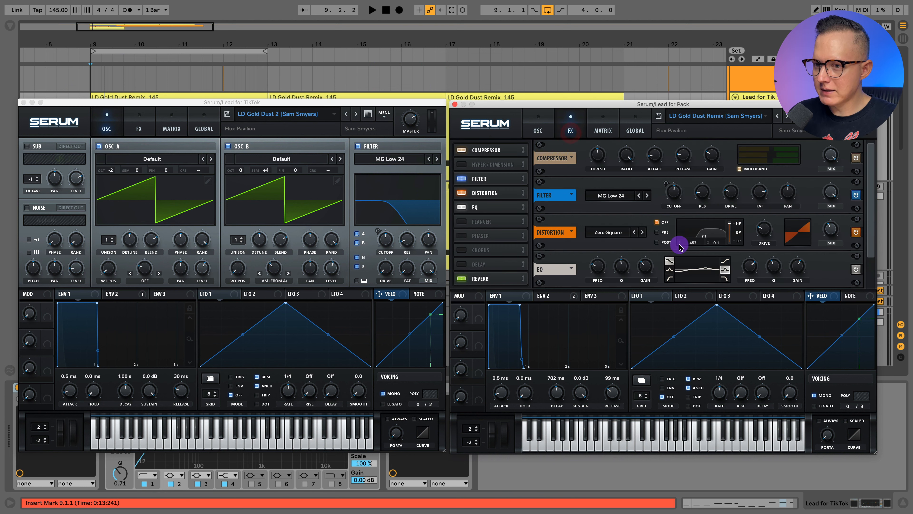
{"action": "left_click", "coordinate": [538, 129]}
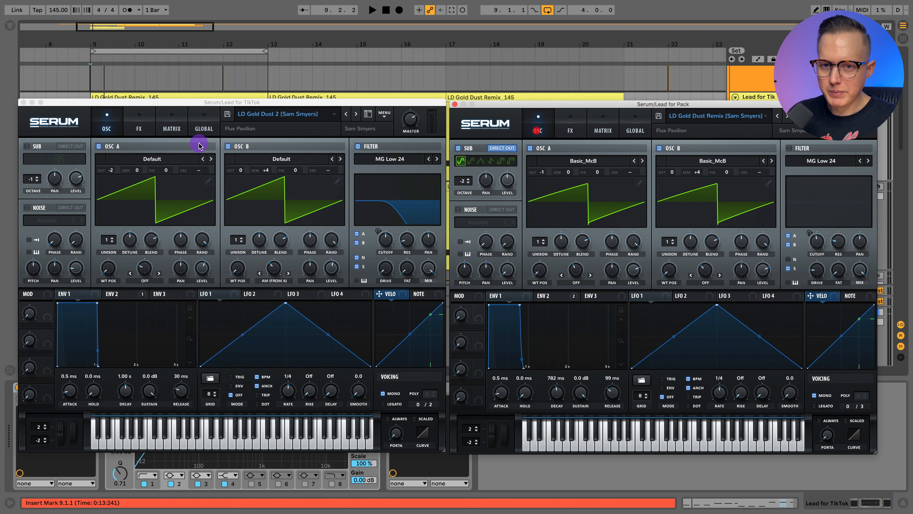
{"action": "left_click", "coordinate": [140, 130]}
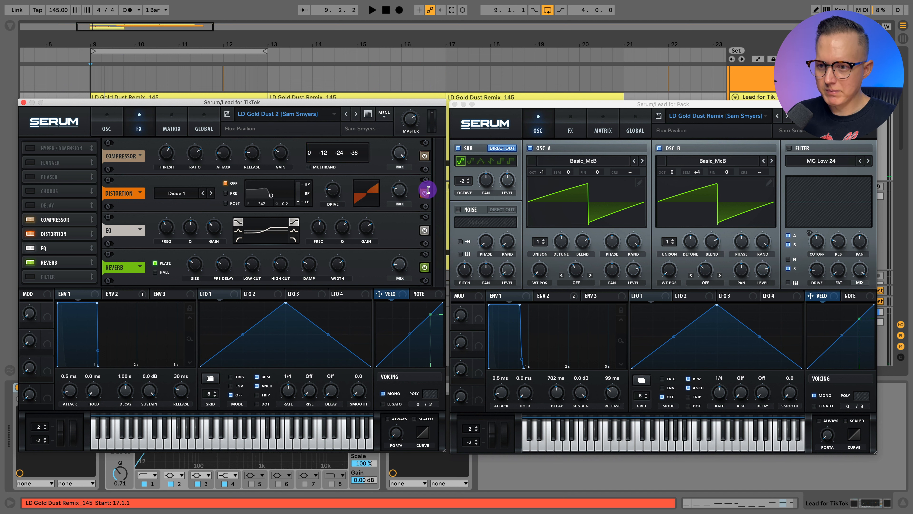
{"action": "left_click", "coordinate": [426, 228]}
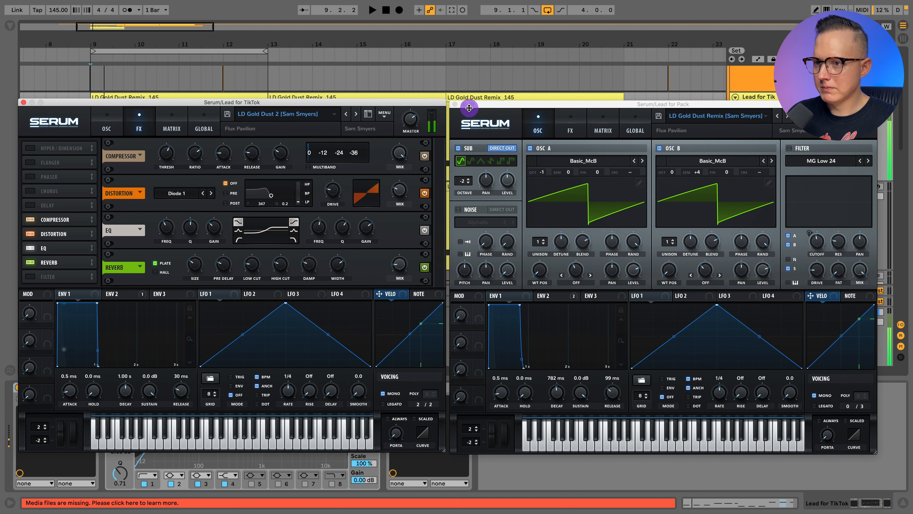
Close the Lead for Pack Serum window and arm the Lead for Pack track
{"action": "left_click", "coordinate": [454, 103]}
{"action": "left_click", "coordinate": [874, 184]}
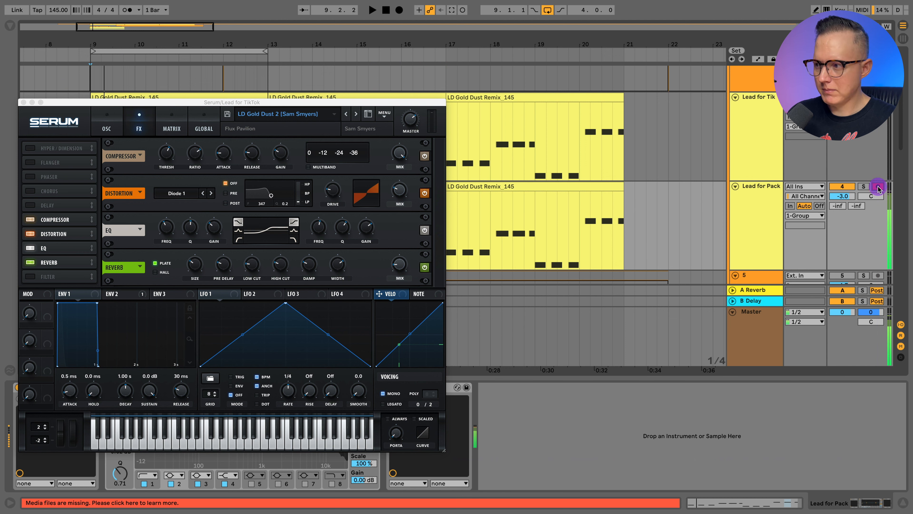